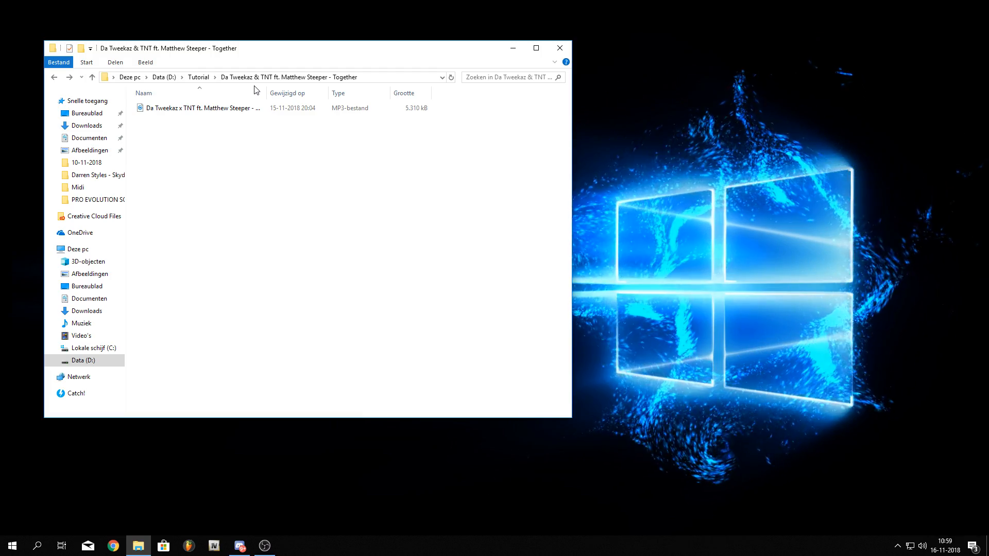
Select the Da Tweekaz MP3 file and widen the name column to read its full title
{"action": "left_click", "coordinate": [245, 109]}
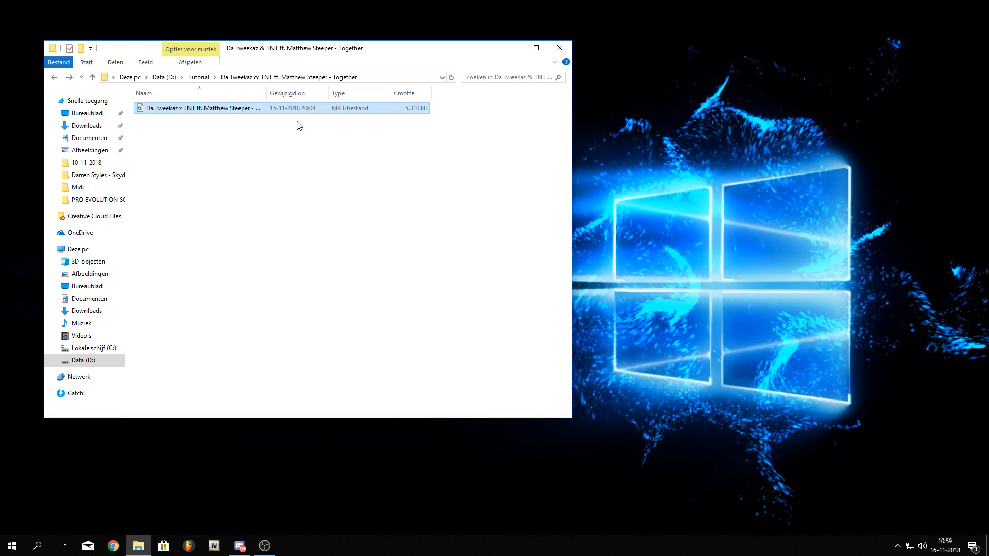
{"action": "left_click_drag", "start_coordinate": [267, 96], "coordinate": [359, 97]}
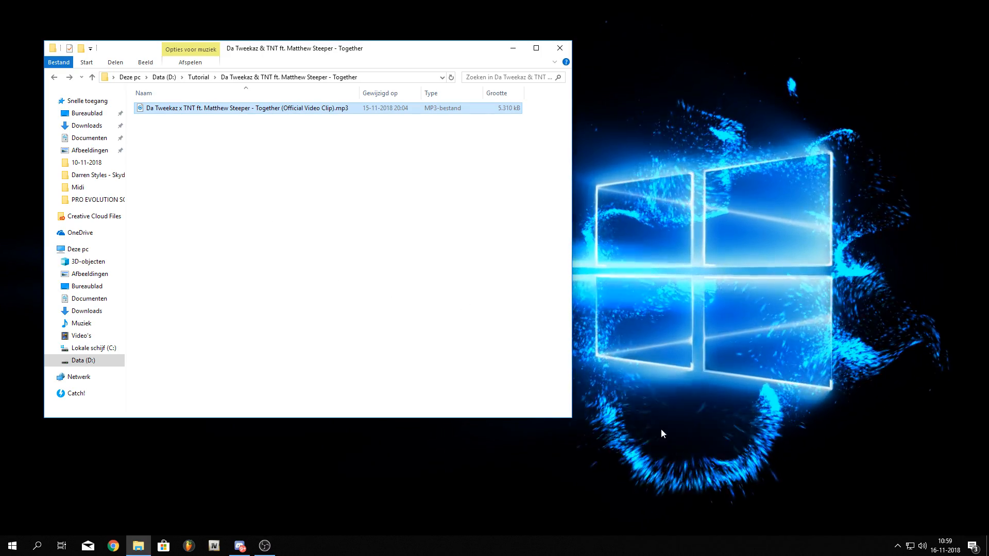
Raise the system output volume to 100
{"action": "left_click", "coordinate": [188, 546]}
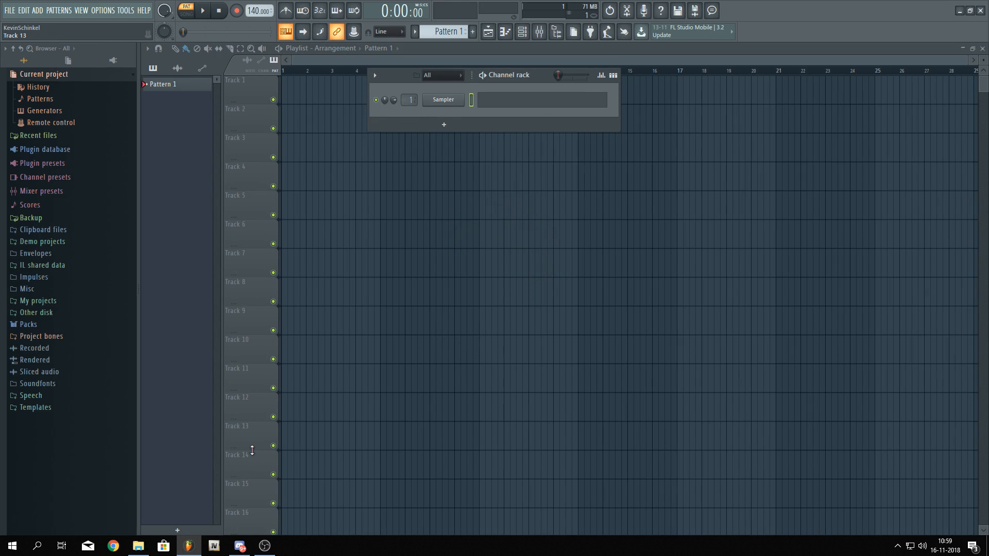
{"action": "left_click", "coordinate": [260, 550]}
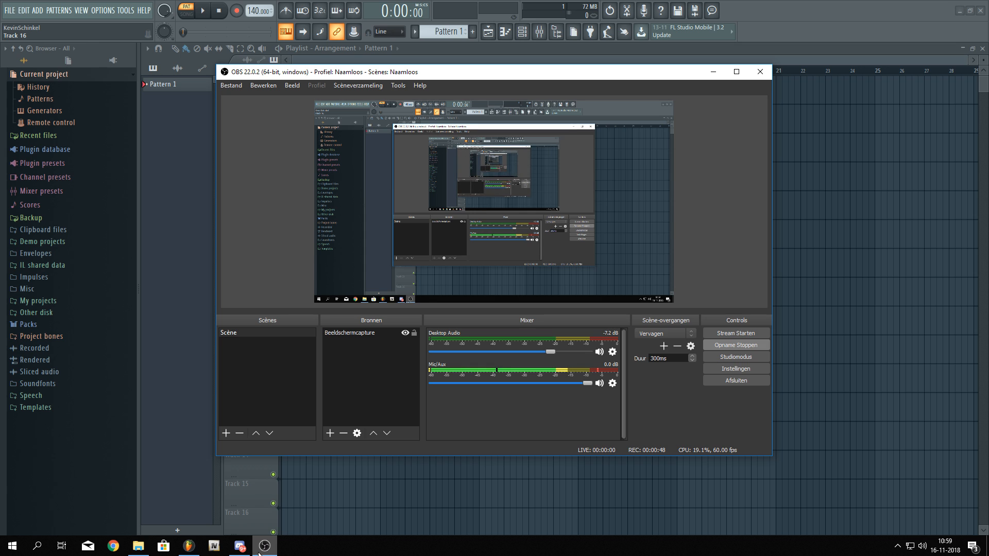
{"action": "left_click", "coordinate": [922, 541]}
{"action": "left_click_drag", "start_coordinate": [922, 523], "coordinate": [965, 524]}
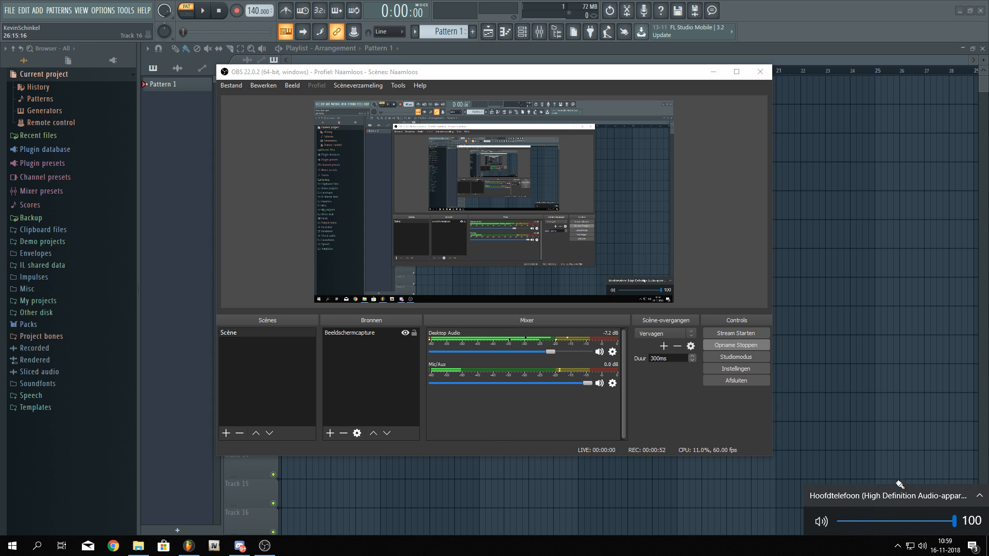
{"action": "left_click", "coordinate": [793, 370]}
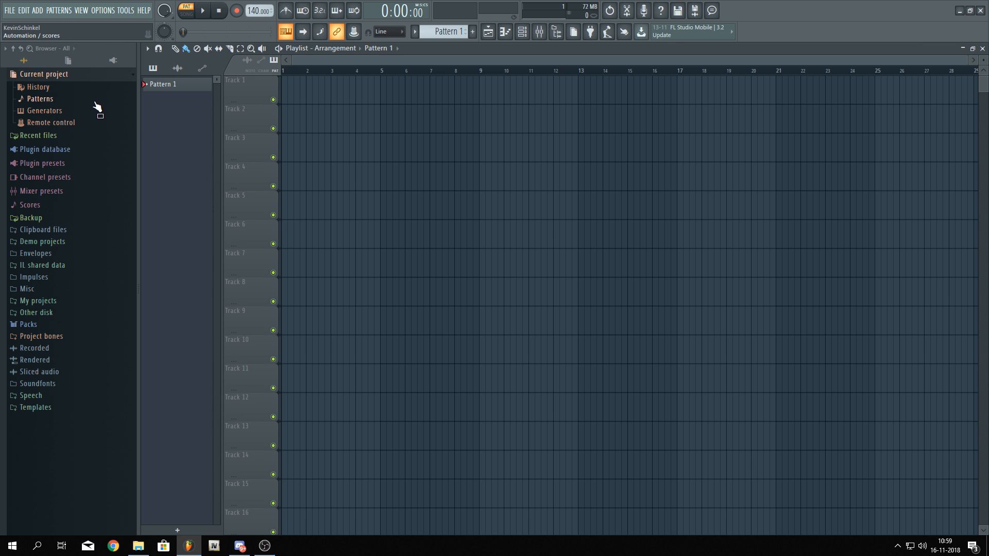
Drag the Da Tweekaz MP3 file from the folder into the playlist's first track
{"action": "left_click", "coordinate": [138, 545]}
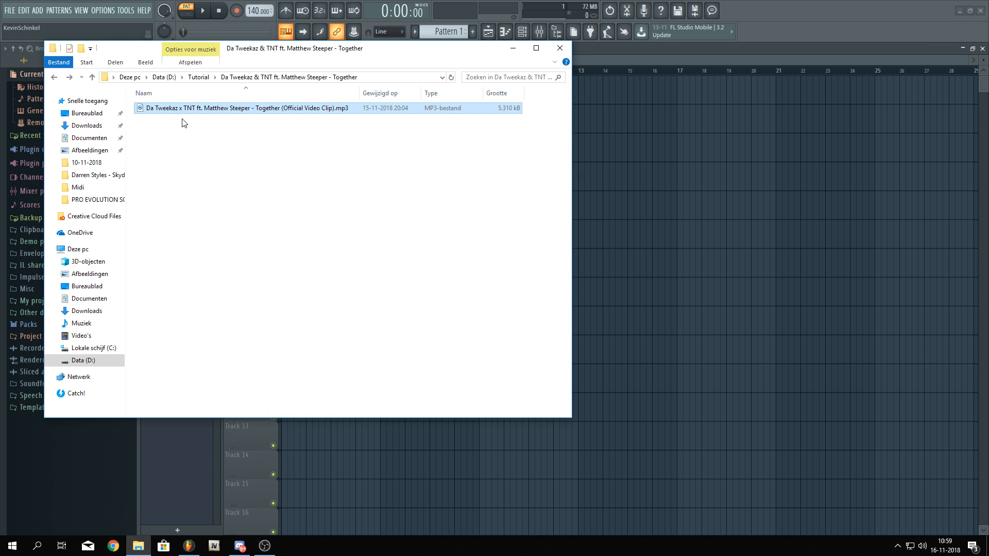
{"action": "left_click_drag", "start_coordinate": [631, 117], "coordinate": [350, 92]}
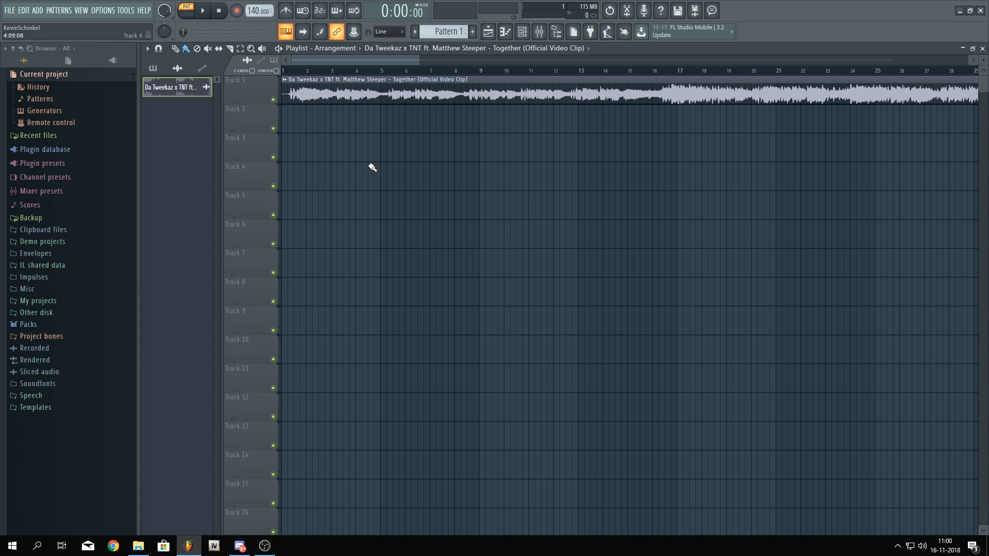
Zoom into the arrangement and place the playhead just after bar 33
{"action": "scroll", "coordinate": [362, 175], "scroll_direction": "down", "scroll_amount": 6}
{"action": "scroll", "coordinate": [454, 85], "scroll_direction": "up", "scroll_amount": 9}
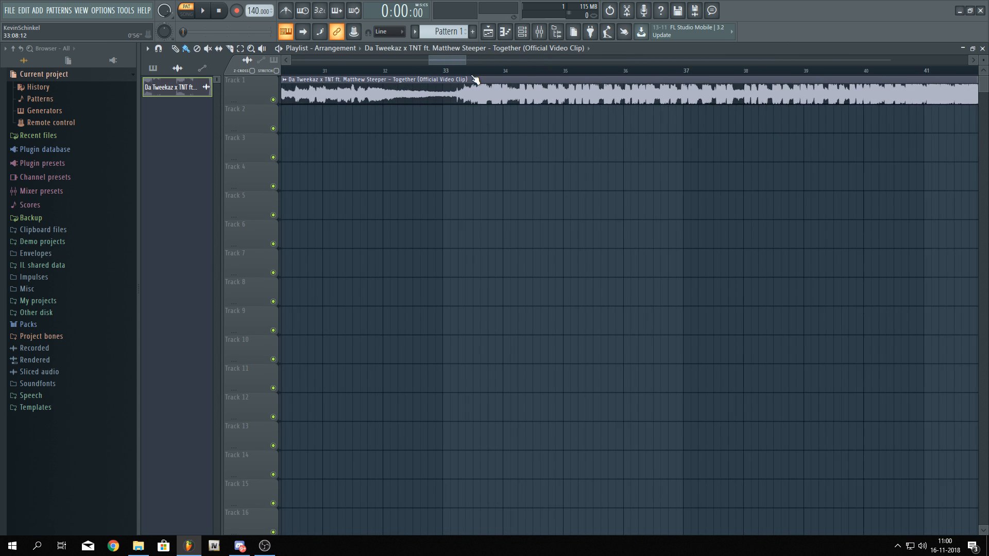
{"action": "left_click", "coordinate": [490, 71]}
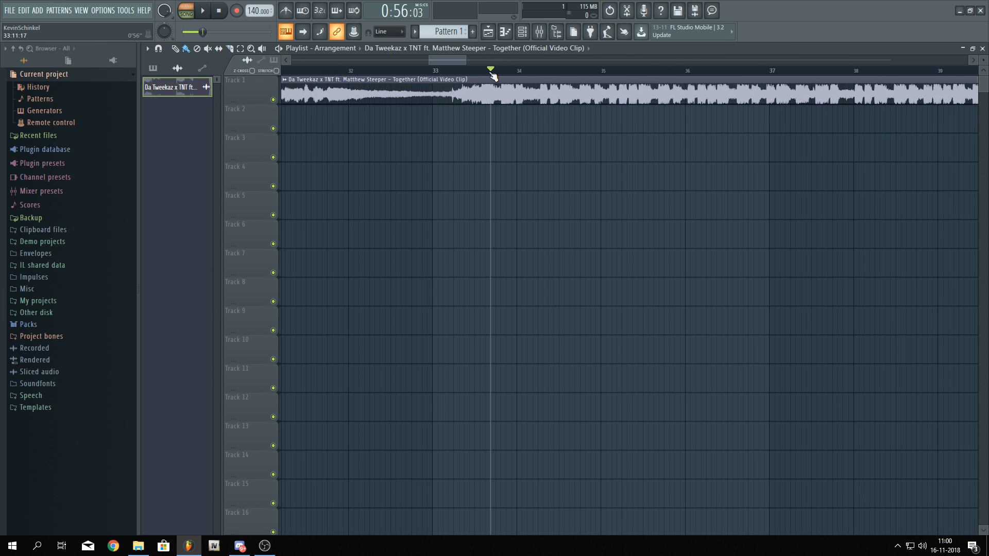
Set the system volume to 64 and preview the song from the playhead
{"action": "left_click", "coordinate": [922, 545]}
{"action": "left_click", "coordinate": [912, 522]}
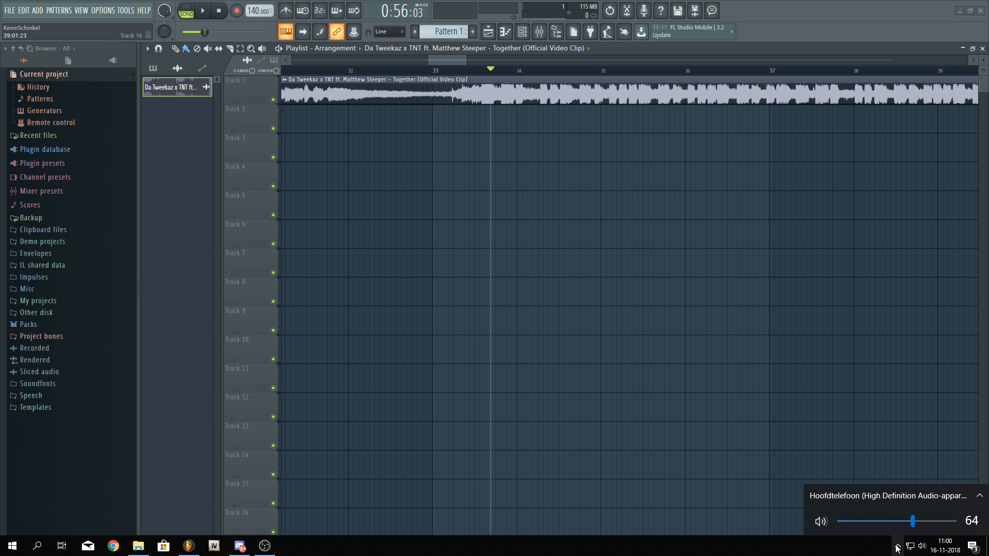
{"action": "right_click", "coordinate": [885, 548]}
{"action": "right_click", "coordinate": [734, 375]}
{"action": "key", "text": "space"}
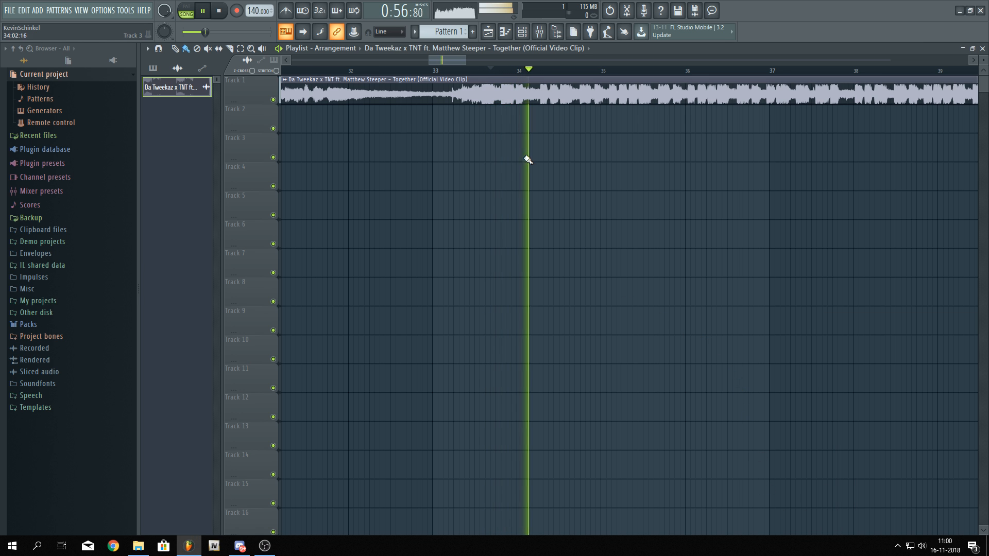
{"action": "key", "text": "space"}
Set the project tempo to 150 BPM
{"action": "scroll", "coordinate": [486, 121], "scroll_direction": "down", "scroll_amount": 5}
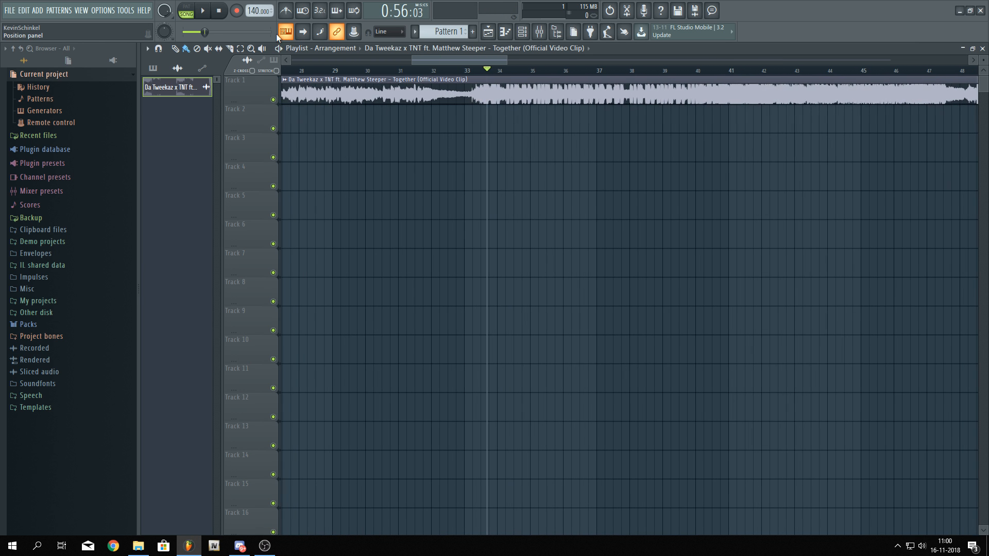
{"action": "scroll", "coordinate": [249, 7], "scroll_direction": "up", "scroll_amount": 10}
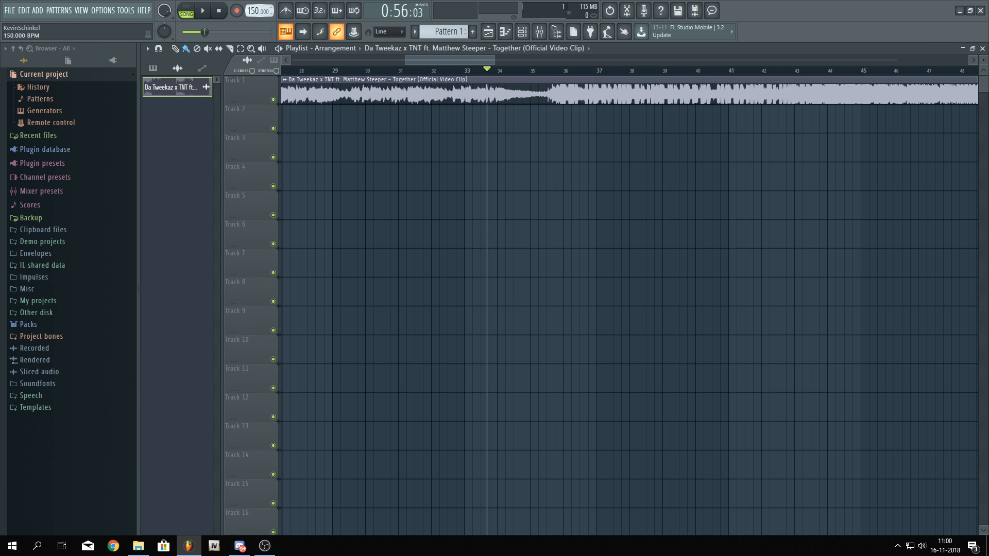
{"action": "scroll", "coordinate": [582, 96], "scroll_direction": "up", "scroll_amount": 8}
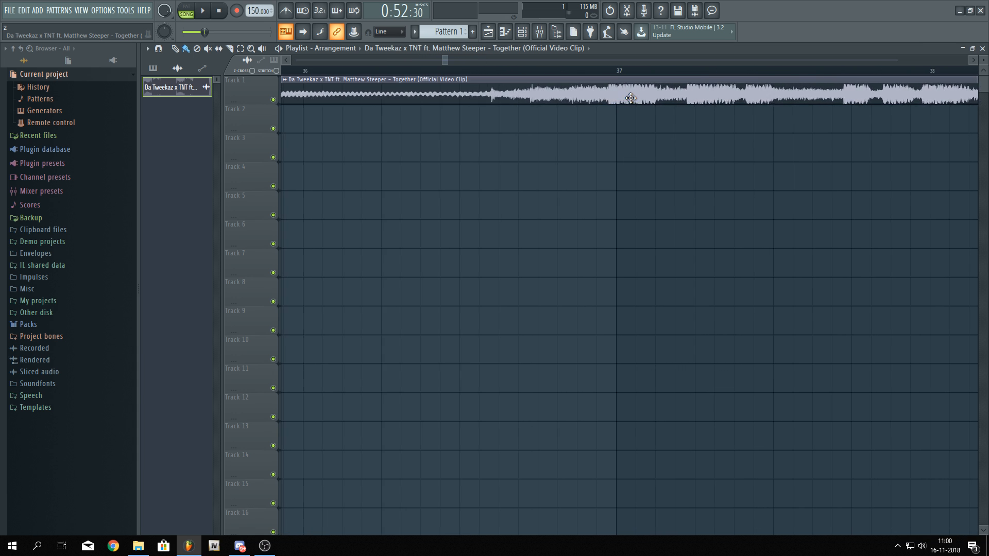
Play back the song from around bar 37 to check how it lines up with the grid
{"action": "left_click_drag", "start_coordinate": [596, 99], "coordinate": [627, 101]}
{"action": "left_click", "coordinate": [599, 71]}
{"action": "key", "text": "space"}
{"action": "scroll", "coordinate": [612, 170], "scroll_direction": "down", "scroll_amount": 8}
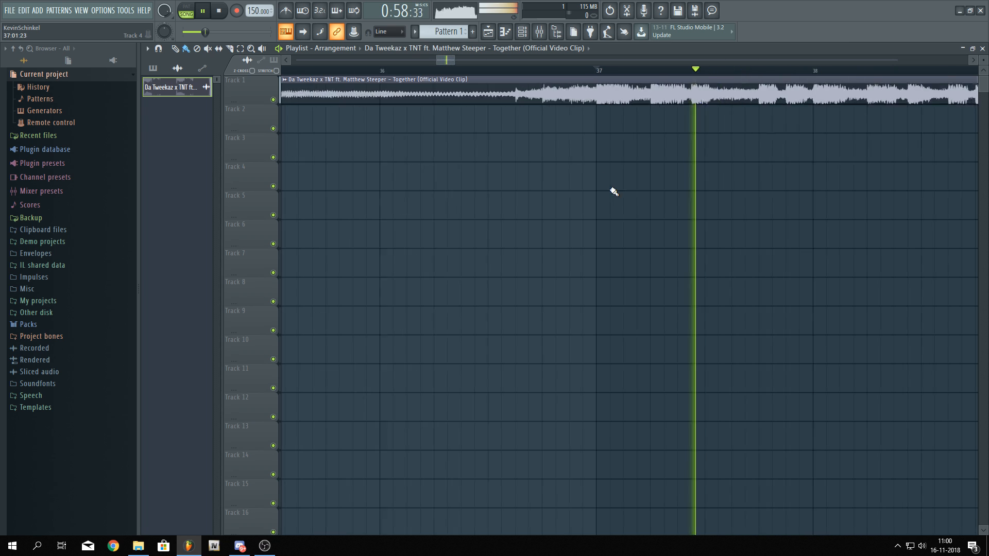
{"action": "scroll", "coordinate": [579, 276], "scroll_direction": "down", "scroll_amount": 5}
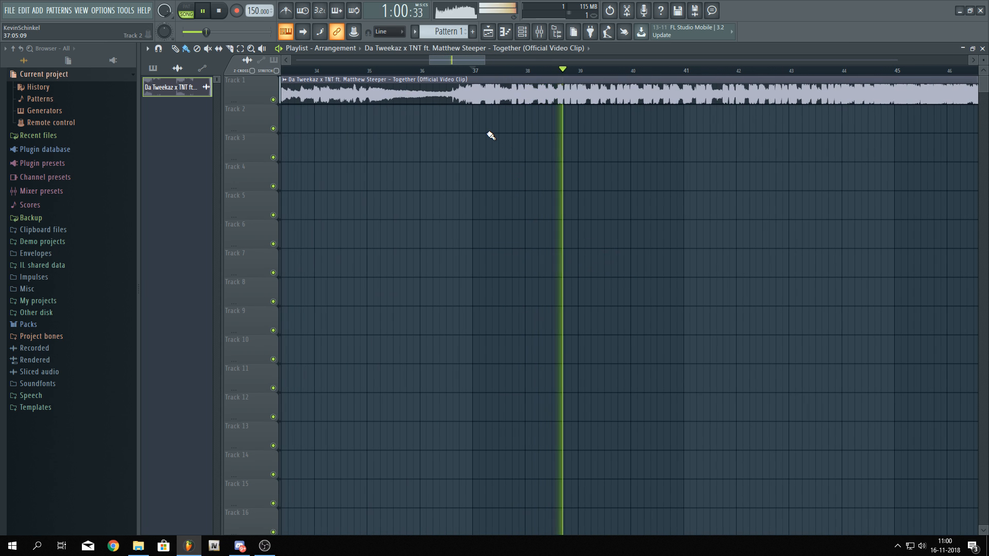
{"action": "key", "text": "space"}
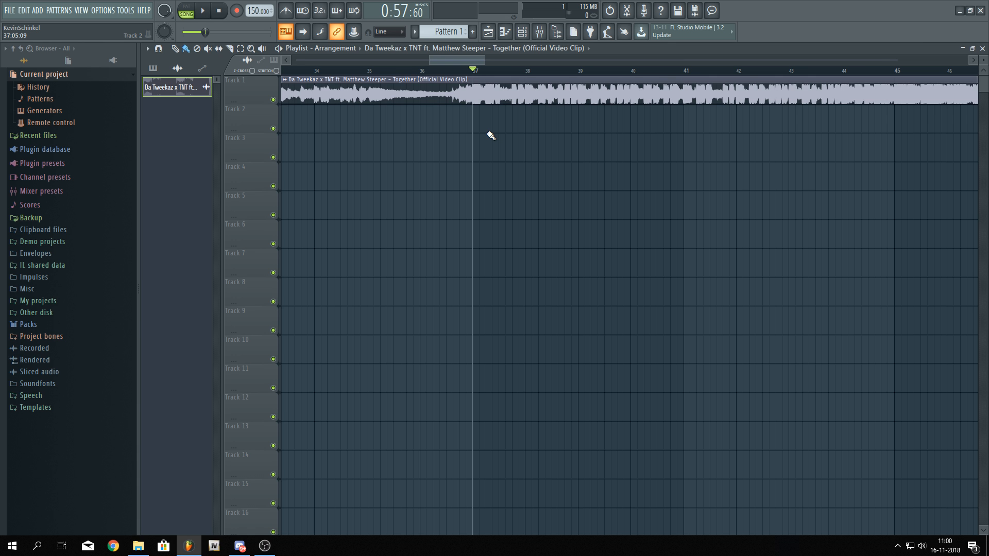
{"action": "scroll", "coordinate": [484, 136], "scroll_direction": "up", "scroll_amount": 5}
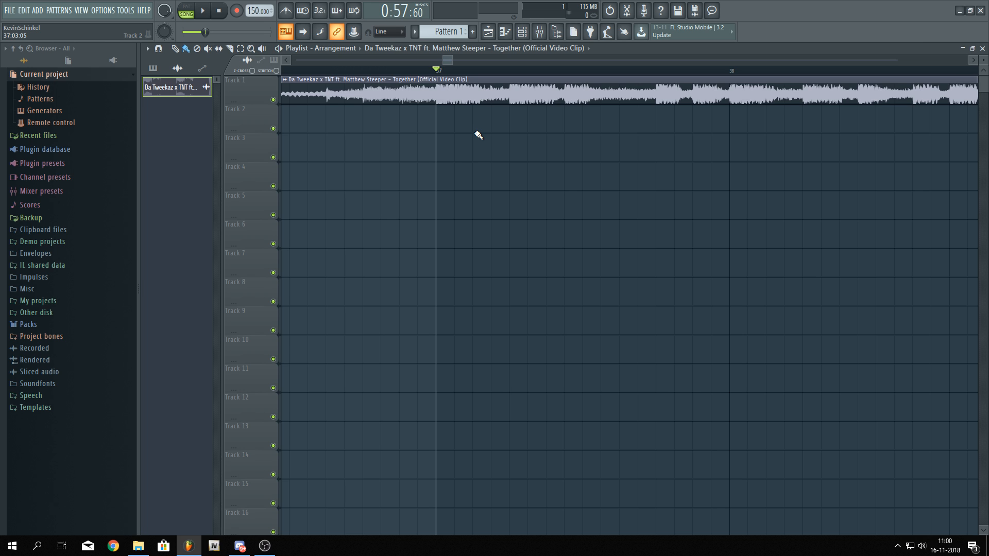
{"action": "key", "text": "space"}
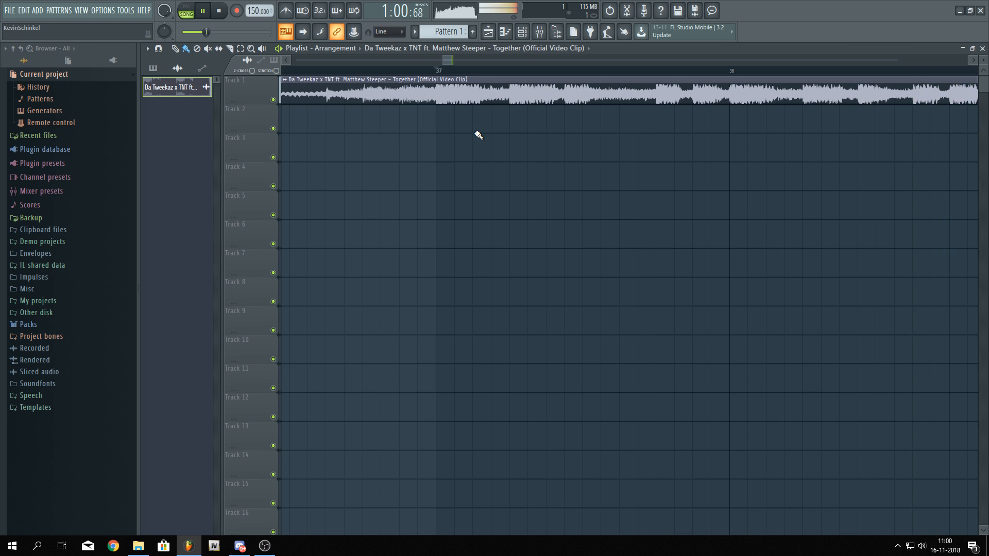
{"action": "key", "text": "space"}
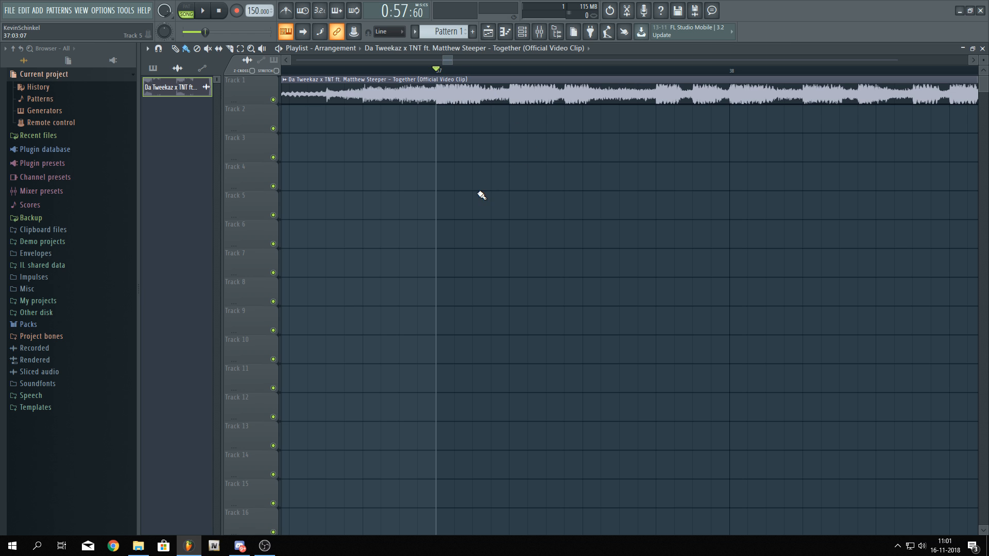
Open the channel rack and set its filter to show all channels
{"action": "scroll", "coordinate": [481, 195], "scroll_direction": "down", "scroll_amount": 5}
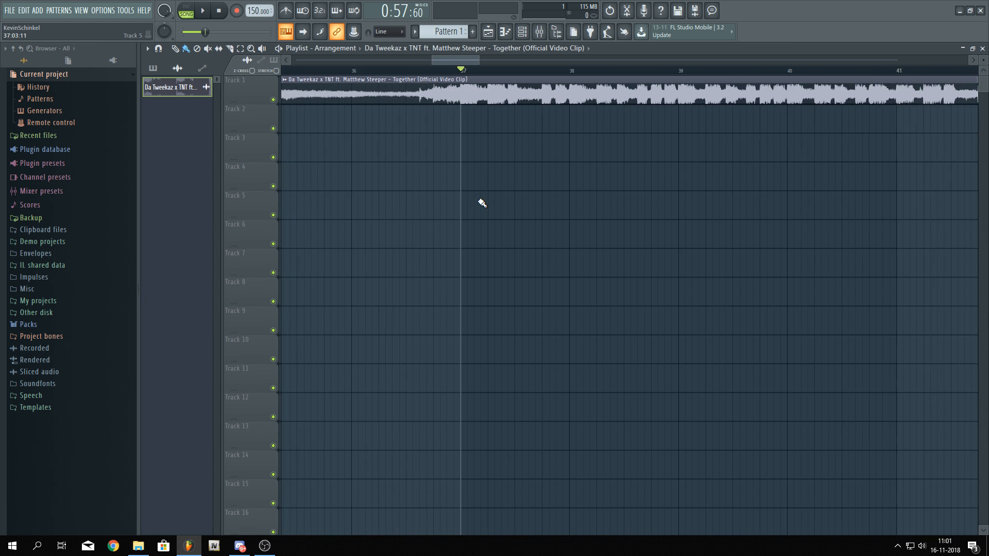
{"action": "left_click", "coordinate": [523, 33]}
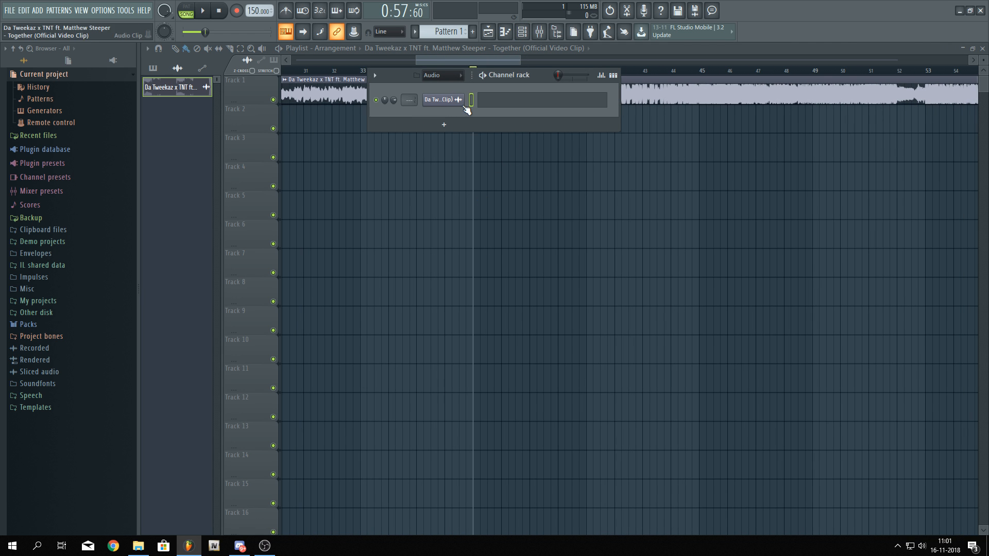
{"action": "left_click", "coordinate": [441, 75]}
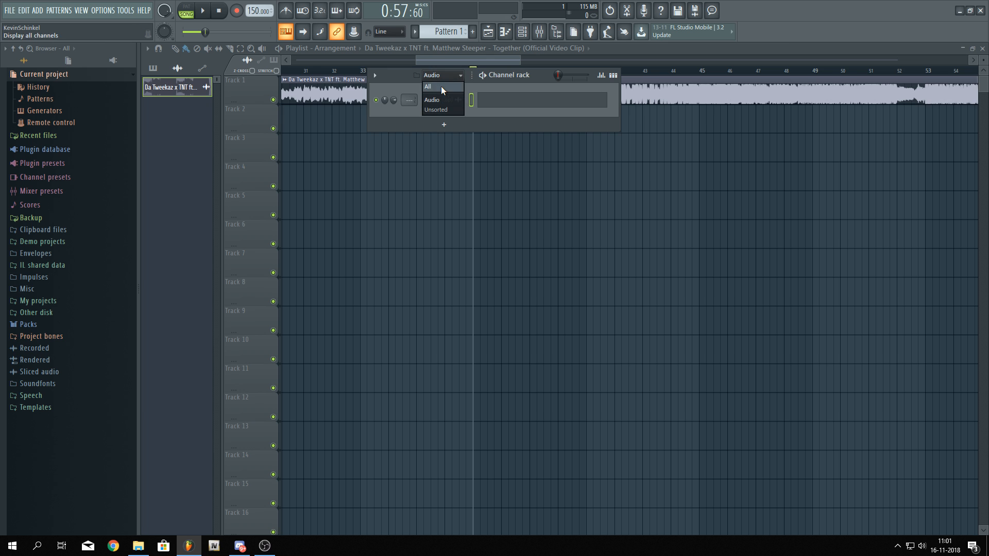
{"action": "left_click", "coordinate": [441, 86]}
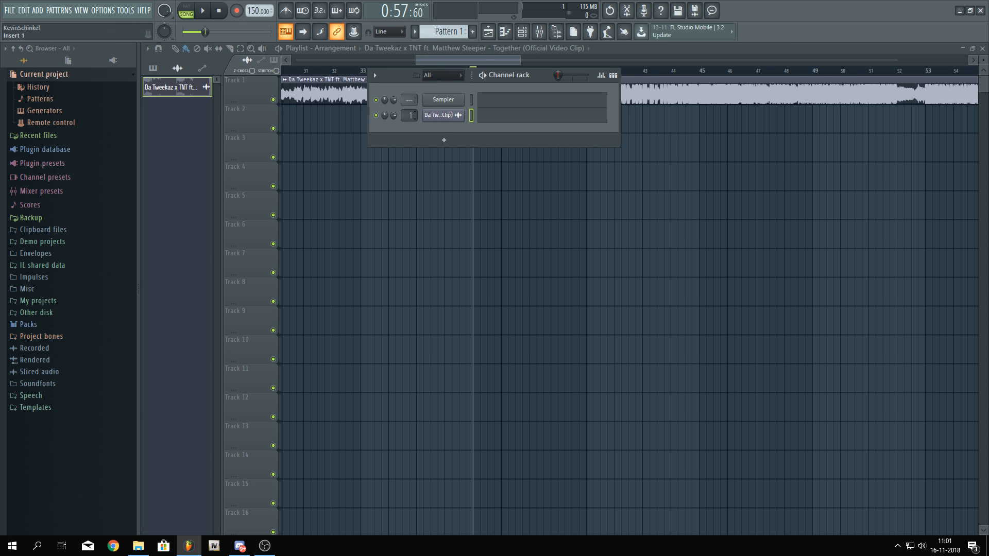
Route the audio clip channel to a free mixer insert track
{"action": "key", "text": "ctrl+l"}
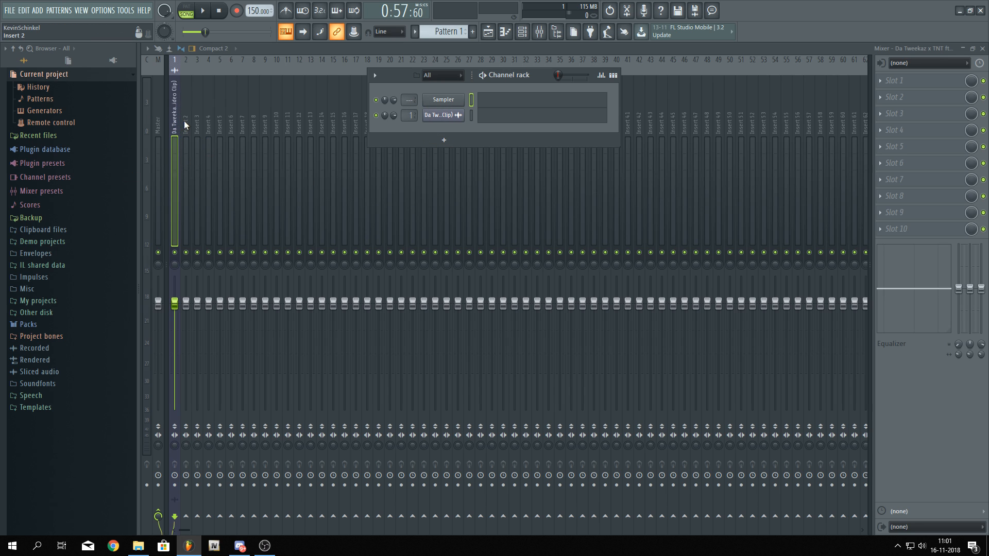
{"action": "left_click", "coordinate": [522, 34]}
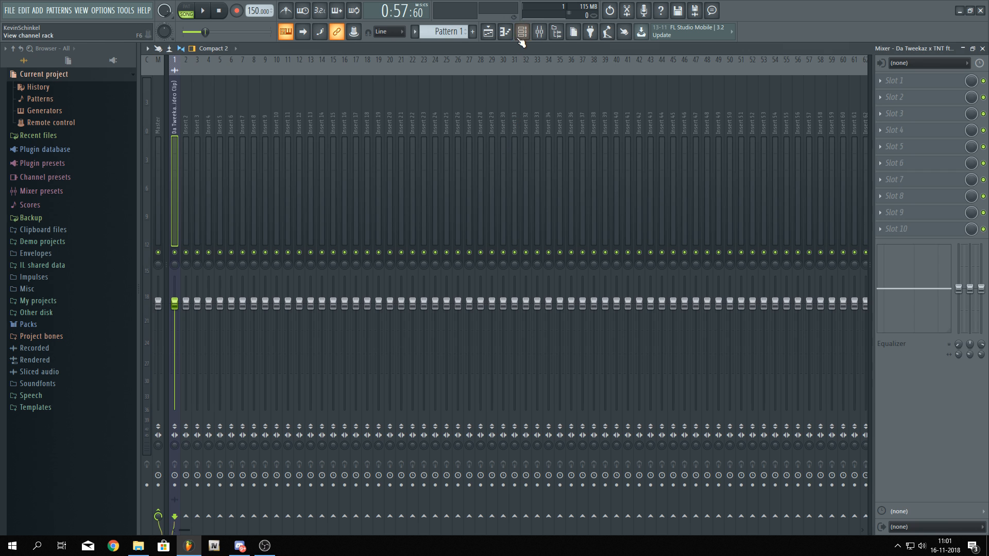
{"action": "left_click", "coordinate": [522, 36]}
{"action": "left_click", "coordinate": [490, 34]}
{"action": "scroll", "coordinate": [471, 137], "scroll_direction": "up", "scroll_amount": 5}
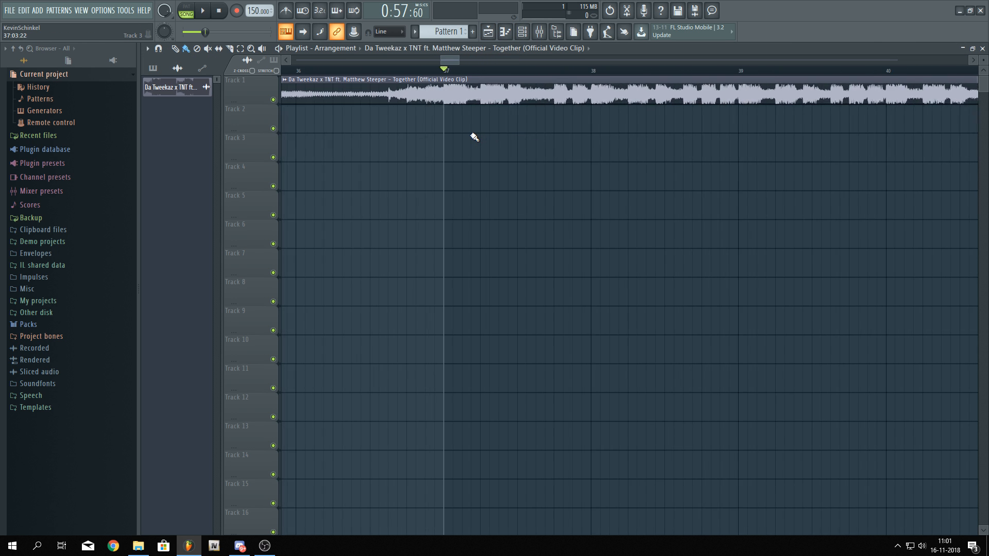
Insert a Sylenth1 channel into the channel rack
{"action": "left_click", "coordinate": [522, 31]}
{"action": "right_click", "coordinate": [453, 115]}
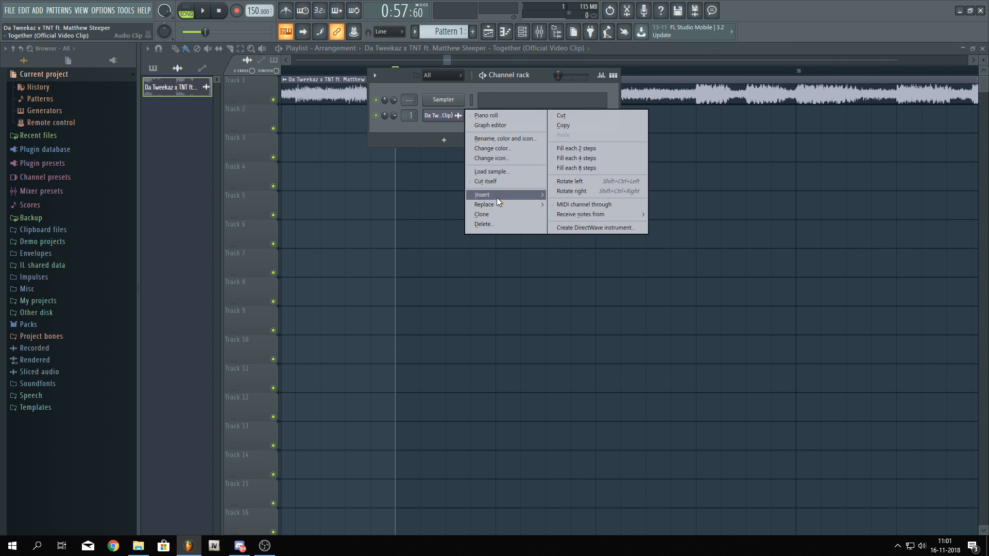
{"action": "mouse_move", "coordinate": [496, 196]}
{"action": "left_click", "coordinate": [583, 471]}
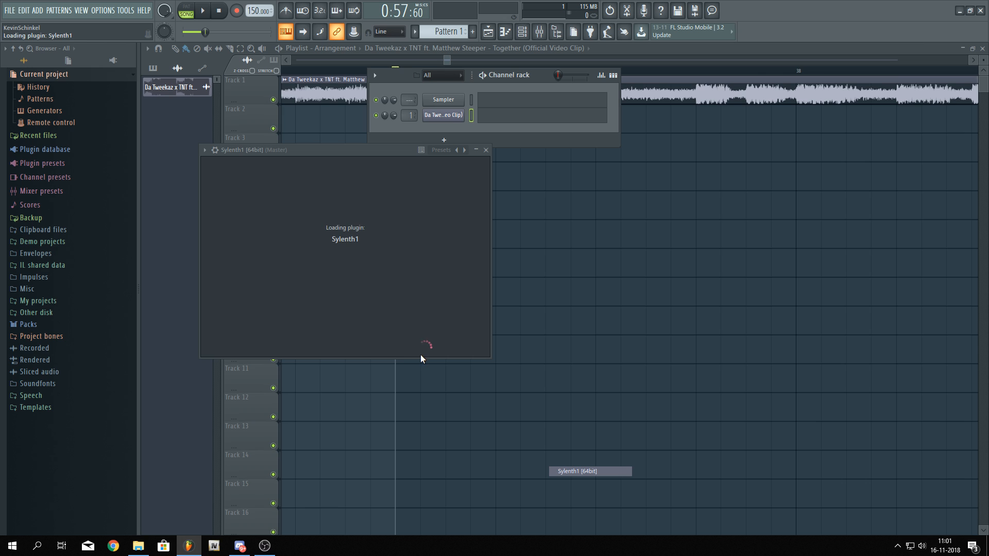
Clear Sylenth1's preset to Init and play a few test notes
{"action": "left_click", "coordinate": [381, 255]}
{"action": "mouse_move", "coordinate": [422, 260]}
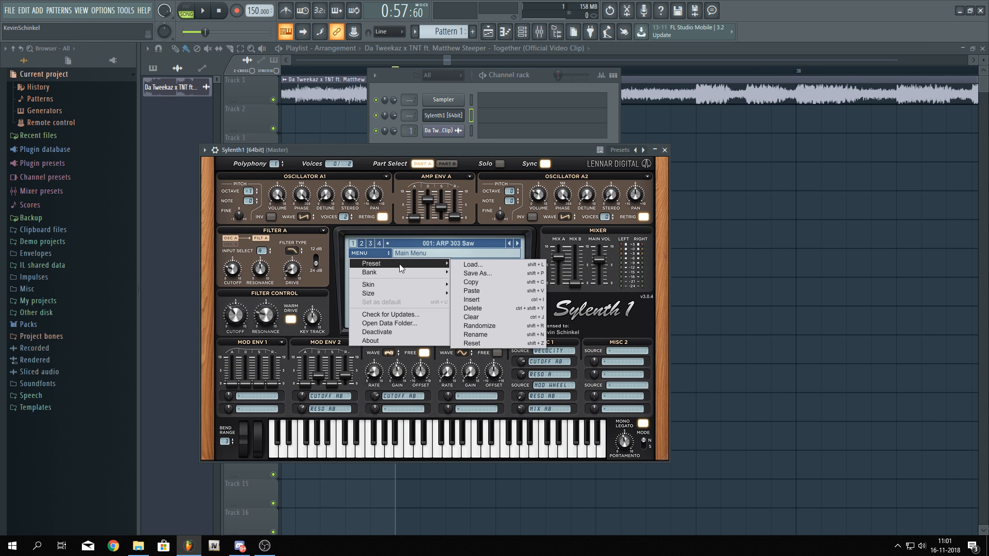
{"action": "left_click", "coordinate": [514, 311]}
{"action": "key", "text": "z"}
{"action": "key", "text": "z"}
{"action": "key", "text": "z"}
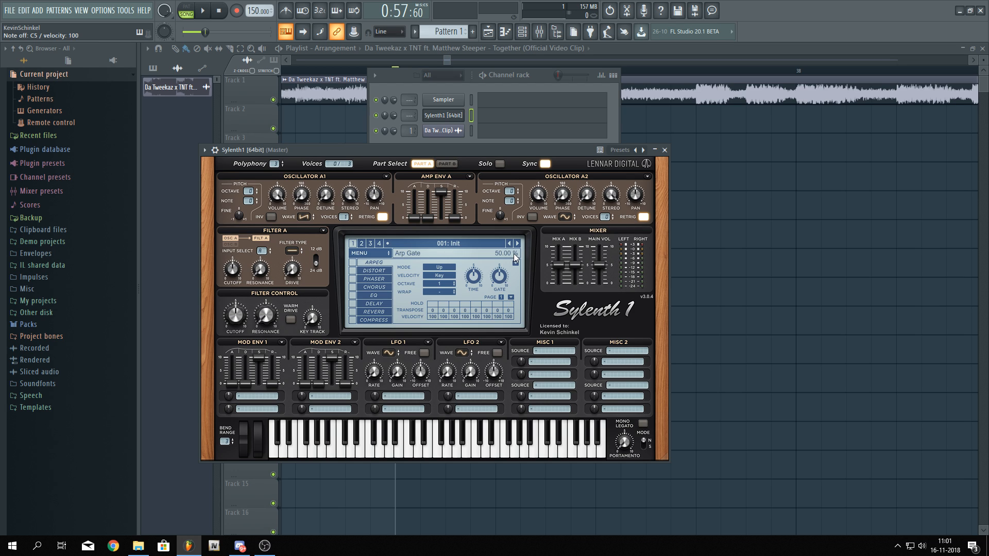
Close the channel rack and show the mixer
{"action": "right_click", "coordinate": [464, 109]}
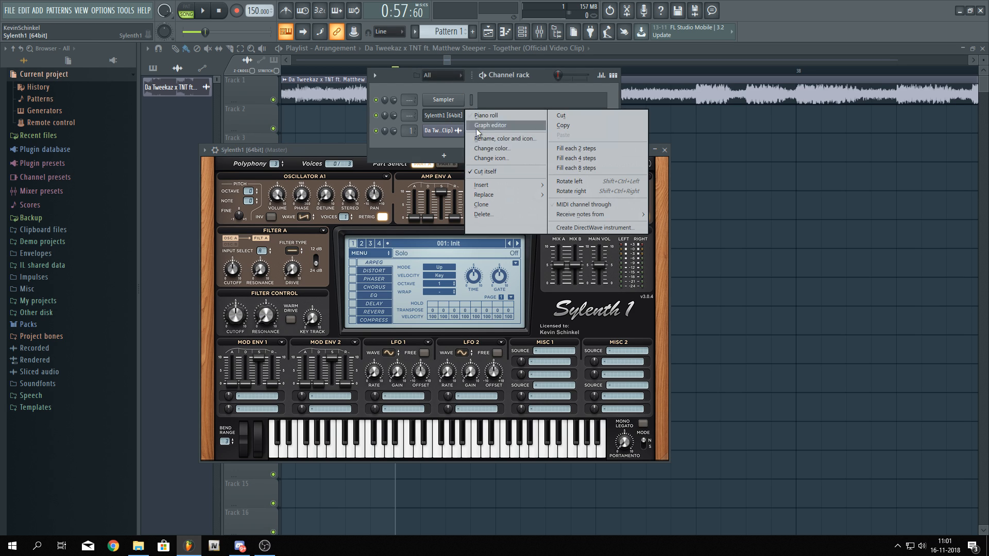
{"action": "left_click", "coordinate": [452, 92]}
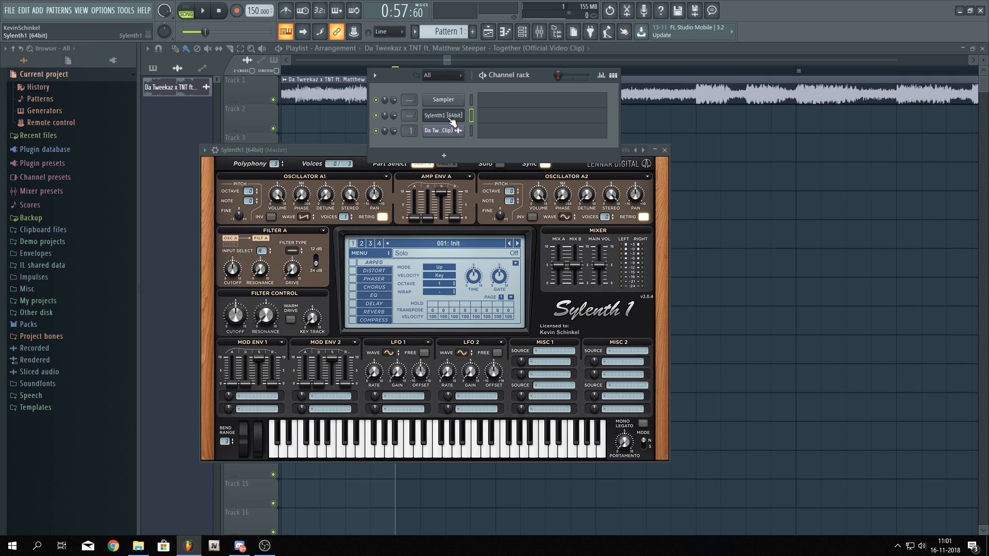
{"action": "left_click", "coordinate": [540, 32]}
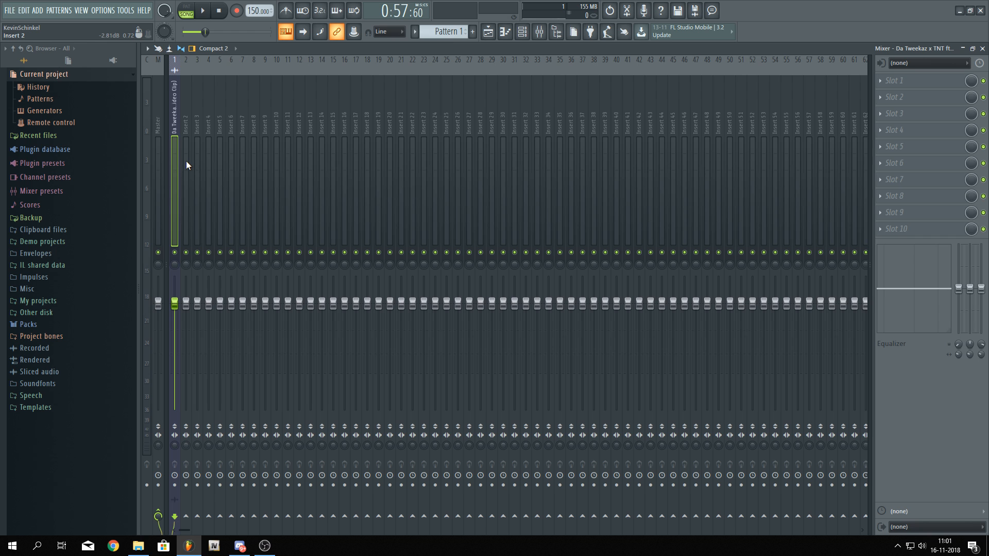
Select all mixer insert tracks and lower their volume faders together
{"action": "left_click_drag", "start_coordinate": [186, 161], "coordinate": [907, 176]}
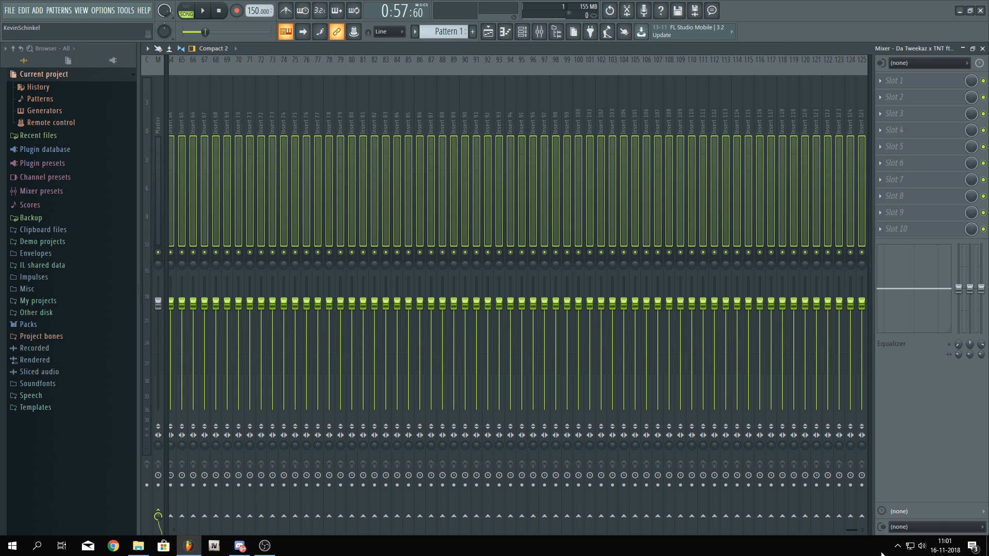
{"action": "left_click_drag", "start_coordinate": [849, 530], "coordinate": [177, 490]}
{"action": "left_click_drag", "start_coordinate": [175, 304], "coordinate": [175, 387]}
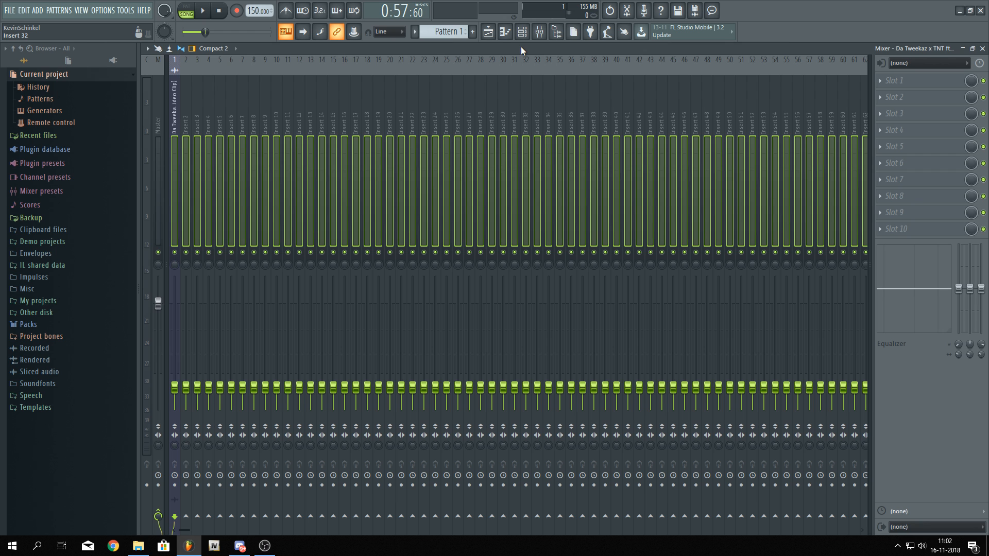
Open the song clip's settings in the playlist and play the song briefly before closing them
{"action": "left_click", "coordinate": [488, 31]}
{"action": "double_click", "coordinate": [522, 98]}
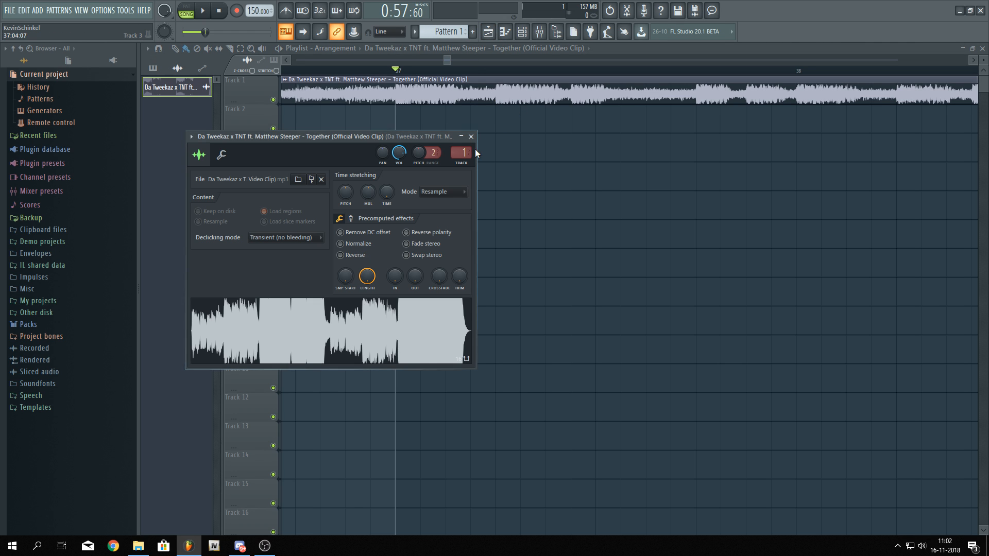
{"action": "key", "text": "space"}
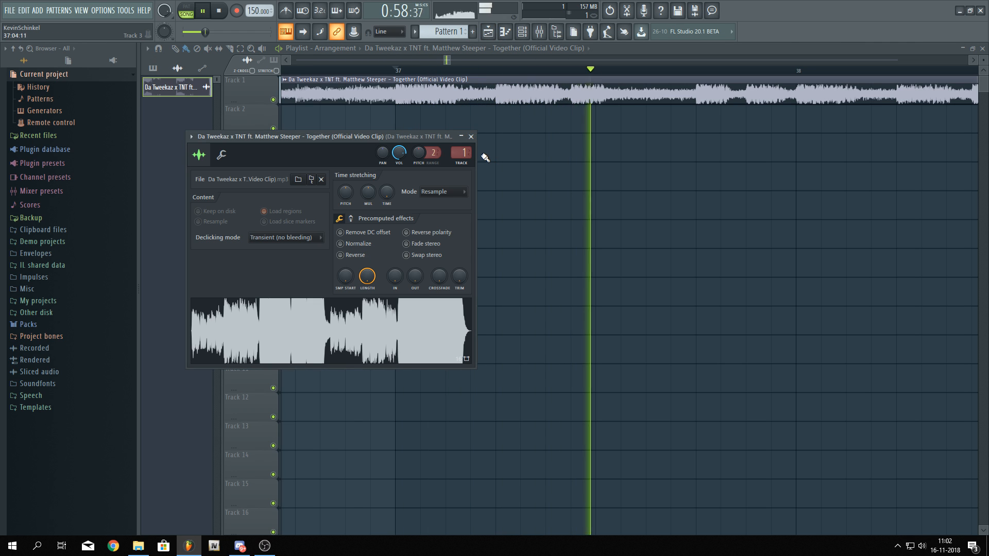
{"action": "left_click", "coordinate": [467, 151]}
{"action": "key", "text": "space"}
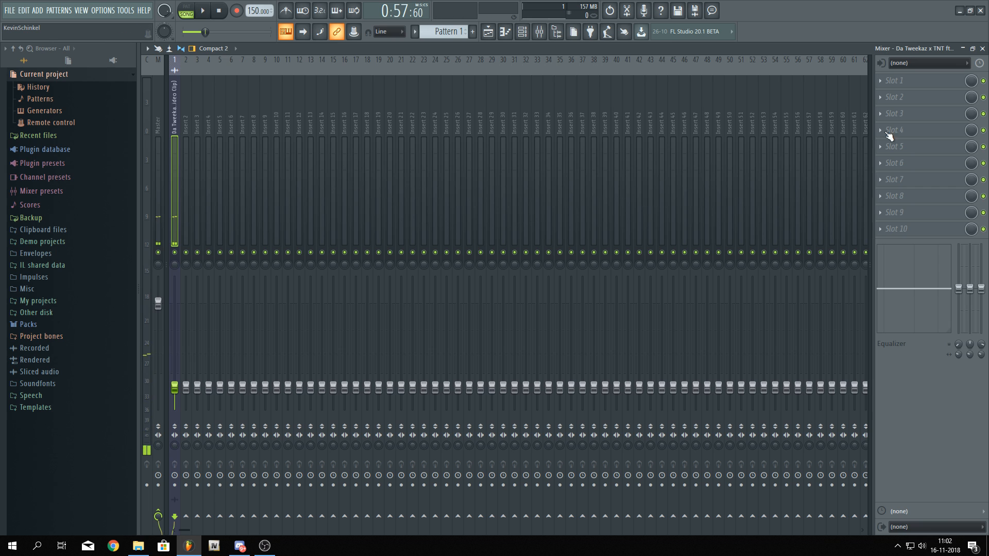
Add Fruity Parametric EQ 2 to the master track's first effect slot and play the song to view its spectrum
{"action": "left_click", "coordinate": [159, 121]}
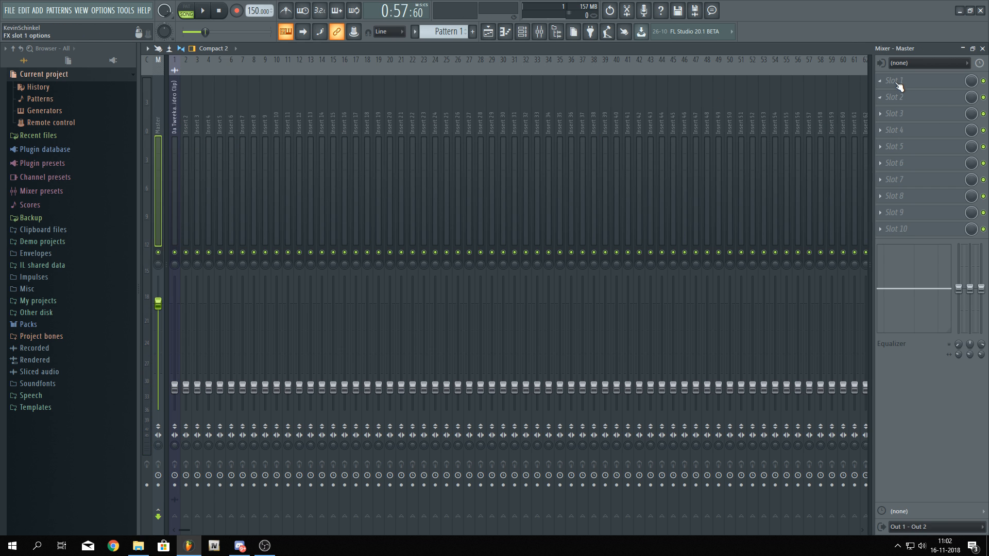
{"action": "left_click", "coordinate": [897, 84]}
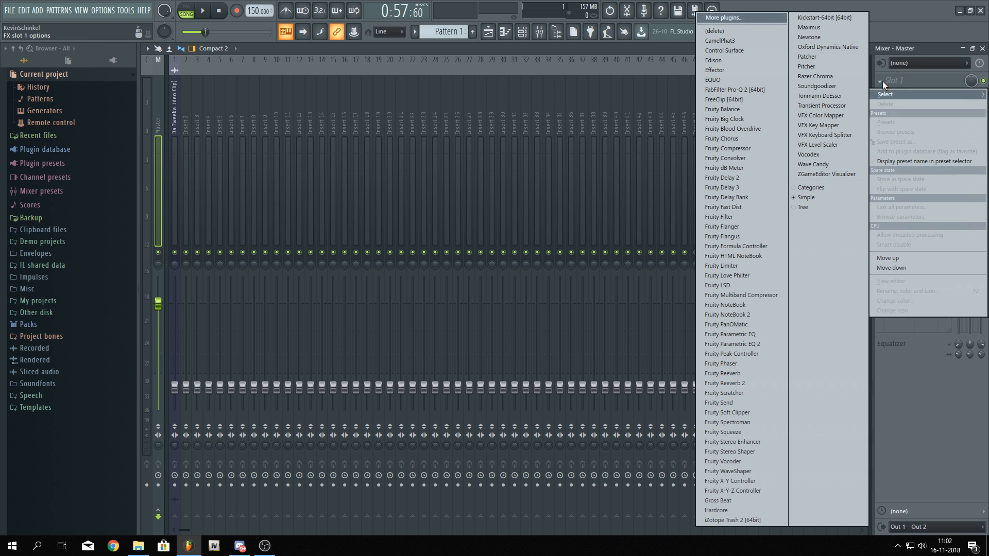
{"action": "left_click", "coordinate": [760, 348]}
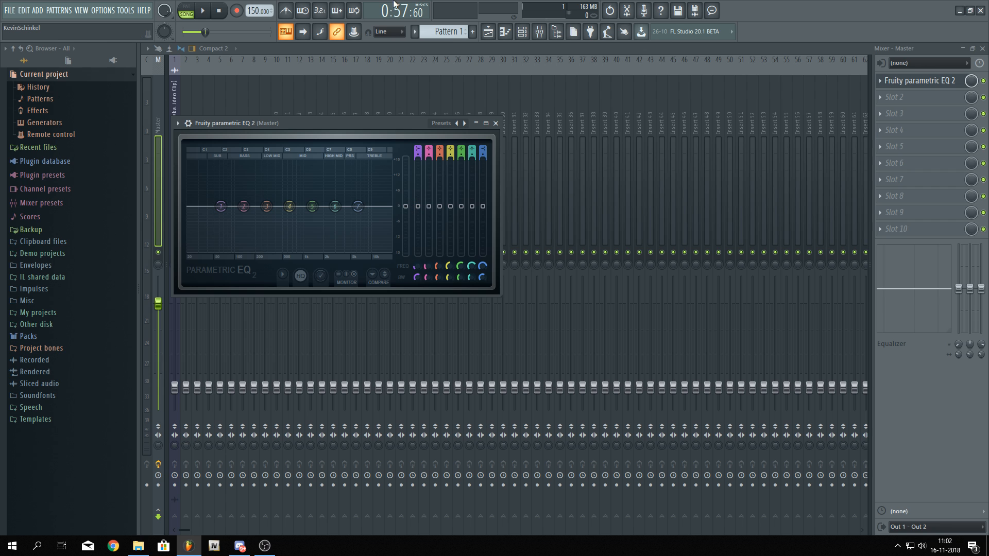
{"action": "key", "text": "space"}
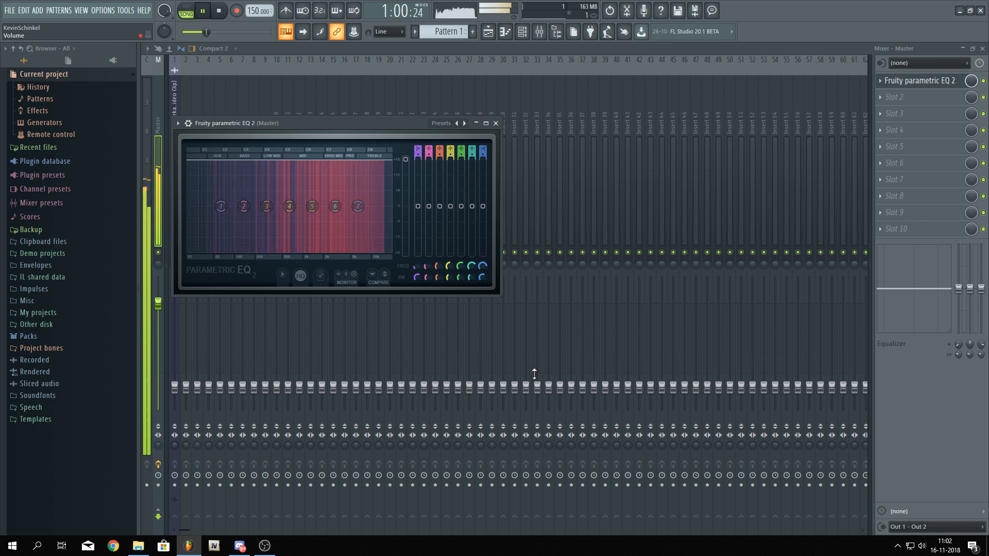
{"action": "key", "text": "space"}
Place Pattern 1 on Track 2 of the playlist below the song clip
{"action": "left_click", "coordinate": [487, 32]}
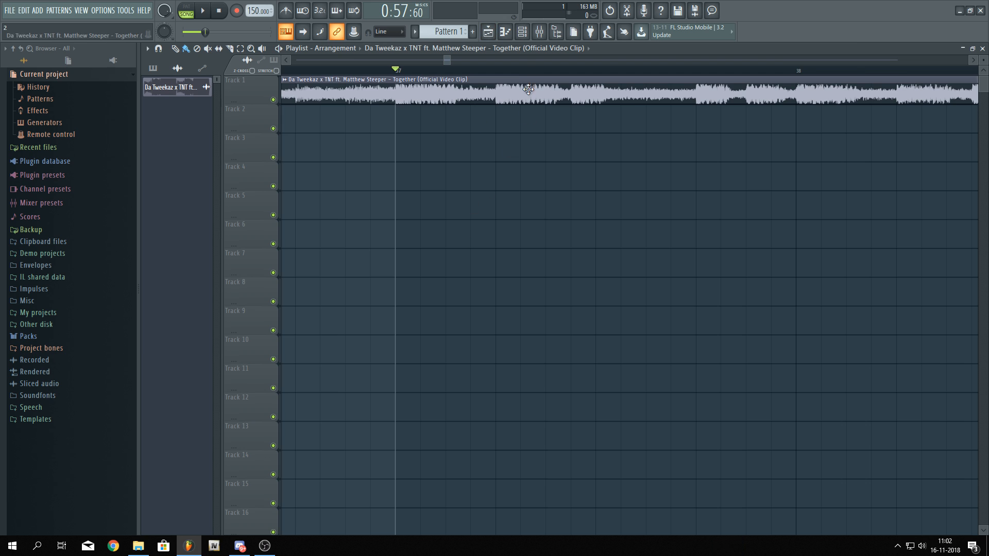
{"action": "left_click", "coordinate": [521, 31]}
{"action": "left_click", "coordinate": [456, 118]}
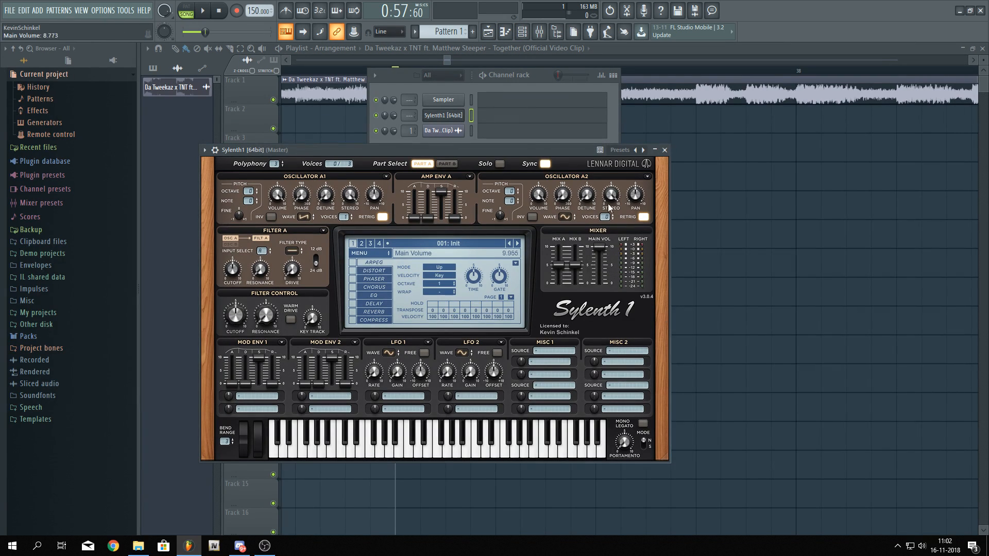
{"action": "left_click", "coordinate": [435, 85]}
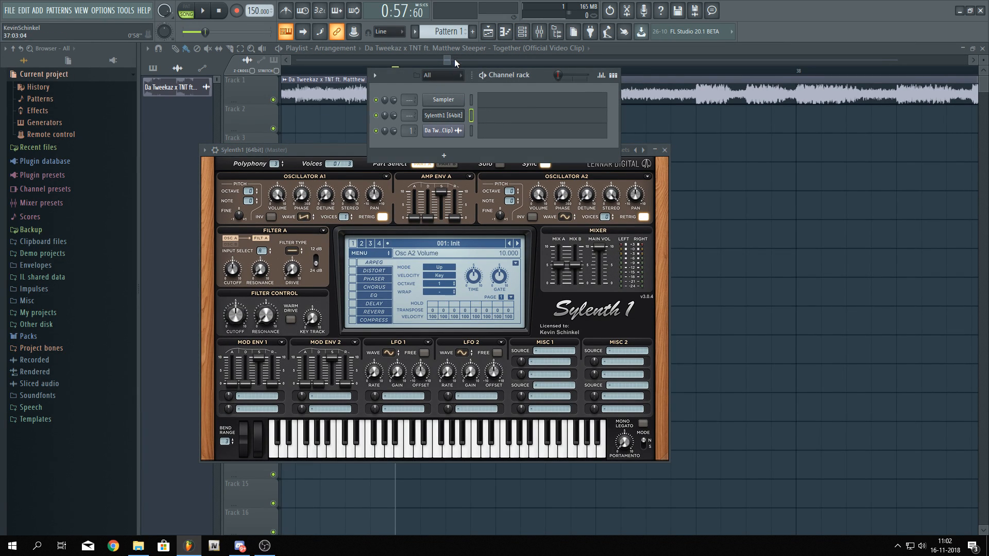
{"action": "left_click", "coordinate": [440, 46]}
{"action": "left_click", "coordinate": [410, 127]}
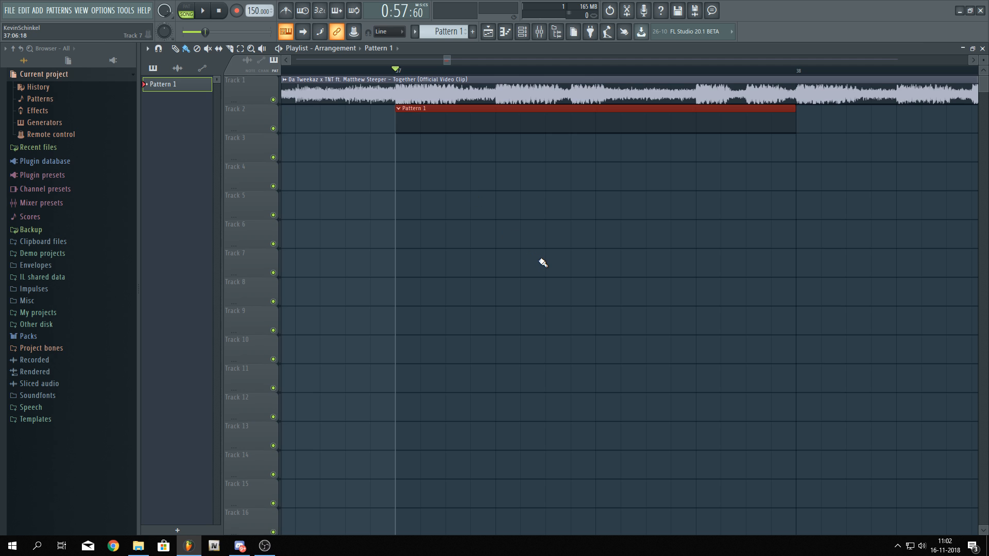
Open Pattern 1's Sylenth1 piano roll and draw a note at C6 at the start
{"action": "double_click", "coordinate": [510, 132]}
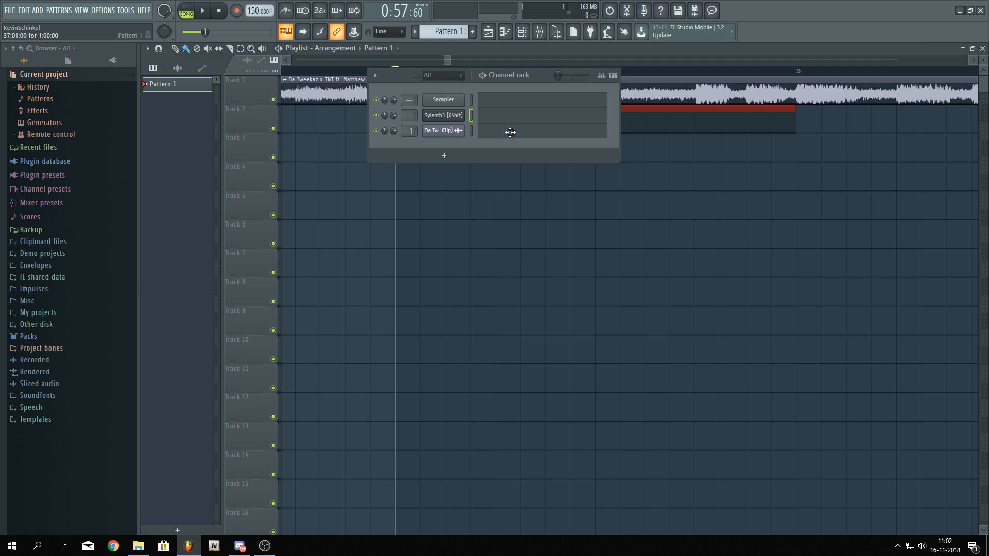
{"action": "left_click", "coordinate": [512, 141]}
{"action": "left_click_drag", "start_coordinate": [244, 240], "coordinate": [184, 233]}
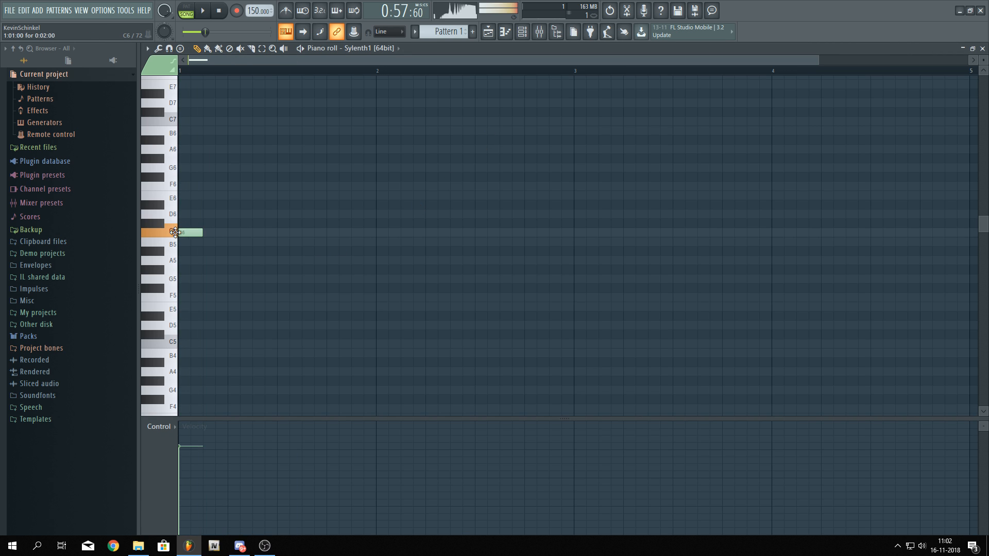
{"action": "right_click", "coordinate": [184, 232]}
{"action": "left_click", "coordinate": [522, 31]}
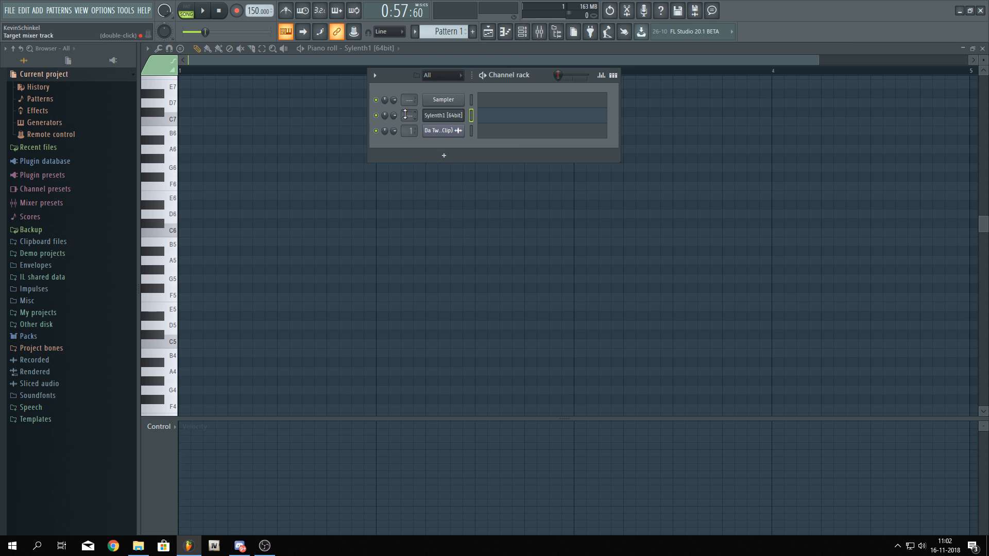
{"action": "key", "text": "space"}
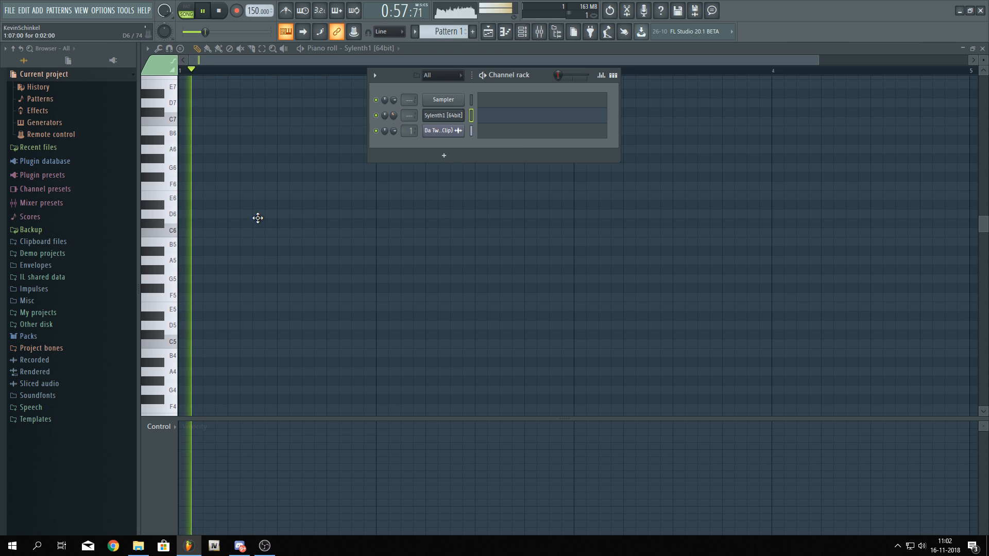
{"action": "left_click_drag", "start_coordinate": [256, 218], "coordinate": [165, 225]}
{"action": "key", "text": "space"}
{"action": "key", "text": "F6"}
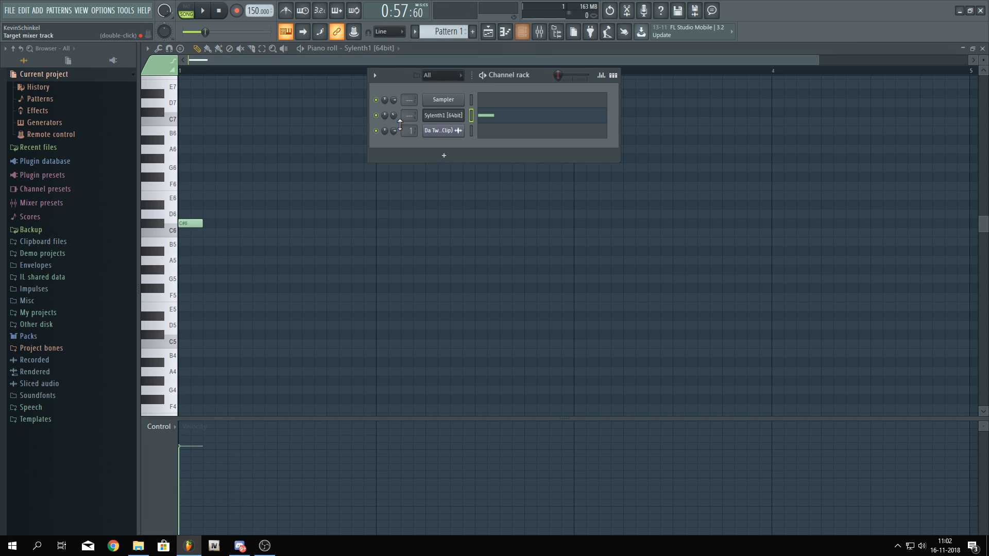
Play the pattern to hear the C6 note and zoom the piano roll in
{"action": "key", "text": "space"}
{"action": "key", "text": "space"}
{"action": "key", "text": "F6"}
{"action": "key", "text": "space"}
{"action": "scroll", "coordinate": [203, 236], "scroll_direction": "up", "scroll_amount": 4}
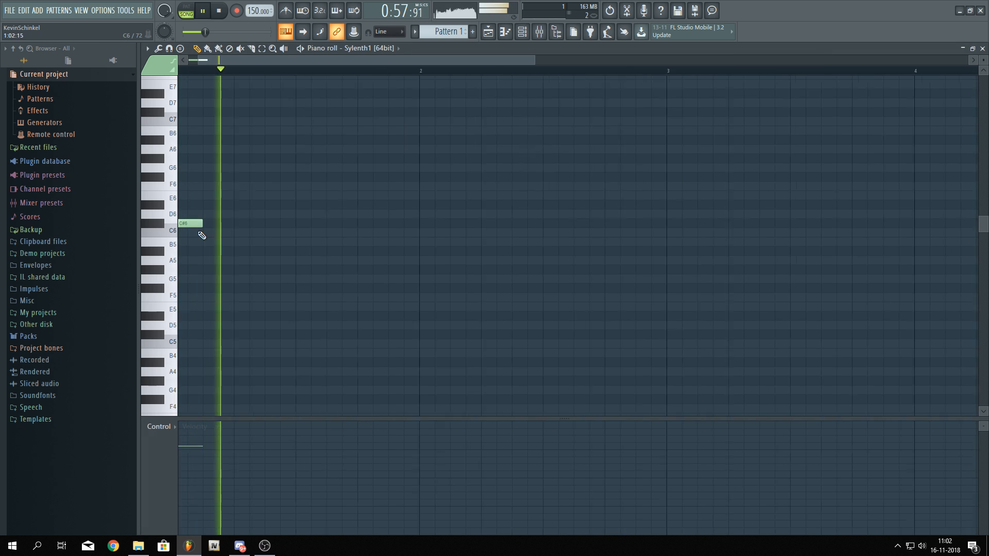
{"action": "scroll", "coordinate": [349, 230], "scroll_direction": "down", "scroll_amount": 1}
{"action": "key", "text": "space"}
{"action": "scroll", "coordinate": [185, 228], "scroll_direction": "up", "scroll_amount": 1}
{"action": "scroll", "coordinate": [186, 229], "scroll_direction": "up", "scroll_amount": 2}
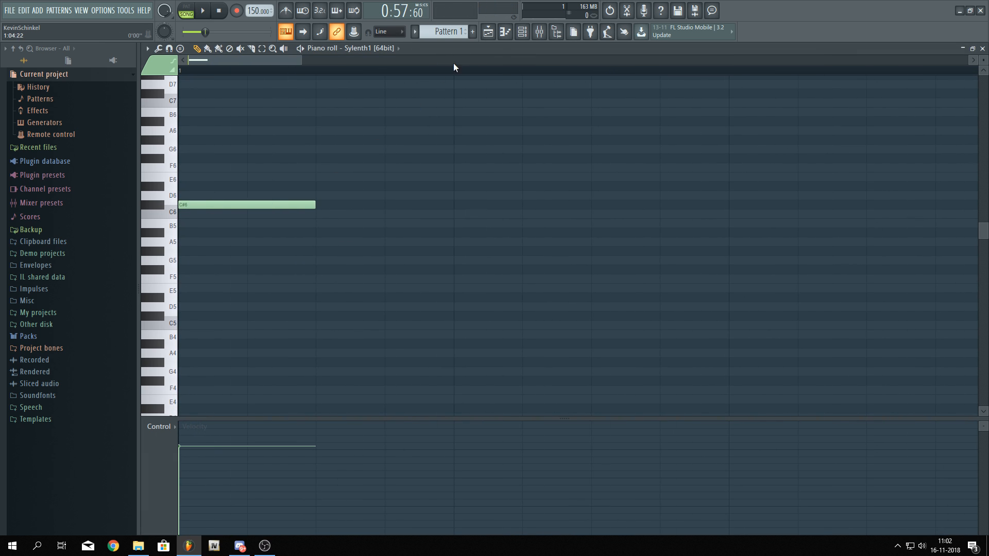
Reopen the piano roll as a floating window and rearrange it and the channel rack
{"action": "left_click", "coordinate": [498, 31]}
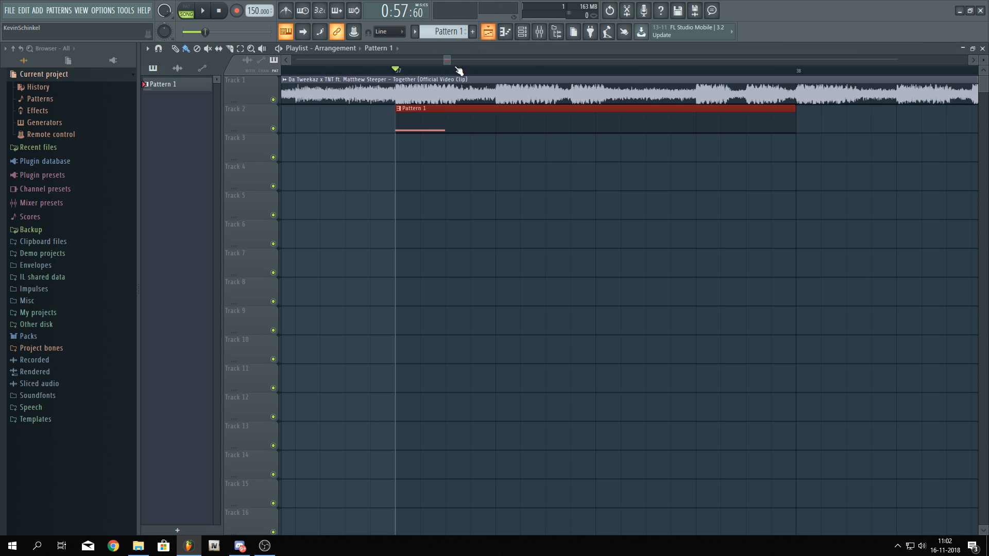
{"action": "double_click", "coordinate": [528, 118]}
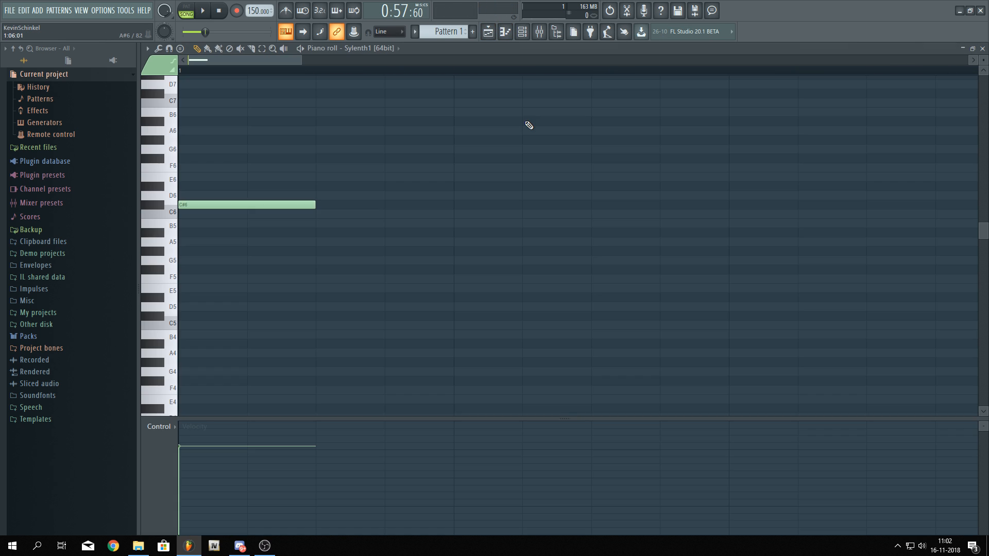
{"action": "left_click", "coordinate": [972, 49]}
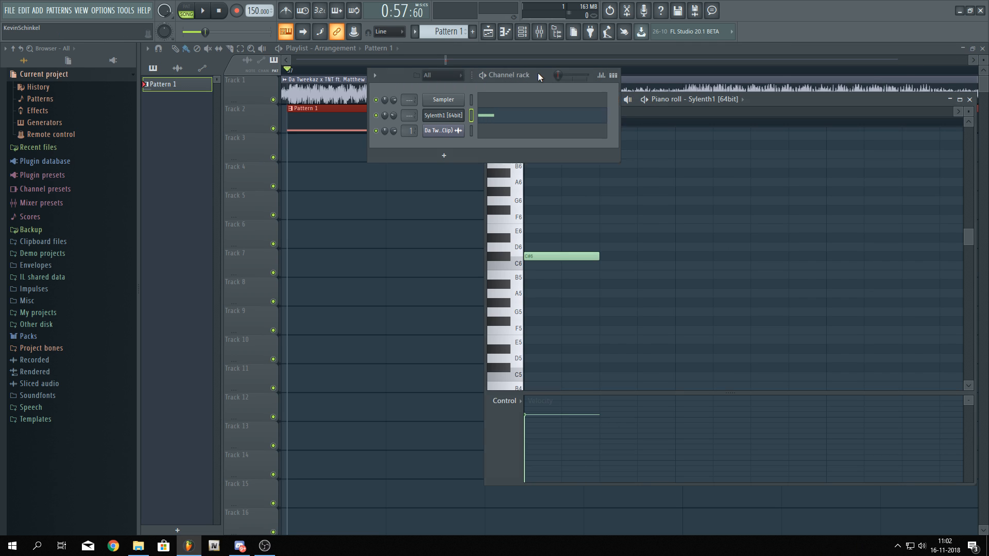
{"action": "left_click_drag", "start_coordinate": [538, 73], "coordinate": [344, 296]}
{"action": "left_click_drag", "start_coordinate": [777, 102], "coordinate": [858, 109]}
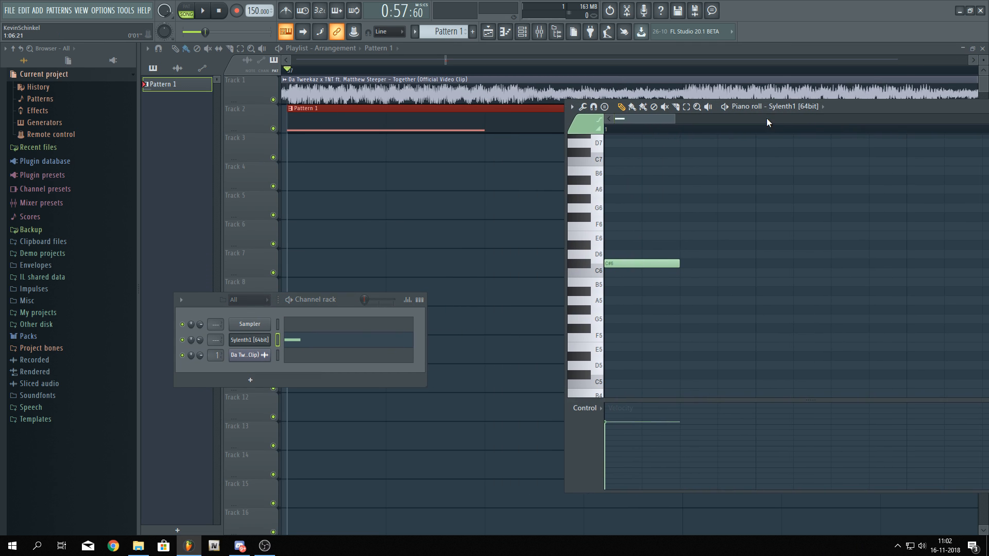
{"action": "left_click", "coordinate": [572, 107]}
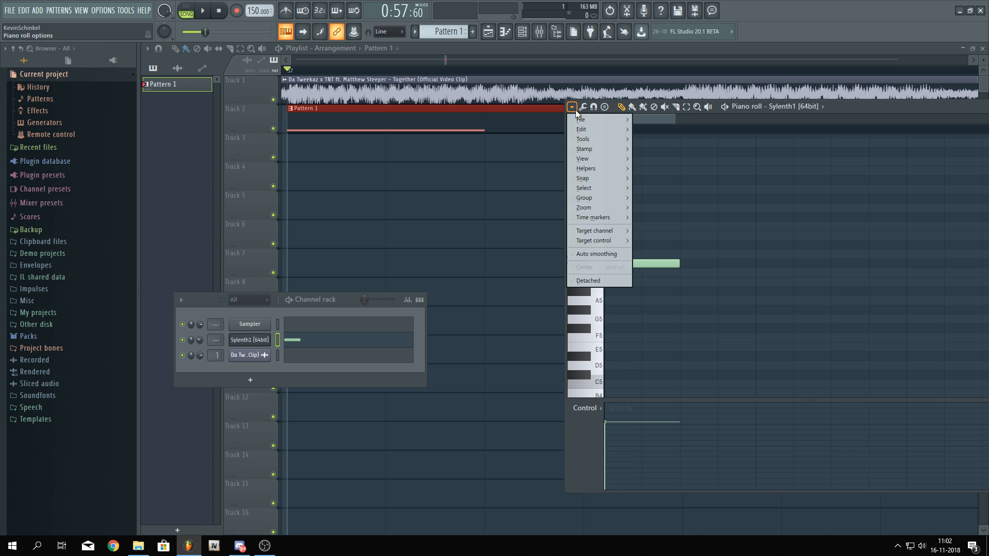
{"action": "left_click", "coordinate": [599, 280]}
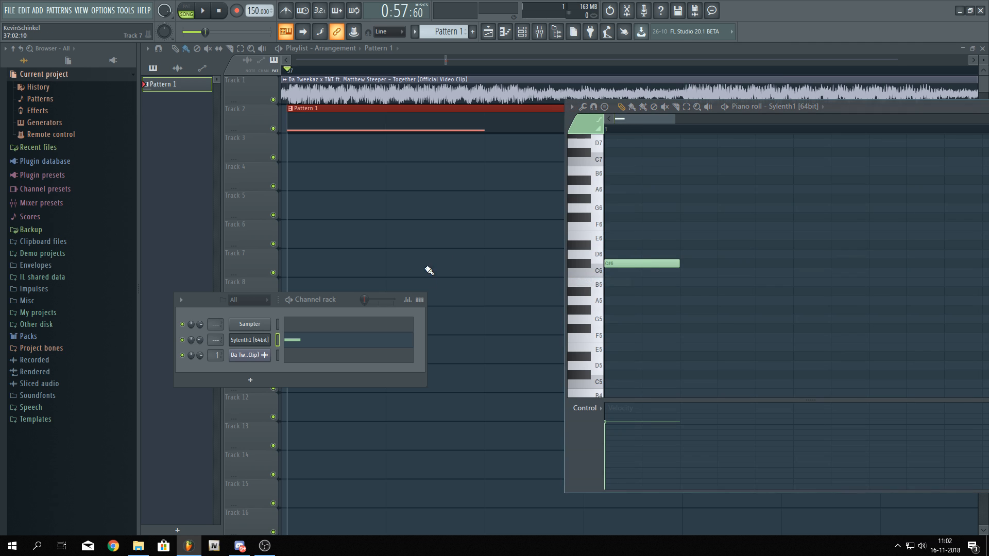
{"action": "right_click", "coordinate": [344, 174]}
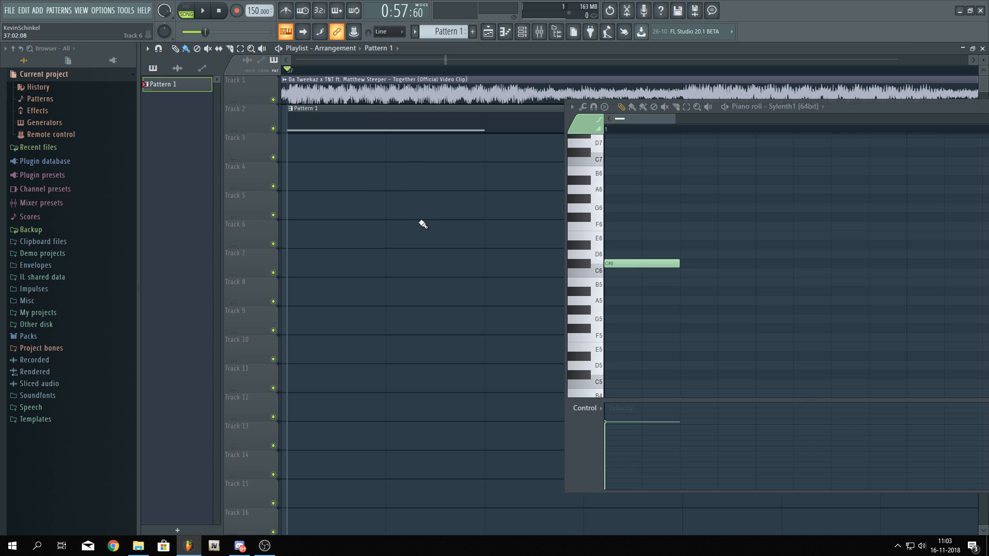
{"action": "left_click", "coordinate": [572, 107]}
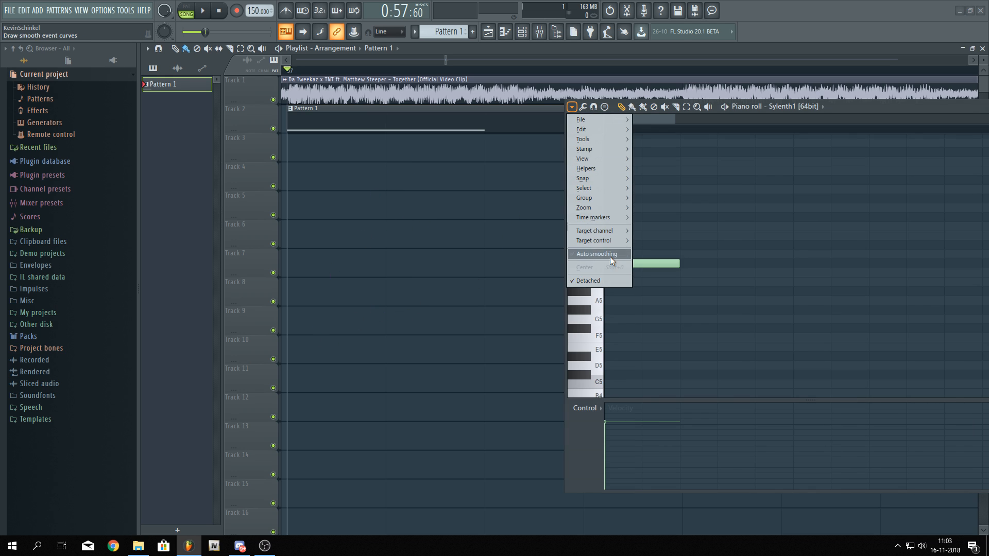
{"action": "left_click", "coordinate": [588, 281]}
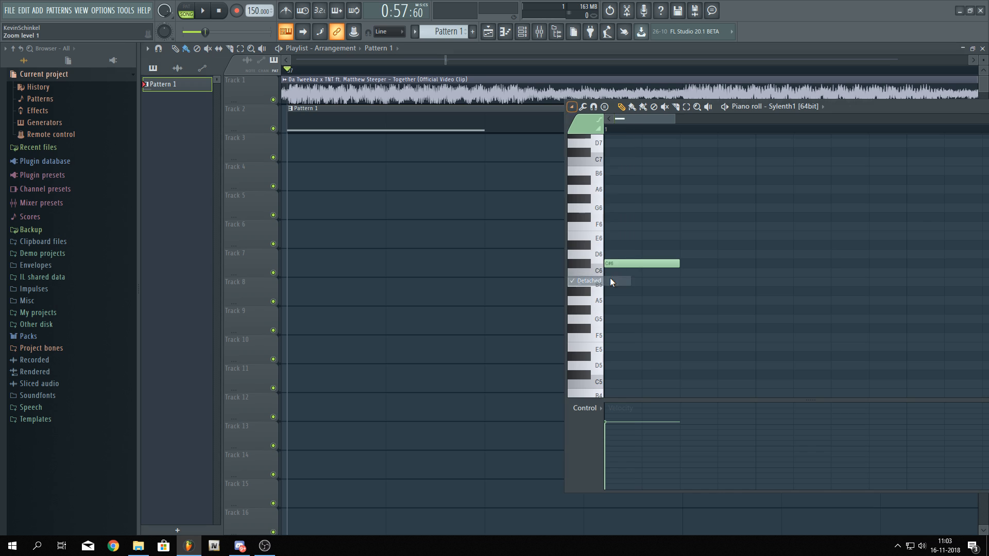
Reopen the piano roll, maximize it and play the pattern
{"action": "left_click", "coordinate": [506, 36]}
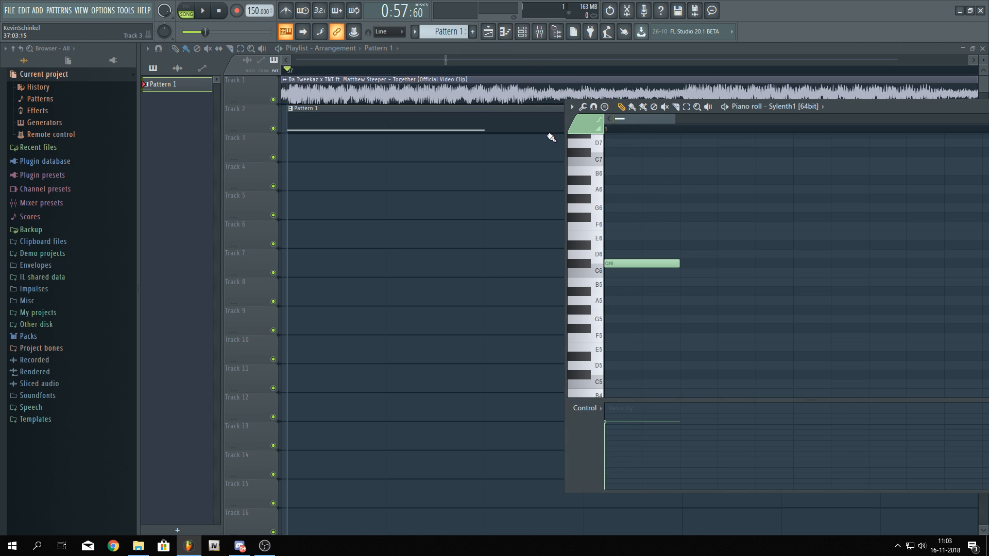
{"action": "left_click_drag", "start_coordinate": [866, 112], "coordinate": [919, 171]}
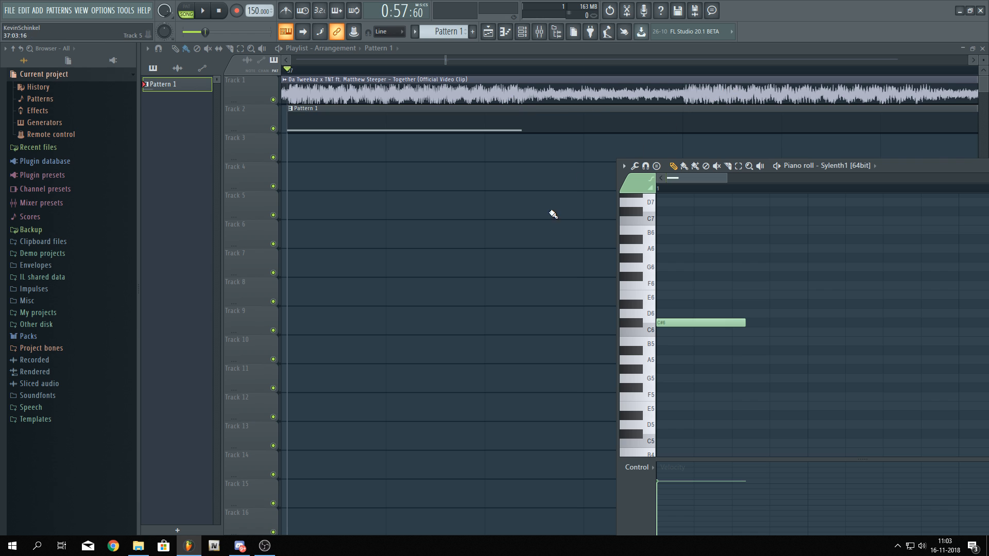
{"action": "left_click_drag", "start_coordinate": [950, 169], "coordinate": [602, 126]}
{"action": "left_click", "coordinate": [749, 128]}
{"action": "key", "text": "space"}
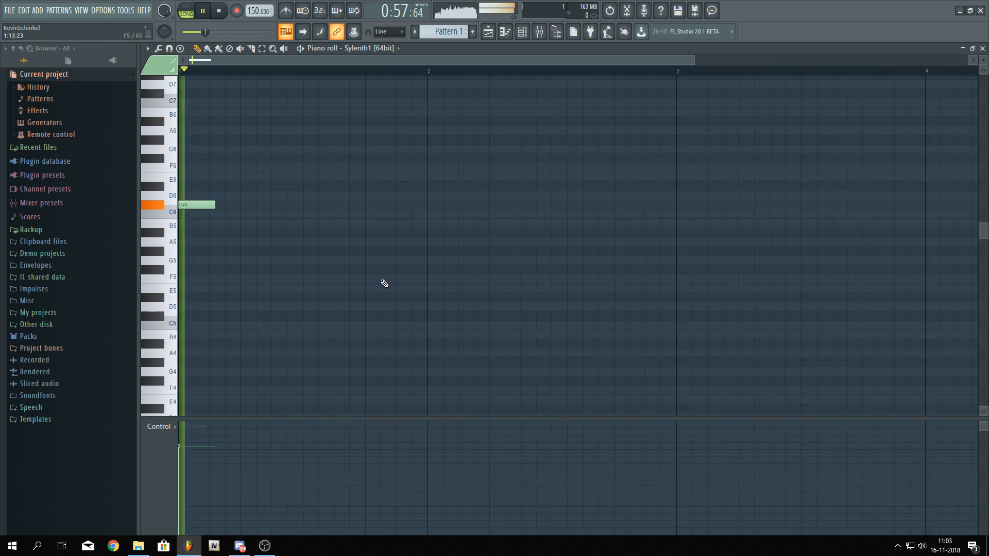
Add a second note after the C6 note, move it to F5, and play the pattern
{"action": "left_click", "coordinate": [247, 232]}
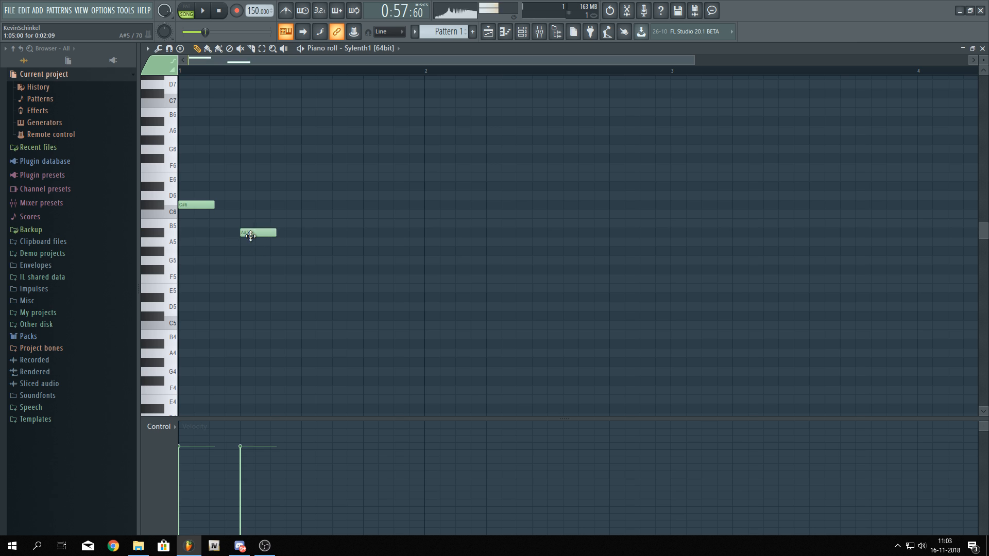
{"action": "right_click", "coordinate": [248, 234]}
{"action": "left_click", "coordinate": [255, 251]}
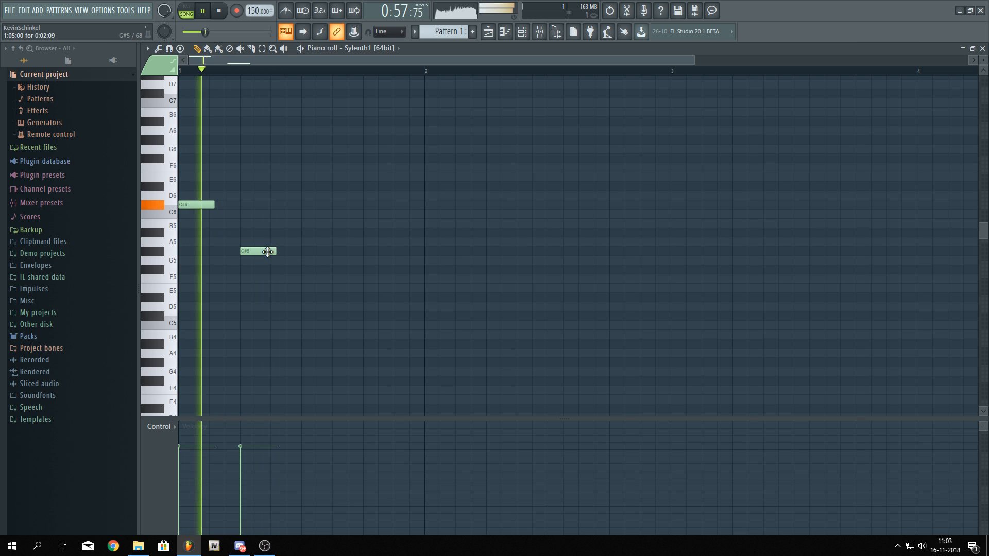
{"action": "left_click_drag", "start_coordinate": [268, 251], "coordinate": [272, 280]}
{"action": "key", "text": "space"}
{"action": "key", "text": "space"}
{"action": "key", "text": "space"}
{"action": "key", "text": "space"}
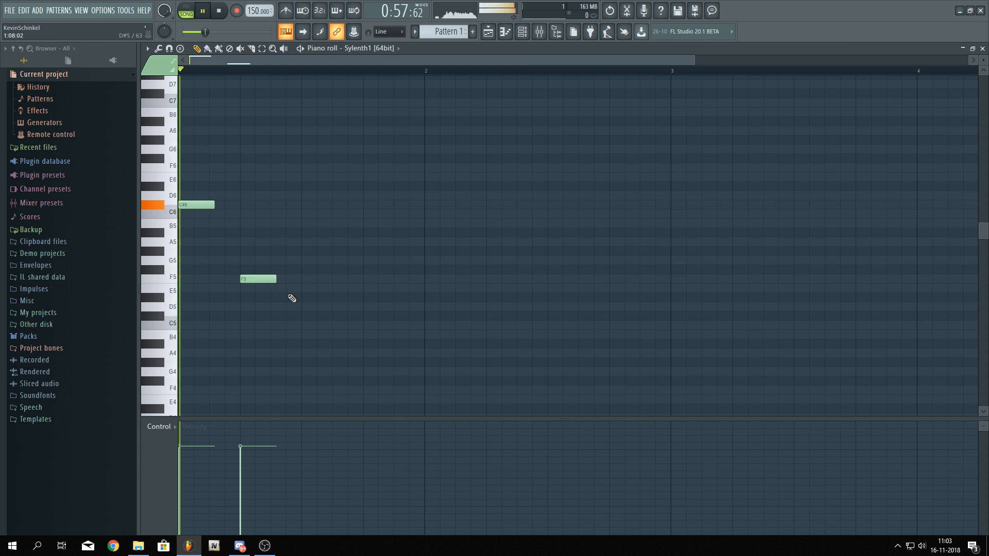
Add a note after the F5 note, move it up to C#6, and play the pattern
{"action": "scroll", "coordinate": [265, 302], "scroll_direction": "up", "scroll_amount": 3}
{"action": "left_click", "coordinate": [319, 260]}
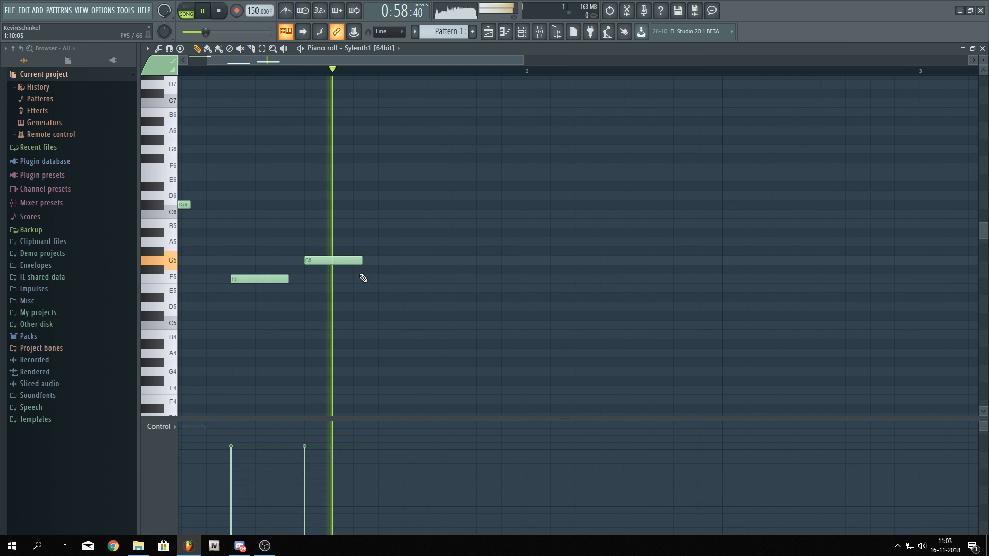
{"action": "key", "text": "space"}
{"action": "left_click_drag", "start_coordinate": [347, 261], "coordinate": [342, 214]}
{"action": "key", "text": "space"}
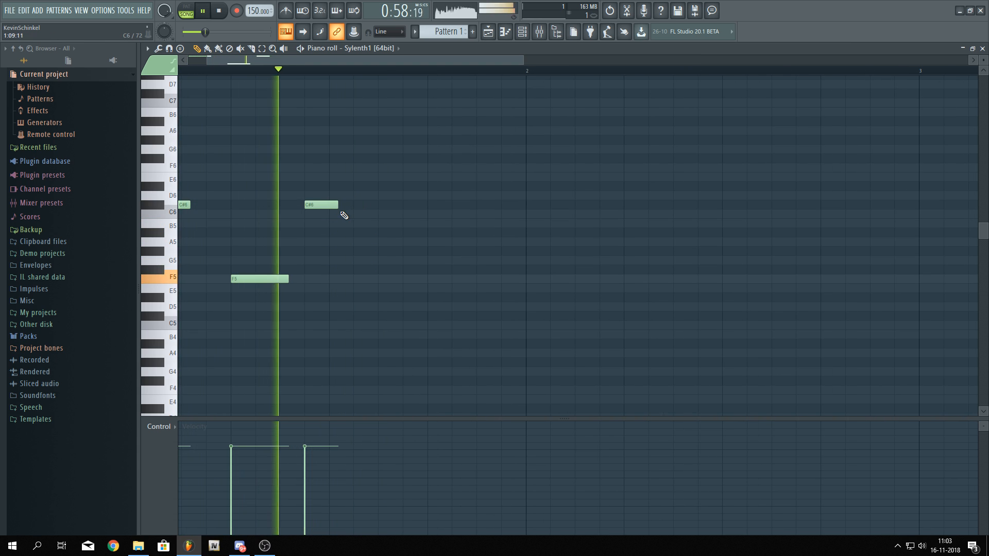
Add another C#6 note, nudge it slightly earlier, then add an A#5 note after it and play the pattern
{"action": "left_click", "coordinate": [453, 204]}
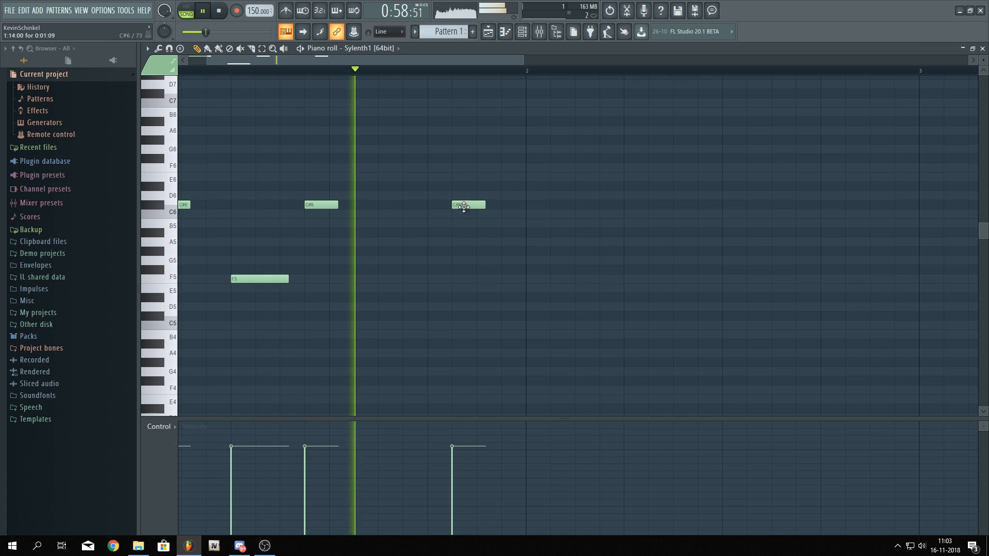
{"action": "left_click_drag", "start_coordinate": [455, 205], "coordinate": [430, 205]}
{"action": "left_click", "coordinate": [489, 251]}
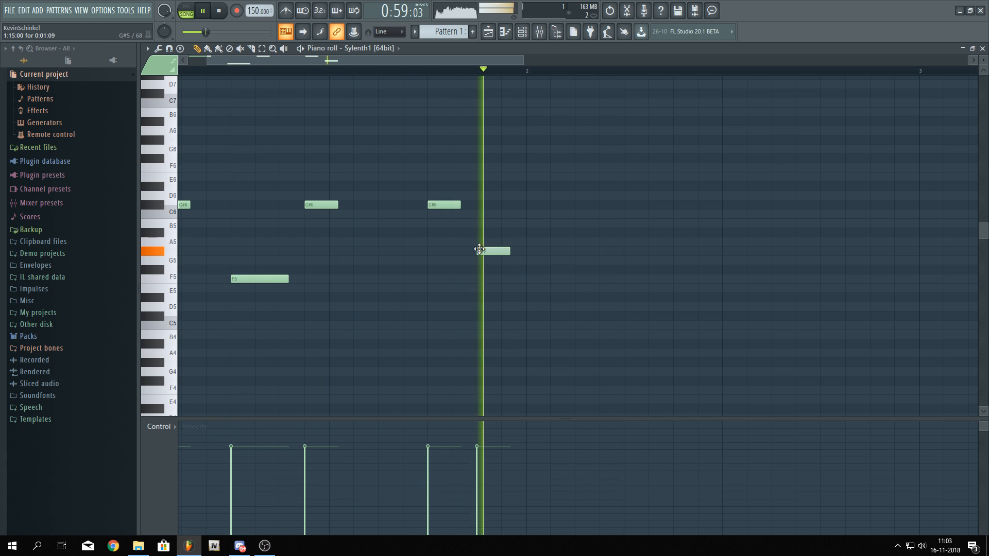
{"action": "key", "text": "space"}
{"action": "left_click_drag", "start_coordinate": [493, 252], "coordinate": [489, 230]}
{"action": "key", "text": "space"}
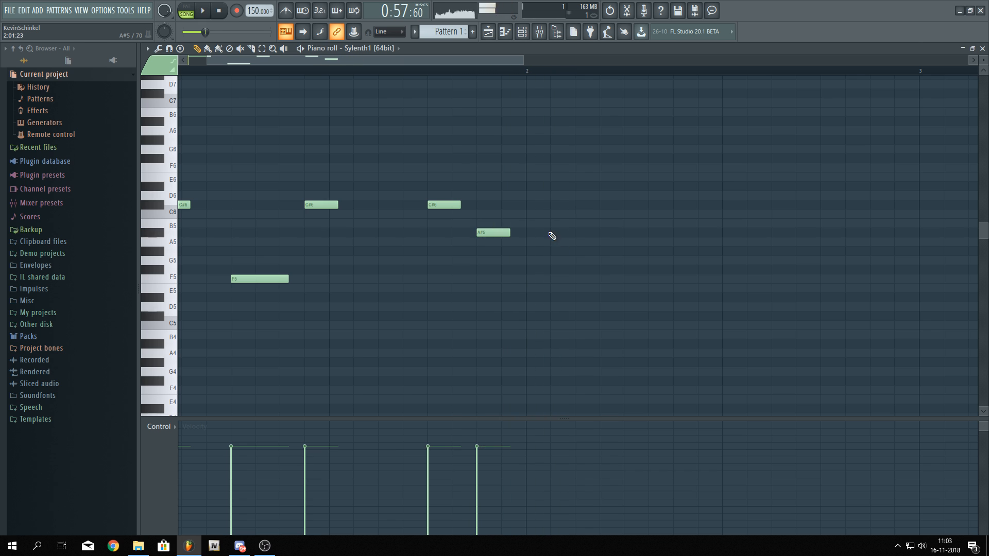
Add a lengthened C6 note after the A#5 note, then a long D#5 note, playing the pattern to check them
{"action": "left_click", "coordinate": [531, 214]}
{"action": "left_click_drag", "start_coordinate": [556, 214], "coordinate": [581, 215]}
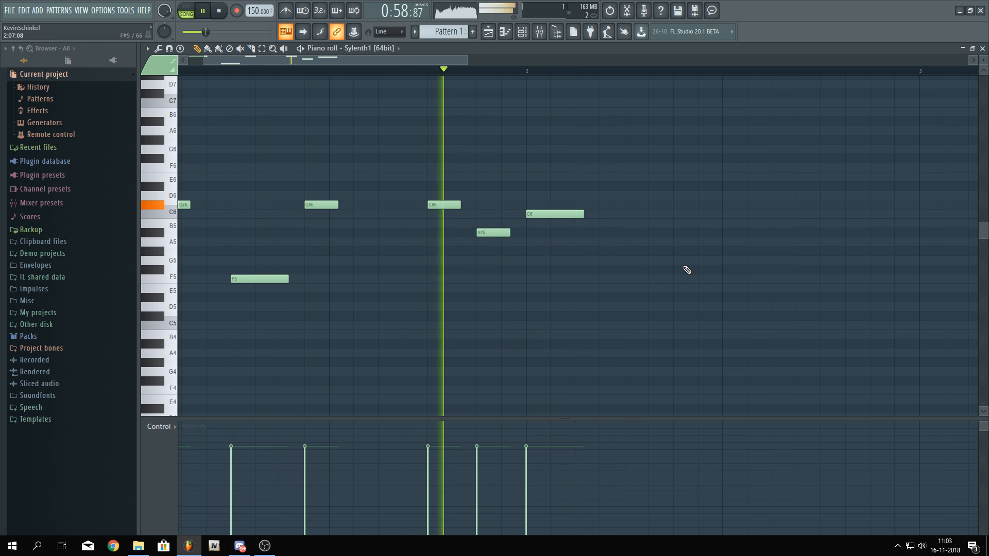
{"action": "left_click_drag", "start_coordinate": [686, 269], "coordinate": [553, 271]}
{"action": "key", "text": "space"}
{"action": "left_click", "coordinate": [510, 310]}
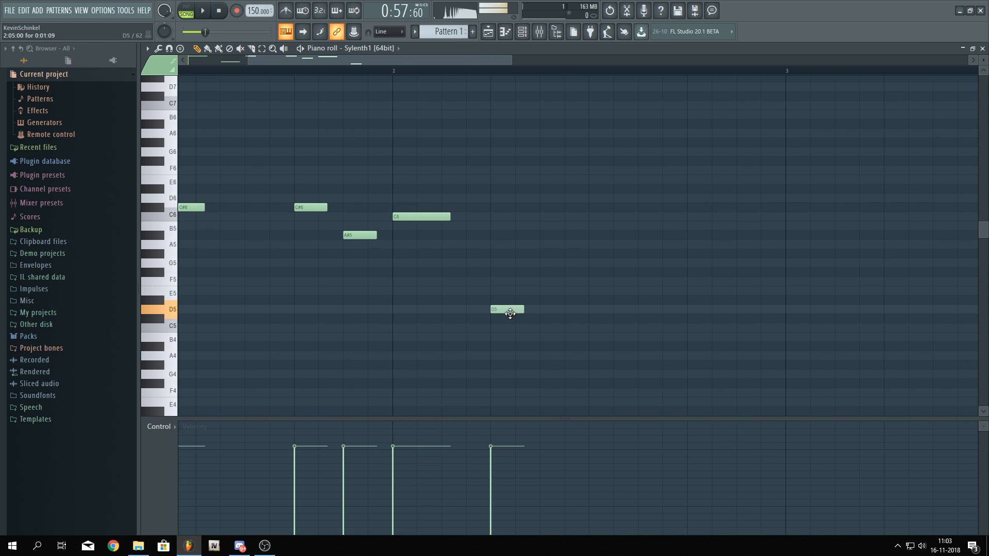
{"action": "left_click", "coordinate": [491, 309]}
{"action": "key", "text": "space"}
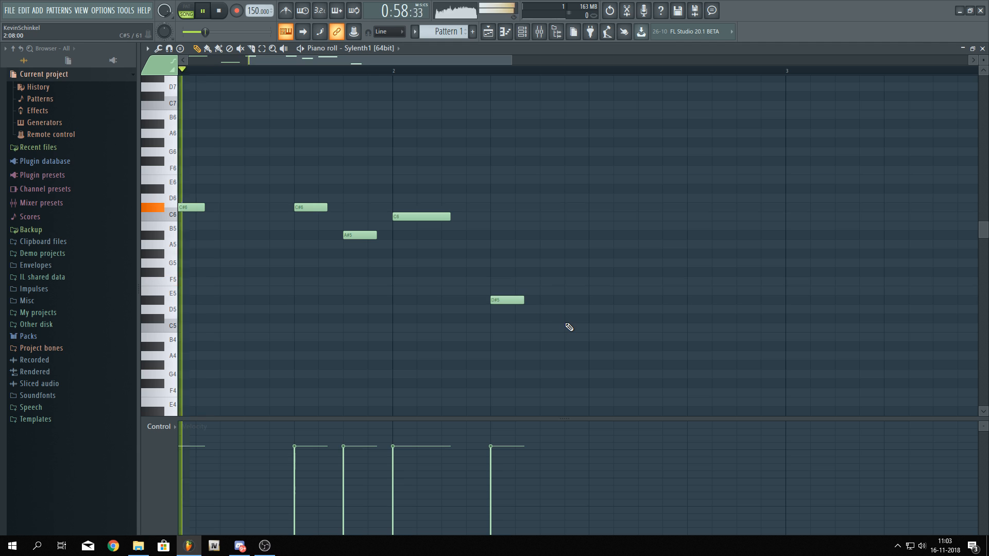
{"action": "key", "text": "space"}
{"action": "left_click", "coordinate": [532, 300]}
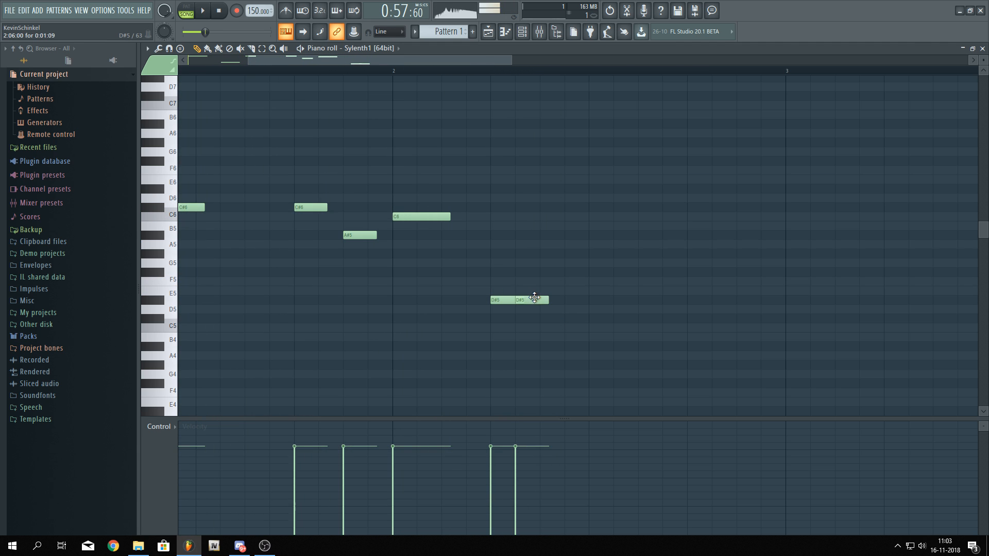
{"action": "key", "text": "space"}
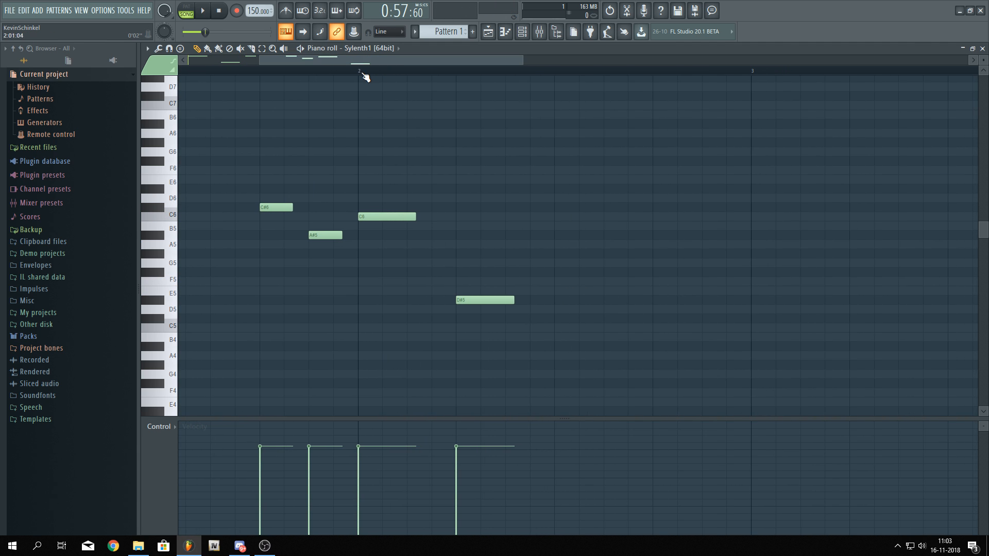
Add a note after the long D#5 note, raise it to C6, and play the pattern
{"action": "left_click", "coordinate": [531, 271]}
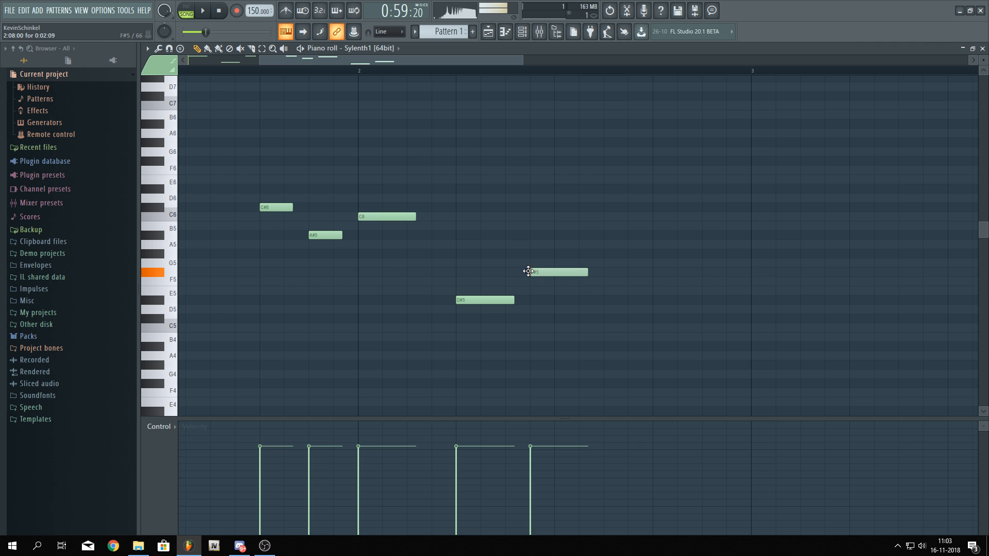
{"action": "right_click", "coordinate": [544, 272]}
{"action": "left_click", "coordinate": [530, 234]}
{"action": "key", "text": "space"}
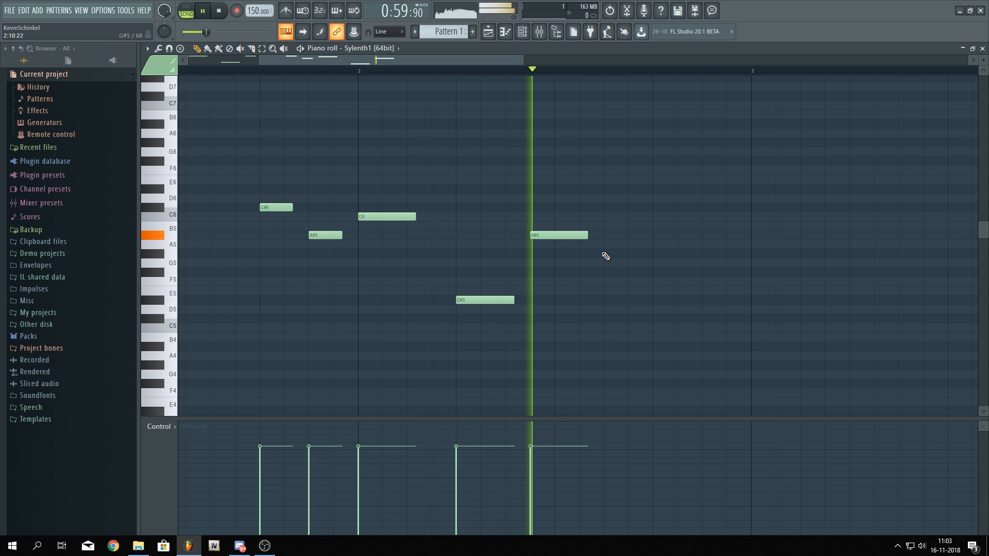
{"action": "key", "text": "space"}
{"action": "left_click_drag", "start_coordinate": [542, 233], "coordinate": [539, 215]}
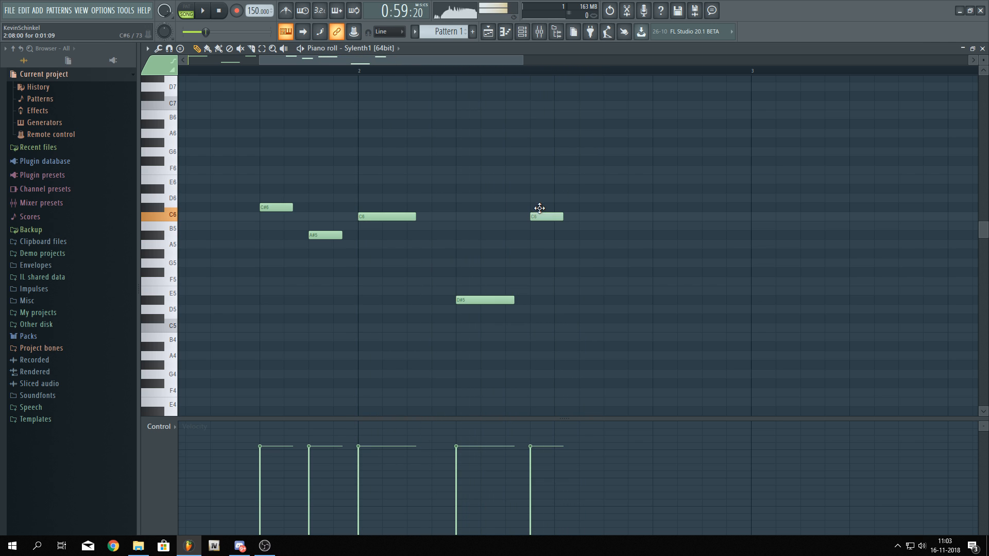
{"action": "key", "text": "space"}
Add a G#5 note after the C6 note and play the pattern
{"action": "key", "text": "space"}
{"action": "key", "text": "space"}
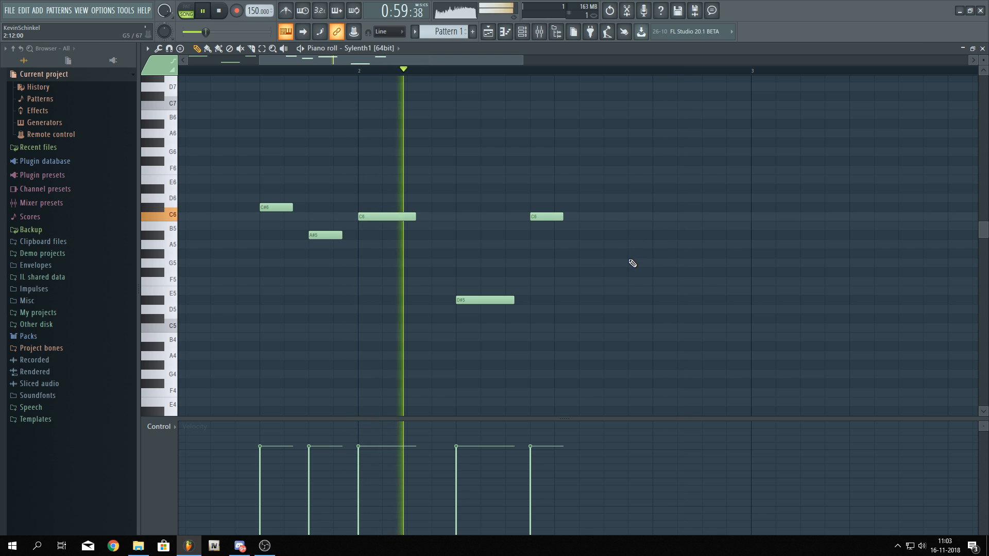
{"action": "left_click", "coordinate": [646, 238]}
{"action": "key", "text": "space"}
{"action": "left_click_drag", "start_coordinate": [648, 239], "coordinate": [627, 257]}
{"action": "key", "text": "space"}
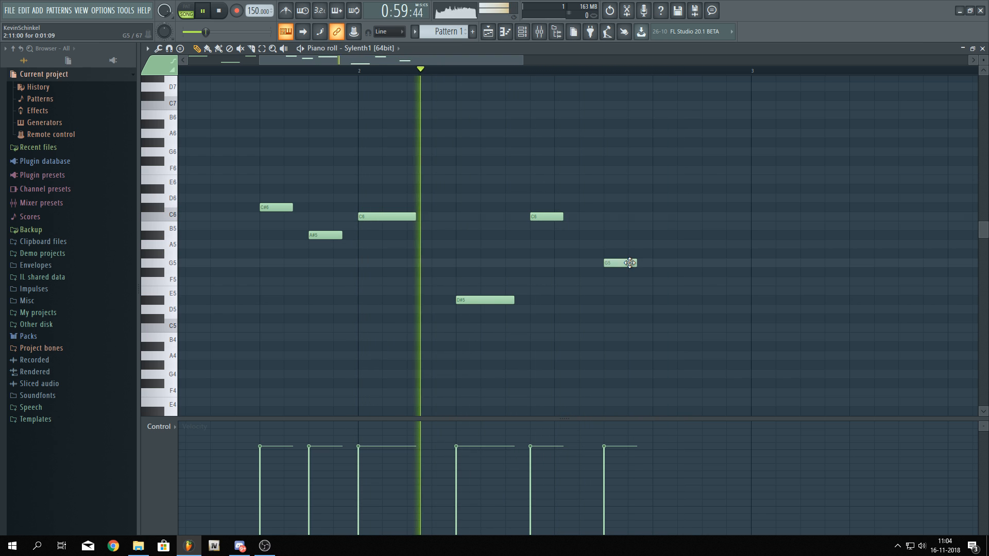
Add a C6 note and then a C#6 note after the G#5 note, playing the pattern
{"action": "key", "text": "space"}
{"action": "left_click", "coordinate": [649, 216]}
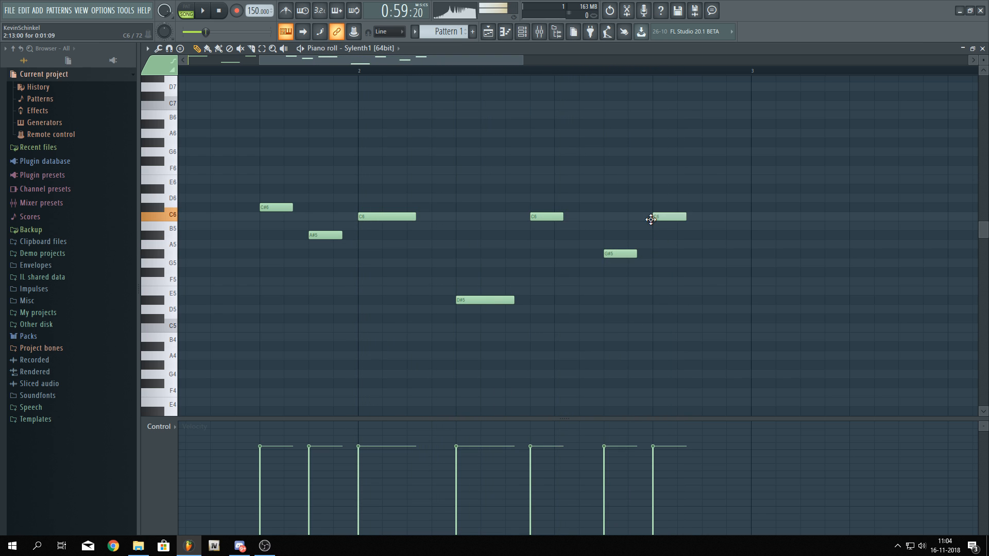
{"action": "key", "text": "space"}
{"action": "key", "text": "space"}
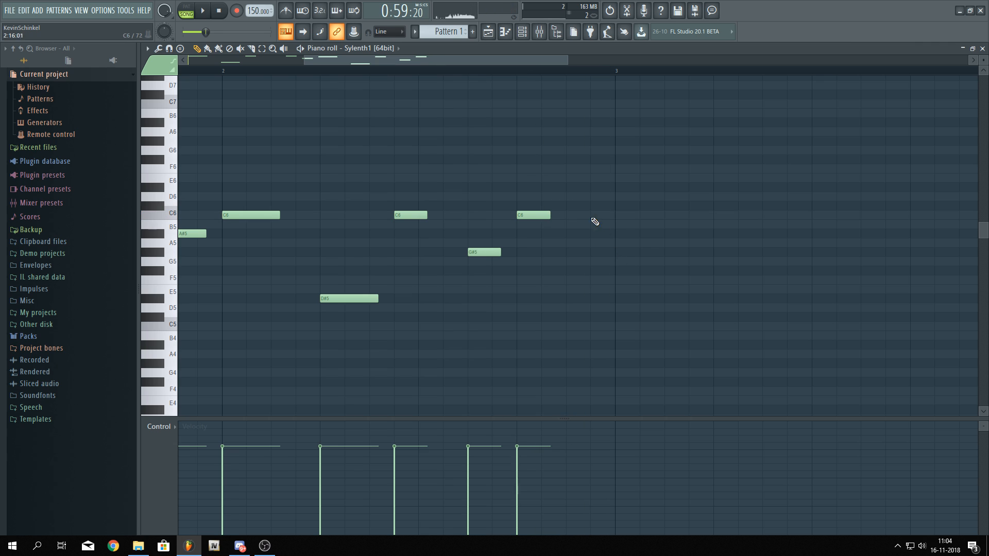
{"action": "left_click", "coordinate": [568, 197]}
{"action": "left_click_drag", "start_coordinate": [570, 209], "coordinate": [571, 212]}
{"action": "key", "text": "space"}
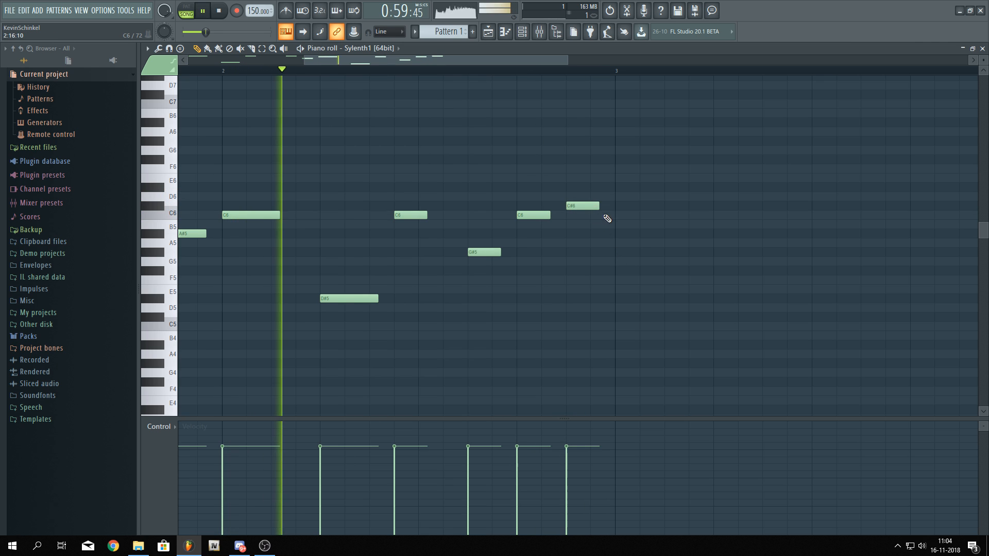
Add a long A#5 note at bar 3 and a long G#5 note after it, playing the pattern
{"action": "left_click", "coordinate": [644, 234]}
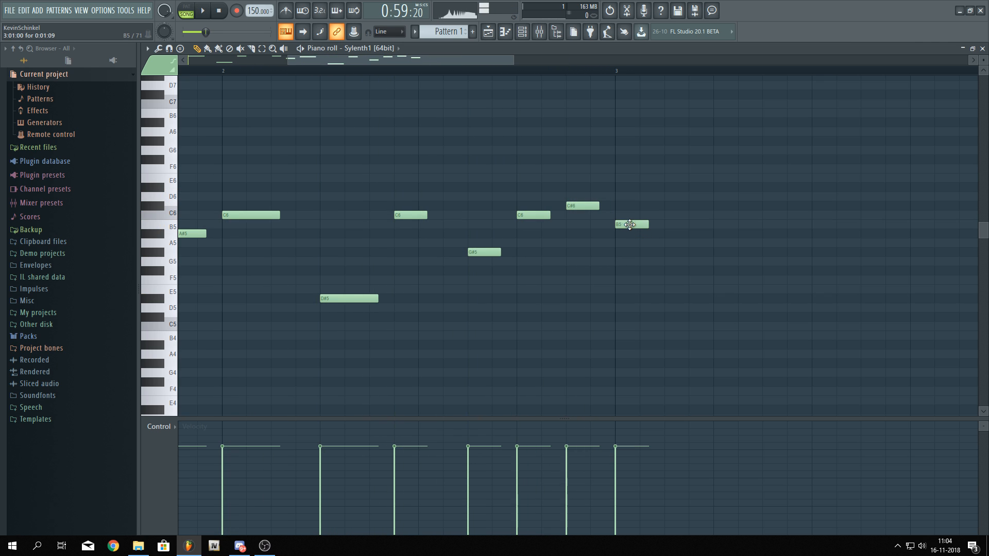
{"action": "left_click_drag", "start_coordinate": [649, 236], "coordinate": [674, 235]}
{"action": "scroll", "coordinate": [618, 268], "scroll_direction": "right", "scroll_amount": 5}
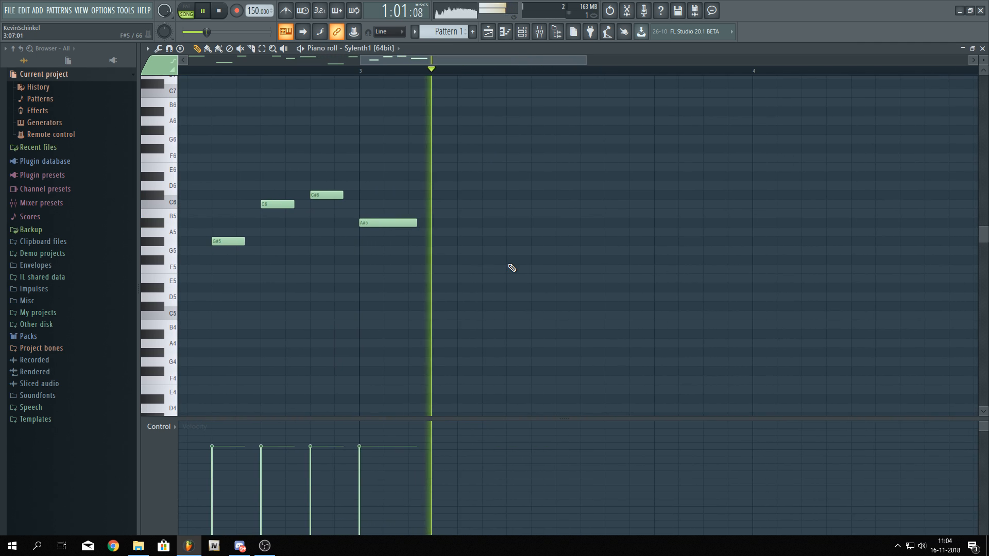
{"action": "key", "text": "space"}
{"action": "left_click_drag", "start_coordinate": [457, 258], "coordinate": [461, 240]}
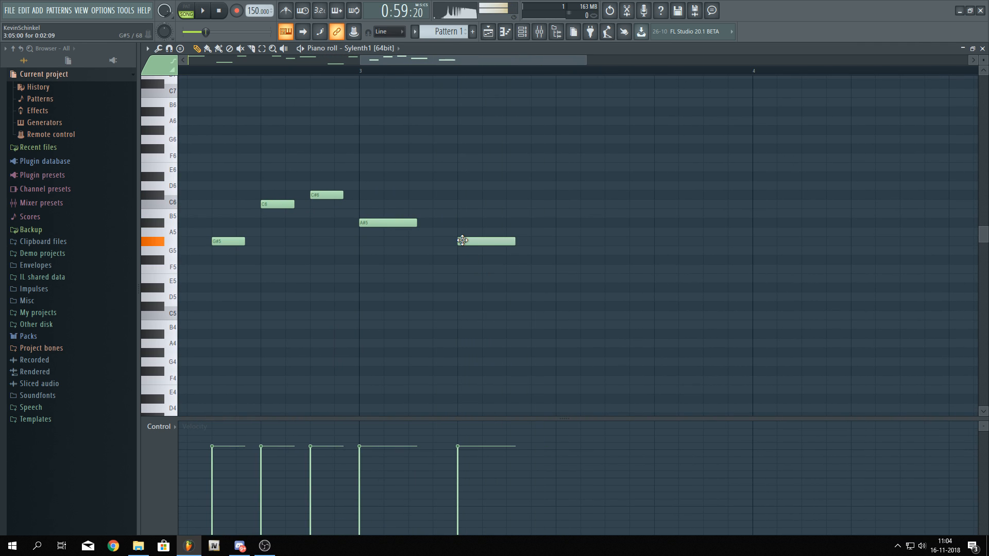
{"action": "key", "text": "space"}
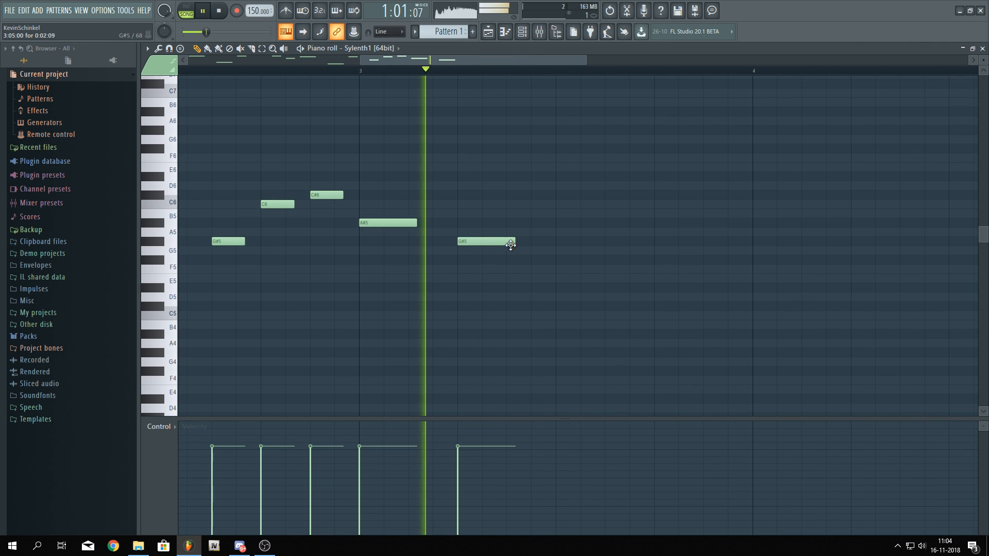
Add a short note after the long G#5 note, lower it to C#5, and play the pattern to check it
{"action": "key", "text": "space"}
{"action": "left_click", "coordinate": [554, 268]}
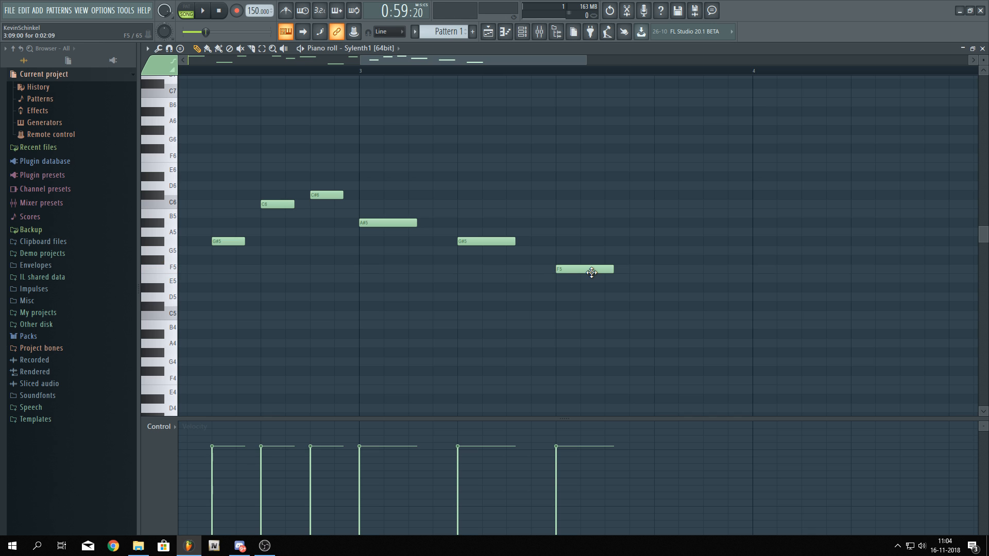
{"action": "left_click_drag", "start_coordinate": [592, 272], "coordinate": [551, 278]}
{"action": "scroll", "coordinate": [614, 282], "scroll_direction": "down", "scroll_amount": 3}
{"action": "scroll", "coordinate": [616, 276], "scroll_direction": "up", "scroll_amount": 2}
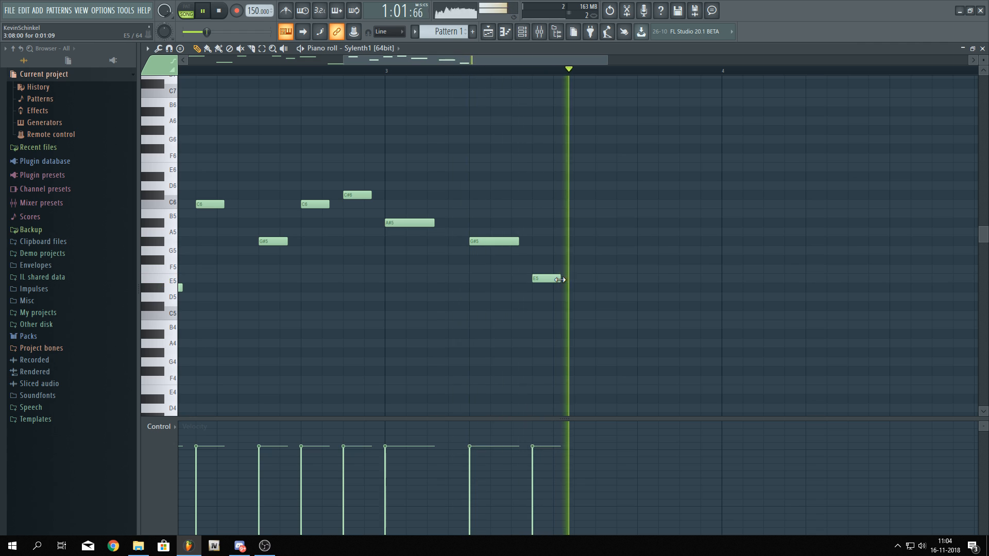
{"action": "key", "text": "space"}
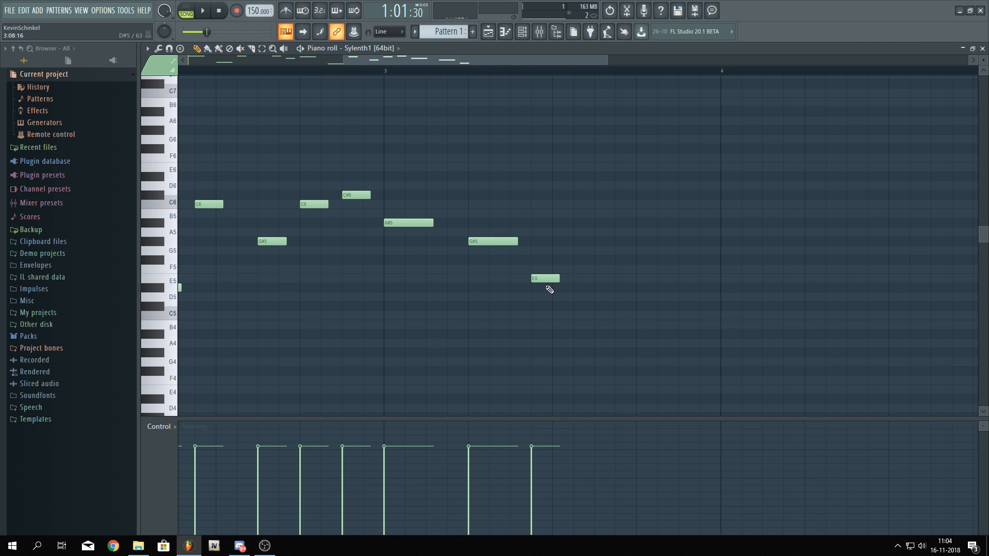
{"action": "key", "text": "space"}
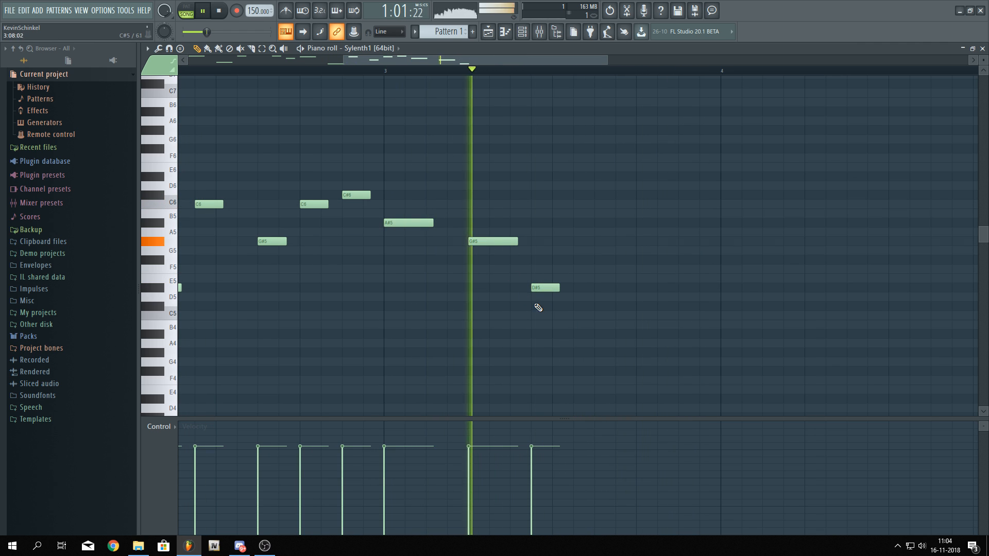
{"action": "key", "text": "space"}
{"action": "left_click_drag", "start_coordinate": [545, 290], "coordinate": [545, 307]}
{"action": "key", "text": "space"}
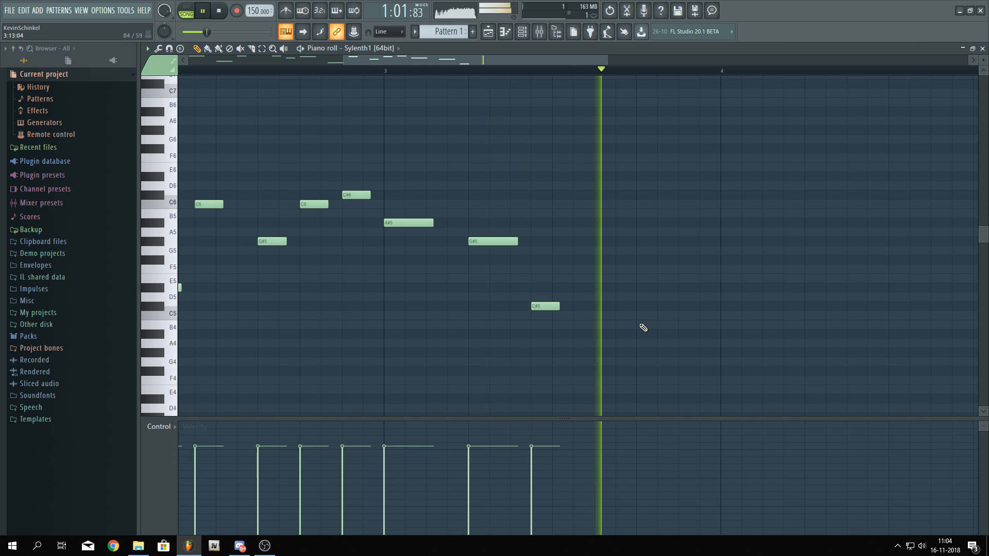
{"action": "key", "text": "space"}
Add C#5, G#5, C#5 and A#5 notes in sequence, lengthening the A#5 note
{"action": "left_click", "coordinate": [601, 307]}
{"action": "key", "text": "space"}
{"action": "left_click", "coordinate": [644, 240]}
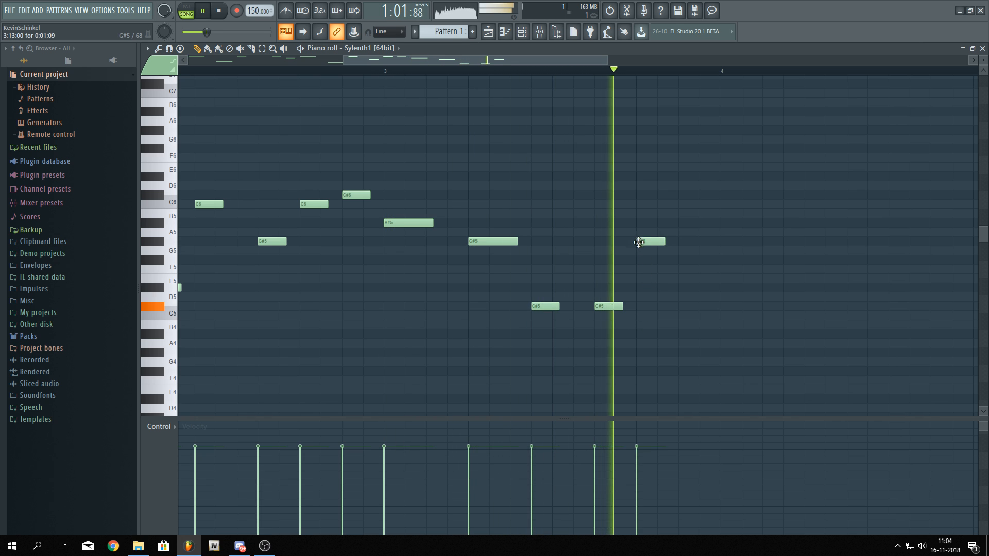
{"action": "left_click", "coordinate": [733, 223]}
{"action": "key", "text": "space"}
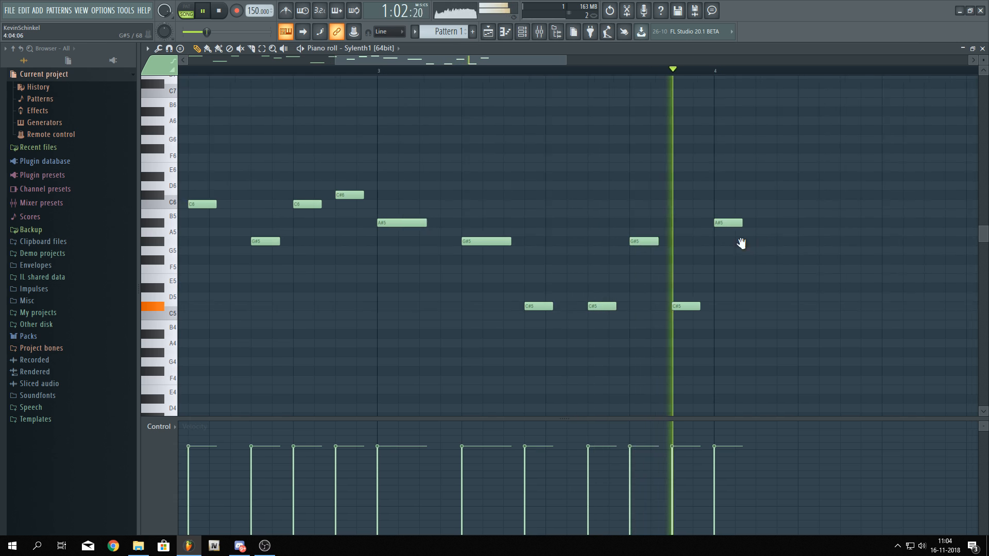
{"action": "left_click_drag", "start_coordinate": [525, 223], "coordinate": [544, 223]}
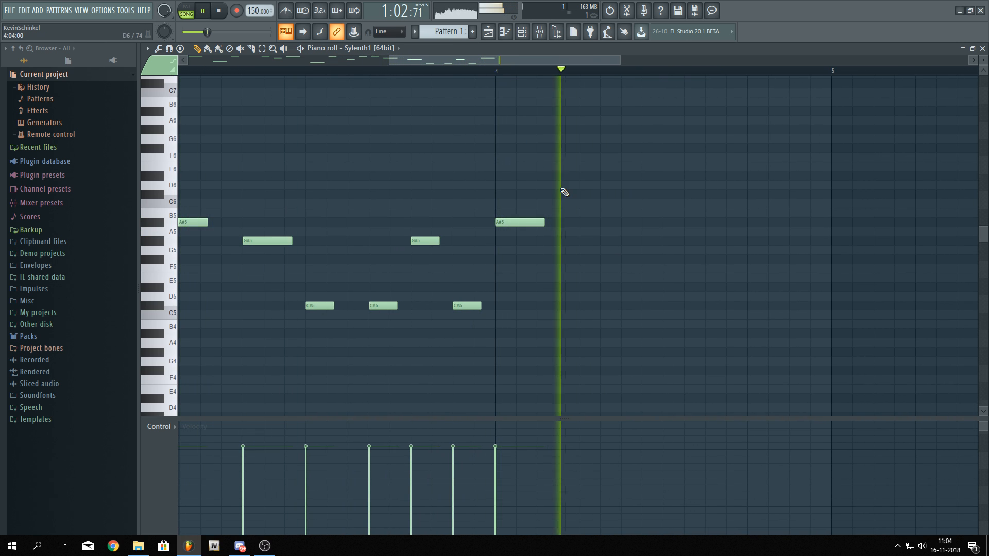
Add a long G#5 note after the A#5 note and play the pattern
{"action": "key", "text": "space"}
{"action": "left_click", "coordinate": [592, 259]}
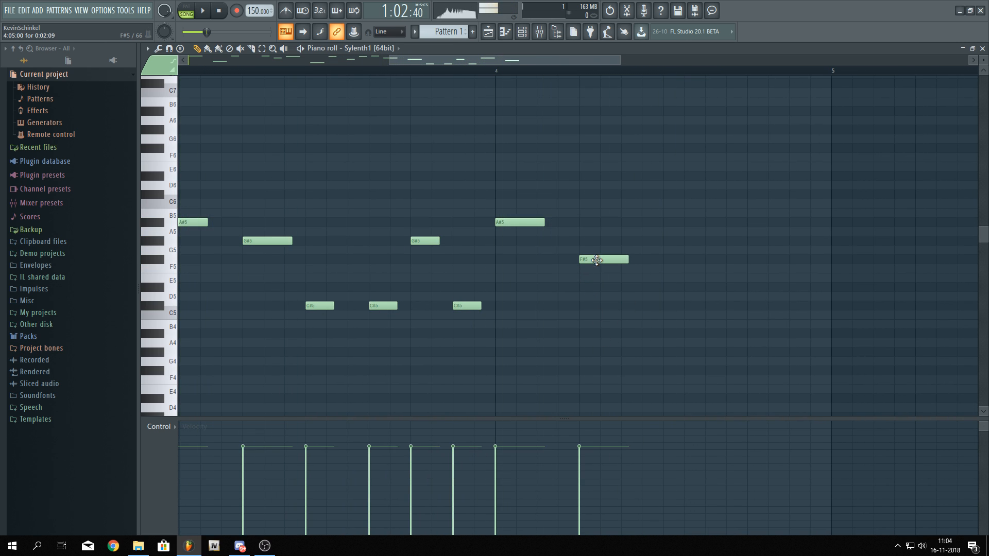
{"action": "left_click_drag", "start_coordinate": [604, 258], "coordinate": [587, 239]}
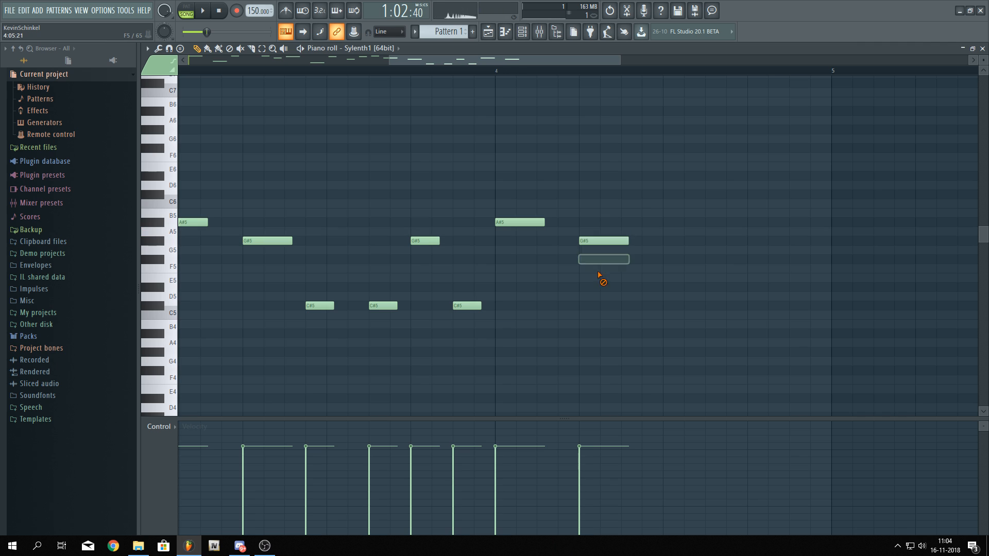
{"action": "key", "text": "space"}
Add a C#5 note after the long G#5 note and play the pattern
{"action": "left_click", "coordinate": [680, 260]}
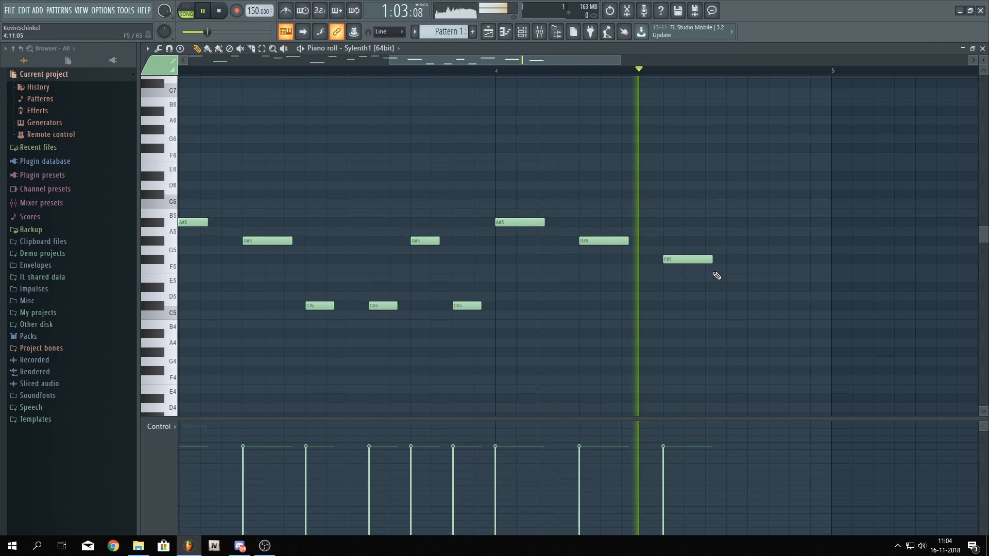
{"action": "key", "text": "space"}
{"action": "key", "text": "space"}
{"action": "left_click_drag", "start_coordinate": [705, 263], "coordinate": [678, 316]}
{"action": "key", "text": "space"}
Add another C#5 note after it and play the pattern
{"action": "key", "text": "space"}
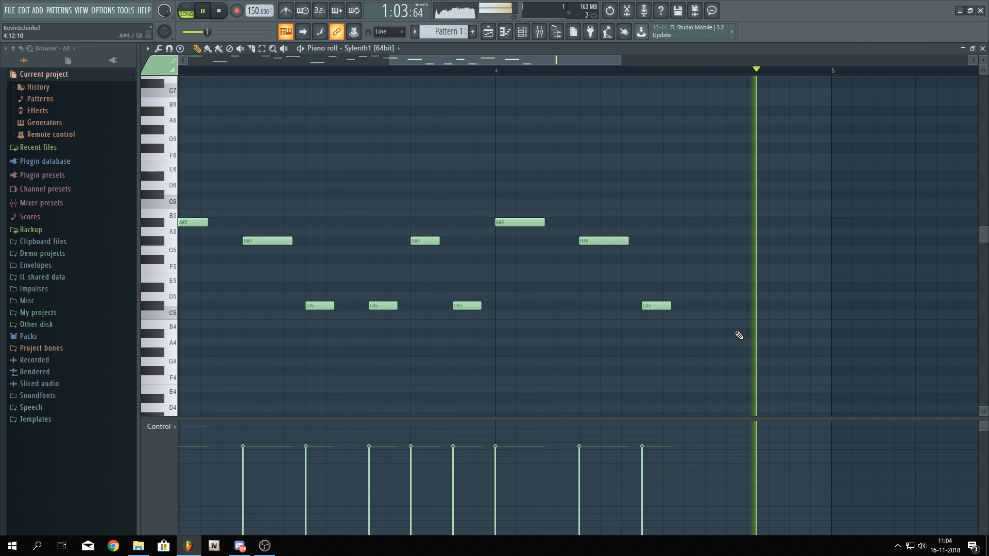
{"action": "left_click", "coordinate": [714, 308]}
{"action": "left_click_drag", "start_coordinate": [772, 320], "coordinate": [690, 307]}
Add a long F5 note after the last C#5 note and play the pattern
{"action": "key", "text": "space"}
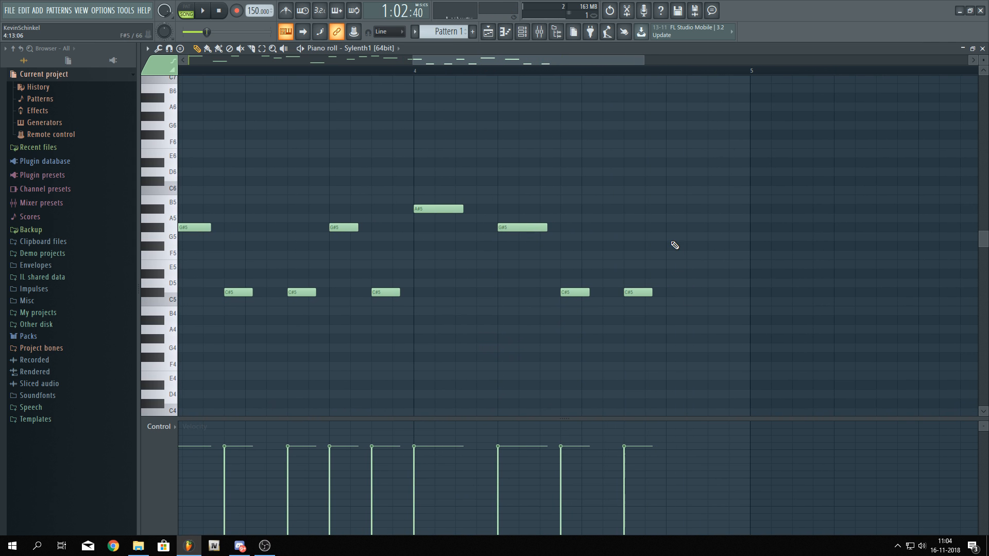
{"action": "left_click_drag", "start_coordinate": [671, 240], "coordinate": [704, 255]}
{"action": "key", "text": "space"}
{"action": "key", "text": "space"}
{"action": "key", "text": "space"}
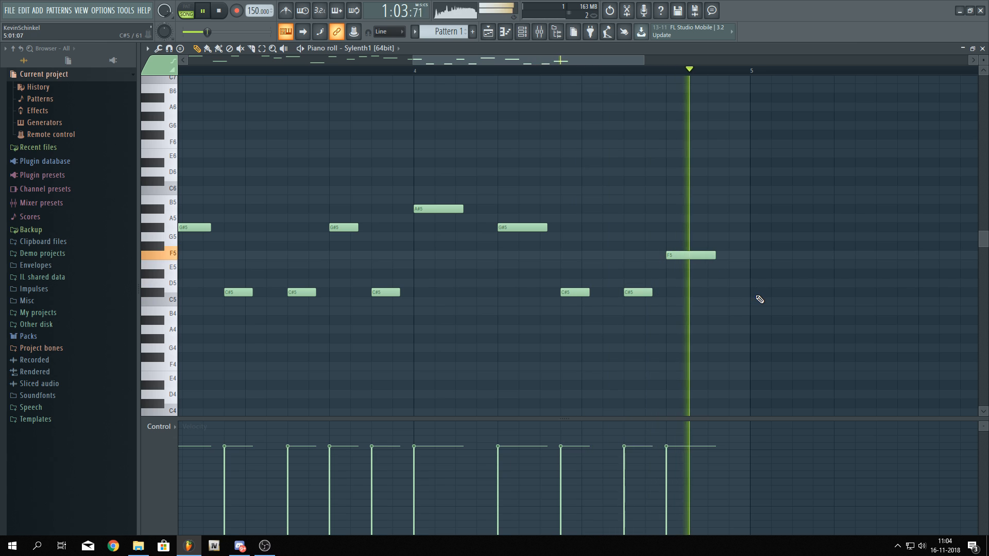
{"action": "key", "text": "space"}
{"action": "scroll", "coordinate": [750, 294], "scroll_direction": "down", "scroll_amount": 4}
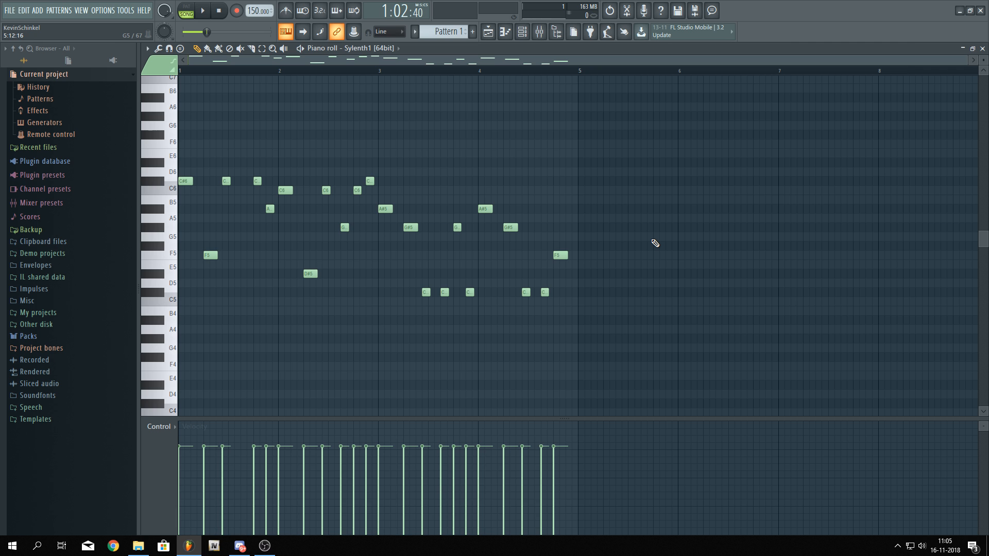
Select all notes and duplicate the four-bar melody into bars 5 to 8
{"action": "scroll", "coordinate": [638, 157], "scroll_direction": "up", "scroll_amount": 4}
{"action": "left_click_drag", "start_coordinate": [629, 166], "coordinate": [583, 179]}
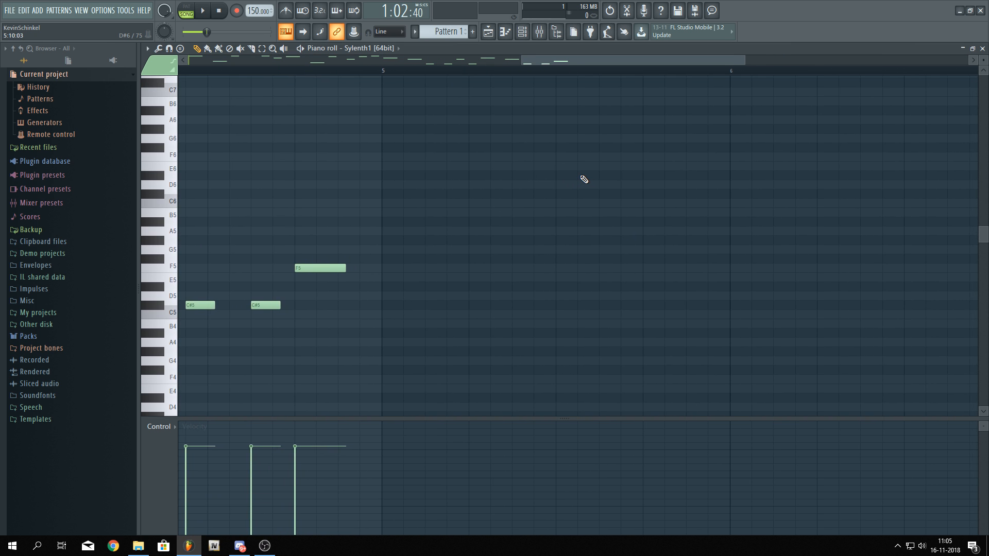
{"action": "scroll", "coordinate": [581, 180], "scroll_direction": "down", "scroll_amount": 5}
{"action": "key", "text": "ctrl+a"}
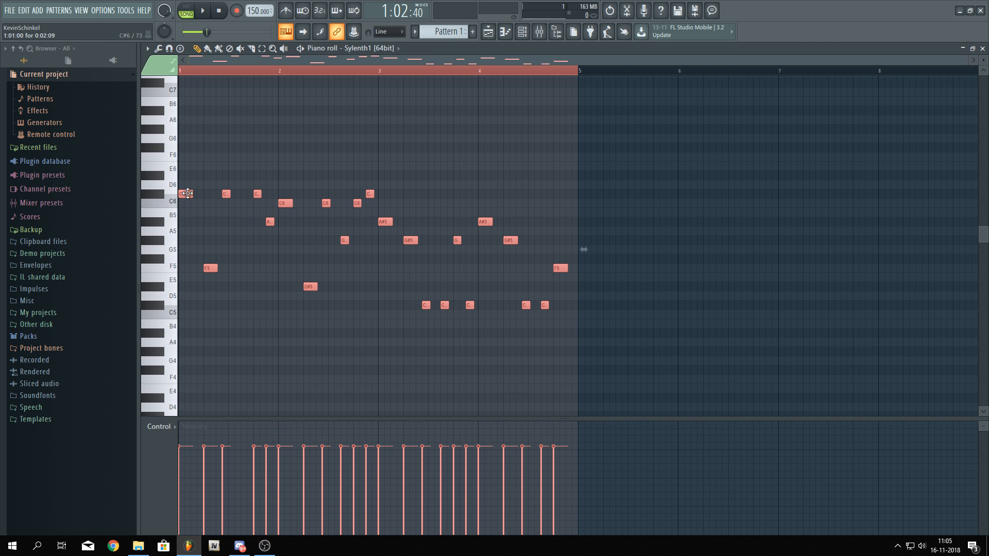
{"action": "mouse_move", "coordinate": [187, 193]}
{"action": "left_mouse_down"}
{"action": "mouse_move", "coordinate": [556, 192]}
{"action": "mouse_move", "coordinate": [585, 183]}
{"action": "left_mouse_up"}
{"action": "key", "text": "ctrl+z"}
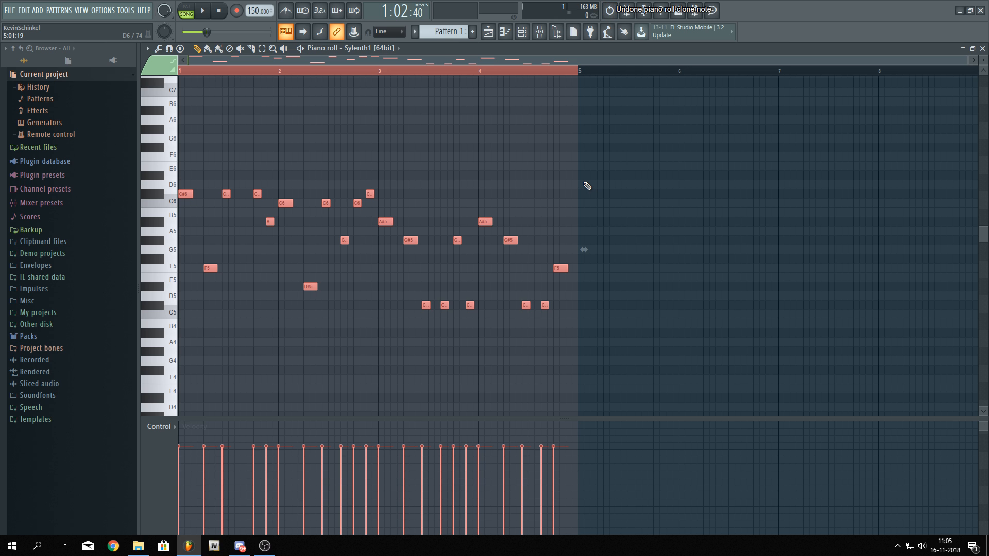
{"action": "key", "text": "ctrl+b"}
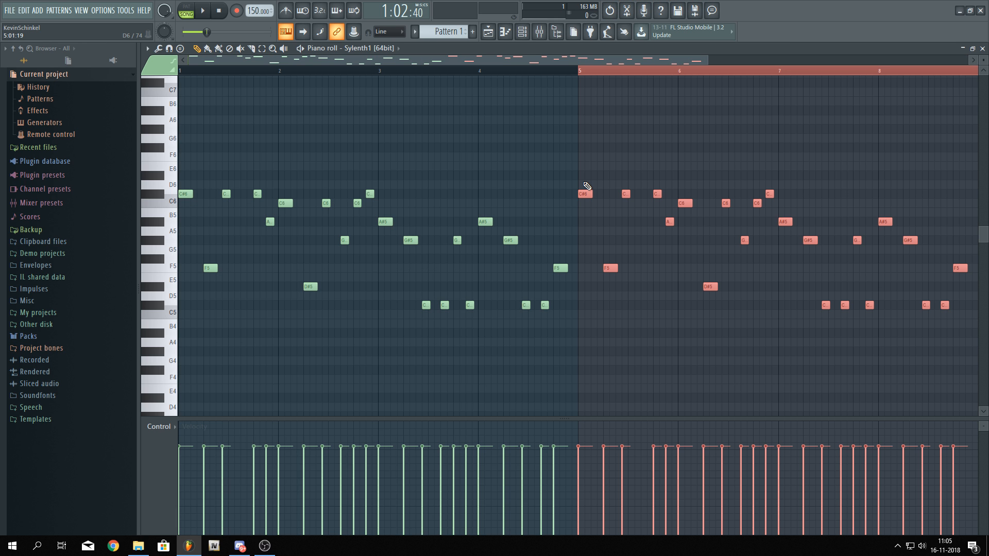
Move the first note of bar 5 down to G#5
{"action": "scroll", "coordinate": [572, 173], "scroll_direction": "down", "scroll_amount": 2}
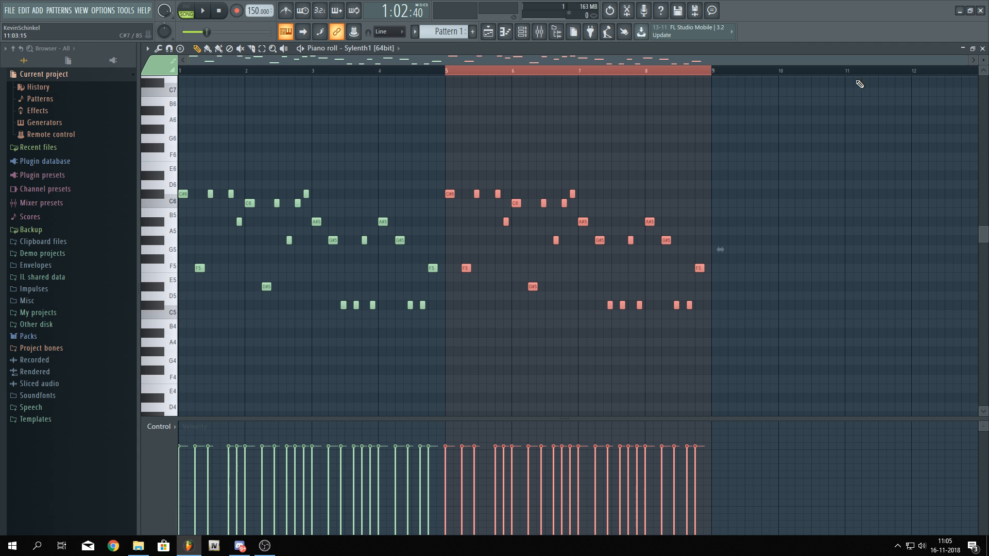
{"action": "left_click", "coordinate": [453, 134]}
{"action": "scroll", "coordinate": [428, 134], "scroll_direction": "up", "scroll_amount": 5}
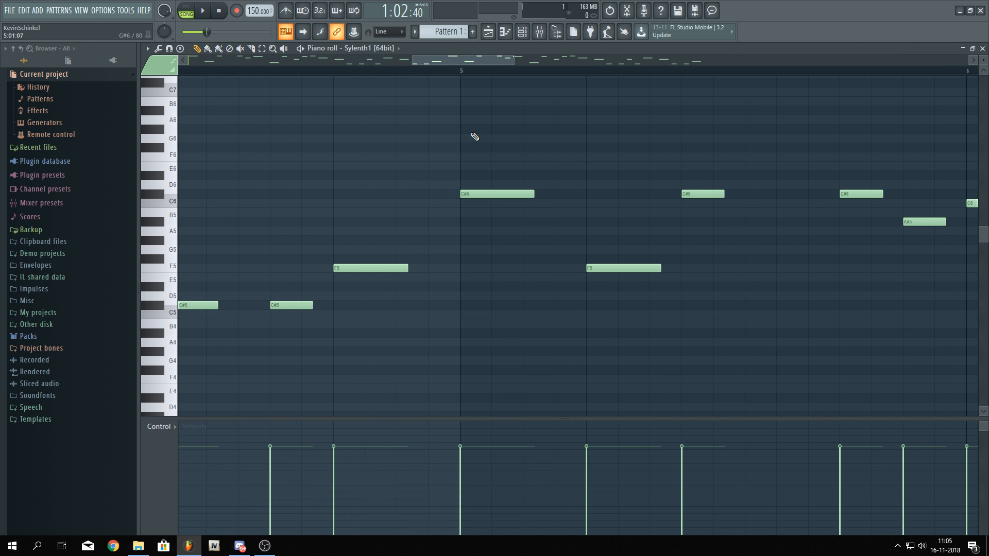
{"action": "left_click", "coordinate": [365, 81]}
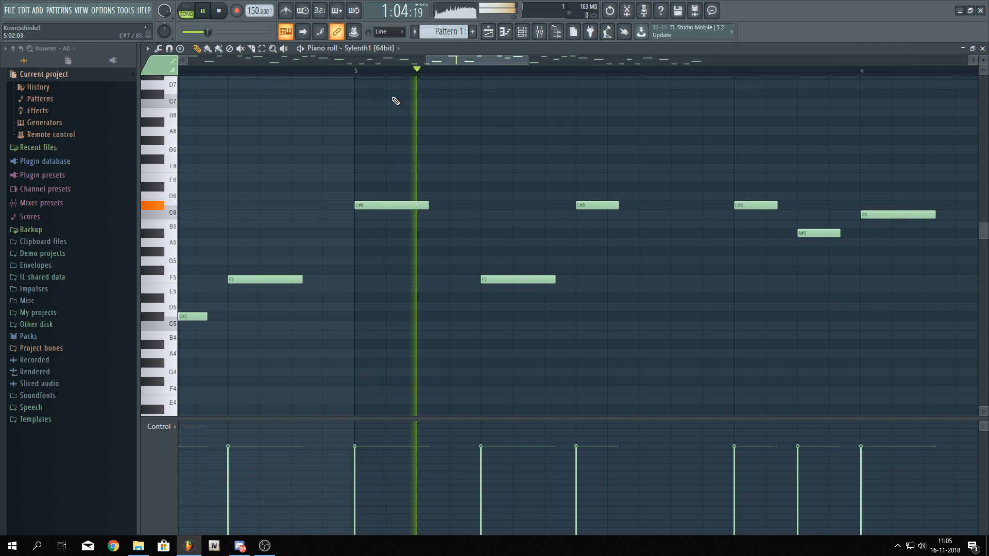
{"action": "left_click_drag", "start_coordinate": [335, 211], "coordinate": [364, 259]}
Delete the two notes following it in bar 5, play the pattern, and undo both deletions
{"action": "right_click", "coordinate": [466, 288]}
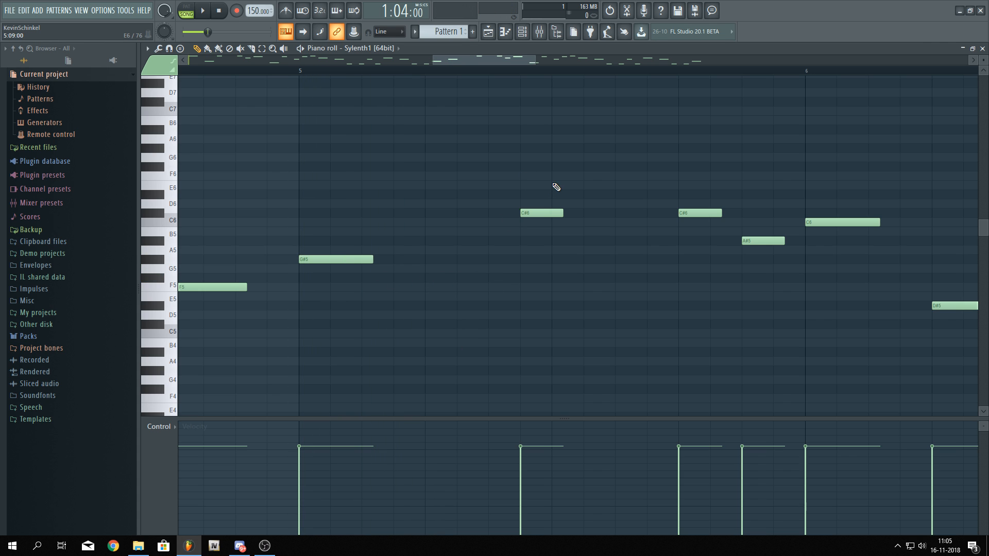
{"action": "right_click", "coordinate": [309, 261]}
{"action": "scroll", "coordinate": [290, 216], "scroll_direction": "down", "scroll_amount": 4}
{"action": "left_click", "coordinate": [242, 71]}
{"action": "key", "text": "space"}
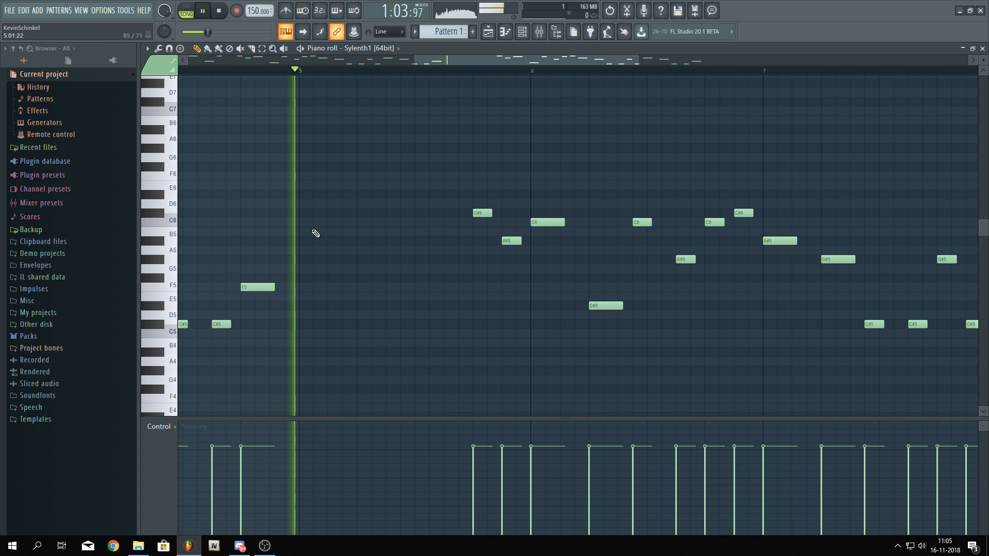
{"action": "key", "text": "space"}
{"action": "key", "text": "ctrl+alt+z"}
{"action": "key", "text": "space"}
{"action": "key", "text": "ctrl+alt+z"}
{"action": "key", "text": "ctrl+alt+z"}
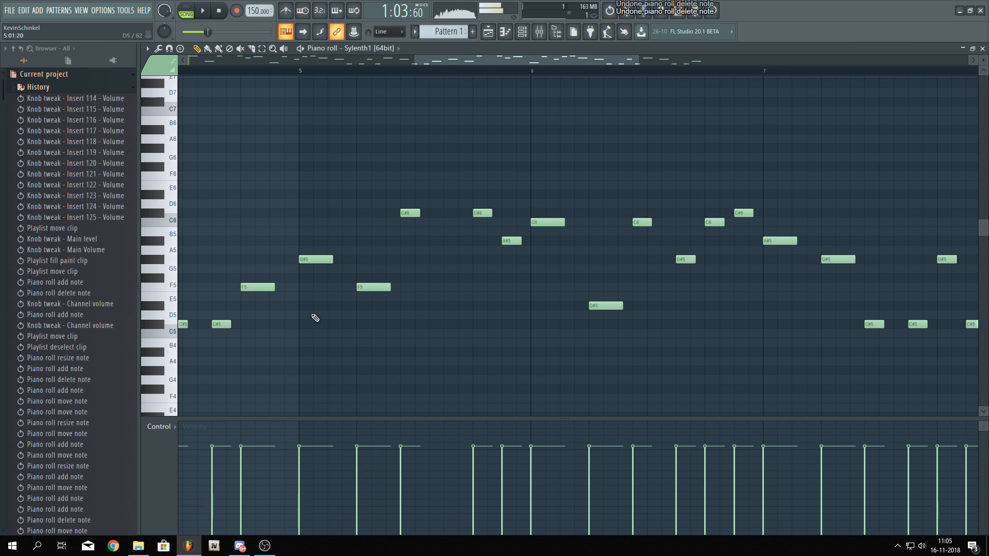
Move the bar-5 G#5 note down to F#5 and the following F5 note down to D5
{"action": "key", "text": "space"}
{"action": "left_click_drag", "start_coordinate": [318, 264], "coordinate": [382, 325]}
{"action": "key", "text": "space"}
{"action": "key", "text": "space"}
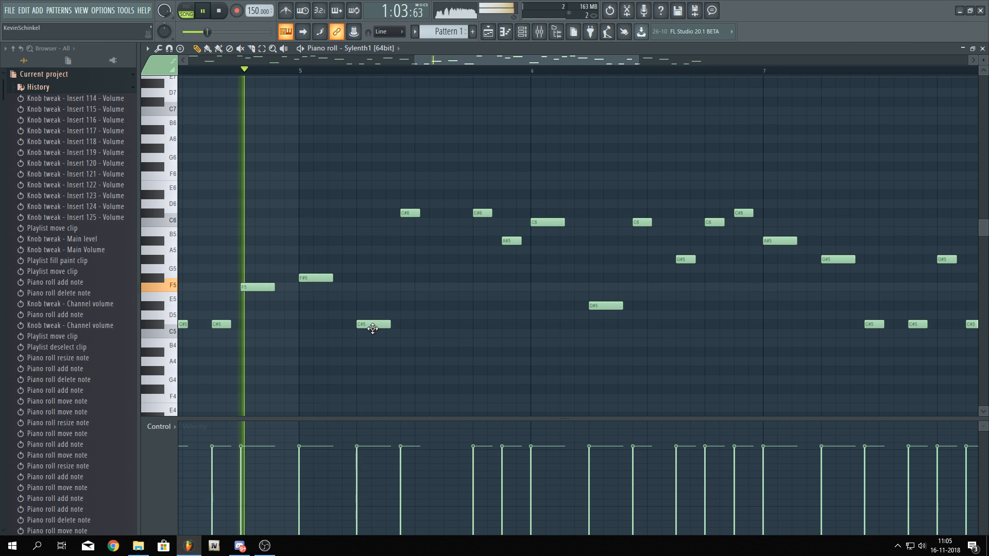
{"action": "left_click_drag", "start_coordinate": [376, 322], "coordinate": [398, 315]}
{"action": "scroll", "coordinate": [378, 303], "scroll_direction": "up", "scroll_amount": 3}
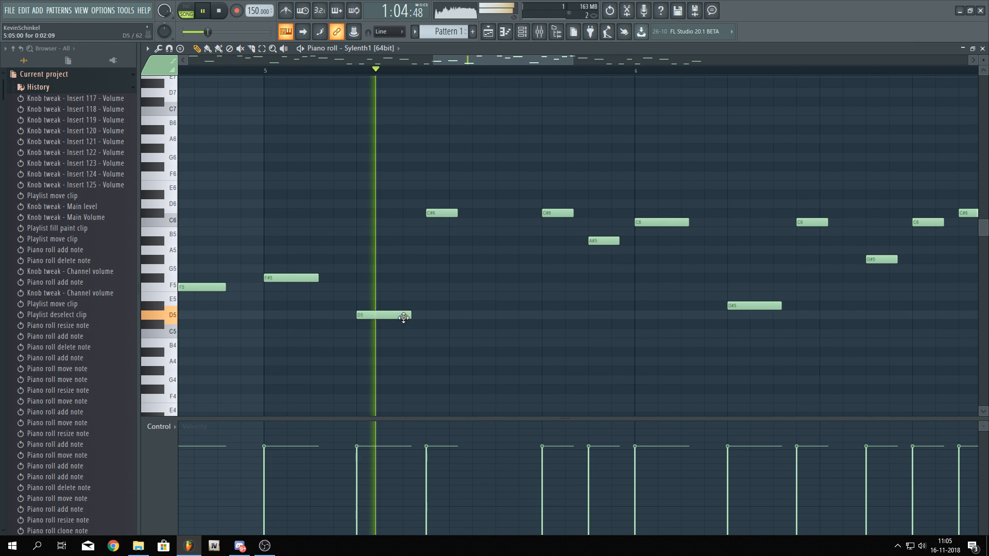
Replace the D5 note with an A#4 note and play the pattern
{"action": "right_click", "coordinate": [406, 316]}
{"action": "key", "text": "space"}
{"action": "key", "text": "space"}
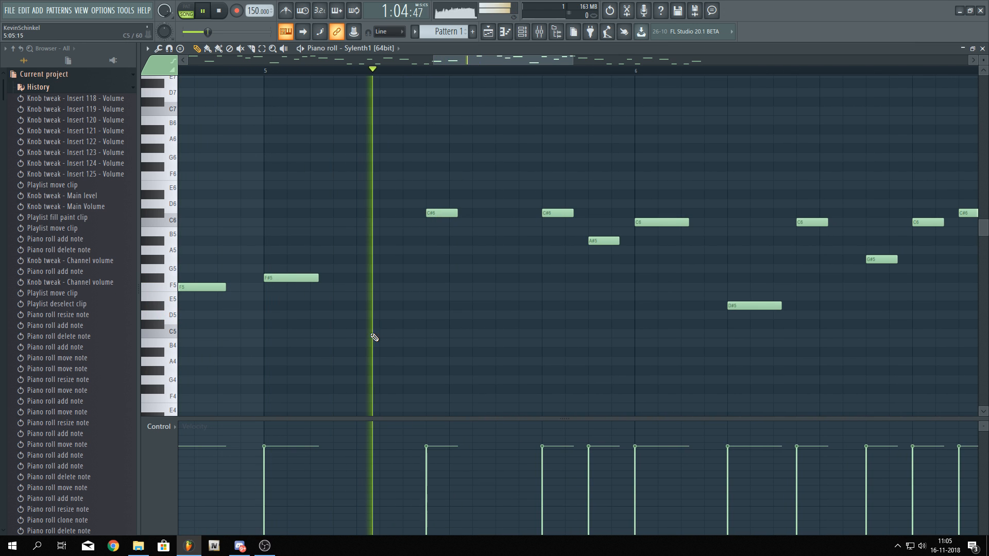
{"action": "left_click", "coordinate": [360, 351]}
Move the following C#6 note down to F#5 and play the pattern
{"action": "key", "text": "space"}
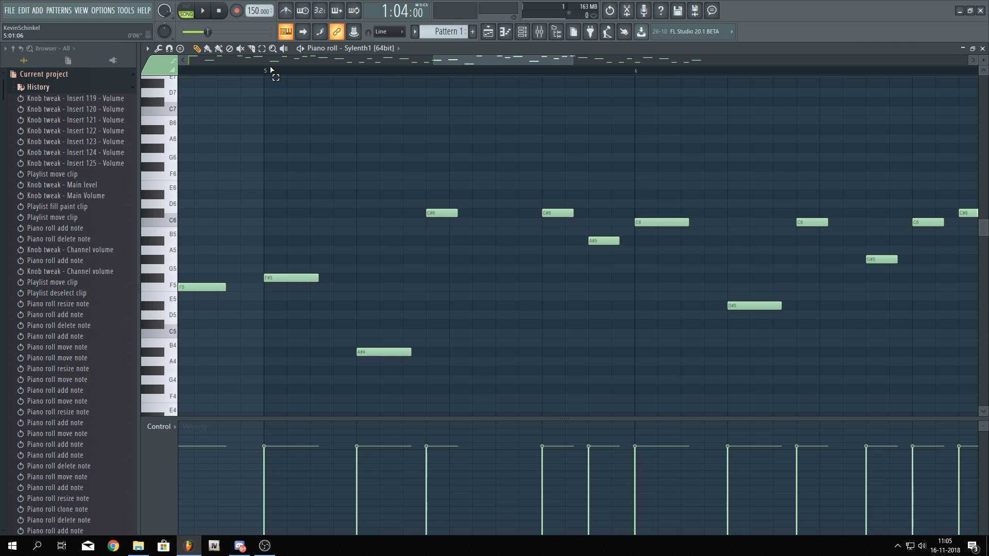
{"action": "left_click_drag", "start_coordinate": [442, 213], "coordinate": [441, 277]}
{"action": "key", "text": "space"}
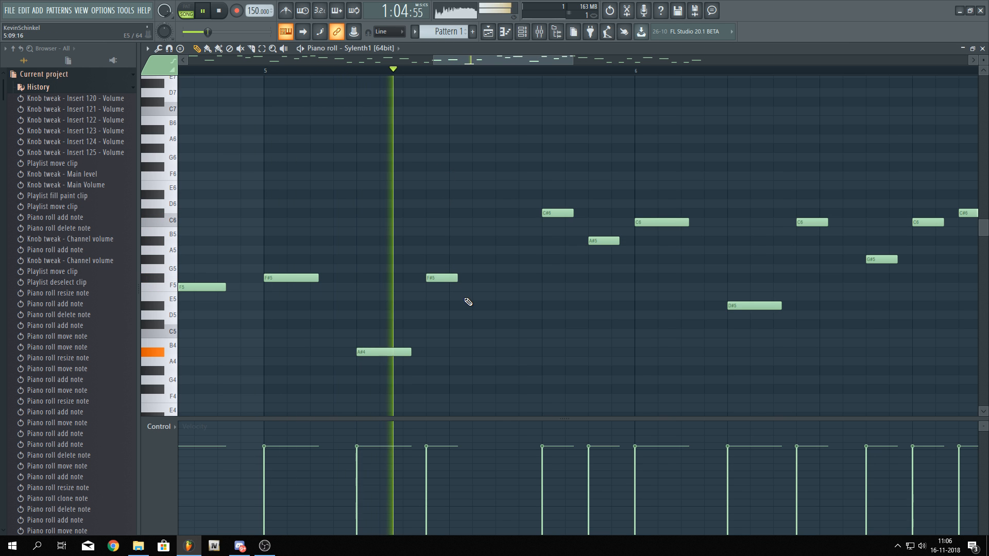
Delete the C#6 and A#5 notes just before bar 6 and play the pattern
{"action": "key", "text": "space"}
{"action": "key", "text": "space"}
{"action": "mouse_move", "coordinate": [538, 295]}
{"action": "left_mouse_down"}
{"action": "mouse_move", "coordinate": [483, 285]}
{"action": "mouse_move", "coordinate": [496, 268]}
{"action": "mouse_move", "coordinate": [532, 280]}
{"action": "left_mouse_up"}
{"action": "right_click", "coordinate": [502, 203]}
{"action": "right_click", "coordinate": [552, 229]}
{"action": "scroll", "coordinate": [507, 272], "scroll_direction": "down", "scroll_amount": 2}
{"action": "key", "text": "space"}
{"action": "scroll", "coordinate": [497, 271], "scroll_direction": "down", "scroll_amount": 4}
{"action": "scroll", "coordinate": [532, 280], "scroll_direction": "up", "scroll_amount": 5}
{"action": "key", "text": "space"}
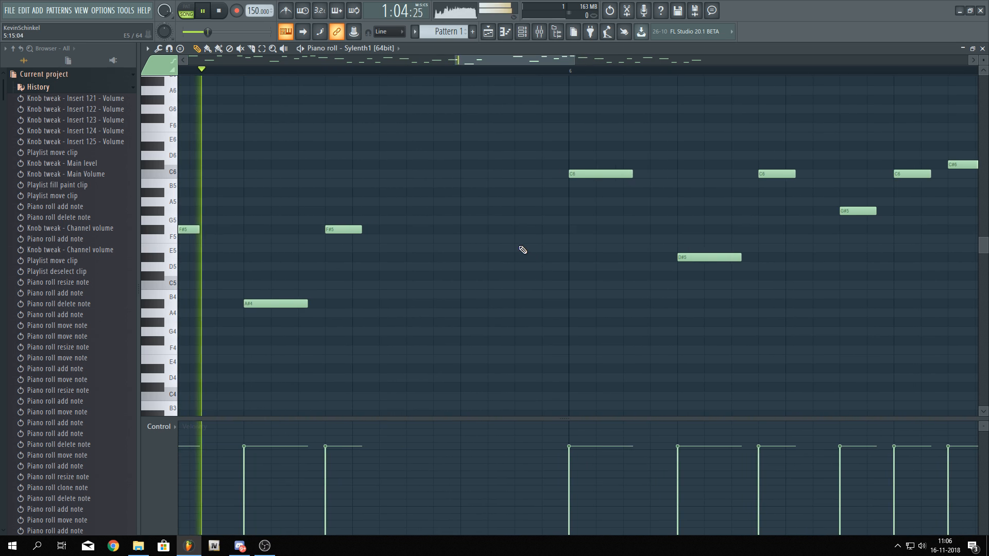
Add an F#5 note and an A#5 note in the last beat before bar 6
{"action": "left_click", "coordinate": [462, 230]}
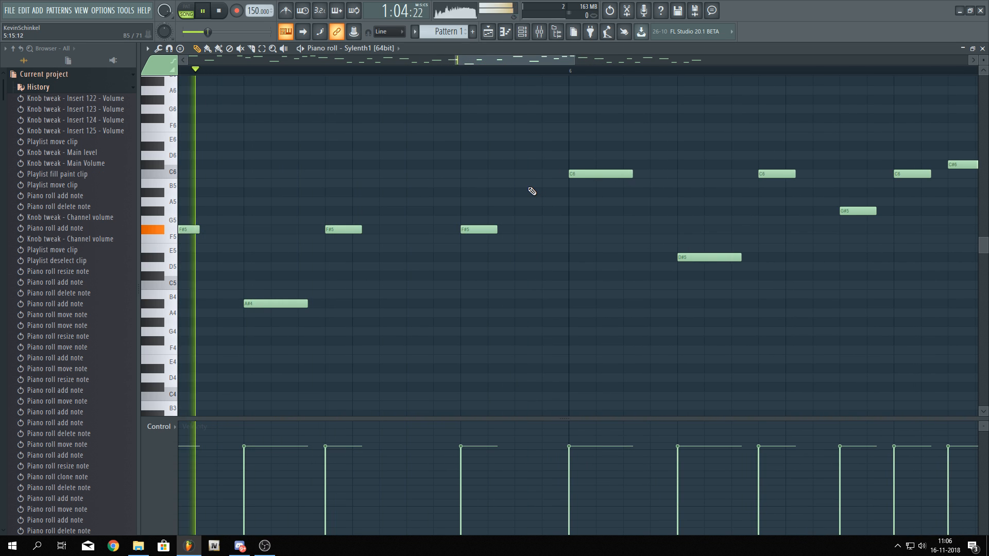
{"action": "key", "text": "space"}
{"action": "left_click_drag", "start_coordinate": [517, 163], "coordinate": [541, 193]}
Move the C6 note at the start of bar 6 down to G#5
{"action": "left_click_drag", "start_coordinate": [596, 173], "coordinate": [599, 214]}
{"action": "key", "text": "space"}
{"action": "scroll", "coordinate": [596, 295], "scroll_direction": "down", "scroll_amount": 5}
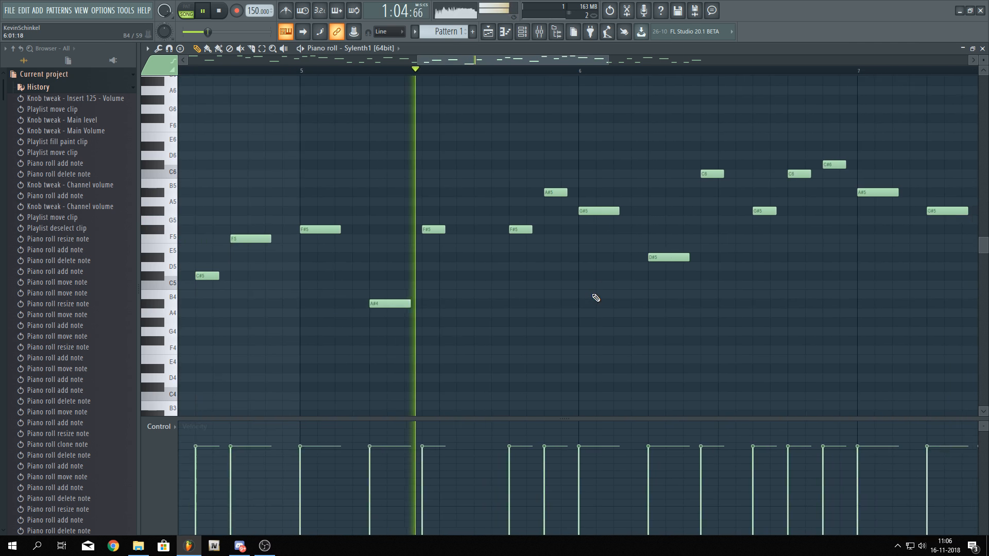
{"action": "left_click_drag", "start_coordinate": [585, 297], "coordinate": [450, 320]}
{"action": "scroll", "coordinate": [450, 321], "scroll_direction": "up", "scroll_amount": 1}
{"action": "scroll", "coordinate": [453, 323], "scroll_direction": "up", "scroll_amount": 1}
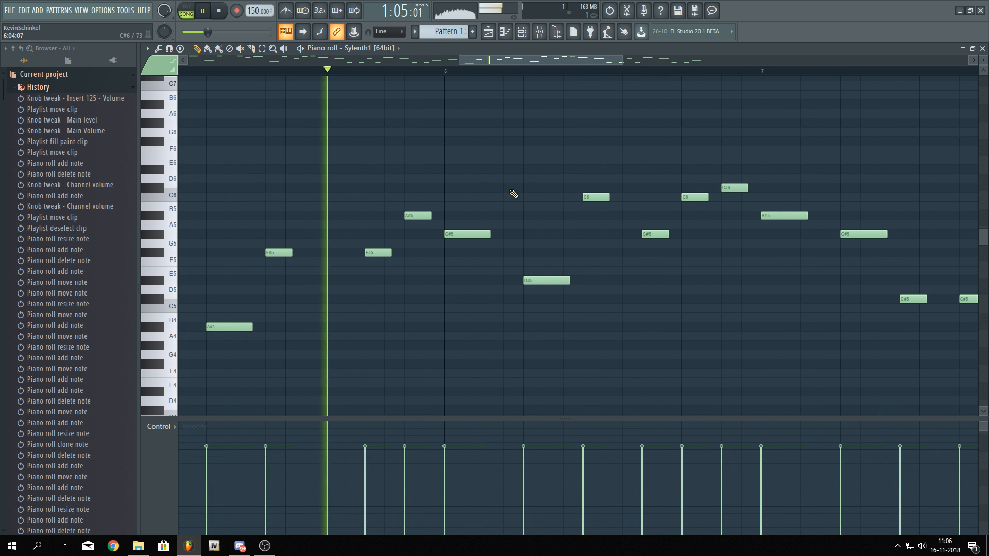
Lower the A#5 note to G#5 and the bar-6 G#5 note to F5, then play the pattern
{"action": "left_click_drag", "start_coordinate": [510, 191], "coordinate": [443, 196]}
{"action": "key", "text": "space"}
{"action": "left_click_drag", "start_coordinate": [341, 220], "coordinate": [397, 266]}
{"action": "key", "text": "space"}
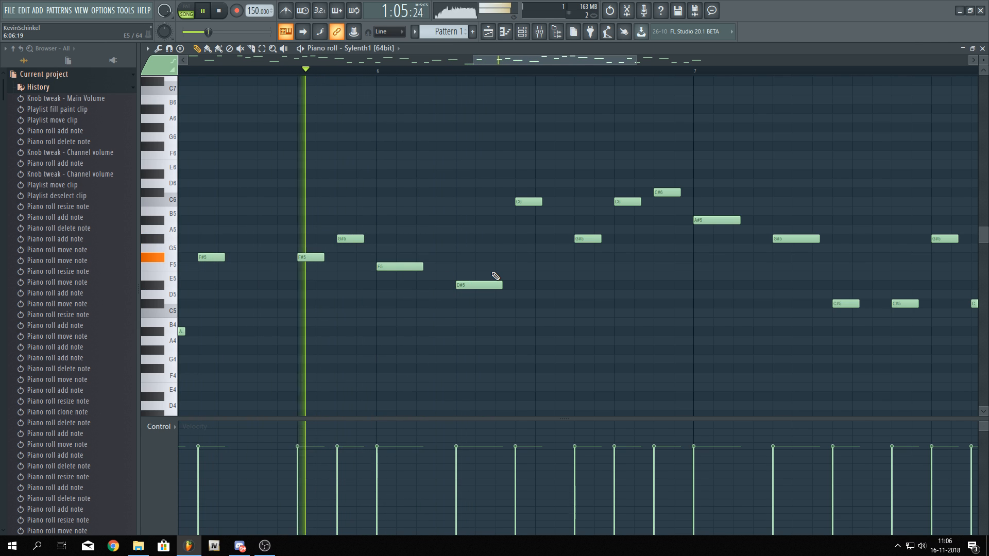
{"action": "key", "text": "space"}
Replace the C6 note after the D#5 note with a C#5 note
{"action": "right_click", "coordinate": [528, 202]}
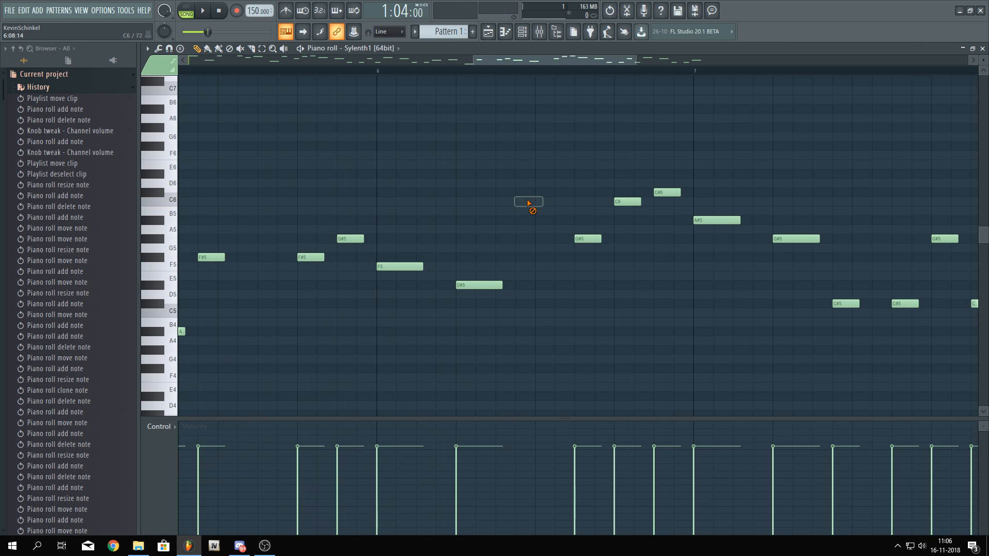
{"action": "left_click", "coordinate": [516, 301]}
{"action": "key", "text": "space"}
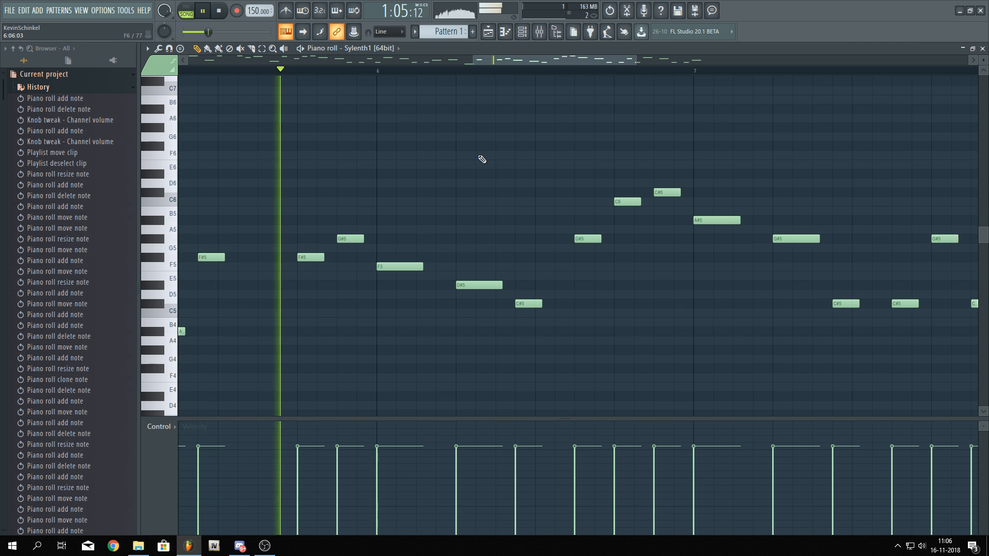
Move the next C6 note down to D#5 and the C#6 note down to C#5
{"action": "left_click_drag", "start_coordinate": [480, 163], "coordinate": [384, 150]}
{"action": "key", "text": "space"}
{"action": "left_click", "coordinate": [489, 225]}
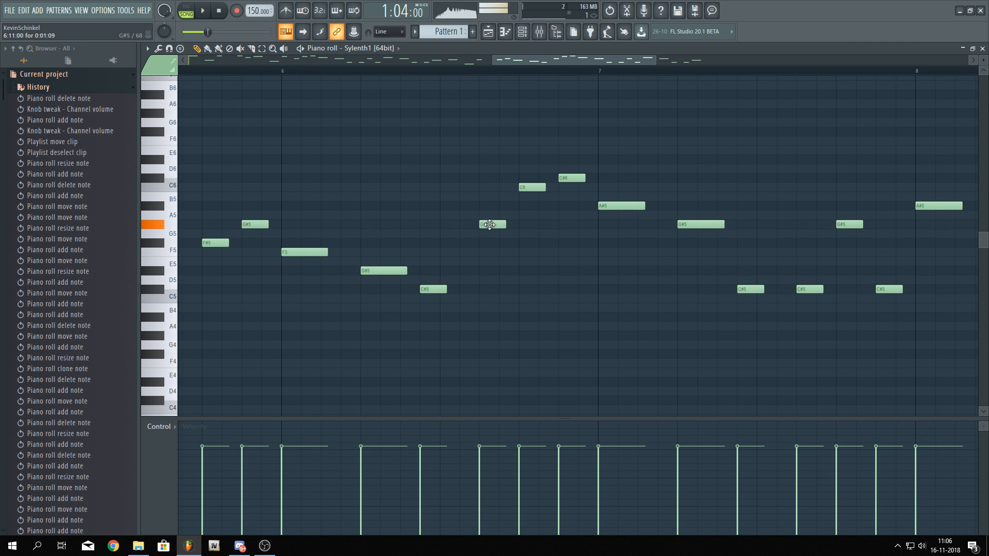
{"action": "left_click_drag", "start_coordinate": [530, 195], "coordinate": [528, 279]}
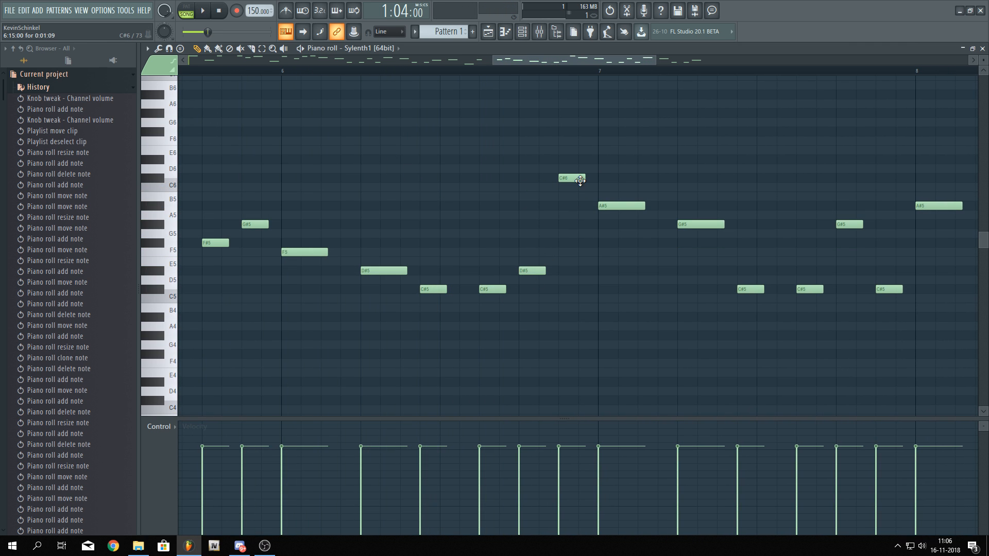
{"action": "left_click_drag", "start_coordinate": [580, 180], "coordinate": [578, 299]}
{"action": "key", "text": "space"}
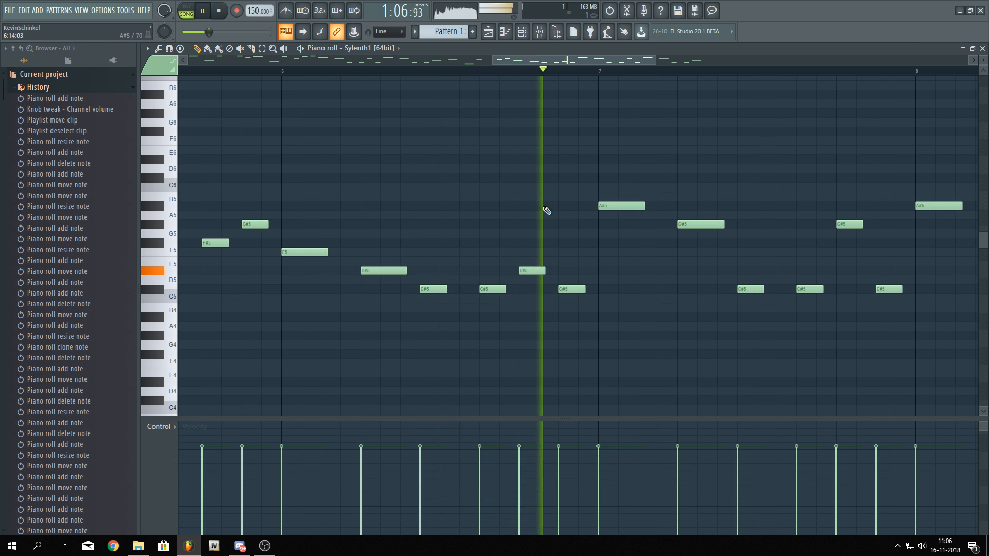
Raise the new D#5 note to G#5 and play the pattern
{"action": "left_click", "coordinate": [532, 264]}
{"action": "left_click_drag", "start_coordinate": [533, 264], "coordinate": [531, 227]}
{"action": "key", "text": "space"}
{"action": "key", "text": "space"}
{"action": "key", "text": "space"}
{"action": "key", "text": "space"}
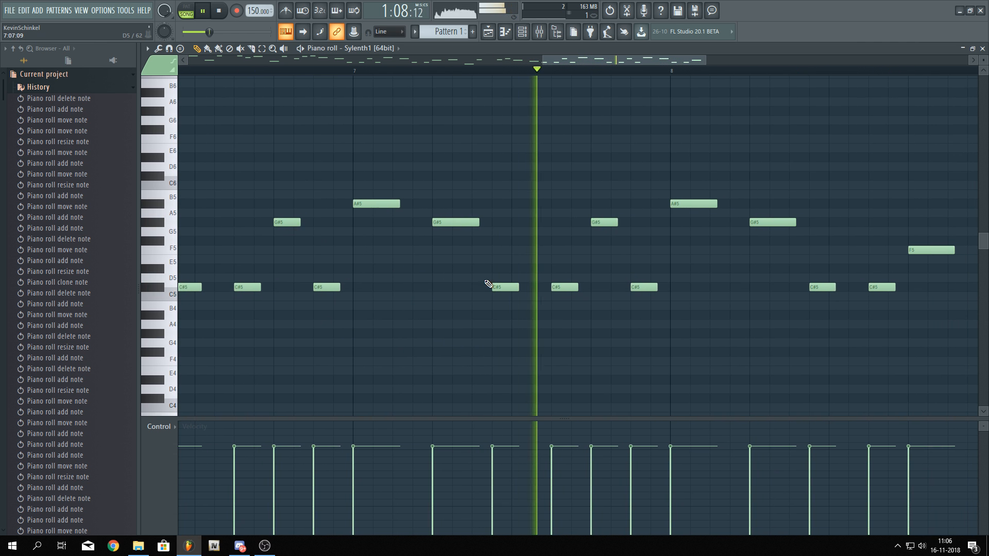
{"action": "key", "text": "space"}
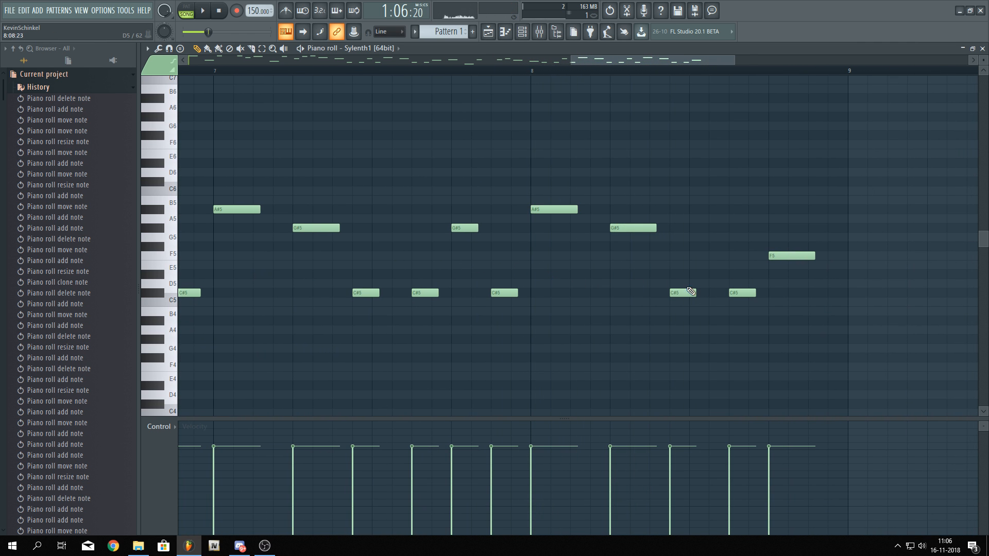
Move the C#5 note in bar 8 up to F#5, then lower it to F5
{"action": "left_click", "coordinate": [690, 286]}
{"action": "right_click", "coordinate": [691, 285]}
{"action": "key", "text": "space"}
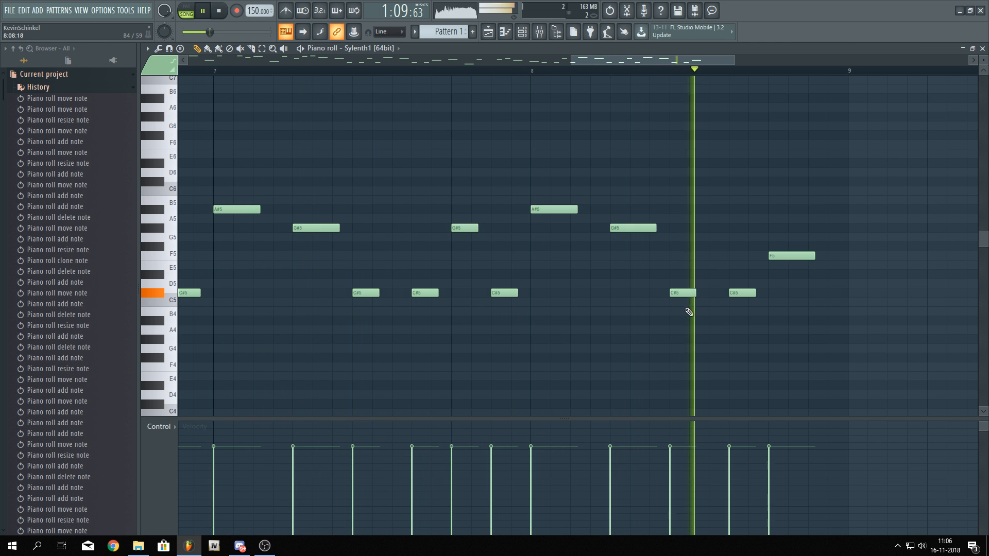
{"action": "left_click_drag", "start_coordinate": [688, 293], "coordinate": [695, 243]}
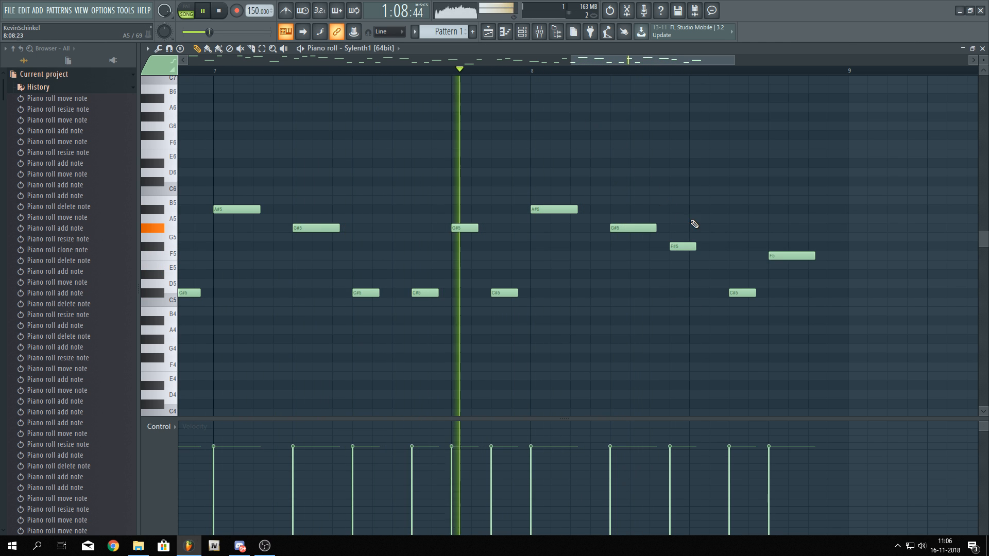
{"action": "key", "text": "space"}
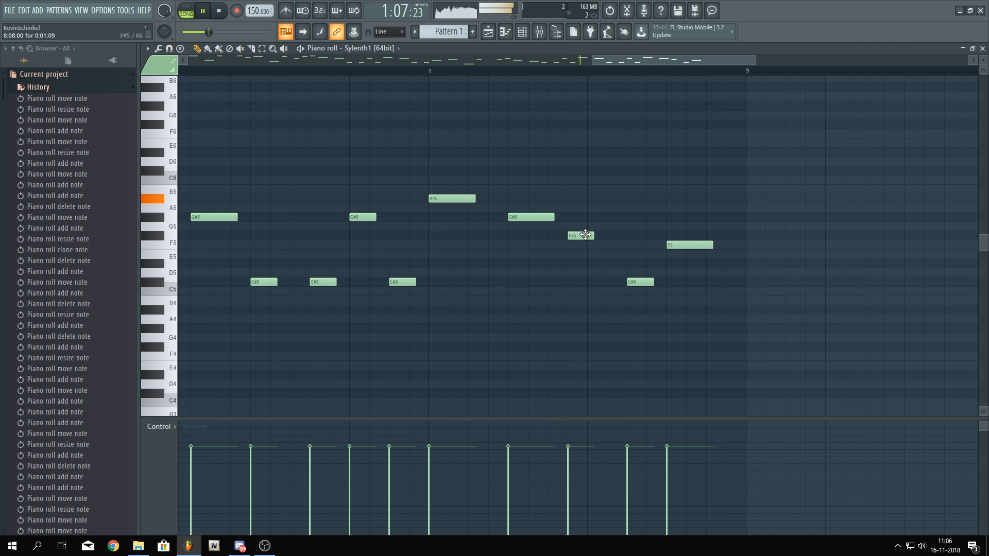
{"action": "left_click_drag", "start_coordinate": [586, 235], "coordinate": [586, 249]}
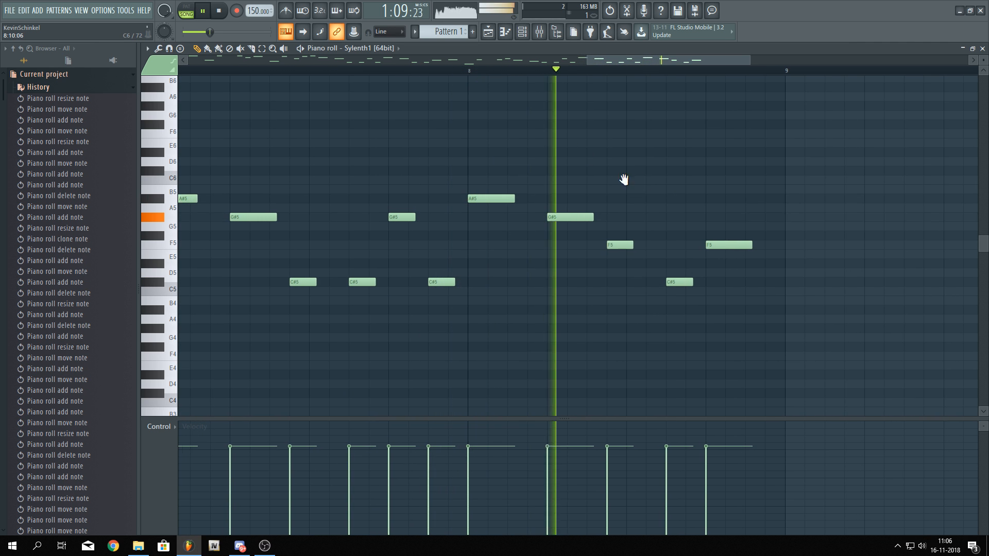
{"action": "key", "text": "space"}
Raise the last C#5 note to A#5 and the final F5 note to C6, playing the pattern
{"action": "left_click_drag", "start_coordinate": [530, 284], "coordinate": [528, 202]}
{"action": "key", "text": "space"}
{"action": "left_click_drag", "start_coordinate": [562, 249], "coordinate": [575, 183]}
{"action": "key", "text": "space"}
{"action": "left_click", "coordinate": [582, 165]}
{"action": "key", "text": "space"}
{"action": "right_click", "coordinate": [592, 164]}
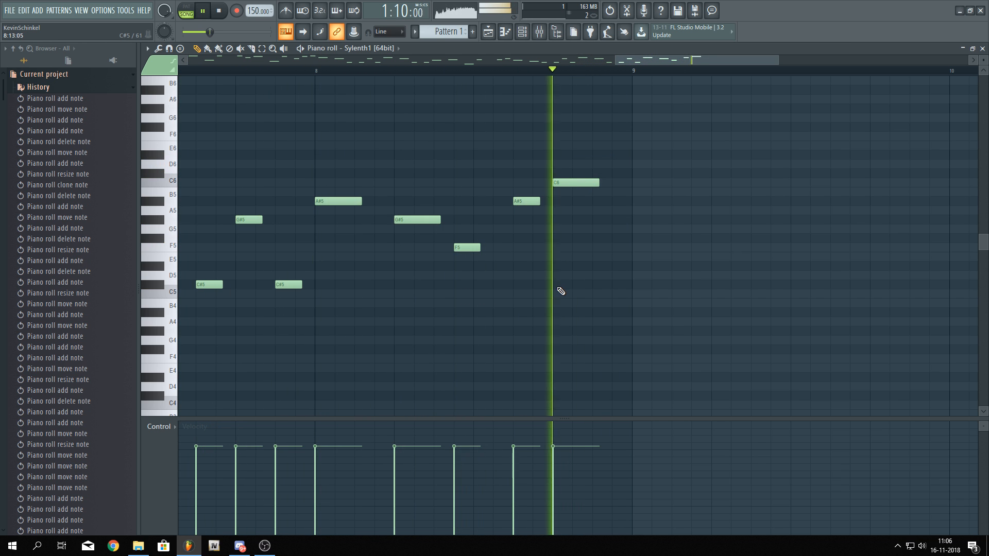
{"action": "key", "text": "space"}
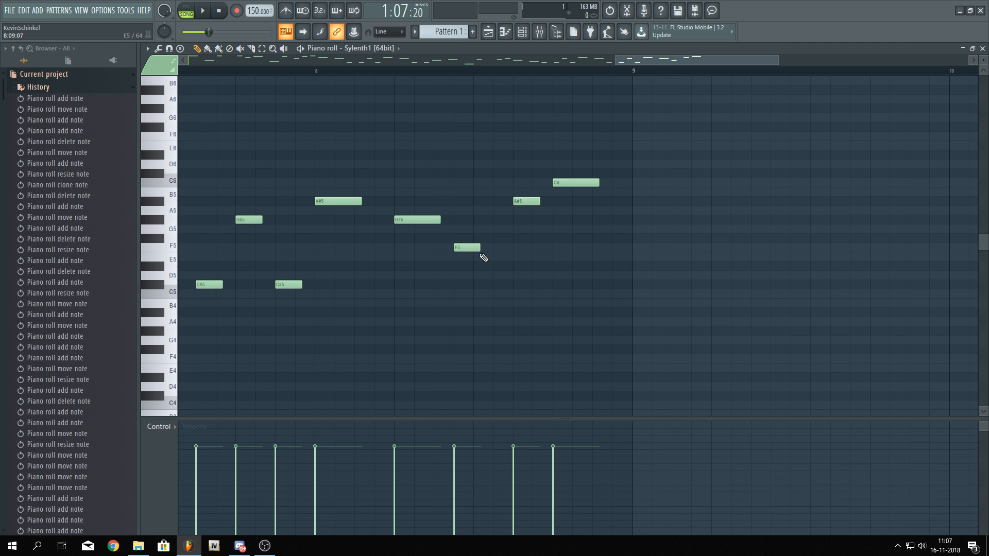
Move the F5 note in bar 7 down to D#5 and play the pattern from there
{"action": "left_click", "coordinate": [470, 72]}
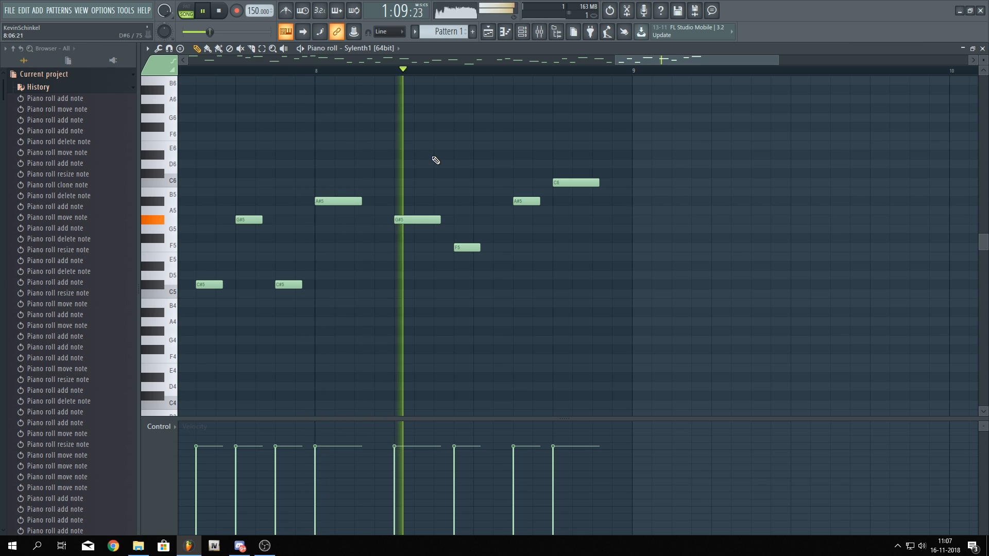
{"action": "left_click", "coordinate": [465, 248]}
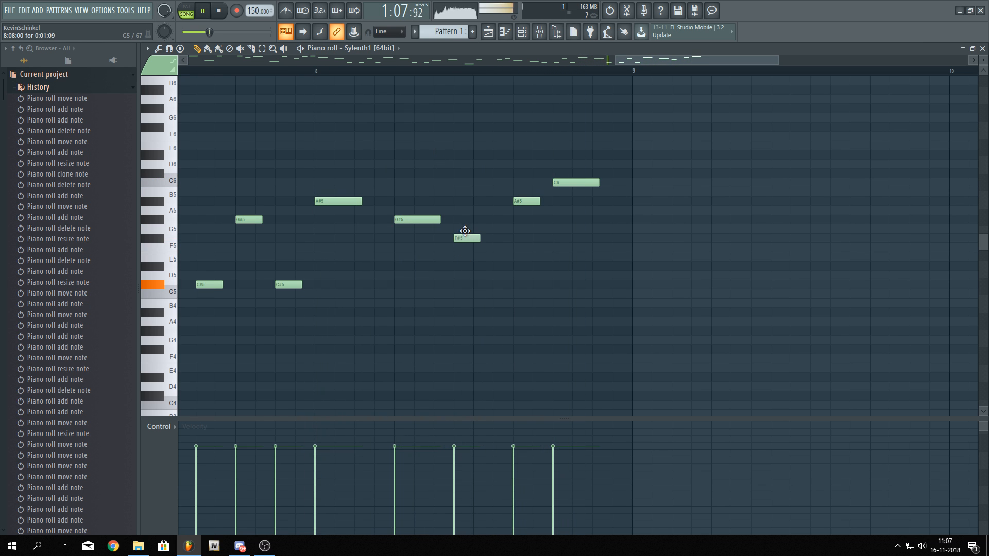
{"action": "left_click_drag", "start_coordinate": [465, 231], "coordinate": [467, 259]}
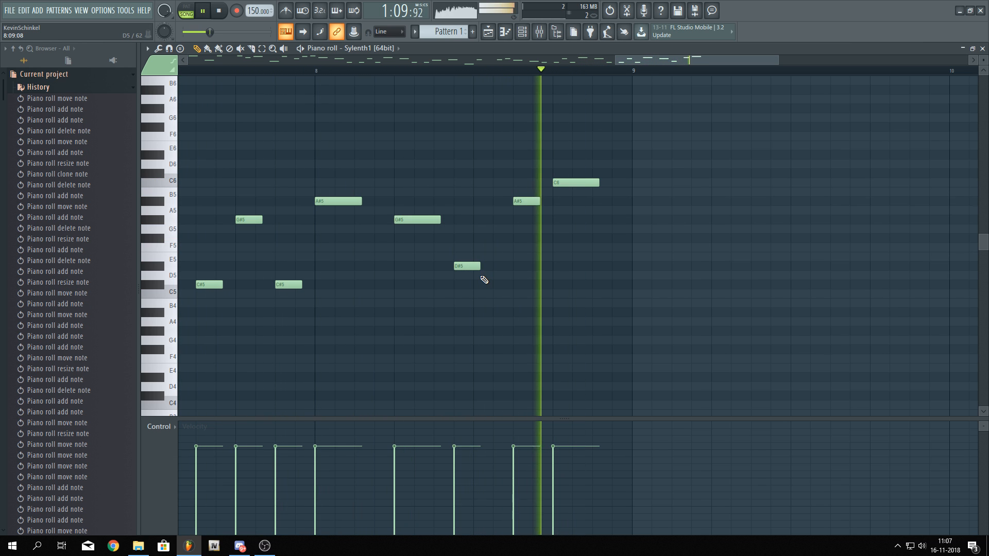
{"action": "key", "text": "space"}
{"action": "left_click", "coordinate": [459, 72]}
{"action": "right_click", "coordinate": [475, 269]}
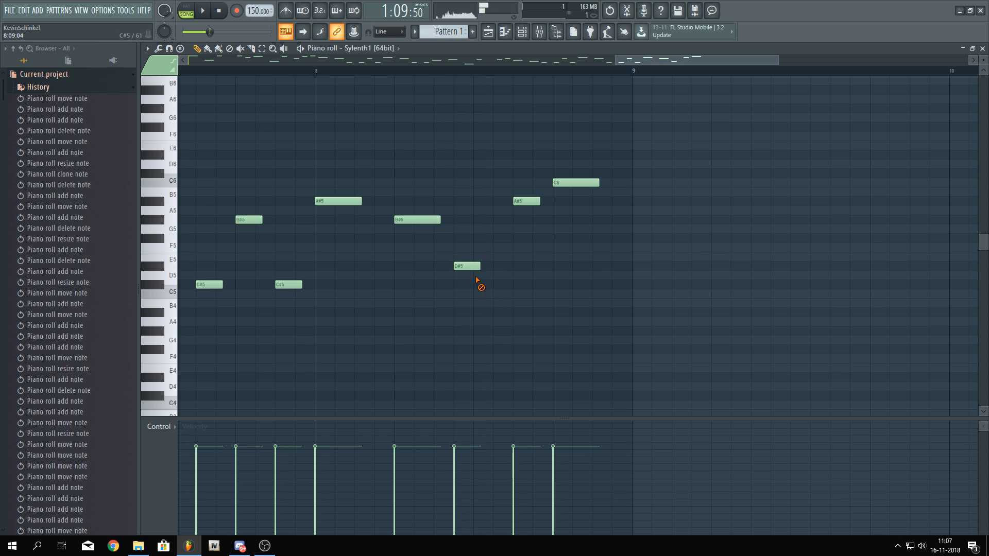
{"action": "key", "text": "space"}
Zoom out to show the whole eight-bar melody and play the pattern from the start
{"action": "key", "text": "space"}
{"action": "key", "text": "ctrl+z"}
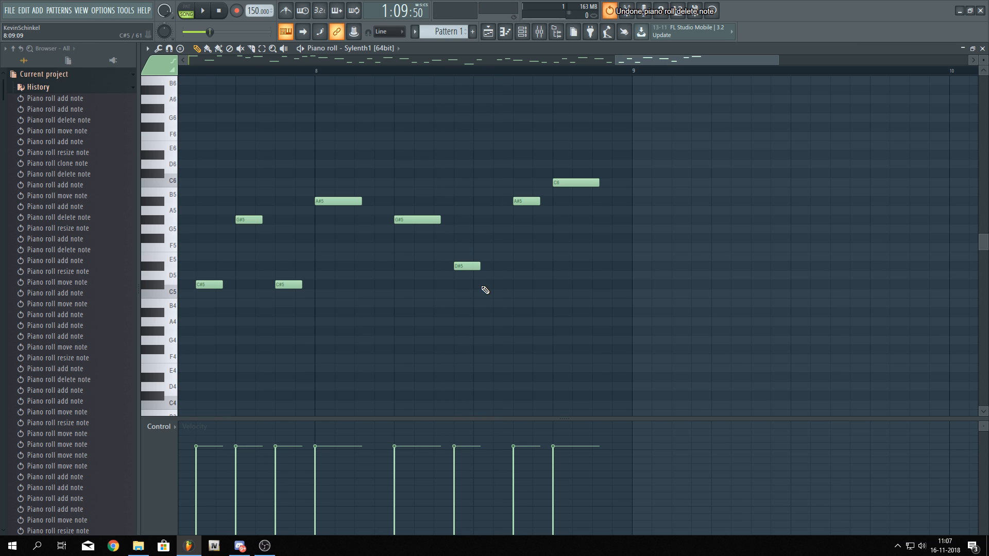
{"action": "key", "text": "space"}
{"action": "key", "text": "space"}
{"action": "key", "text": "space"}
{"action": "key", "text": "space"}
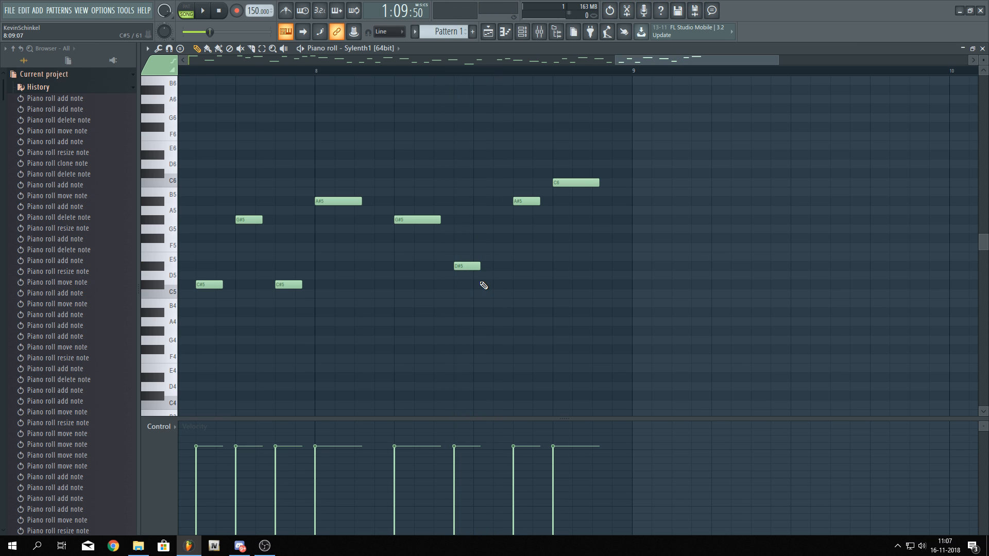
{"action": "scroll", "coordinate": [509, 286], "scroll_direction": "down", "scroll_amount": 5}
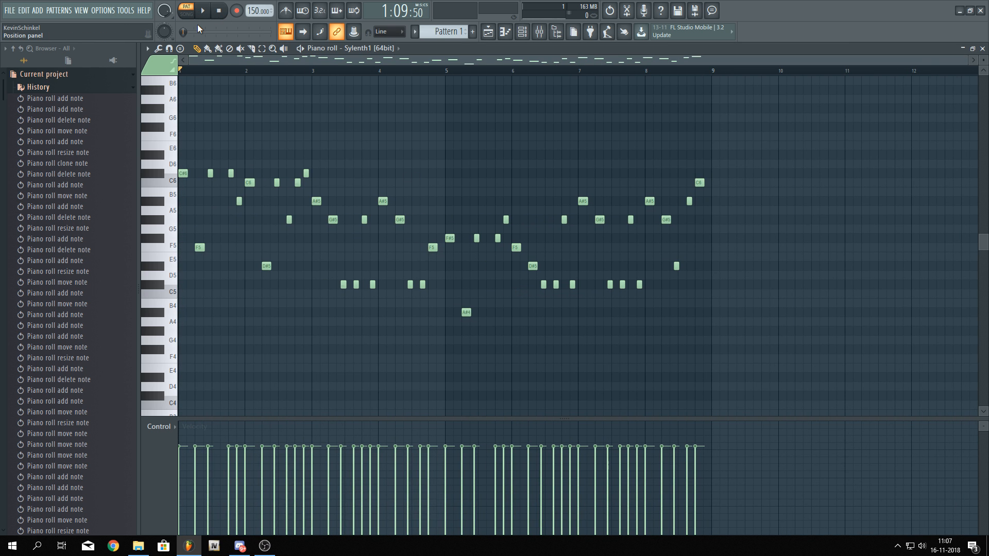
{"action": "key", "text": "space"}
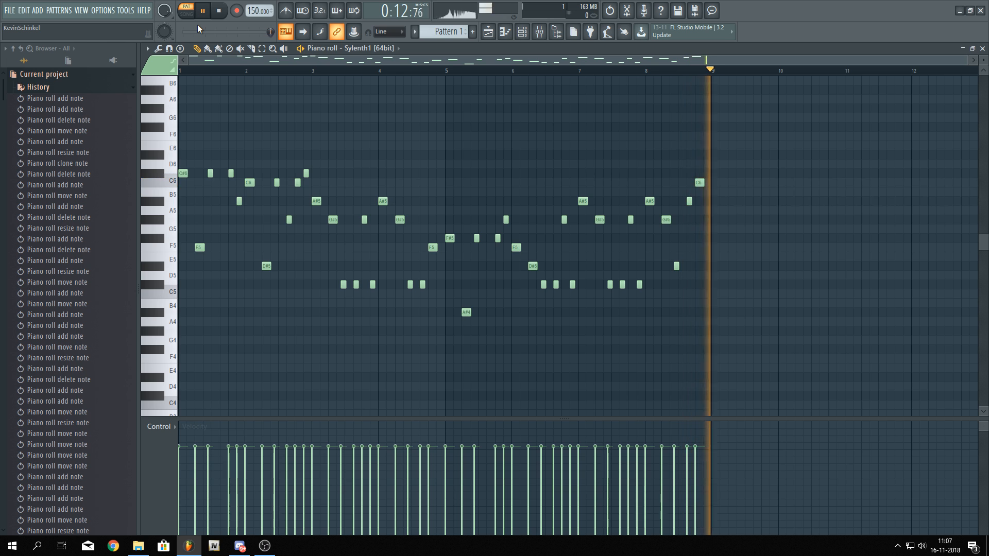
{"action": "key", "text": "space"}
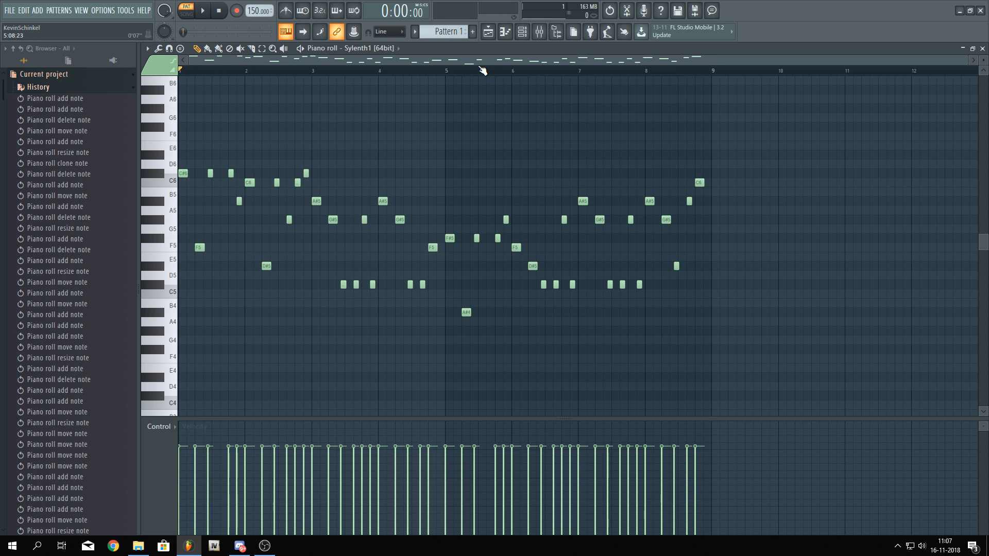
Rename the Sylenth1 channel to Lead 1 in the channel rack
{"action": "left_click", "coordinate": [522, 31]}
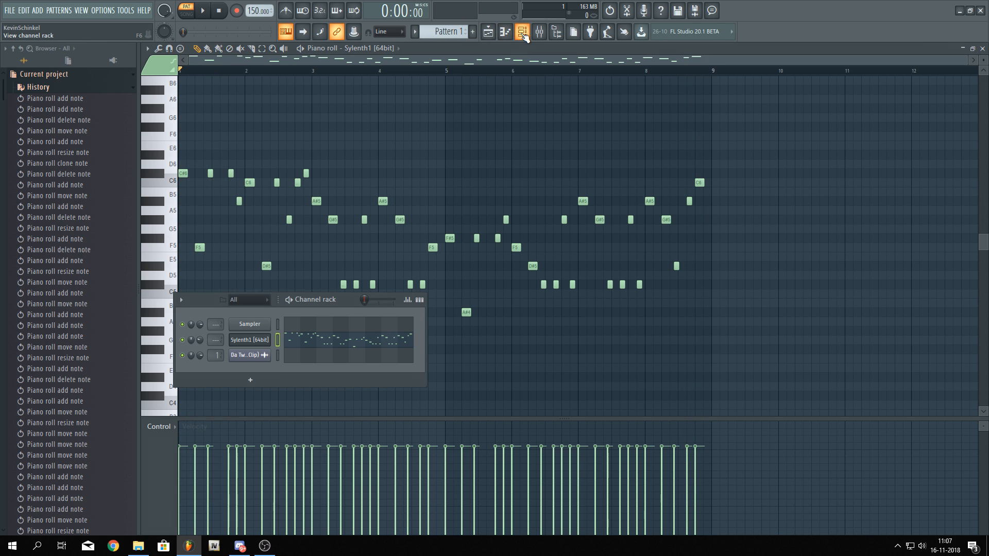
{"action": "right_click", "coordinate": [260, 341]}
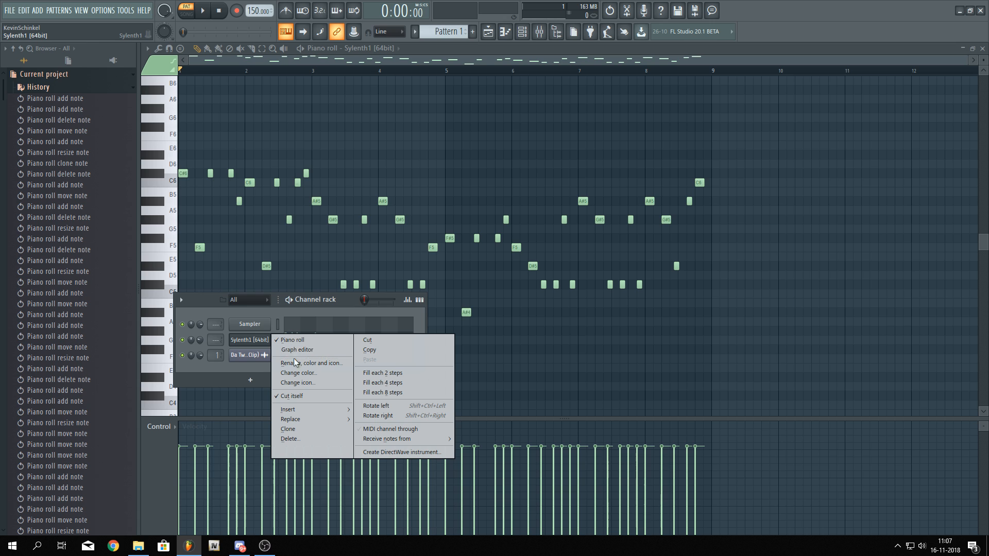
{"action": "left_click", "coordinate": [301, 363]}
{"action": "type", "text": "Lead 1"}
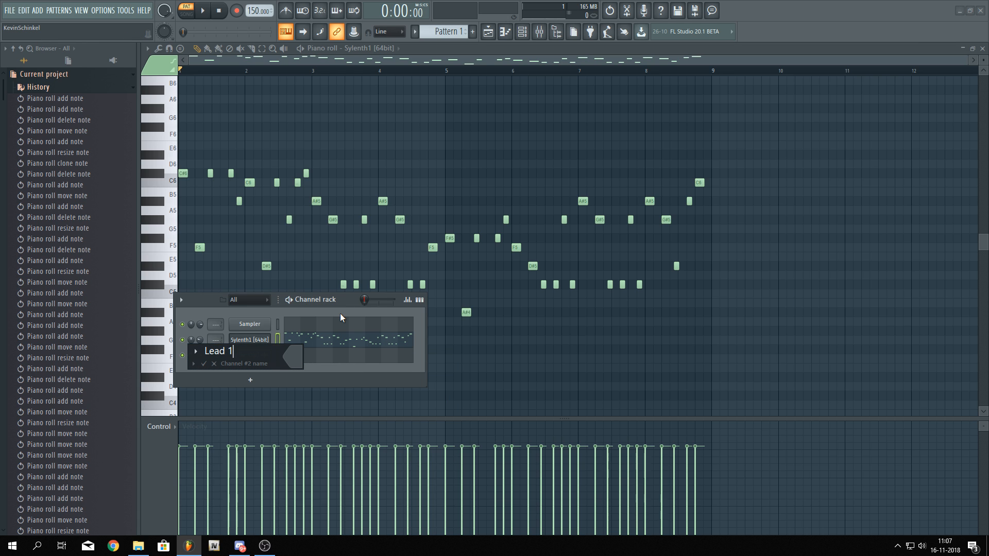
{"action": "key", "text": "Return"}
Route the Lead 1 channel to its own mixer insert
{"action": "key", "text": "ctrl+l"}
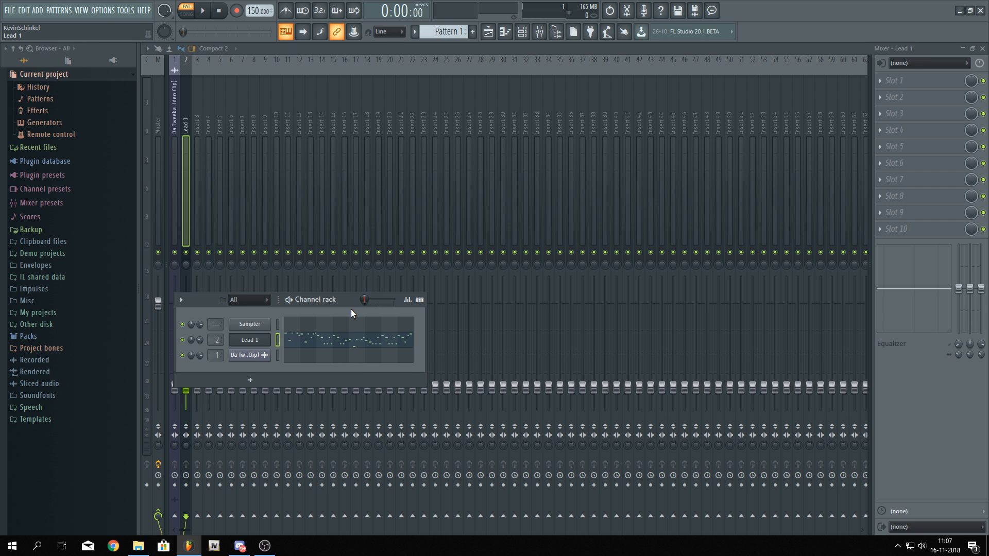
{"action": "left_click_drag", "start_coordinate": [227, 304], "coordinate": [377, 139]}
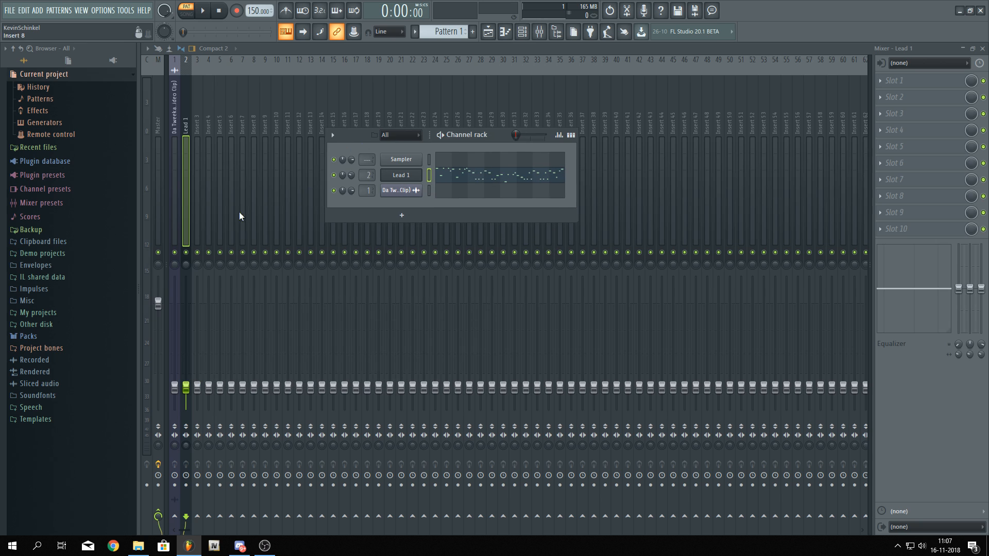
{"action": "right_click", "coordinate": [352, 175]}
{"action": "left_click", "coordinate": [366, 180]}
Open the Lead 1 Sylenth1 window and load the D-Tunez Sylenth1 Bank
{"action": "key", "text": "space"}
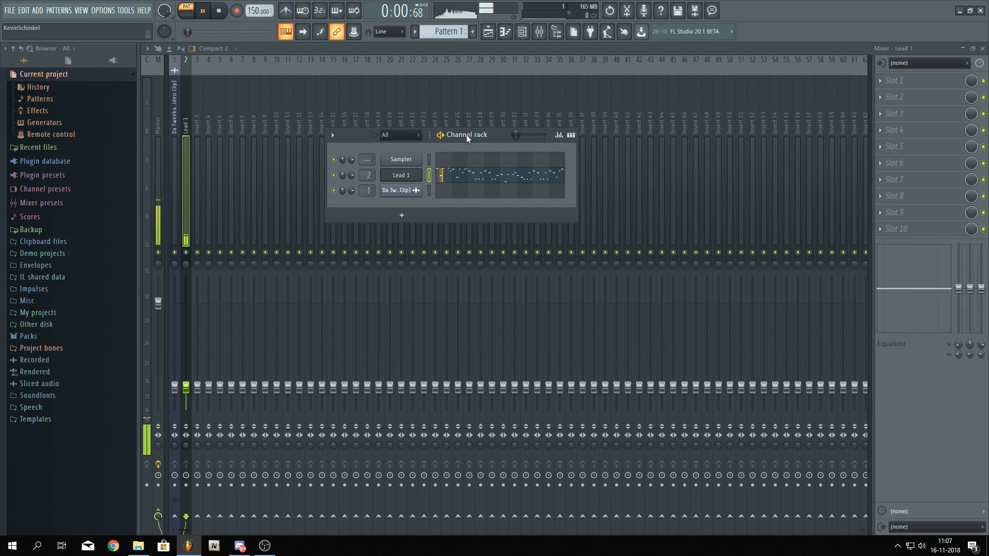
{"action": "key", "text": "space"}
{"action": "left_click", "coordinate": [441, 148]}
{"action": "left_click", "coordinate": [401, 174]}
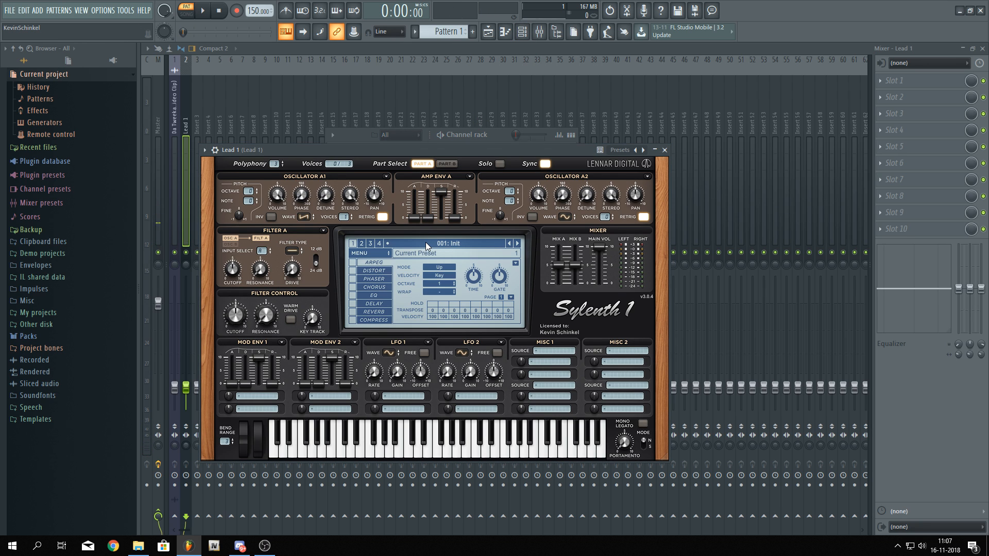
{"action": "left_click", "coordinate": [379, 254]}
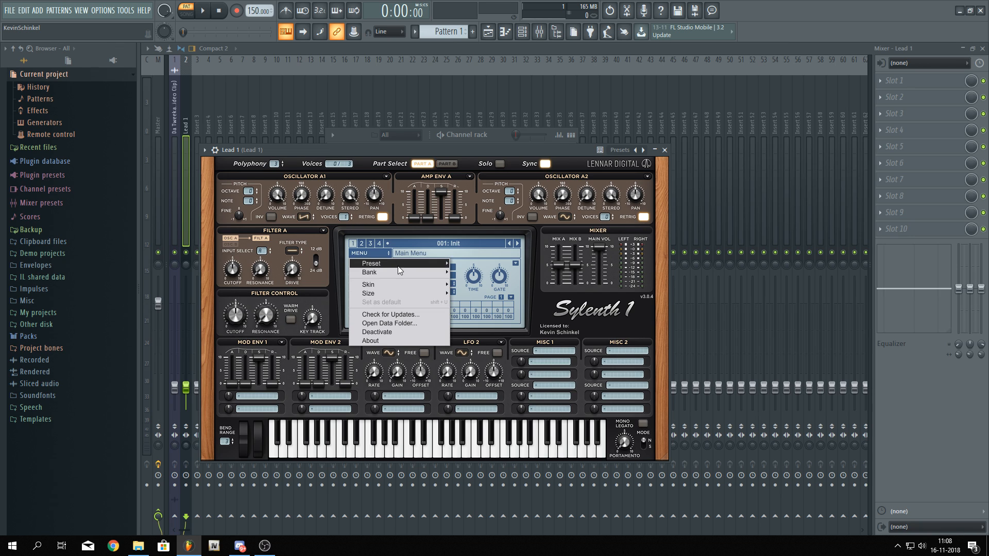
{"action": "mouse_move", "coordinate": [439, 277]}
{"action": "mouse_move", "coordinate": [501, 280]}
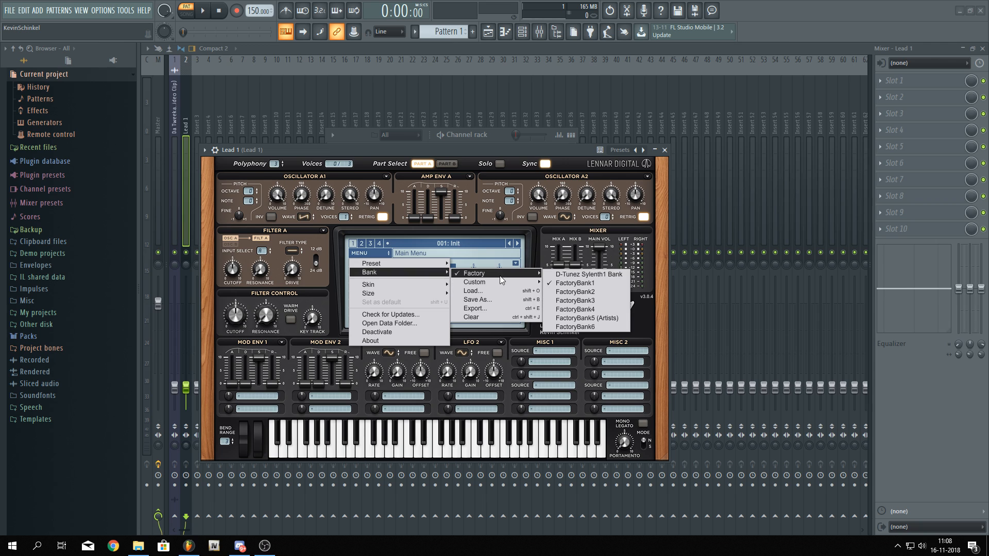
{"action": "left_click", "coordinate": [592, 274]}
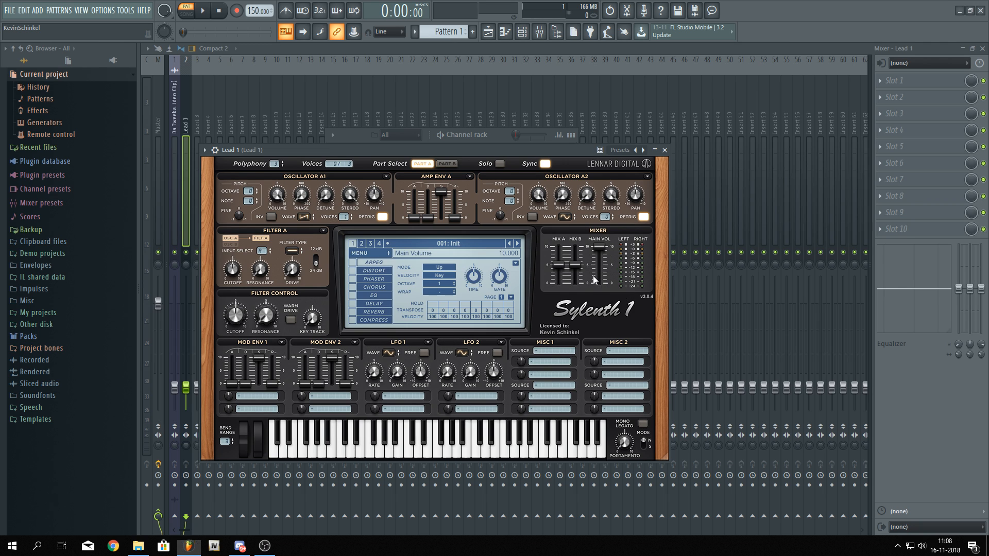
Load the preset 008: Square Lead 2 in Sylenth1
{"action": "left_click", "coordinate": [484, 244]}
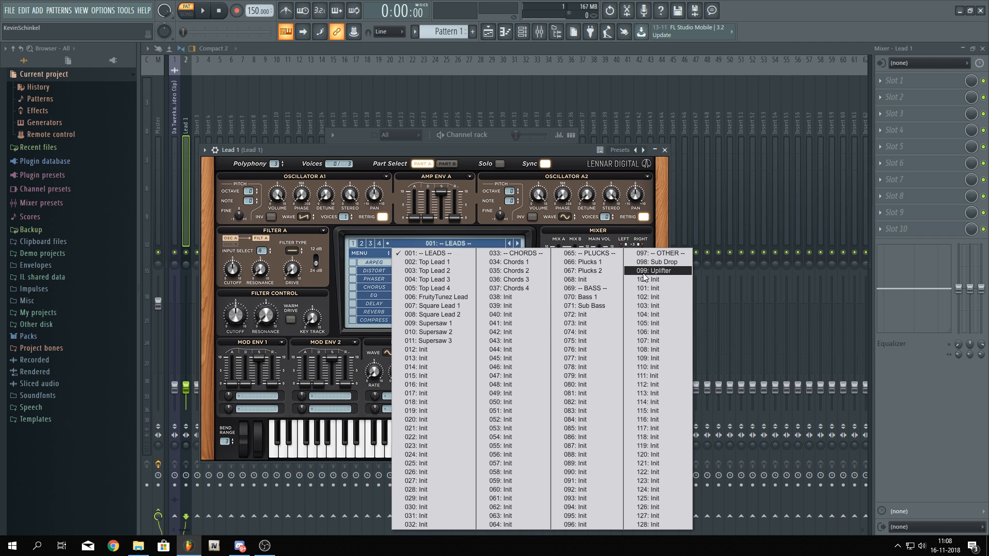
{"action": "left_click", "coordinate": [523, 148]}
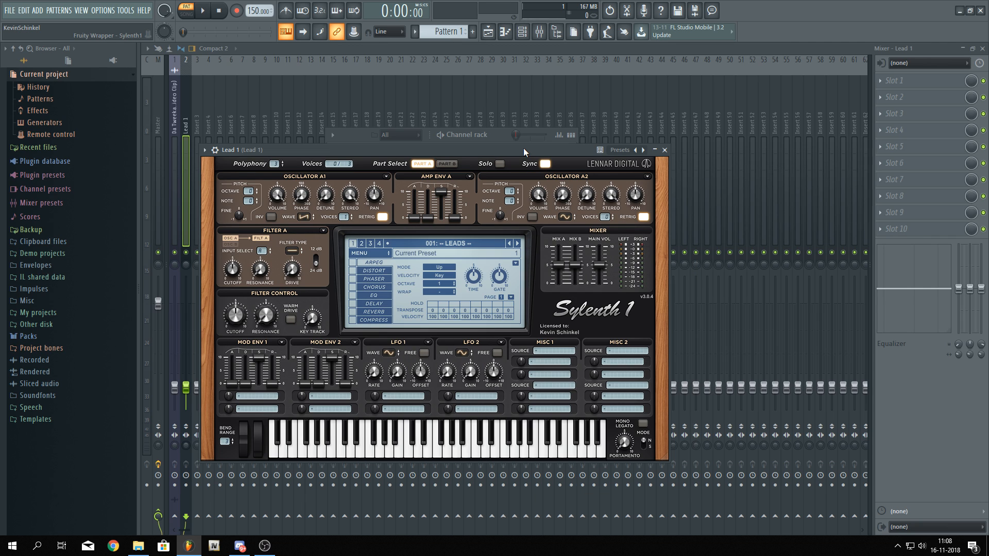
{"action": "left_click", "coordinate": [449, 246]}
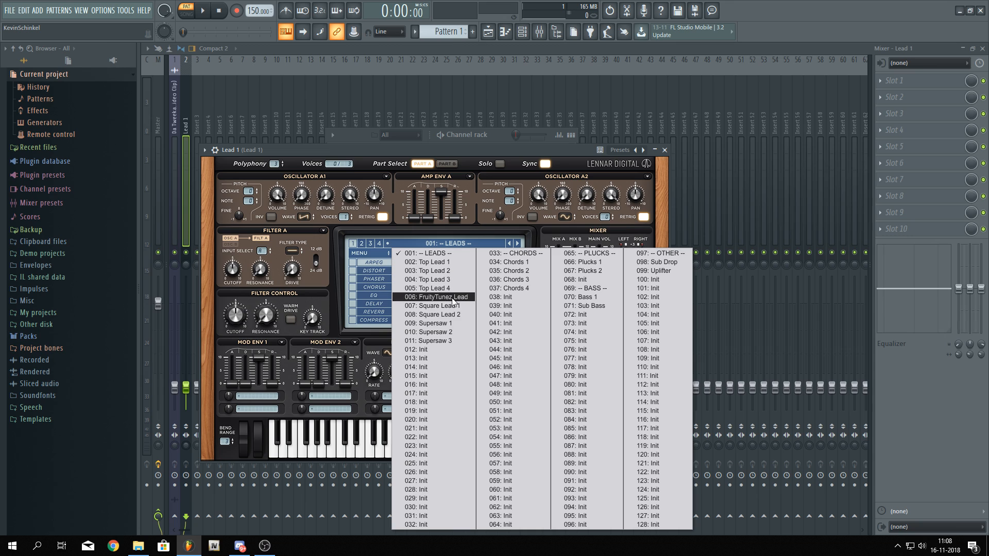
{"action": "left_click", "coordinate": [446, 315]}
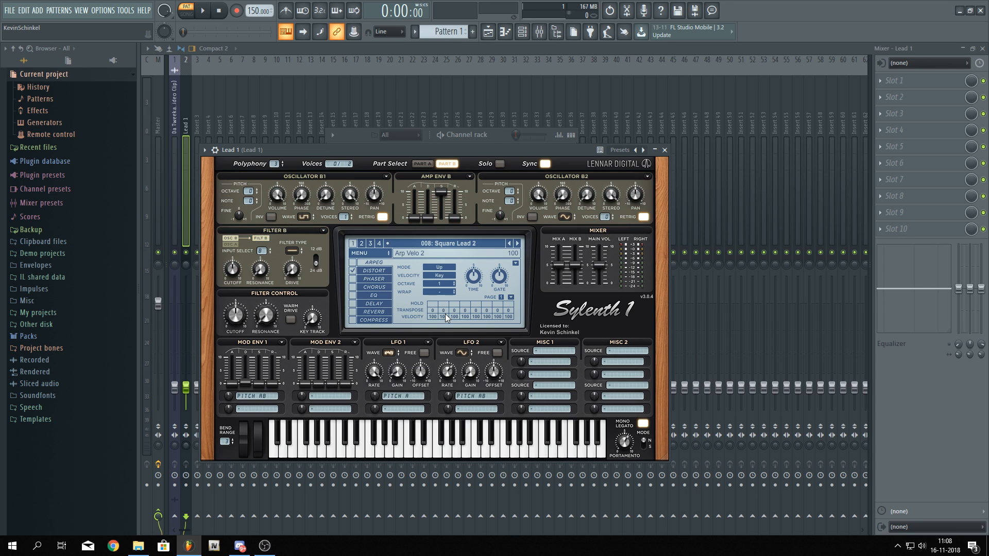
Audition the preset and set the Mod Env 1 destination amount to about -1.457
{"action": "key", "text": "space"}
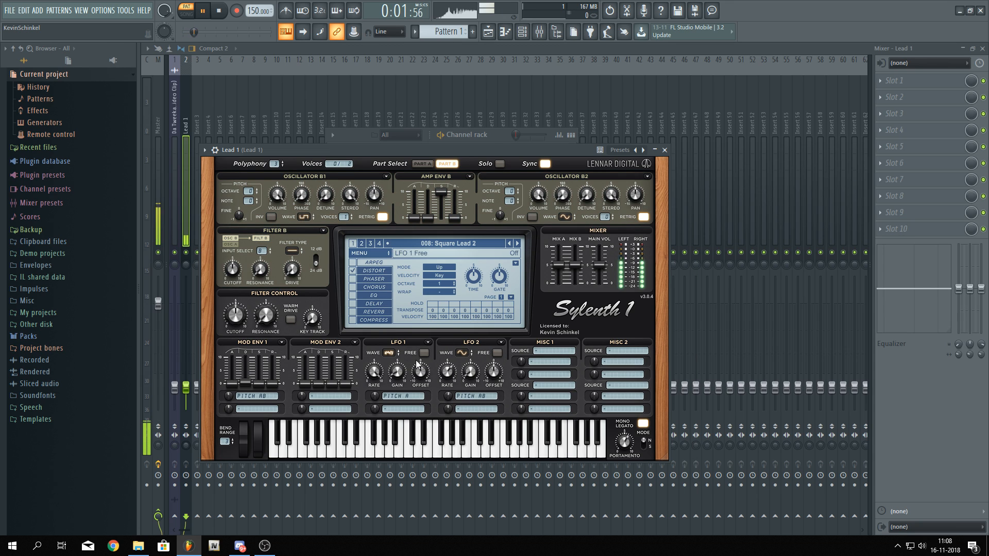
{"action": "key", "text": "space"}
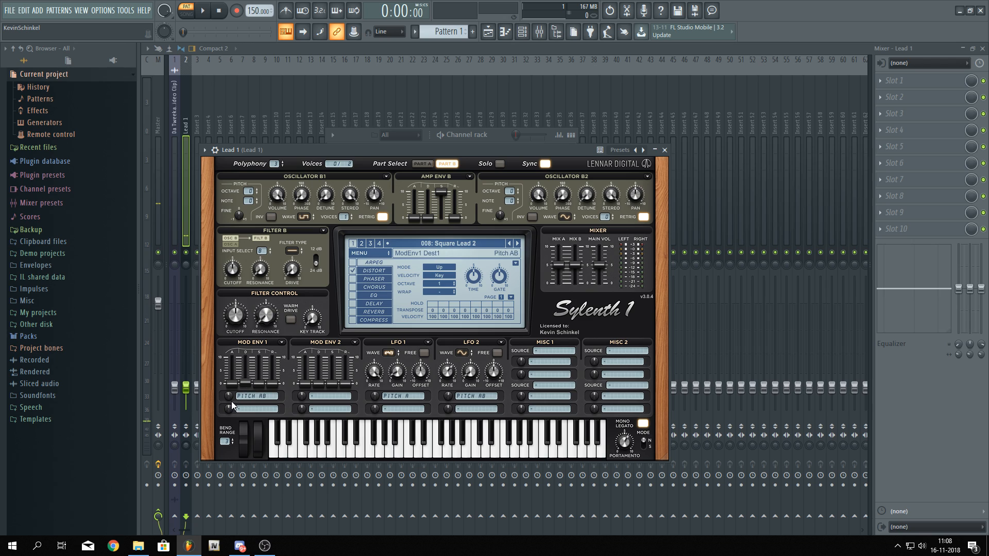
{"action": "left_click_drag", "start_coordinate": [229, 401], "coordinate": [228, 403]}
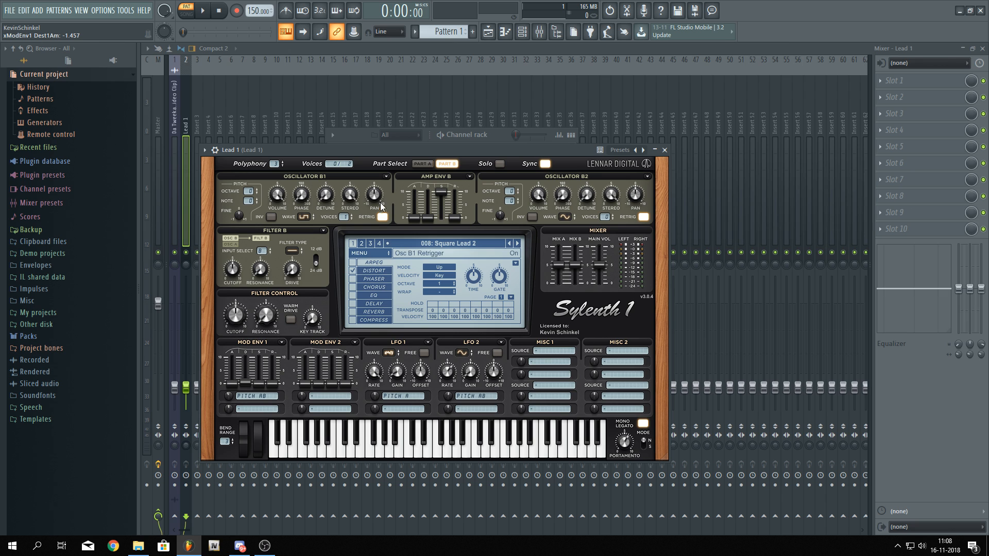
{"action": "left_click_drag", "start_coordinate": [392, 149], "coordinate": [467, 140]}
Raise Oscillator B1's octave and play the pattern to check the lead
{"action": "key", "text": "space"}
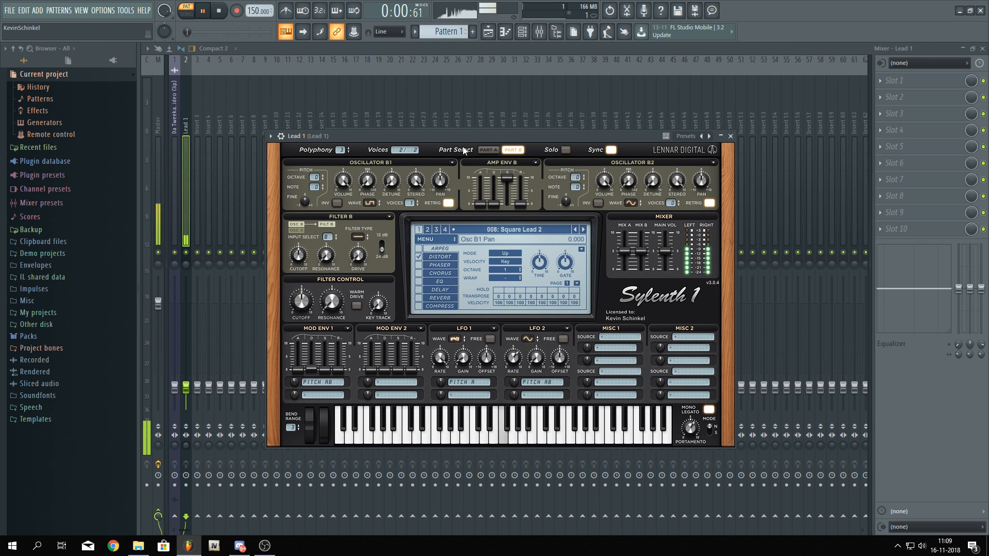
{"action": "key", "text": "space"}
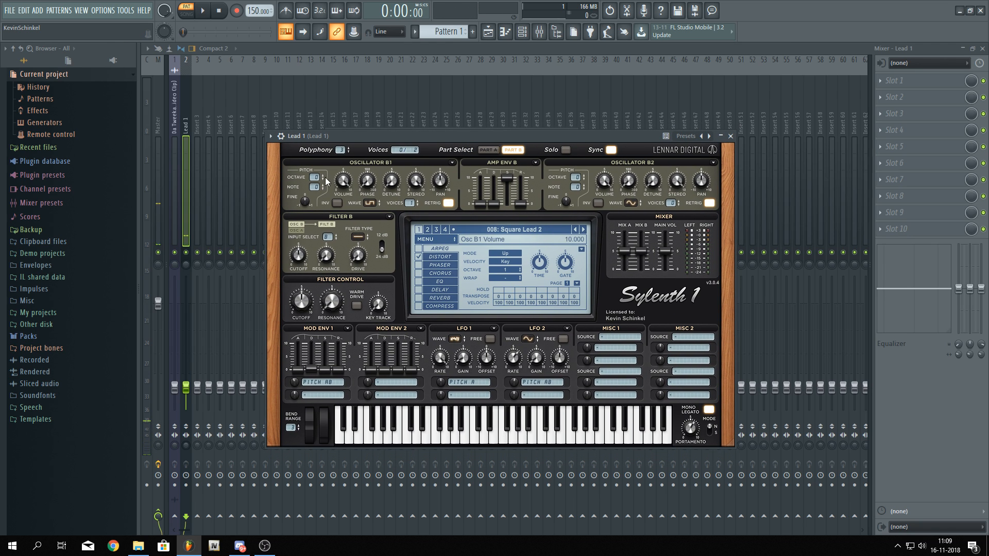
{"action": "key", "text": "space"}
{"action": "left_click_drag", "start_coordinate": [315, 178], "coordinate": [315, 171]}
{"action": "key", "text": "space"}
{"action": "key", "text": "space"}
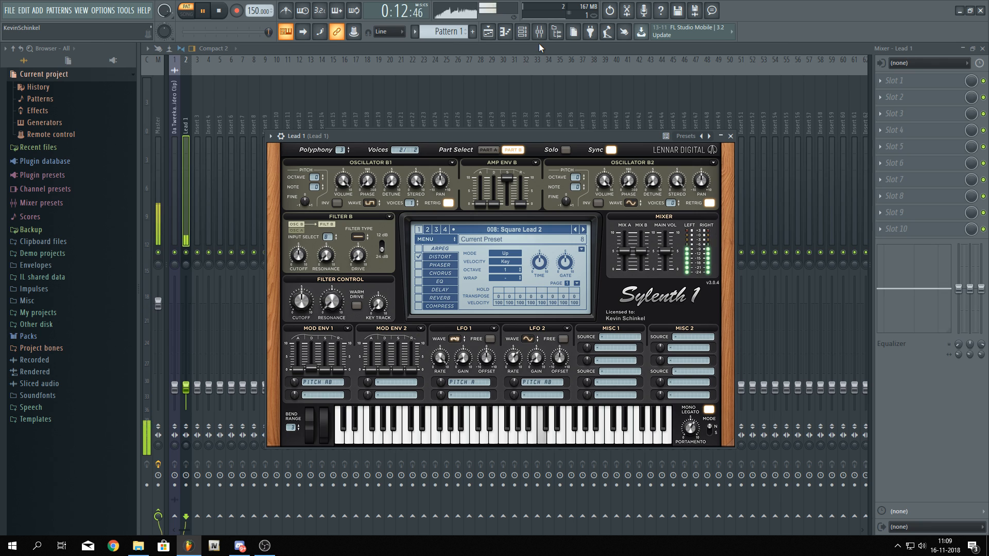
{"action": "key", "text": "space"}
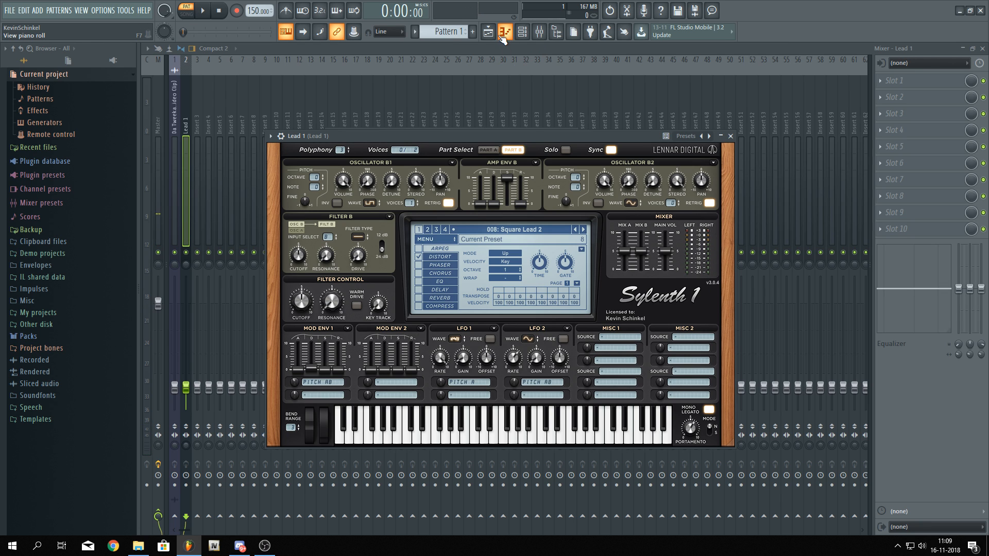
Insert a new Sylenth1 channel into the channel rack
{"action": "left_click", "coordinate": [522, 31]}
{"action": "right_click", "coordinate": [409, 175]}
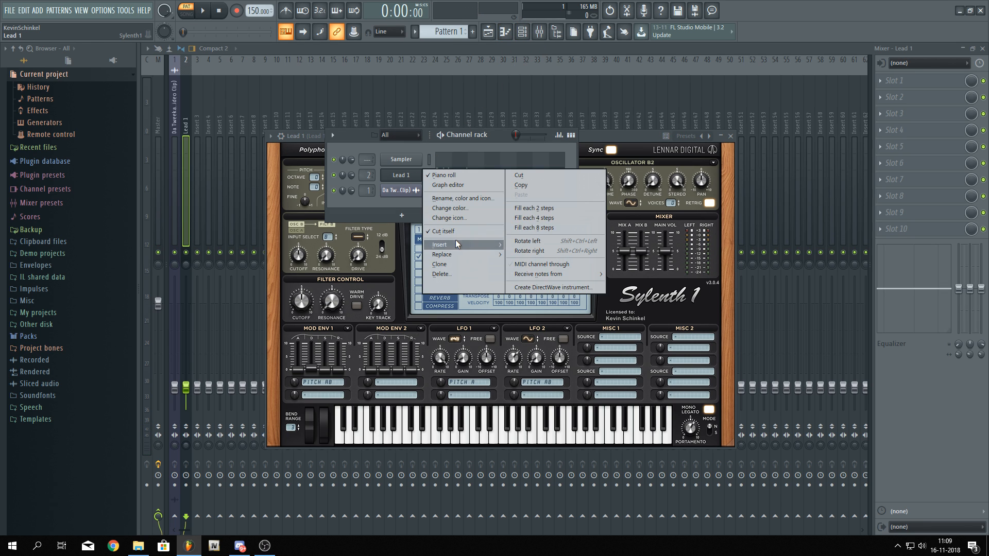
{"action": "mouse_move", "coordinate": [457, 242]}
{"action": "left_click", "coordinate": [535, 472]}
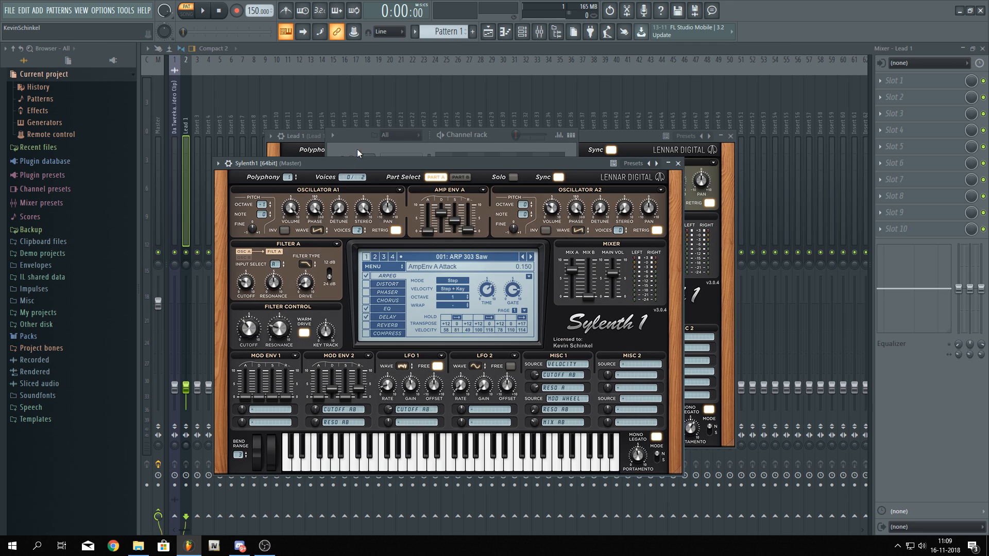
Move the new Sylenth1 channel below Lead 1 in the channel rack
{"action": "left_click", "coordinate": [357, 153]}
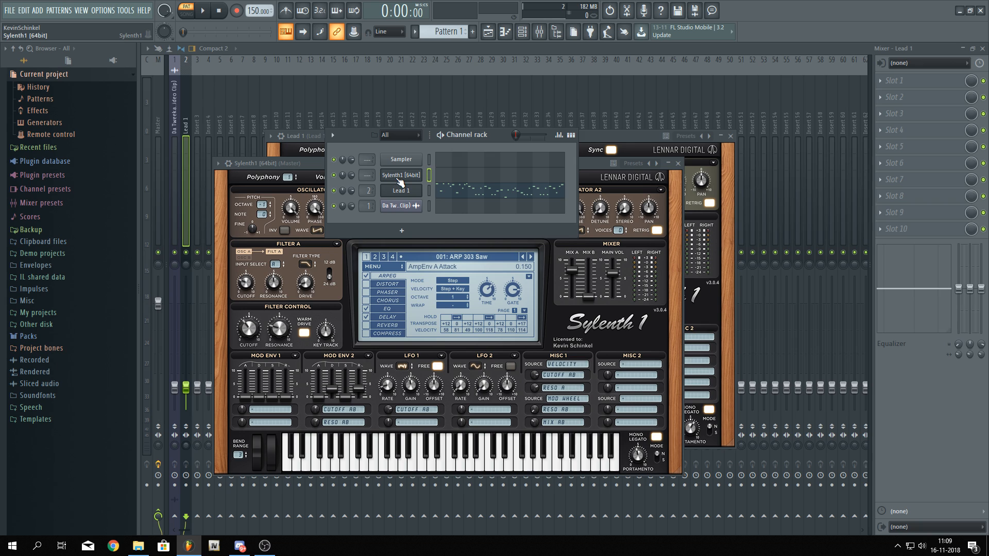
{"action": "scroll", "coordinate": [400, 175], "scroll_direction": "down", "scroll_amount": 1}
{"action": "scroll", "coordinate": [400, 191], "scroll_direction": "up", "scroll_amount": 2}
{"action": "scroll", "coordinate": [400, 160], "scroll_direction": "down", "scroll_amount": 3}
{"action": "scroll", "coordinate": [400, 206], "scroll_direction": "up", "scroll_amount": 3}
{"action": "scroll", "coordinate": [400, 160], "scroll_direction": "down", "scroll_amount": 2}
{"action": "scroll", "coordinate": [400, 191], "scroll_direction": "up", "scroll_amount": 1}
{"action": "scroll", "coordinate": [400, 175], "scroll_direction": "down", "scroll_amount": 1}
{"action": "scroll", "coordinate": [400, 190], "scroll_direction": "up", "scroll_amount": 1}
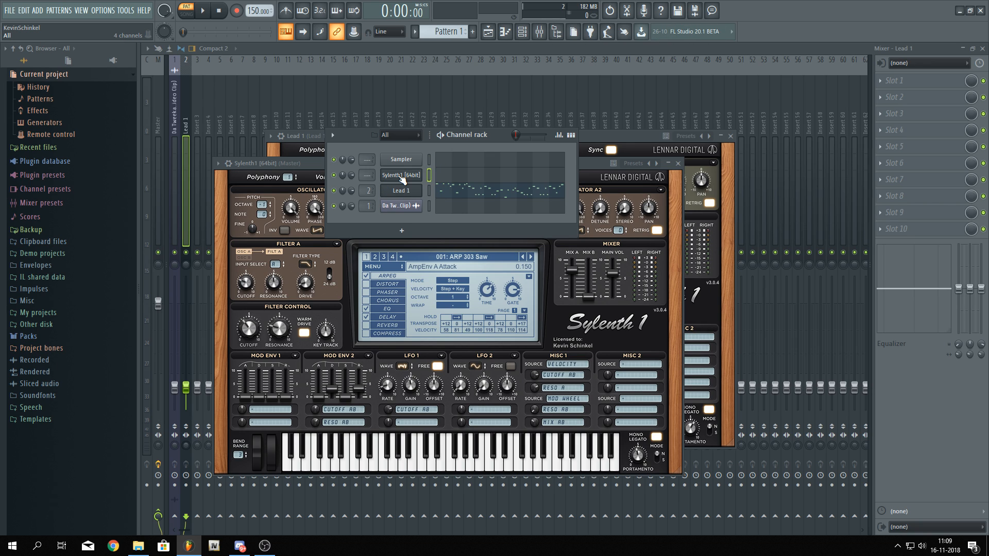
{"action": "scroll", "coordinate": [400, 177], "scroll_direction": "down", "scroll_amount": 1}
Rename the new Sylenth1 channel to Lead 2 and route it to a new mixer track
{"action": "right_click", "coordinate": [398, 191]}
{"action": "left_click", "coordinate": [450, 214]}
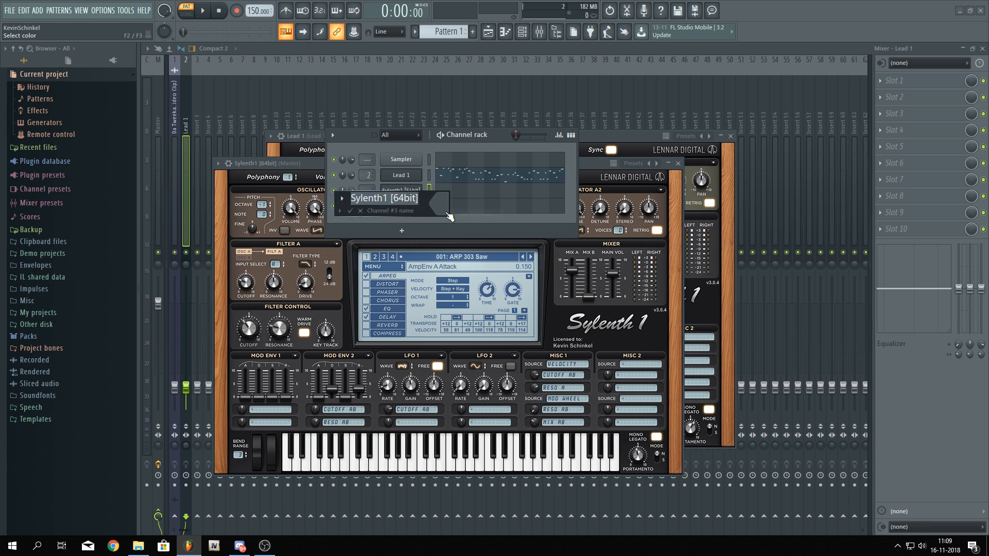
{"action": "type", "text": "Lead 2"}
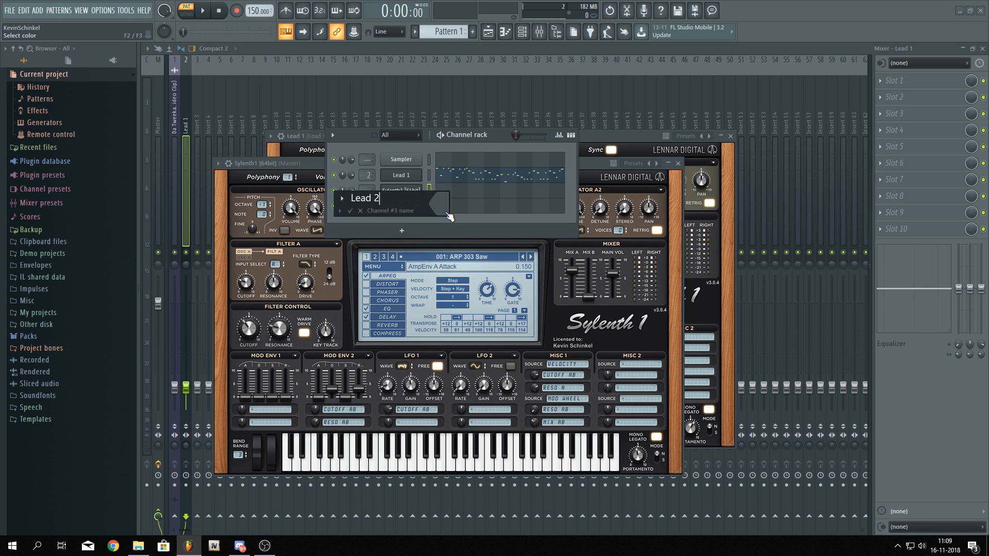
{"action": "key", "text": "Return"}
{"action": "key", "text": "ctrl+l"}
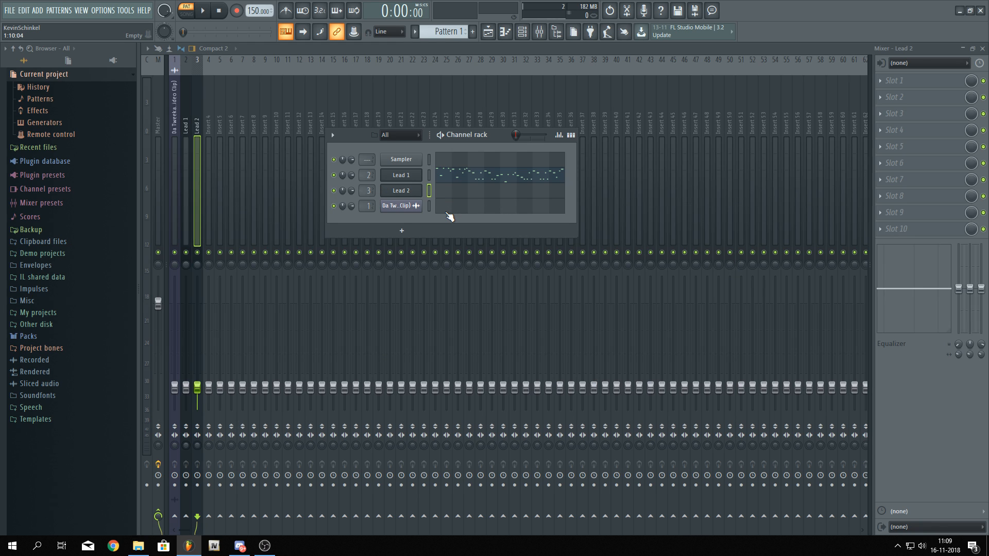
Open Lead 2's Sylenth1 and load the factory leads bank
{"action": "left_click", "coordinate": [415, 191]}
{"action": "left_click", "coordinate": [394, 267]}
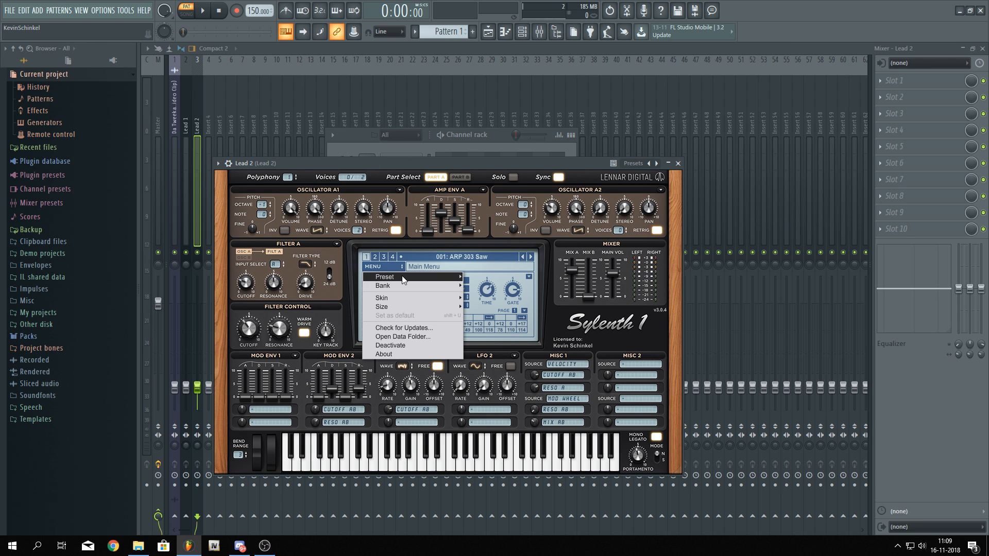
{"action": "left_click", "coordinate": [456, 168]}
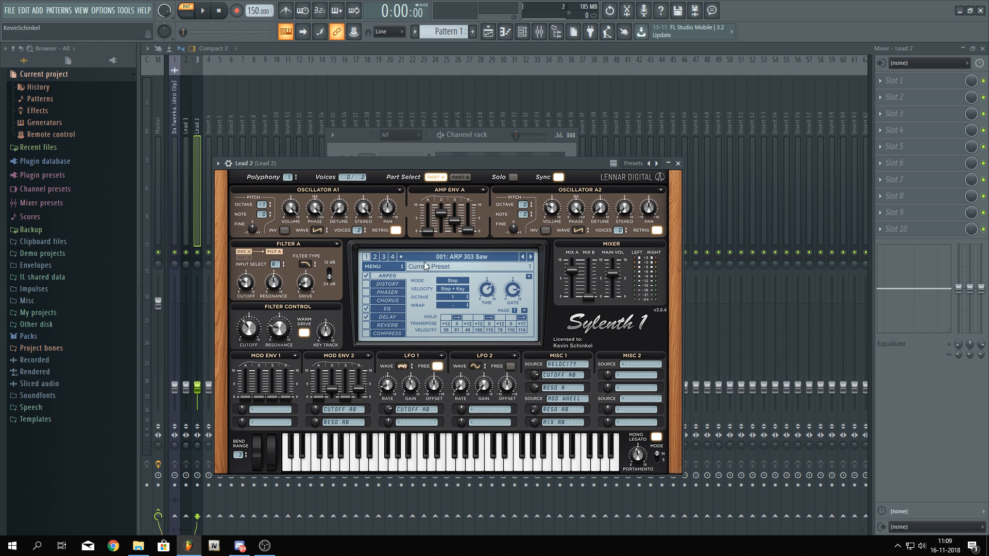
{"action": "left_click", "coordinate": [393, 269]}
{"action": "mouse_move", "coordinate": [402, 278]}
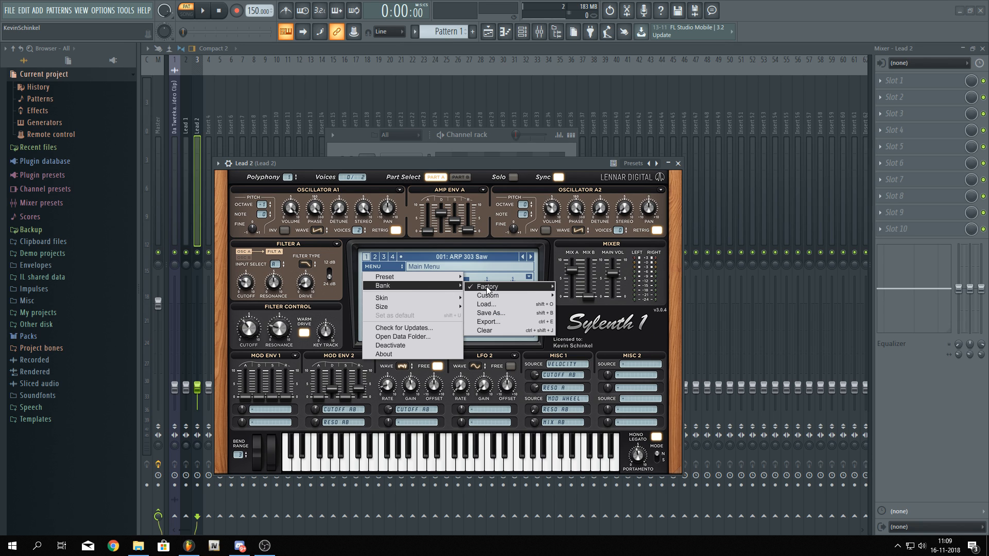
{"action": "mouse_move", "coordinate": [488, 287]}
{"action": "left_click", "coordinate": [590, 298]}
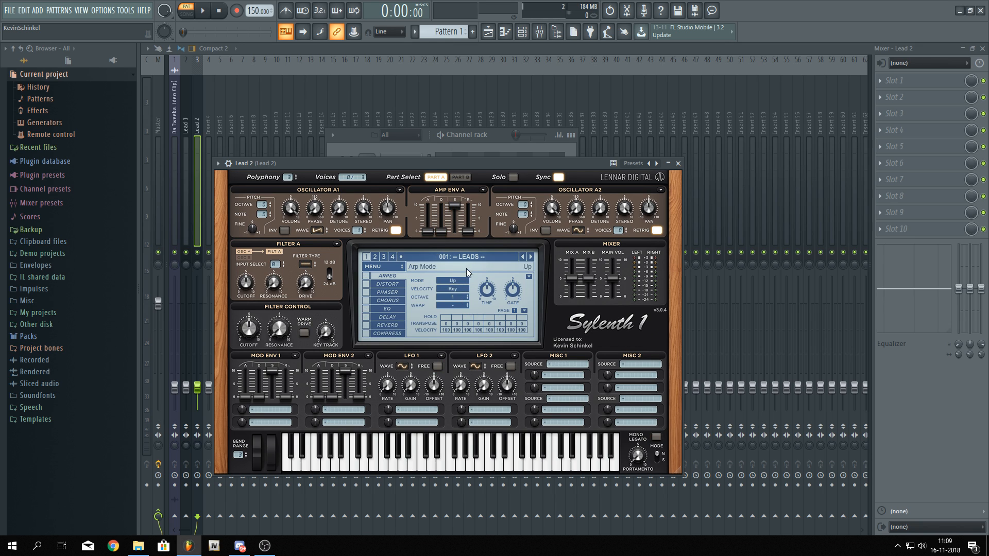
Browse Lead 2's presets and select 009: Supersaw 1
{"action": "left_click", "coordinate": [477, 256]}
{"action": "left_click", "coordinate": [467, 336]}
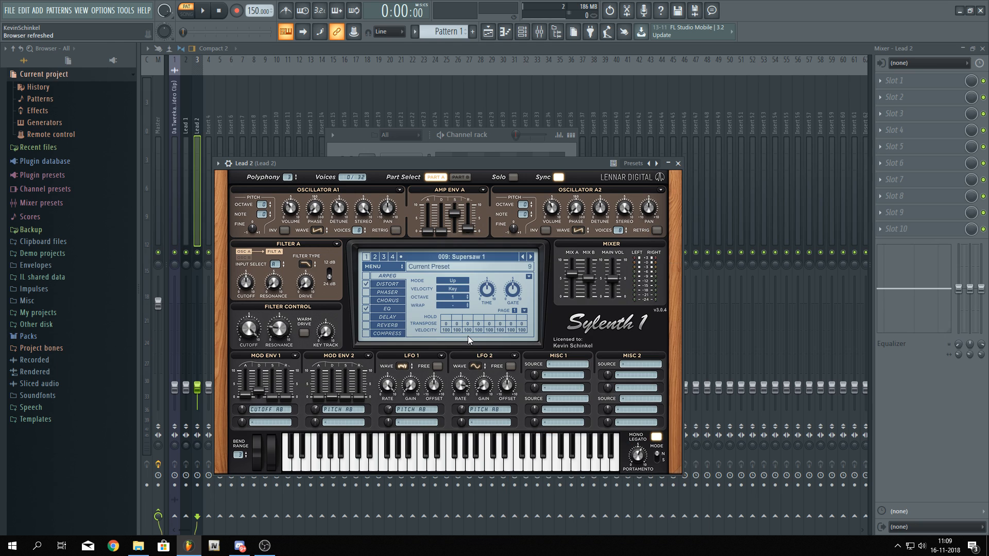
{"action": "left_click", "coordinate": [531, 257]}
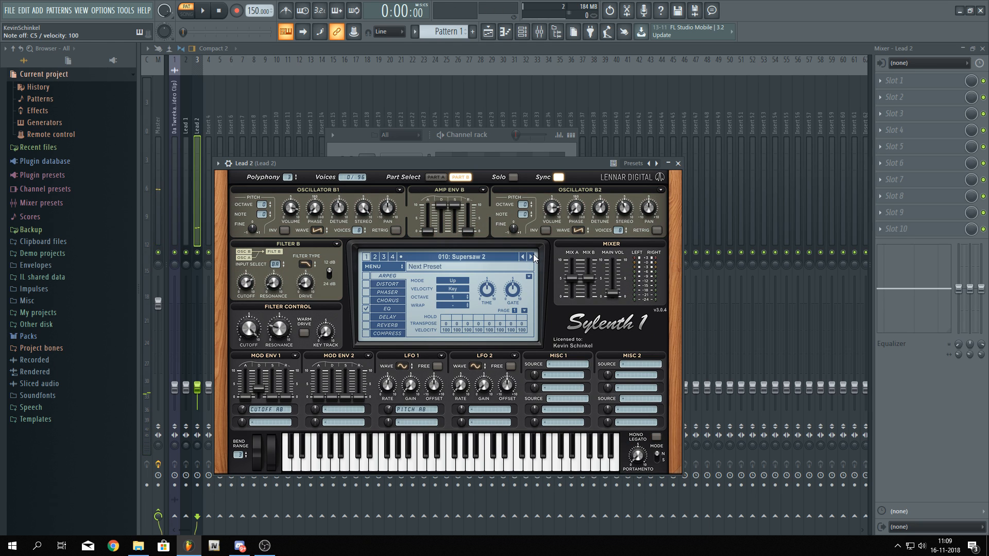
{"action": "left_click", "coordinate": [531, 257]}
{"action": "left_click", "coordinate": [522, 256]}
{"action": "left_click", "coordinate": [522, 256]}
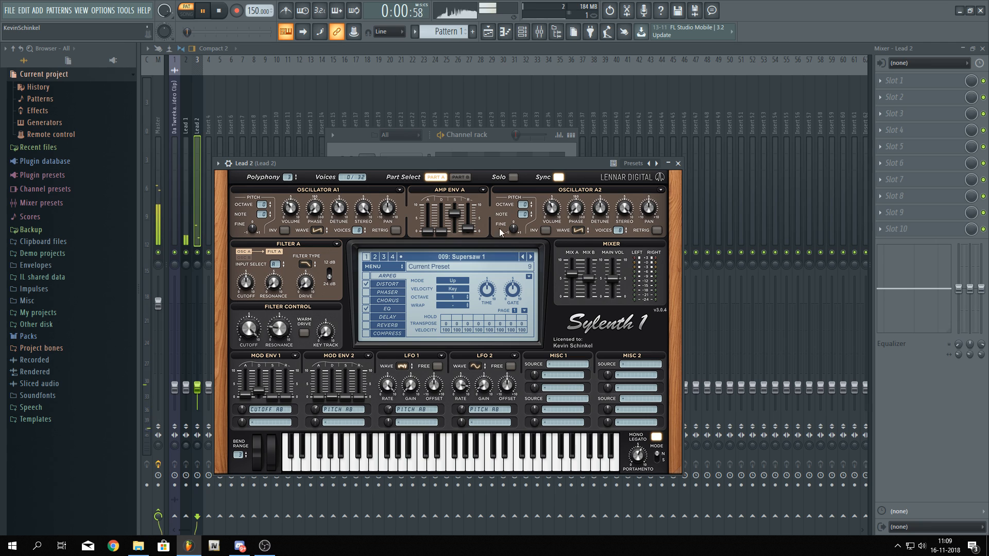
Paste the melody into Lead 2's pattern and play it
{"action": "left_click", "coordinate": [457, 146]}
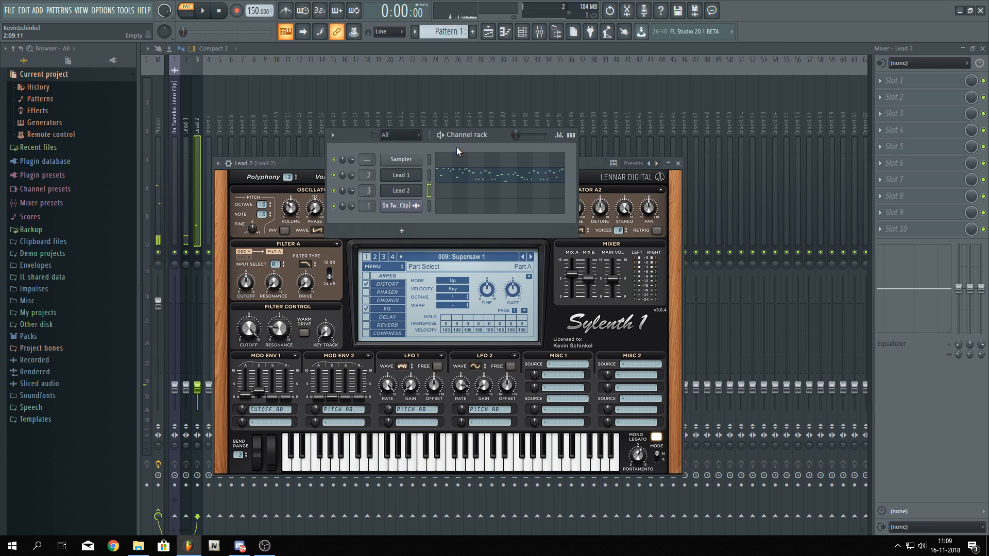
{"action": "left_click", "coordinate": [434, 193]}
{"action": "key", "text": "ctrl+v"}
{"action": "key", "text": "space"}
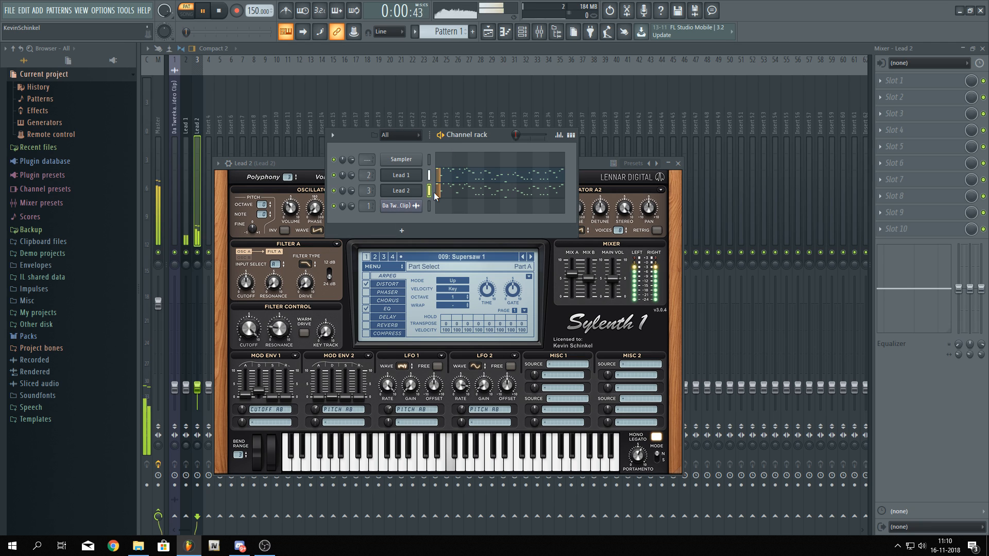
Balance the Lead 1 and Lead 2 mixer faders while listening, then stop playback
{"action": "double_click", "coordinate": [364, 195]}
{"action": "left_click_drag", "start_coordinate": [201, 391], "coordinate": [203, 398]}
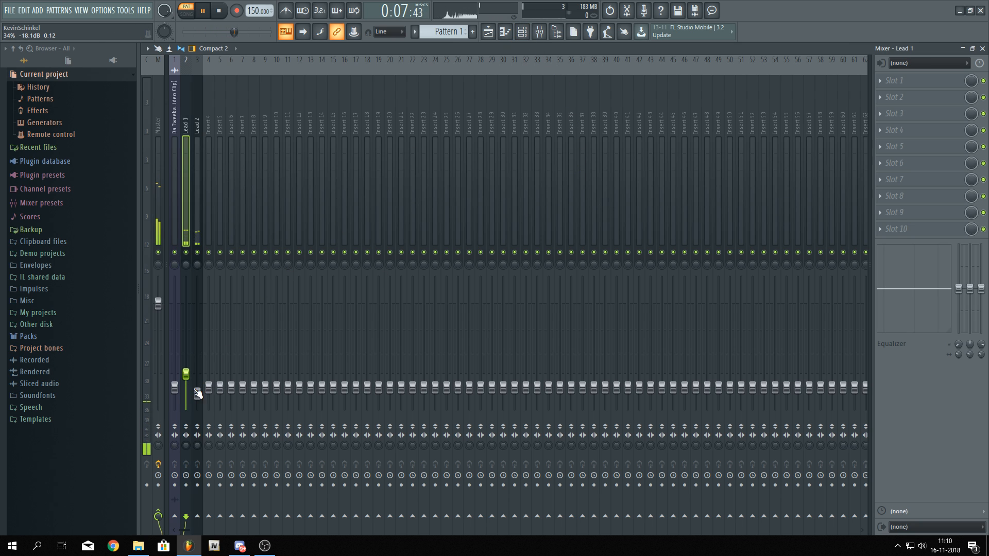
{"action": "left_click_drag", "start_coordinate": [194, 391], "coordinate": [198, 383]}
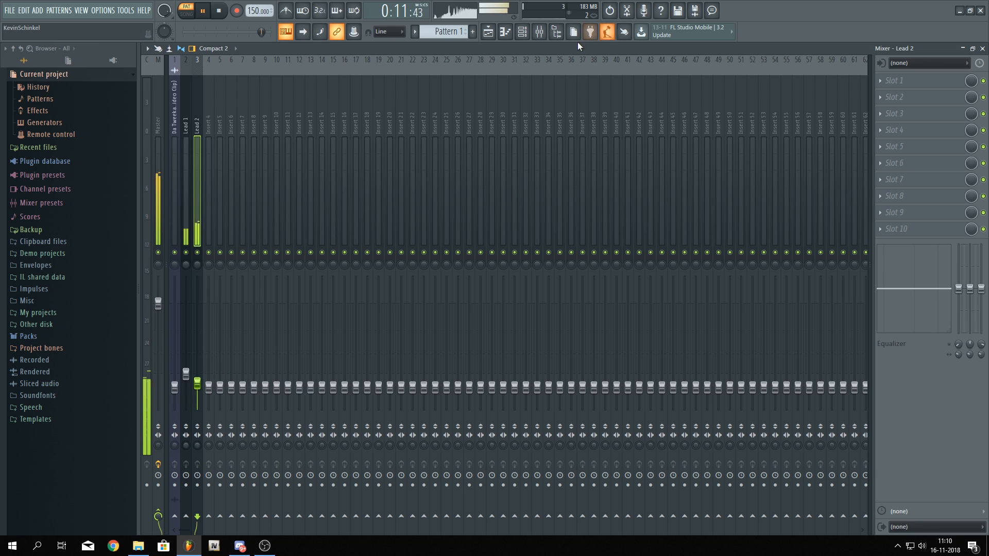
{"action": "key", "text": "space"}
Insert another Sylenth1 channel and move it below Lead 2 in the channel rack
{"action": "left_click", "coordinate": [524, 32]}
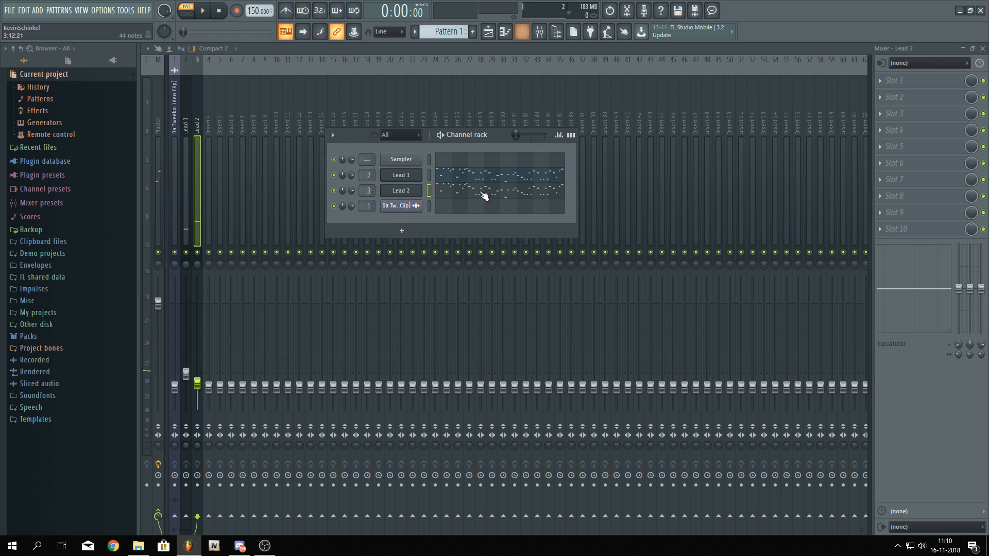
{"action": "right_click", "coordinate": [407, 195]}
{"action": "mouse_move", "coordinate": [473, 261]}
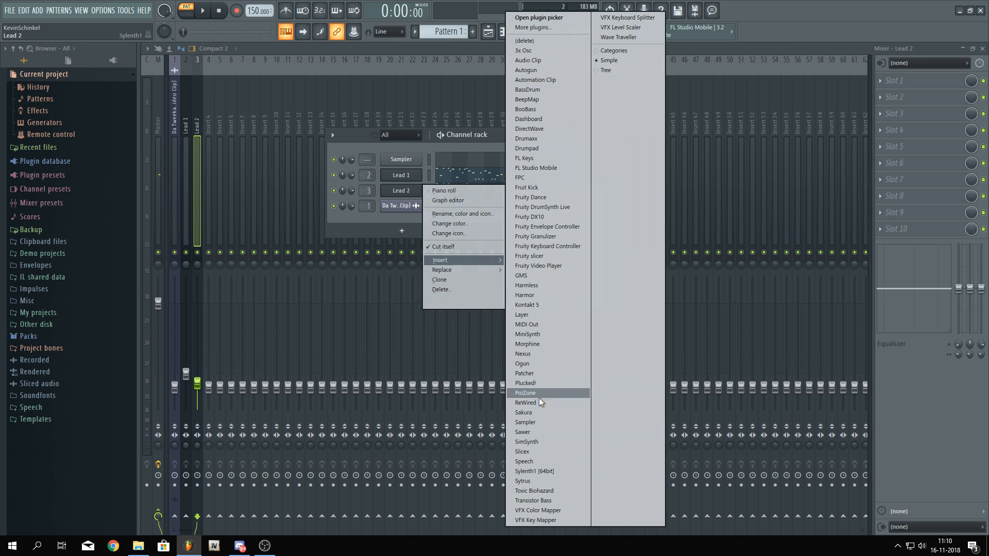
{"action": "left_click", "coordinate": [525, 469]}
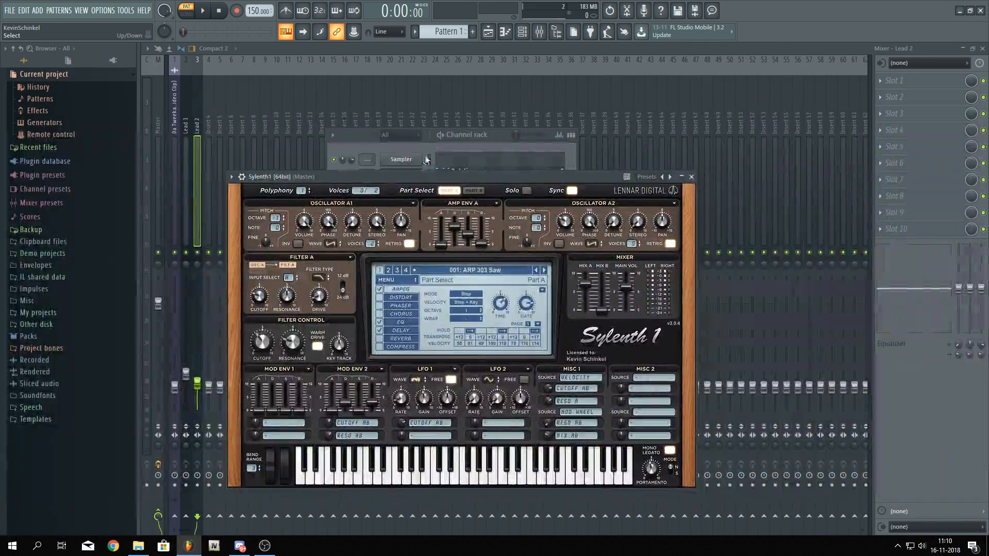
{"action": "left_click_drag", "start_coordinate": [417, 174], "coordinate": [439, 231]}
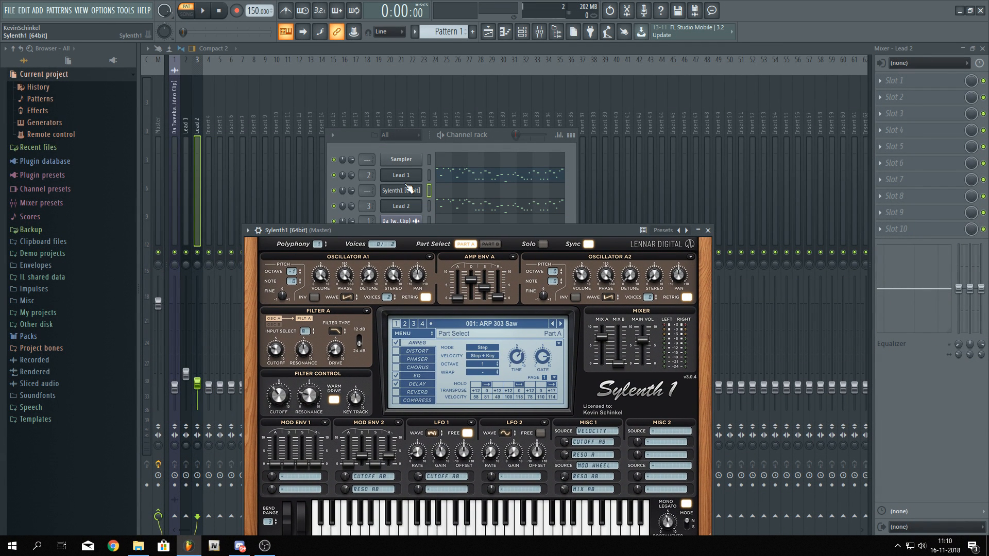
{"action": "left_click_drag", "start_coordinate": [409, 188], "coordinate": [406, 206]}
Rename the new channel to Lead 3 and route it to a new mixer track
{"action": "right_click", "coordinate": [406, 206]}
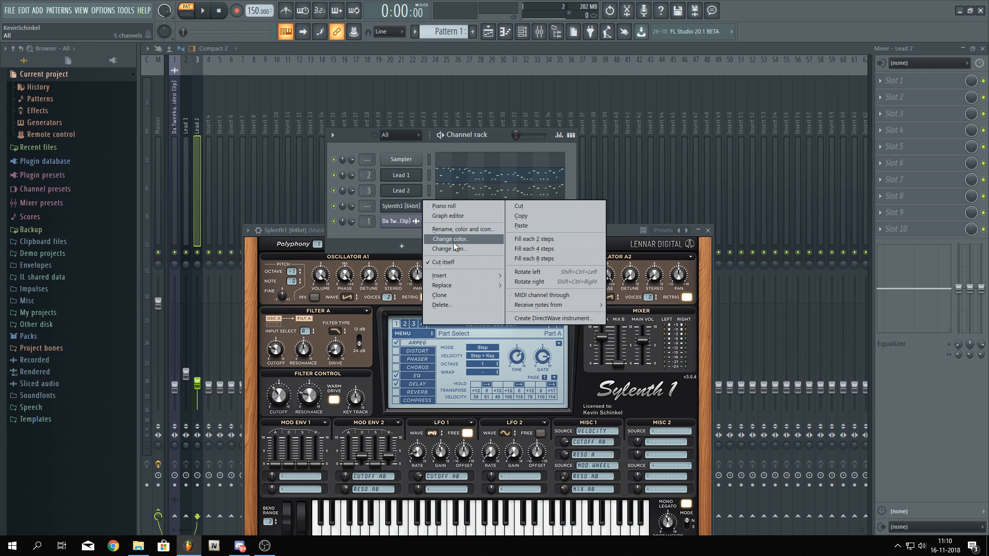
{"action": "left_click", "coordinate": [452, 229]}
{"action": "type", "text": "Le"}
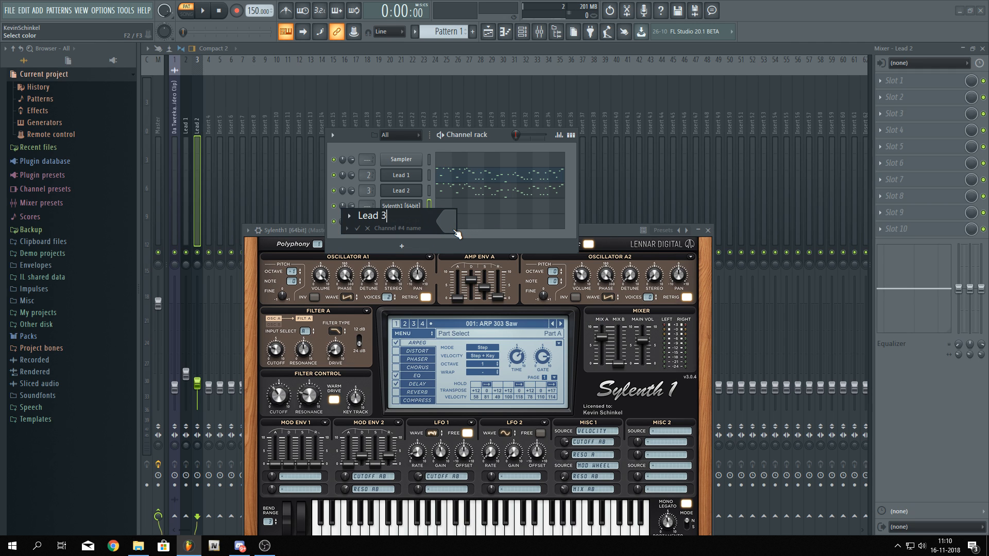
{"action": "type", "text": "ad 3"}
{"action": "key", "text": "Return"}
{"action": "key", "text": "ctrl+l"}
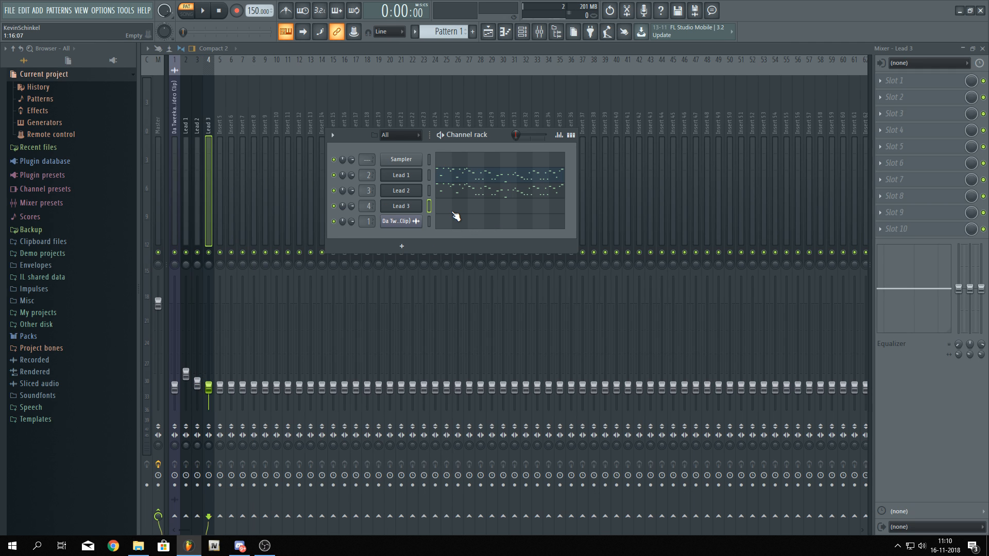
Open Lead 3's Sylenth1 and load the D-Tunez Sylenth1 Bank
{"action": "left_click", "coordinate": [415, 210]}
{"action": "left_click", "coordinate": [416, 334]}
{"action": "mouse_move", "coordinate": [417, 344]}
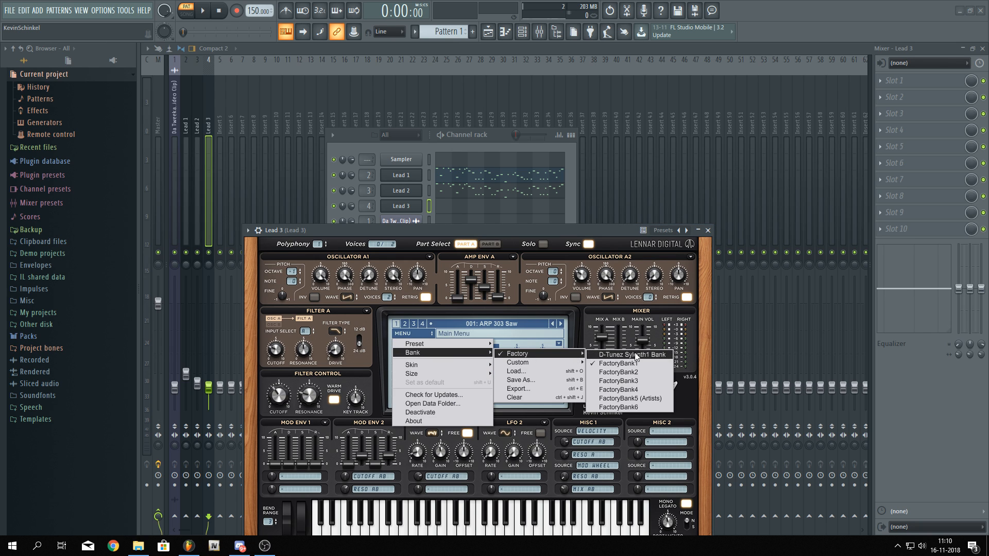
{"action": "left_click", "coordinate": [628, 355]}
Step through Lead 3's presets to select 005: Top Lead 4
{"action": "left_click", "coordinate": [504, 323]}
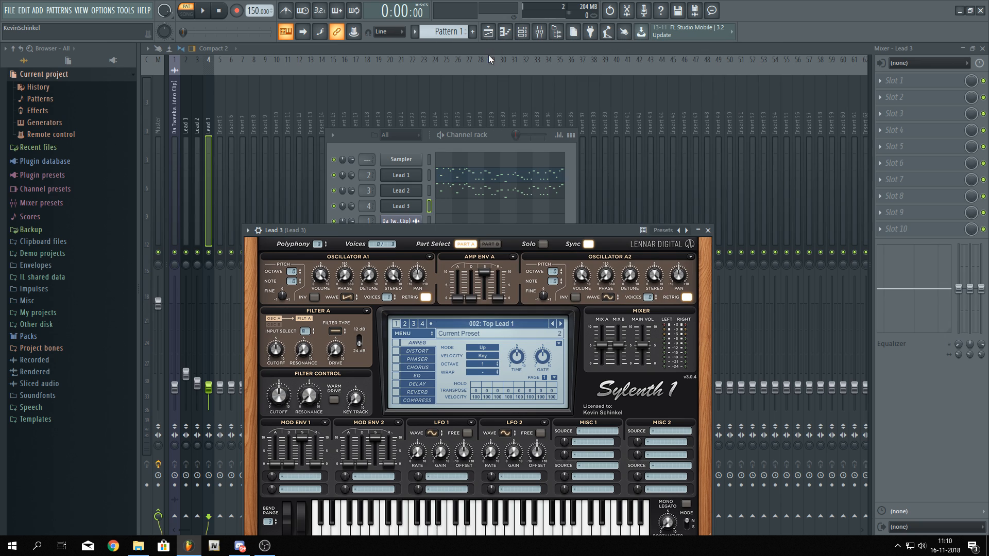
{"action": "left_click", "coordinate": [479, 52]}
{"action": "left_click", "coordinate": [562, 323]}
{"action": "left_click", "coordinate": [561, 323]}
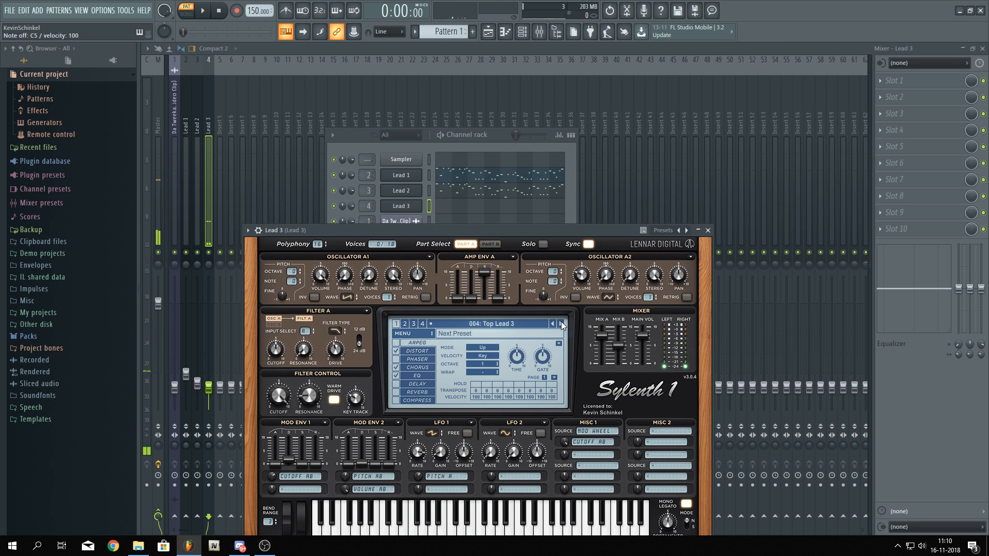
{"action": "left_click", "coordinate": [561, 323]}
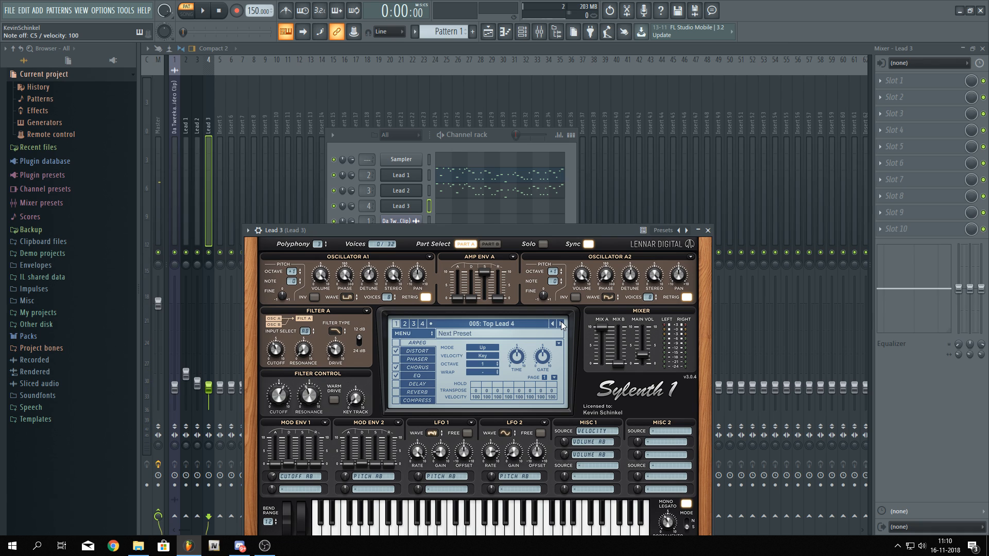
Paste the melody into Lead 3's pattern and play it
{"action": "left_click", "coordinate": [434, 196]}
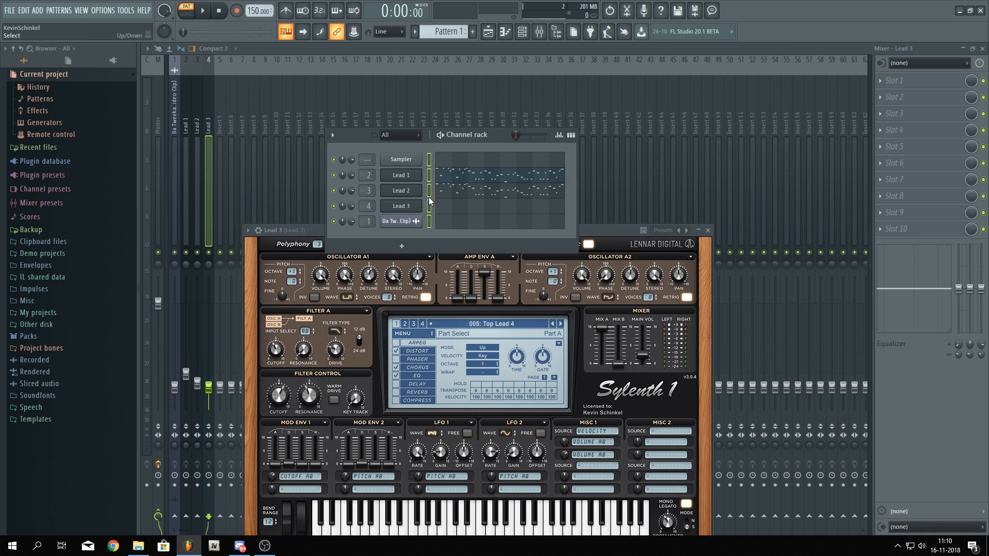
{"action": "left_click", "coordinate": [428, 206]}
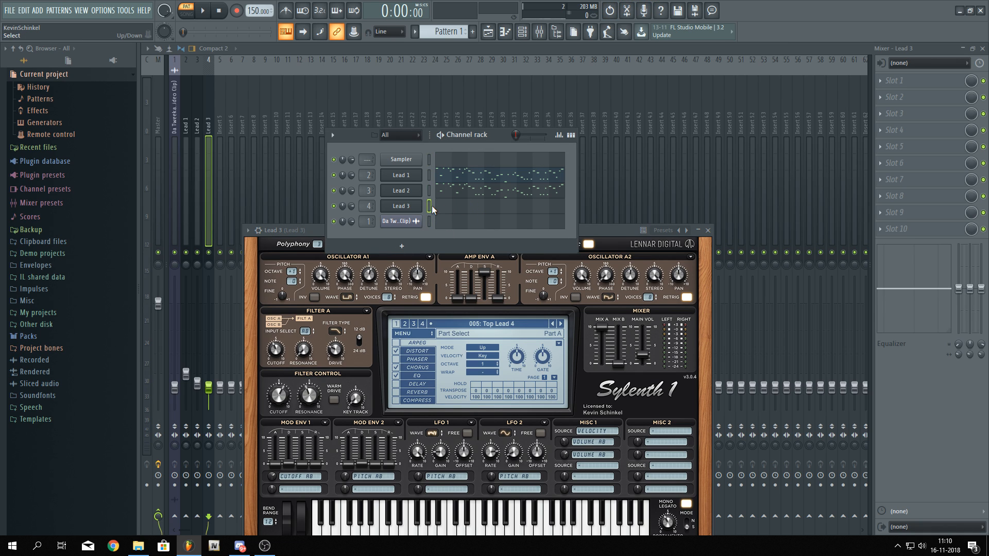
{"action": "key", "text": "ctrl+v"}
{"action": "key", "text": "space"}
{"action": "key", "text": "space"}
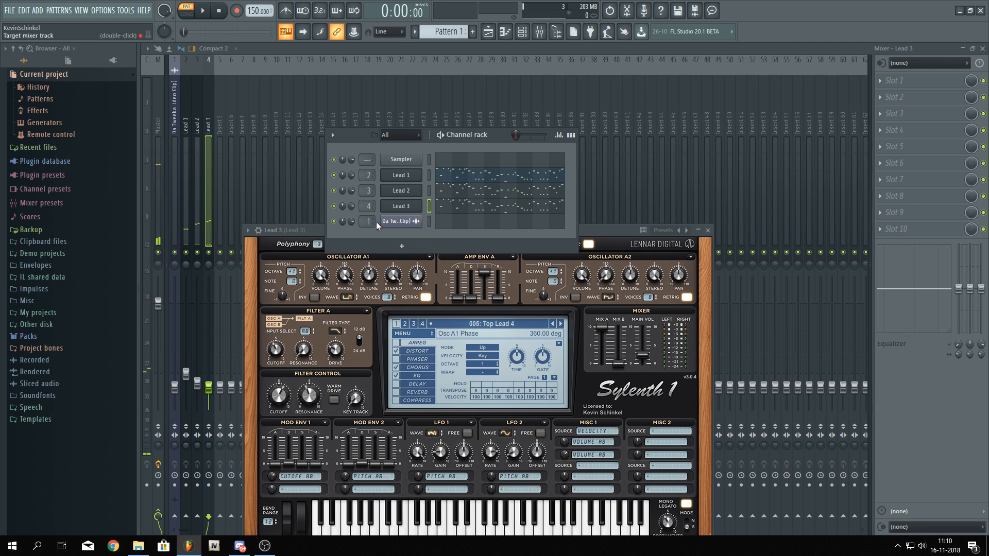
Open Lead 3's Sylenth1, switch to Part B, and play the pattern to audition it
{"action": "left_click", "coordinate": [390, 208]}
{"action": "left_click", "coordinate": [390, 208]}
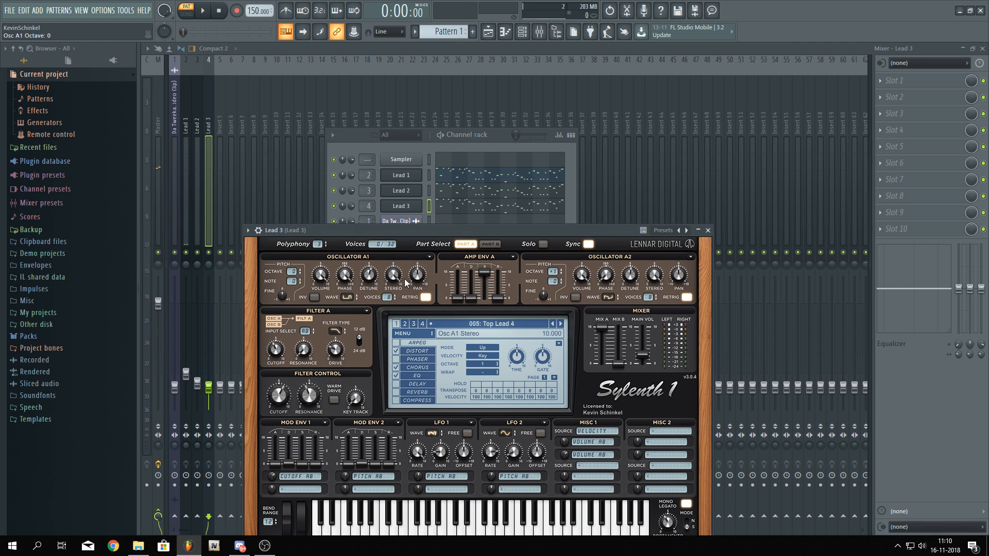
{"action": "left_click", "coordinate": [491, 246]}
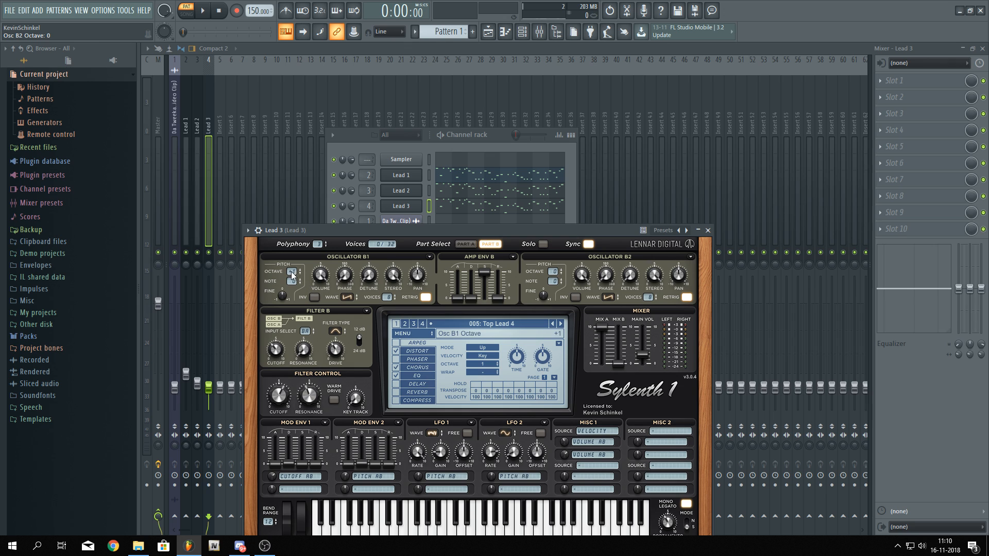
{"action": "key", "text": "space"}
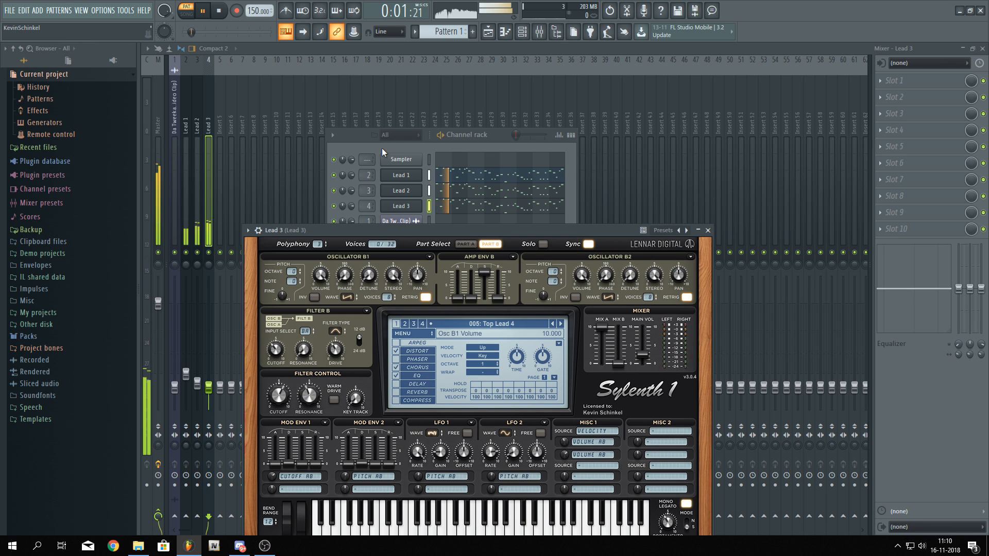
Reset Lead 3's channel volume to its default
{"action": "left_click", "coordinate": [352, 208]}
{"action": "right_click", "coordinate": [353, 208]}
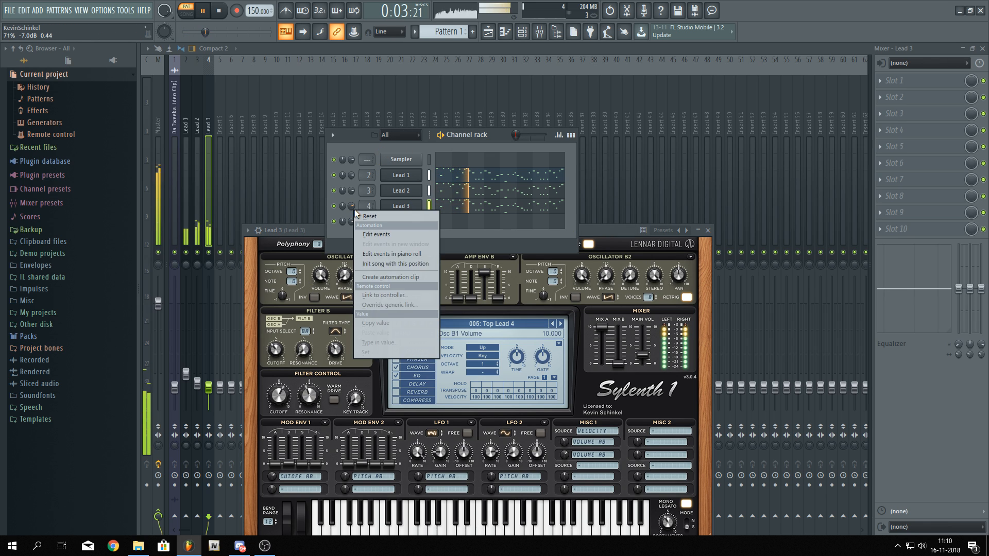
{"action": "left_click", "coordinate": [361, 214]}
Lower Lead 3's mixer fader slightly and stop playback
{"action": "key", "text": "F9"}
{"action": "left_click_drag", "start_coordinate": [209, 387], "coordinate": [209, 390]}
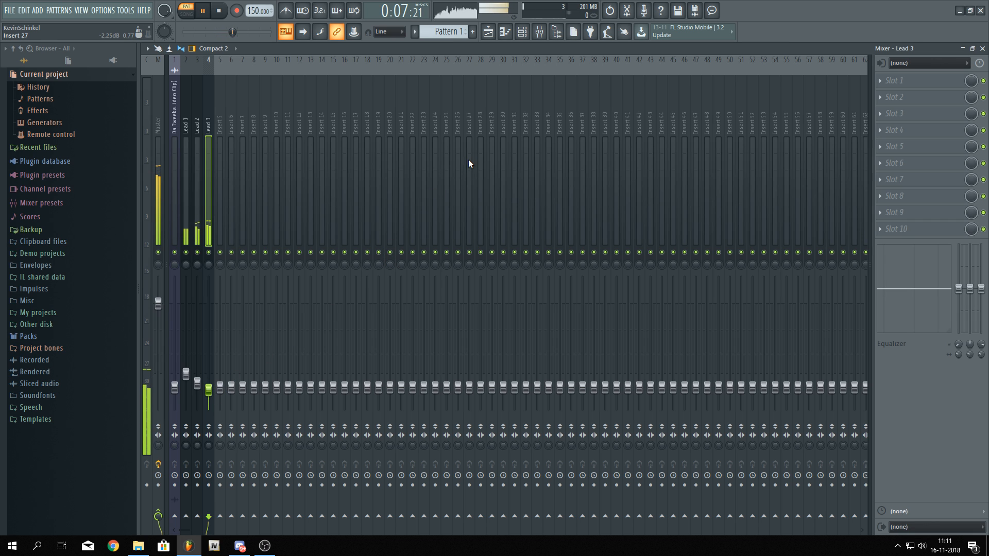
{"action": "left_click", "coordinate": [522, 32]}
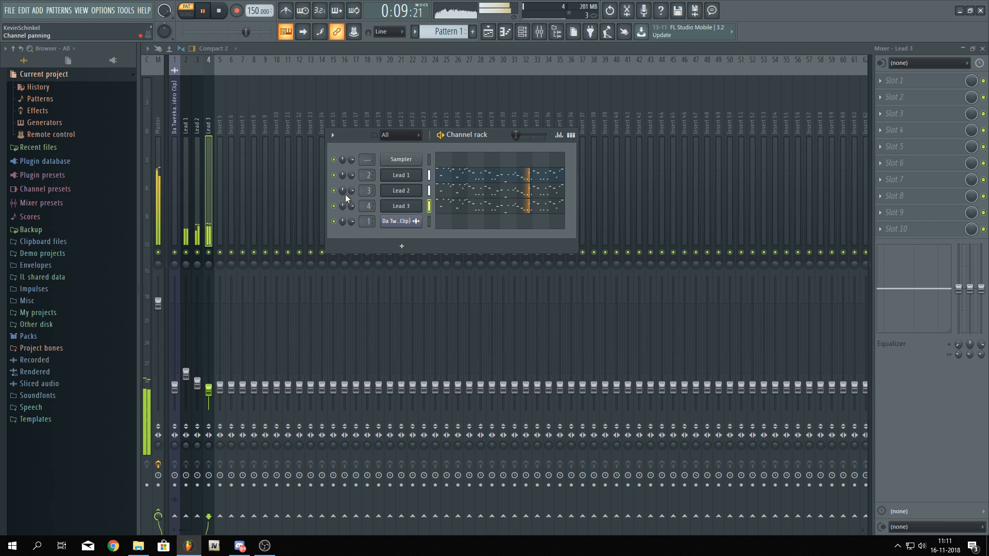
{"action": "key", "text": "space"}
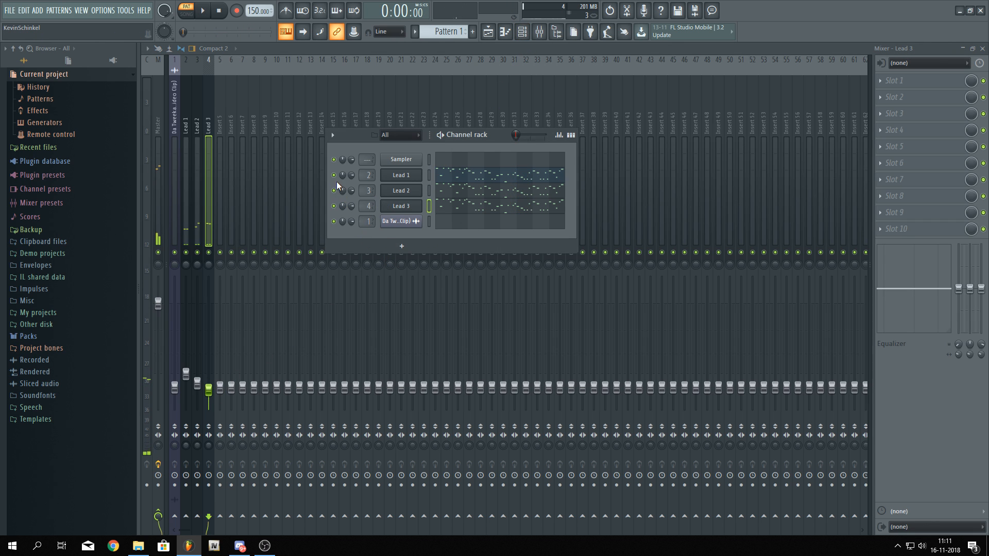
Open Lead 1's Sylenth1 window and play a few test notes
{"action": "left_click", "coordinate": [403, 173]}
{"action": "left_click_drag", "start_coordinate": [450, 140], "coordinate": [520, 39]}
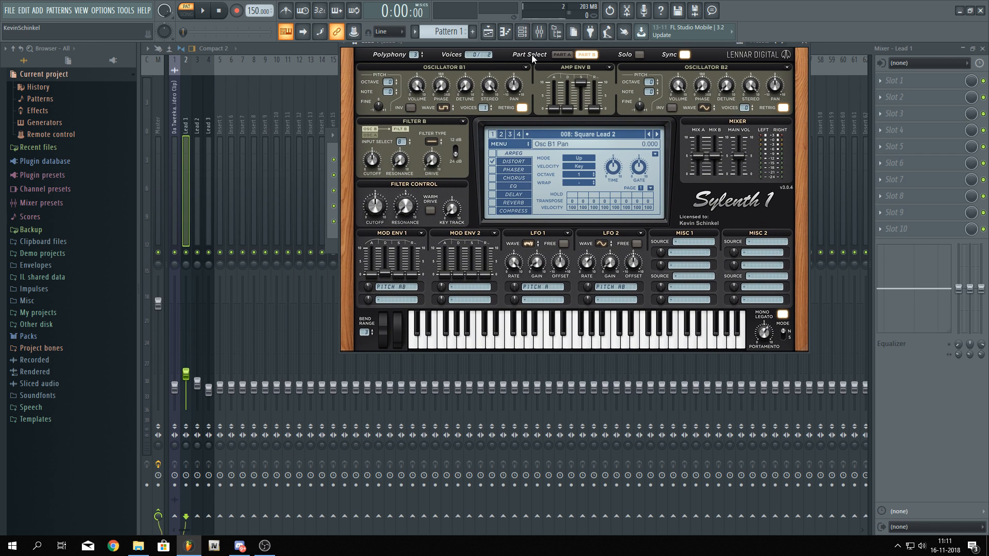
{"action": "left_click_drag", "start_coordinate": [537, 42], "coordinate": [475, 106]}
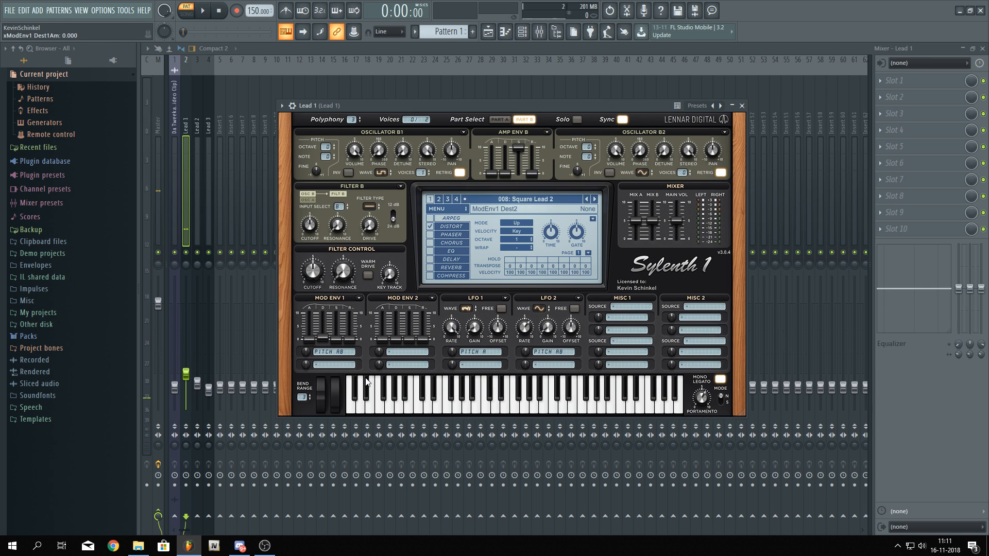
{"action": "key", "text": "z"}
{"action": "key", "text": "z"}
{"action": "key", "text": "z"}
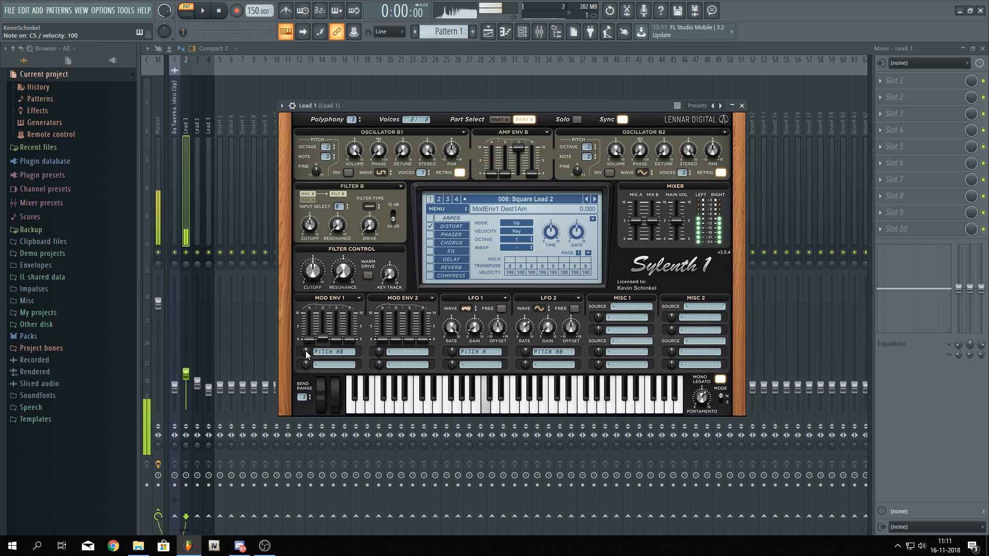
Adjust Lead 1's Mod Env 1 pitch amount, decay and sustain while auditioning notes
{"action": "left_click_drag", "start_coordinate": [305, 351], "coordinate": [292, 390]}
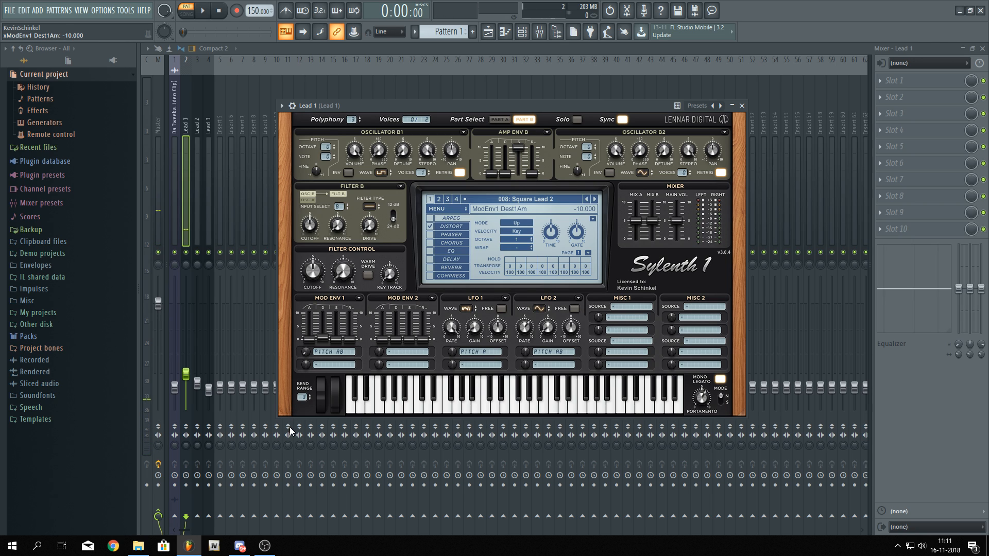
{"action": "key", "text": "z"}
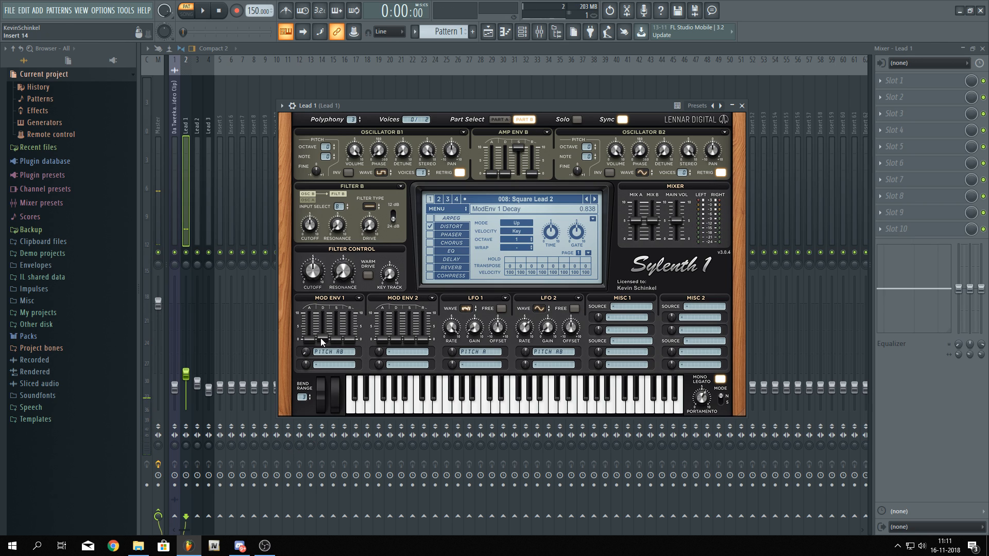
{"action": "key", "text": "z"}
{"action": "left_click_drag", "start_coordinate": [328, 335], "coordinate": [329, 318]}
{"action": "key", "text": "z"}
{"action": "key", "text": "z"}
{"action": "key", "text": "z"}
{"action": "key", "text": "z"}
{"action": "left_click_drag", "start_coordinate": [335, 301], "coordinate": [338, 308]}
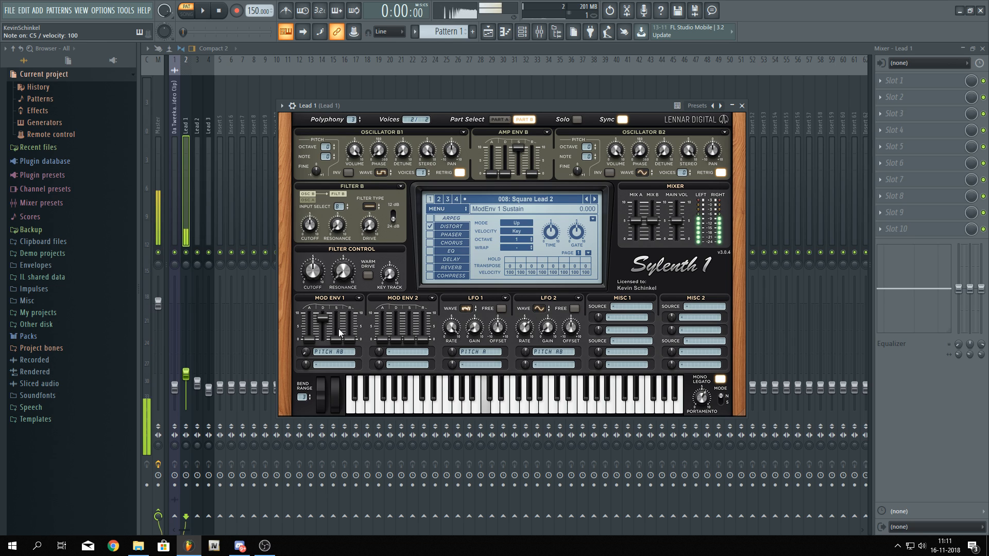
Set Lead 1's Mod Env 1 pitch amount to -1.933 and audition the sound
{"action": "left_click_drag", "start_coordinate": [330, 318], "coordinate": [325, 337]}
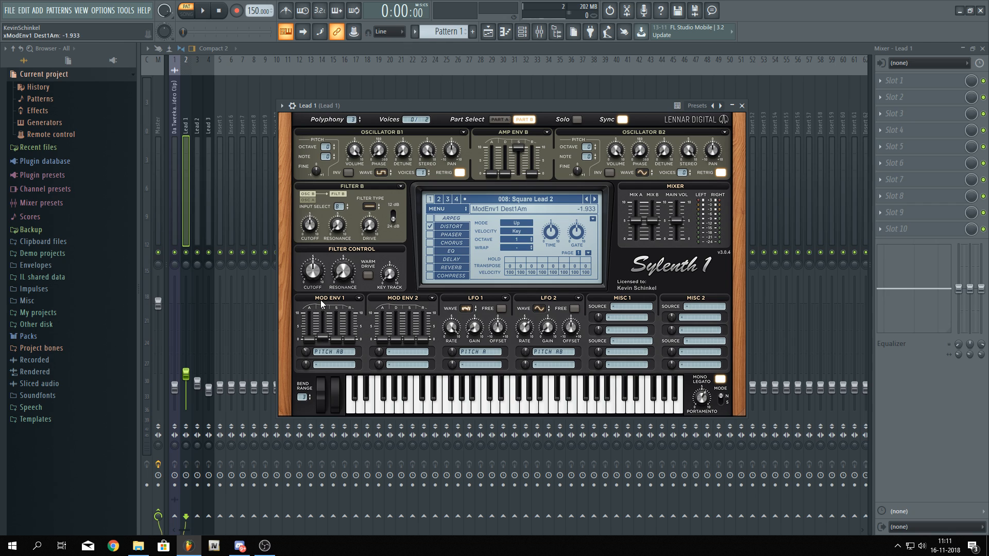
{"action": "key", "text": "q"}
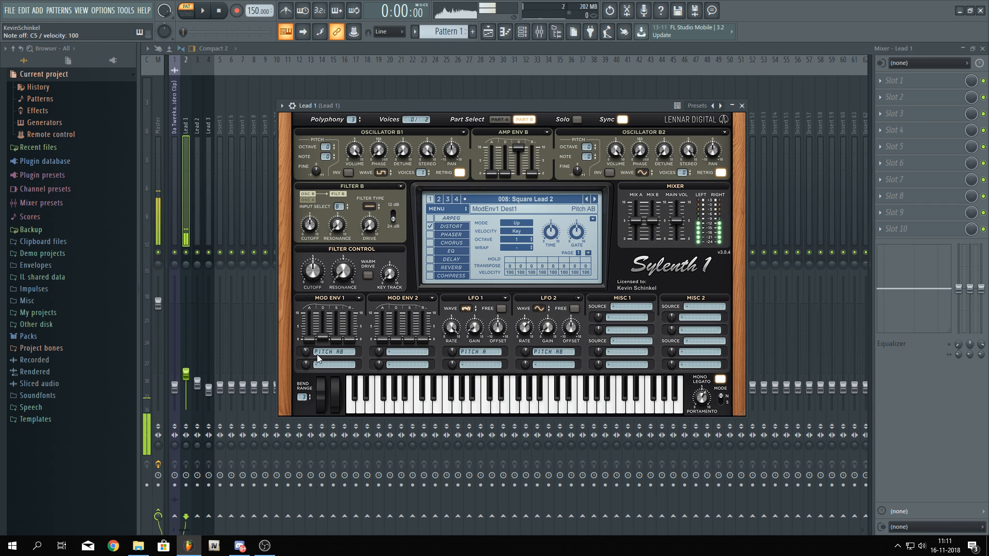
{"action": "key", "text": "q"}
{"action": "key", "text": "q"}
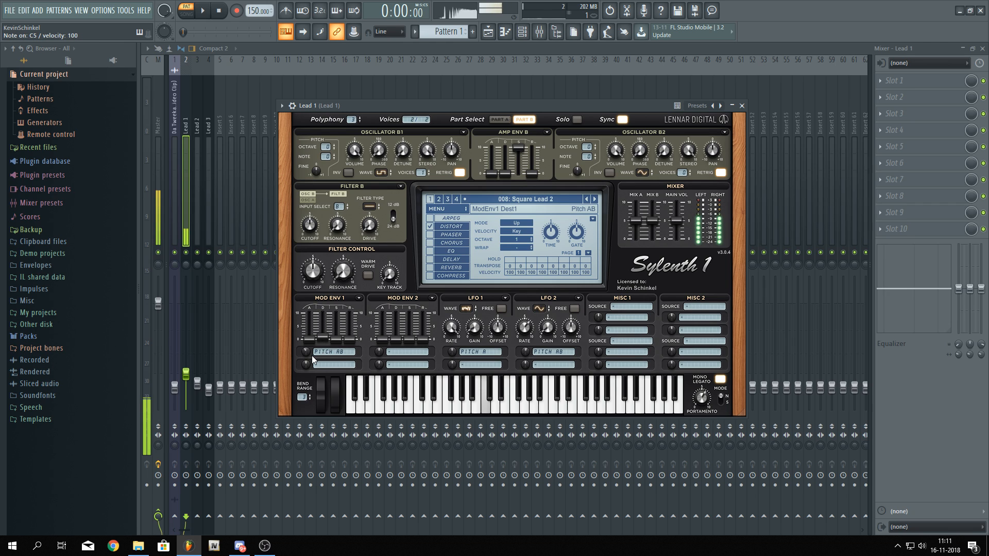
Open Lead 2's Sylenth1 and raise its Mod Env 2 decay to about 1.247, auditioning notes
{"action": "left_click", "coordinate": [522, 32]}
{"action": "left_click", "coordinate": [396, 191]}
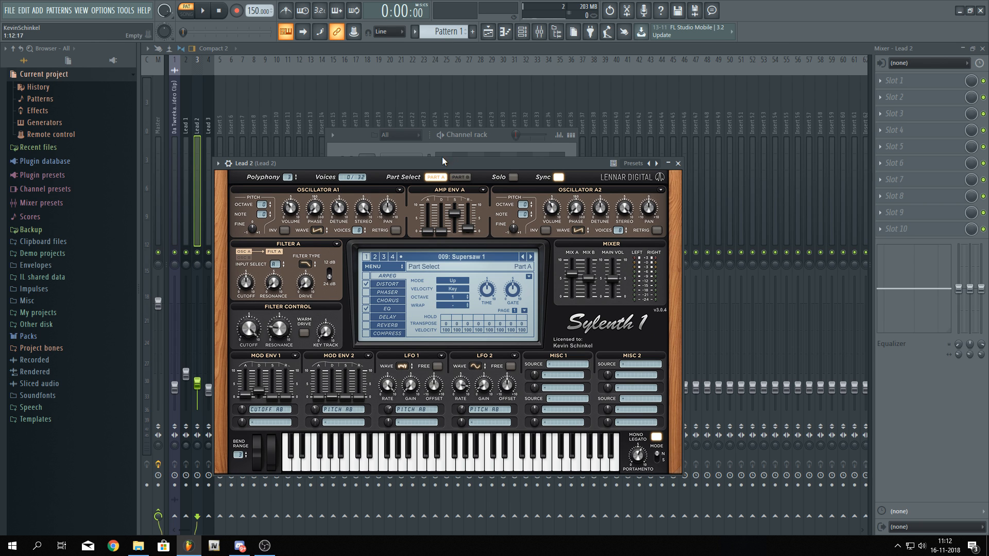
{"action": "left_click_drag", "start_coordinate": [421, 161], "coordinate": [455, 141]}
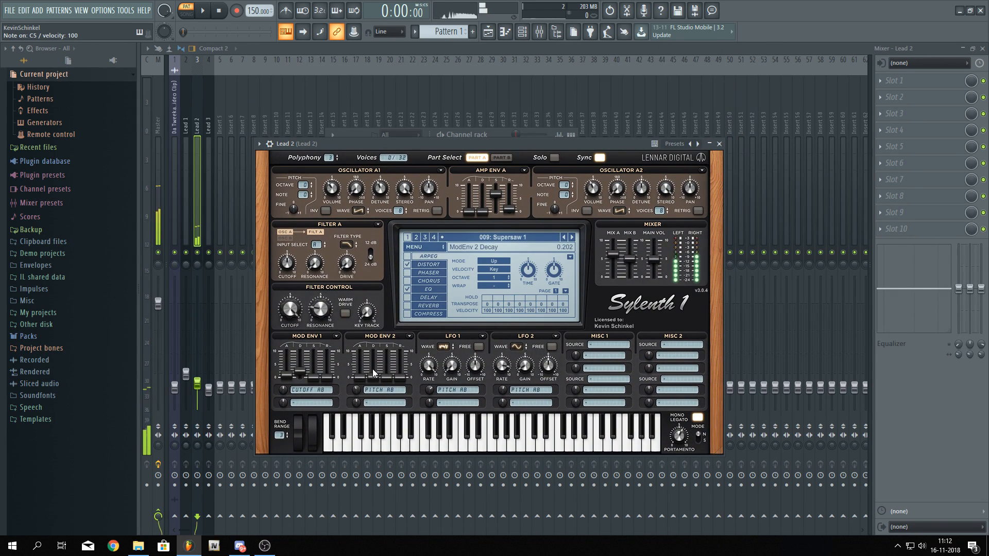
{"action": "key", "text": "q"}
{"action": "key", "text": "q"}
{"action": "key", "text": "q"}
{"action": "mouse_move", "coordinate": [383, 368]}
{"action": "left_mouse_down"}
{"action": "mouse_move", "coordinate": [373, 370]}
{"action": "mouse_move", "coordinate": [378, 362]}
{"action": "left_mouse_up"}
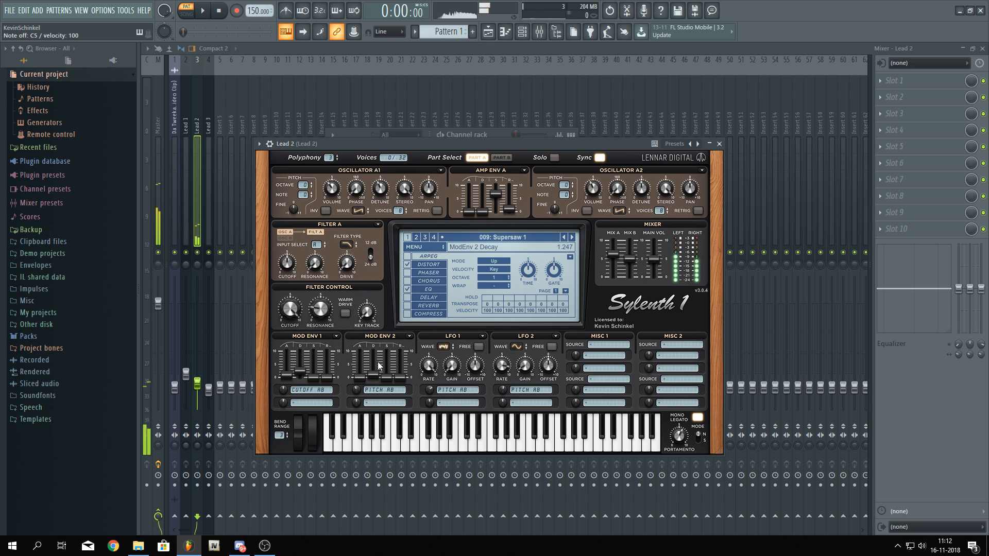
{"action": "key", "text": "q"}
Open Lead 3's Sylenth1 and set its Mod Env 2 decay to about 1.460 while the pattern plays
{"action": "key", "text": "space"}
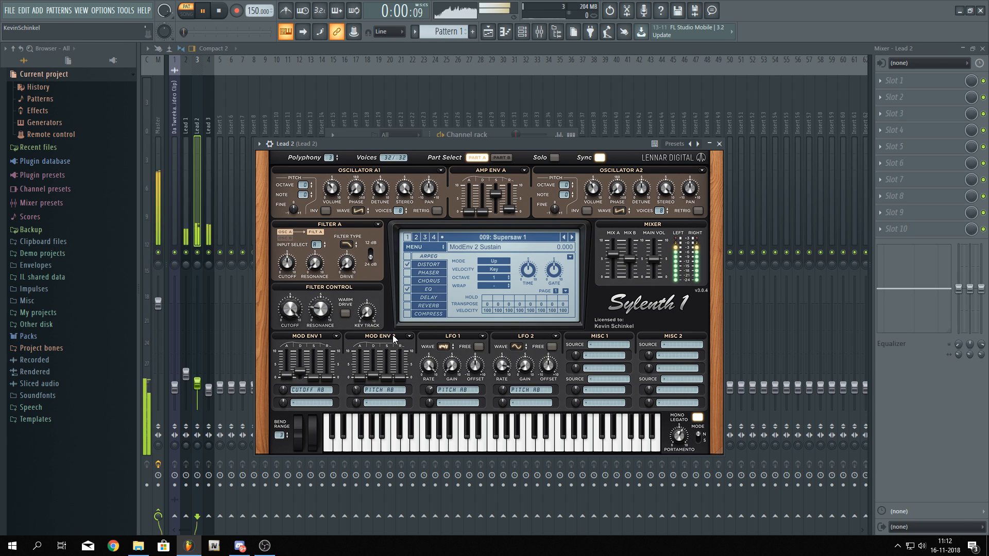
{"action": "left_click", "coordinate": [495, 133]}
{"action": "left_click", "coordinate": [401, 205]}
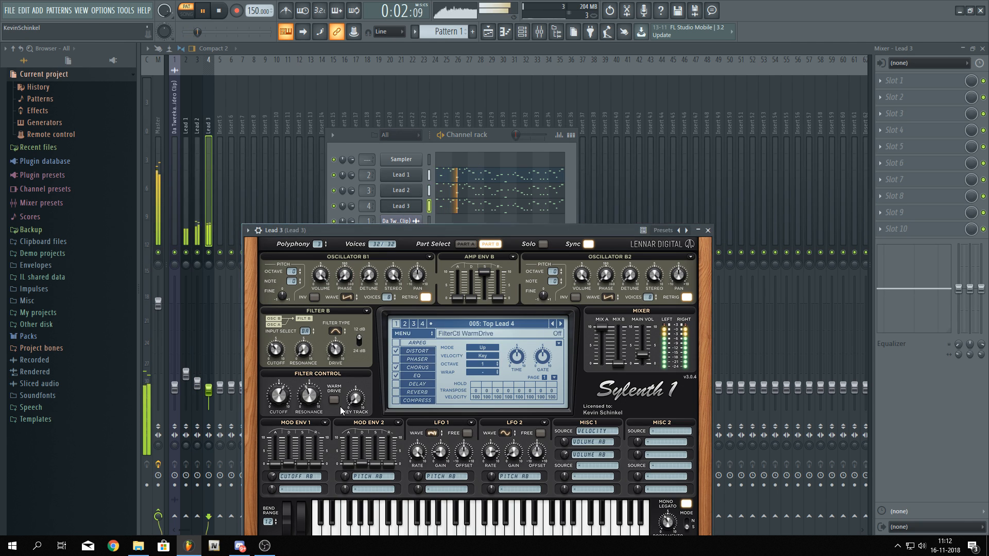
{"action": "left_click_drag", "start_coordinate": [361, 464], "coordinate": [345, 496]}
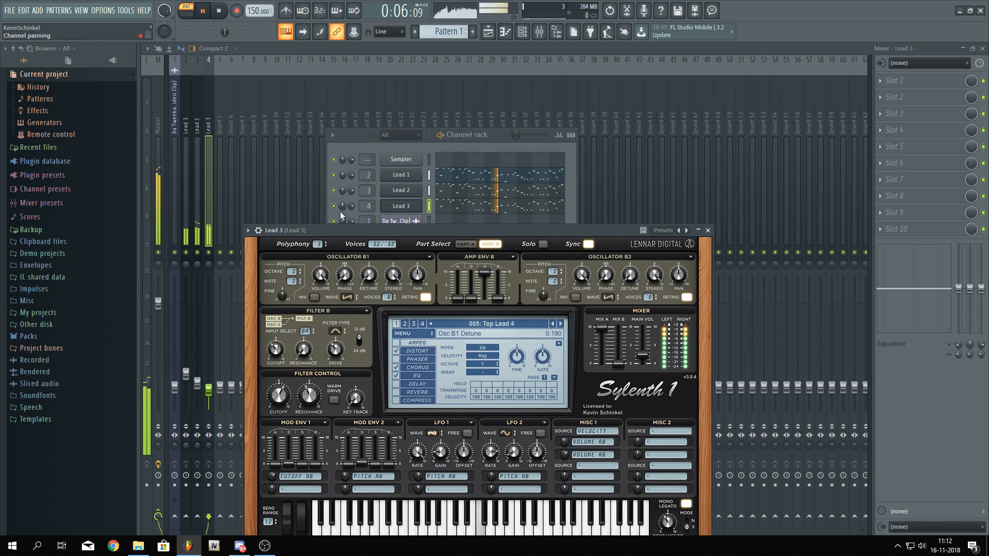
{"action": "left_click", "coordinate": [367, 208]}
{"action": "left_click", "coordinate": [364, 455]}
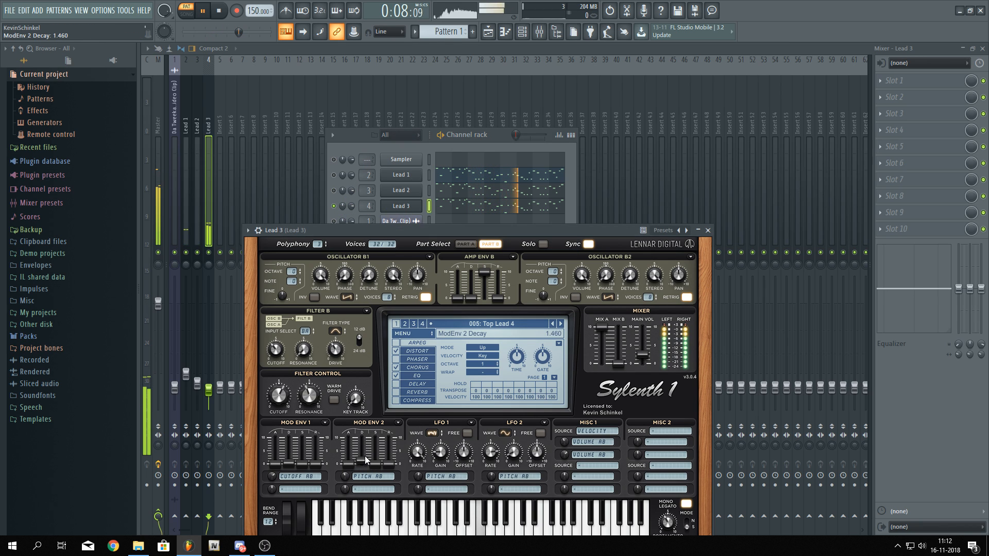
{"action": "mouse_move", "coordinate": [361, 469]}
{"action": "left_mouse_down"}
{"action": "mouse_move", "coordinate": [339, 482]}
{"action": "mouse_move", "coordinate": [362, 462]}
{"action": "left_mouse_up"}
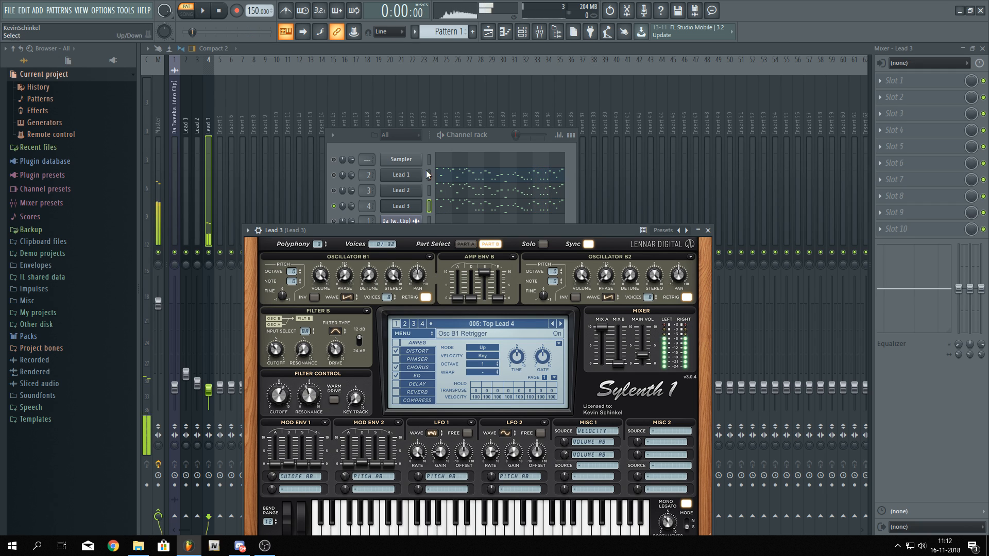
{"action": "key", "text": "space"}
Open the Lead 1, Lead 2 and Lead 3 Sylenth1 windows in turn and play the pattern to compare
{"action": "left_click", "coordinate": [396, 175]}
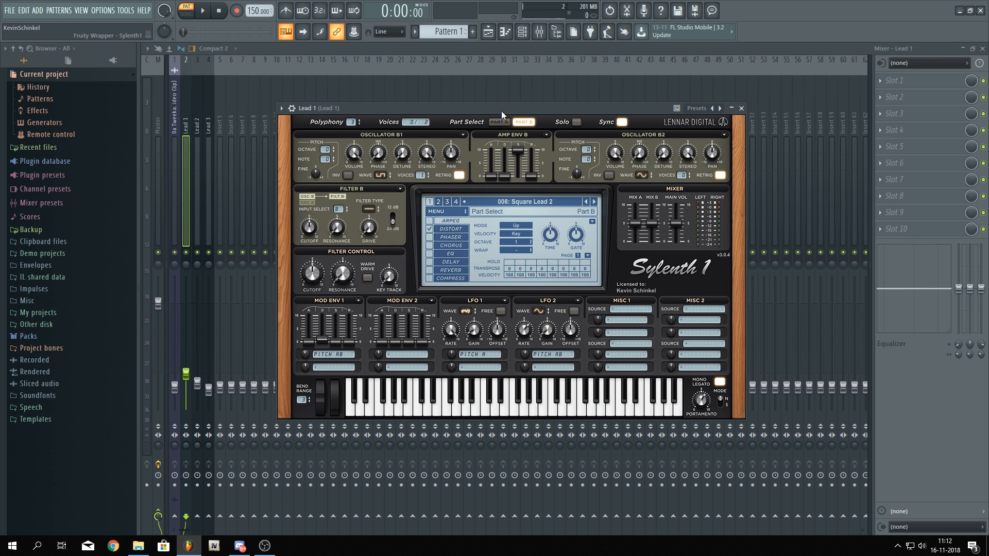
{"action": "left_click_drag", "start_coordinate": [502, 108], "coordinate": [469, 279]}
{"action": "left_click", "coordinate": [410, 196]}
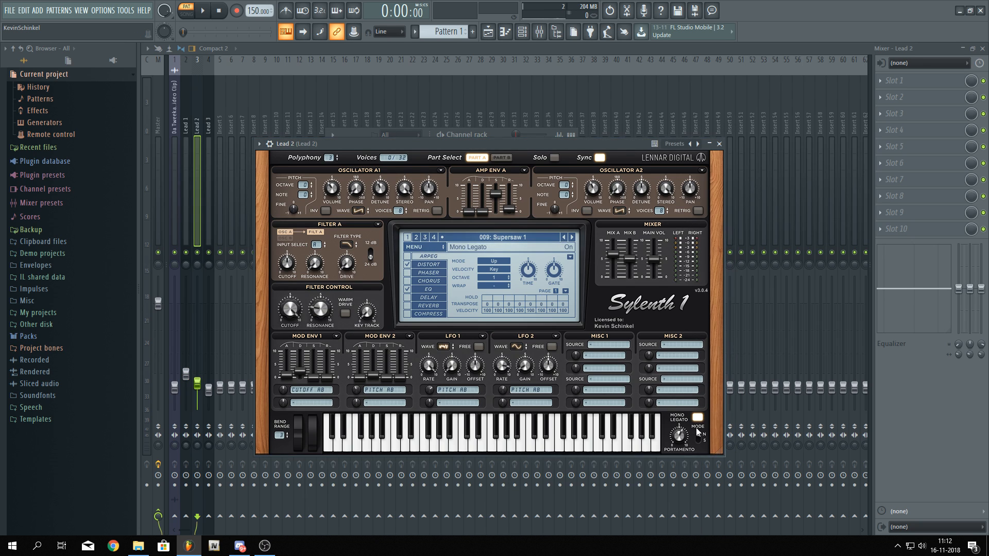
{"action": "left_click_drag", "start_coordinate": [476, 147], "coordinate": [448, 263]}
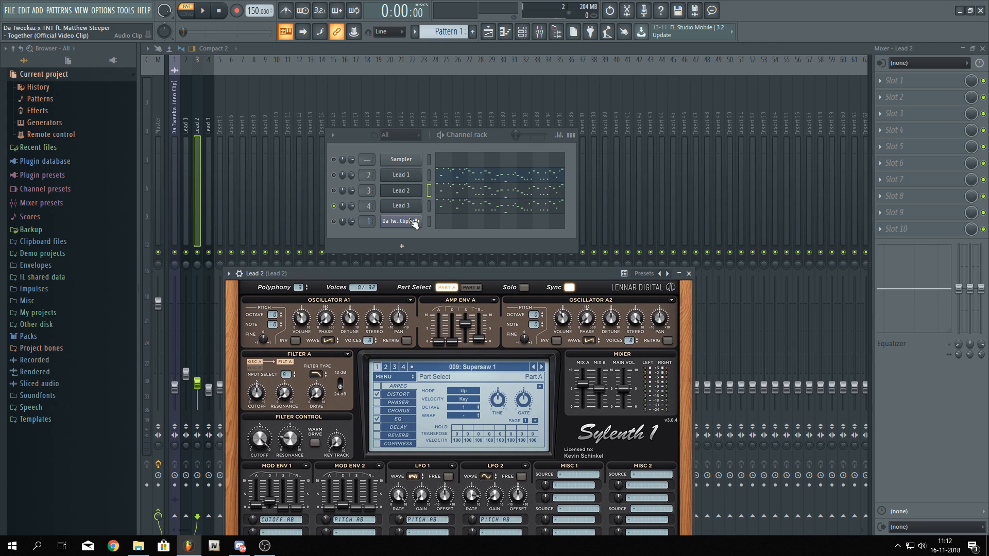
{"action": "left_click", "coordinate": [401, 206]}
{"action": "left_click", "coordinate": [686, 528]}
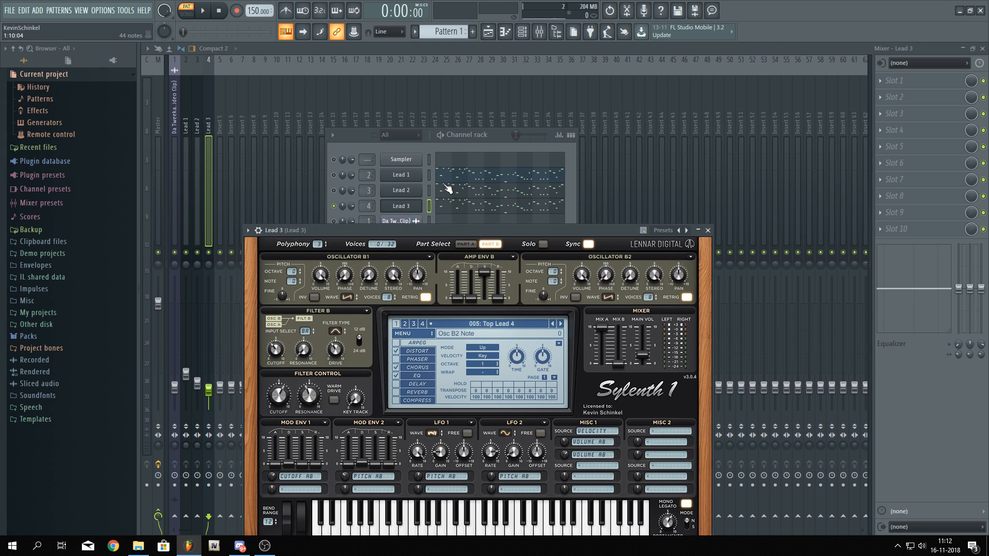
{"action": "left_click", "coordinate": [418, 145]}
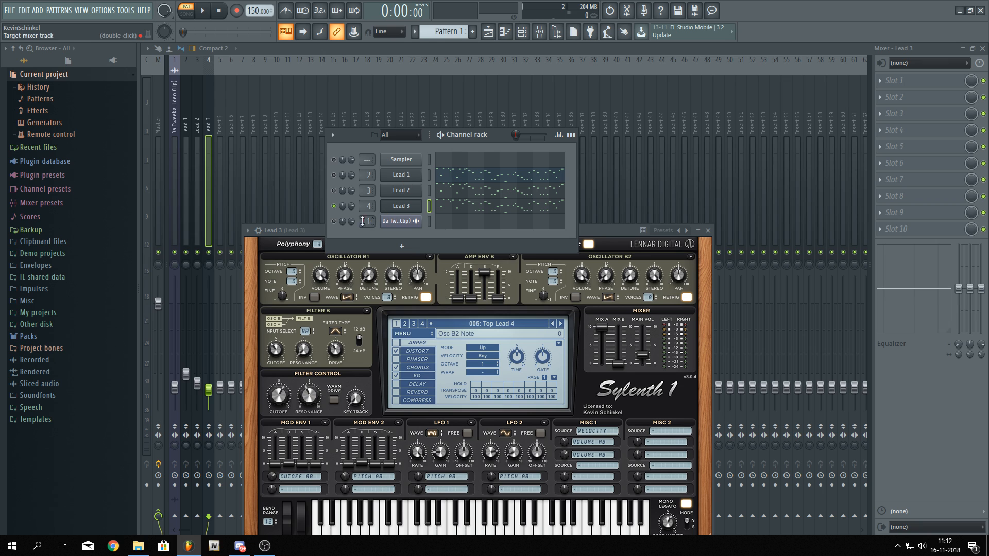
{"action": "key", "text": "space"}
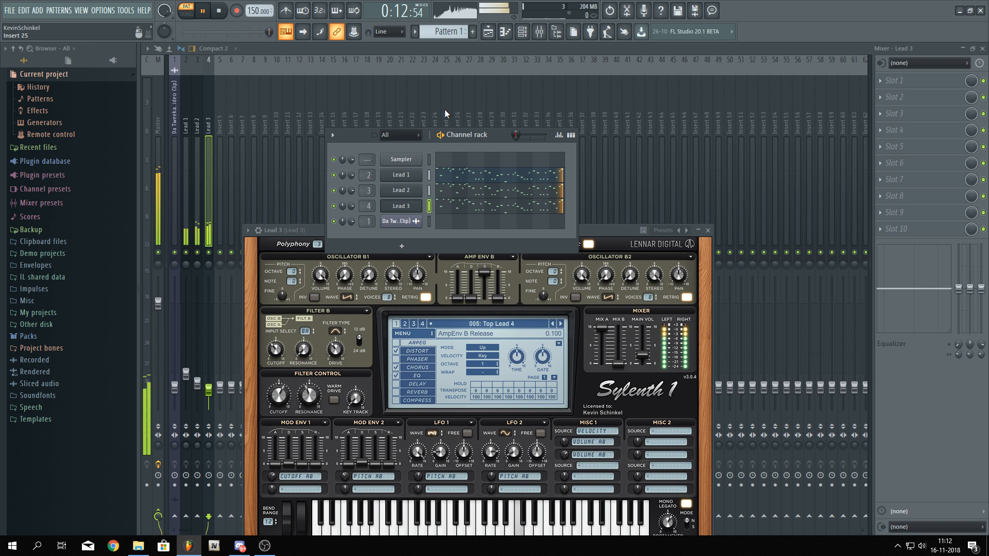
{"action": "key", "text": "space"}
Insert FabFilter Pro-Q 2 on the original song clip's mixer track
{"action": "left_click", "coordinate": [487, 31]}
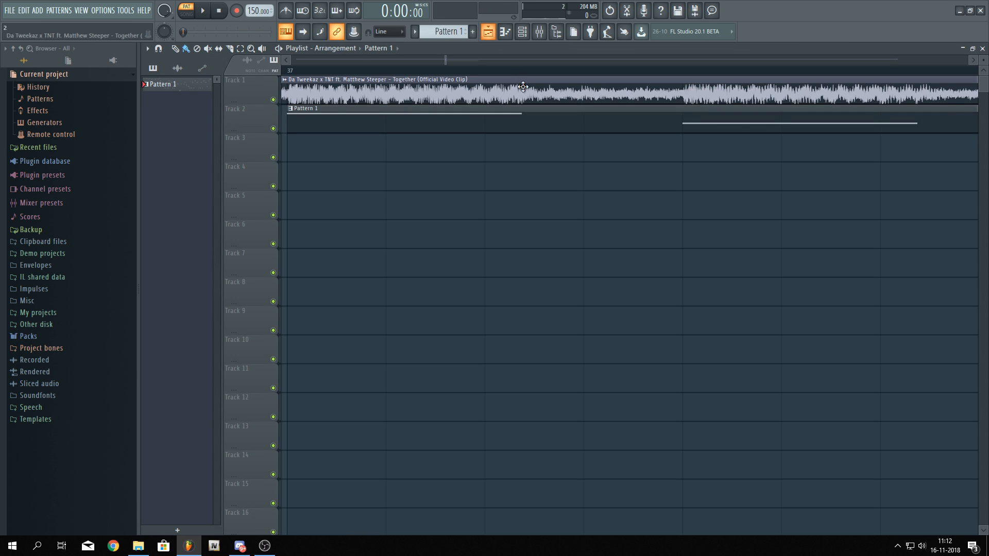
{"action": "scroll", "coordinate": [569, 227], "scroll_direction": "right", "scroll_amount": 3}
{"action": "scroll", "coordinate": [489, 245], "scroll_direction": "down", "scroll_amount": 1}
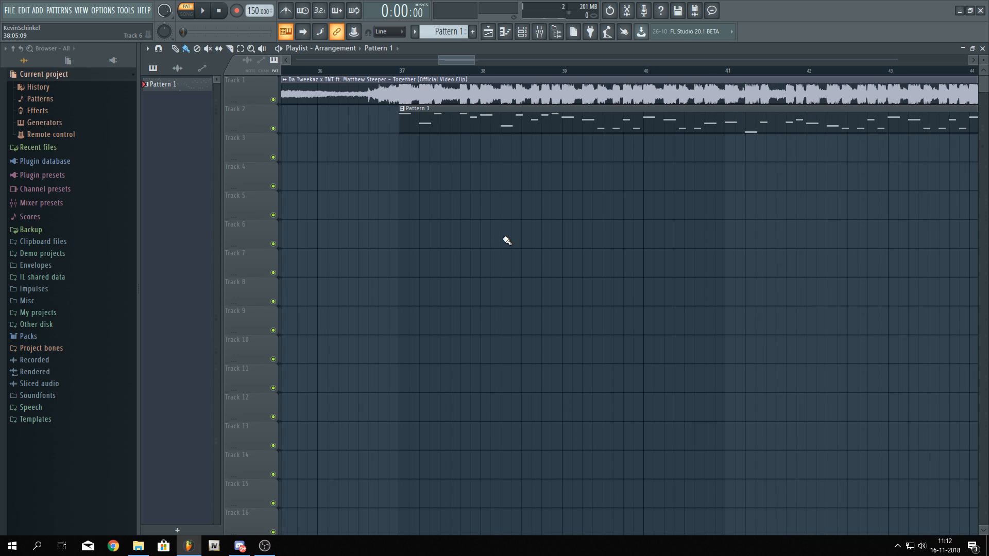
{"action": "double_click", "coordinate": [407, 93]}
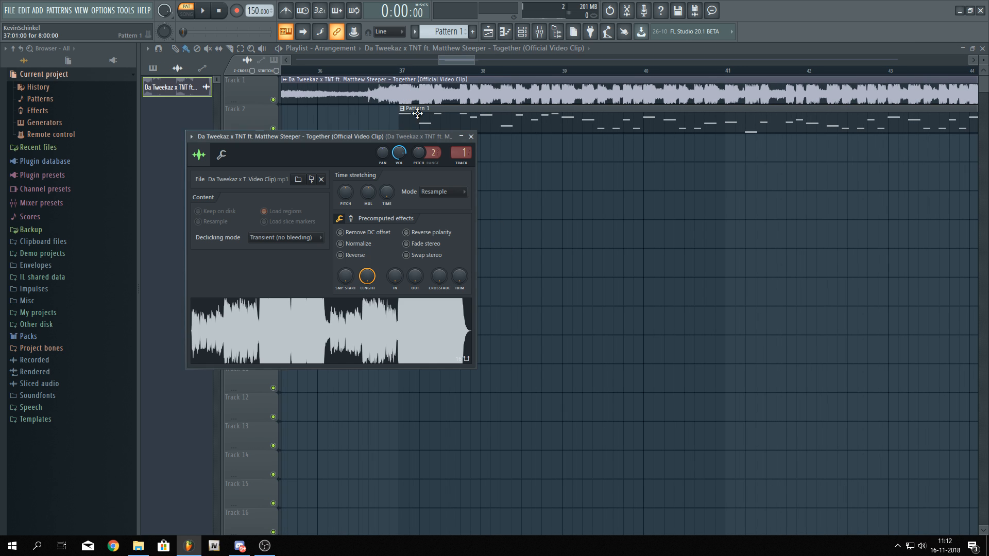
{"action": "double_click", "coordinate": [460, 153]}
{"action": "left_click", "coordinate": [913, 86]}
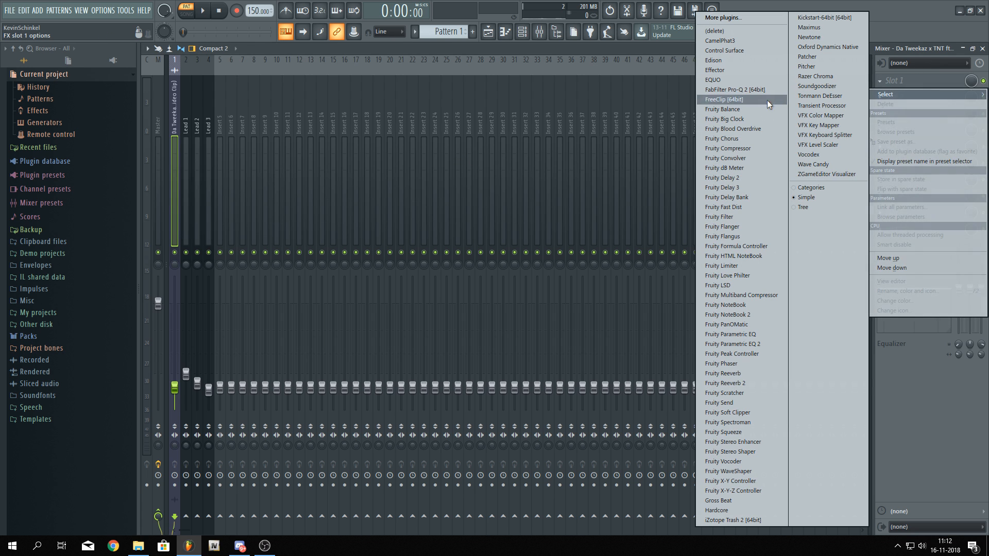
{"action": "left_click", "coordinate": [759, 90]}
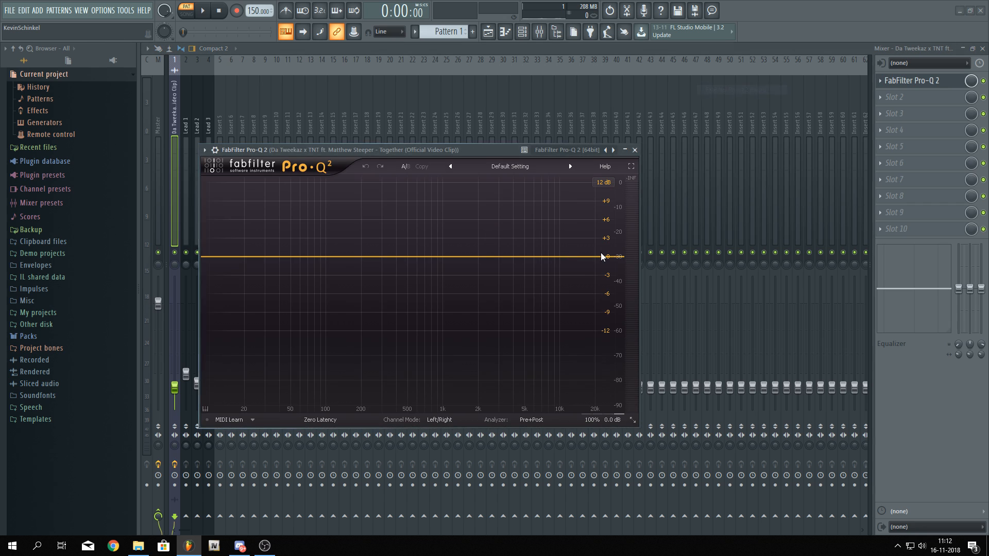
Add a 96 dB/oct high-cut band in Pro-Q 2 and set it to about 82 Hz
{"action": "left_click", "coordinate": [601, 257]}
{"action": "scroll", "coordinate": [602, 257], "scroll_direction": "up", "scroll_amount": 3}
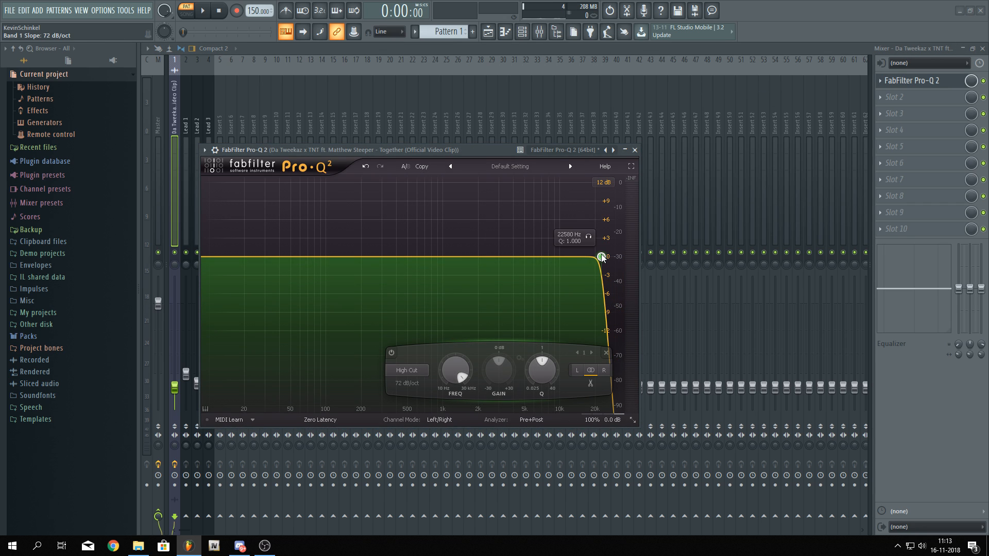
{"action": "left_click_drag", "start_coordinate": [601, 257], "coordinate": [316, 256]}
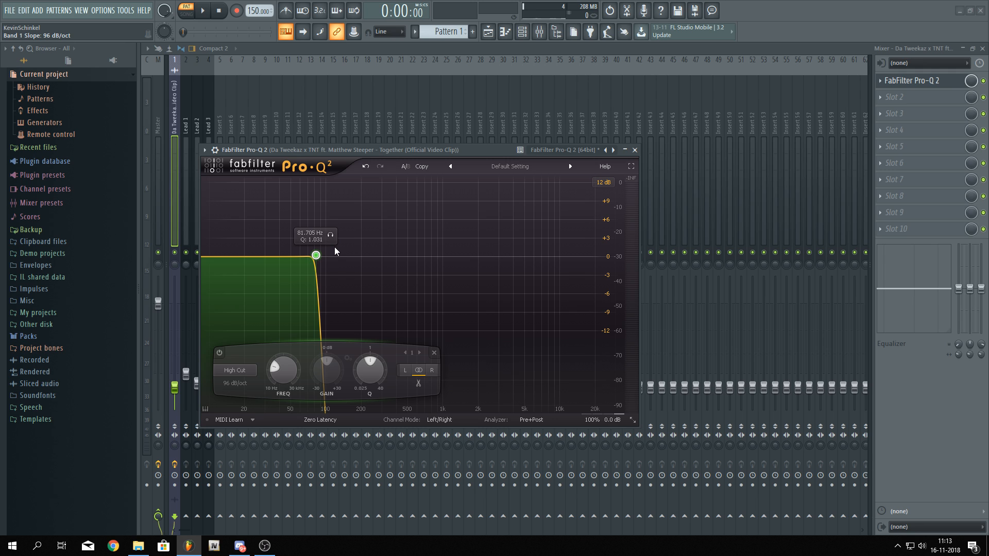
Play the arrangement in song mode from bar 37 with the original song's audio track soloed
{"action": "left_click_drag", "start_coordinate": [380, 145], "coordinate": [542, 94]}
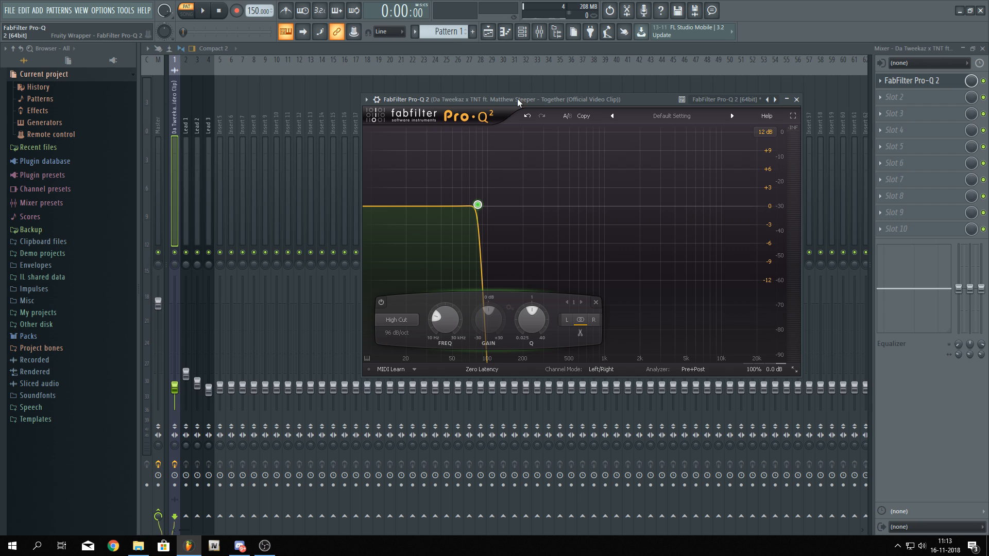
{"action": "left_click", "coordinate": [186, 13]}
{"action": "key", "text": "space"}
{"action": "left_click", "coordinate": [487, 32]}
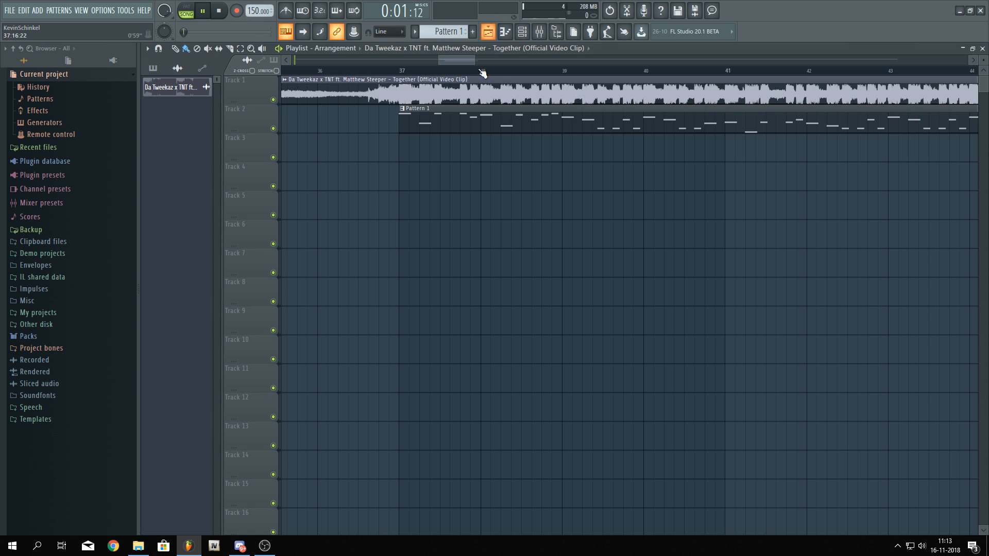
{"action": "left_click", "coordinate": [400, 71]}
{"action": "right_click", "coordinate": [273, 100]}
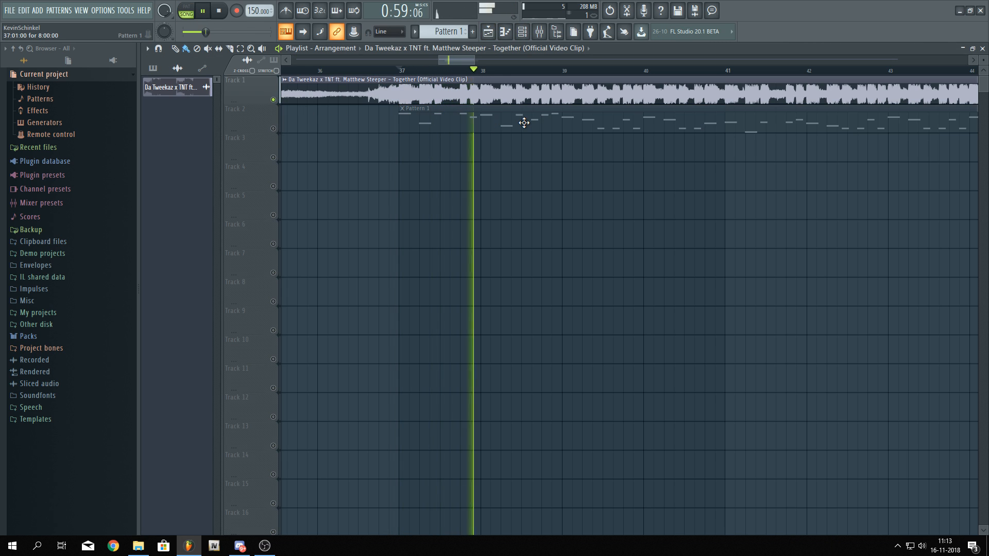
{"action": "scroll", "coordinate": [536, 155], "scroll_direction": "down", "scroll_amount": 3}
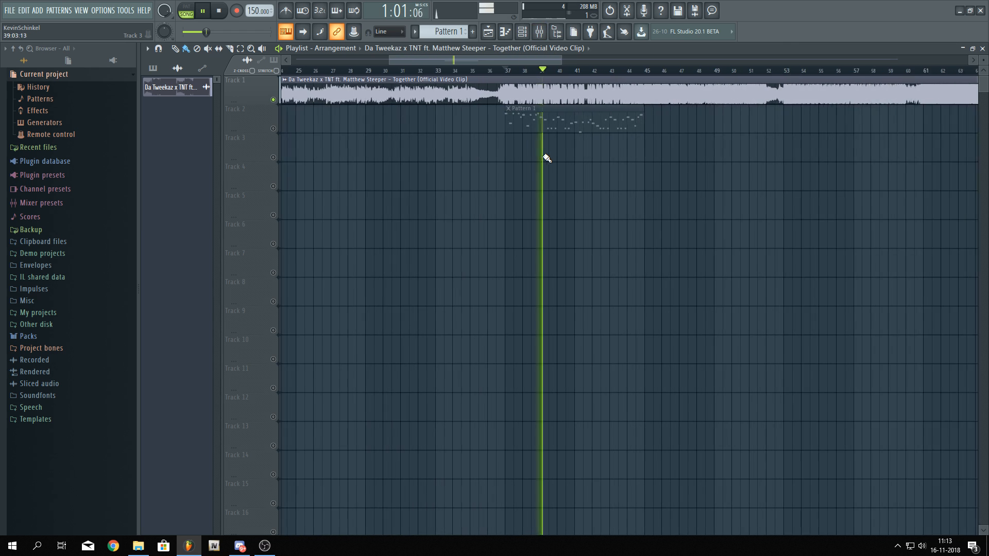
{"action": "scroll", "coordinate": [546, 158], "scroll_direction": "up", "scroll_amount": 4}
{"action": "scroll", "coordinate": [567, 157], "scroll_direction": "down", "scroll_amount": 3}
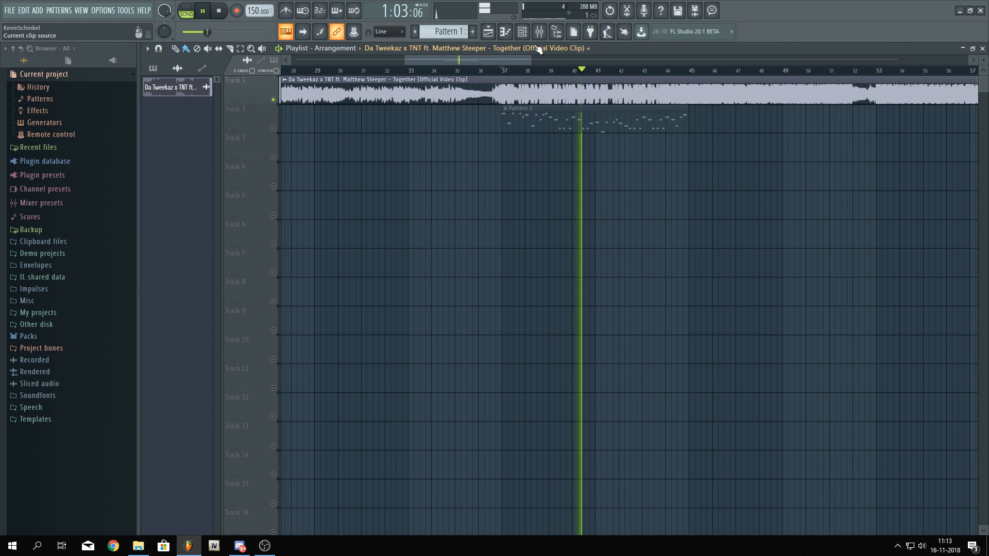
Stop playback and insert the Pitcher plugin in the second effect slot of the original song's mixer track
{"action": "key", "text": "F9"}
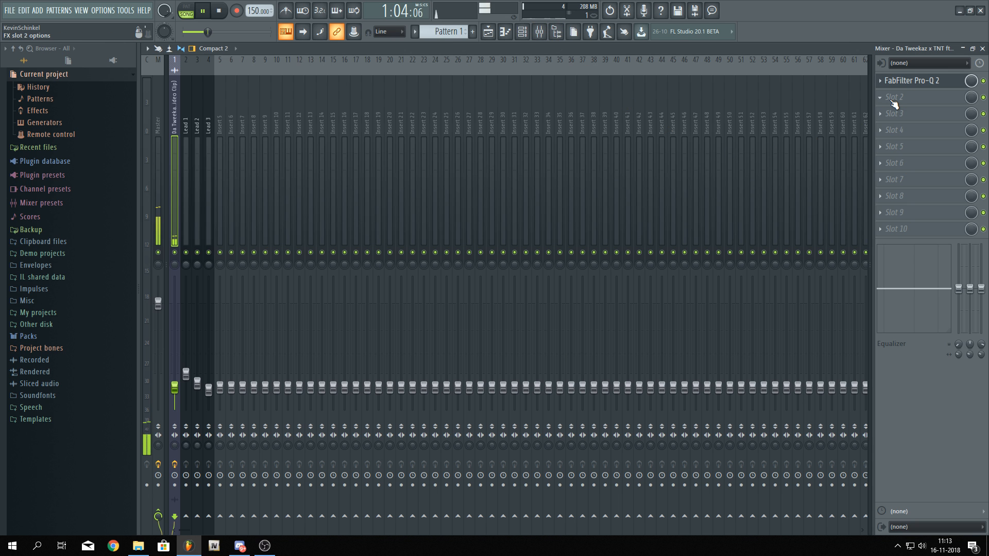
{"action": "key", "text": "space"}
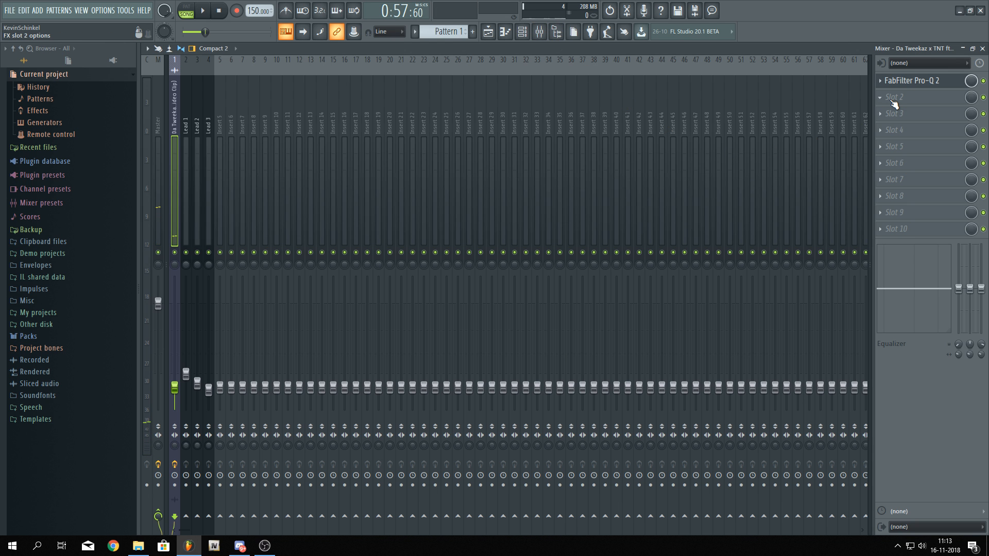
{"action": "left_click", "coordinate": [894, 103]}
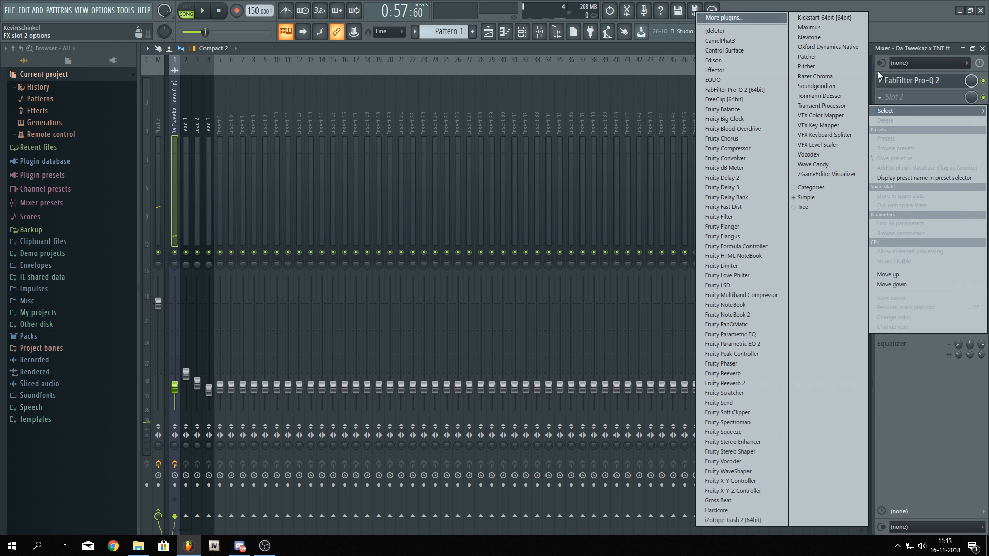
{"action": "left_click", "coordinate": [827, 68]}
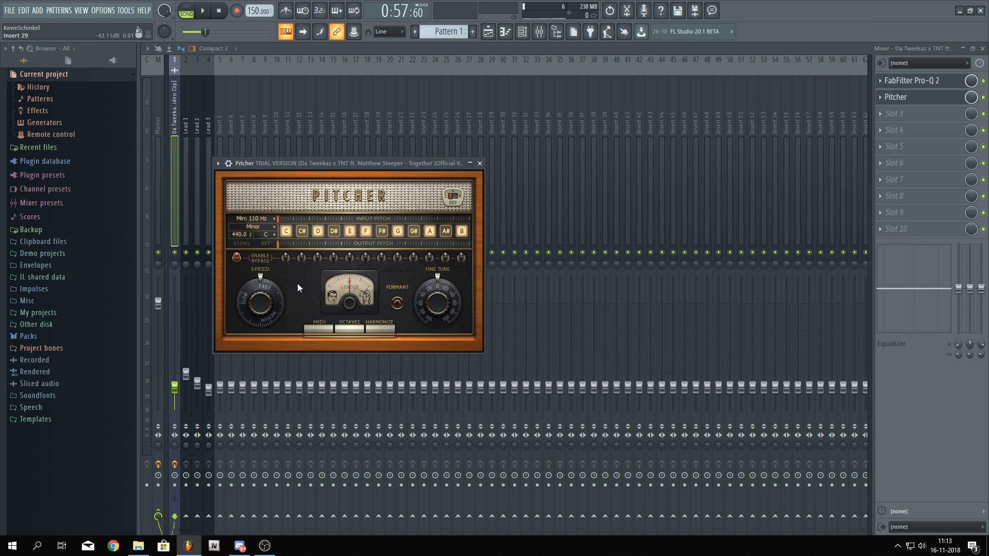
Set Pitcher's minimum frequency to 25 Hz and play the song through it
{"action": "left_click", "coordinate": [266, 219]}
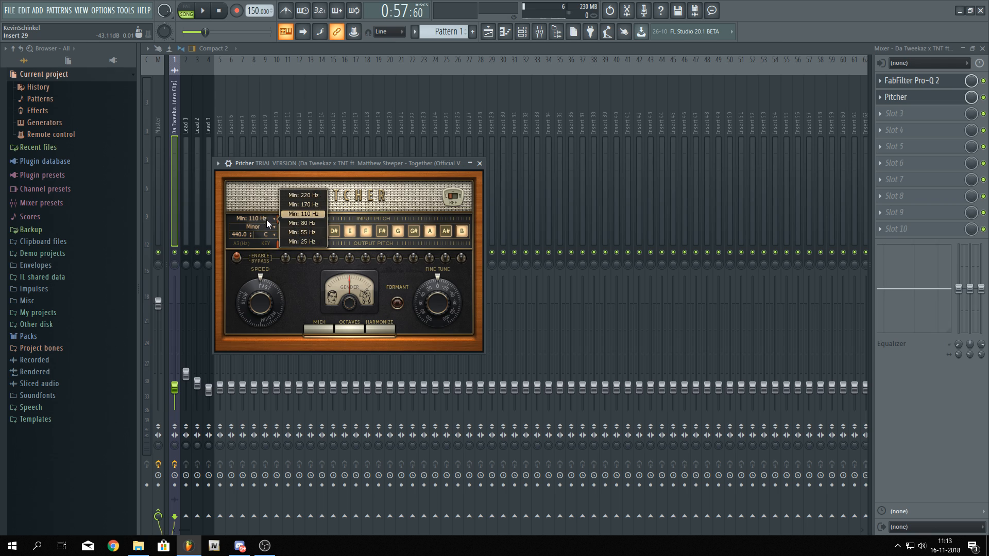
{"action": "left_click", "coordinate": [302, 241]}
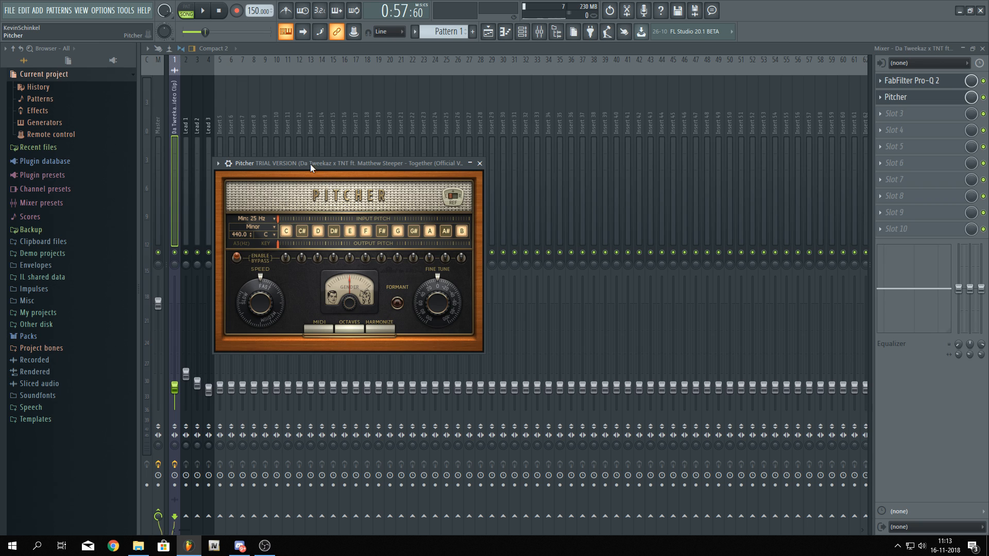
{"action": "left_click_drag", "start_coordinate": [310, 164], "coordinate": [394, 128]}
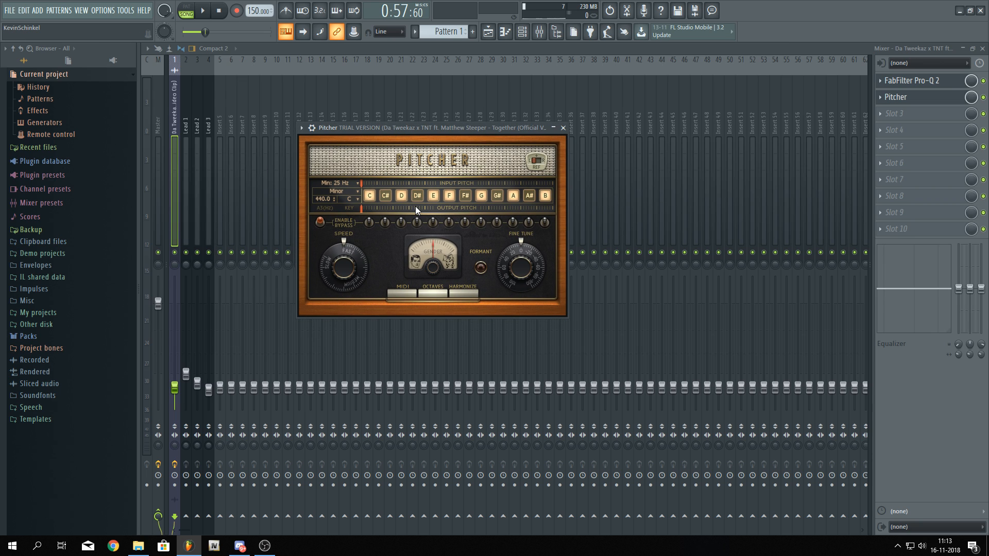
{"action": "key", "text": "space"}
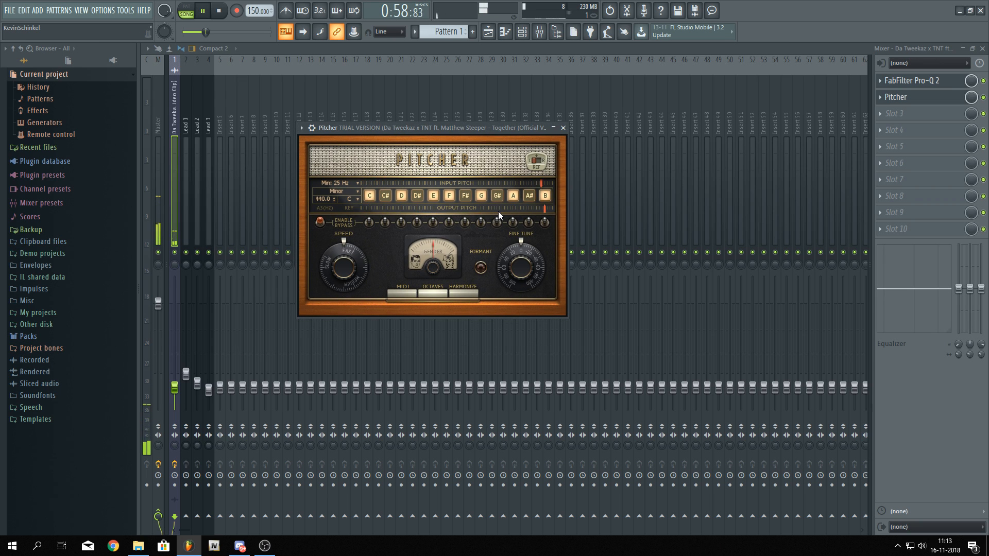
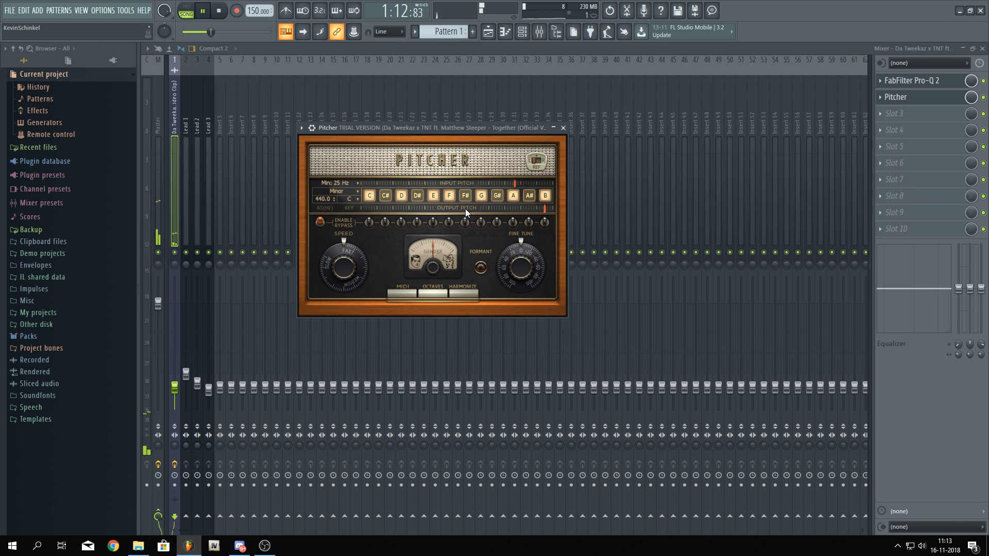
Play the original song from about bar 123 with Pitcher open to read its detected pitch
{"action": "key", "text": "space"}
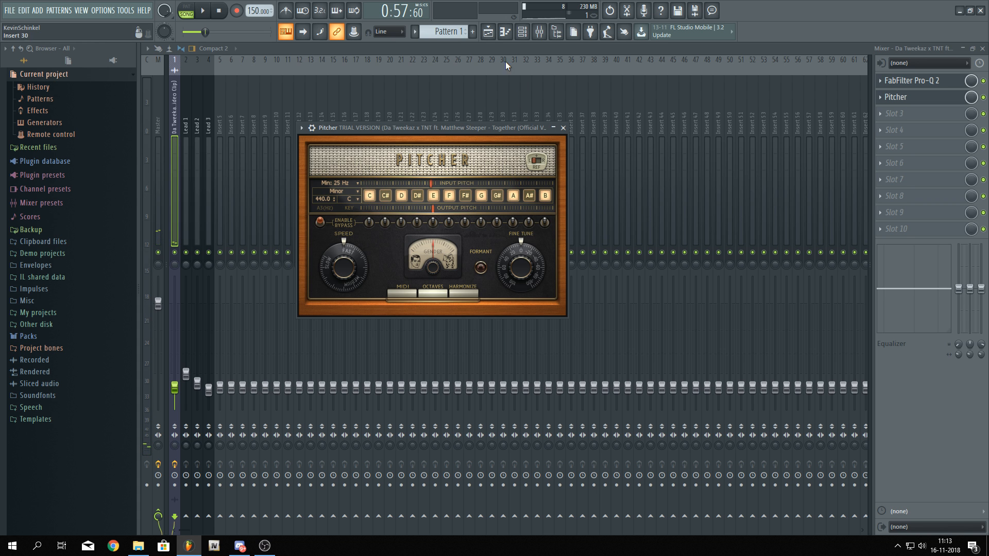
{"action": "left_click", "coordinate": [487, 32]}
{"action": "scroll", "coordinate": [507, 187], "scroll_direction": "up", "scroll_amount": 10}
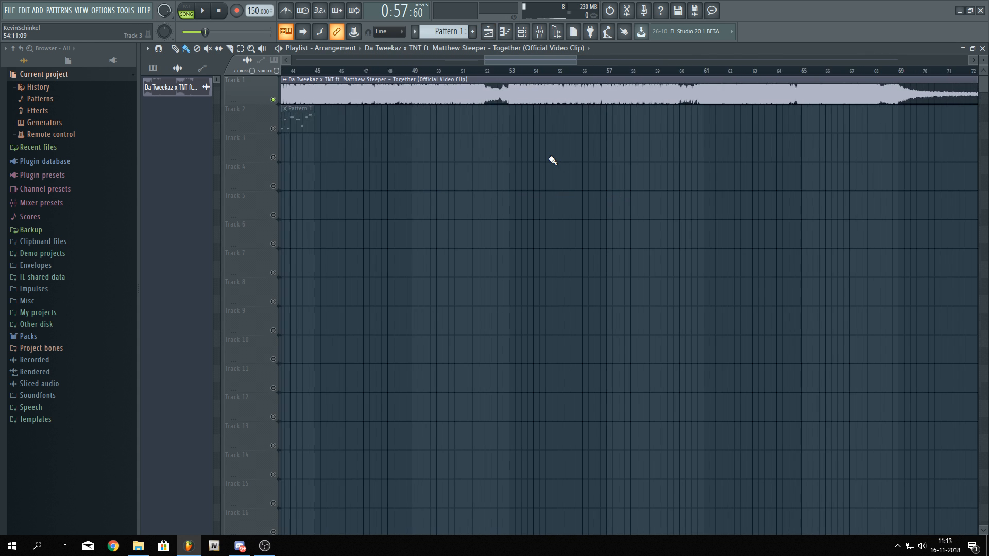
{"action": "scroll", "coordinate": [487, 172], "scroll_direction": "down", "scroll_amount": 10}
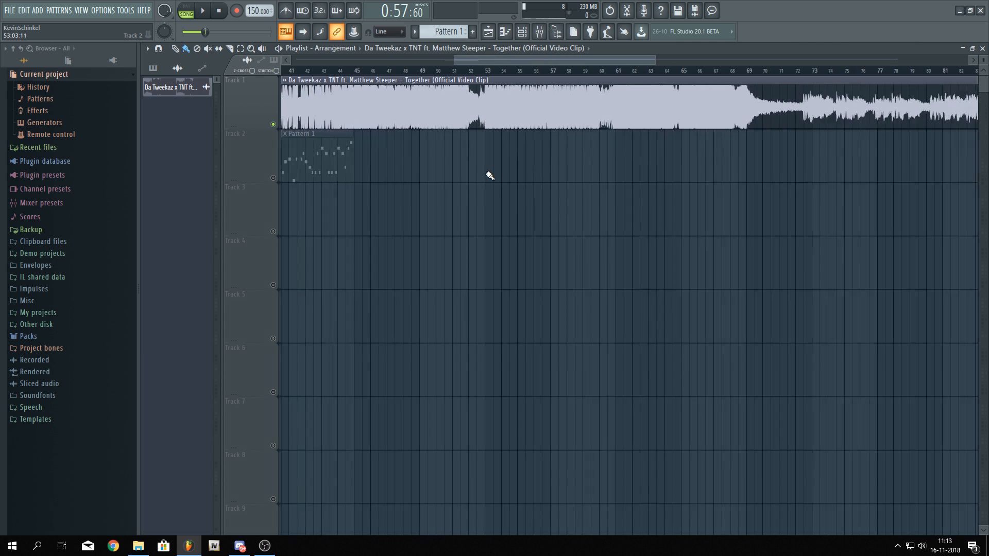
{"action": "scroll", "coordinate": [772, 154], "scroll_direction": "up", "scroll_amount": 15}
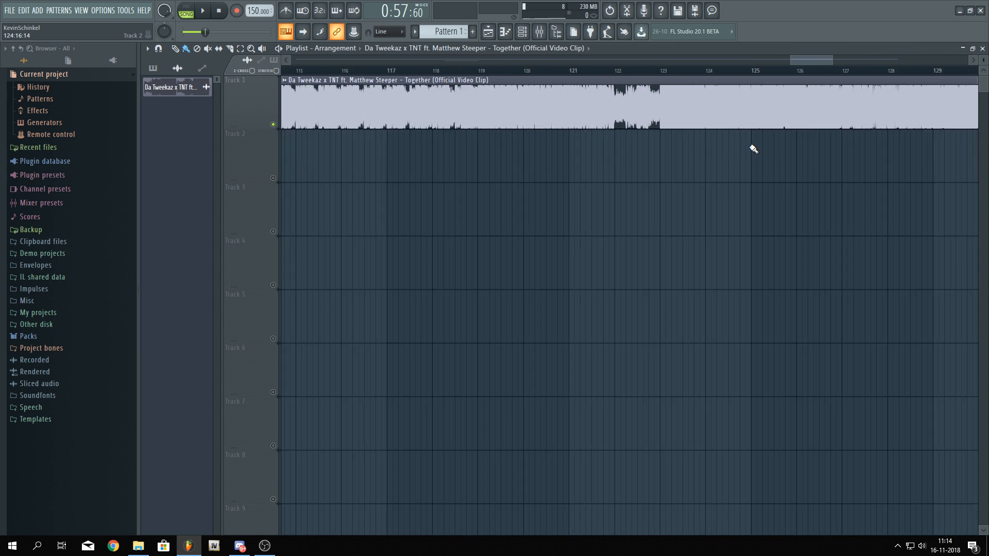
{"action": "left_click", "coordinate": [424, 71]}
{"action": "key", "text": "space"}
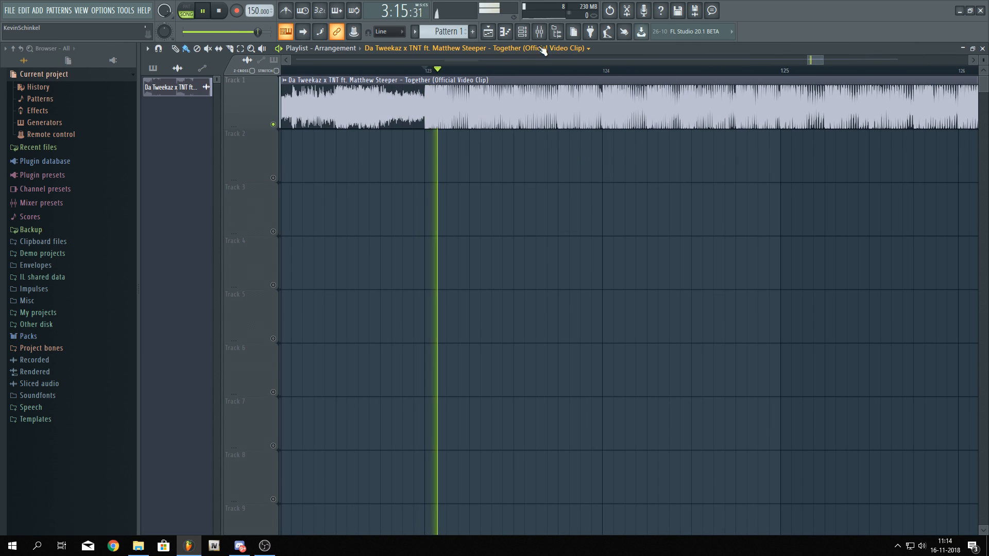
{"action": "left_click", "coordinate": [540, 32]}
{"action": "key", "text": "space"}
{"action": "left_click", "coordinate": [923, 99]}
{"action": "key", "text": "space"}
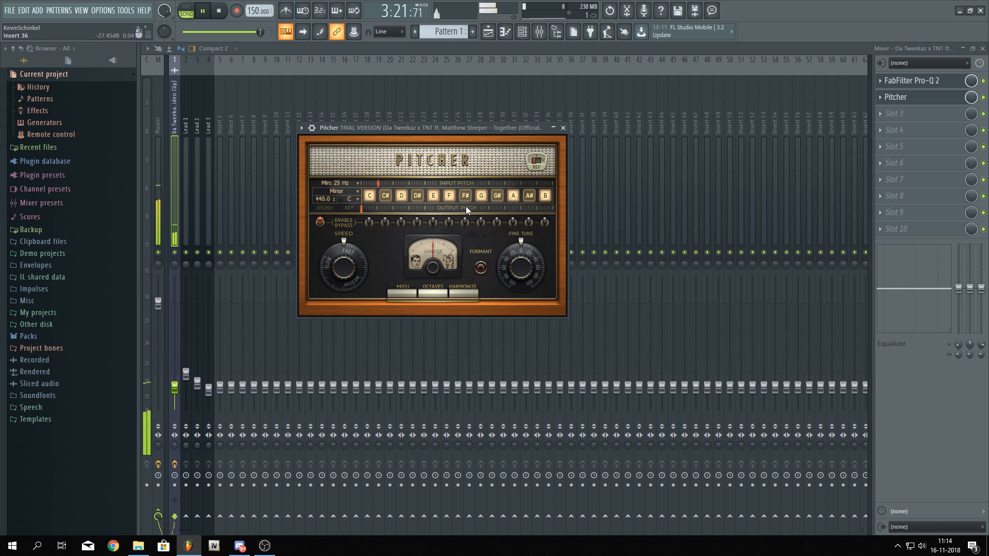
Open Pattern 1 in the piano roll and insert a new Sylenth1 channel into the channel rack
{"action": "left_click", "coordinate": [488, 33]}
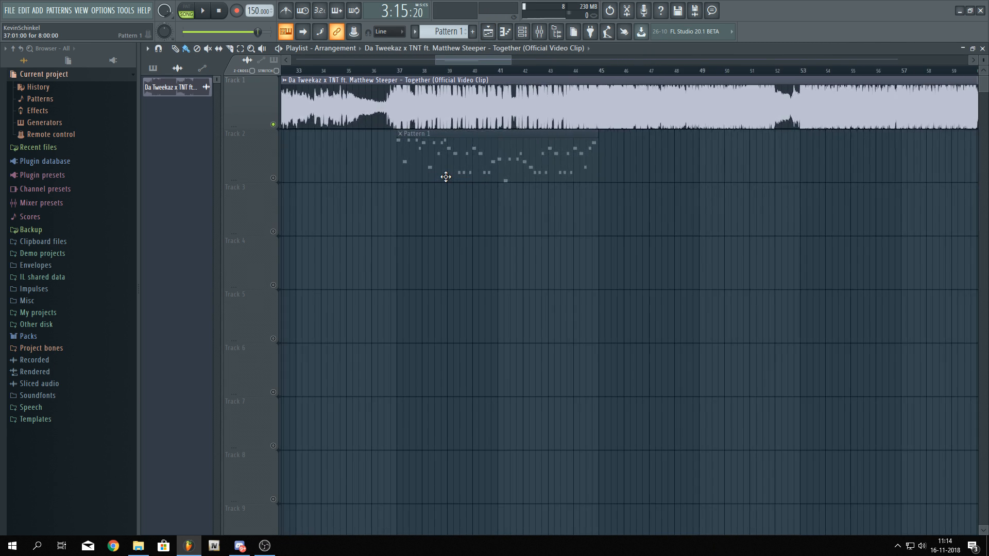
{"action": "scroll", "coordinate": [445, 177], "scroll_direction": "up", "scroll_amount": 4}
{"action": "scroll", "coordinate": [287, 189], "scroll_direction": "down", "scroll_amount": 2}
{"action": "left_click", "coordinate": [273, 178]}
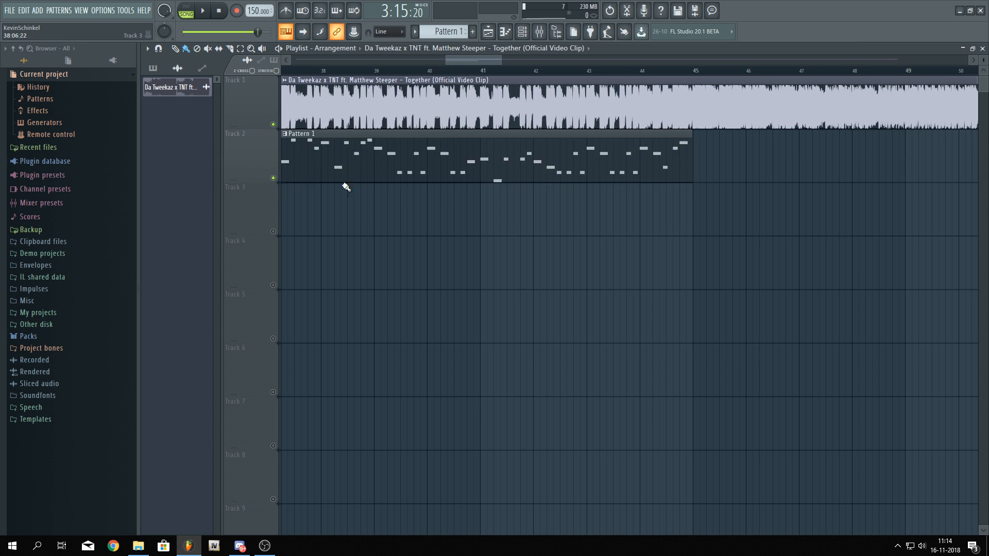
{"action": "double_click", "coordinate": [411, 161]}
{"action": "key", "text": "F6"}
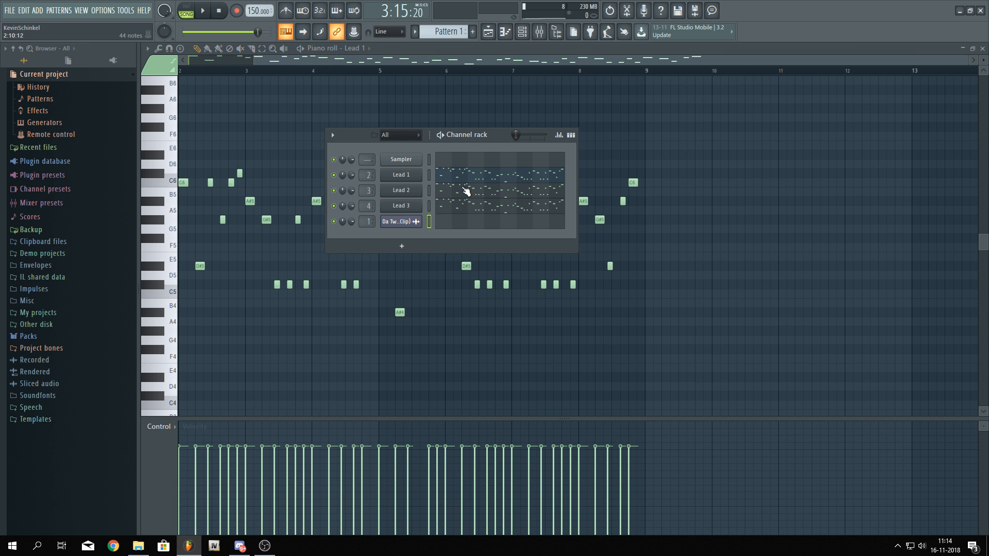
{"action": "right_click", "coordinate": [415, 208]}
{"action": "mouse_move", "coordinate": [469, 277]}
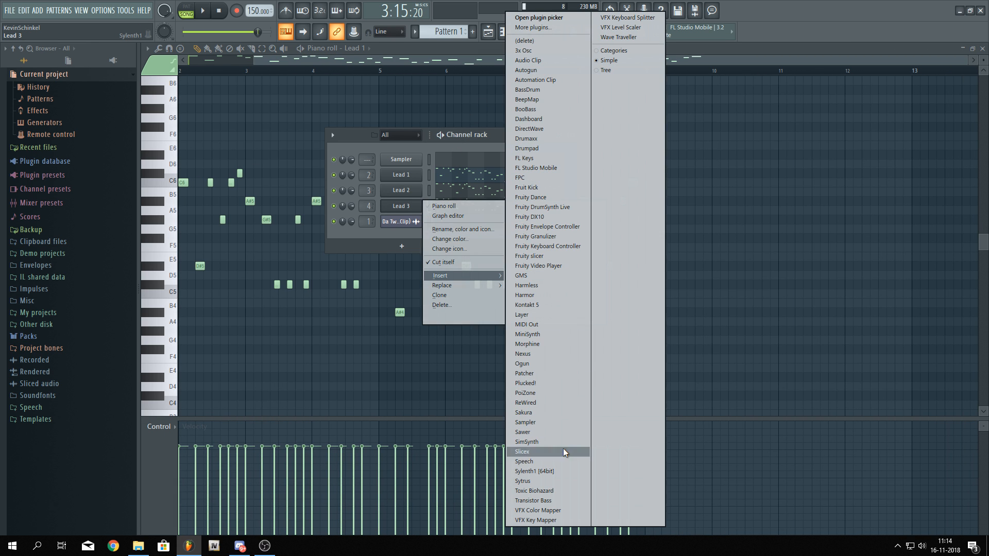
{"action": "left_click", "coordinate": [559, 470]}
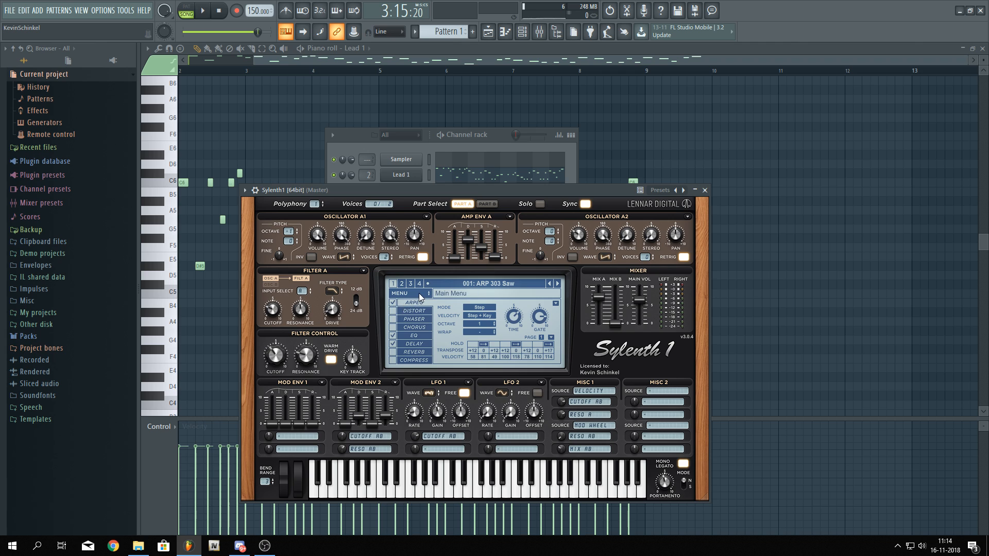
Reset the new Sylenth1 patch to its Init preset
{"action": "left_click", "coordinate": [418, 292]}
{"action": "mouse_move", "coordinate": [463, 304]}
{"action": "left_click", "coordinate": [511, 340]}
{"action": "left_click", "coordinate": [452, 154]}
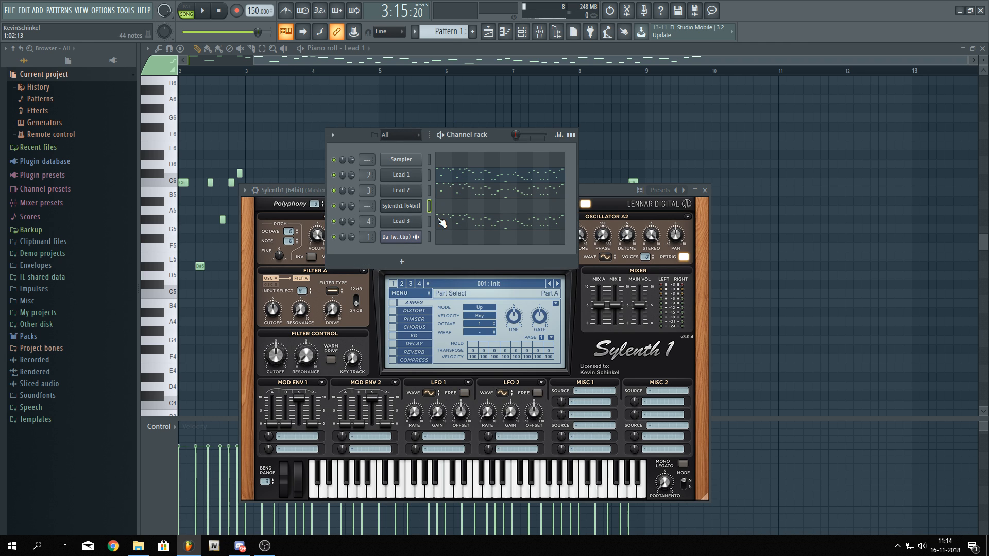
Rename the Sylenth1 channel to Bass
{"action": "right_click", "coordinate": [421, 211]}
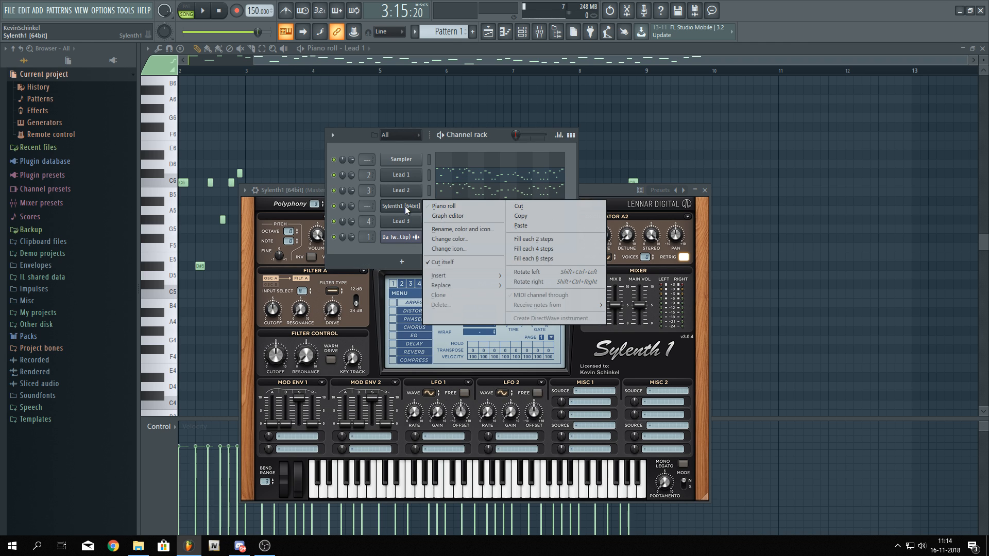
{"action": "left_click", "coordinate": [479, 223]}
{"action": "type", "text": "Bass"}
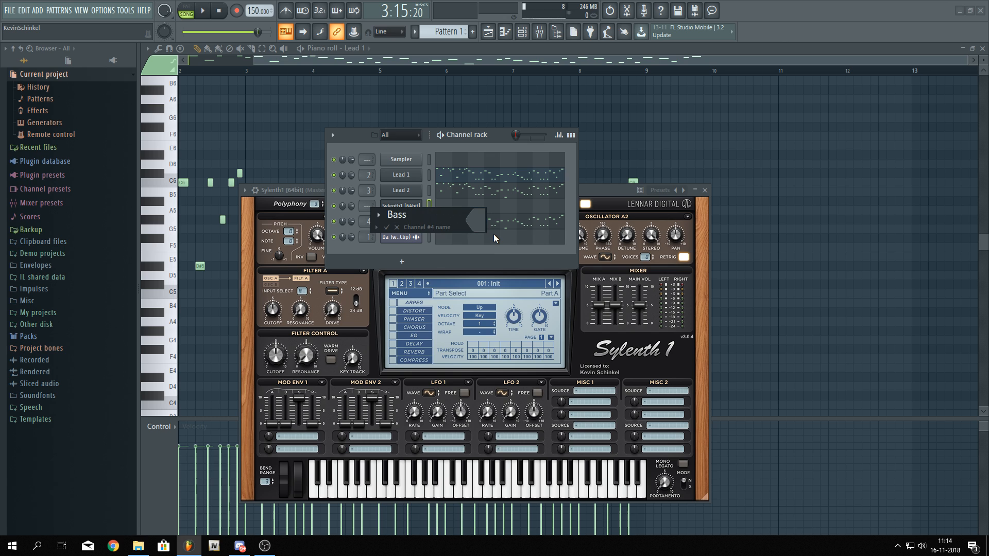
{"action": "key", "text": "Return"}
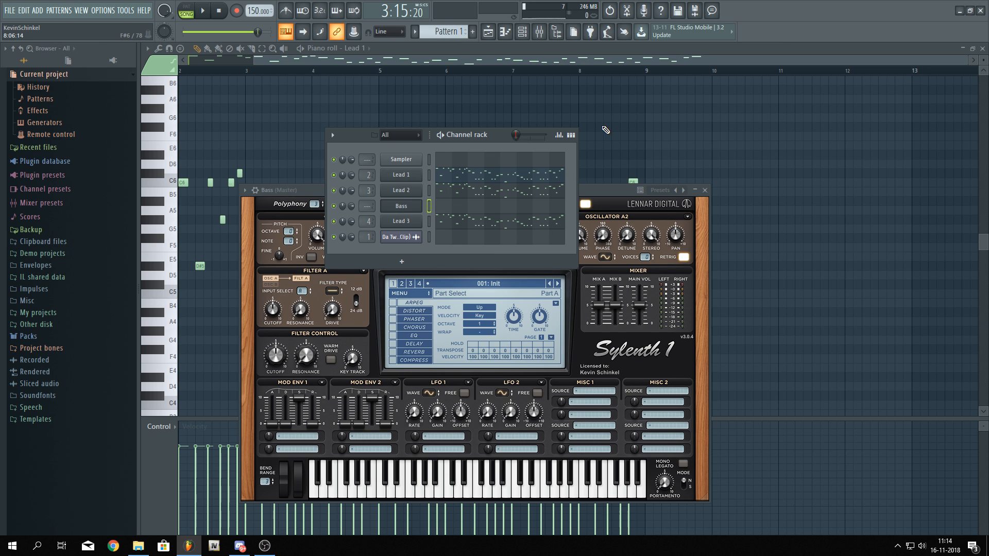
Link the Bass channel to its own mixer insert and move it below Lead 3 in the channel rack
{"action": "key", "text": "ctrl+l"}
{"action": "left_click_drag", "start_coordinate": [407, 212], "coordinate": [394, 225]}
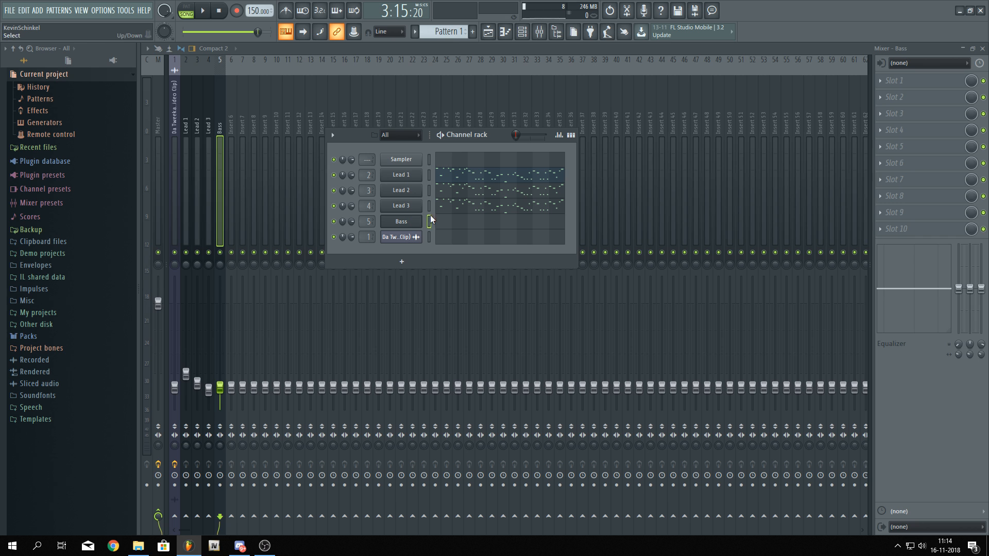
In the Bass piano roll, draw one-bar notes A#, G# and F# on bars 1 to 3 and transpose them down an octave
{"action": "left_click", "coordinate": [452, 225]}
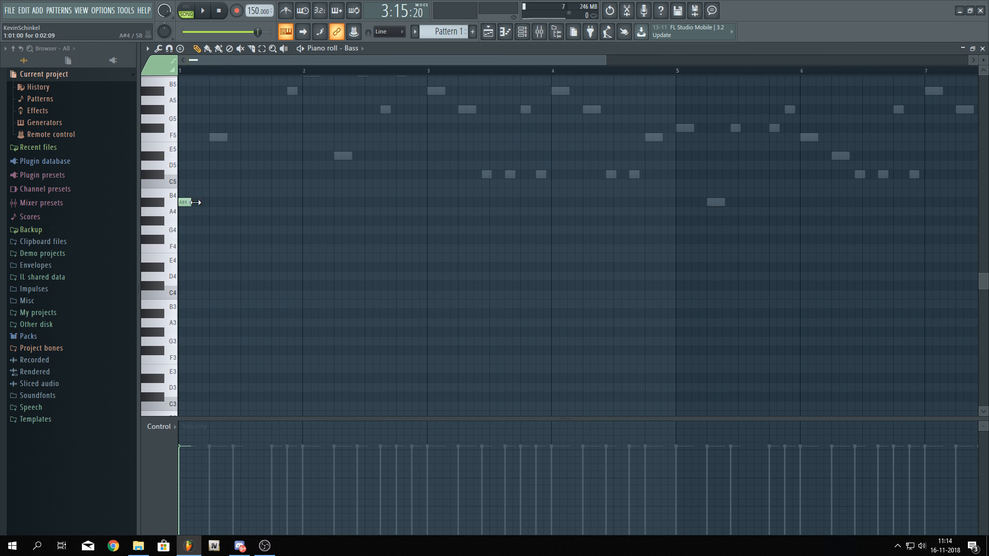
{"action": "left_click_drag", "start_coordinate": [196, 202], "coordinate": [301, 209]}
{"action": "scroll", "coordinate": [304, 214], "scroll_direction": "up", "scroll_amount": 5}
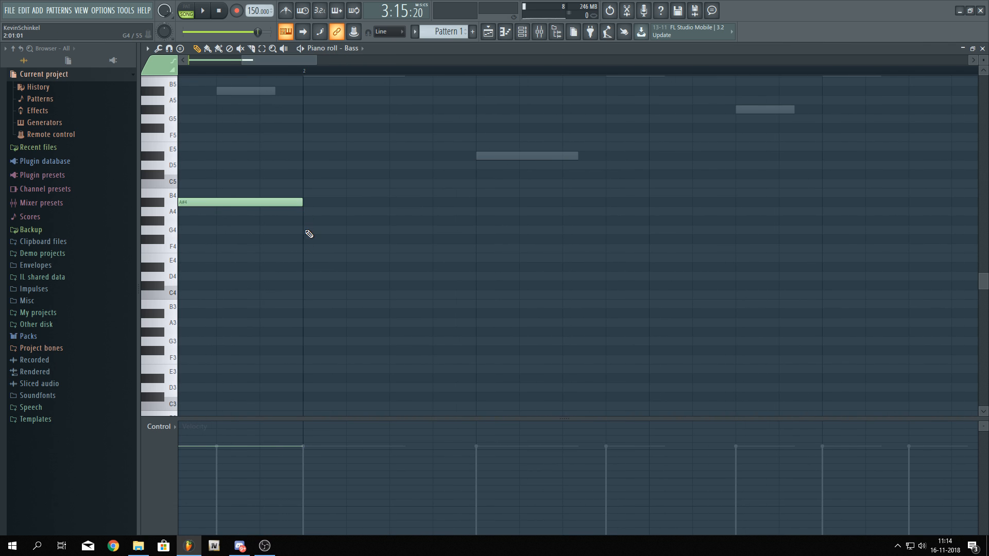
{"action": "scroll", "coordinate": [308, 227], "scroll_direction": "down", "scroll_amount": 3}
{"action": "left_click", "coordinate": [304, 222]}
{"action": "left_click", "coordinate": [577, 240]}
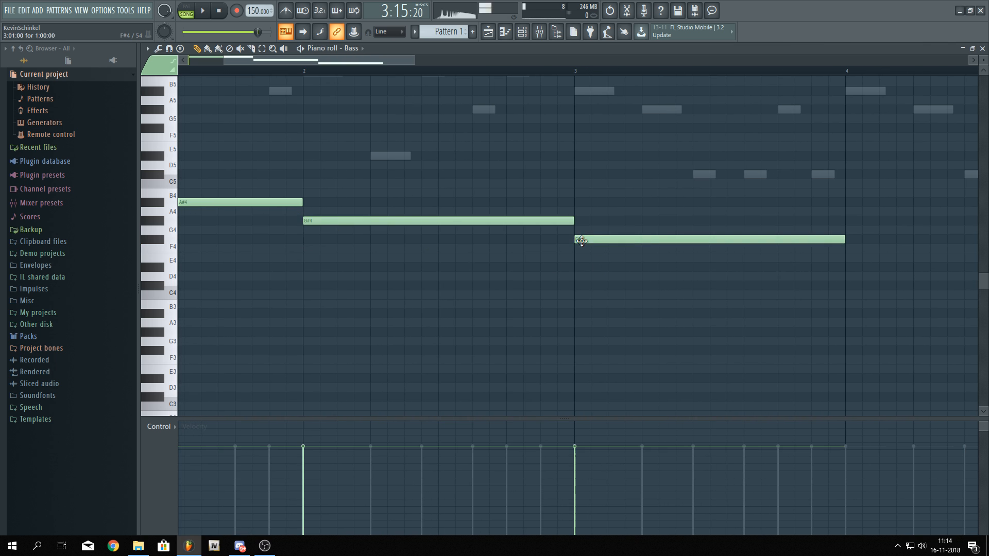
{"action": "scroll", "coordinate": [587, 309], "scroll_direction": "down", "scroll_amount": 2}
{"action": "key", "text": "ctrl+Down"}
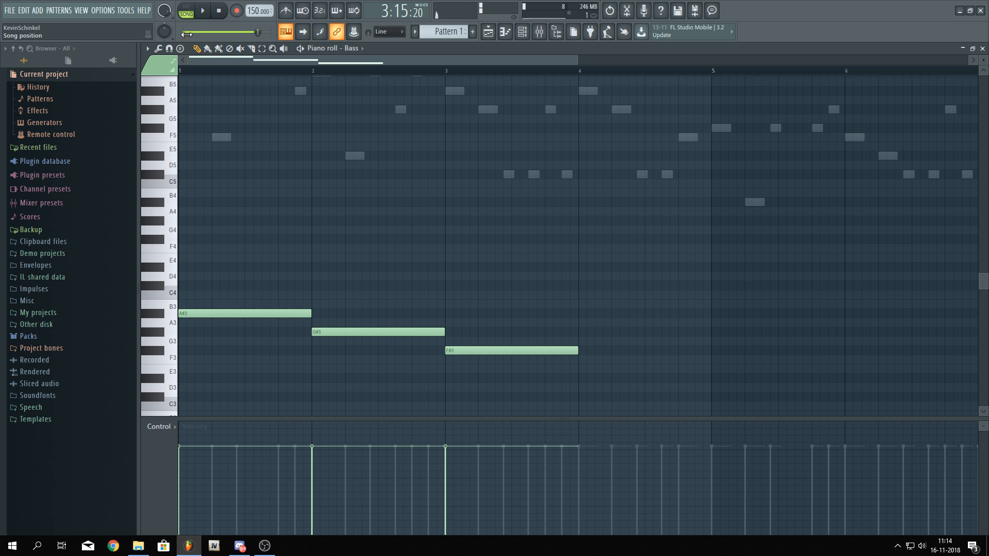
Play the bass pattern and lengthen the F#3 note to span two bars
{"action": "left_click", "coordinate": [183, 10]}
{"action": "key", "text": "space"}
{"action": "scroll", "coordinate": [258, 170], "scroll_direction": "down", "scroll_amount": 3}
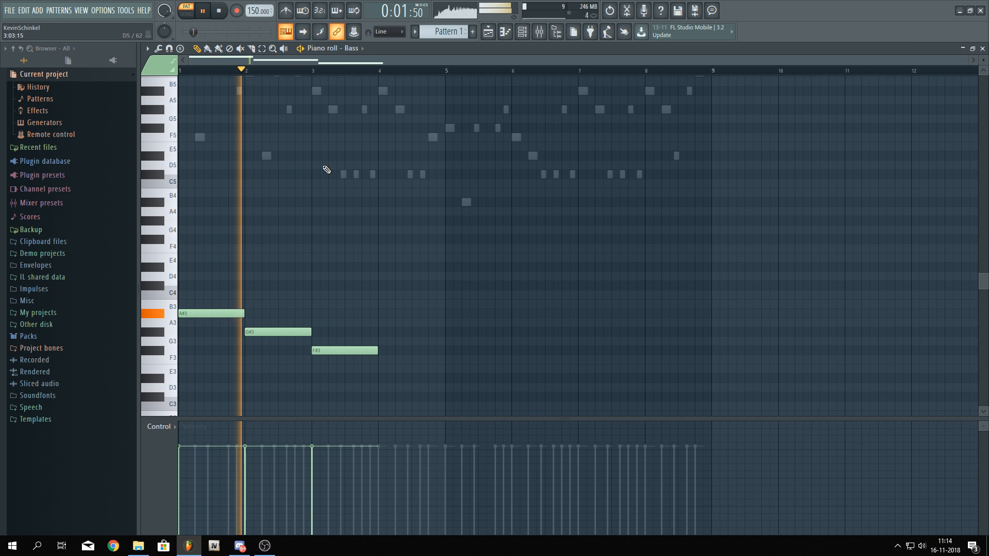
{"action": "scroll", "coordinate": [327, 169], "scroll_direction": "down", "scroll_amount": 3}
{"action": "scroll", "coordinate": [327, 169], "scroll_direction": "down", "scroll_amount": 1}
{"action": "scroll", "coordinate": [392, 216], "scroll_direction": "up", "scroll_amount": 2}
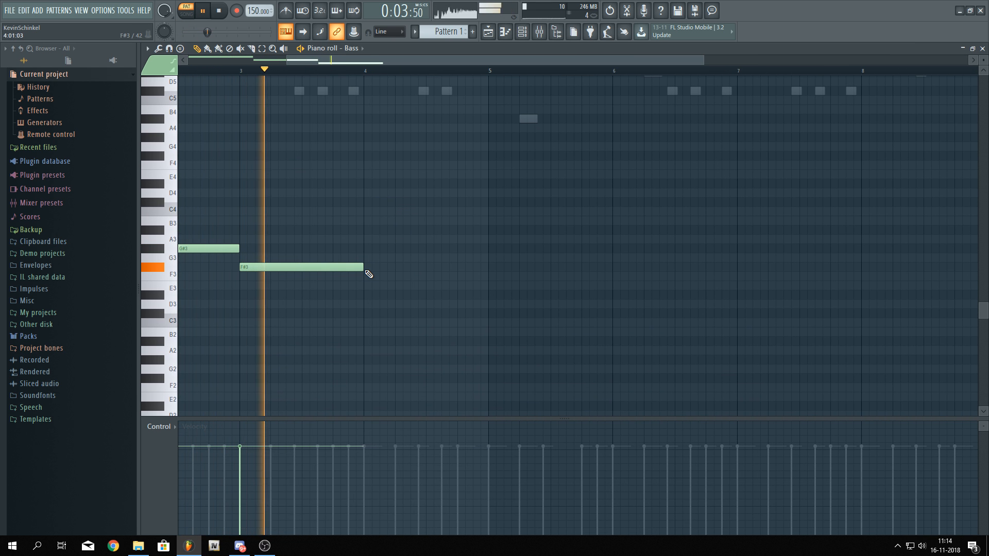
{"action": "left_click_drag", "start_coordinate": [368, 269], "coordinate": [488, 270]}
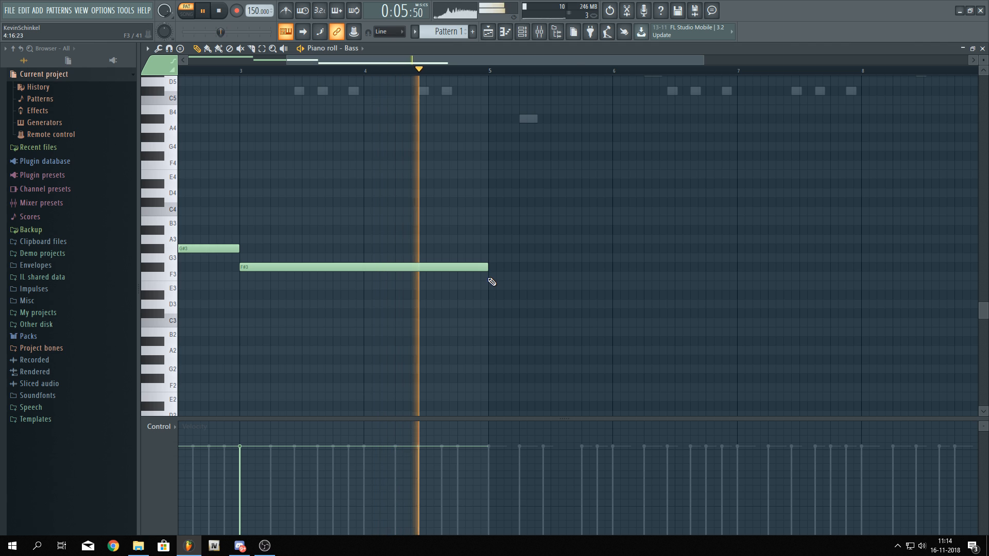
Add a bass note at bar 5, move it down to D#3 and shorten it to one bar
{"action": "left_click", "coordinate": [489, 277]}
{"action": "key", "text": "space"}
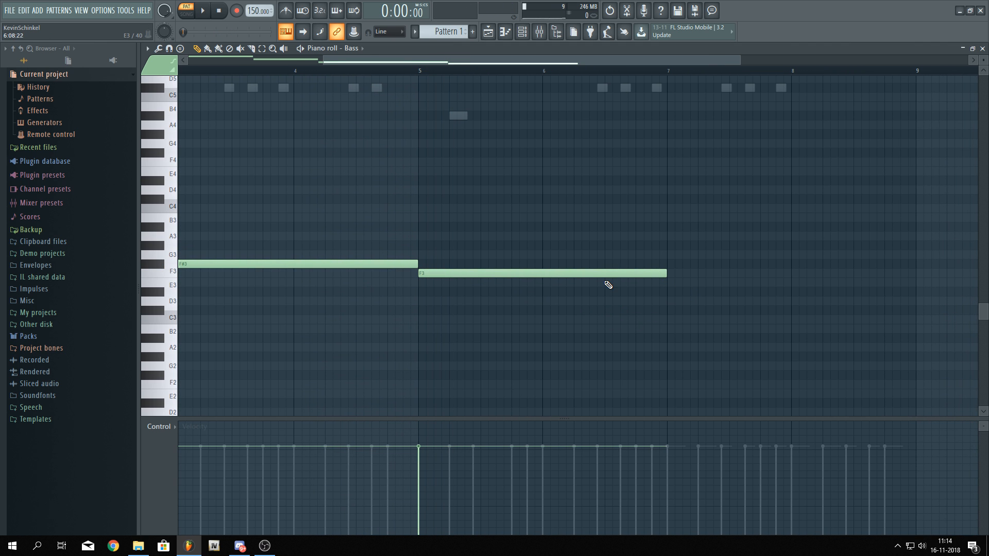
{"action": "left_click_drag", "start_coordinate": [600, 274], "coordinate": [599, 298]}
{"action": "left_click_drag", "start_coordinate": [663, 291], "coordinate": [543, 292]}
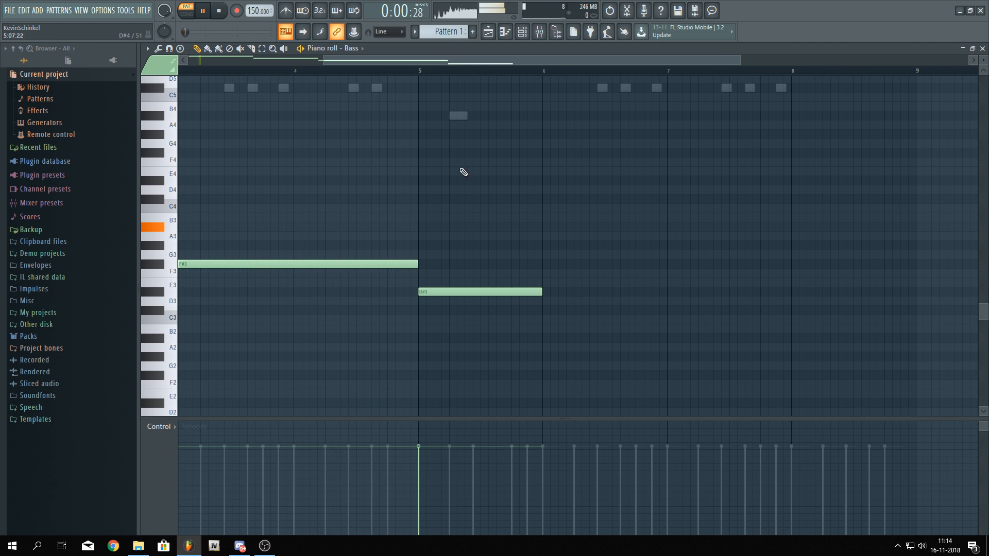
Add one-bar bass notes F3 at bar 6 and F#3 at bar 7 while playing the pattern
{"action": "key", "text": "space"}
{"action": "left_click", "coordinate": [479, 287]}
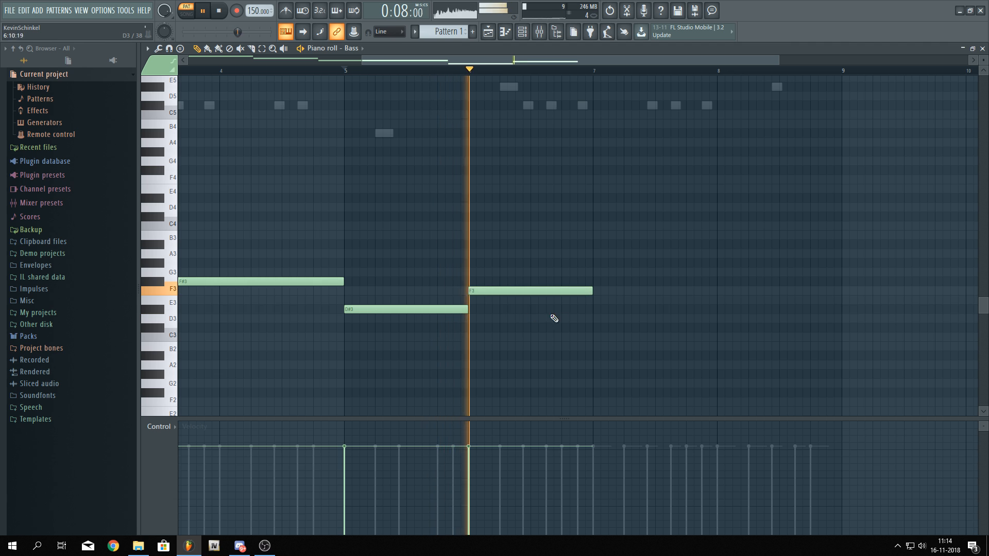
{"action": "left_click", "coordinate": [599, 281]}
{"action": "key", "text": "space"}
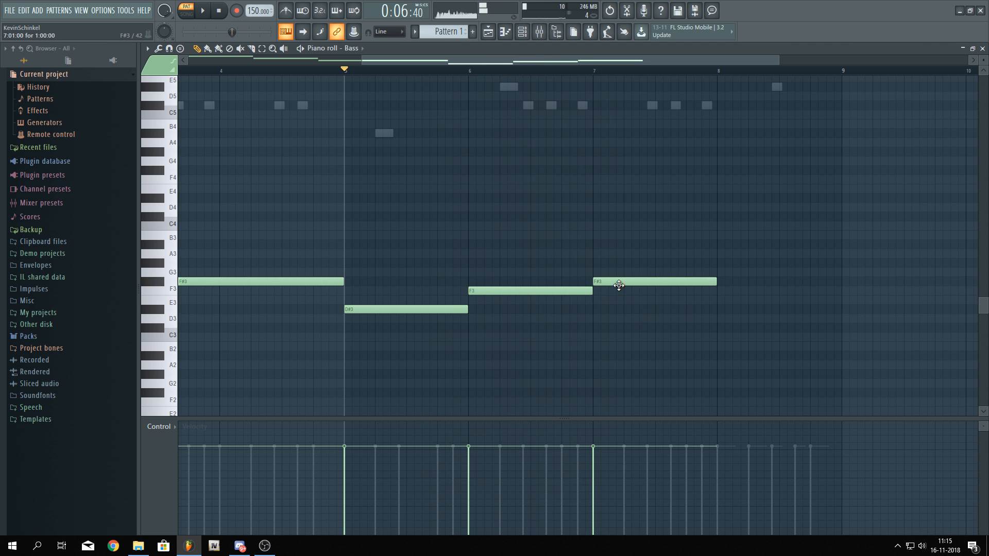
Add a one-bar G#3 bass note at bar 8 and play the bass line back
{"action": "scroll", "coordinate": [719, 303], "scroll_direction": "right", "scroll_amount": 2}
{"action": "left_click", "coordinate": [627, 264]}
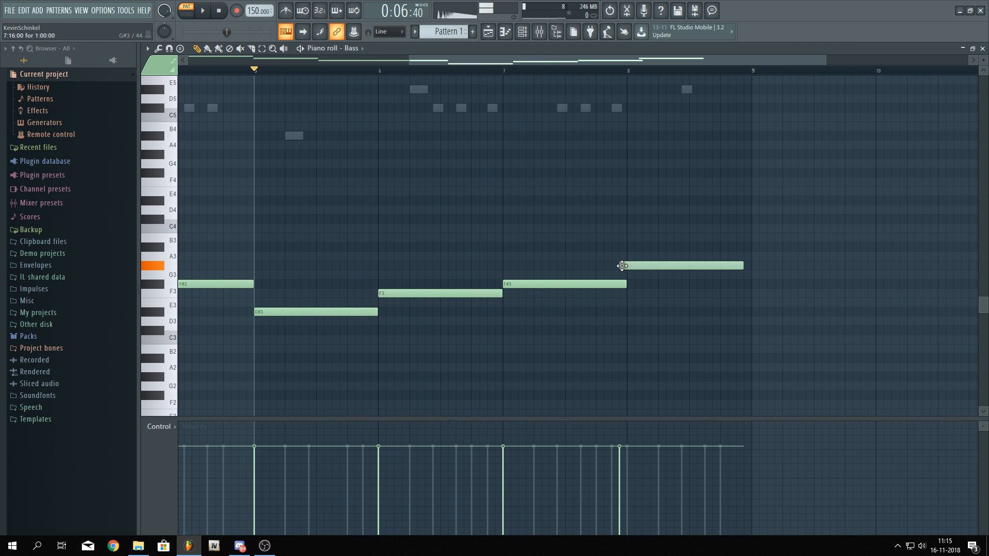
{"action": "key", "text": "space"}
{"action": "scroll", "coordinate": [654, 300], "scroll_direction": "down", "scroll_amount": 2}
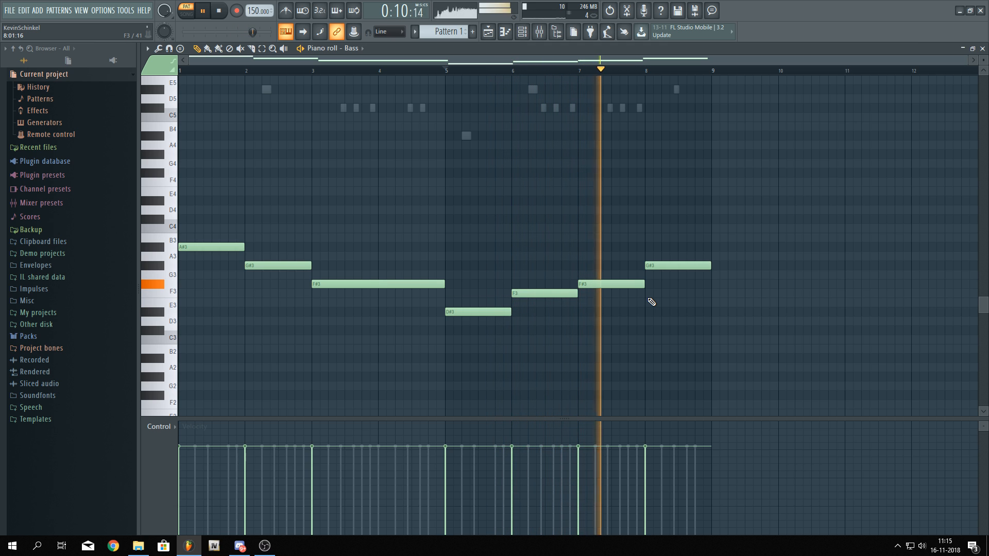
{"action": "scroll", "coordinate": [731, 337], "scroll_direction": "up", "scroll_amount": 1}
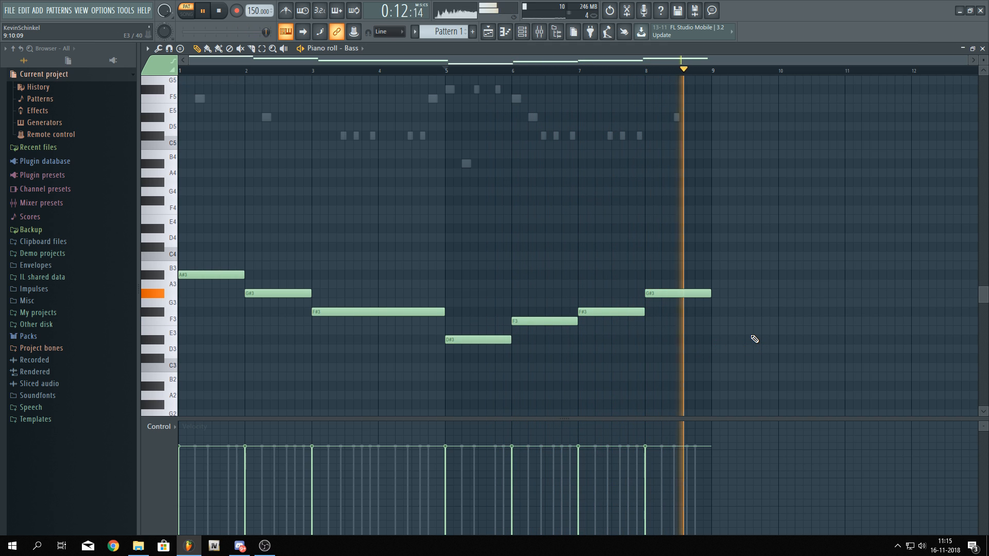
{"action": "key", "text": "space"}
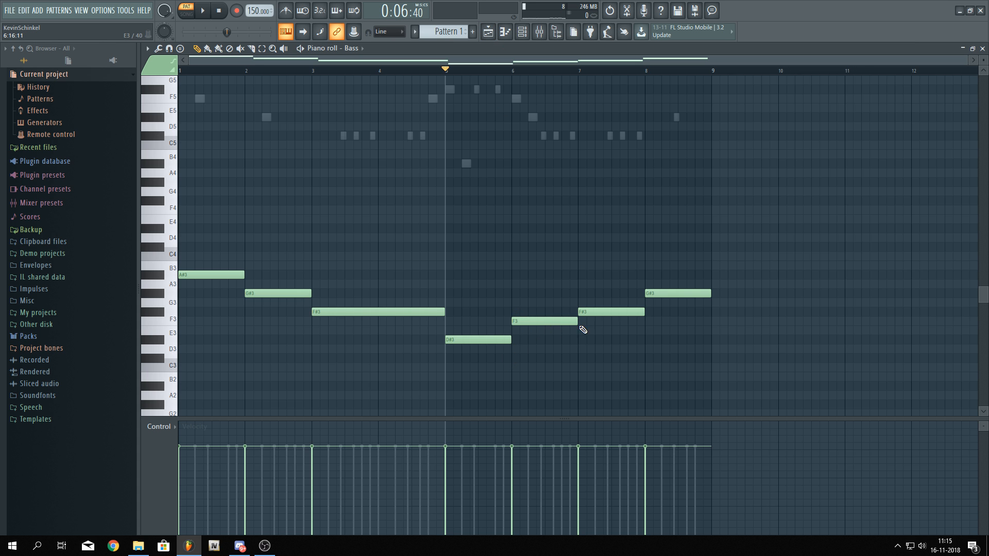
Replay the original song from about bar 124 with Pitcher open on its mixer track
{"action": "left_click", "coordinate": [488, 32]}
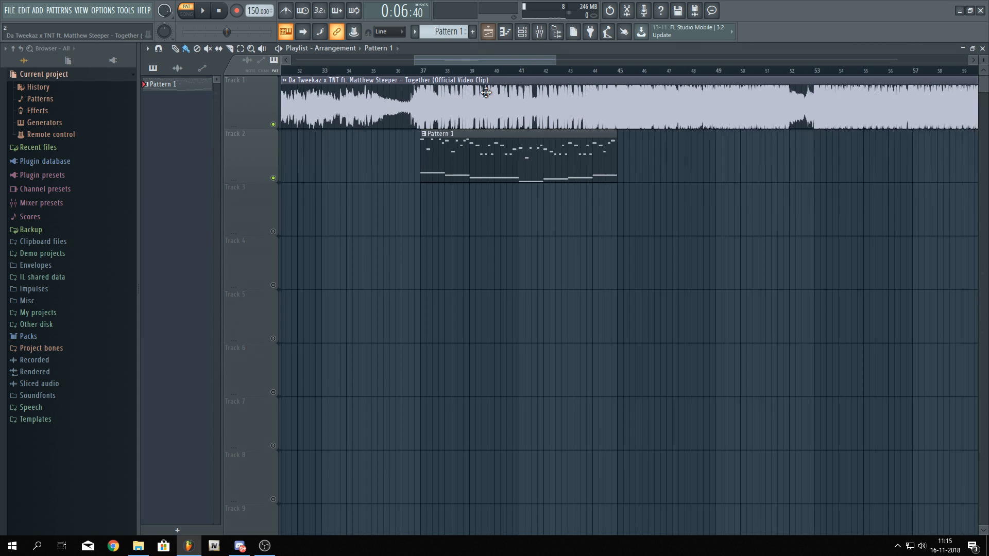
{"action": "scroll", "coordinate": [490, 158], "scroll_direction": "down", "scroll_amount": 5}
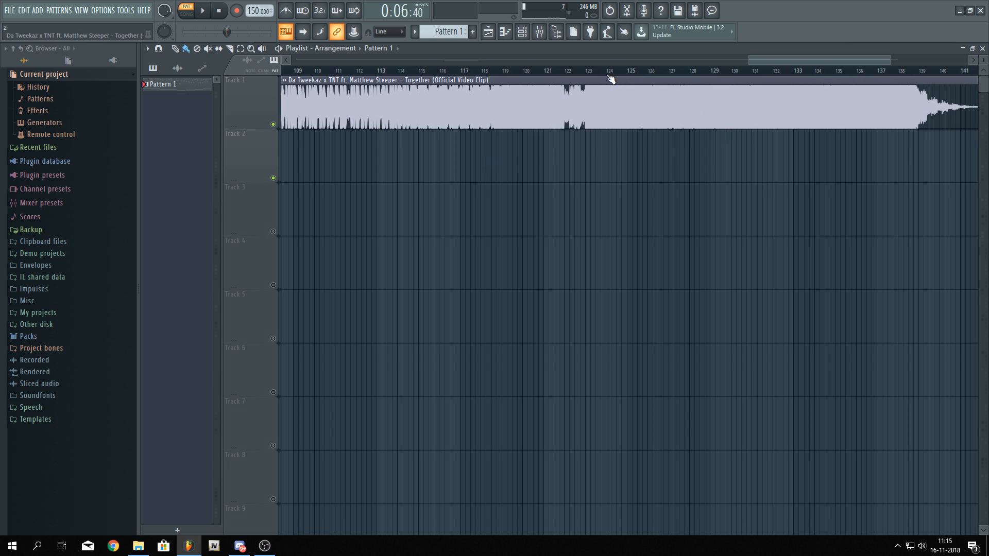
{"action": "left_click", "coordinate": [703, 71]}
{"action": "key", "text": "F9"}
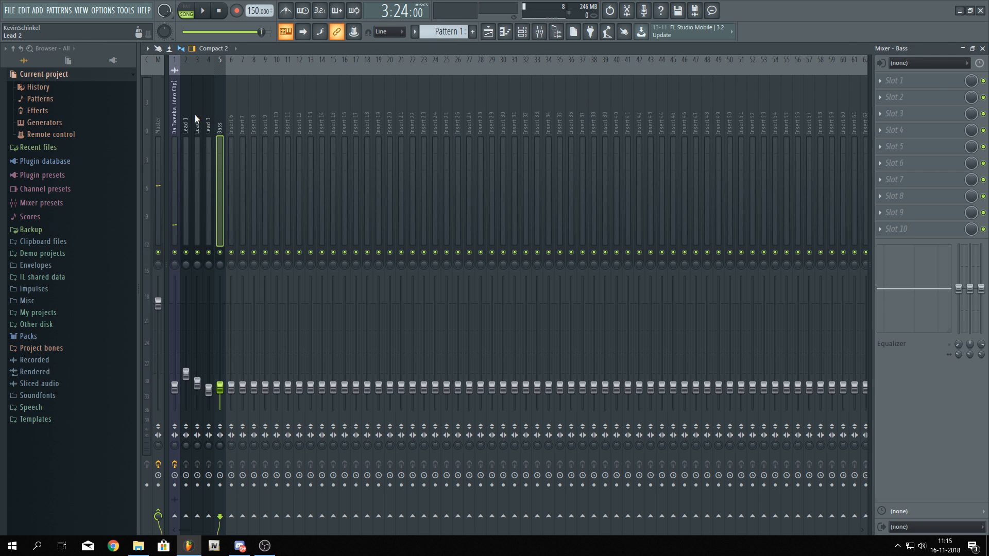
{"action": "left_click", "coordinate": [175, 118]}
{"action": "left_click", "coordinate": [921, 102]}
{"action": "key", "text": "space"}
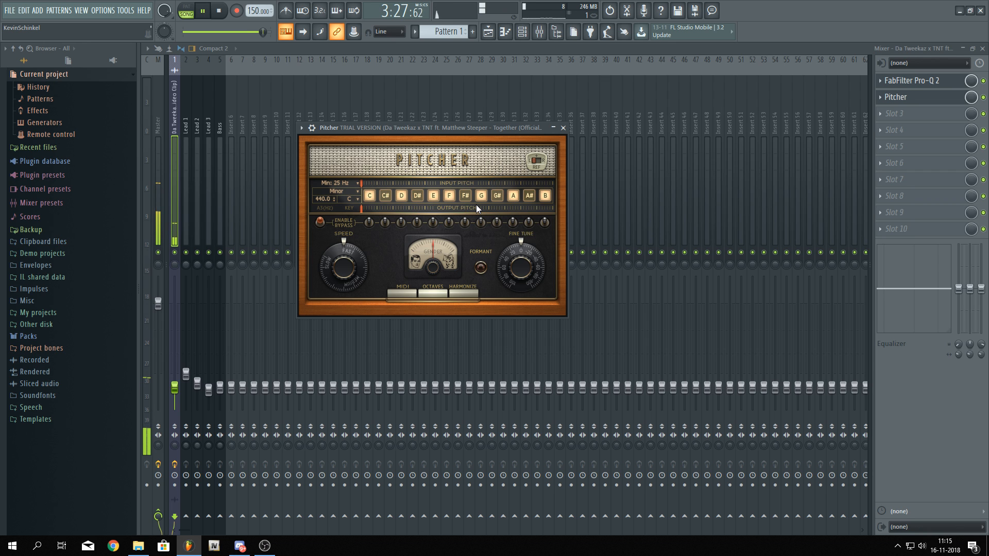
Copy all Lead 1 melody notes and paste them into the Bass pattern in place of its existing notes
{"action": "left_click", "coordinate": [488, 31]}
{"action": "scroll", "coordinate": [584, 185], "scroll_direction": "down", "scroll_amount": 3}
{"action": "key", "text": "space"}
{"action": "scroll", "coordinate": [446, 140], "scroll_direction": "up", "scroll_amount": 3}
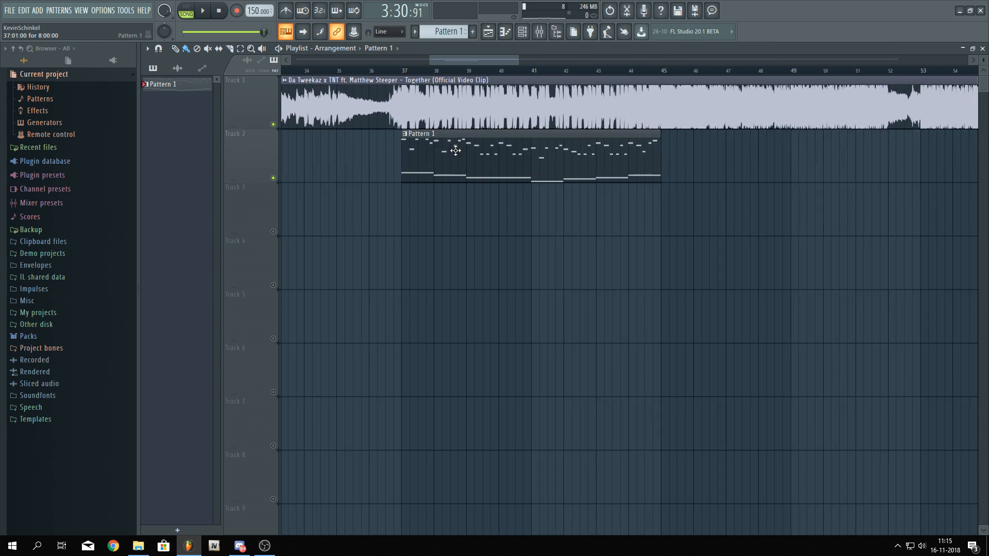
{"action": "double_click", "coordinate": [446, 140]}
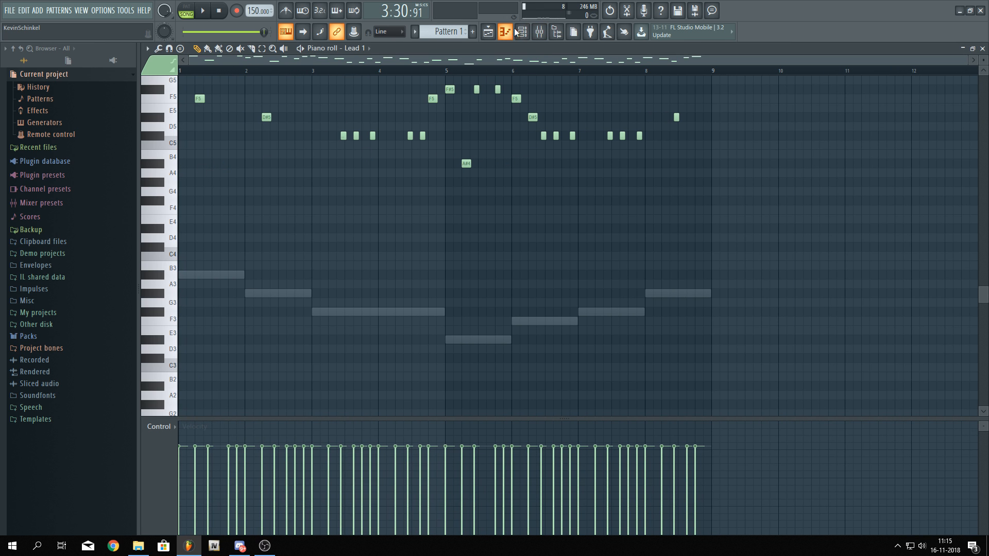
{"action": "scroll", "coordinate": [445, 195], "scroll_direction": "up", "scroll_amount": 5}
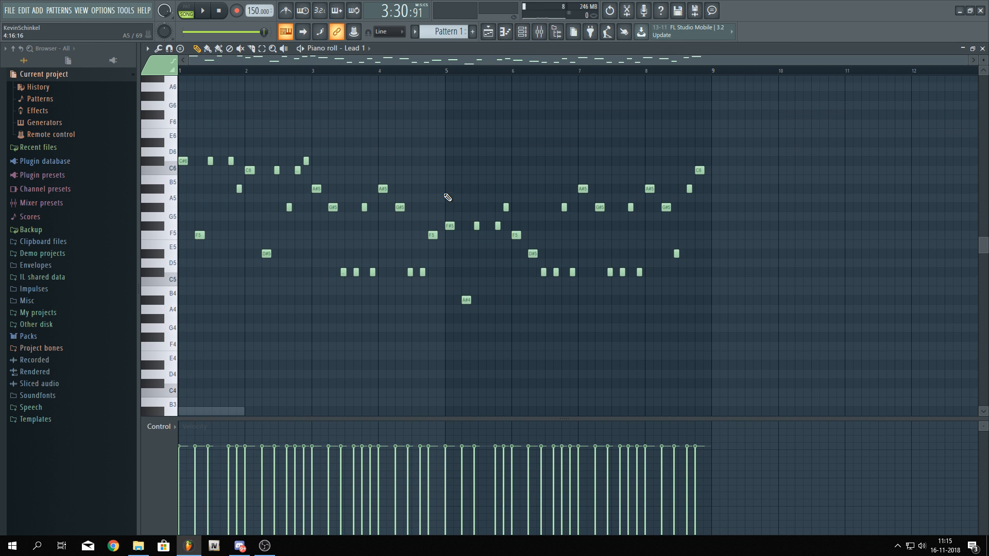
{"action": "key", "text": "ctrl+a"}
{"action": "left_click", "coordinate": [521, 31]}
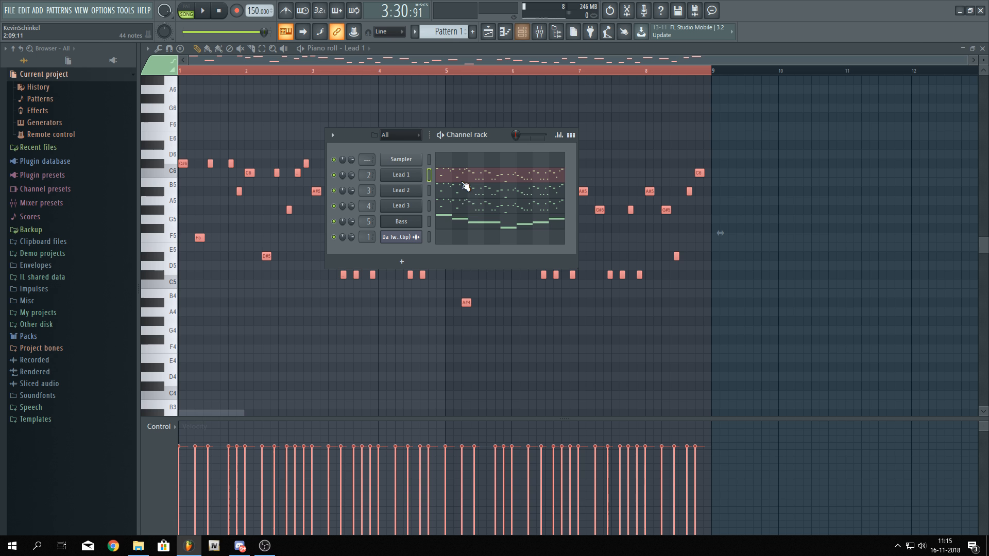
{"action": "left_click", "coordinate": [475, 226]}
{"action": "scroll", "coordinate": [242, 204], "scroll_direction": "down", "scroll_amount": 3}
{"action": "key", "text": "Delete"}
{"action": "key", "text": "ctrl+v"}
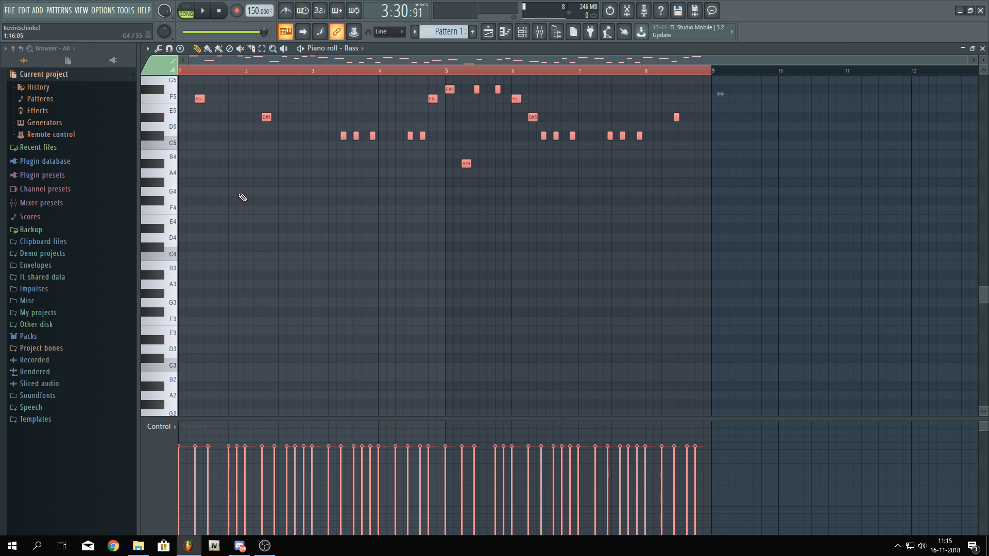
Transpose the pasted bass notes down two octaves and move the bar 1 notes onto A#3
{"action": "key", "text": "ctrl+Down"}
{"action": "key", "text": "ctrl+Down"}
{"action": "scroll", "coordinate": [181, 260], "scroll_direction": "up", "scroll_amount": 6}
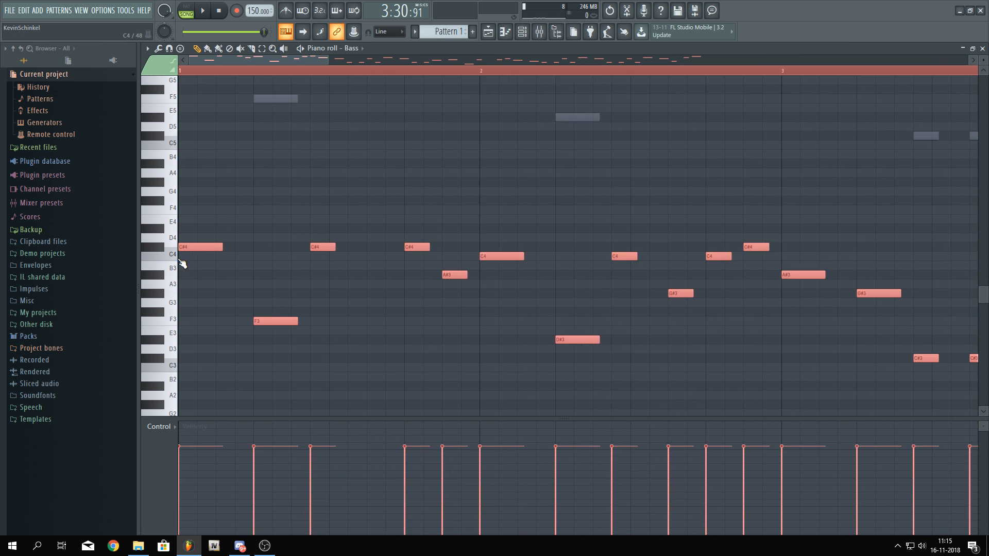
{"action": "left_click_drag", "start_coordinate": [205, 249], "coordinate": [191, 274]}
{"action": "left_click_drag", "start_coordinate": [275, 355], "coordinate": [276, 275]}
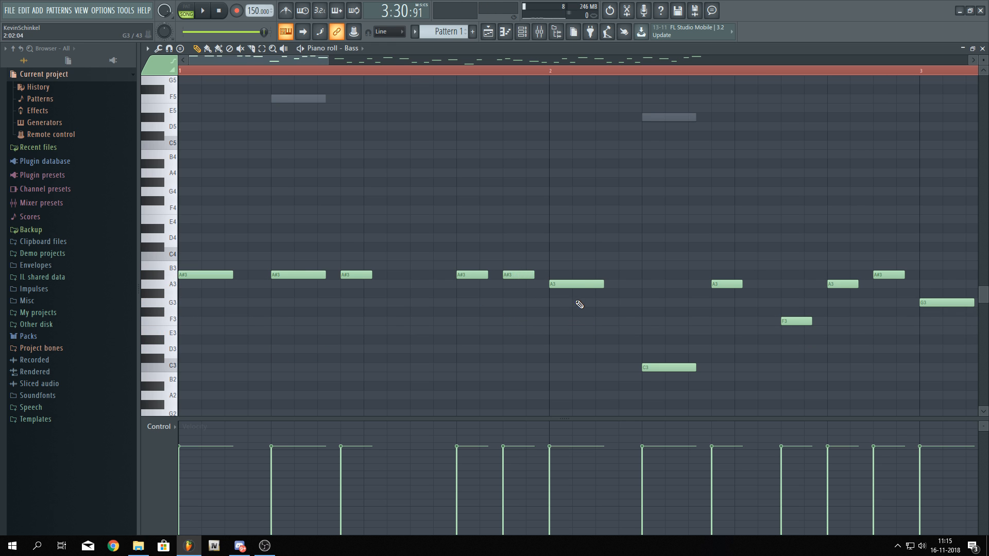
Move every bass note in bar 2 onto G#3 to follow the root
{"action": "left_click_drag", "start_coordinate": [571, 284], "coordinate": [569, 293]}
{"action": "scroll", "coordinate": [569, 294], "scroll_direction": "right", "scroll_amount": 5}
{"action": "left_click_drag", "start_coordinate": [411, 363], "coordinate": [427, 288]}
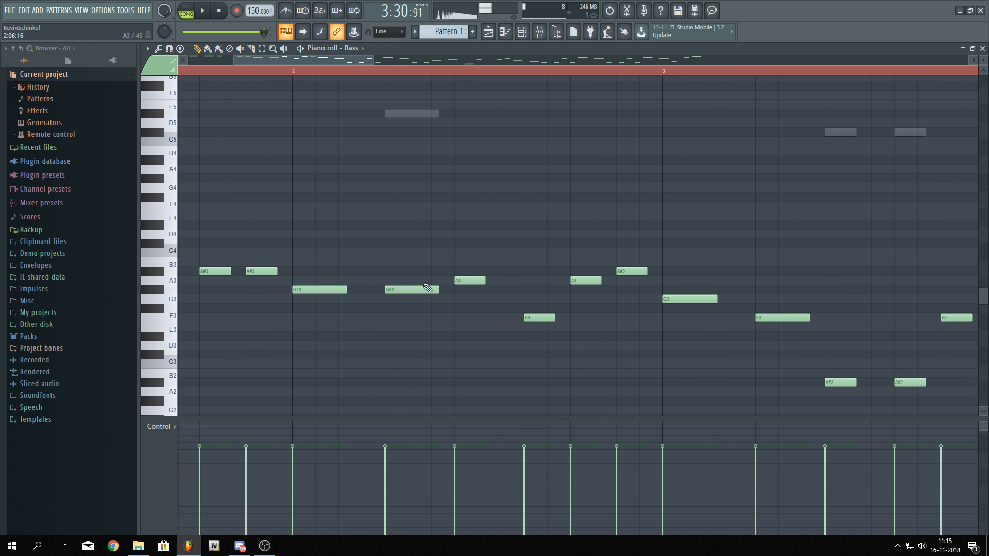
{"action": "left_click_drag", "start_coordinate": [535, 317], "coordinate": [538, 290]}
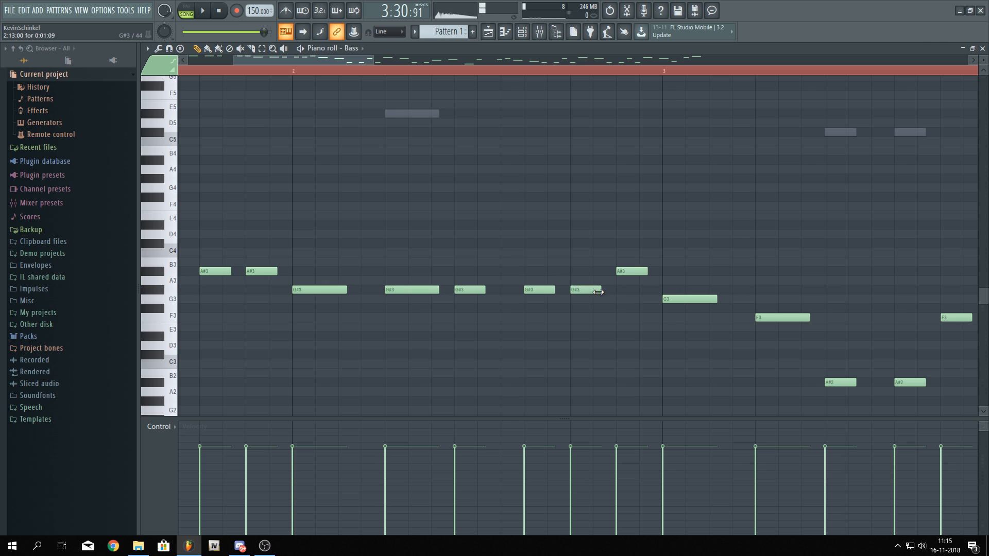
{"action": "left_click_drag", "start_coordinate": [629, 272], "coordinate": [630, 292]}
Move every bass note in bar 3 onto F#3
{"action": "scroll", "coordinate": [702, 326], "scroll_direction": "right", "scroll_amount": 5}
{"action": "left_click_drag", "start_coordinate": [458, 281], "coordinate": [458, 291]}
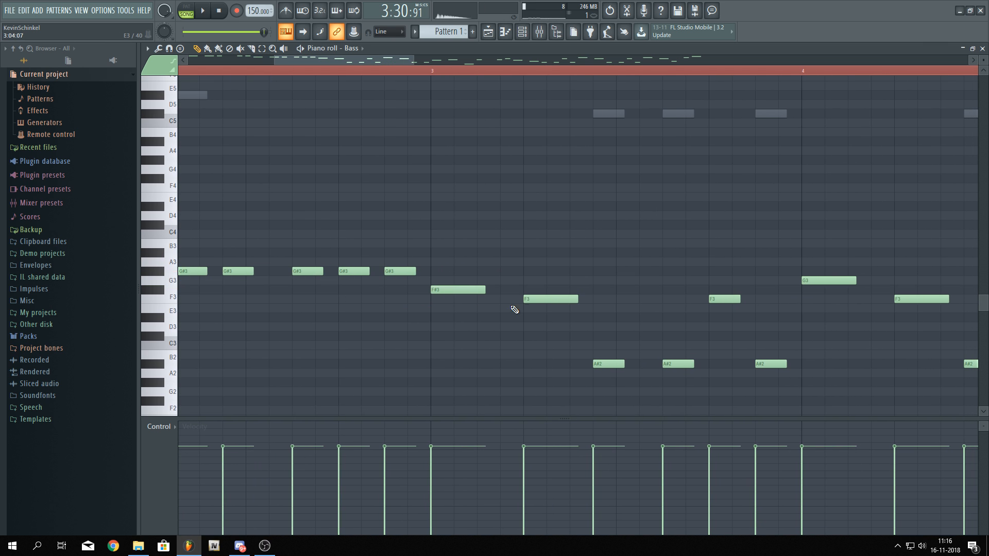
{"action": "left_click_drag", "start_coordinate": [539, 296], "coordinate": [539, 288]}
{"action": "left_click_drag", "start_coordinate": [608, 362], "coordinate": [609, 289]}
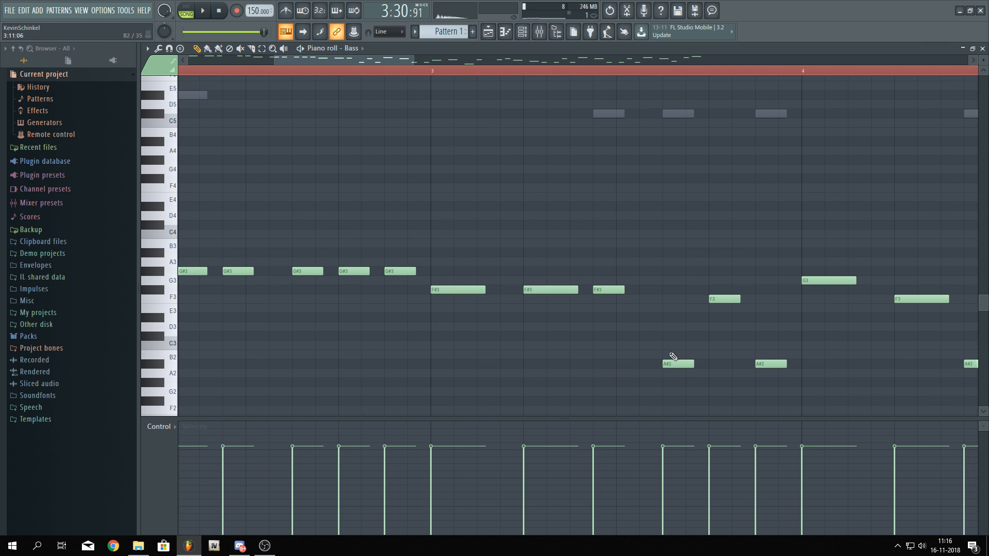
{"action": "left_click_drag", "start_coordinate": [672, 363], "coordinate": [718, 288]}
{"action": "left_click", "coordinate": [734, 290]}
{"action": "left_click", "coordinate": [727, 289]}
{"action": "left_click_drag", "start_coordinate": [734, 330], "coordinate": [380, 347]}
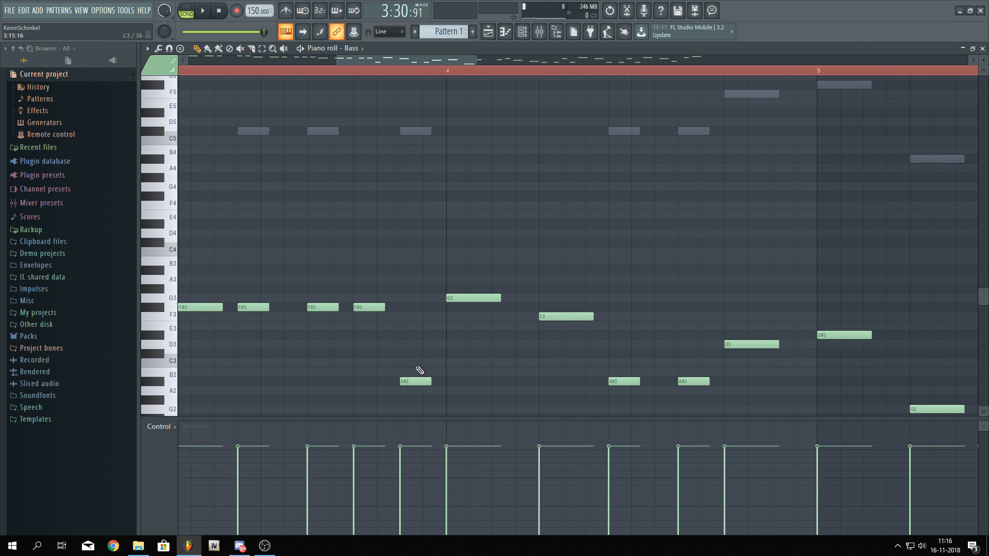
Move every bass note in bar 4 onto F#3, shifting the lower notes up together
{"action": "left_click_drag", "start_coordinate": [469, 302], "coordinate": [469, 308]}
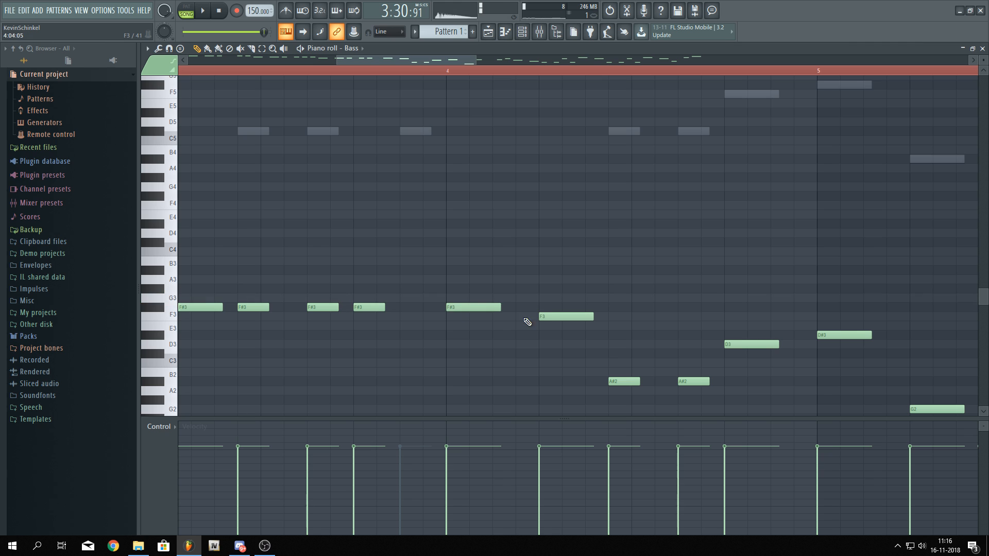
{"action": "left_click_drag", "start_coordinate": [590, 308], "coordinate": [546, 308]}
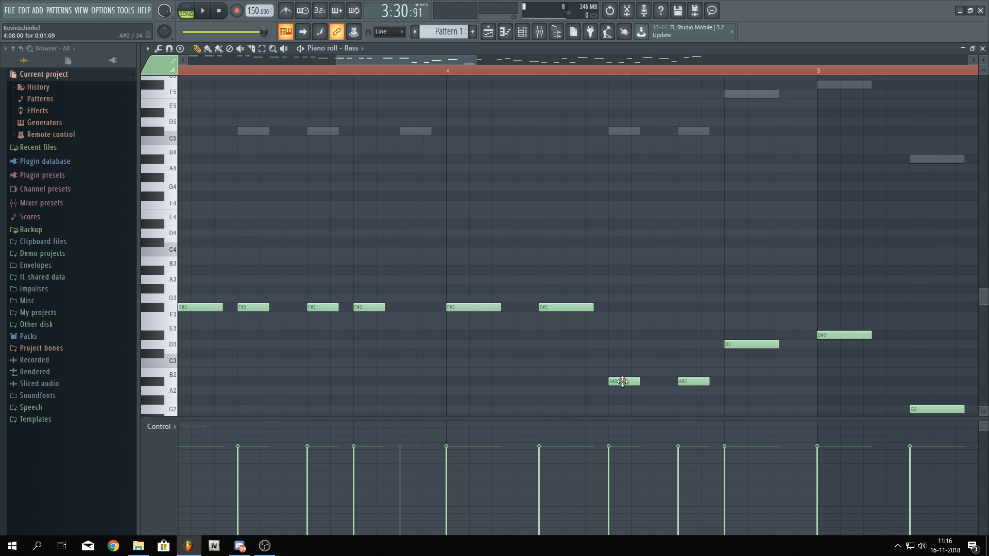
{"action": "left_click_drag", "start_coordinate": [622, 381], "coordinate": [729, 388]}
{"action": "key", "text": "Up"}
{"action": "key", "text": "Up"}
{"action": "key", "text": "Up"}
{"action": "key", "text": "Up"}
{"action": "key", "text": "Up"}
{"action": "key", "text": "Up"}
{"action": "key", "text": "Up"}
{"action": "key", "text": "Up"}
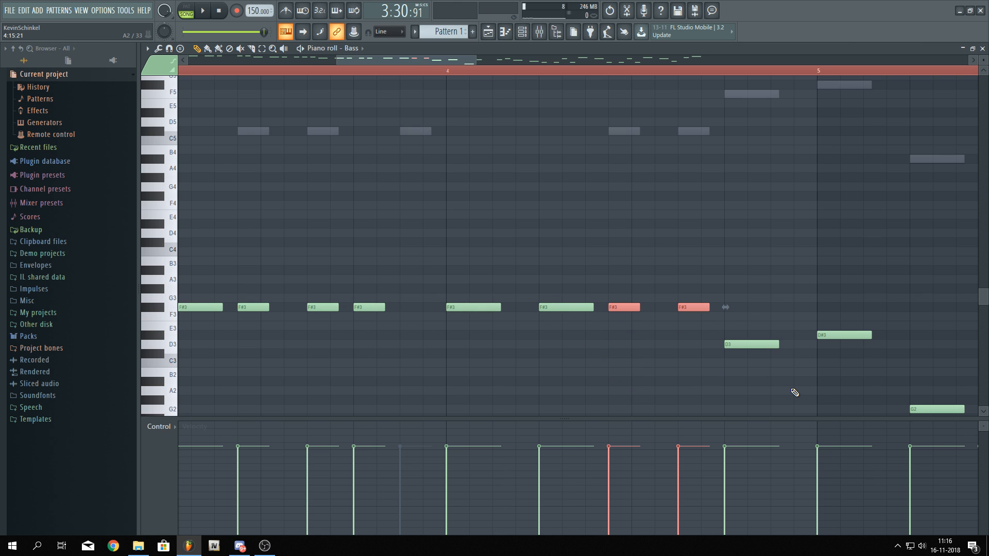
{"action": "left_click", "coordinate": [793, 394]}
{"action": "left_click_drag", "start_coordinate": [741, 346], "coordinate": [741, 306]}
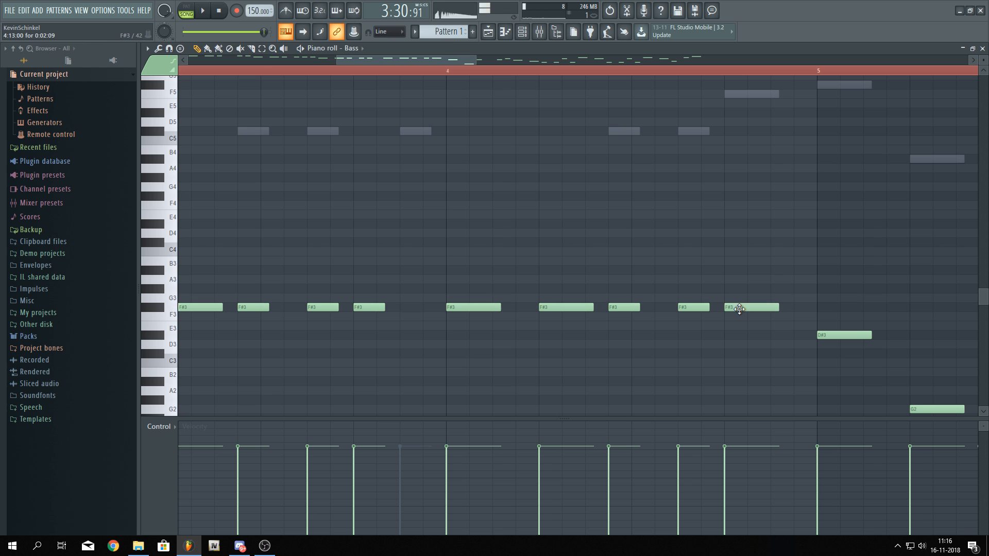
Move every bass note in bar 5 onto D#3
{"action": "scroll", "coordinate": [330, 255], "scroll_direction": "down", "scroll_amount": 5}
{"action": "scroll", "coordinate": [453, 320], "scroll_direction": "up", "scroll_amount": 5}
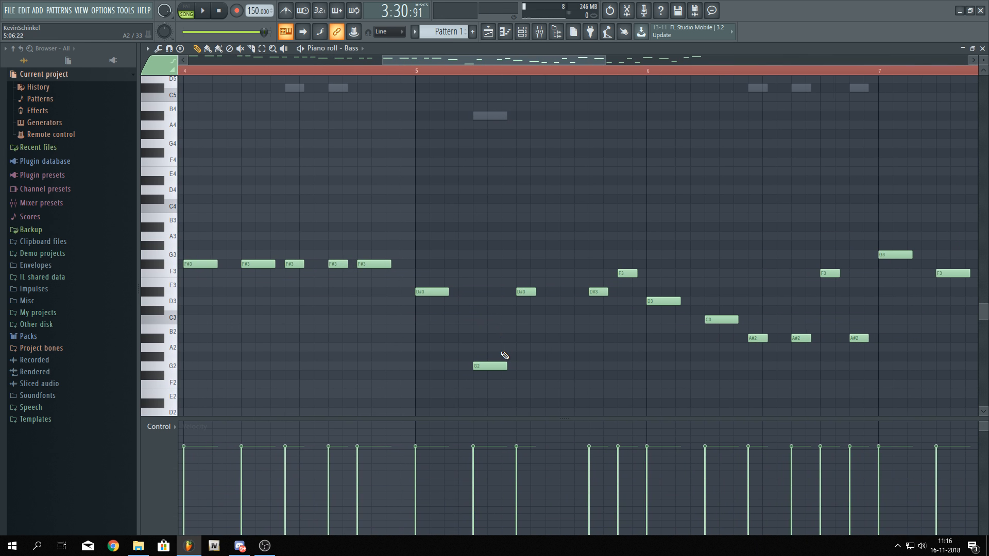
{"action": "left_click_drag", "start_coordinate": [492, 363], "coordinate": [490, 292]}
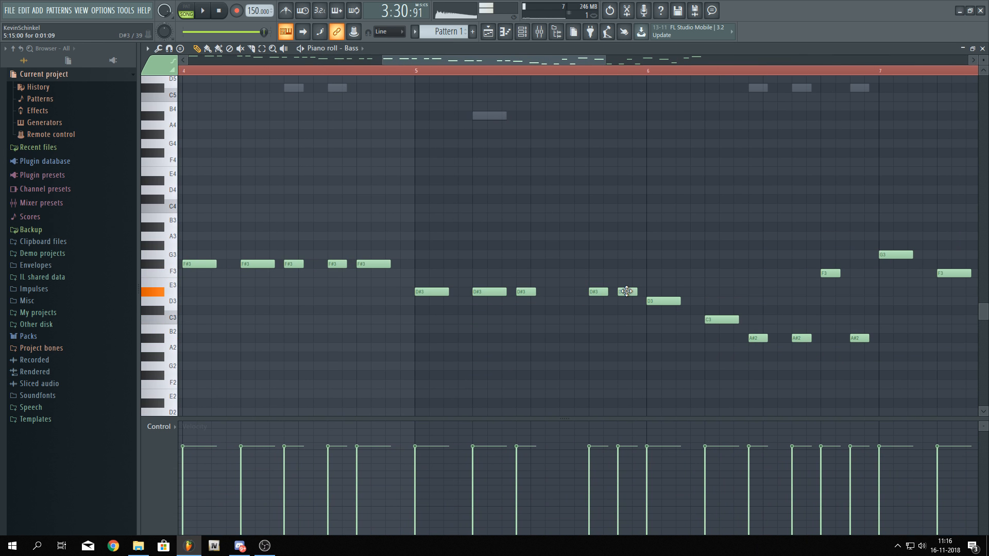
{"action": "left_click_drag", "start_coordinate": [662, 303], "coordinate": [575, 283]}
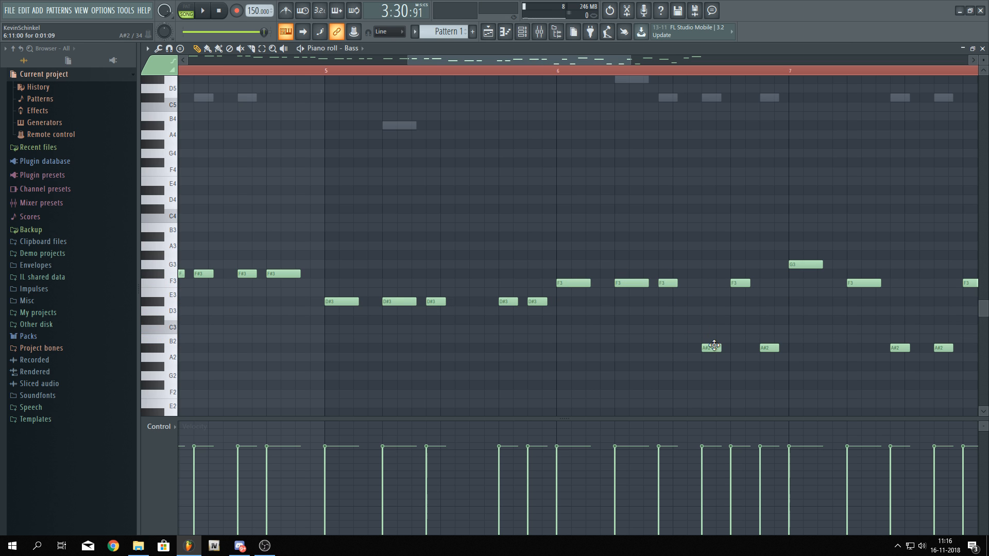
Set the bar 6 bass notes to F3 and the bar 7 bass notes to F#3
{"action": "left_click_drag", "start_coordinate": [766, 302], "coordinate": [535, 302]}
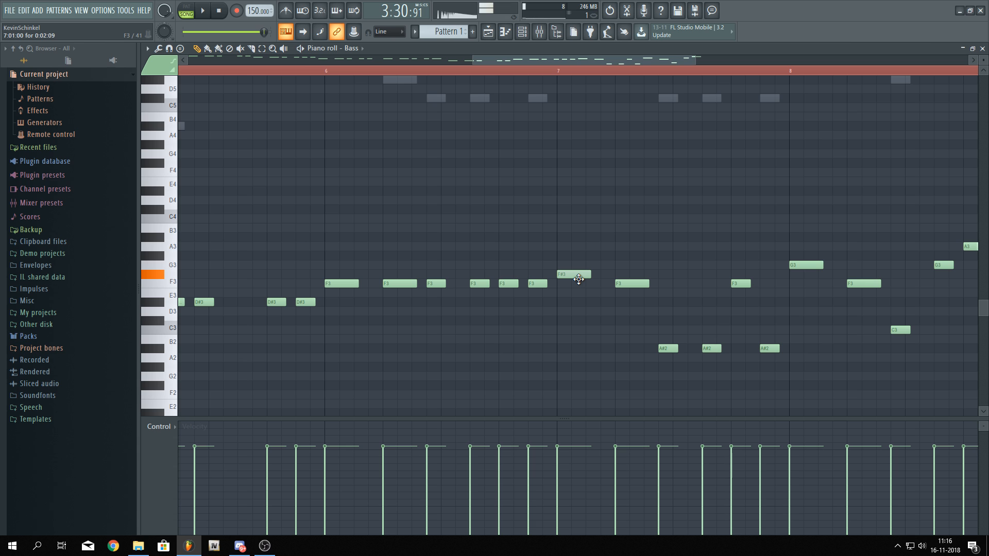
{"action": "left_click_drag", "start_coordinate": [673, 292], "coordinate": [674, 276]}
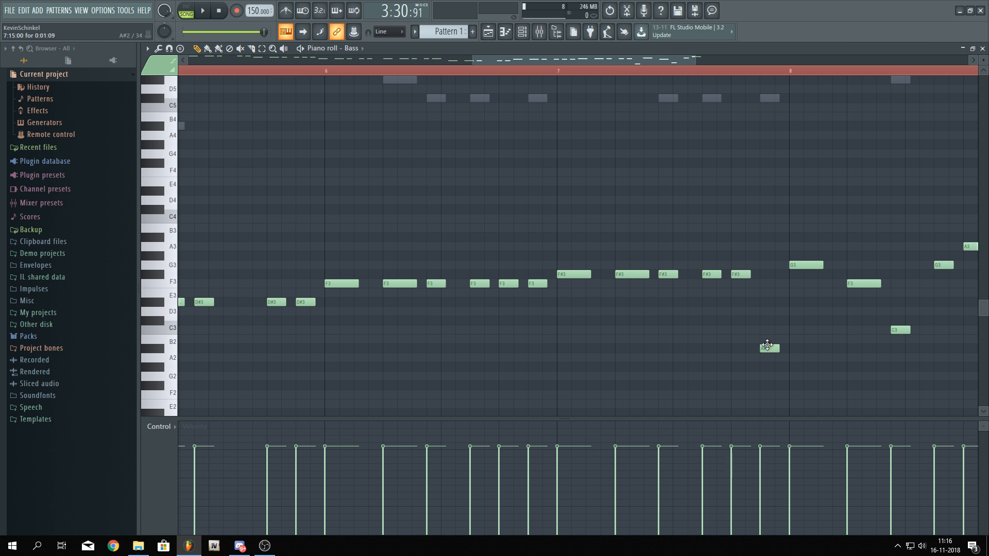
{"action": "left_click_drag", "start_coordinate": [794, 303], "coordinate": [415, 301]}
Move the remaining bar 8 bass notes onto G#3 and zoom out to the whole pattern
{"action": "mouse_move", "coordinate": [436, 262]}
{"action": "left_mouse_down"}
{"action": "mouse_move", "coordinate": [437, 244]}
{"action": "mouse_move", "coordinate": [438, 254]}
{"action": "left_mouse_up"}
{"action": "left_click_drag", "start_coordinate": [520, 328], "coordinate": [524, 251]}
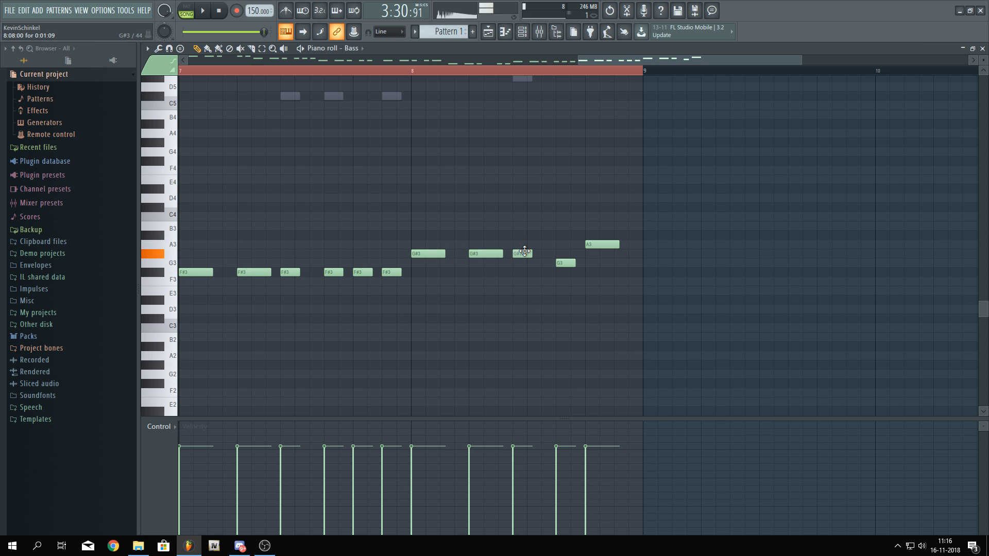
{"action": "scroll", "coordinate": [624, 280], "scroll_direction": "down", "scroll_amount": 5}
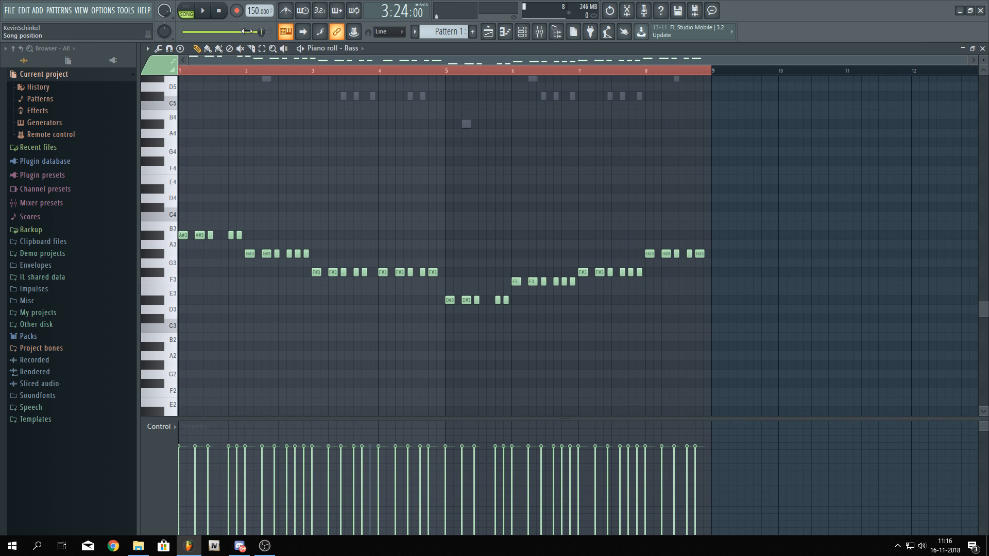
Play the bass line from bar 4 and change the last note of bar 4 to F3
{"action": "key", "text": "space"}
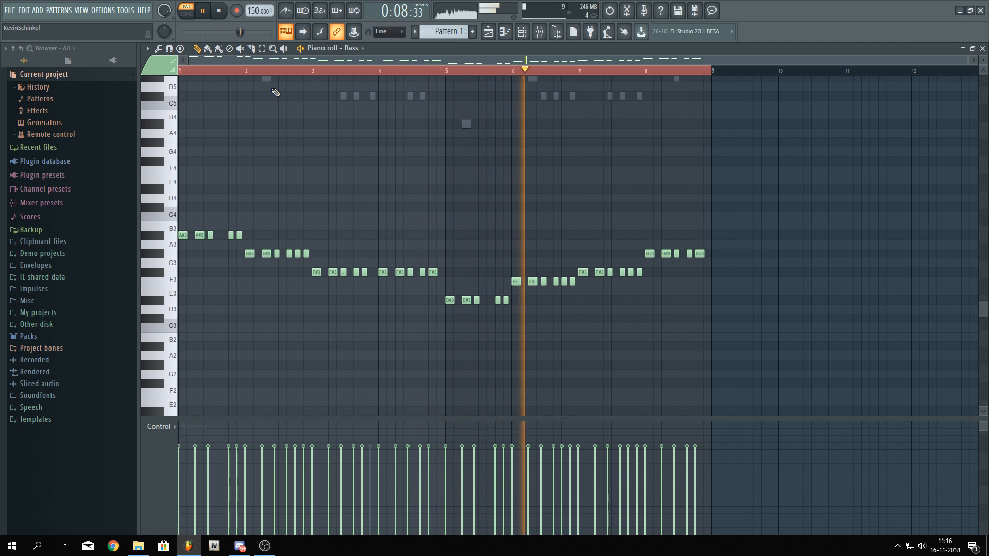
{"action": "left_click", "coordinate": [388, 71]}
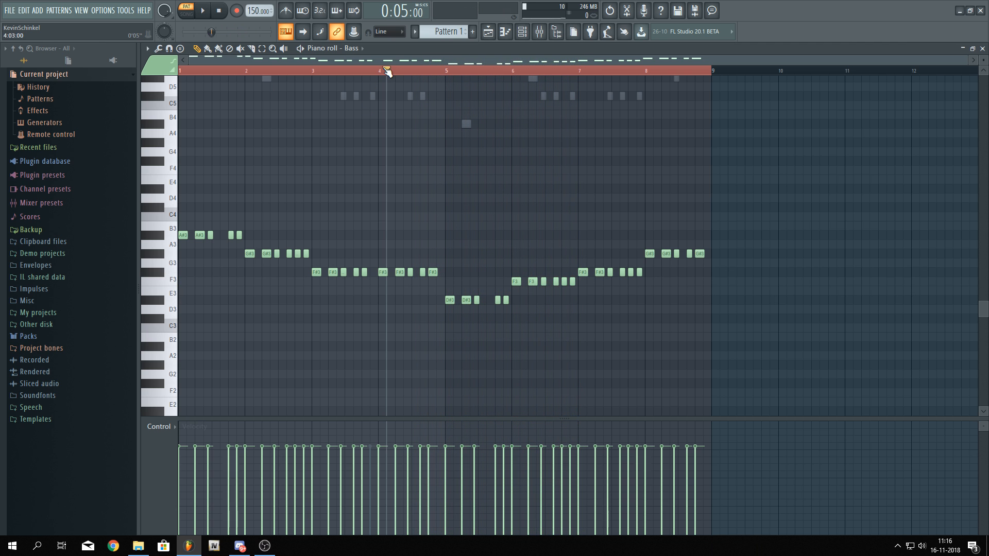
{"action": "scroll", "coordinate": [384, 242], "scroll_direction": "up", "scroll_amount": 4}
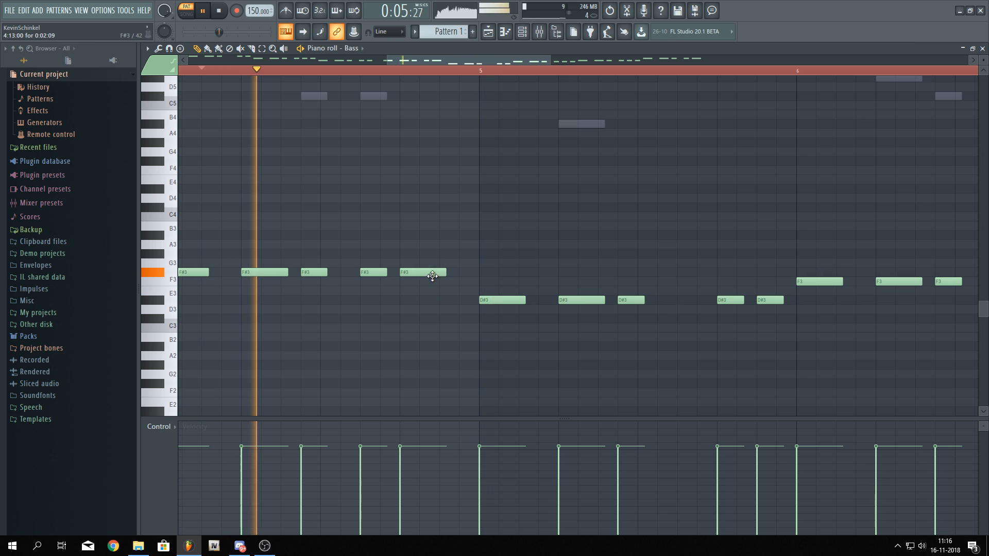
{"action": "left_click_drag", "start_coordinate": [433, 273], "coordinate": [426, 290]}
{"action": "key", "text": "space"}
{"action": "key", "text": "space"}
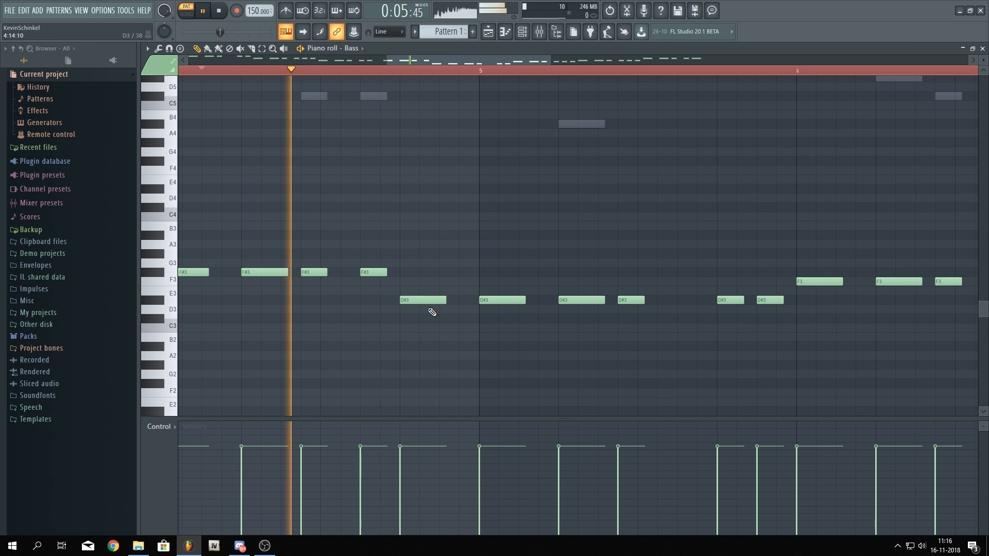
{"action": "left_click_drag", "start_coordinate": [428, 296], "coordinate": [430, 278]}
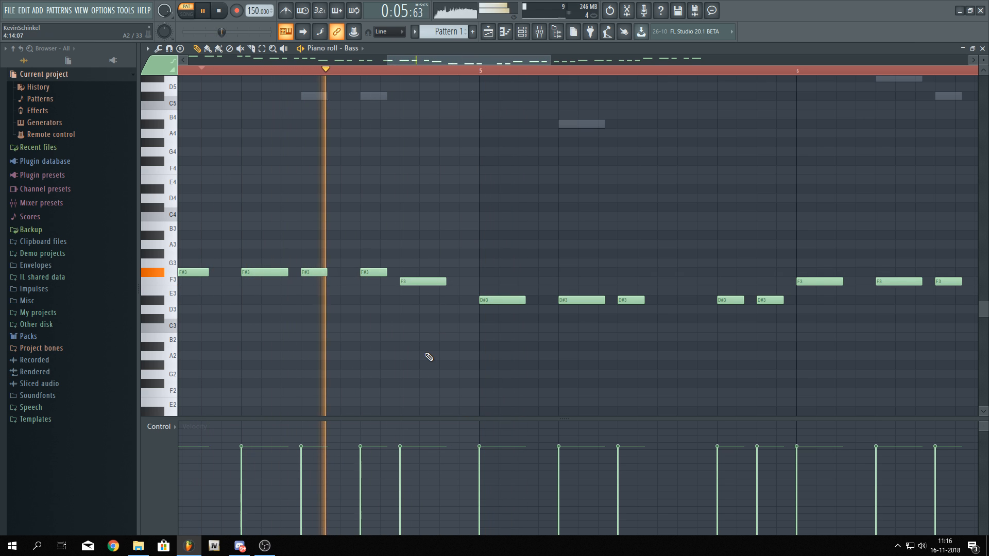
Play back the bass pattern to check the new line
{"action": "scroll", "coordinate": [428, 358], "scroll_direction": "down", "scroll_amount": 4}
{"action": "scroll", "coordinate": [429, 357], "scroll_direction": "down", "scroll_amount": 3}
{"action": "key", "text": "space"}
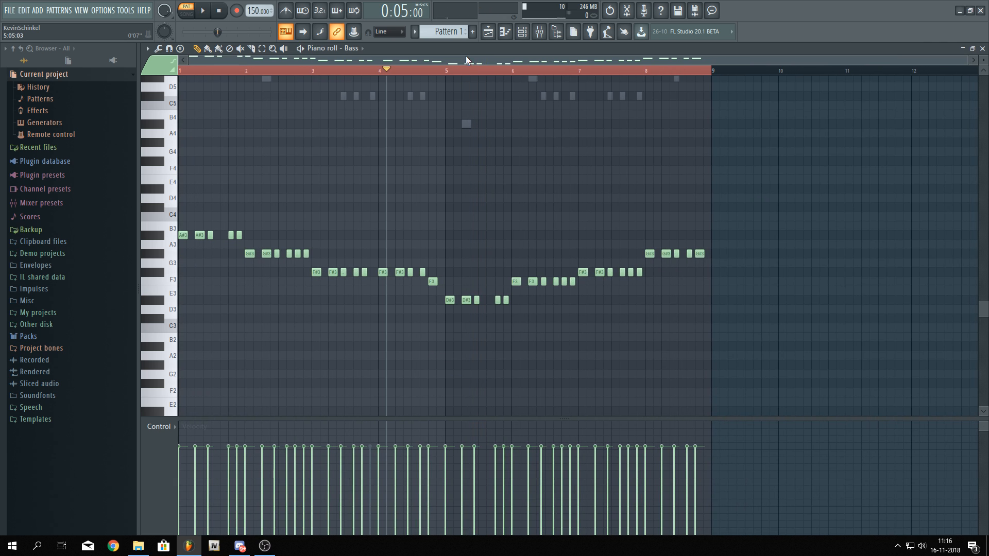
{"action": "key", "text": "space"}
{"action": "scroll", "coordinate": [423, 293], "scroll_direction": "up", "scroll_amount": 4}
{"action": "key", "text": "space"}
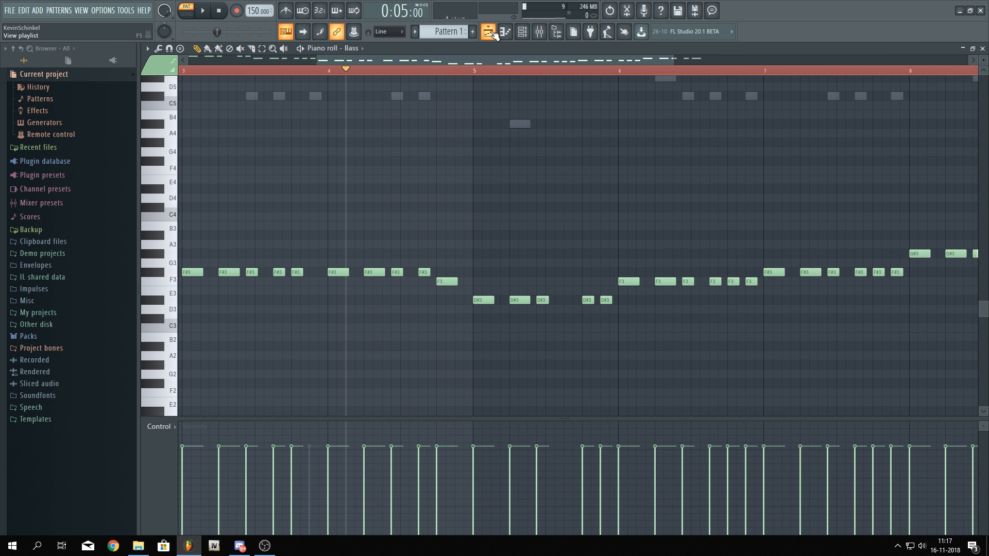
Play the original song in the playlist from about bar 128 and open Pitcher on its mixer track
{"action": "key", "text": "F5"}
{"action": "scroll", "coordinate": [667, 171], "scroll_direction": "up", "scroll_amount": 6}
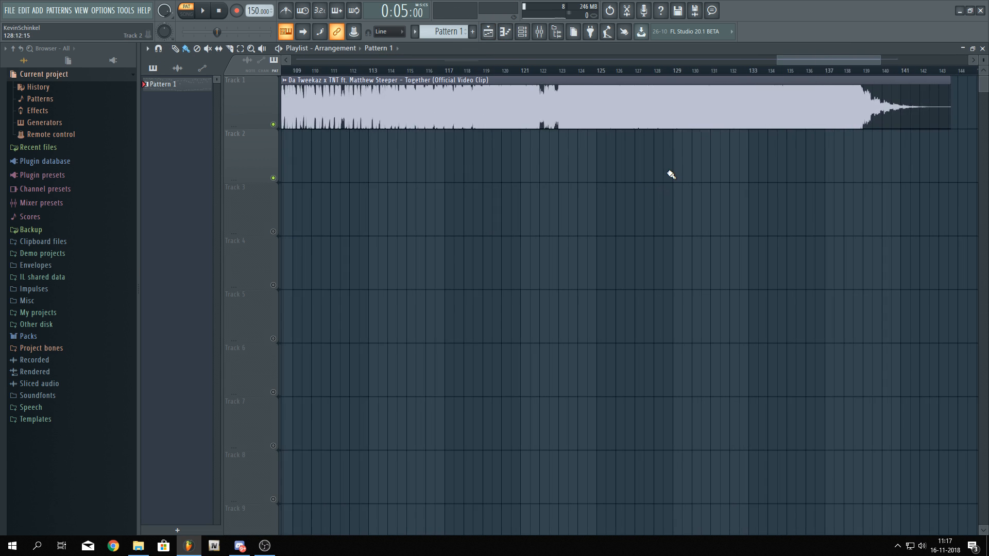
{"action": "left_click", "coordinate": [538, 77]}
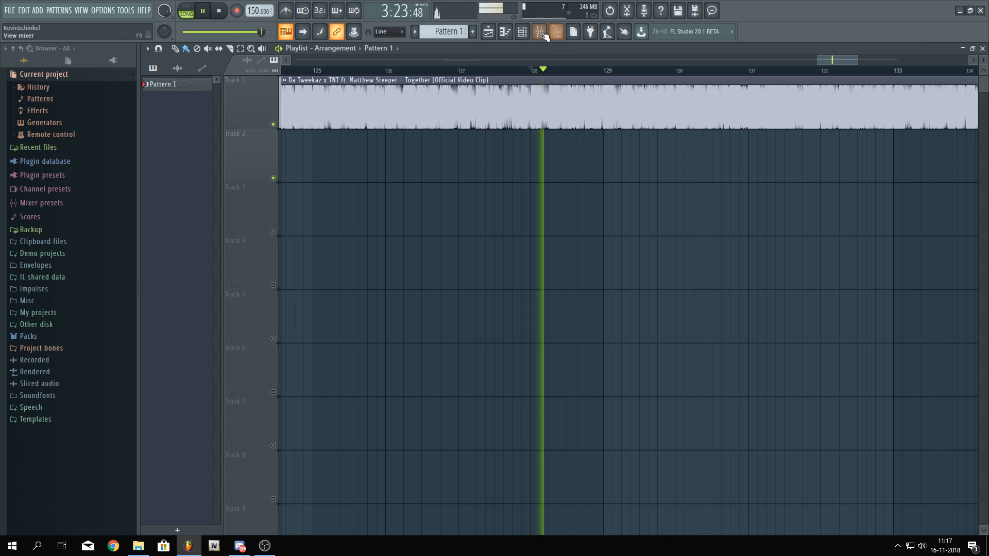
{"action": "key", "text": "F9"}
{"action": "left_click", "coordinate": [910, 99]}
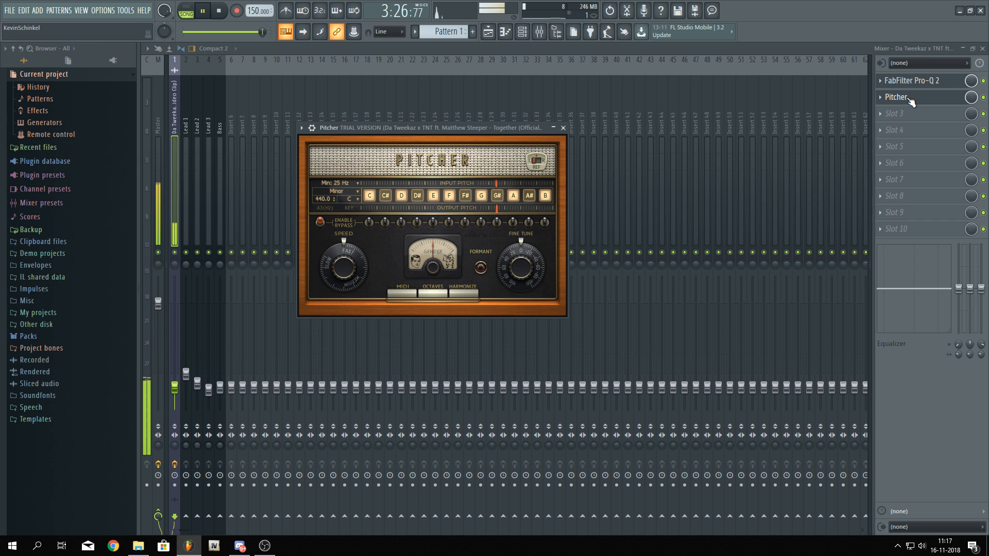
Replay the original song from about bar 126 and reopen Pitcher in the mixer
{"action": "left_click", "coordinate": [490, 32]}
{"action": "scroll", "coordinate": [579, 155], "scroll_direction": "down", "scroll_amount": 3}
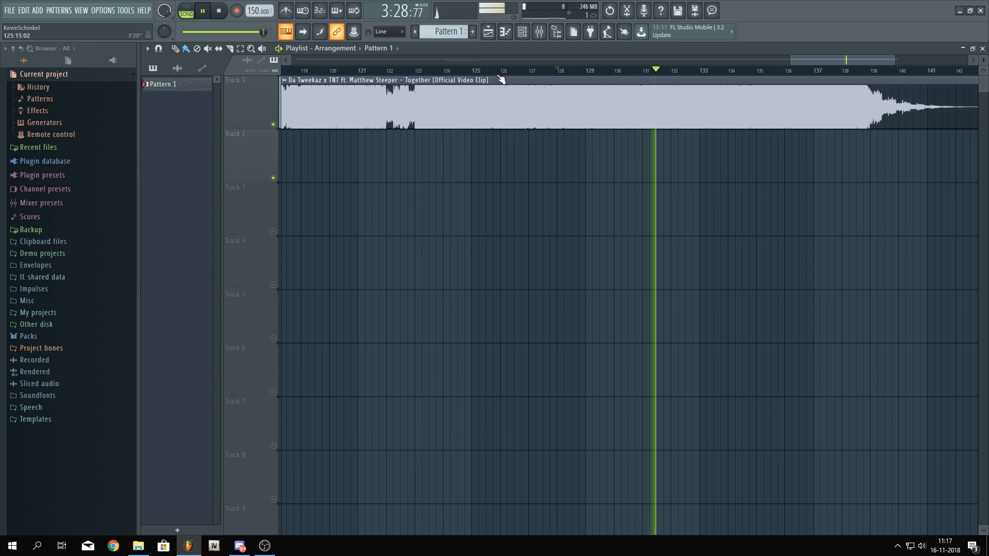
{"action": "left_click", "coordinate": [493, 71]}
{"action": "left_click", "coordinate": [541, 34]}
{"action": "left_click", "coordinate": [912, 97]}
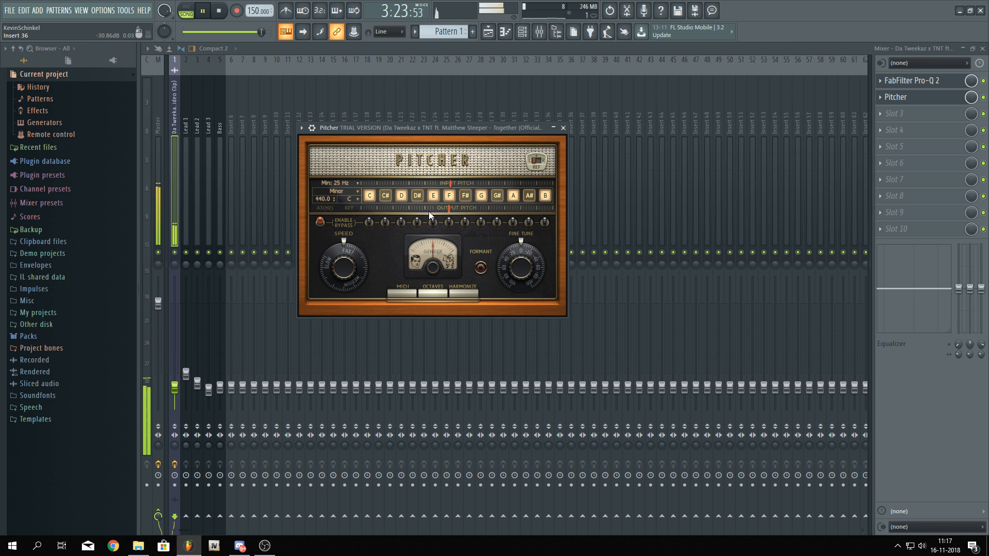
Zoom the playlist in on bars 37 to 45 and open Pitcher on the original song's mixer track
{"action": "left_click", "coordinate": [492, 34]}
{"action": "scroll", "coordinate": [609, 160], "scroll_direction": "down", "scroll_amount": 5}
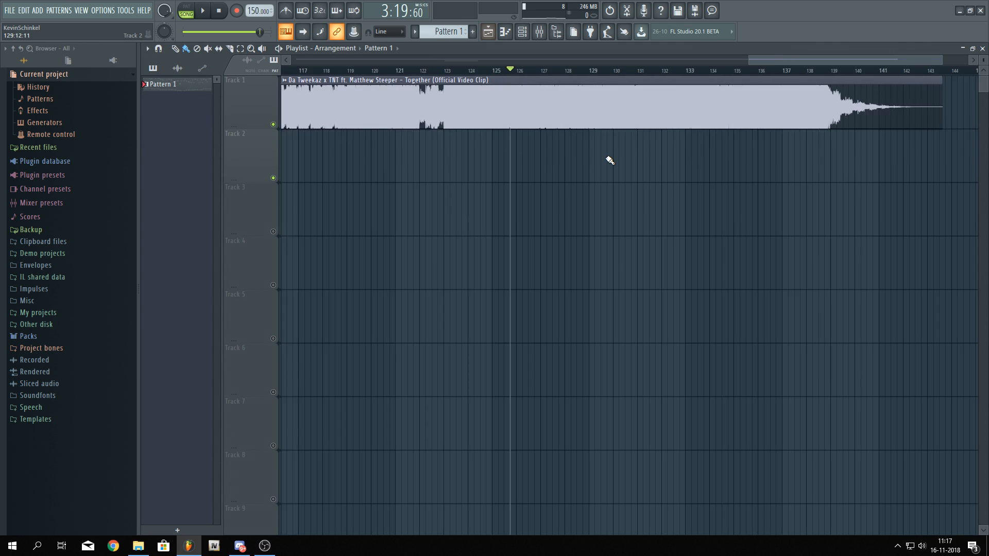
{"action": "scroll", "coordinate": [362, 118], "scroll_direction": "up", "scroll_amount": 4}
{"action": "scroll", "coordinate": [322, 125], "scroll_direction": "up", "scroll_amount": 2}
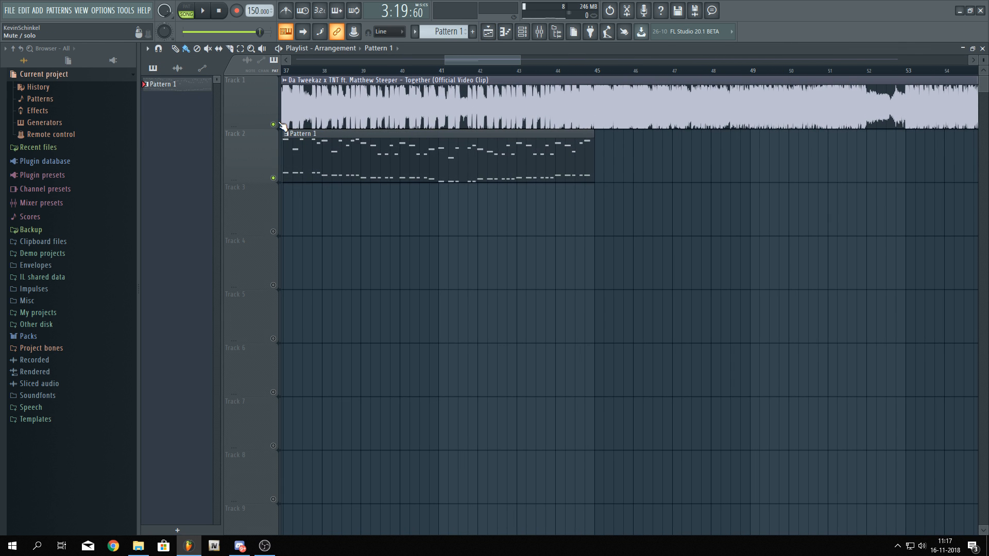
{"action": "scroll", "coordinate": [353, 139], "scroll_direction": "up", "scroll_amount": 2}
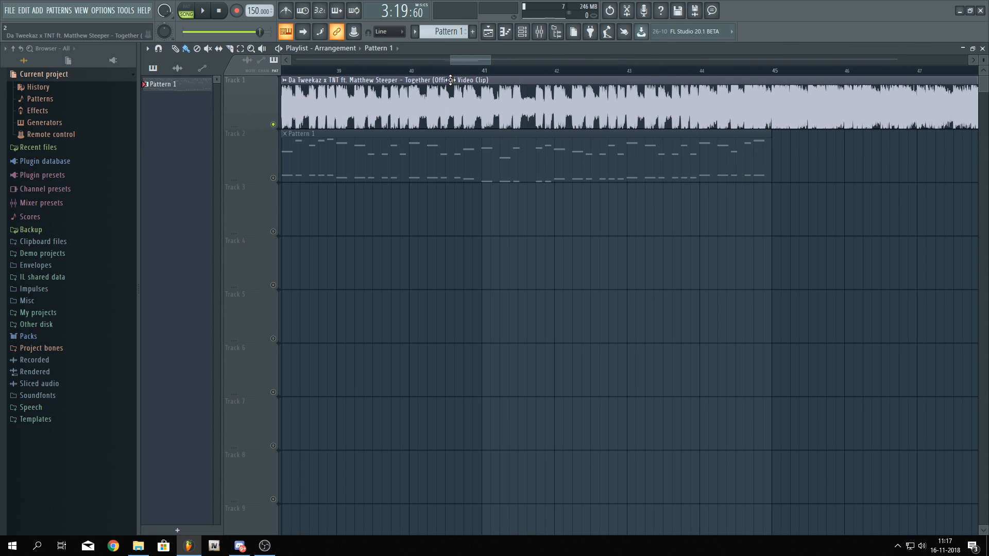
{"action": "left_click", "coordinate": [539, 31]}
{"action": "left_click", "coordinate": [910, 80]}
{"action": "left_click", "coordinate": [910, 98]}
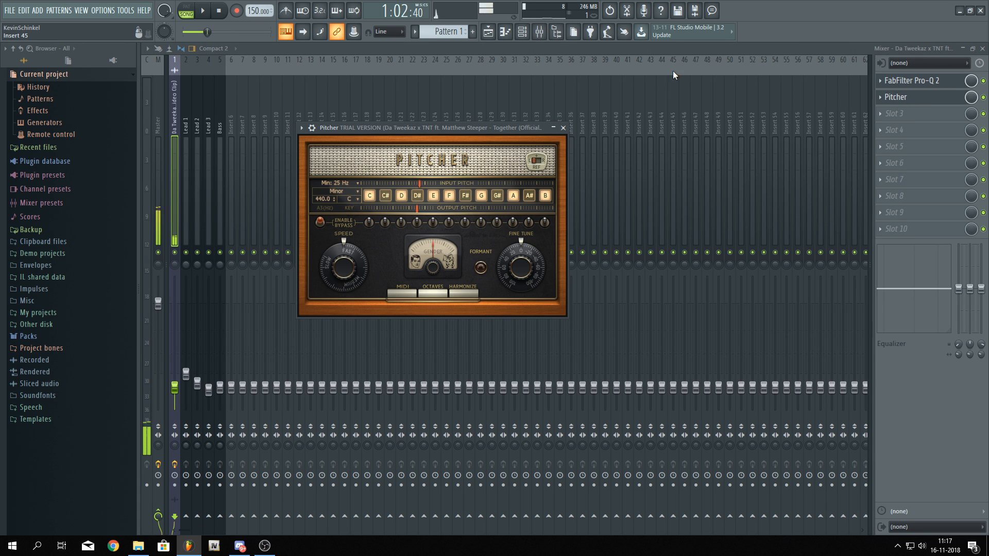
Play the original song together with the melody pattern around bar 41 in the playlist
{"action": "left_click", "coordinate": [489, 32]}
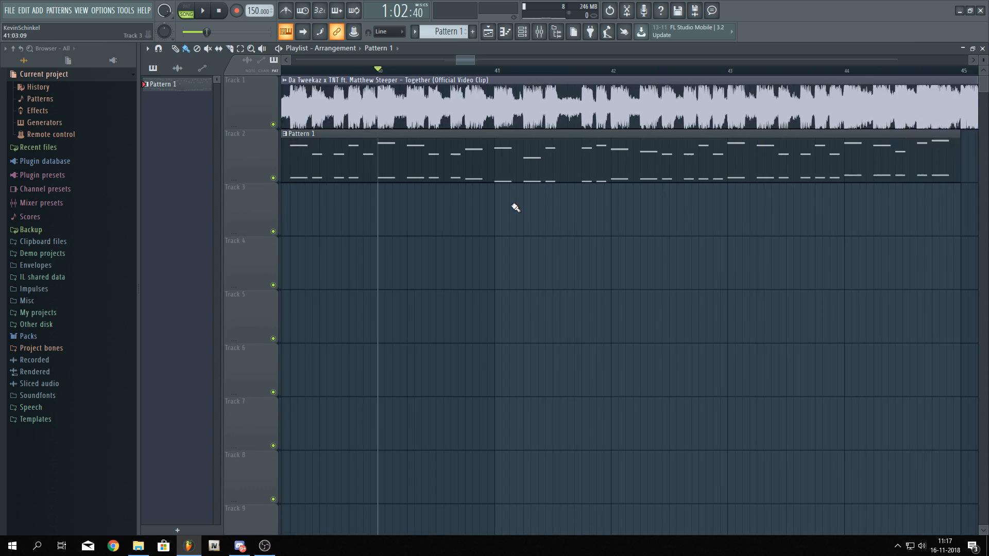
{"action": "scroll", "coordinate": [515, 208], "scroll_direction": "up", "scroll_amount": 4}
{"action": "key", "text": "space"}
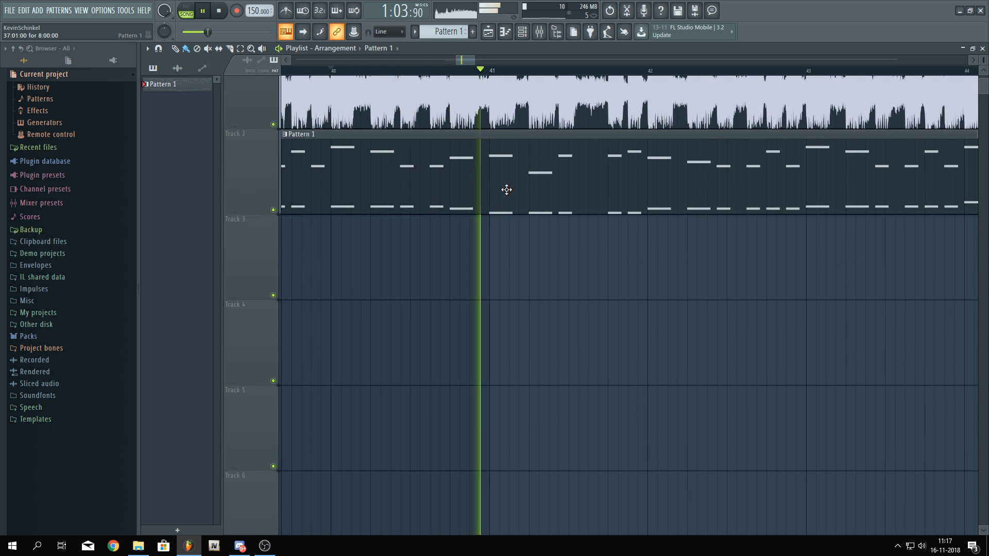
{"action": "key", "text": "space"}
{"action": "scroll", "coordinate": [478, 266], "scroll_direction": "up", "scroll_amount": 2}
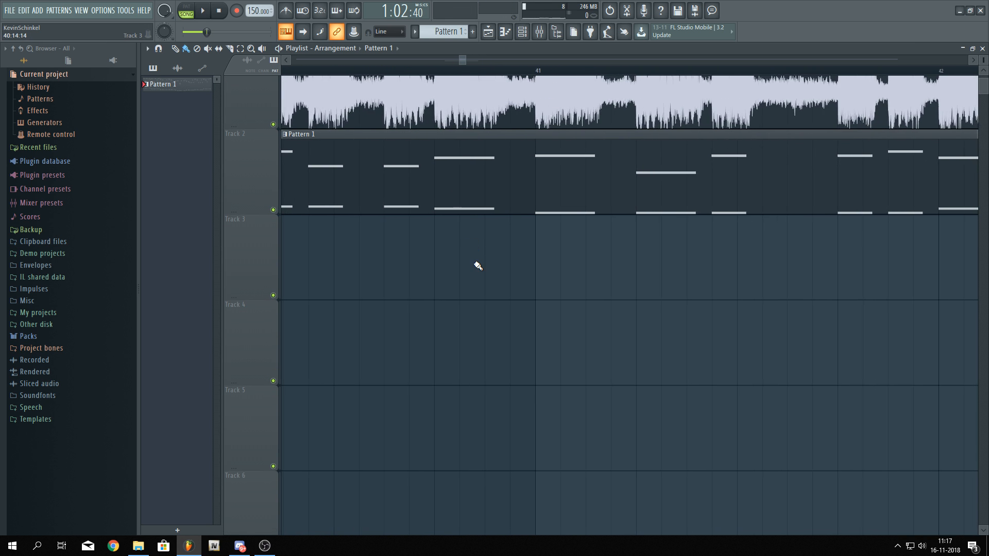
{"action": "scroll", "coordinate": [478, 266], "scroll_direction": "down", "scroll_amount": 5}
Load the 071: Sub Bass preset from FactoryBank1 into the Sylenth1 on the Bass channel
{"action": "left_click", "coordinate": [522, 31]}
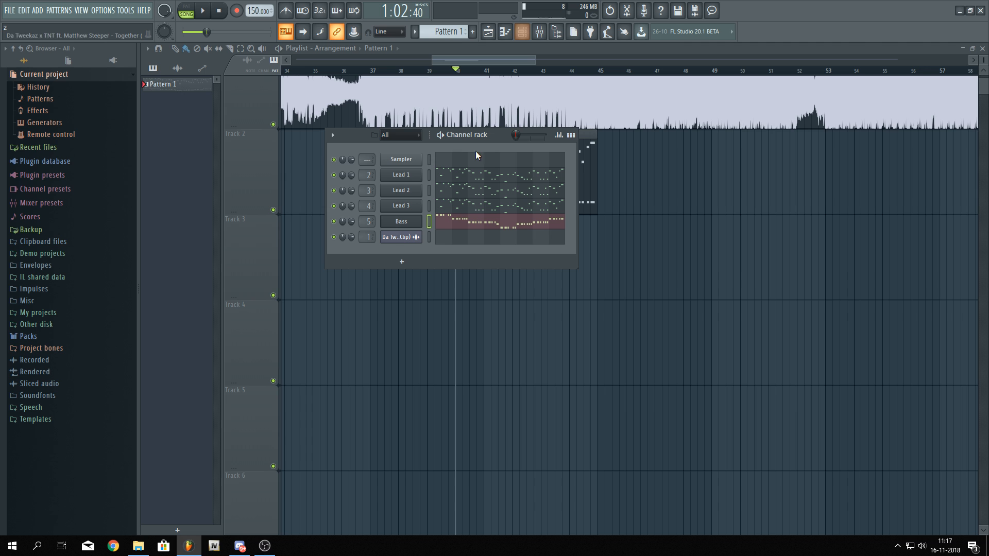
{"action": "left_click", "coordinate": [417, 231]}
{"action": "left_click", "coordinate": [410, 293]}
{"action": "mouse_move", "coordinate": [435, 306]}
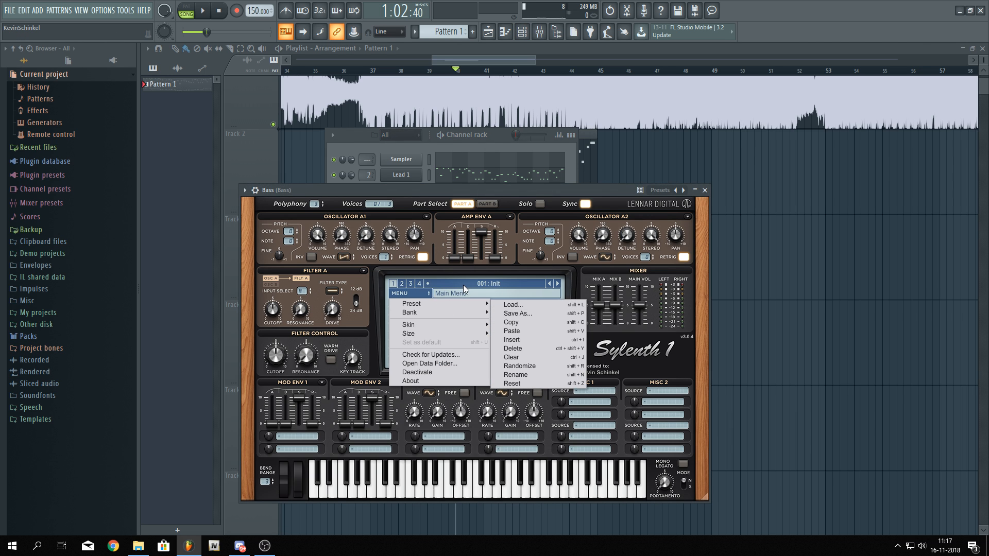
{"action": "mouse_move", "coordinate": [530, 318]}
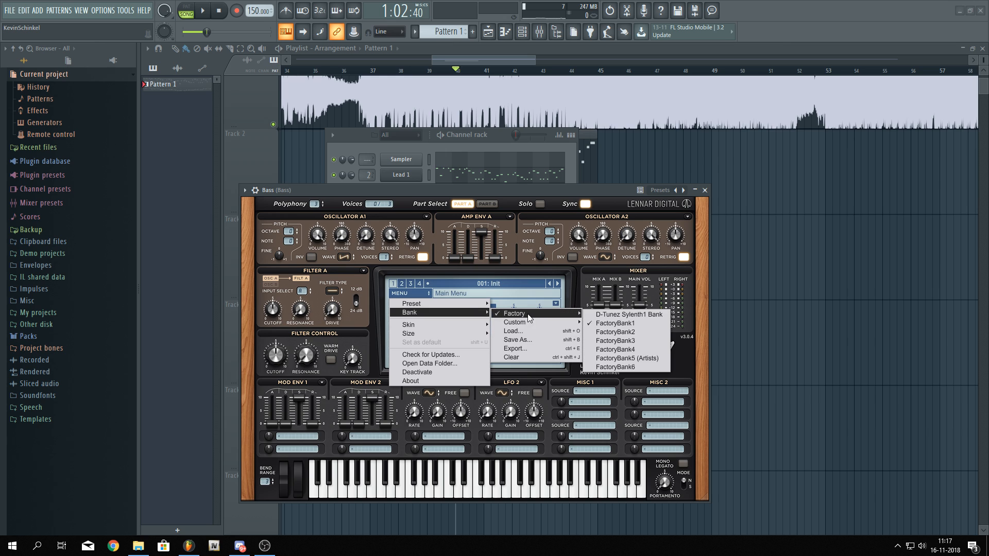
{"action": "left_click", "coordinate": [623, 322]}
{"action": "left_click", "coordinate": [525, 291]}
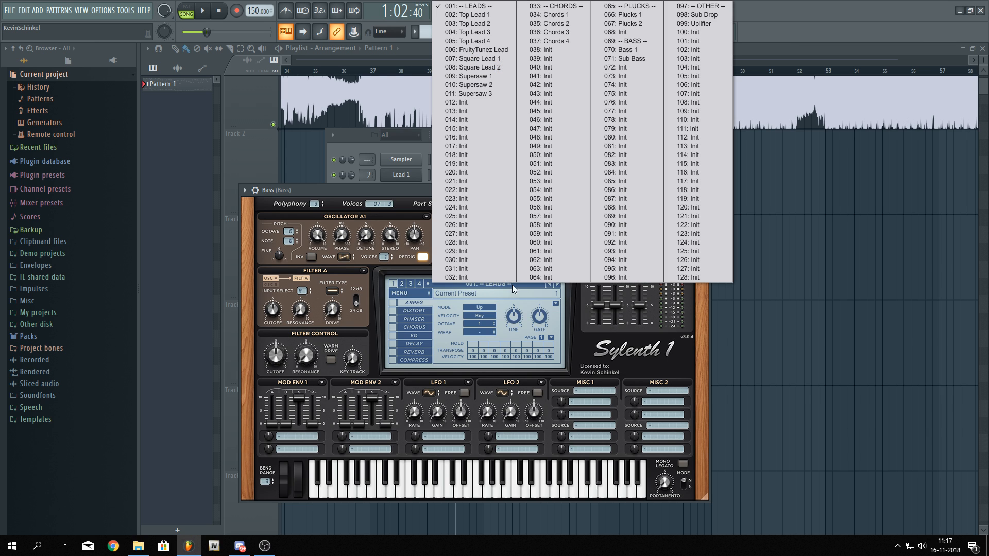
{"action": "left_click", "coordinate": [628, 65]}
Play back the Sub Bass sound and open the Bass pattern in the piano roll
{"action": "key", "text": "space"}
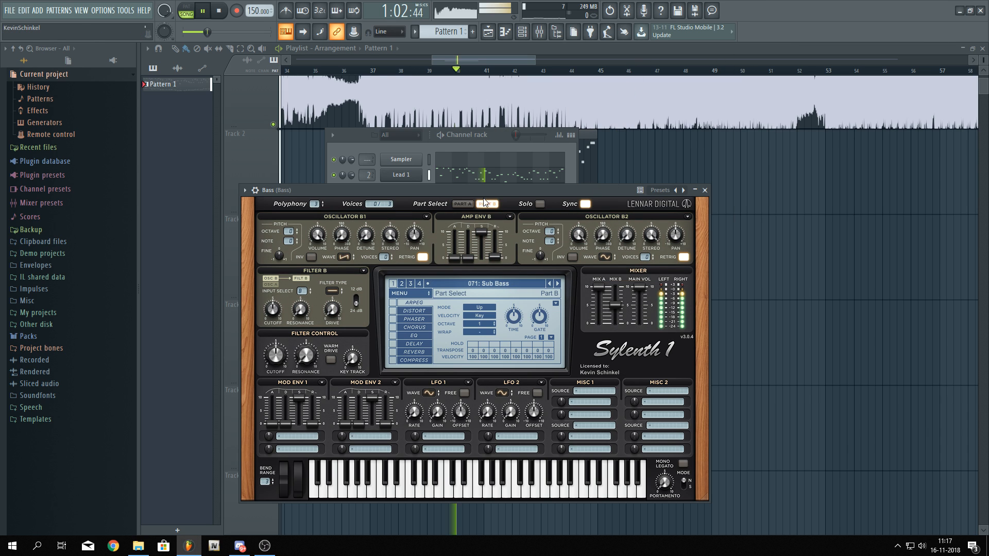
{"action": "key", "text": "l"}
{"action": "key", "text": "space"}
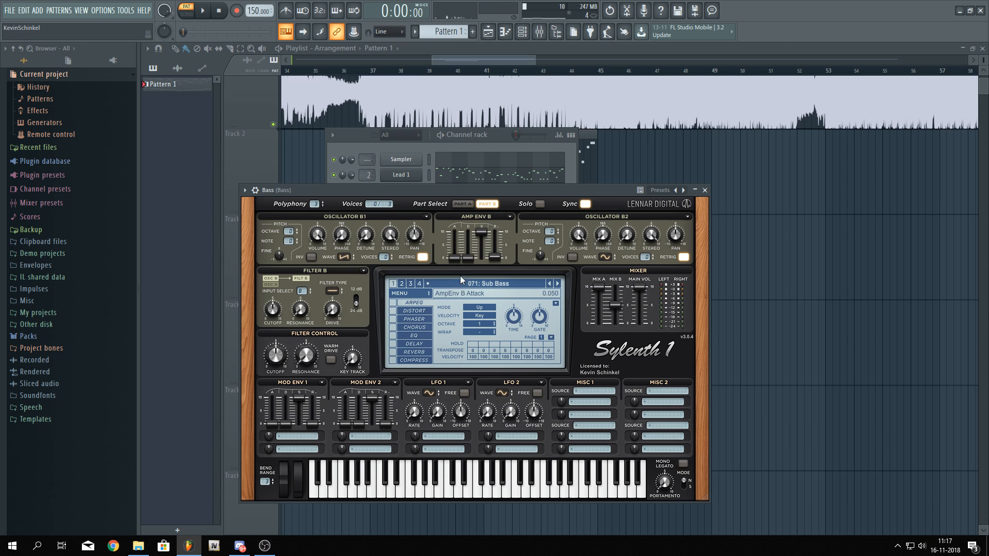
{"action": "left_click", "coordinate": [454, 139]}
{"action": "left_click", "coordinate": [462, 219]}
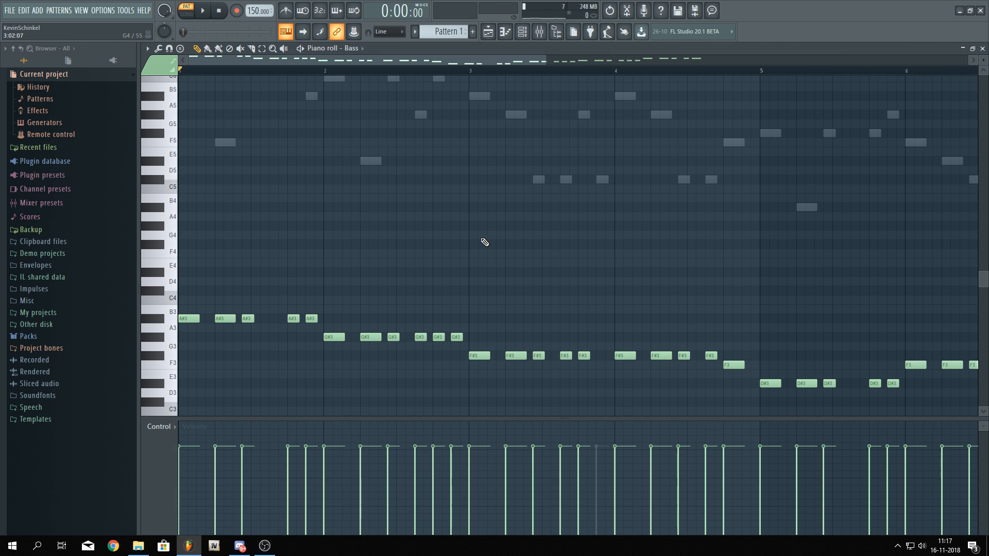
{"action": "key", "text": "F4"}
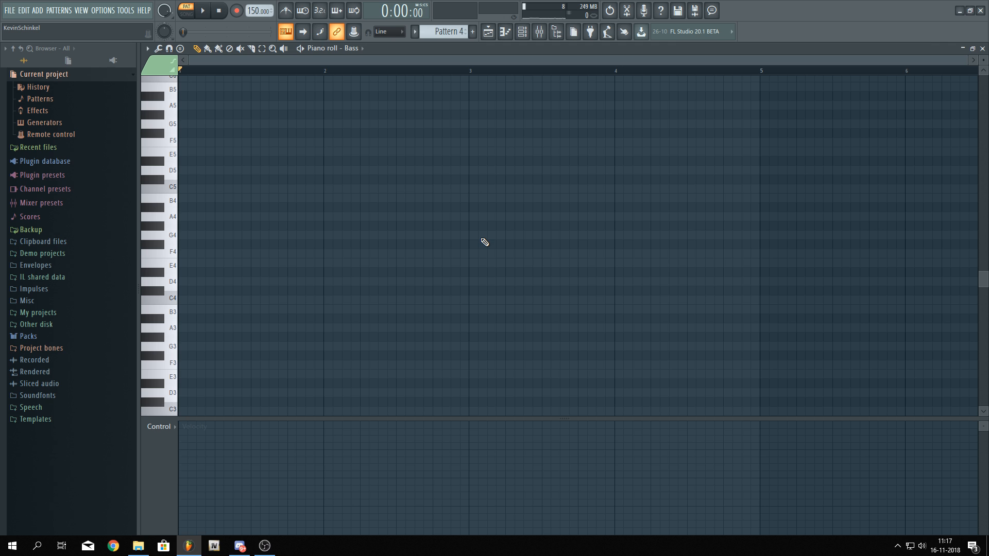
{"action": "scroll", "coordinate": [485, 242], "scroll_direction": "up", "scroll_amount": 1}
{"action": "left_click_drag", "start_coordinate": [465, 37], "coordinate": [465, 51]}
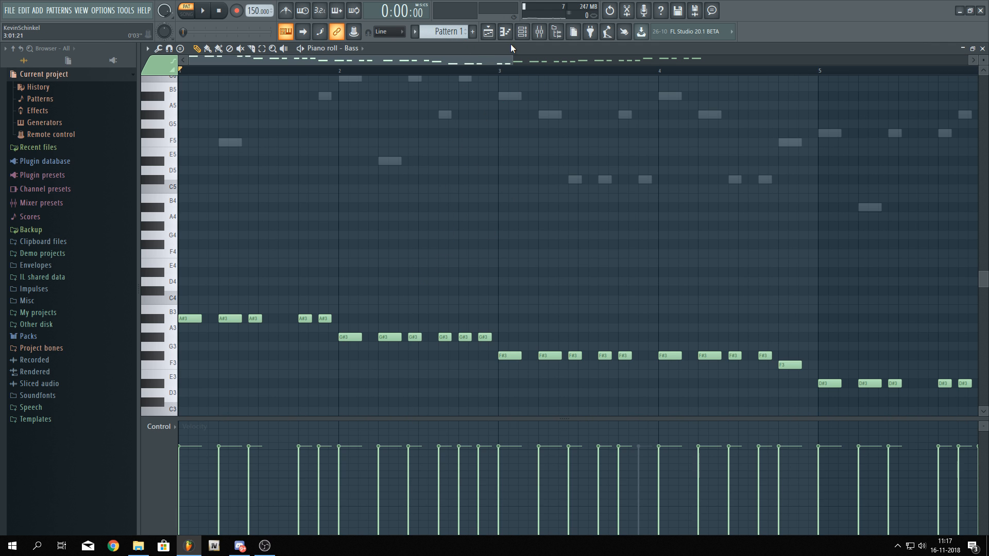
Reopen the Bass channel's Sylenth1 and switch its view to Part A
{"action": "left_click", "coordinate": [488, 34]}
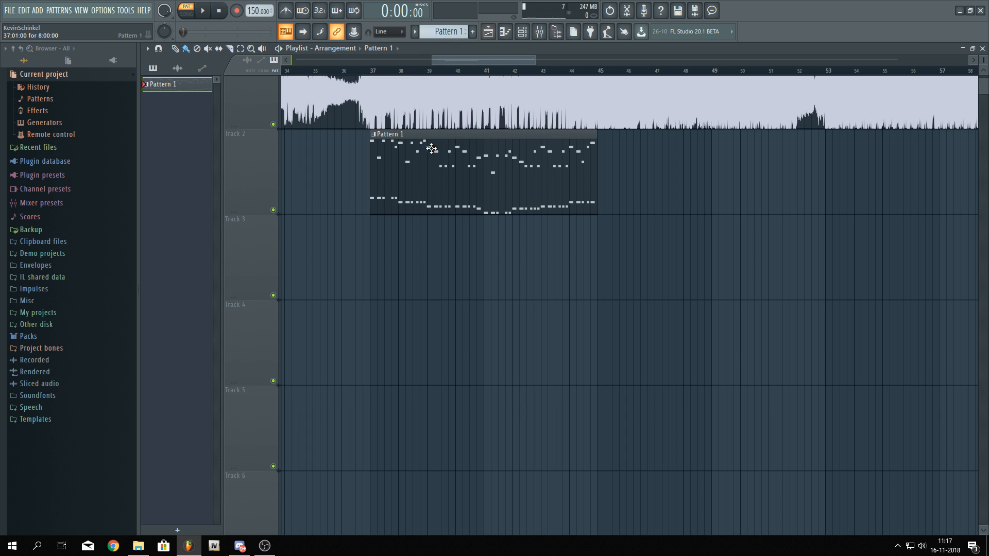
{"action": "left_click", "coordinate": [522, 32]}
{"action": "left_click", "coordinate": [421, 224]}
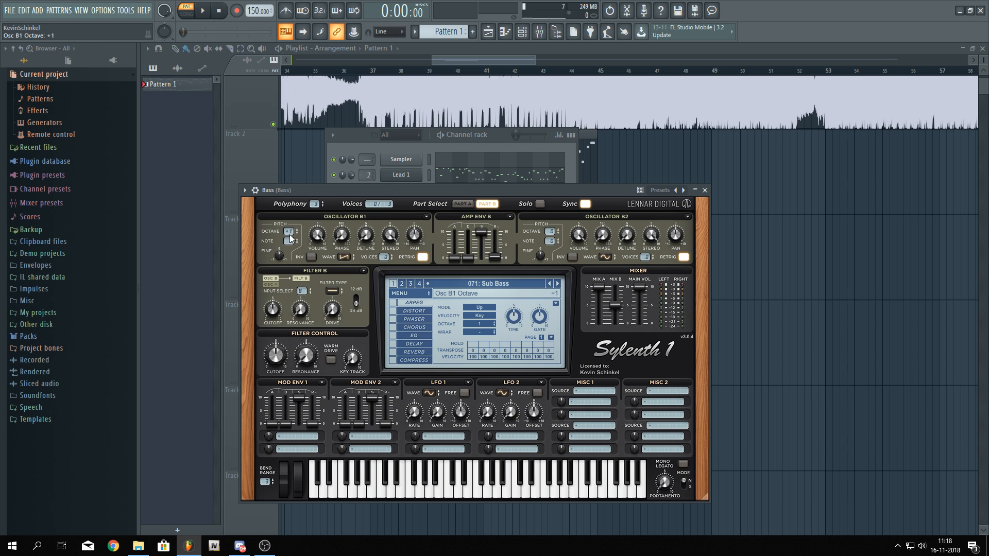
{"action": "left_click", "coordinate": [468, 204]}
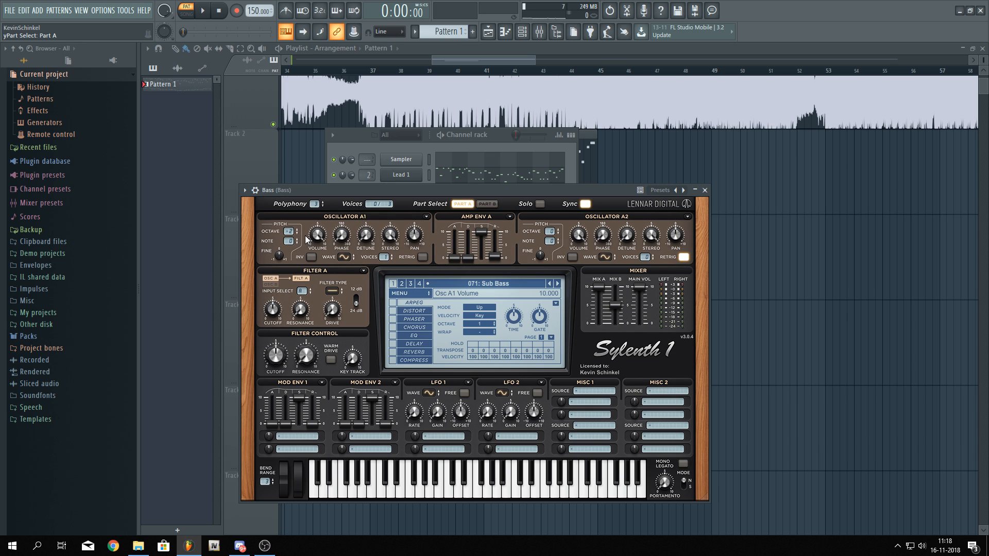
Solo the Bass channel during playback and open its piano roll
{"action": "key", "text": "space"}
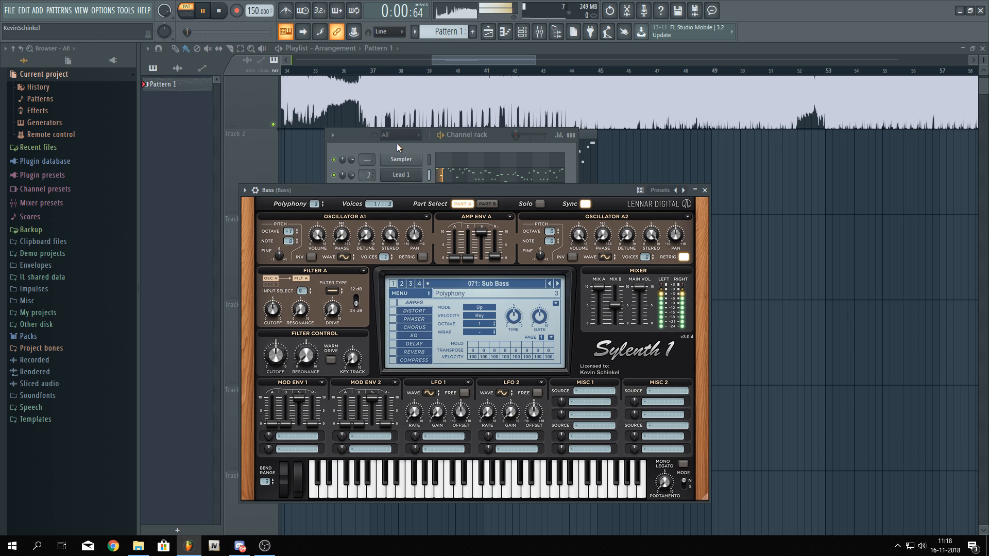
{"action": "left_click", "coordinate": [397, 143]}
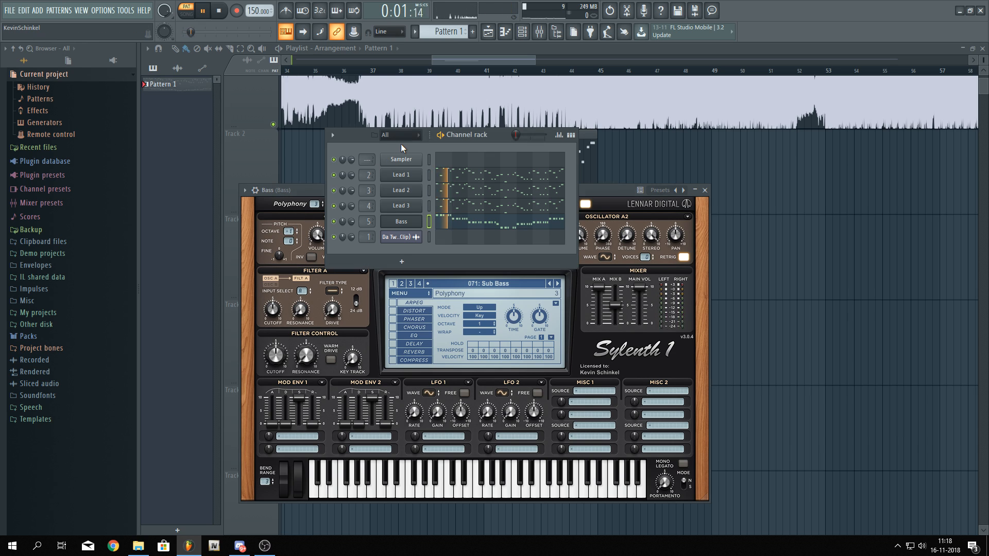
{"action": "right_click", "coordinate": [333, 221]}
{"action": "right_click", "coordinate": [333, 221]}
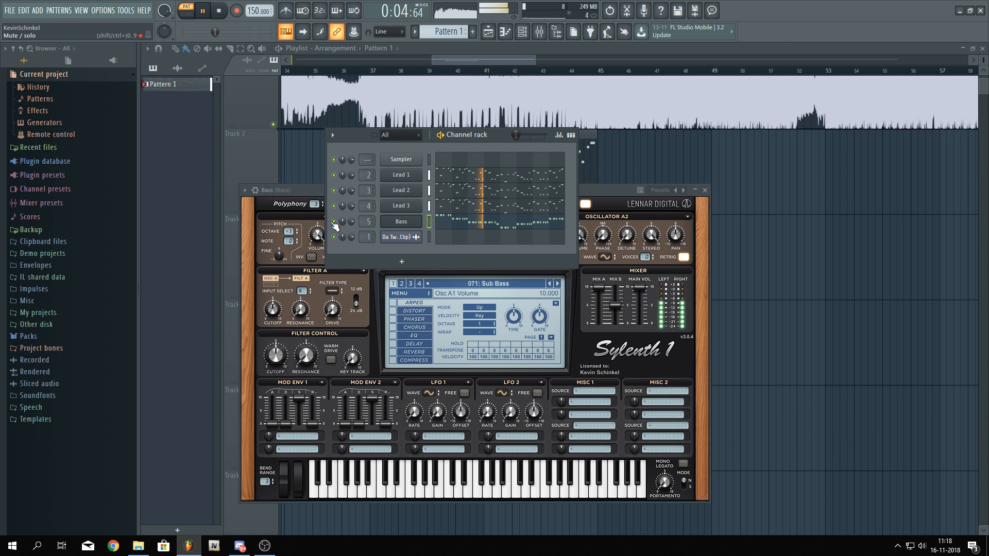
{"action": "key", "text": "space"}
{"action": "left_click", "coordinate": [484, 221]}
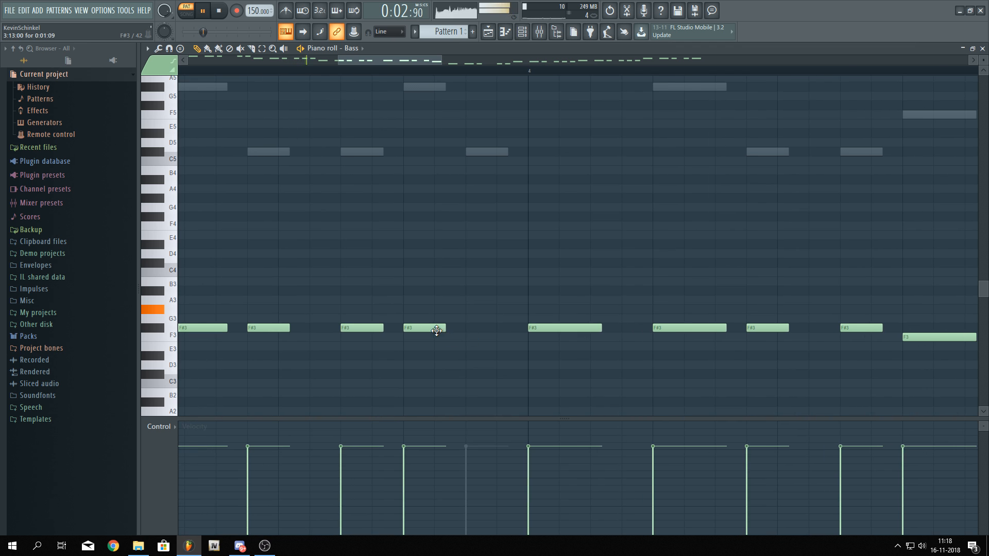
Play and scroll through bars 3 to 7 of the soloed bass line in the piano roll
{"action": "scroll", "coordinate": [500, 327], "scroll_direction": "down", "scroll_amount": 8}
{"action": "left_click_drag", "start_coordinate": [530, 260], "coordinate": [409, 202]}
{"action": "scroll", "coordinate": [468, 230], "scroll_direction": "up", "scroll_amount": 3}
{"action": "left_click_drag", "start_coordinate": [517, 226], "coordinate": [481, 221]}
{"action": "scroll", "coordinate": [598, 220], "scroll_direction": "down", "scroll_amount": 3}
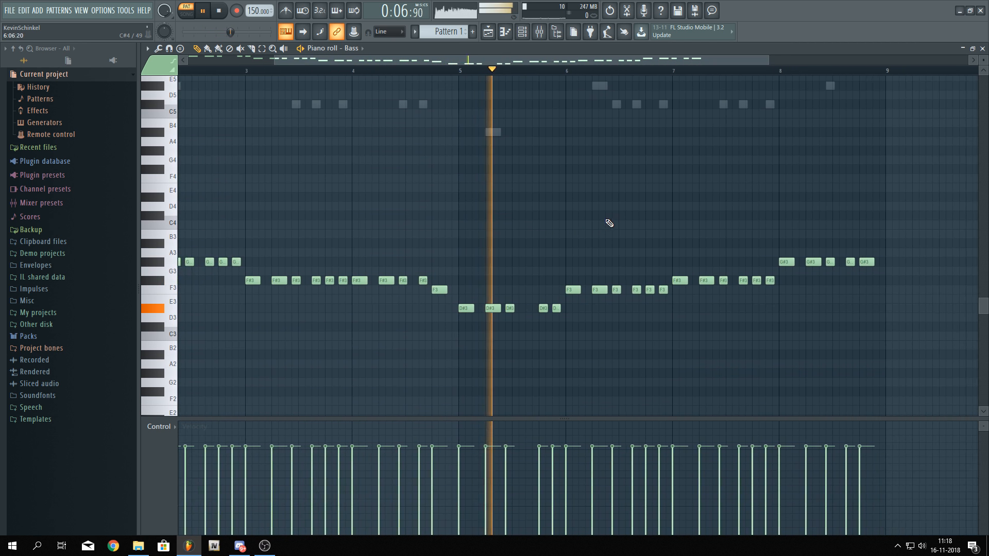
{"action": "left_click_drag", "start_coordinate": [594, 227], "coordinate": [469, 204]}
{"action": "scroll", "coordinate": [460, 206], "scroll_direction": "up", "scroll_amount": 3}
{"action": "key", "text": "space"}
{"action": "scroll", "coordinate": [388, 284], "scroll_direction": "up", "scroll_amount": 1}
{"action": "right_click", "coordinate": [386, 285]}
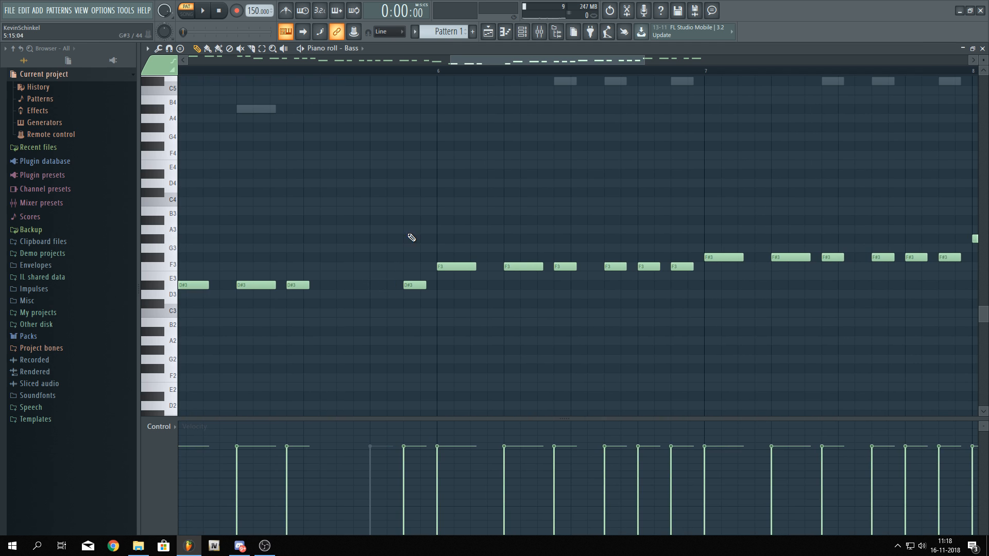
{"action": "scroll", "coordinate": [420, 212], "scroll_direction": "down", "scroll_amount": 5}
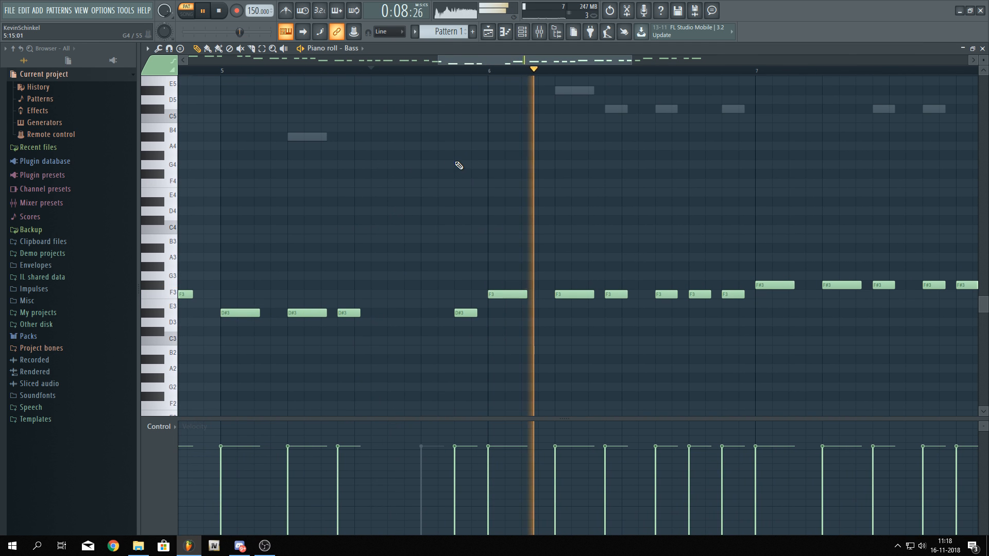
{"action": "key", "text": "space"}
Mute the melody pattern track in the playlist and set the playhead to bar 41
{"action": "key", "text": "F5"}
{"action": "scroll", "coordinate": [517, 160], "scroll_direction": "up", "scroll_amount": 4}
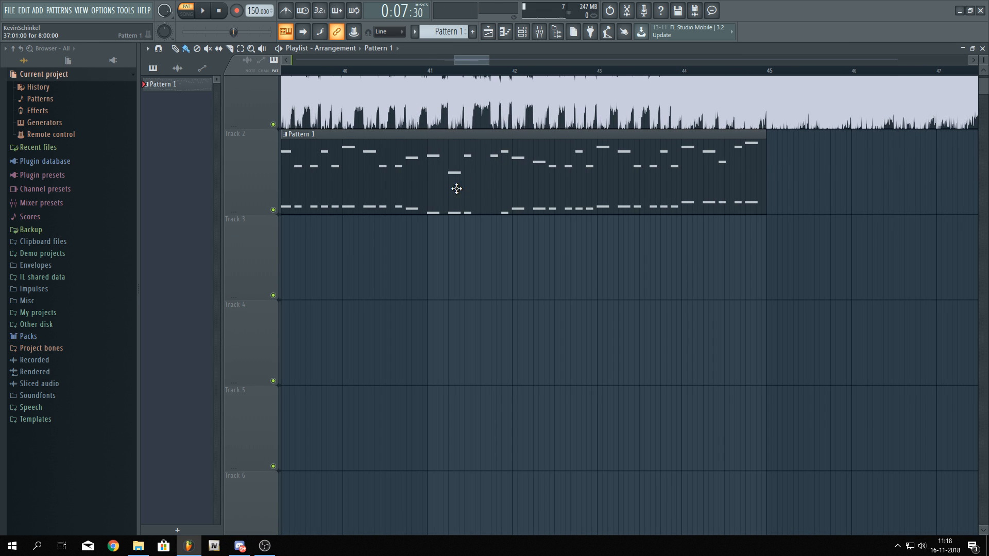
{"action": "scroll", "coordinate": [457, 188], "scroll_direction": "up", "scroll_amount": 1}
{"action": "scroll", "coordinate": [466, 256], "scroll_direction": "up", "scroll_amount": 3}
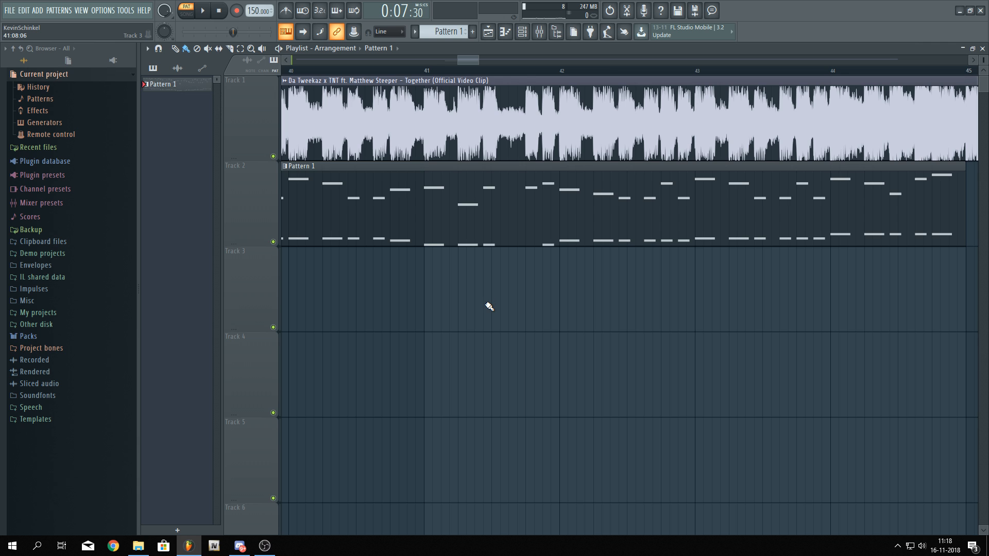
{"action": "scroll", "coordinate": [509, 272], "scroll_direction": "up", "scroll_amount": 2}
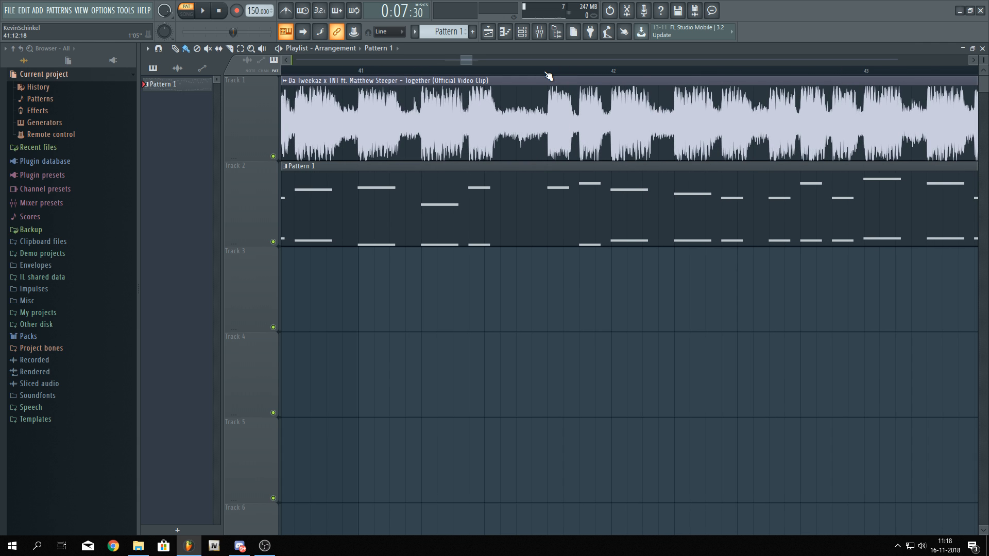
{"action": "left_click_drag", "start_coordinate": [547, 73], "coordinate": [566, 69]}
{"action": "left_click", "coordinate": [529, 174], "text": "ctrl"}
{"action": "scroll", "coordinate": [419, 65], "scroll_direction": "left", "scroll_amount": 1}
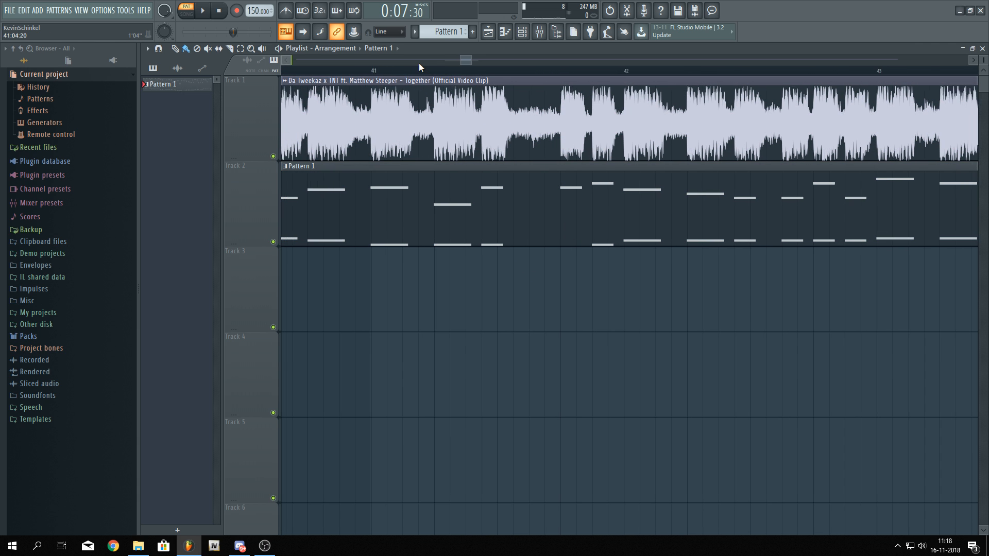
{"action": "left_click", "coordinate": [395, 71]}
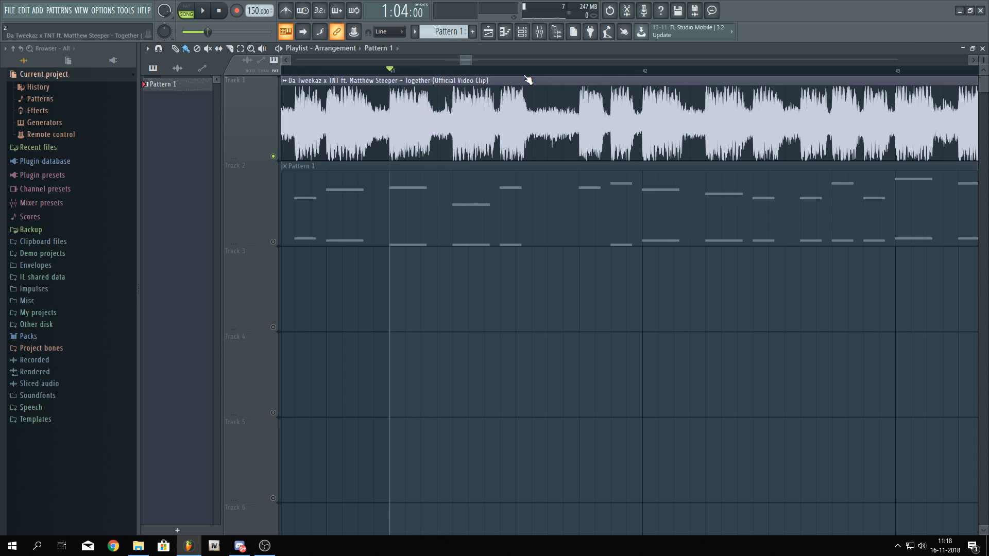
Play the original song around bar 41 and select a short time range just after bar 41
{"action": "key", "text": "F9"}
{"action": "left_click", "coordinate": [175, 114]}
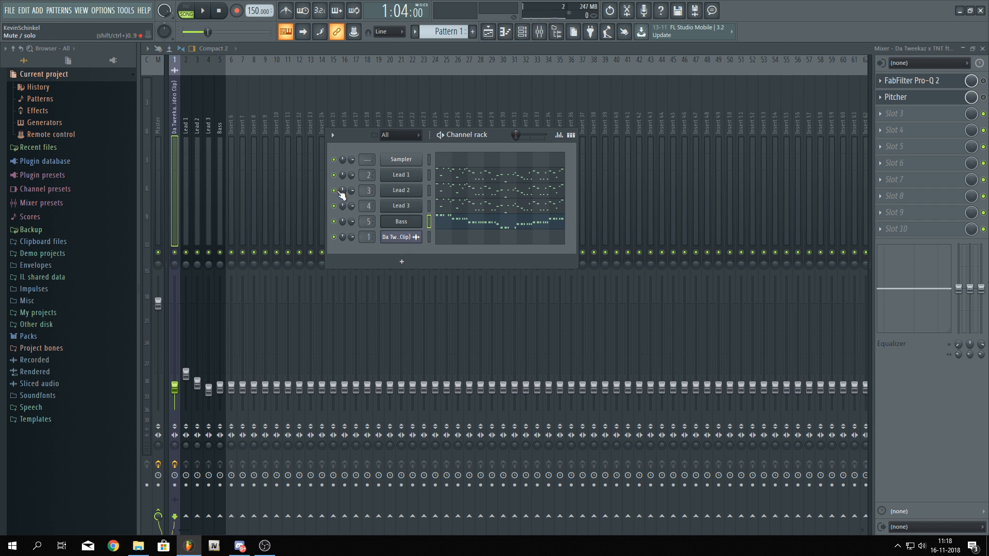
{"action": "key", "text": "space"}
{"action": "left_click", "coordinate": [487, 32]}
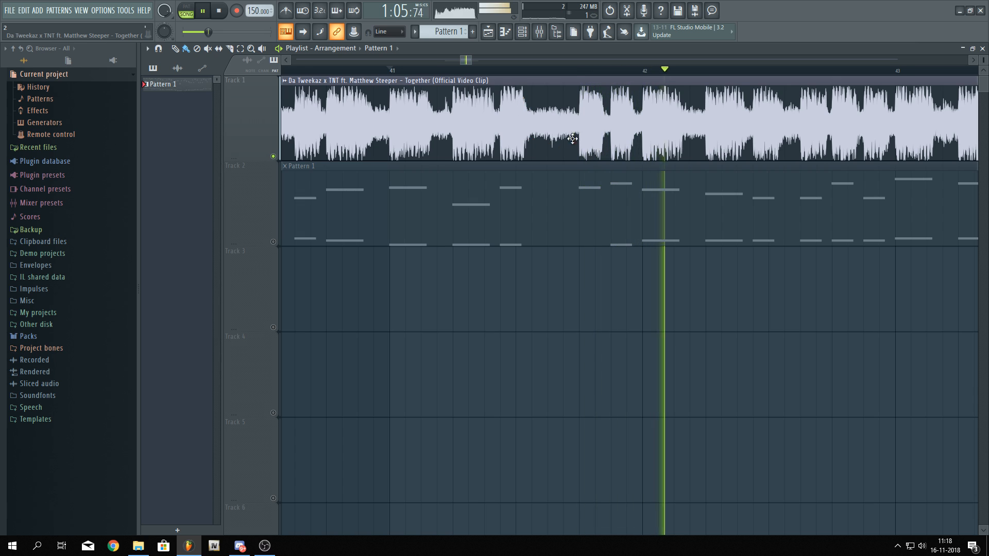
{"action": "key", "text": "space"}
{"action": "left_click", "coordinate": [571, 71]}
{"action": "key", "text": "space"}
{"action": "key", "text": "space"}
{"action": "key", "text": "space"}
{"action": "key", "text": "space"}
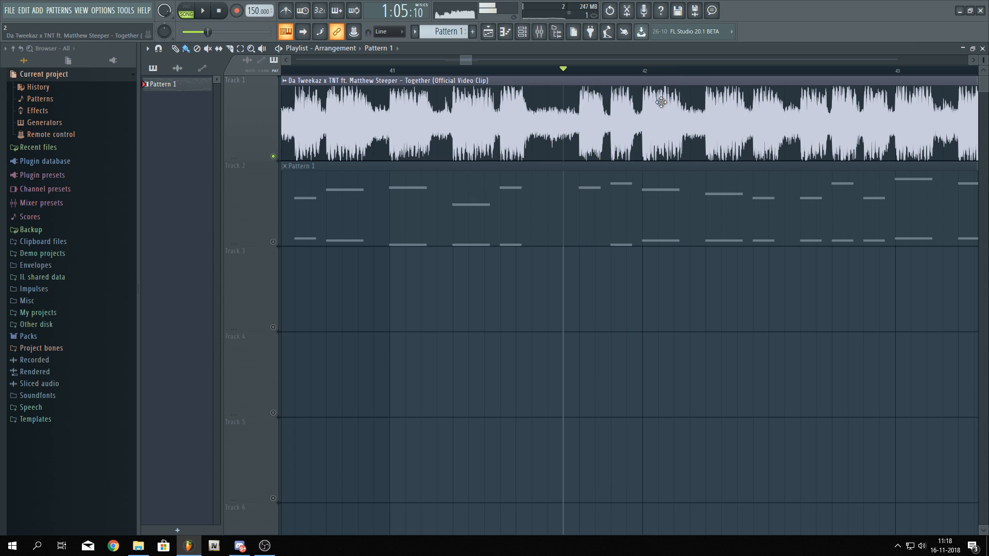
{"action": "mouse_move", "coordinate": [581, 73]}
{"action": "left_mouse_down"}
{"action": "mouse_move", "coordinate": [610, 76]}
{"action": "mouse_move", "coordinate": [601, 75]}
{"action": "left_mouse_up"}
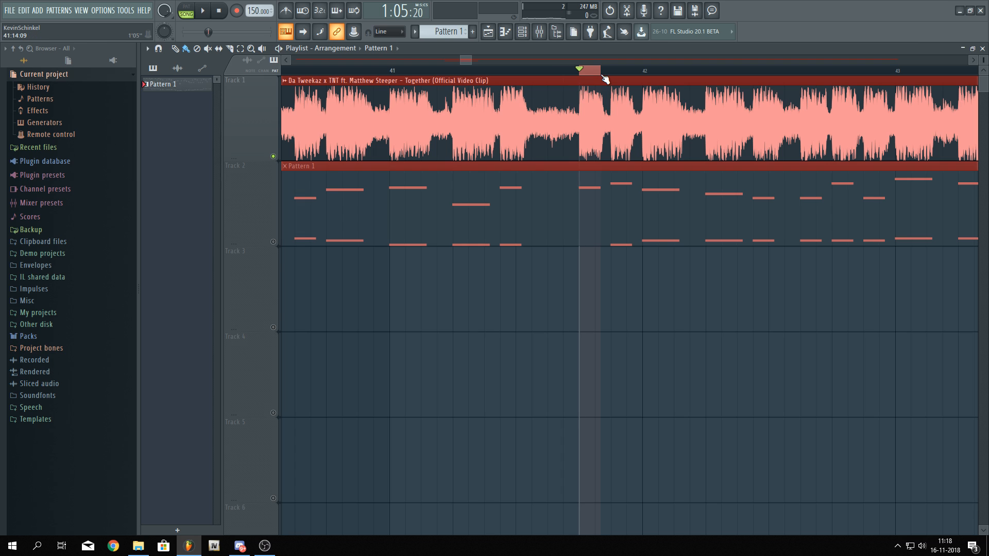
Play the original song around bar 41 in the playlist, then play it again from bar 37
{"action": "left_click", "coordinate": [580, 79]}
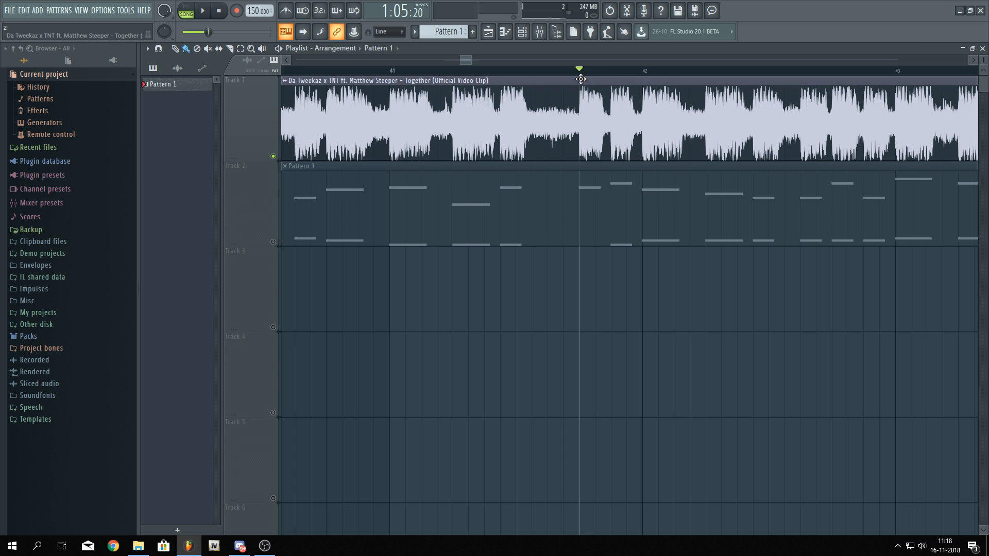
{"action": "key", "text": "space"}
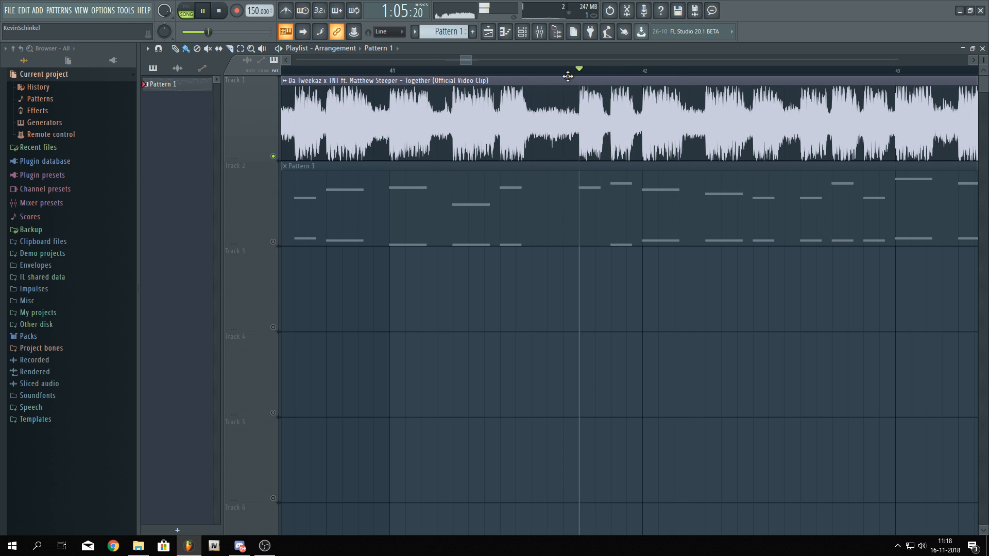
{"action": "key", "text": "space"}
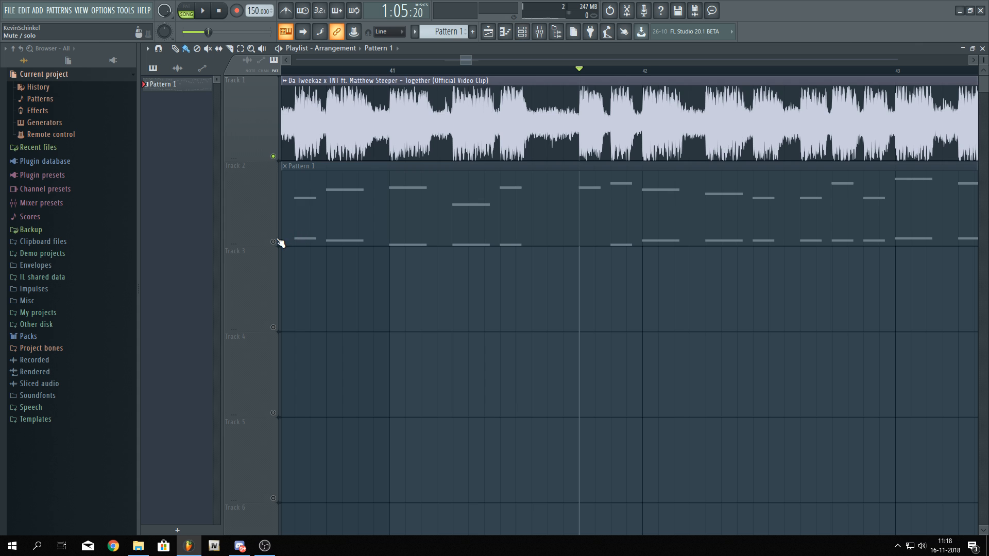
{"action": "key", "text": "space"}
{"action": "key", "text": "space"}
{"action": "scroll", "coordinate": [522, 124], "scroll_direction": "down", "scroll_amount": 4}
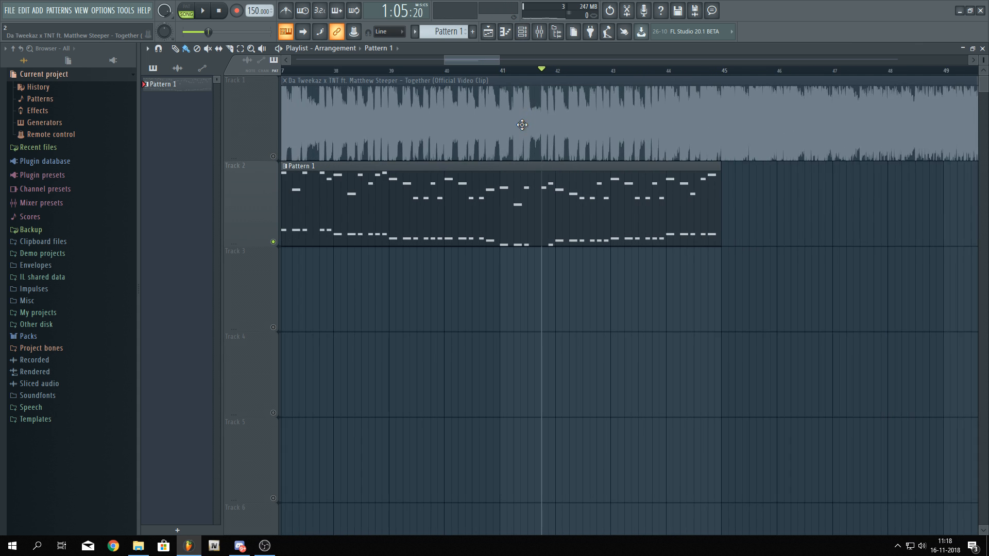
{"action": "scroll", "coordinate": [521, 125], "scroll_direction": "down", "scroll_amount": 2}
{"action": "left_click", "coordinate": [380, 71]}
{"action": "key", "text": "space"}
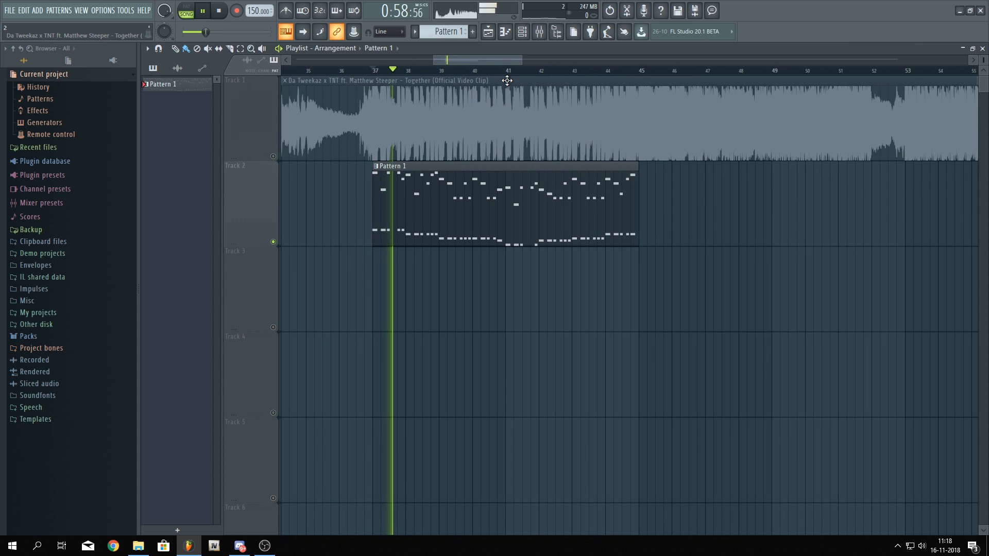
Open the Bass channel's mixer track and return to the channel rack
{"action": "left_click", "coordinate": [521, 31]}
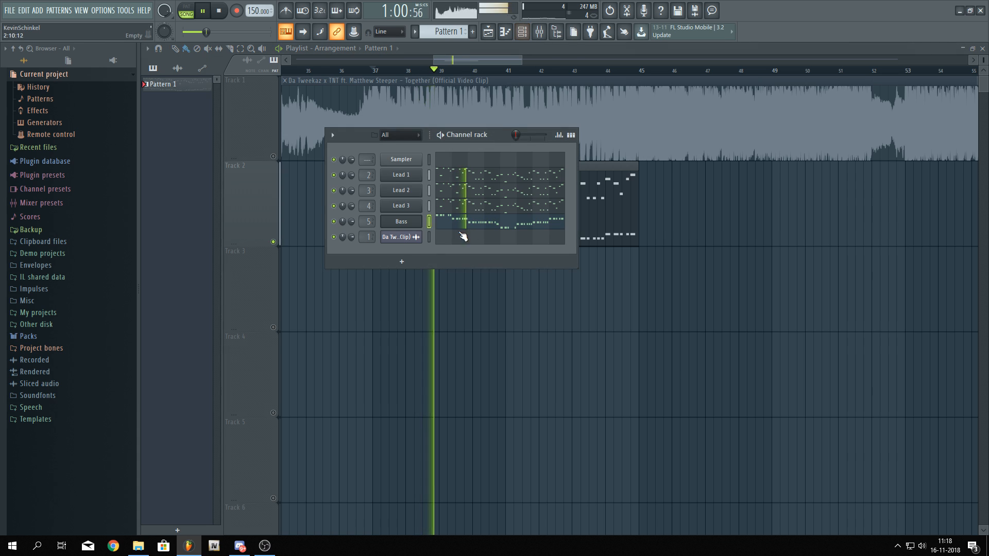
{"action": "double_click", "coordinate": [373, 223]}
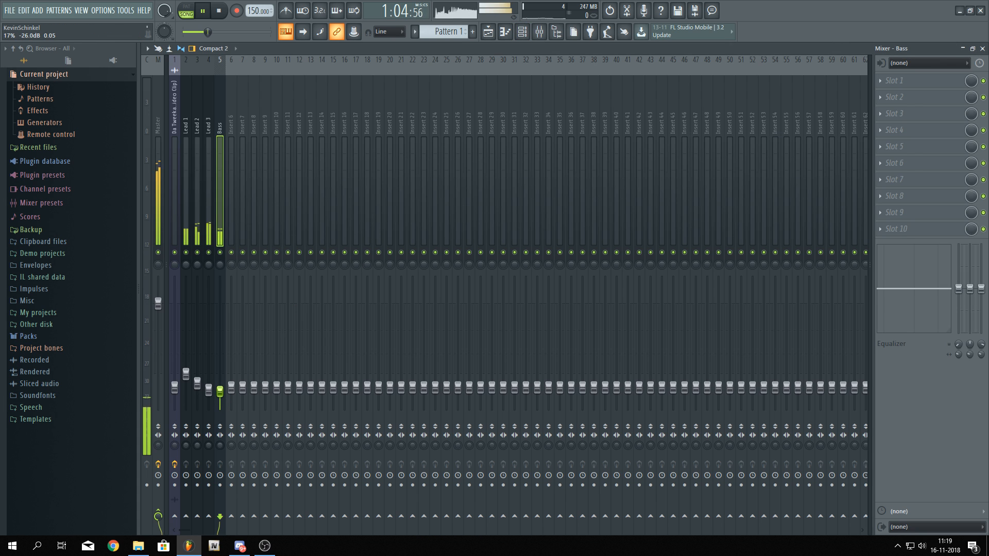
{"action": "key", "text": "space"}
{"action": "key", "text": "F6"}
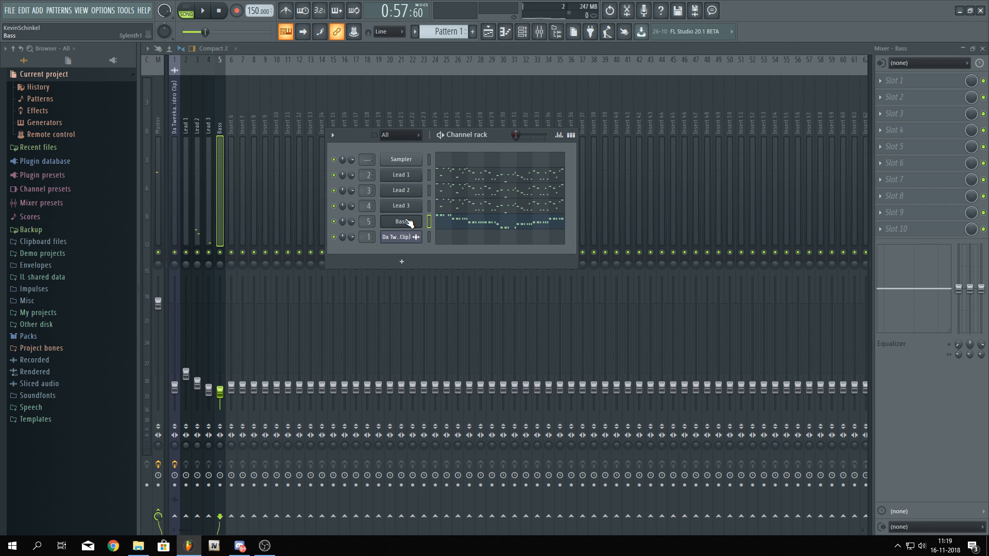
Open Lead 1's piano roll, then switch to the Sampler channel's piano roll
{"action": "left_click", "coordinate": [453, 175]}
{"action": "scroll", "coordinate": [285, 200], "scroll_direction": "up", "scroll_amount": 3}
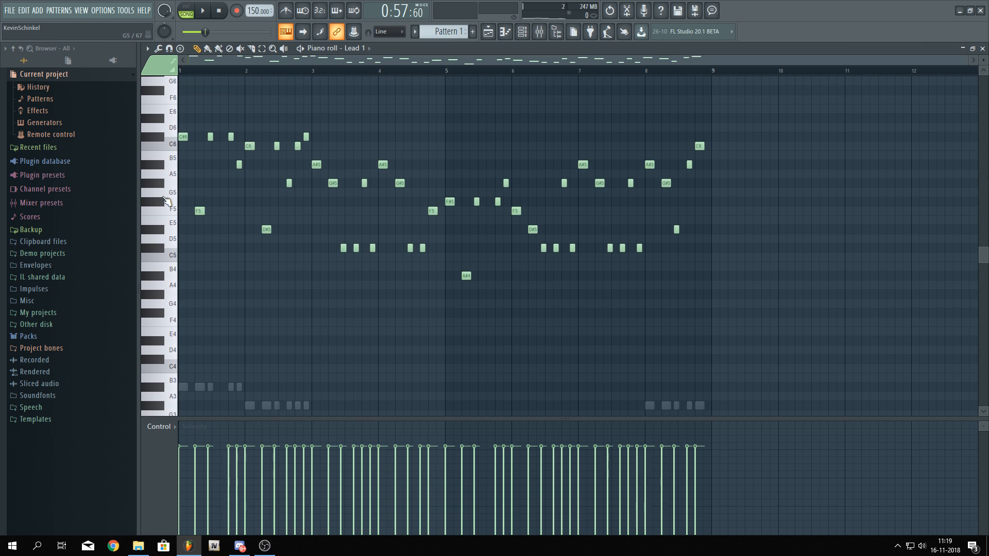
{"action": "scroll", "coordinate": [214, 210], "scroll_direction": "up", "scroll_amount": 3, "text": "ctrl"}
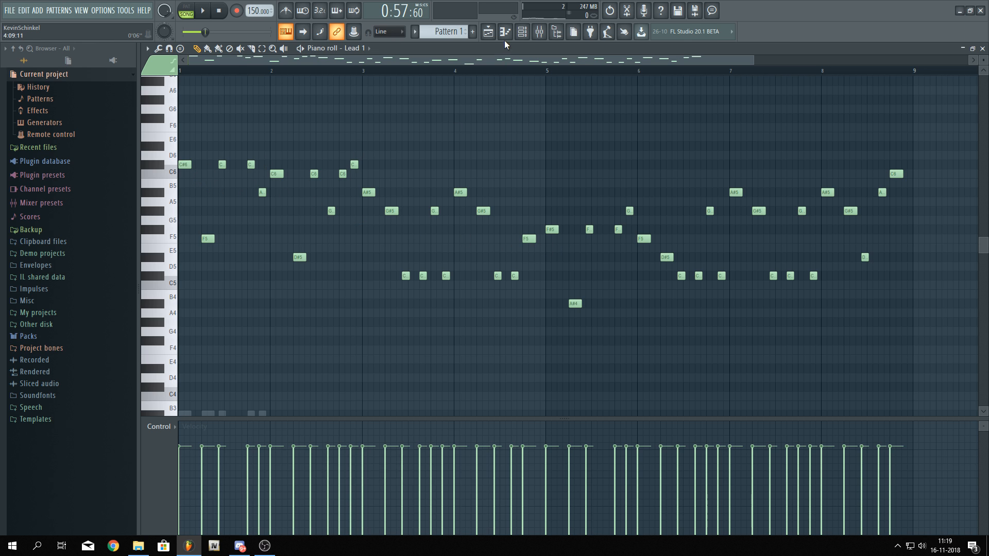
{"action": "left_click", "coordinate": [521, 31]}
{"action": "left_click", "coordinate": [444, 165]}
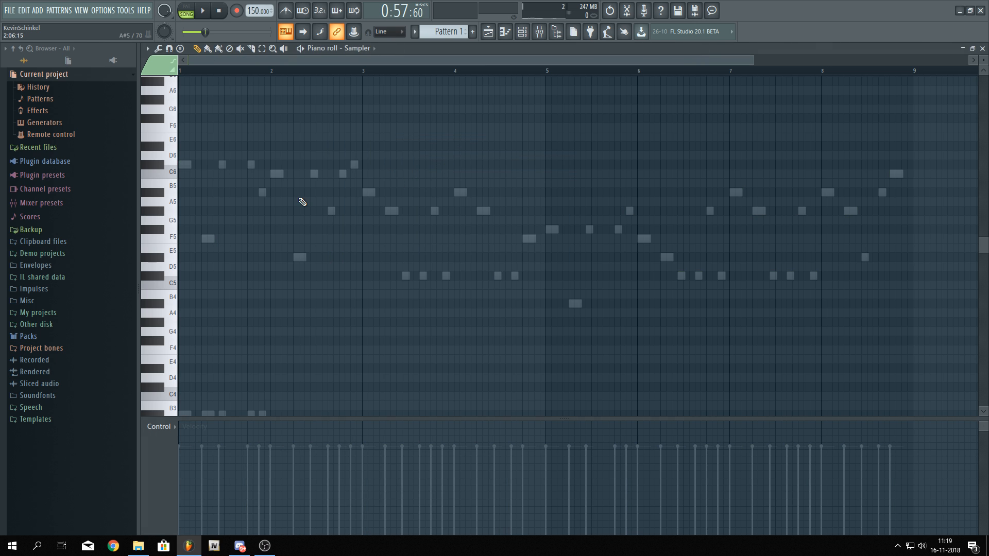
Stack short notes C6, D6, E6, F6, G6 and A6 at the start of the Sampler pattern
{"action": "scroll", "coordinate": [181, 189], "scroll_direction": "up", "scroll_amount": 8}
{"action": "scroll", "coordinate": [251, 212], "scroll_direction": "up", "scroll_amount": 1}
{"action": "scroll", "coordinate": [255, 215], "scroll_direction": "up", "scroll_amount": 3}
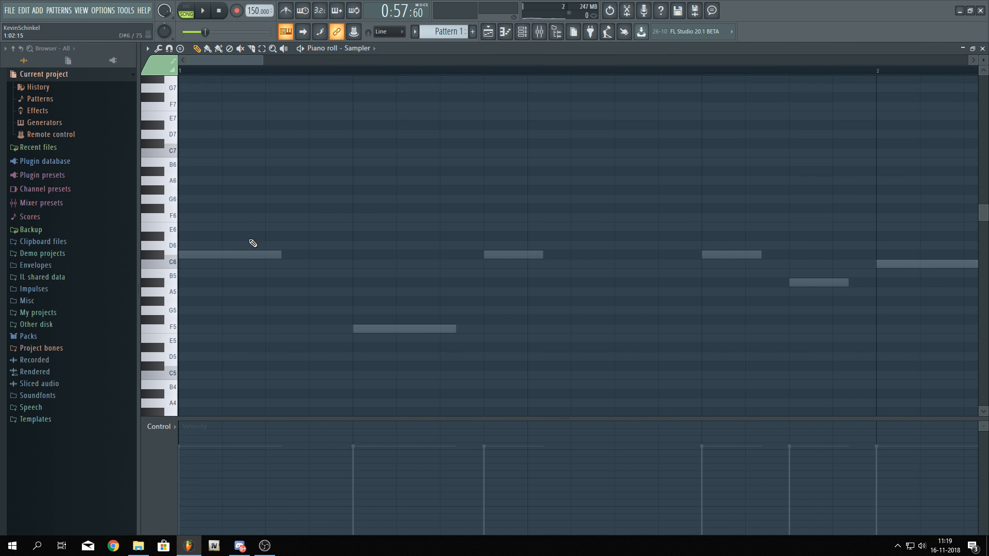
{"action": "left_click", "coordinate": [194, 270]}
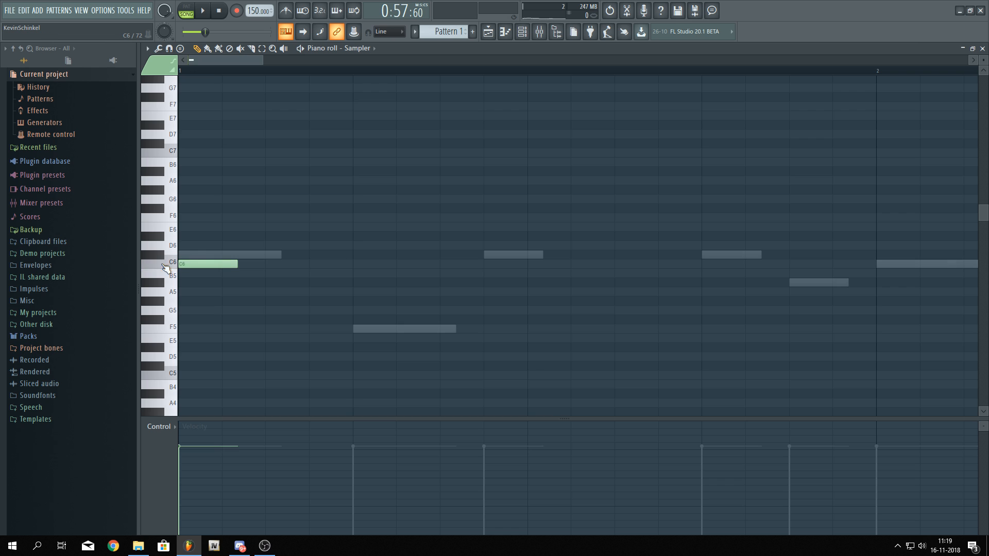
{"action": "left_click", "coordinate": [186, 246]}
{"action": "left_click", "coordinate": [187, 227]}
{"action": "left_click", "coordinate": [188, 218]}
{"action": "left_click", "coordinate": [188, 189]}
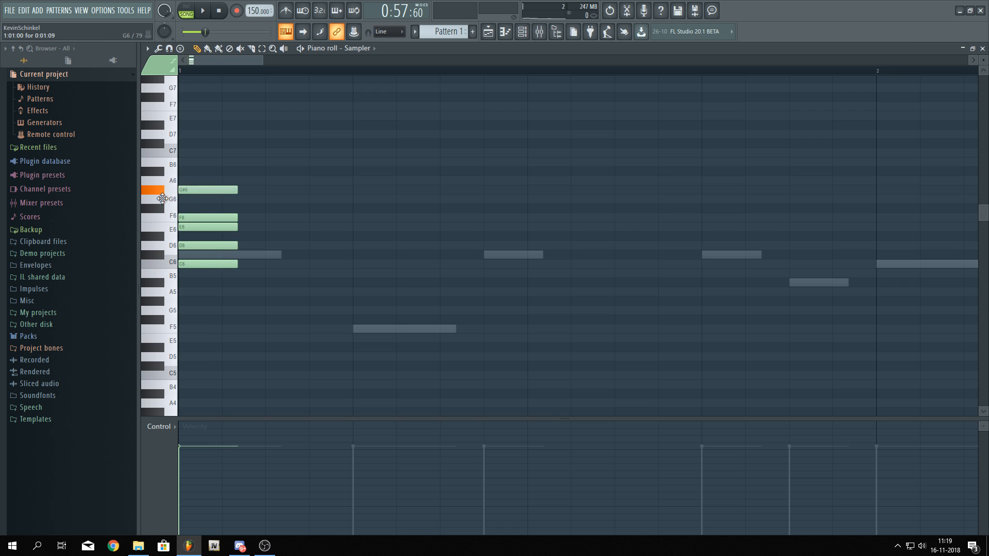
{"action": "left_click_drag", "start_coordinate": [161, 202], "coordinate": [165, 201]}
{"action": "left_click", "coordinate": [194, 180]}
{"action": "left_click", "coordinate": [188, 163]}
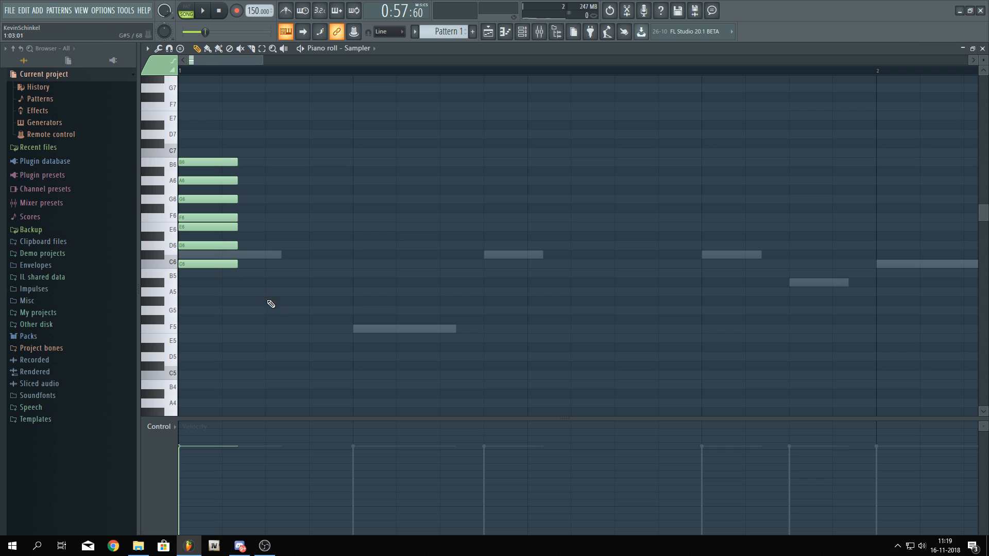
{"action": "key", "text": "ctrl+z"}
Select all the stacked notes and transpose them up one semitone
{"action": "key", "text": "ctrl+a"}
{"action": "key", "text": "ctrl+d"}
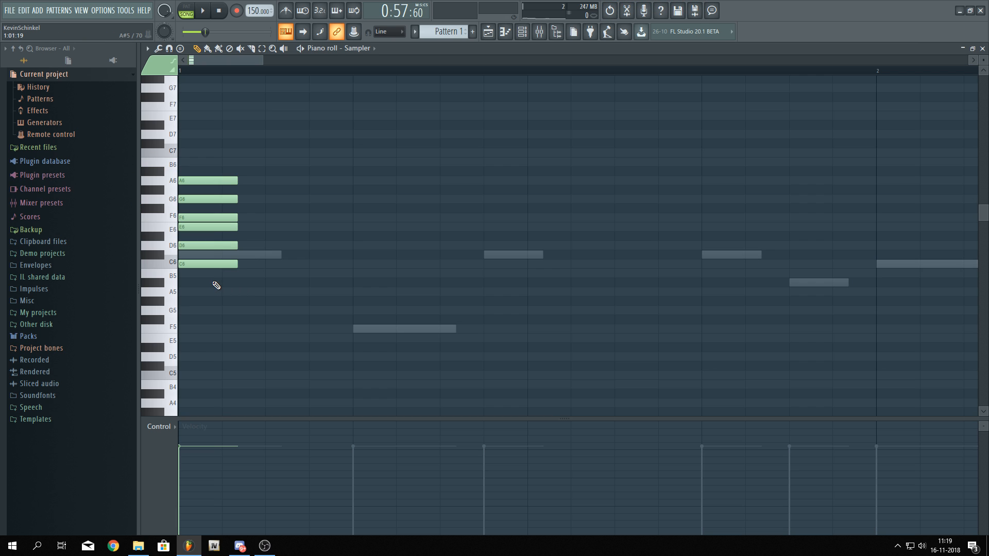
{"action": "right_click", "coordinate": [212, 264]}
{"action": "key", "text": "ctrl+z"}
{"action": "left_click_drag", "start_coordinate": [275, 306], "coordinate": [178, 74]}
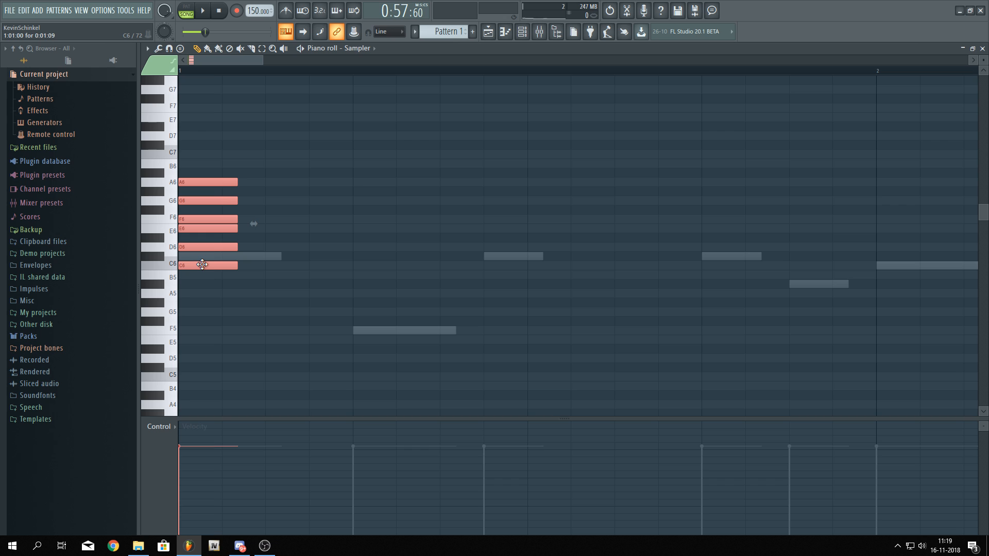
{"action": "left_click_drag", "start_coordinate": [202, 264], "coordinate": [174, 256]}
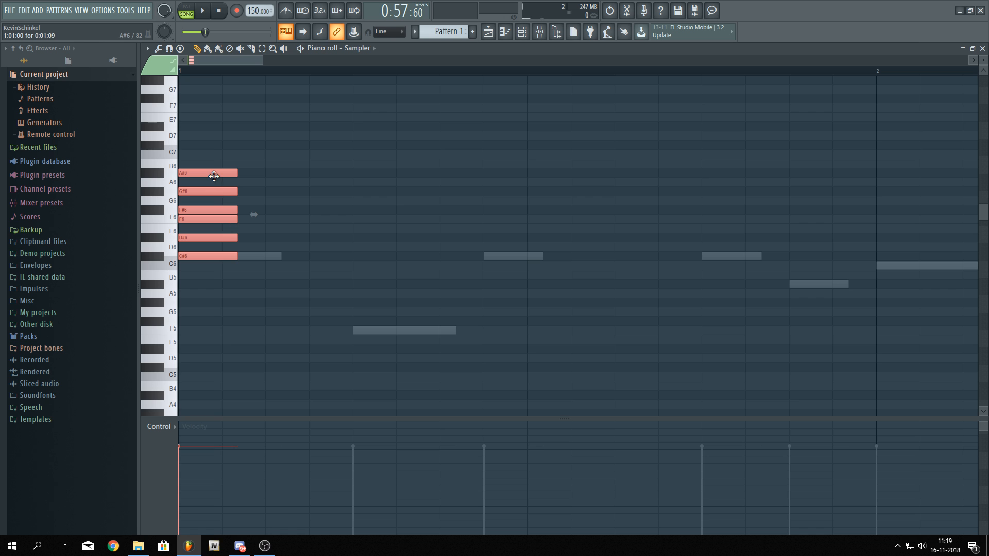
{"action": "left_click_drag", "start_coordinate": [215, 173], "coordinate": [209, 267]}
{"action": "scroll", "coordinate": [217, 300], "scroll_direction": "down", "scroll_amount": 2}
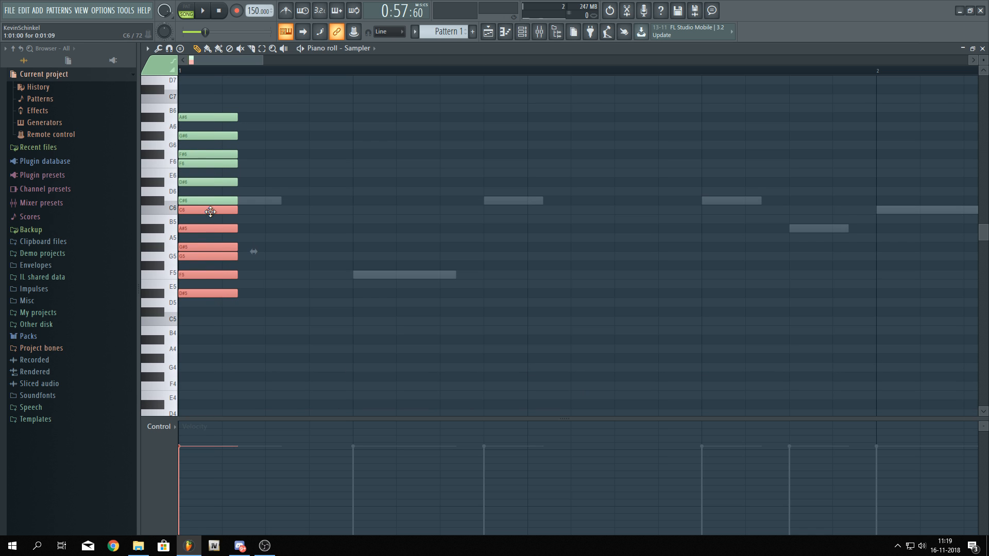
{"action": "left_click_drag", "start_coordinate": [199, 209], "coordinate": [195, 302]}
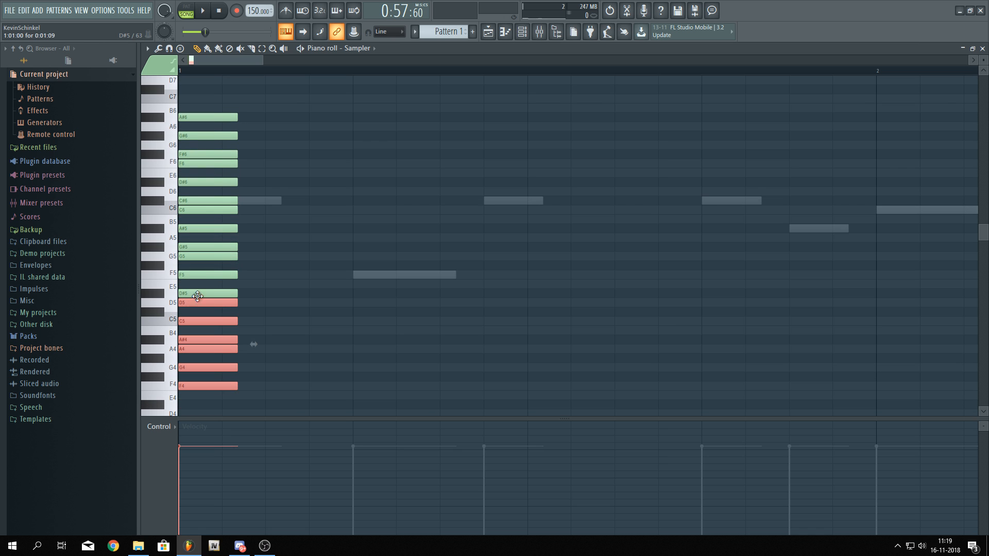
{"action": "scroll", "coordinate": [305, 305], "scroll_direction": "down", "scroll_amount": 2}
{"action": "key", "text": "ctrl+alt+z"}
{"action": "key", "text": "ctrl+alt+z"}
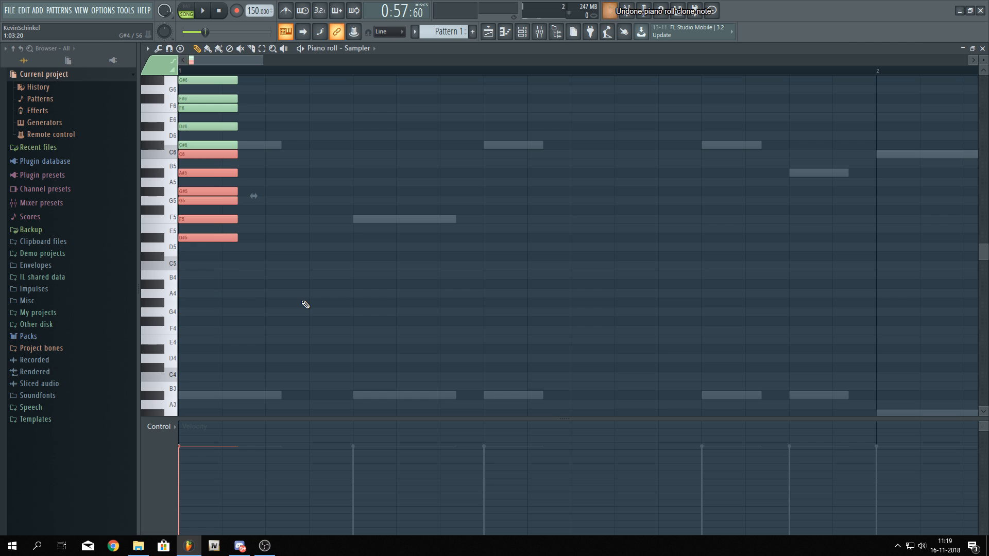
Add a C7 note on top of the stacked scale notes
{"action": "scroll", "coordinate": [299, 304], "scroll_direction": "up", "scroll_amount": 2}
{"action": "scroll", "coordinate": [297, 303], "scroll_direction": "up", "scroll_amount": 1}
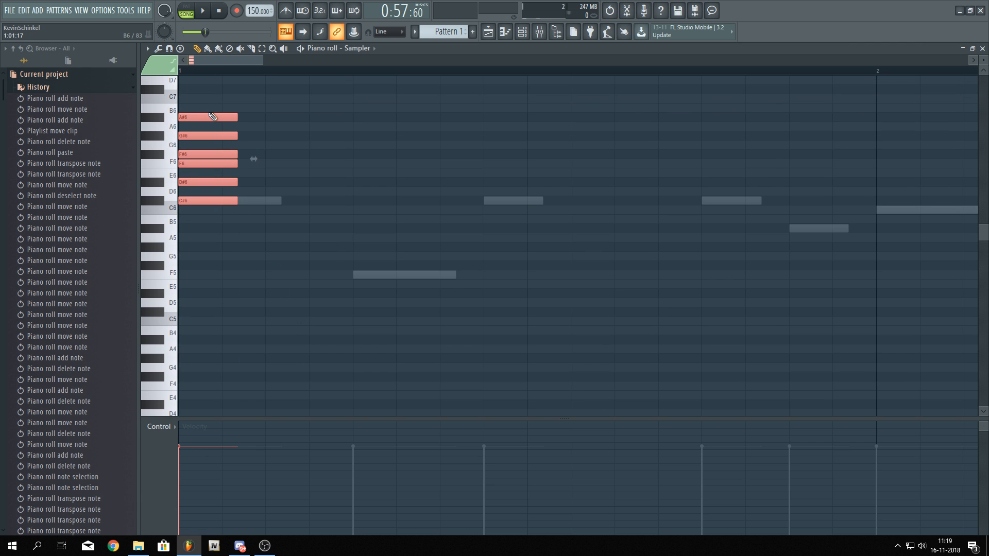
{"action": "left_click", "coordinate": [196, 101]}
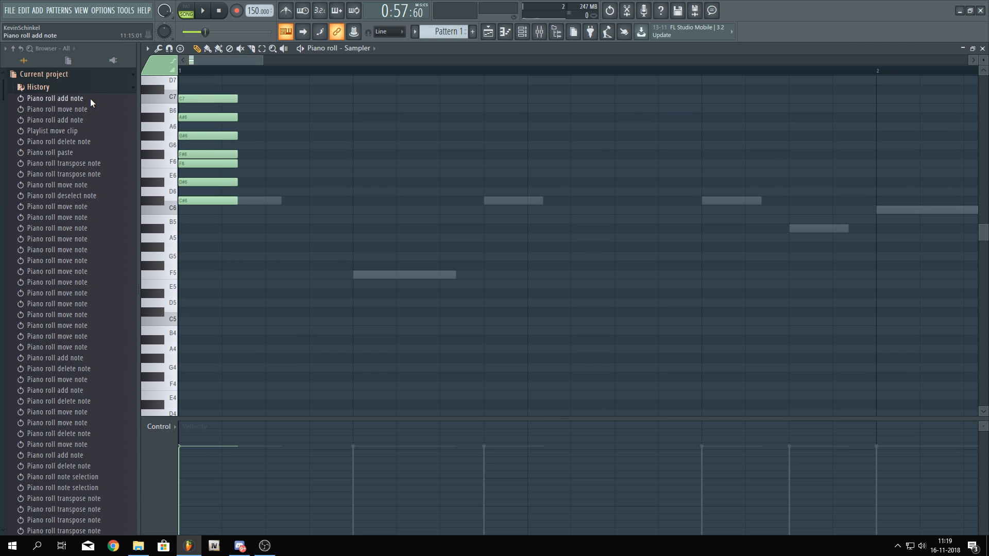
Select all scale notes and clone them down an octave three times, covering down to C#3
{"action": "key", "text": "ctrl+a"}
{"action": "left_click_drag", "start_coordinate": [206, 101], "coordinate": [208, 322]}
{"action": "scroll", "coordinate": [208, 322], "scroll_direction": "down", "scroll_amount": 5}
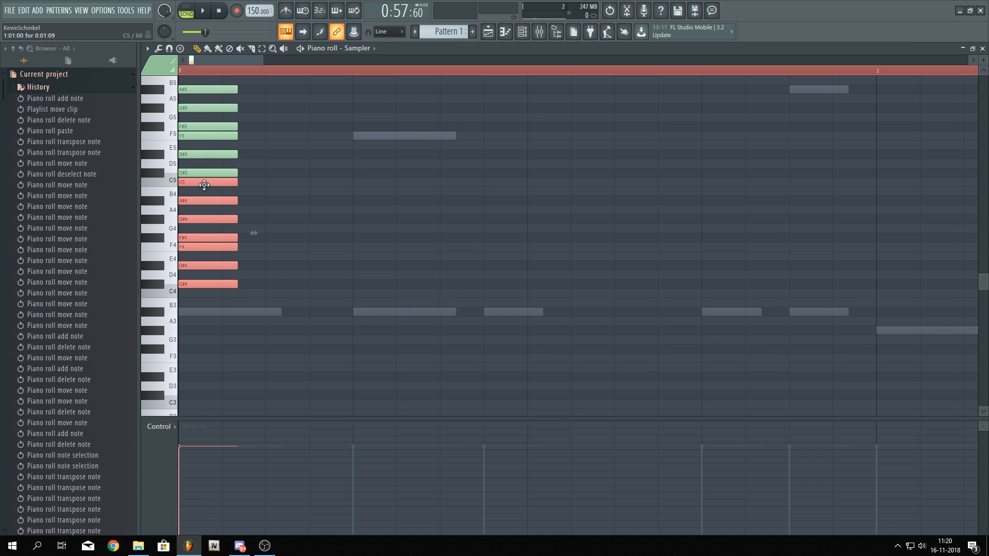
{"action": "mouse_move", "coordinate": [203, 184]}
{"action": "left_mouse_down"}
{"action": "mouse_move", "coordinate": [190, 309]}
{"action": "mouse_move", "coordinate": [190, 300]}
{"action": "left_mouse_up"}
{"action": "scroll", "coordinate": [249, 282], "scroll_direction": "down", "scroll_amount": 5}
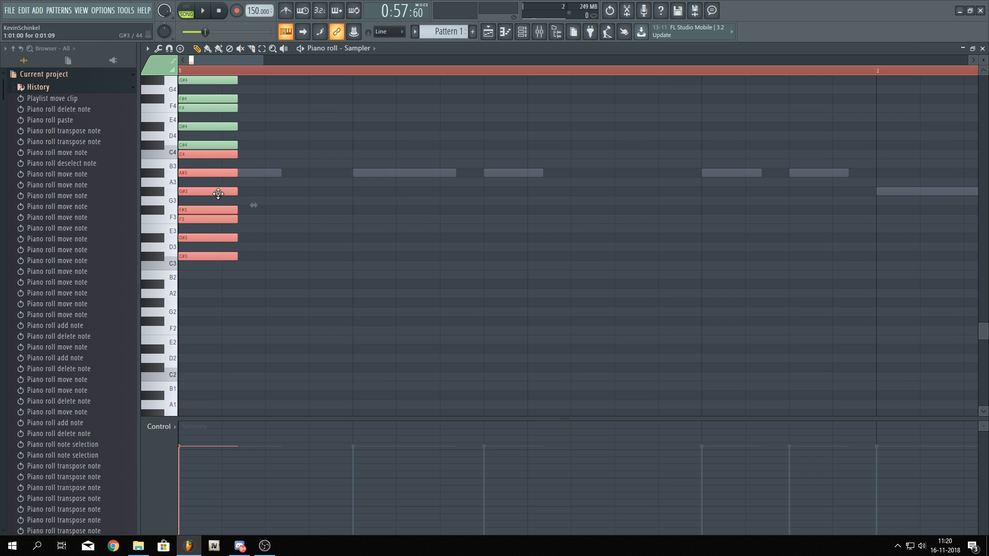
{"action": "mouse_move", "coordinate": [200, 157]}
{"action": "left_mouse_down"}
{"action": "mouse_move", "coordinate": [190, 278]}
{"action": "mouse_move", "coordinate": [188, 267]}
{"action": "left_mouse_up"}
{"action": "scroll", "coordinate": [199, 218], "scroll_direction": "up", "scroll_amount": 15}
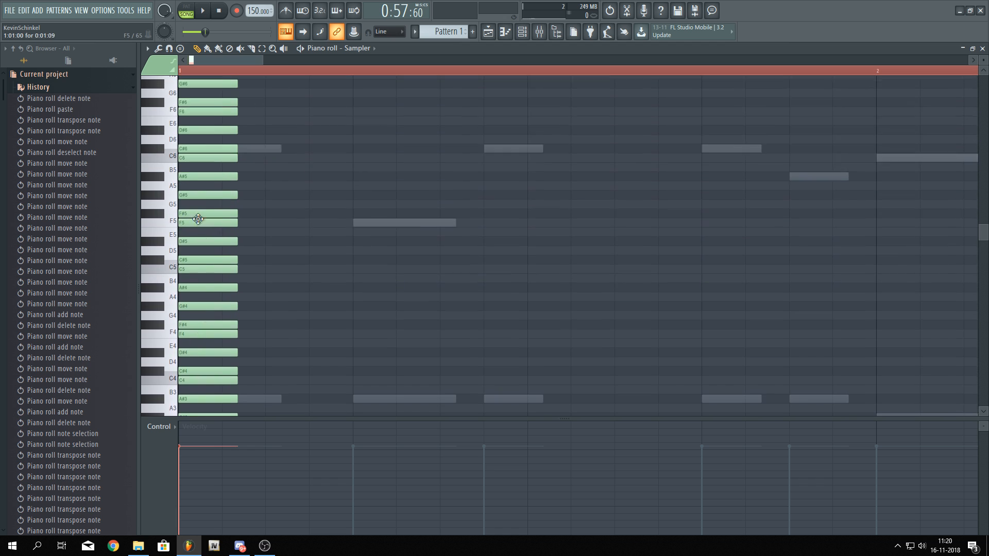
{"action": "mouse_move", "coordinate": [268, 216]}
{"action": "left_mouse_down"}
{"action": "mouse_move", "coordinate": [191, 338]}
{"action": "mouse_move", "coordinate": [191, 227]}
{"action": "left_mouse_up"}
Select all the scale notes and shorten them to very short ticks
{"action": "key", "text": "ctrl+a"}
{"action": "scroll", "coordinate": [262, 244], "scroll_direction": "down", "scroll_amount": 7}
{"action": "left_click_drag", "start_coordinate": [199, 163], "coordinate": [182, 172]}
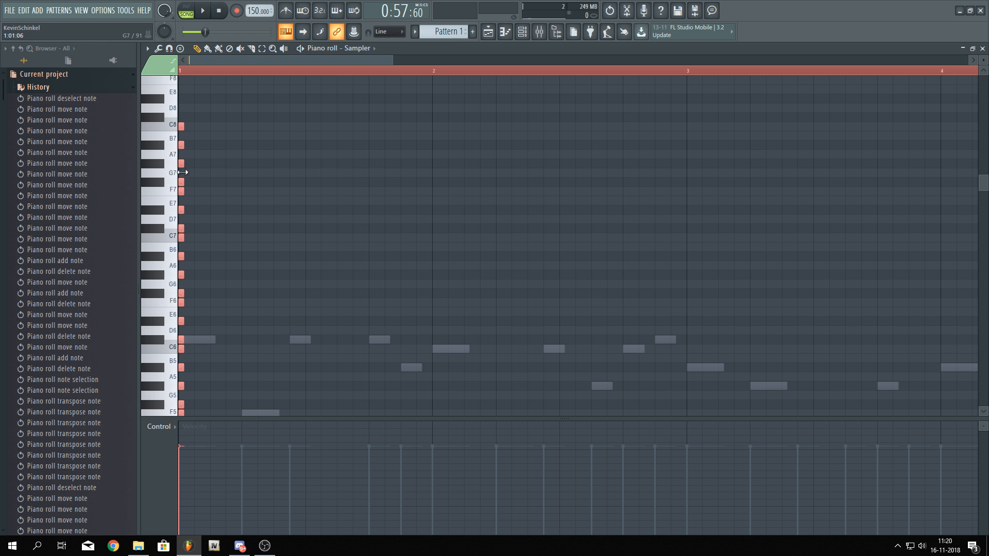
{"action": "key", "text": "ctrl+d"}
Select the first beat and duplicate the scale column repeatedly to fill bars 1 to 8
{"action": "left_click_drag", "start_coordinate": [243, 72], "coordinate": [29, 98]}
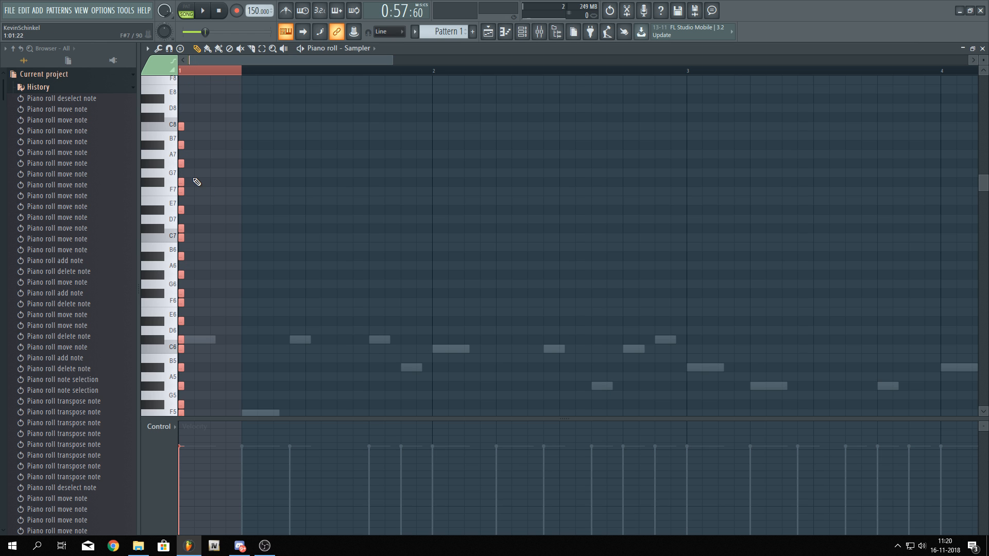
{"action": "scroll", "coordinate": [295, 246], "scroll_direction": "down", "scroll_amount": 1}
{"action": "scroll", "coordinate": [295, 245], "scroll_direction": "down", "scroll_amount": 2}
{"action": "key", "text": "ctrl+b"}
{"action": "key", "text": "ctrl+b"}
{"action": "key", "text": "ctrl+b"}
{"action": "key", "text": "ctrl+b"}
{"action": "key", "text": "ctrl+b"}
{"action": "key", "text": "ctrl+b"}
{"action": "key", "text": "ctrl+b"}
{"action": "key", "text": "ctrl+b"}
{"action": "key", "text": "ctrl+b"}
{"action": "key", "text": "ctrl+b"}
{"action": "key", "text": "ctrl+b"}
{"action": "key", "text": "ctrl+b"}
{"action": "key", "text": "ctrl+b"}
{"action": "key", "text": "ctrl+b"}
{"action": "key", "text": "ctrl+b"}
{"action": "key", "text": "ctrl+b"}
{"action": "key", "text": "ctrl+b"}
{"action": "key", "text": "ctrl+b"}
{"action": "key", "text": "ctrl+b"}
{"action": "key", "text": "ctrl+b"}
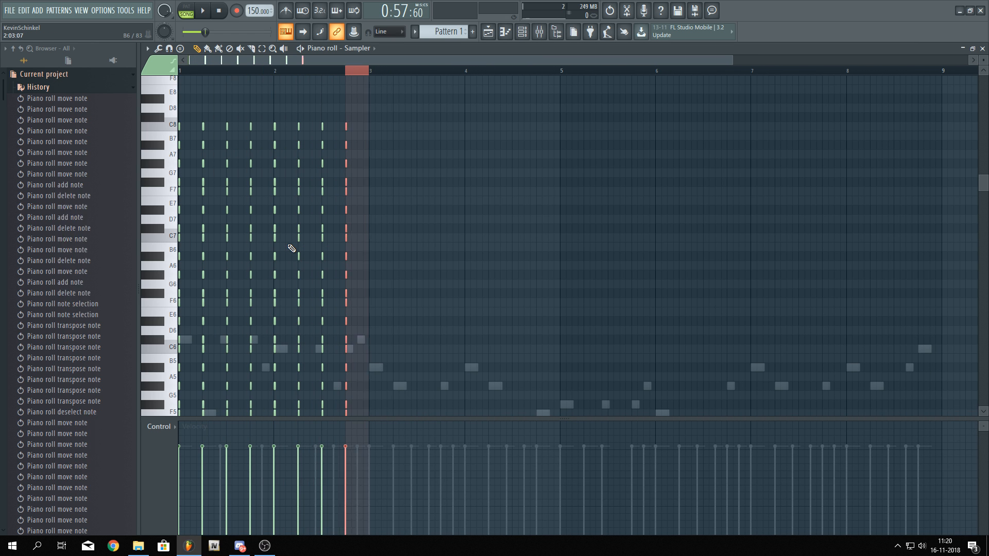
{"action": "key", "text": "ctrl+b"}
{"action": "key", "text": "ctrl+b"}
{"action": "key", "text": "ctrl+b"}
{"action": "key", "text": "ctrl+b"}
{"action": "key", "text": "ctrl+b"}
{"action": "key", "text": "ctrl+b"}
{"action": "key", "text": "ctrl+b"}
{"action": "key", "text": "ctrl+b"}
Scroll through the piano roll to examine the repeated scale notes against the Lead 1 ghost notes
{"action": "scroll", "coordinate": [317, 265], "scroll_direction": "down", "scroll_amount": 4}
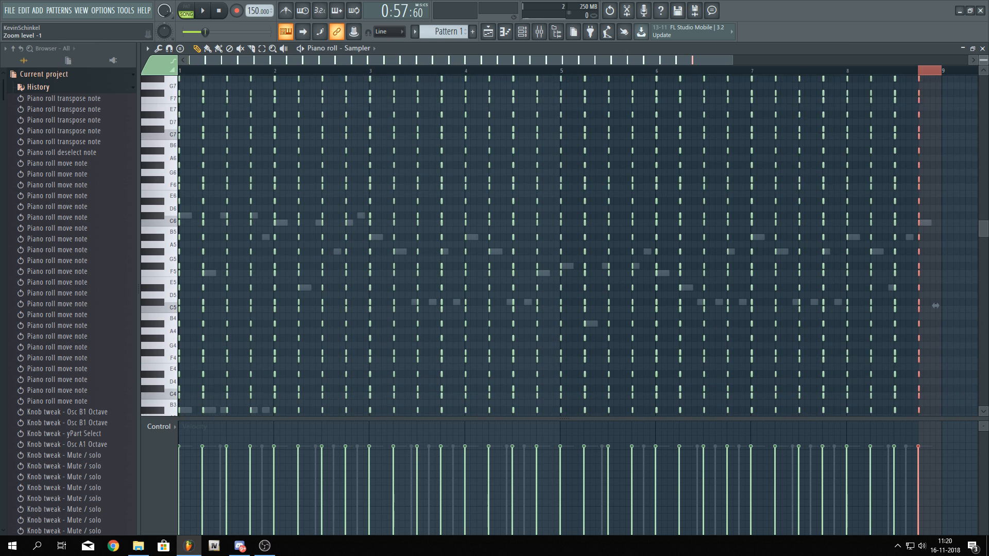
{"action": "scroll", "coordinate": [319, 263], "scroll_direction": "down", "scroll_amount": 2}
{"action": "scroll", "coordinate": [320, 264], "scroll_direction": "up", "scroll_amount": 6}
{"action": "scroll", "coordinate": [322, 266], "scroll_direction": "up", "scroll_amount": 3}
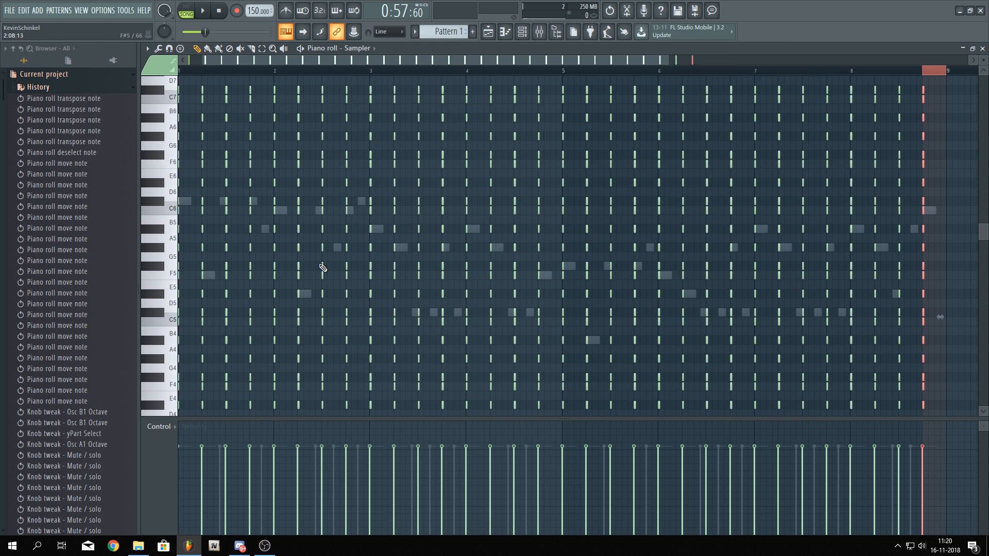
{"action": "scroll", "coordinate": [373, 274], "scroll_direction": "down", "scroll_amount": 3}
{"action": "scroll", "coordinate": [373, 274], "scroll_direction": "down", "scroll_amount": 4}
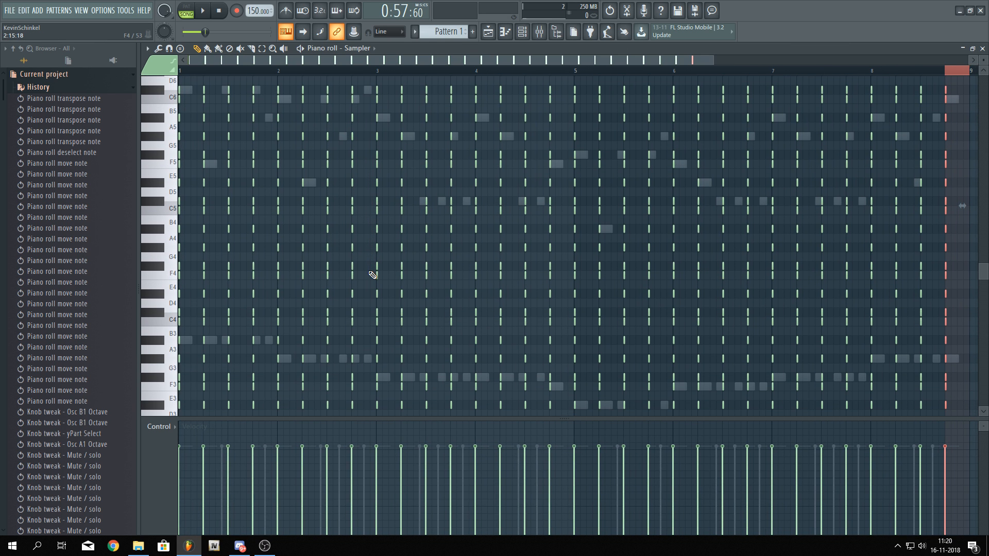
{"action": "scroll", "coordinate": [373, 274], "scroll_direction": "down", "scroll_amount": 2}
{"action": "scroll", "coordinate": [373, 274], "scroll_direction": "down", "scroll_amount": 1}
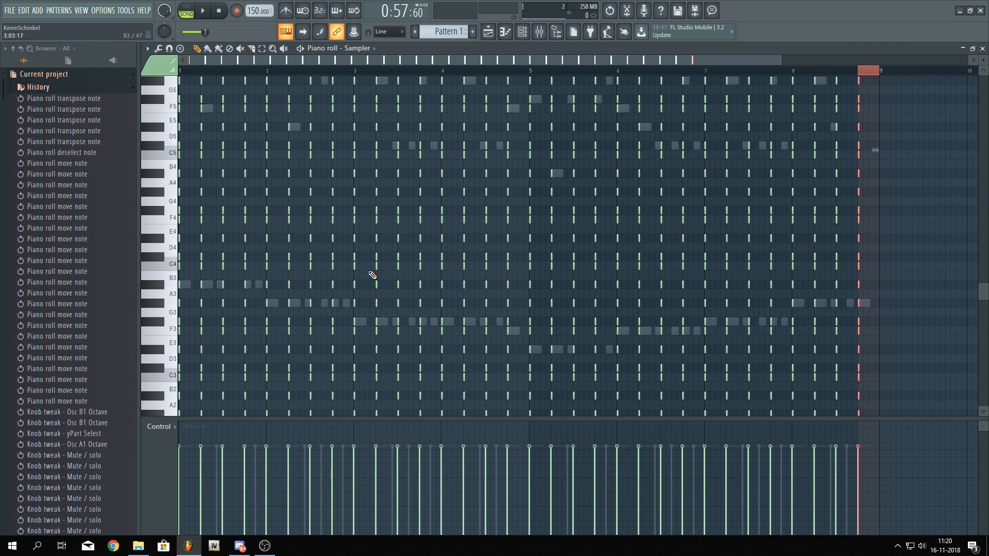
{"action": "scroll", "coordinate": [373, 275], "scroll_direction": "up", "scroll_amount": 6}
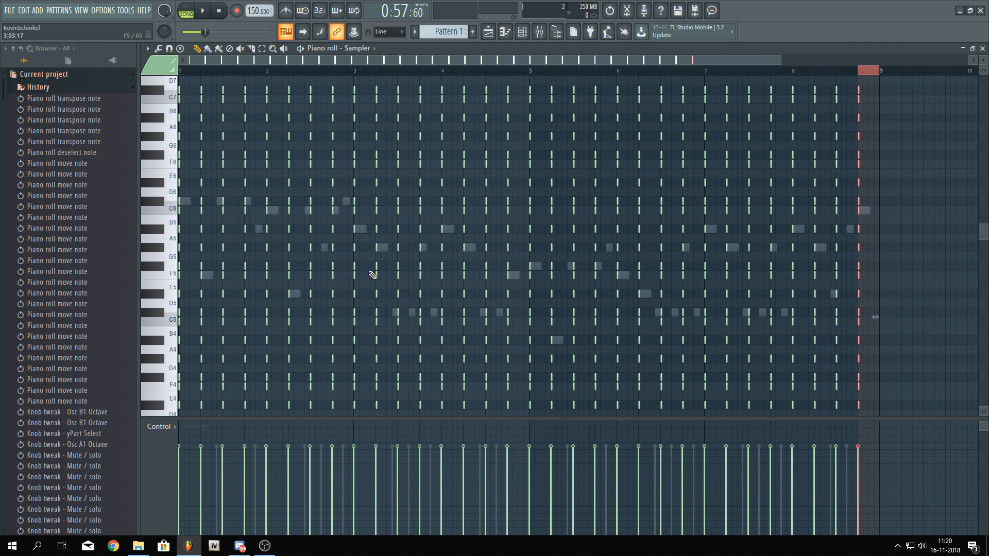
{"action": "scroll", "coordinate": [365, 275], "scroll_direction": "down", "scroll_amount": 3}
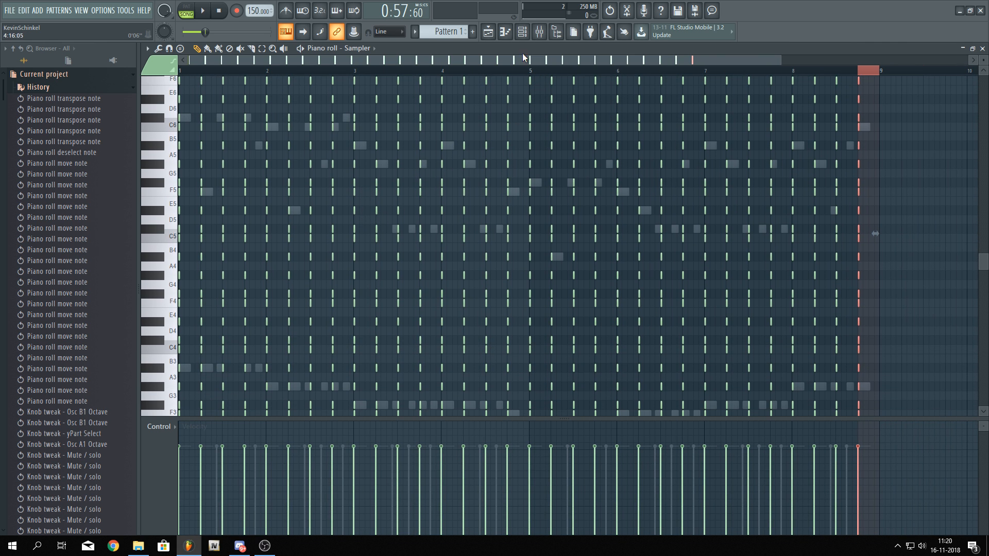
Open the Bass piano roll and select all of its notes
{"action": "key", "text": "F6"}
{"action": "left_click", "coordinate": [454, 219]}
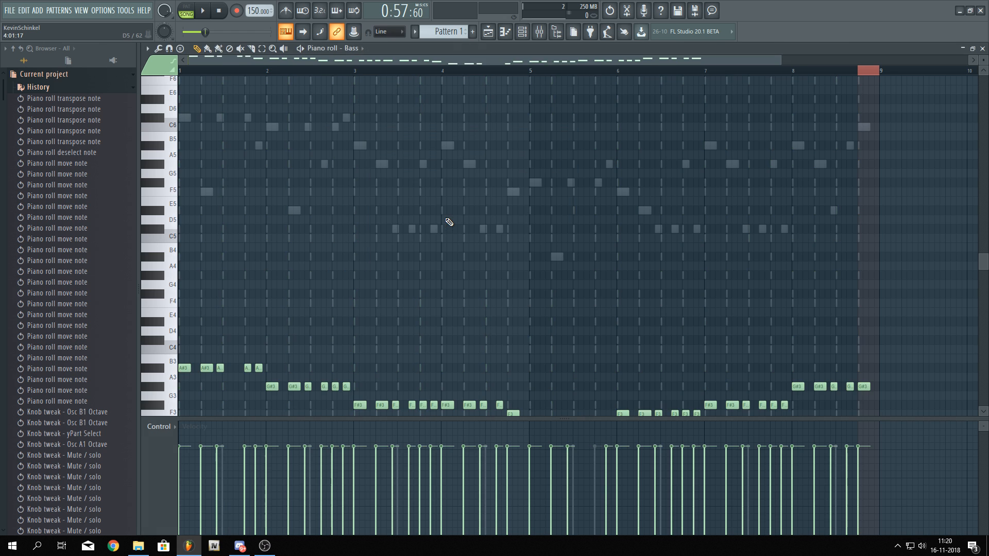
{"action": "scroll", "coordinate": [369, 249], "scroll_direction": "down", "scroll_amount": 4}
{"action": "key", "text": "ctrl+a"}
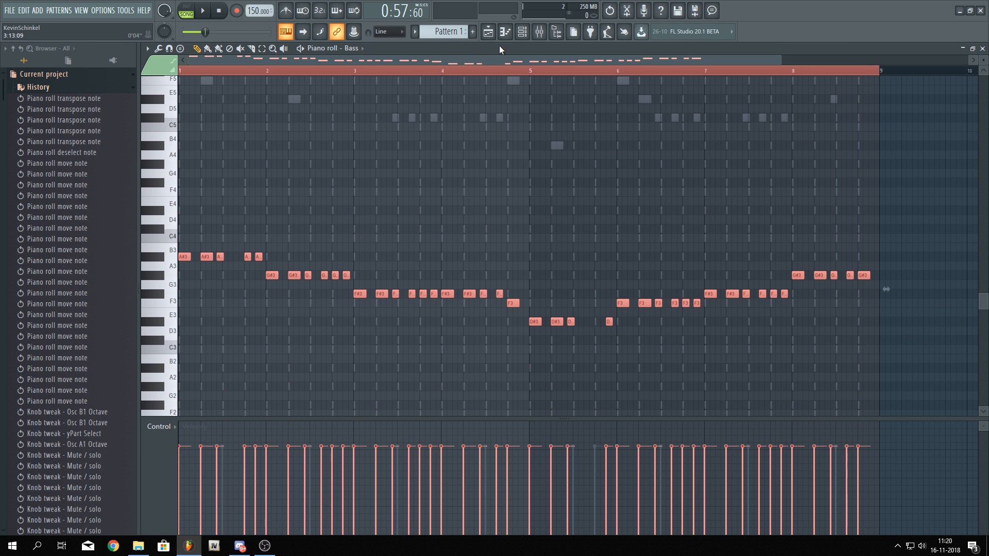
Insert a new Sylenth1 (64bit) instrument channel into the channel rack
{"action": "left_click", "coordinate": [522, 31]}
{"action": "right_click", "coordinate": [409, 221]}
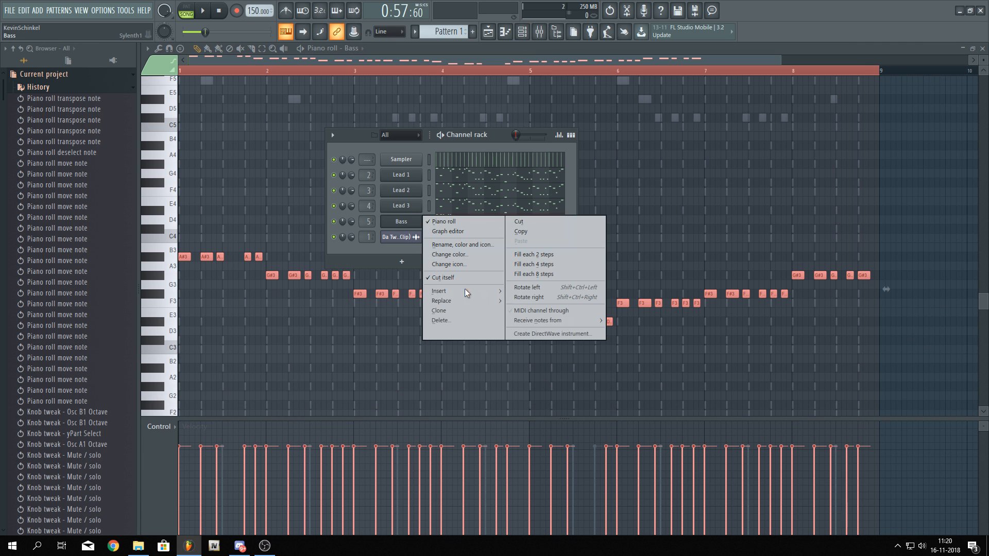
{"action": "mouse_move", "coordinate": [481, 291]}
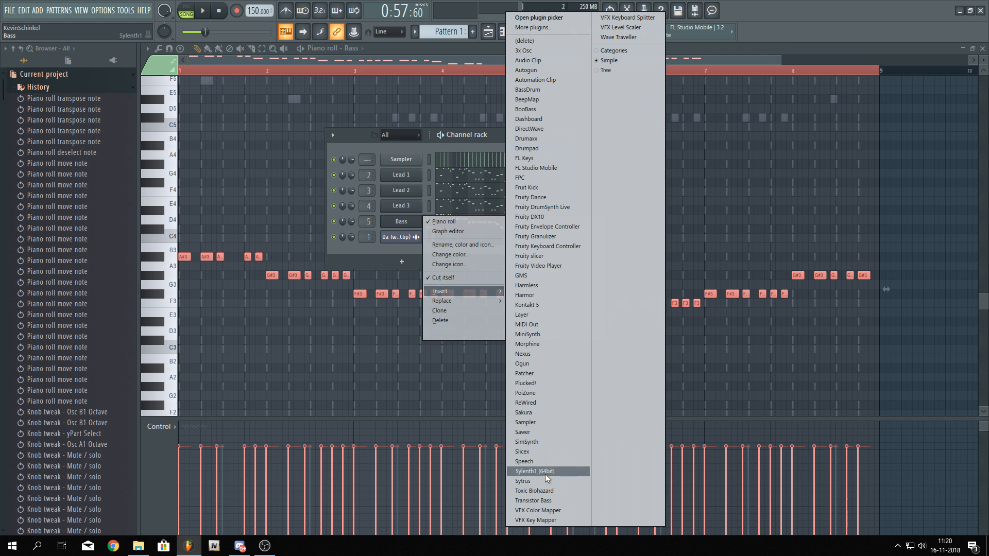
{"action": "left_click", "coordinate": [533, 471]}
Load the Chords 1 preset from the D-Tunez Sylenth1 Bank in the new Sylenth1
{"action": "left_click", "coordinate": [316, 201]}
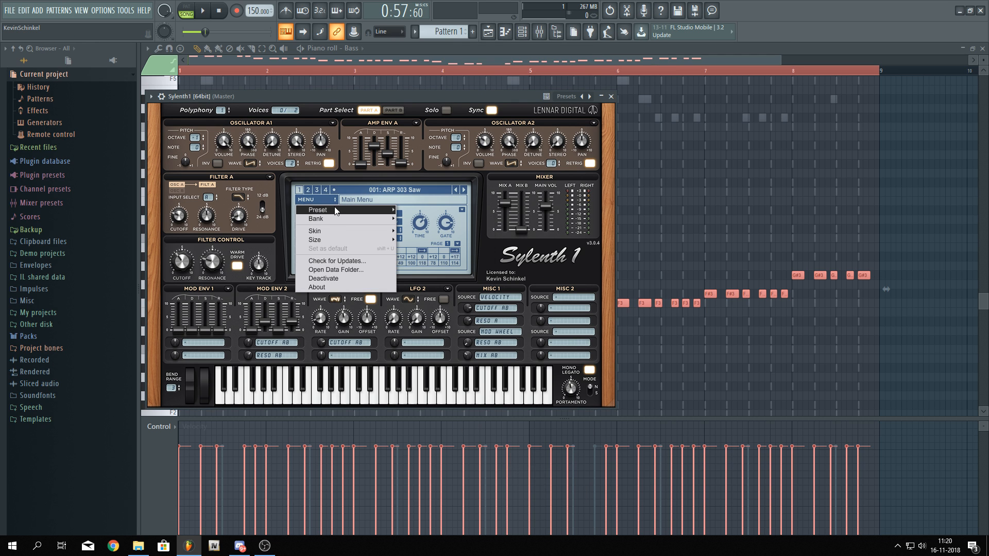
{"action": "mouse_move", "coordinate": [337, 211]}
{"action": "mouse_move", "coordinate": [374, 223]}
{"action": "mouse_move", "coordinate": [452, 225]}
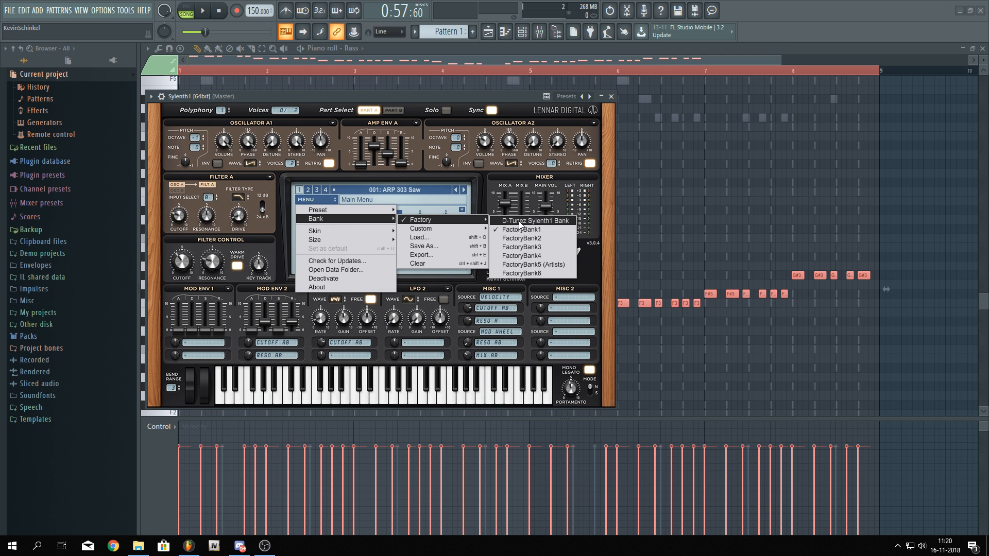
{"action": "left_click", "coordinate": [540, 226]}
{"action": "left_click", "coordinate": [397, 190]}
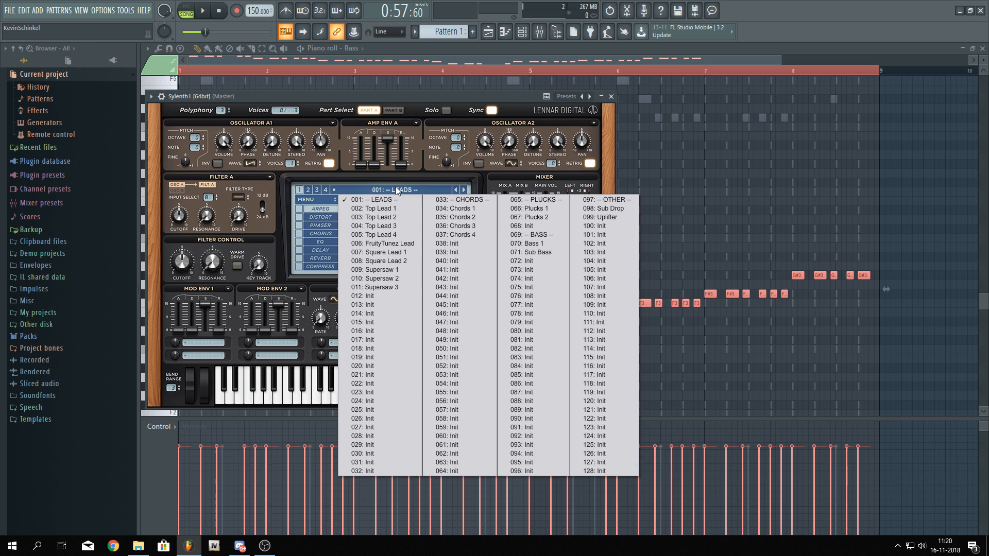
{"action": "left_click", "coordinate": [458, 209]}
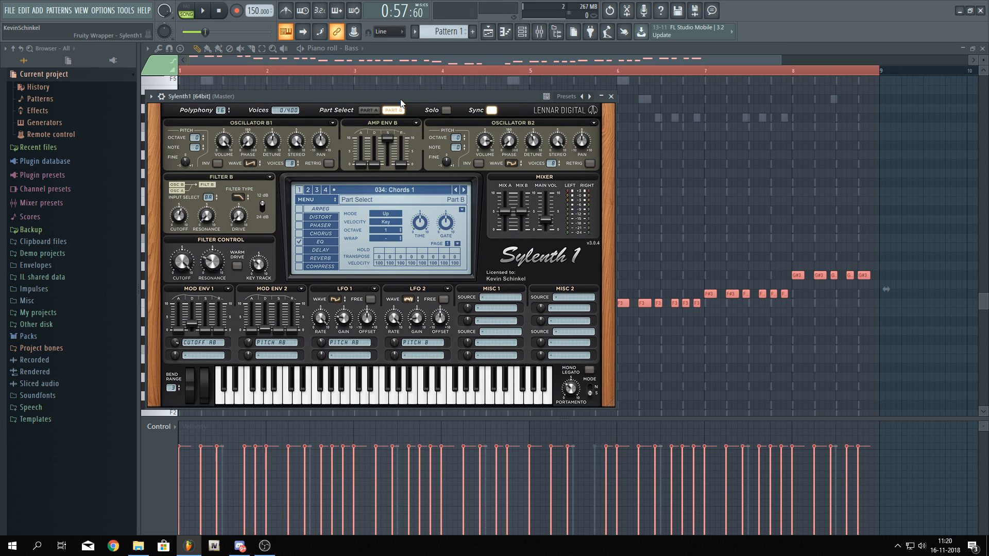
Rename the Sylenth1 mixer insert track to Chords 1
{"action": "key", "text": "F9"}
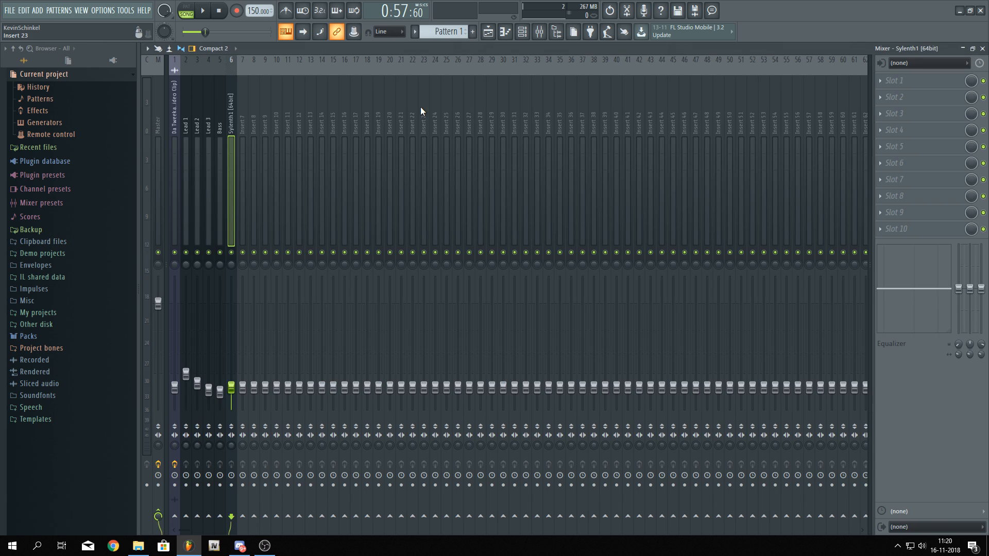
{"action": "right_click", "coordinate": [232, 108]}
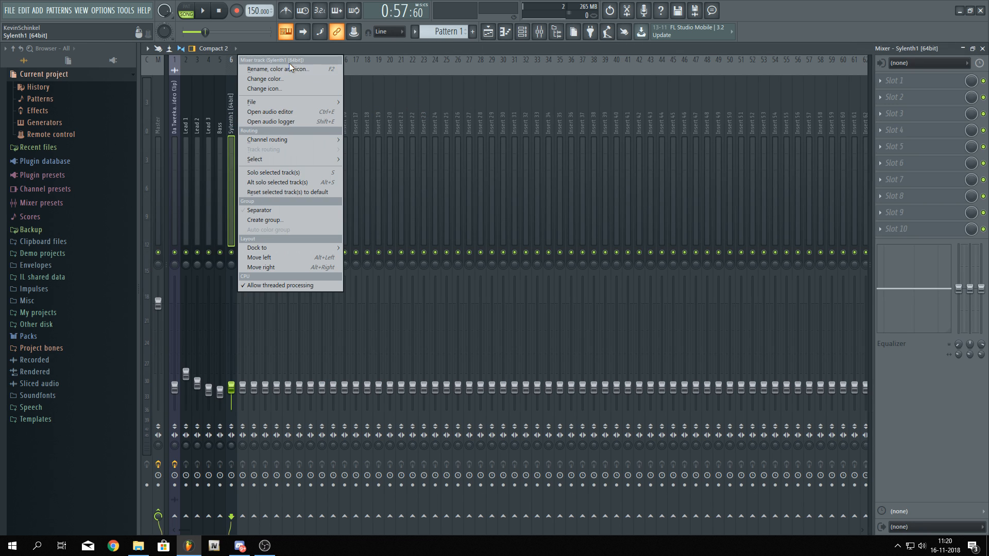
{"action": "left_click", "coordinate": [289, 63]}
{"action": "type", "text": "Chords 1"}
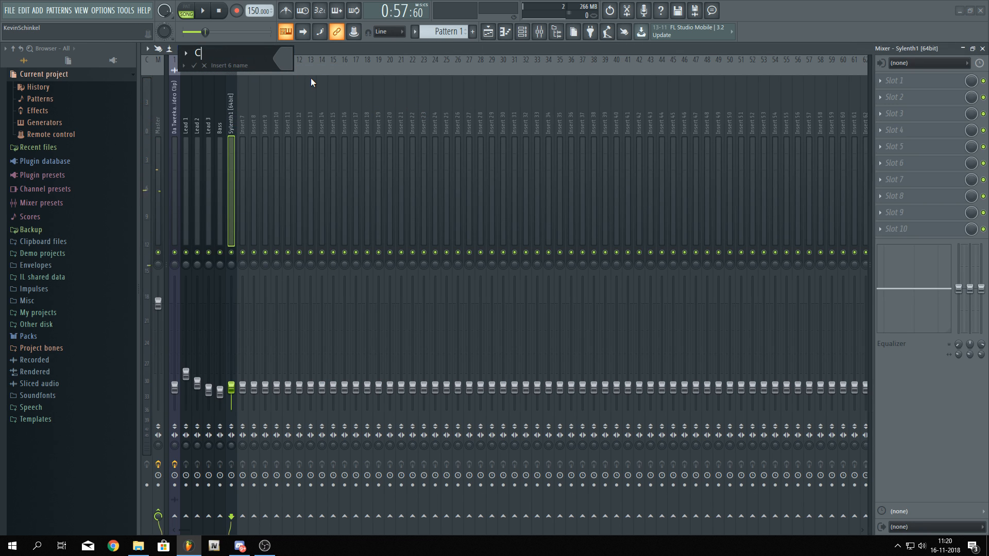
{"action": "key", "text": "Return"}
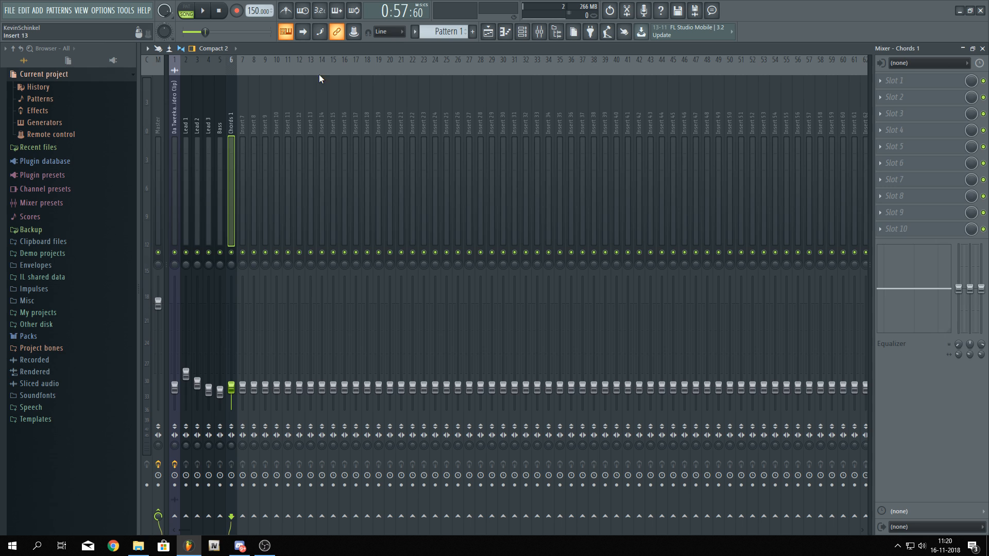
Rename the Sylenth1 channel in the channel rack to Chords 1
{"action": "left_click", "coordinate": [522, 31]}
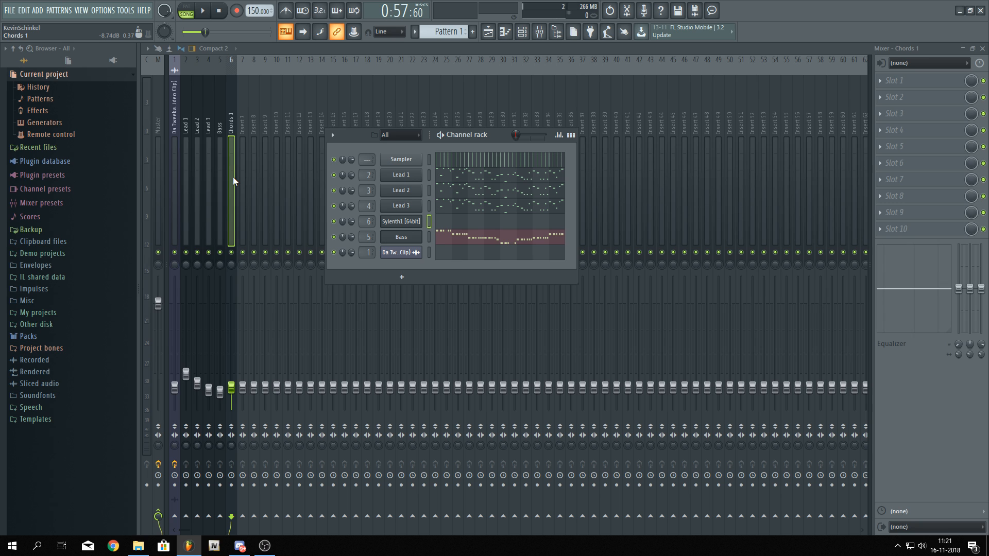
{"action": "right_click", "coordinate": [401, 223]}
{"action": "left_click", "coordinate": [456, 245]}
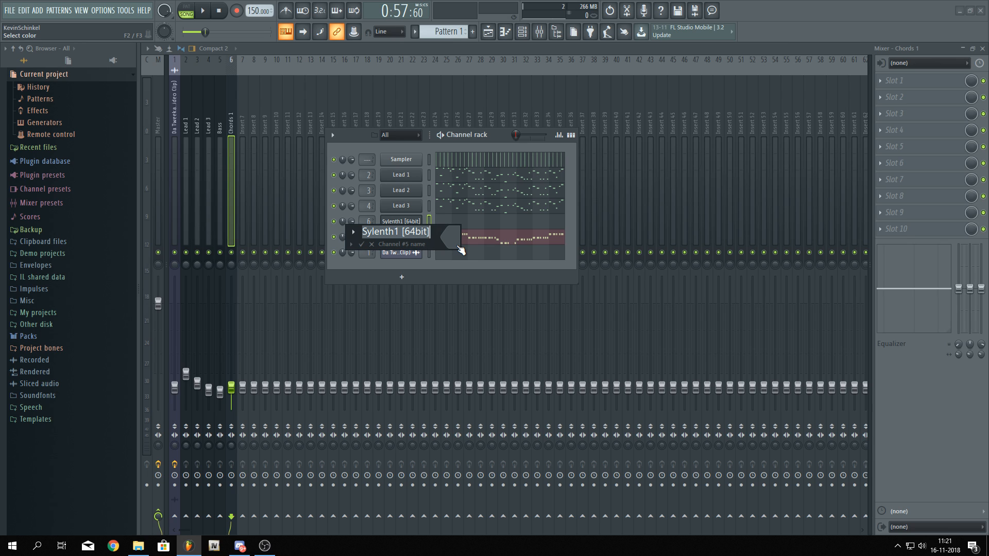
{"action": "type", "text": "Chords"}
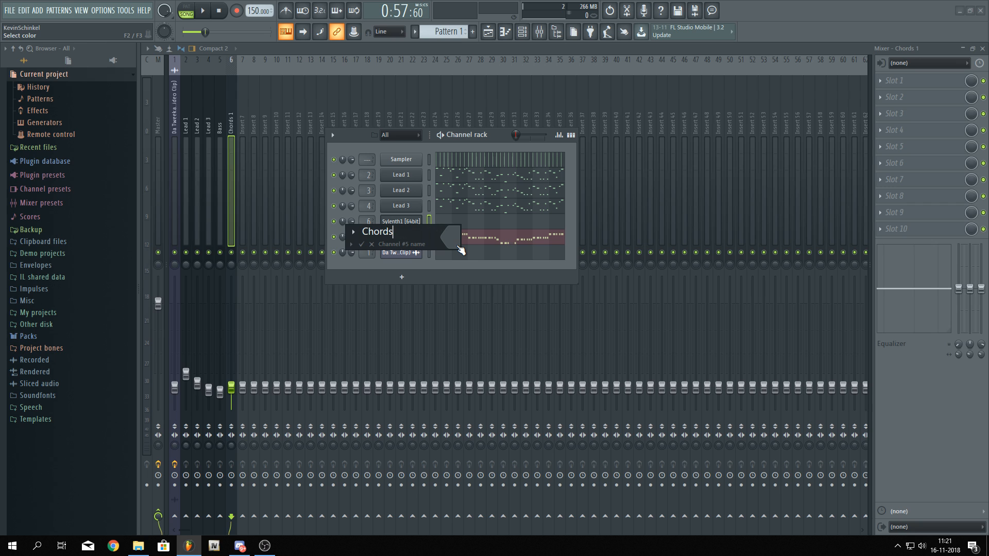
{"action": "type", "text": " 1"}
{"action": "key", "text": "Return"}
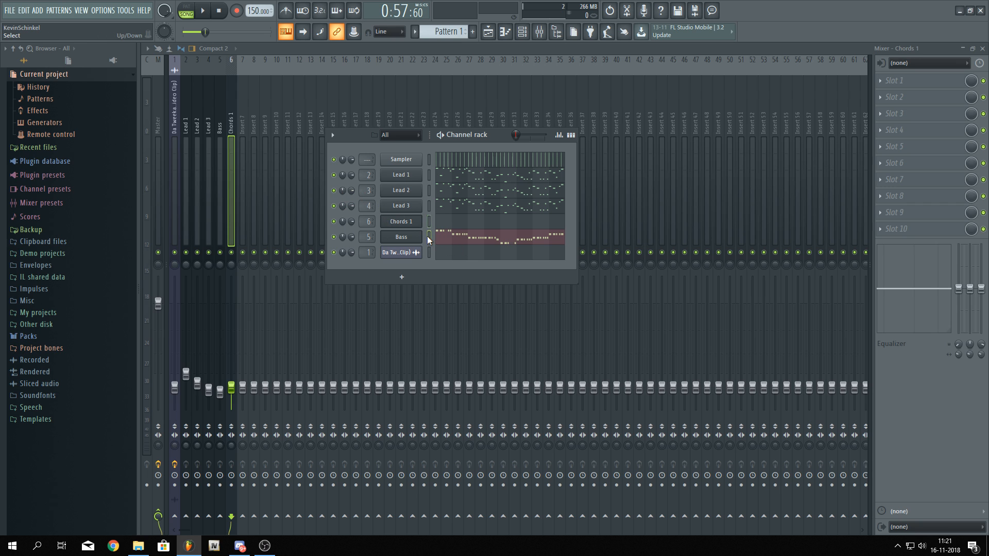
Open the Chords 1 piano roll and play back the pattern to audition the new sound
{"action": "left_click", "coordinate": [454, 224]}
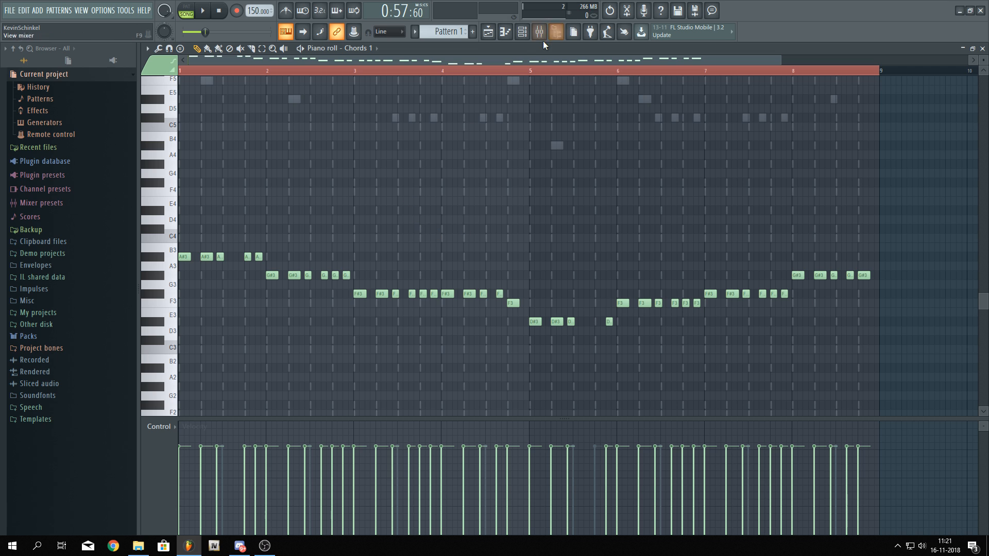
{"action": "left_click", "coordinate": [555, 31]}
{"action": "key", "text": "space"}
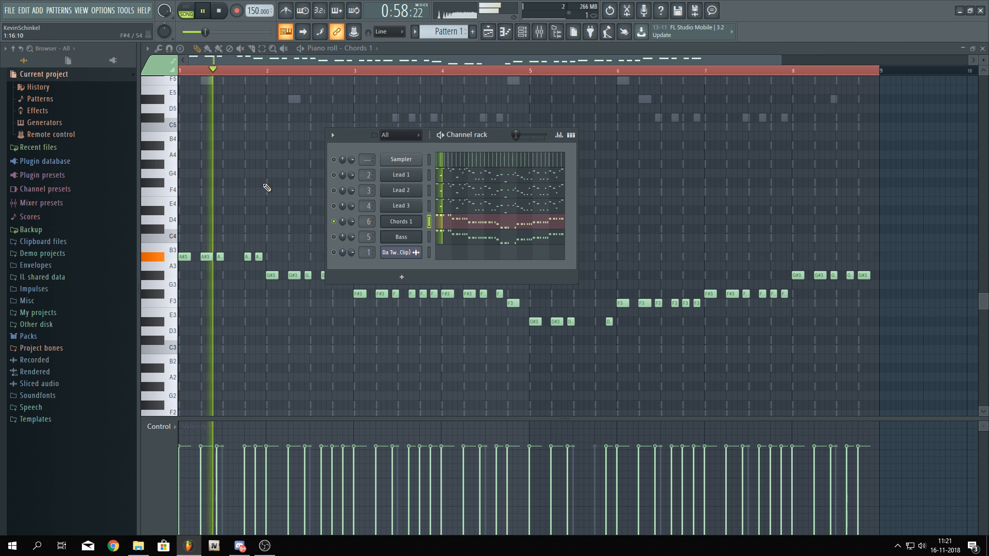
{"action": "key", "text": "F6"}
{"action": "key", "text": "space"}
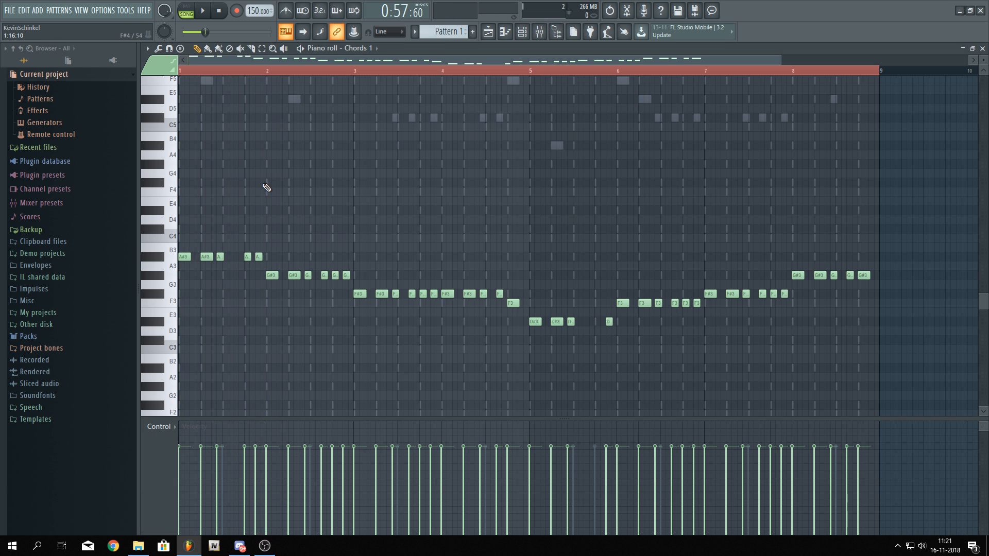
Raise the octave of Sylenth1's oscillators B1, A2 and A1 by one for Chords 1
{"action": "left_click", "coordinate": [524, 35]}
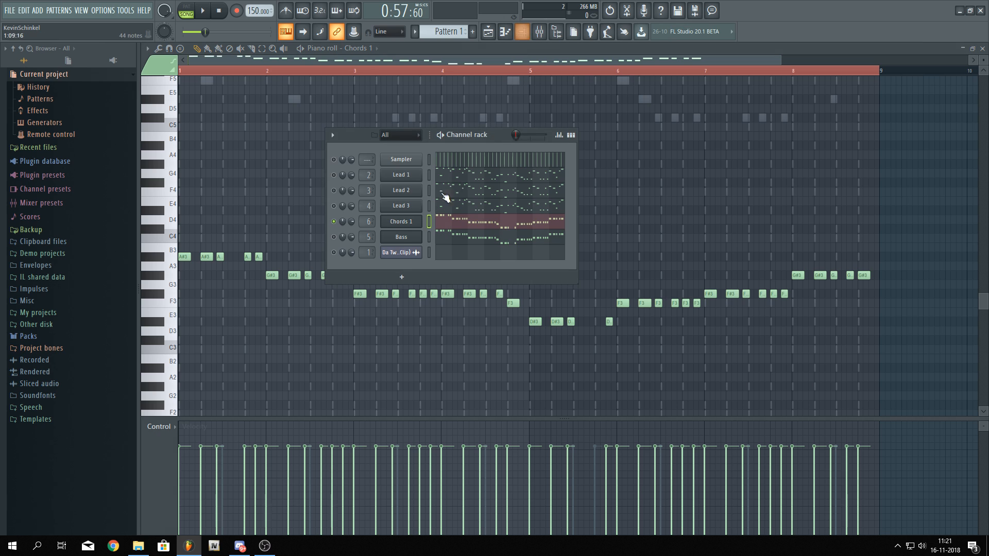
{"action": "left_click", "coordinate": [403, 222]}
{"action": "left_click", "coordinate": [203, 134]}
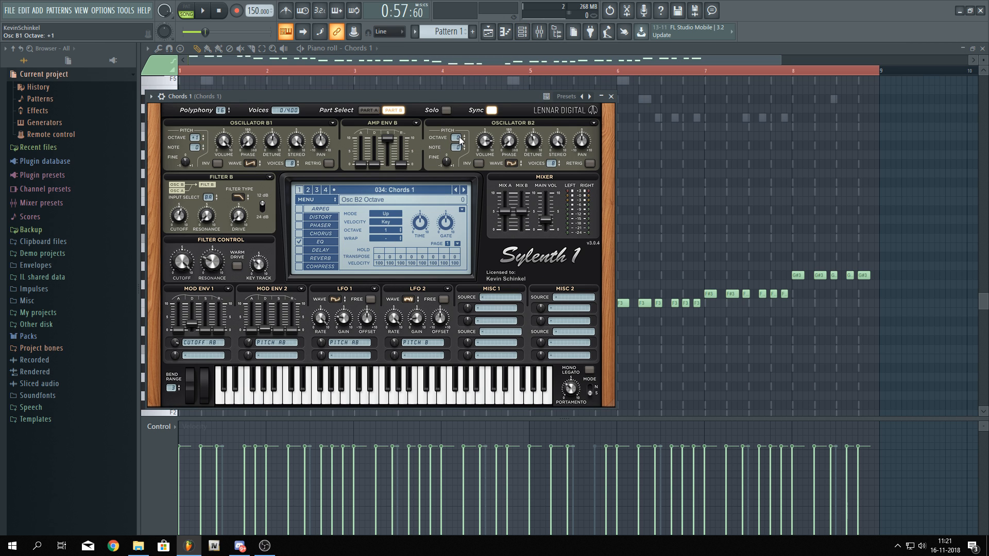
{"action": "left_click", "coordinate": [372, 111]}
{"action": "left_click", "coordinate": [463, 135]}
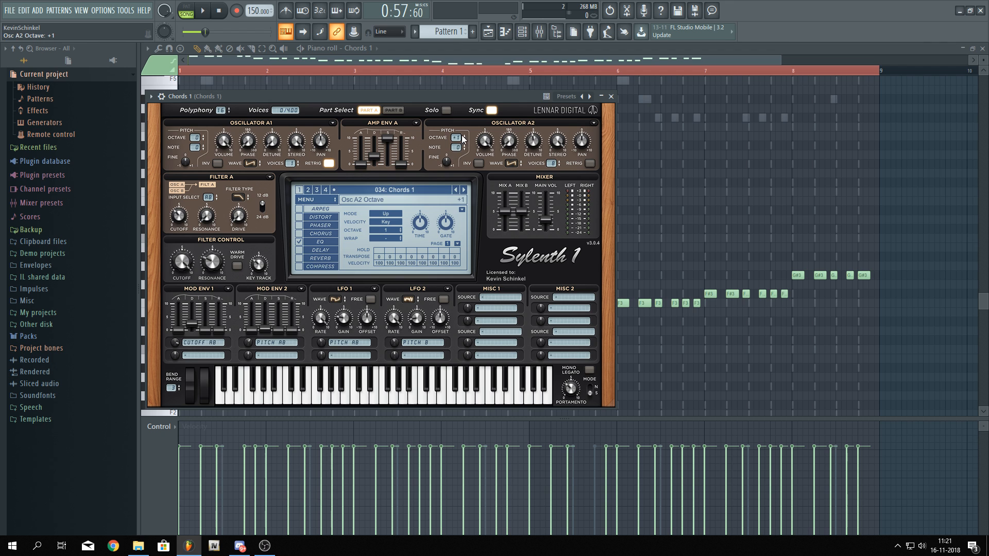
{"action": "left_click", "coordinate": [203, 135]}
{"action": "left_click", "coordinate": [548, 60]}
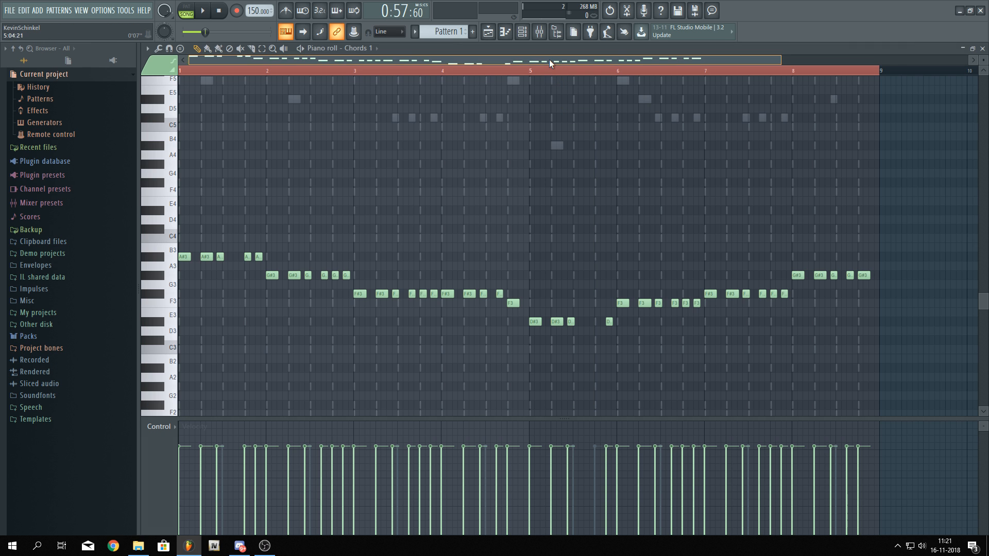
Select all Chords 1 notes and duplicate them one octave higher
{"action": "key", "text": "space"}
{"action": "key", "text": "space"}
{"action": "key", "text": "ctrl+a"}
{"action": "scroll", "coordinate": [230, 291], "scroll_direction": "up", "scroll_amount": 4}
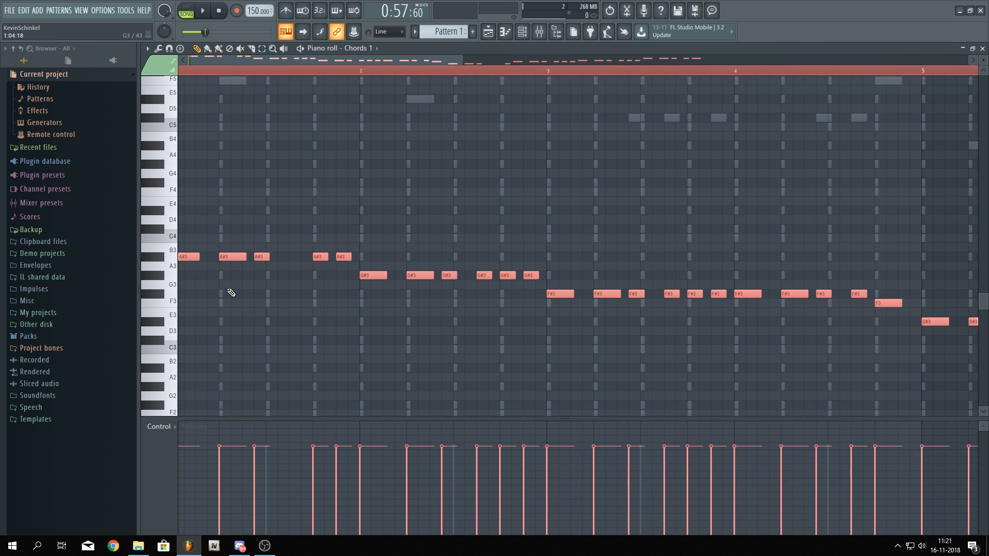
{"action": "scroll", "coordinate": [216, 314], "scroll_direction": "up", "scroll_amount": 3}
{"action": "left_click_drag", "start_coordinate": [194, 324], "coordinate": [194, 213]}
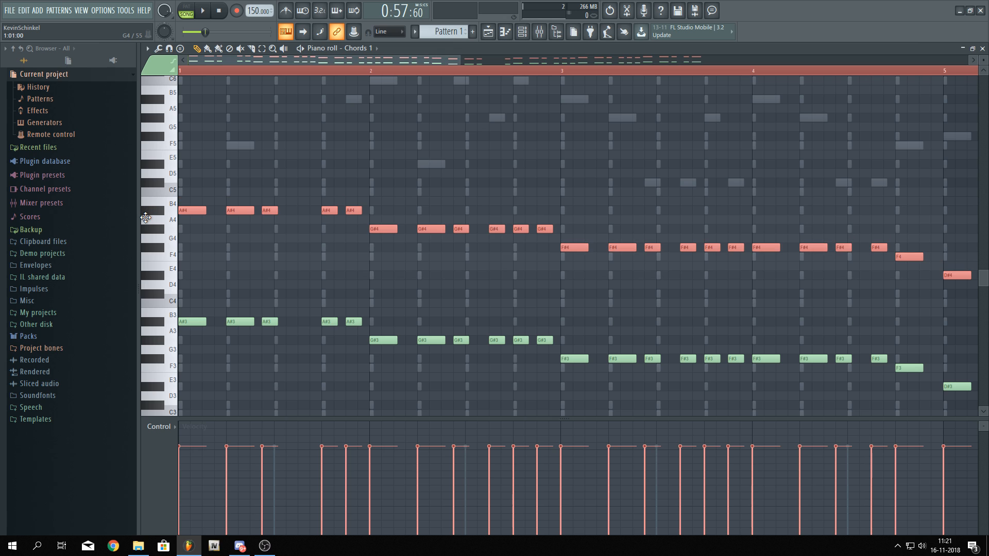
Duplicate the upper notes upward twice to stack three-note chords, with tops up to F5
{"action": "scroll", "coordinate": [201, 308], "scroll_direction": "up", "scroll_amount": 2}
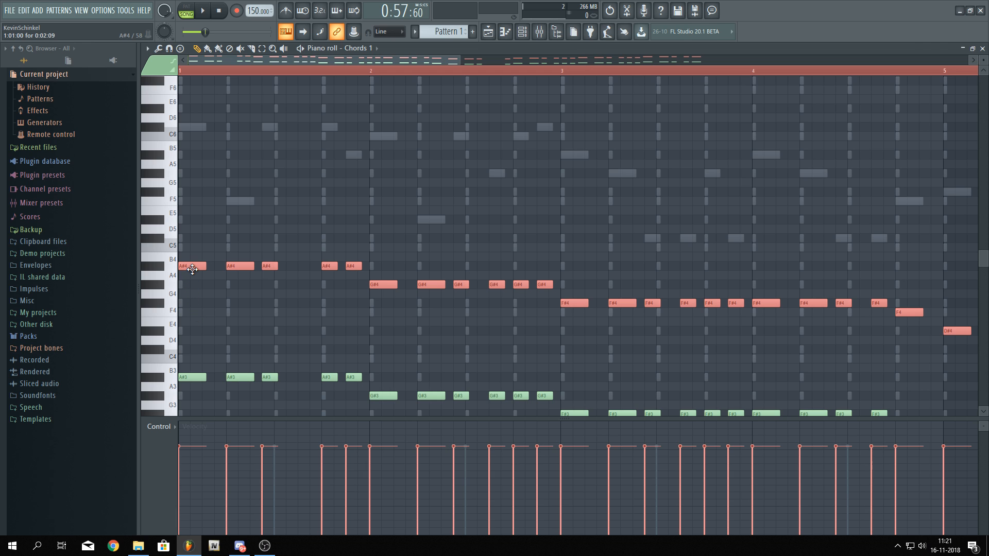
{"action": "left_click_drag", "start_coordinate": [192, 269], "coordinate": [114, 242]}
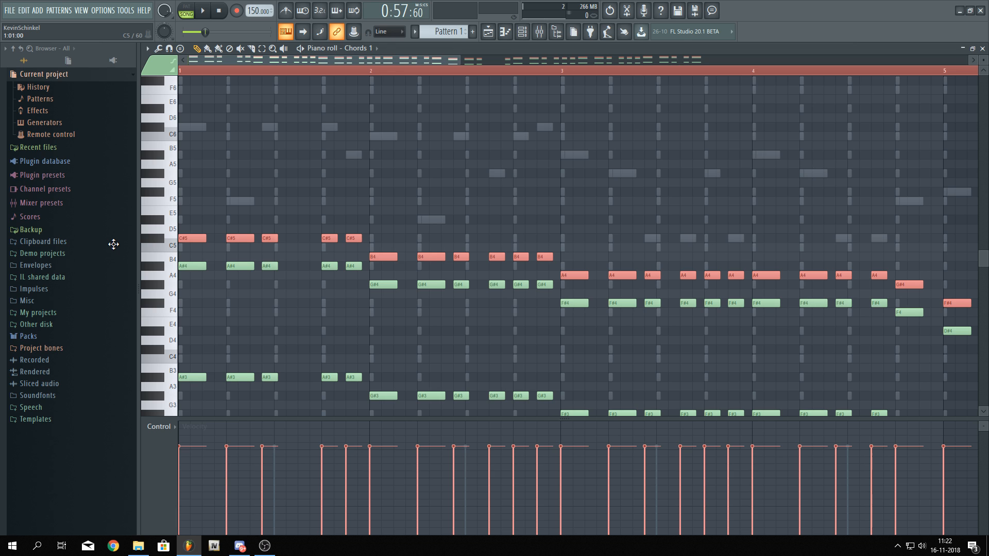
{"action": "left_click_drag", "start_coordinate": [113, 244], "coordinate": [110, 267]}
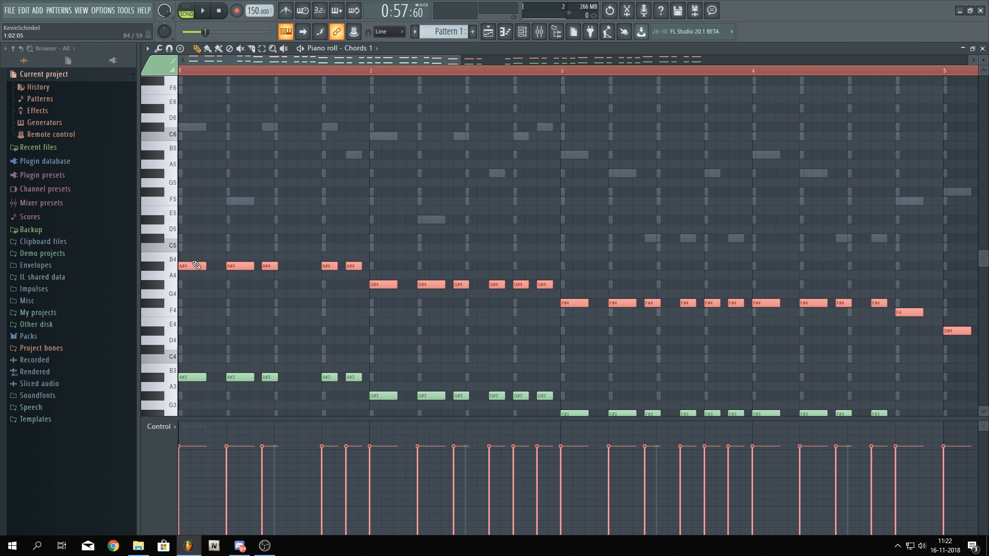
{"action": "left_click_drag", "start_coordinate": [194, 258], "coordinate": [187, 231]}
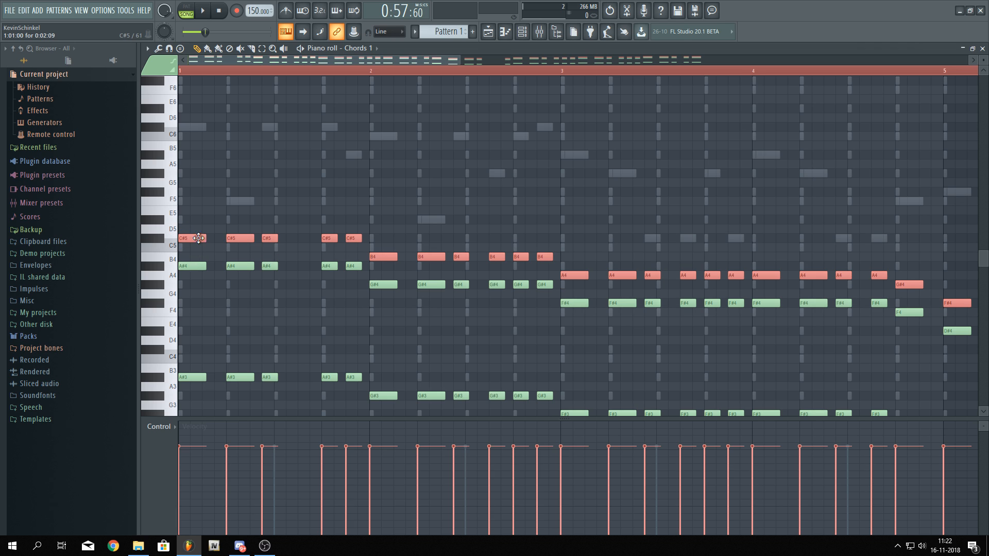
{"action": "left_click_drag", "start_coordinate": [194, 242], "coordinate": [191, 210]}
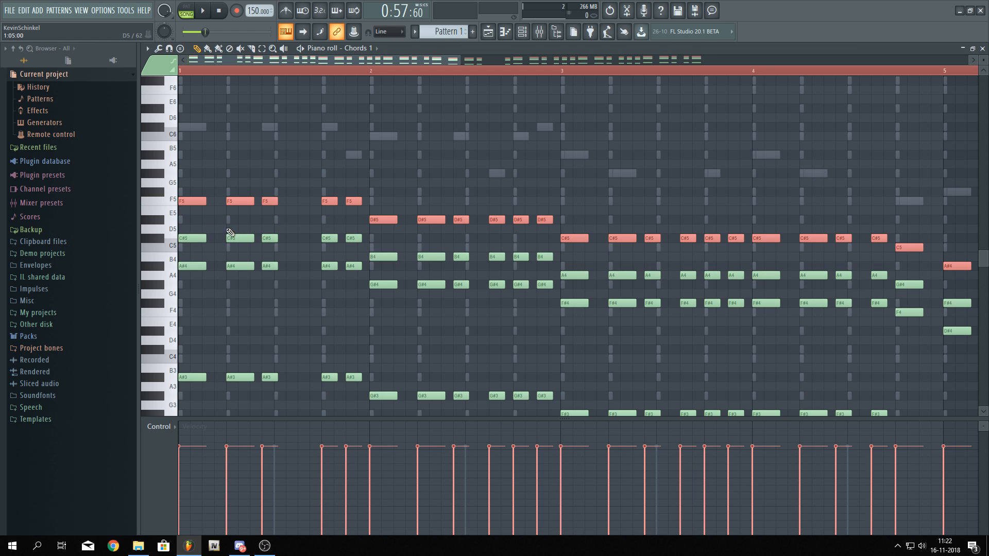
Play back the Chords 1 pattern to check the stacked chords
{"action": "key", "text": "space"}
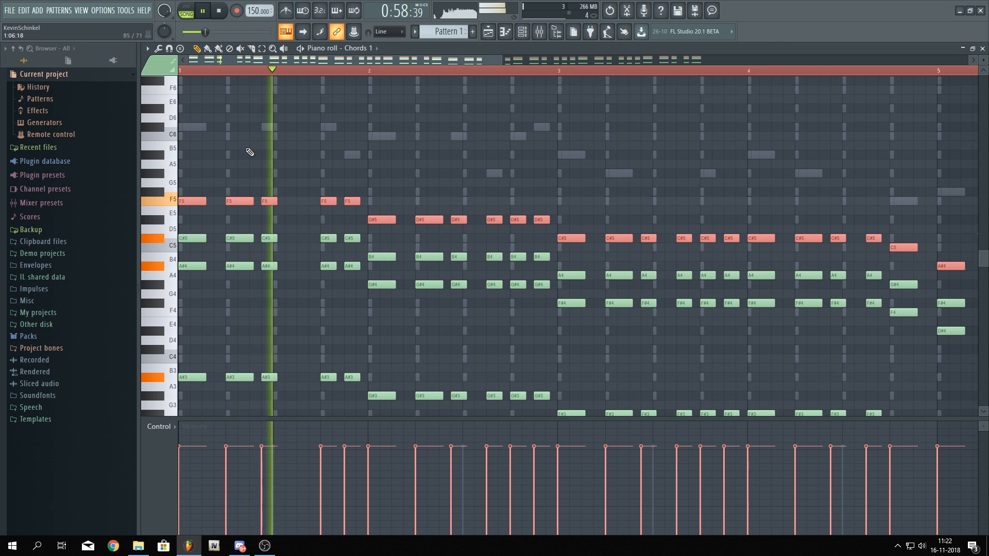
{"action": "scroll", "coordinate": [250, 150], "scroll_direction": "down", "scroll_amount": 2}
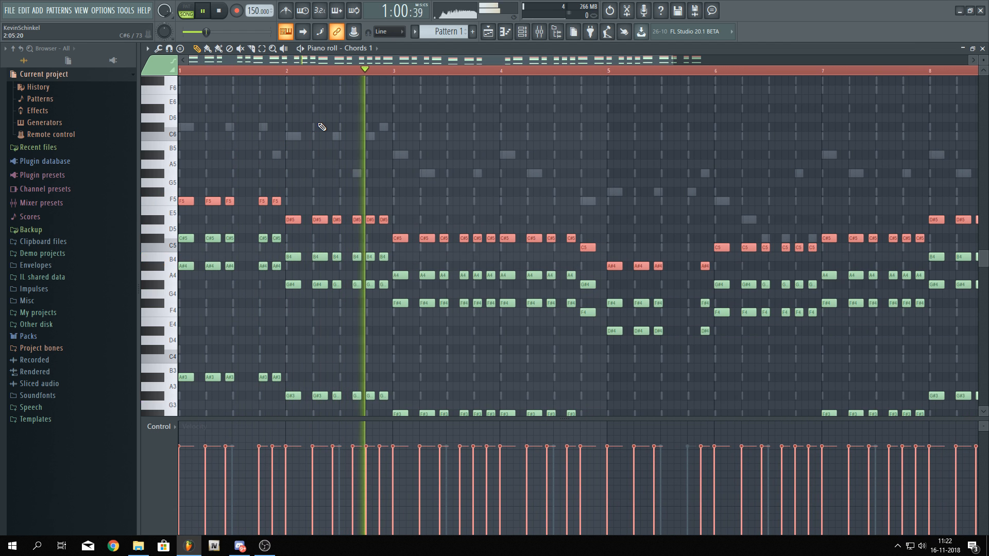
{"action": "key", "text": "space"}
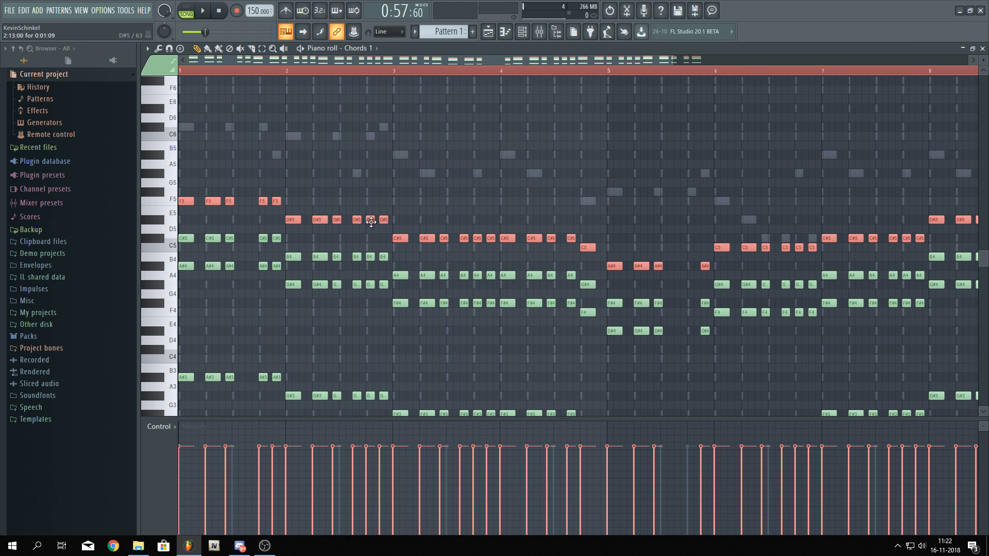
Select the middle chord notes in bars 2–4 and bar 8 and shift them up one semitone
{"action": "left_click_drag", "start_coordinate": [287, 255], "coordinate": [586, 287]}
{"action": "left_click_drag", "start_coordinate": [575, 280], "coordinate": [574, 279]}
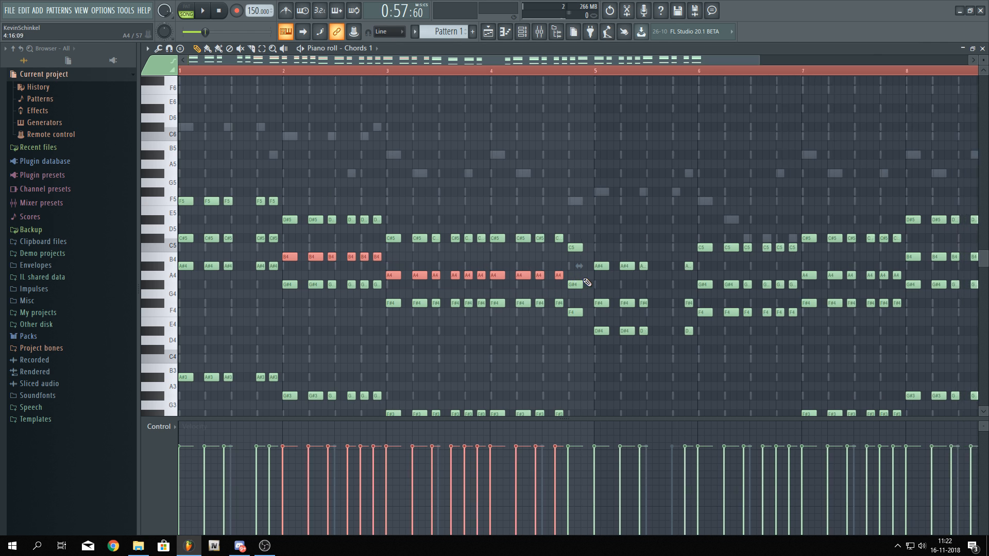
{"action": "scroll", "coordinate": [513, 285], "scroll_direction": "down", "scroll_amount": 2}
{"action": "left_click_drag", "start_coordinate": [457, 276], "coordinate": [737, 283]}
{"action": "left_click_drag", "start_coordinate": [641, 259], "coordinate": [797, 256]}
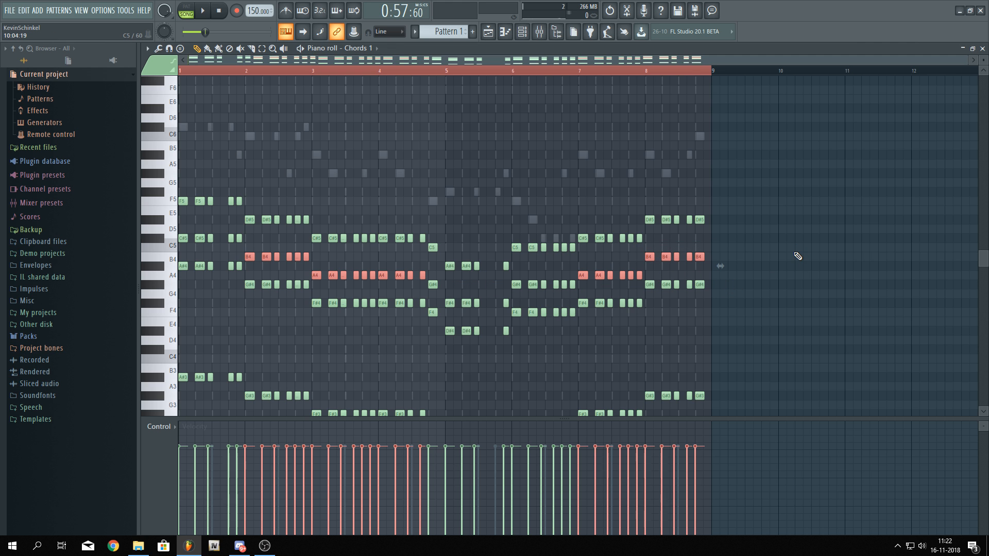
{"action": "key", "text": "shift+Up"}
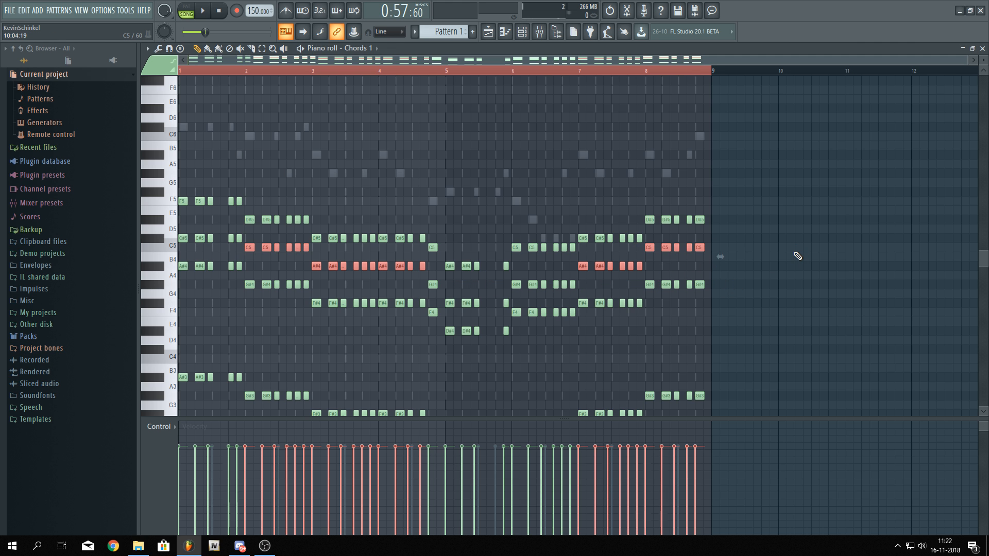
Play back the Chords 1 pattern to check the transposed chords
{"action": "scroll", "coordinate": [516, 335], "scroll_direction": "up", "scroll_amount": 3}
{"action": "left_click_drag", "start_coordinate": [458, 357], "coordinate": [554, 376]}
{"action": "scroll", "coordinate": [553, 375], "scroll_direction": "down", "scroll_amount": 3}
{"action": "right_click", "coordinate": [548, 358]}
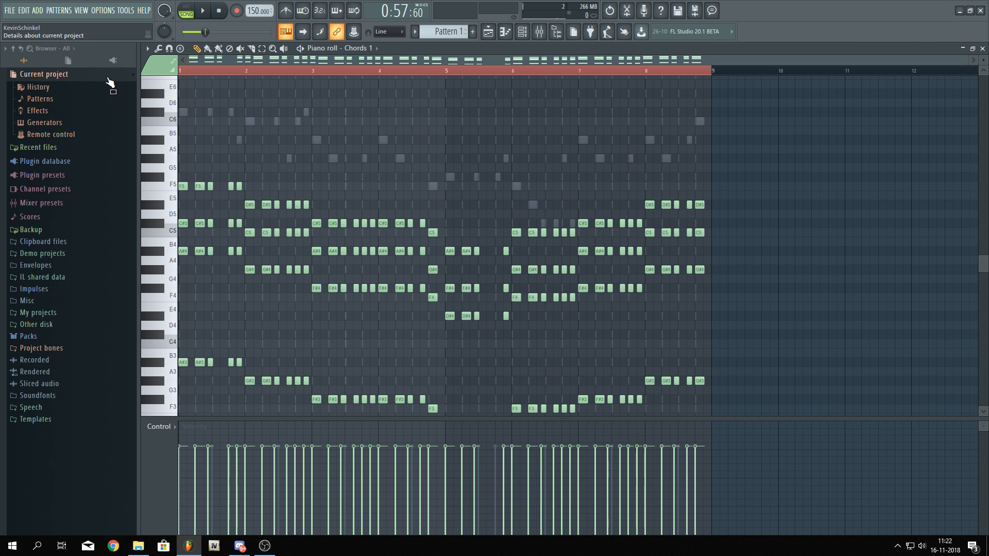
{"action": "key", "text": "space"}
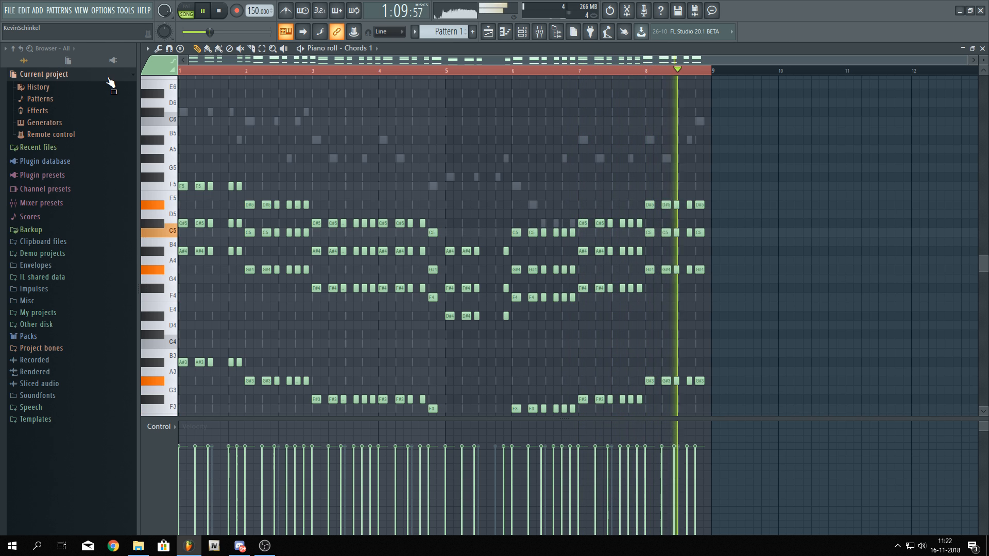
{"action": "key", "text": "space"}
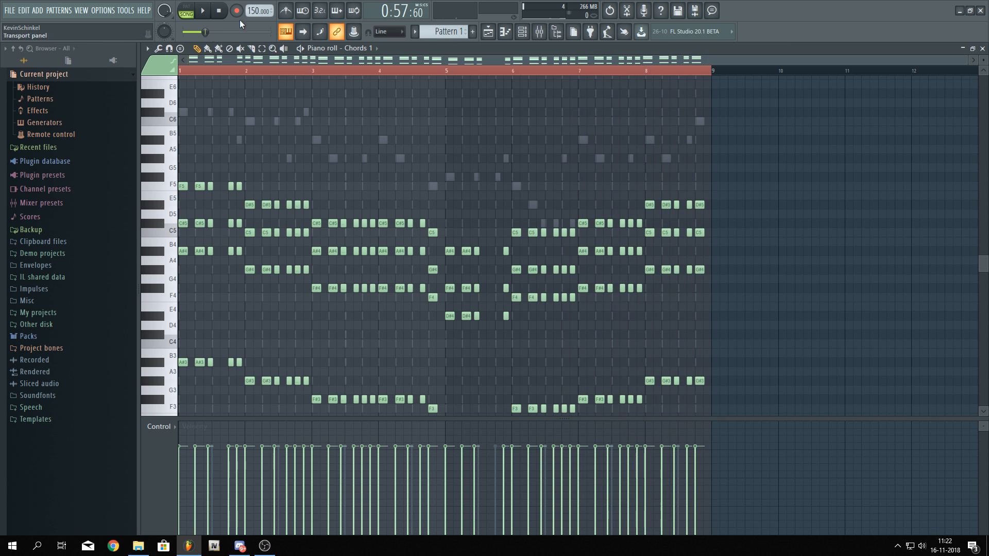
Insert a new Sylenth1 instrument channel from the Chords 1 channel's options in the channel rack
{"action": "left_click", "coordinate": [522, 32]}
{"action": "key", "text": "space"}
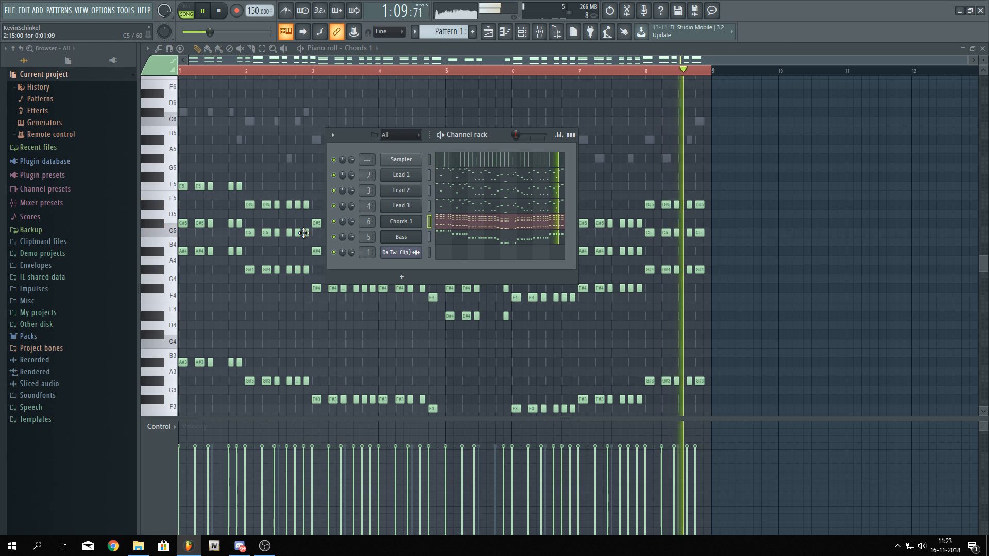
{"action": "key", "text": "space"}
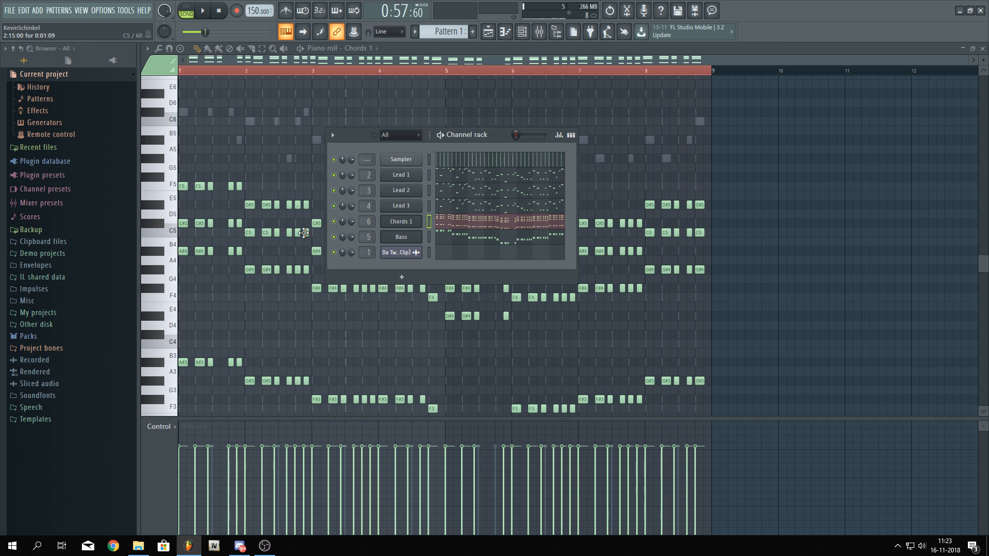
{"action": "right_click", "coordinate": [411, 228]}
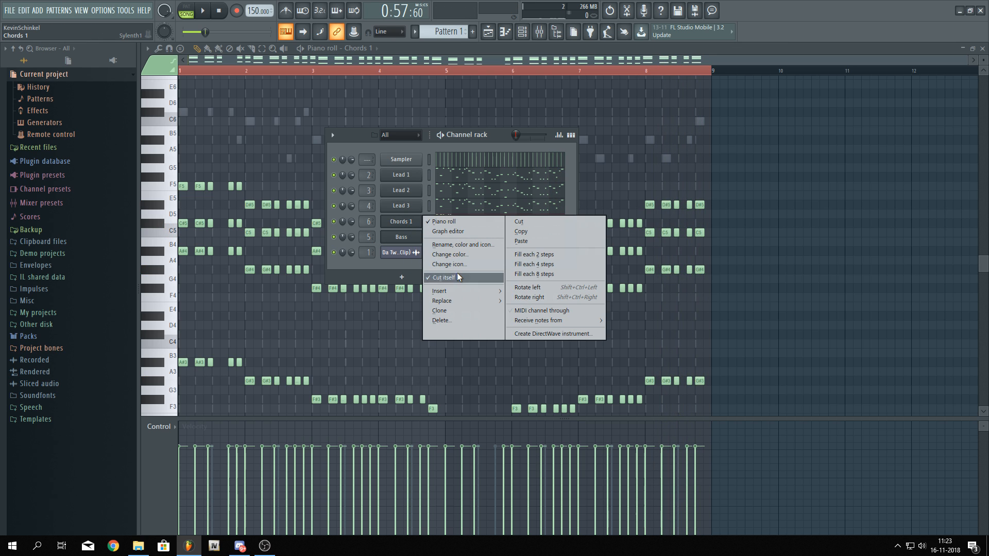
{"action": "mouse_move", "coordinate": [474, 294]}
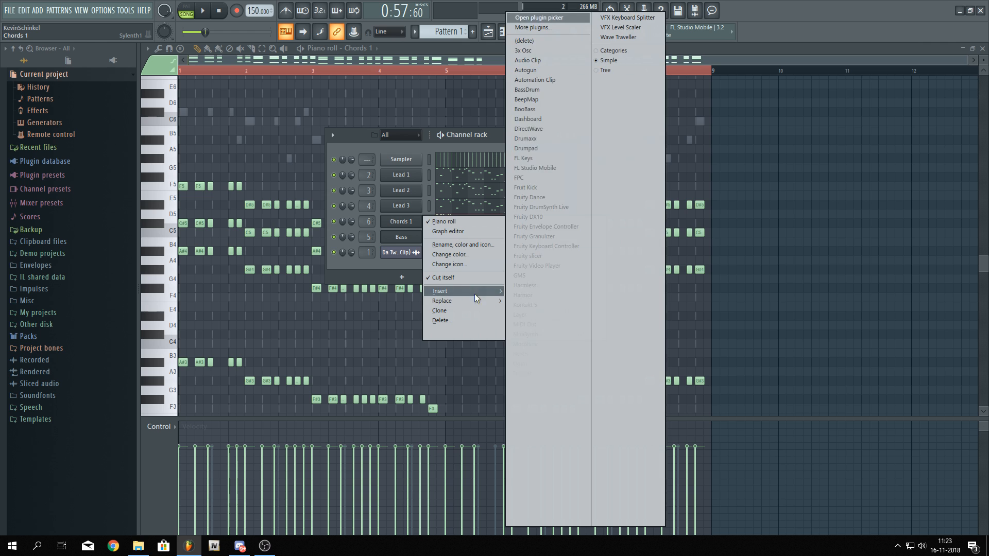
{"action": "left_click", "coordinate": [564, 471]}
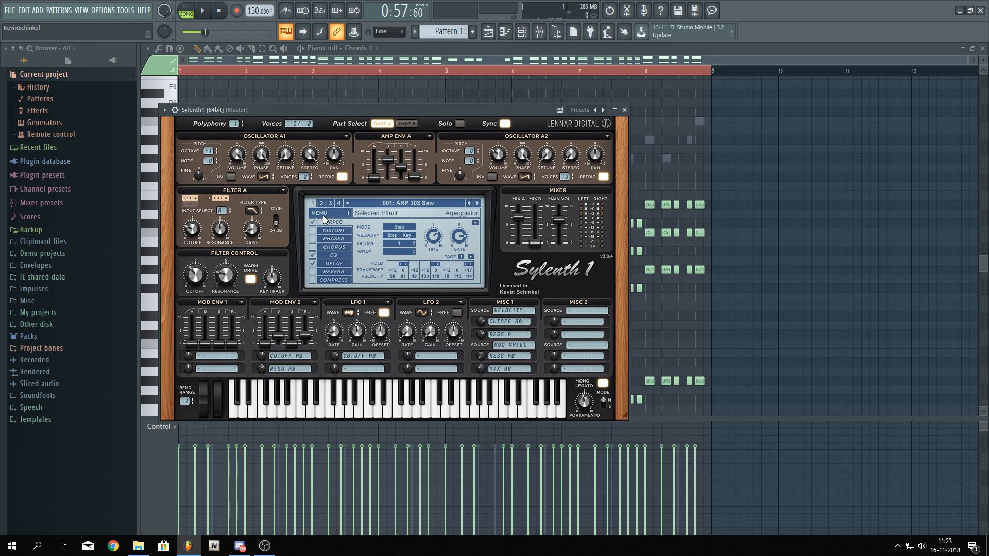
Load the D-Tunez Sylenth1 Bank in the new Sylenth1 and pick the 035: Chords 2 preset
{"action": "left_click", "coordinate": [326, 214]}
{"action": "mouse_move", "coordinate": [342, 232]}
{"action": "mouse_move", "coordinate": [441, 242]}
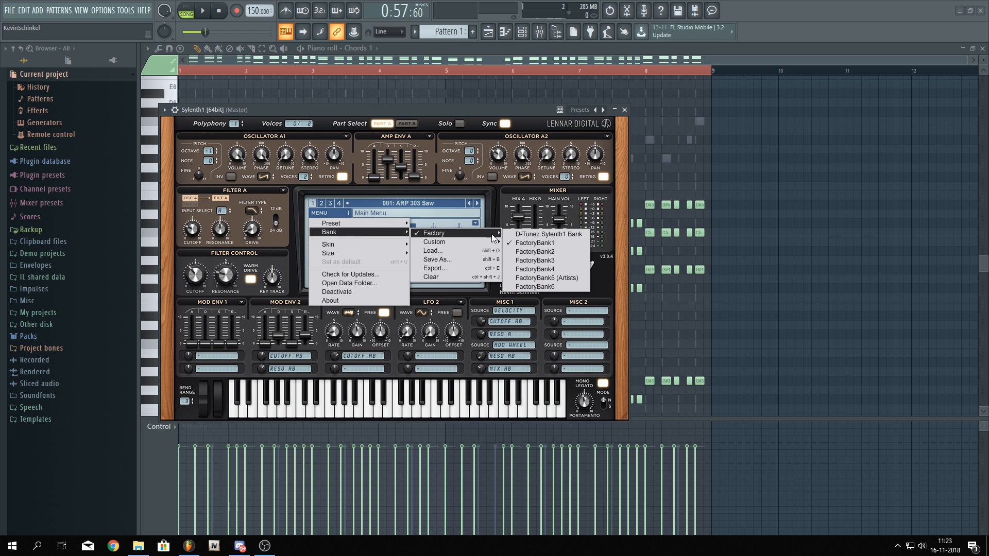
{"action": "left_click", "coordinate": [535, 239]}
{"action": "left_click", "coordinate": [410, 205]}
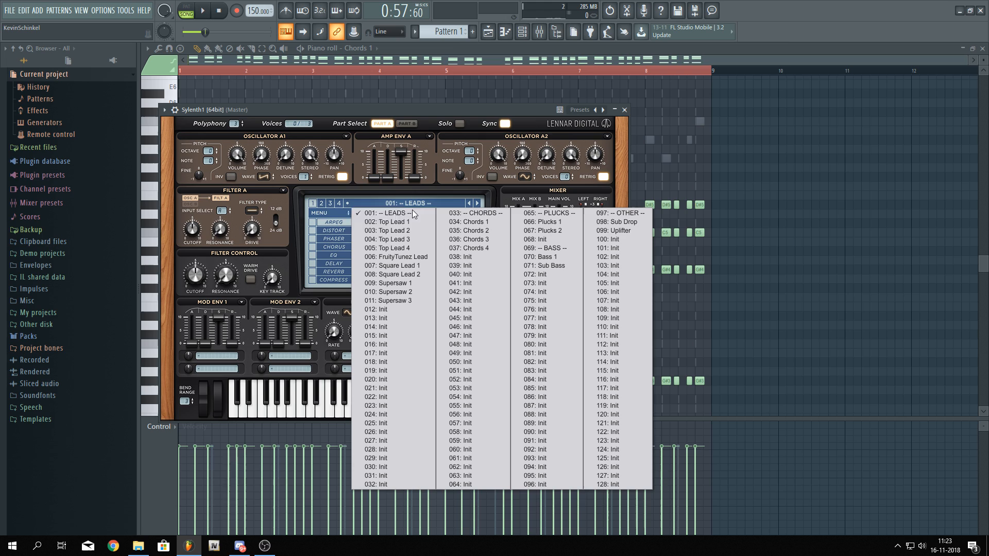
{"action": "left_click", "coordinate": [478, 239]}
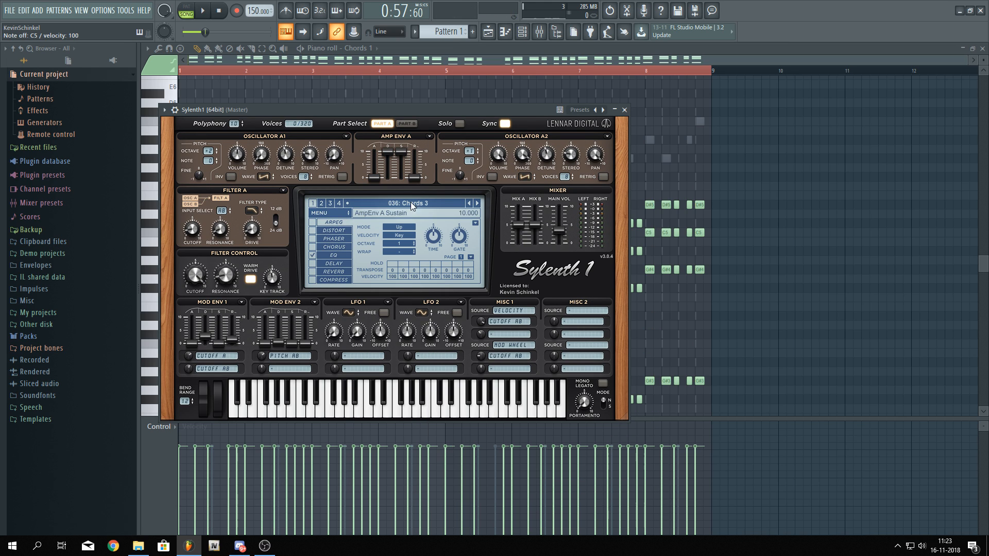
{"action": "left_click", "coordinate": [479, 205]}
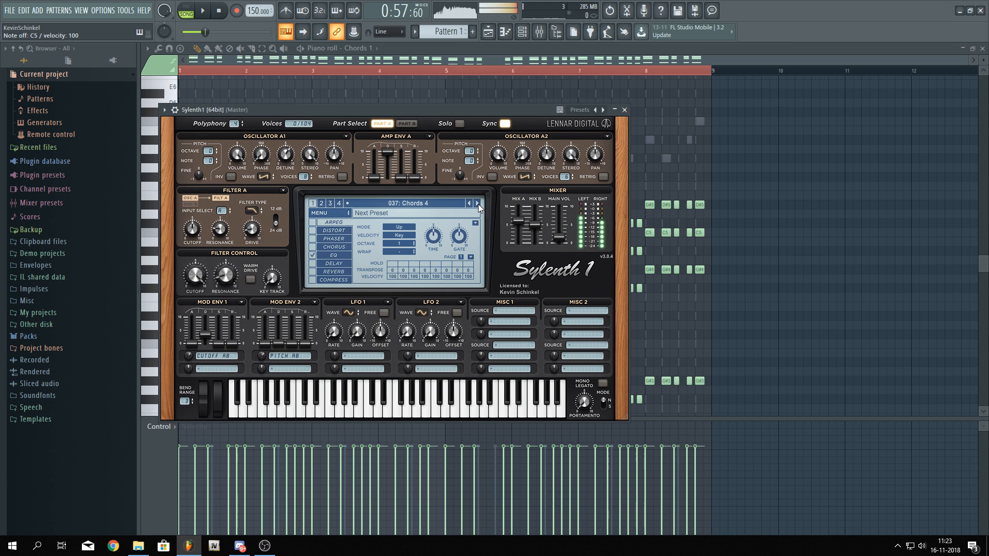
{"action": "double_click", "coordinate": [471, 205]}
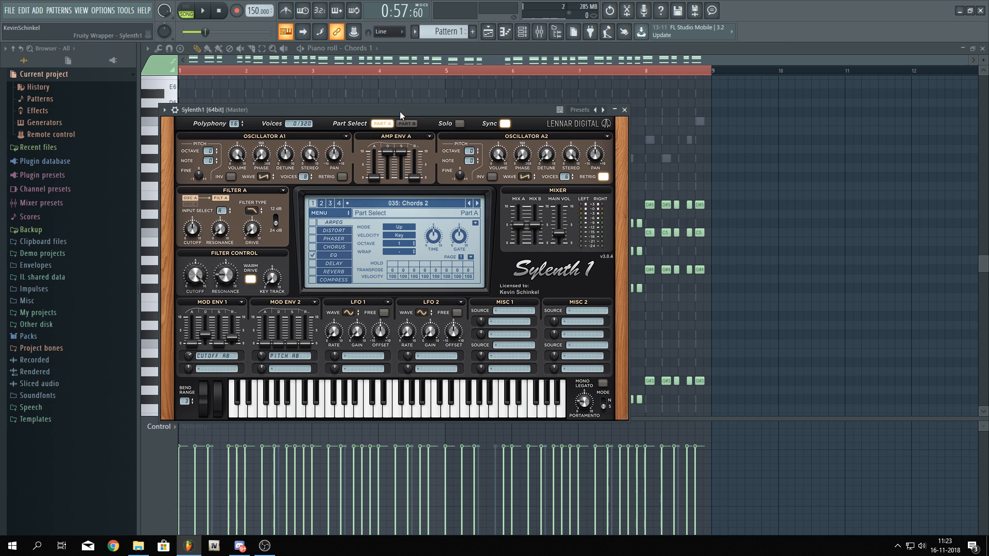
Rename the Sylenth1 mixer insert 7 to Chords 2
{"action": "key", "text": "F9"}
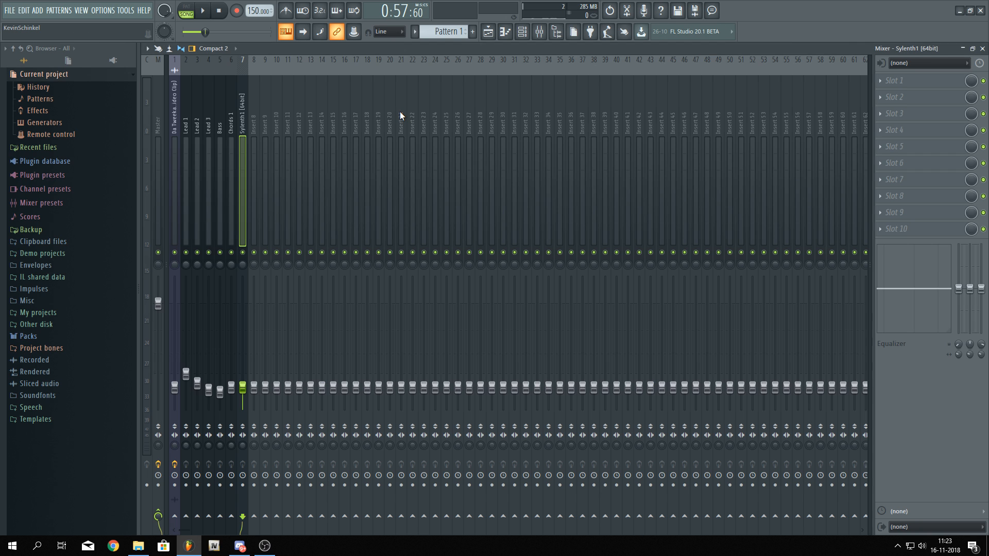
{"action": "right_click", "coordinate": [248, 123]}
{"action": "left_click", "coordinate": [268, 71]}
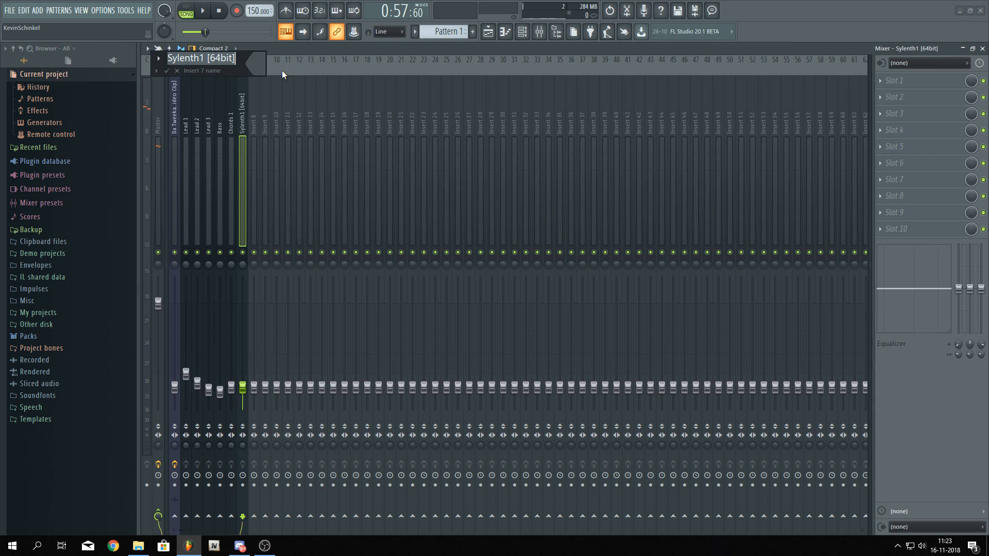
{"action": "type", "text": "Chords 2"}
{"action": "key", "text": "Return"}
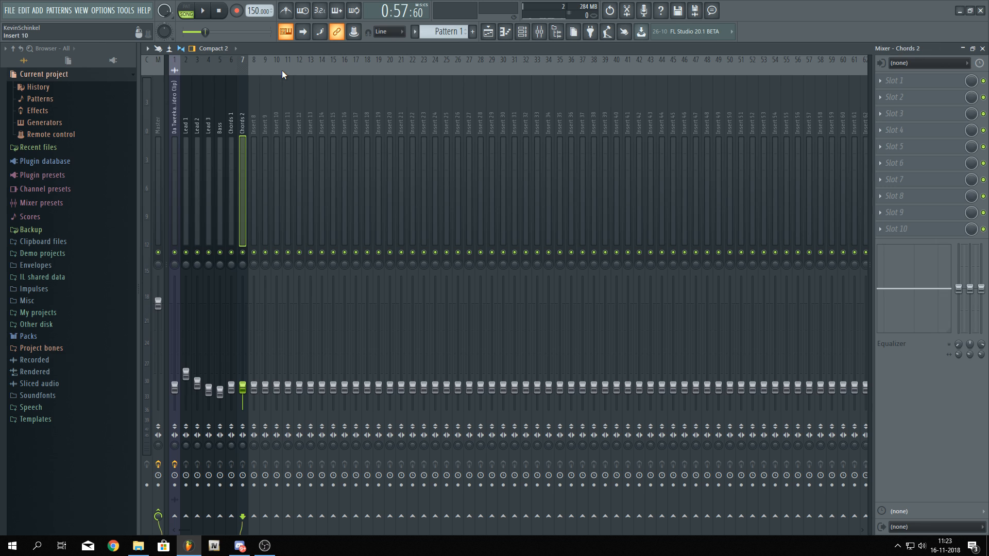
Rename the new Sylenth1 channel in the channel rack to Chords 2
{"action": "left_click", "coordinate": [522, 32]}
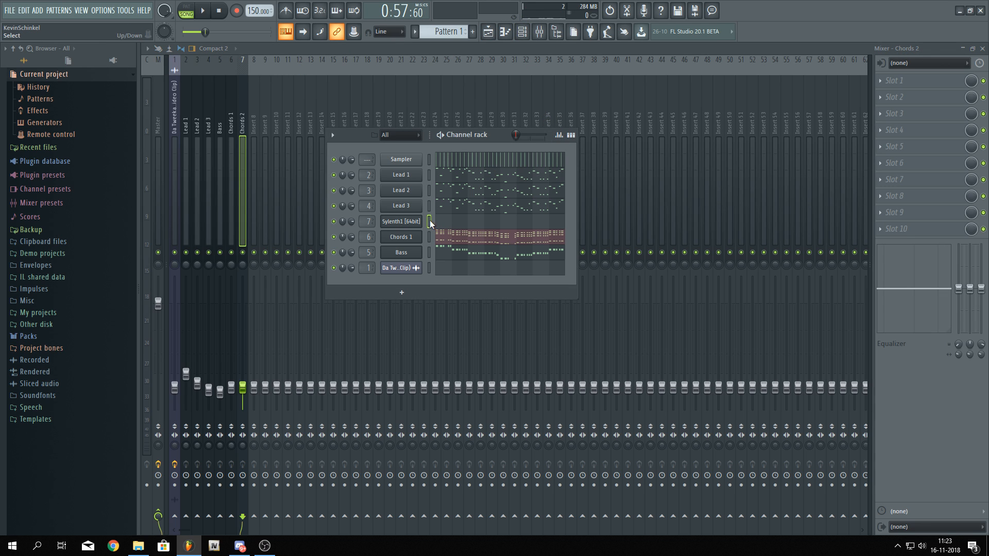
{"action": "right_click", "coordinate": [407, 228]}
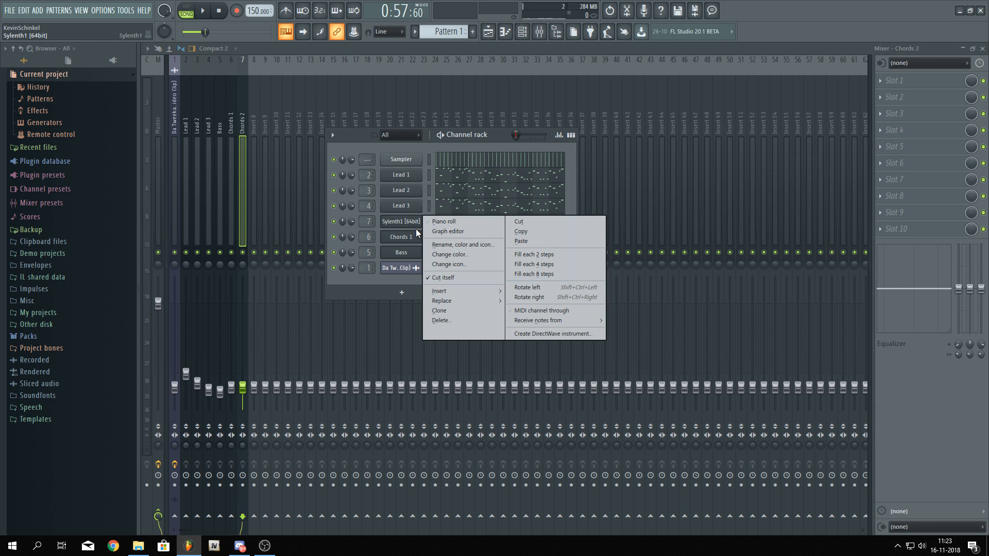
{"action": "left_click", "coordinate": [443, 242]}
{"action": "type", "text": "Chords 2"}
{"action": "key", "text": "Return"}
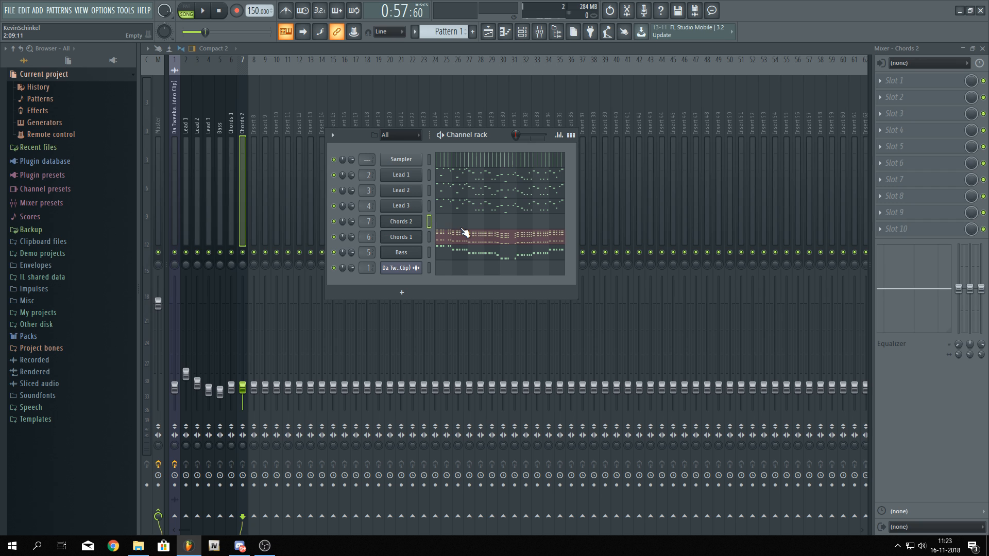
Move the Chords 2 channel below Chords 1 and paste the copied chord notes into it
{"action": "left_click_drag", "start_coordinate": [424, 224], "coordinate": [411, 241]}
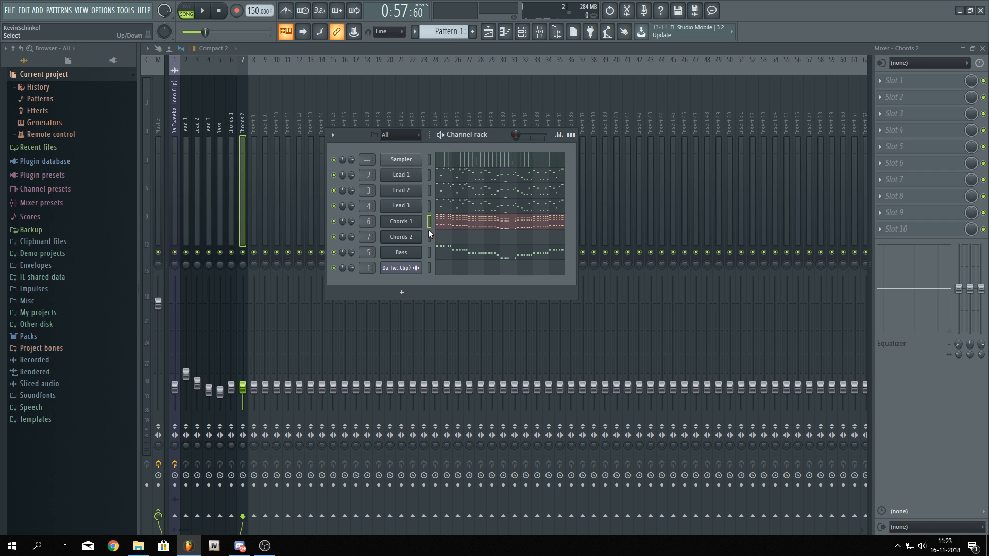
{"action": "left_click", "coordinate": [429, 237]}
{"action": "key", "text": "ctrl+v"}
Solo Chords 2, play it back, and open its piano roll
{"action": "key", "text": "space"}
{"action": "right_click", "coordinate": [334, 237]}
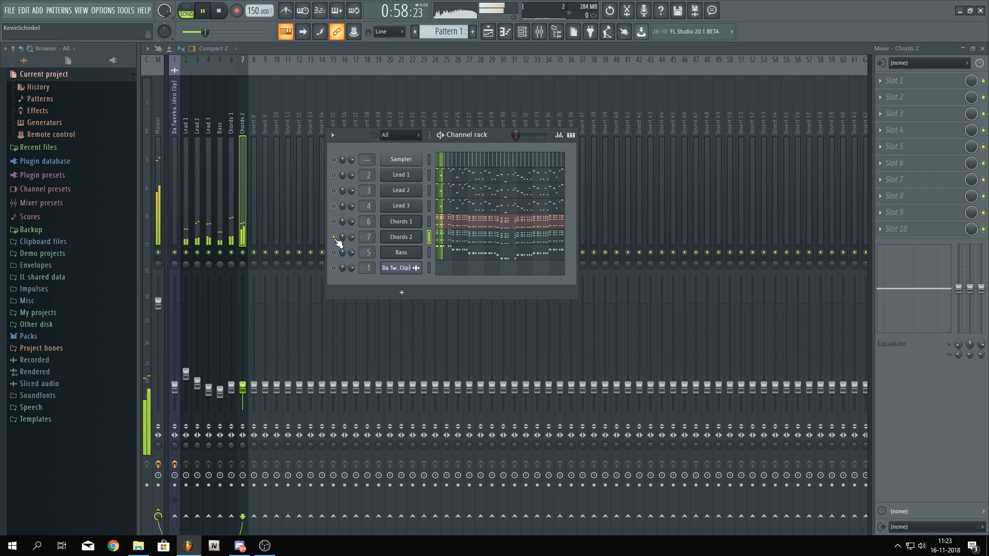
{"action": "key", "text": "space"}
{"action": "left_click", "coordinate": [442, 242]}
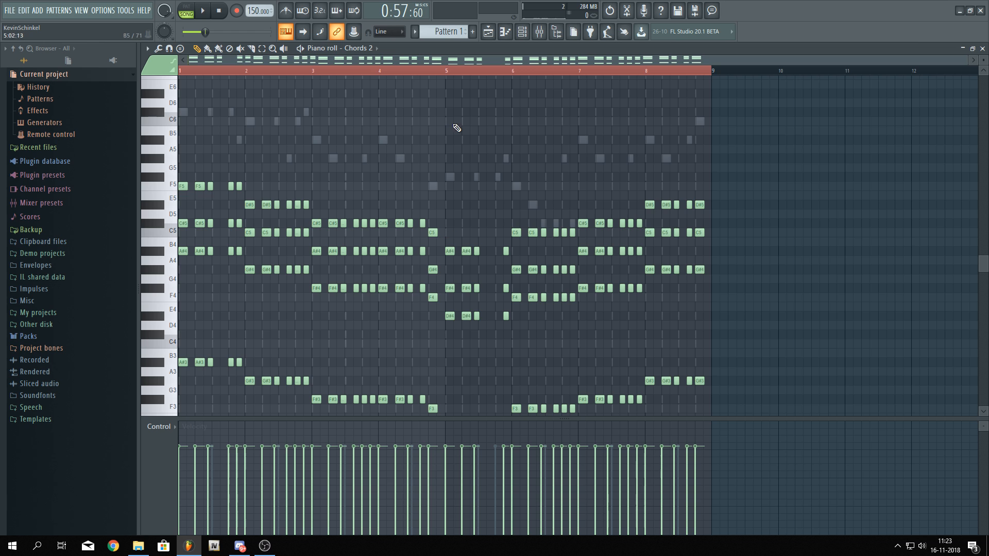
Raise Oscillator A1's octave by one in the Chords 2 Sylenth1, check Part B, and close the plugin
{"action": "key", "text": "F6"}
{"action": "left_click", "coordinate": [404, 231]}
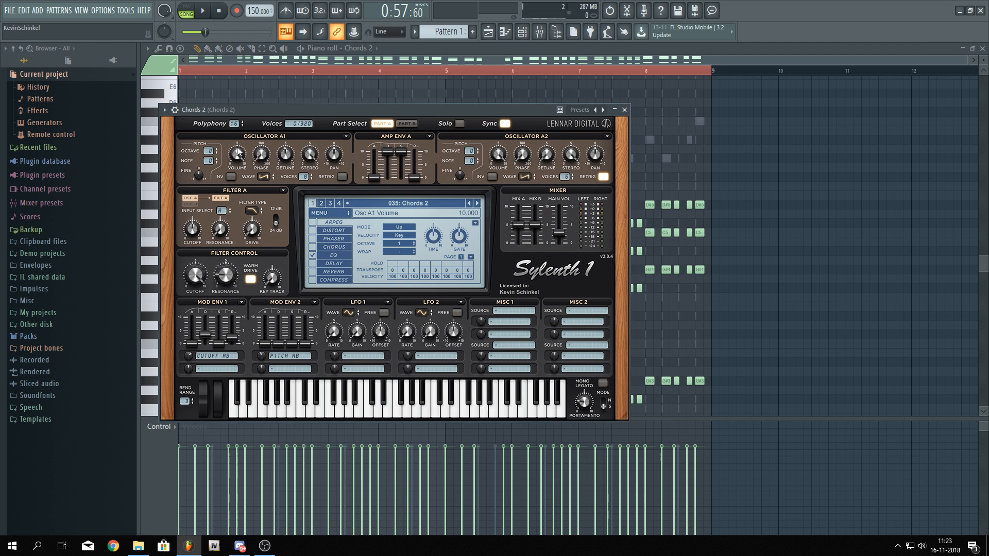
{"action": "left_click", "coordinate": [216, 149]}
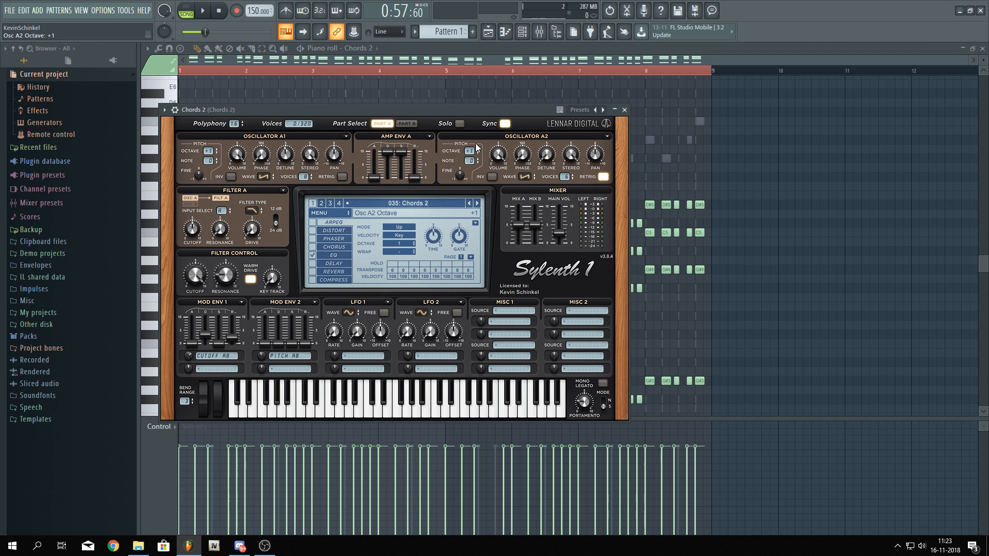
{"action": "left_click", "coordinate": [405, 124]}
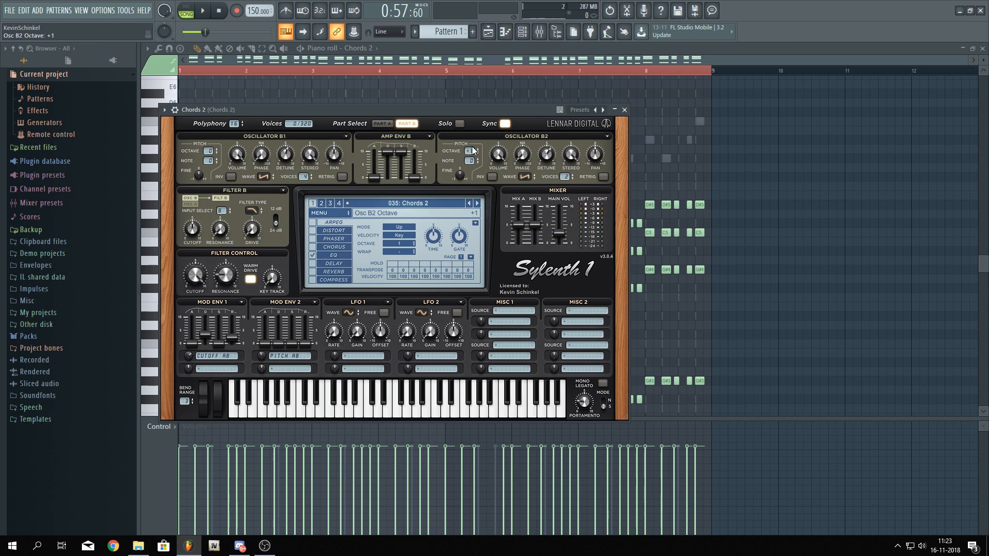
{"action": "key", "text": "space"}
{"action": "left_click", "coordinate": [624, 110]}
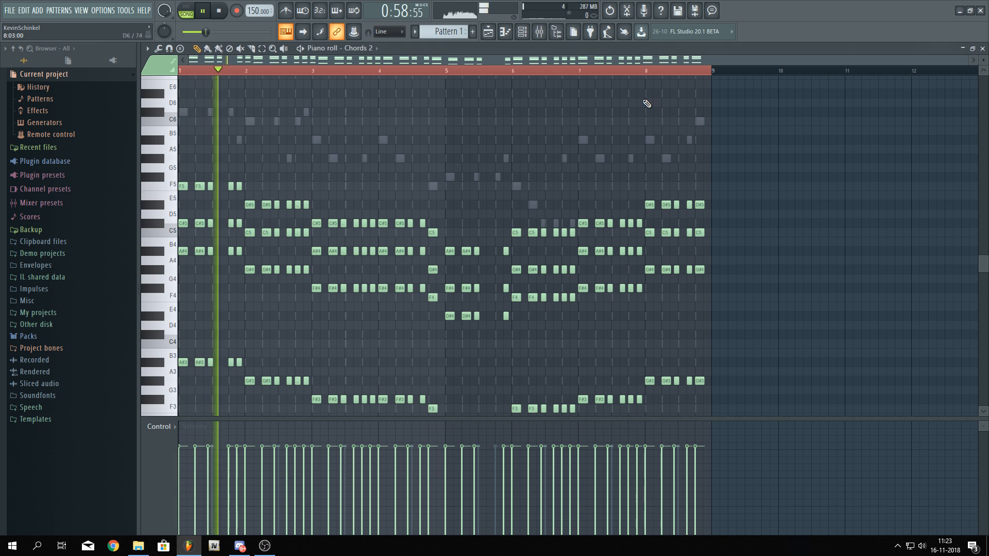
Unsolo Chords 2 and reset its channel volume knob
{"action": "key", "text": "F6"}
{"action": "right_click", "coordinate": [333, 238]}
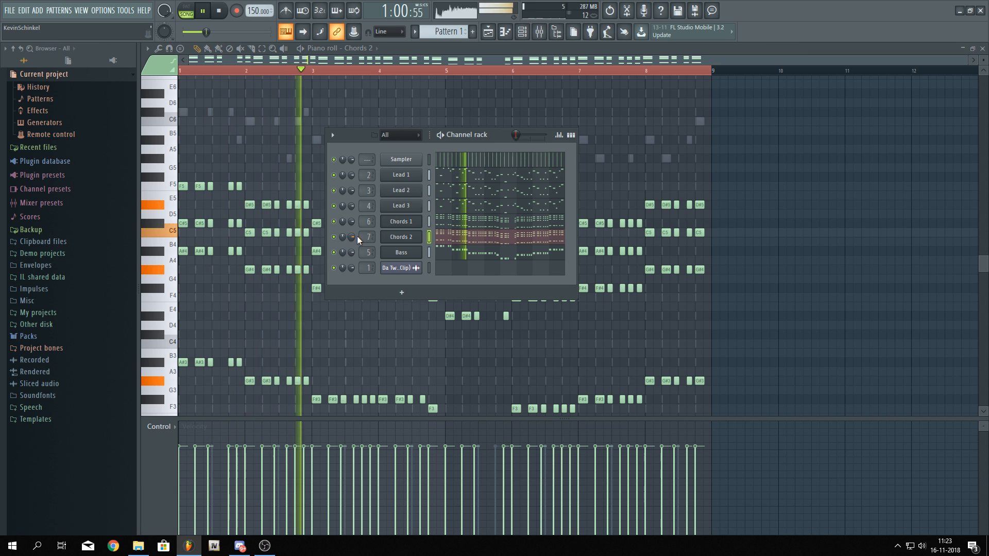
{"action": "right_click", "coordinate": [353, 237]}
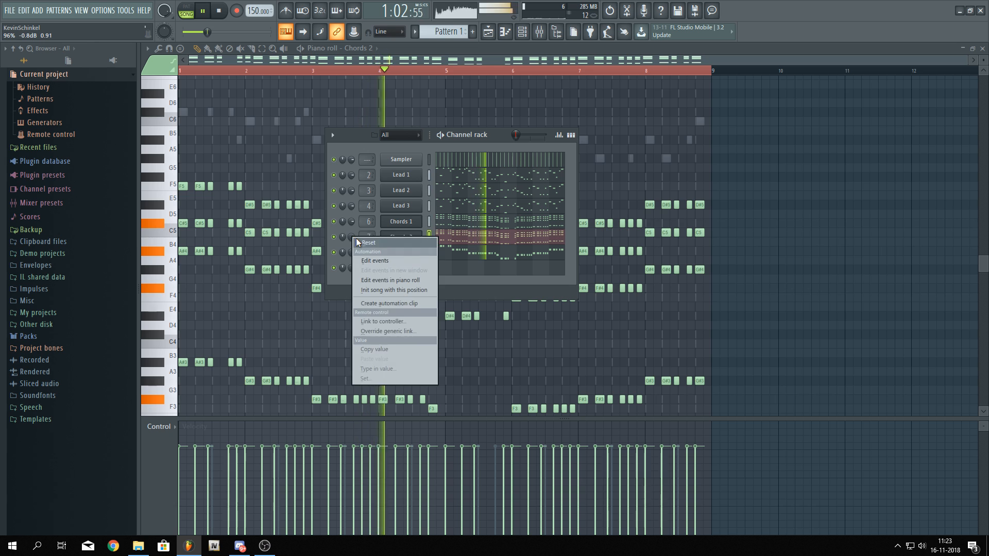
{"action": "left_click", "coordinate": [360, 242]}
{"action": "key", "text": "F9"}
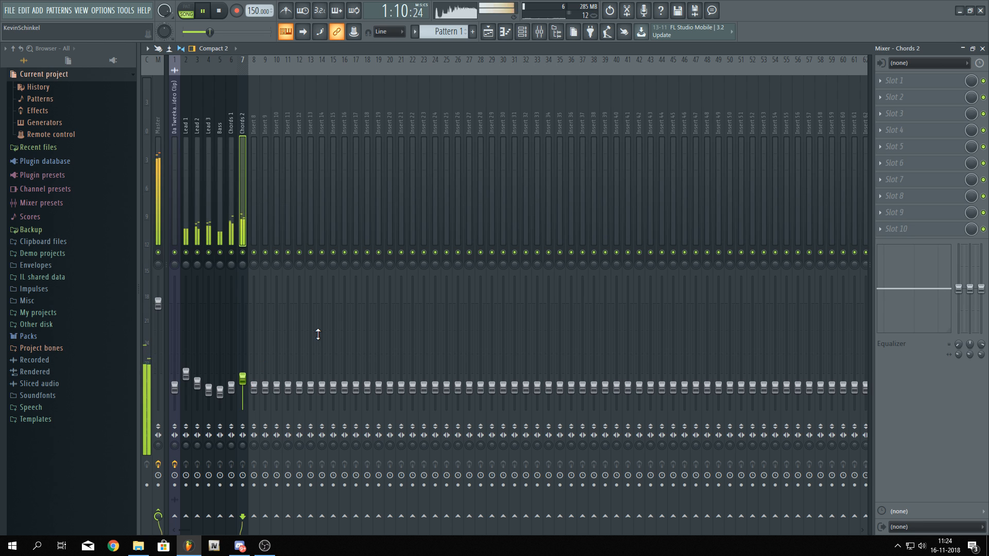
{"action": "key", "text": "space"}
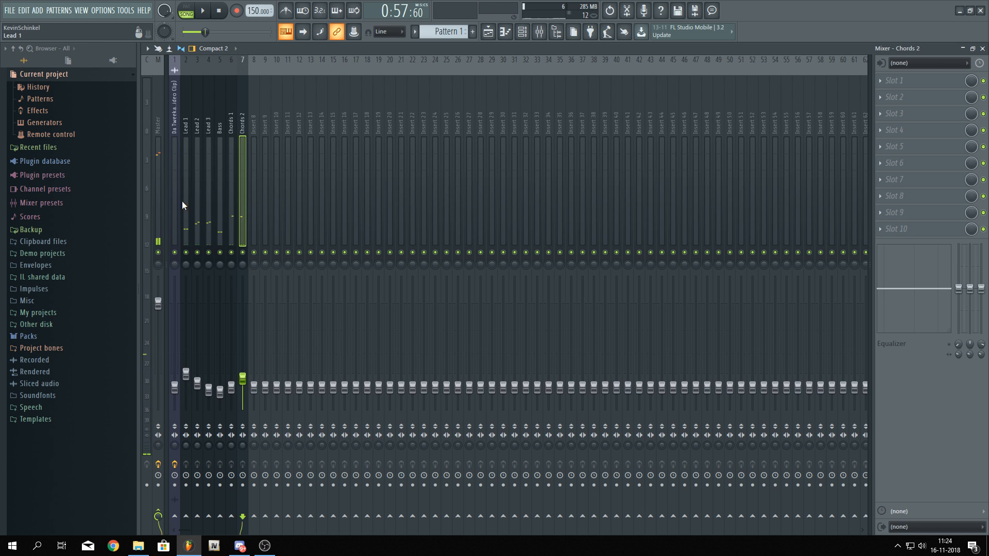
Open the Master track's Fruity parametric EQ 2 and inspect its settings
{"action": "left_click", "coordinate": [161, 186]}
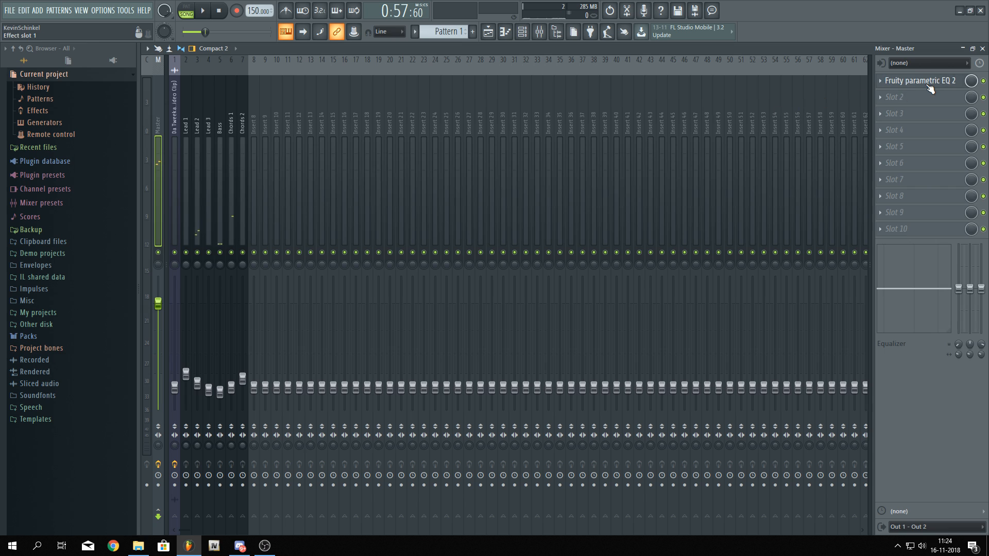
{"action": "left_click", "coordinate": [963, 81]}
{"action": "left_click_drag", "start_coordinate": [406, 159], "coordinate": [410, 170]}
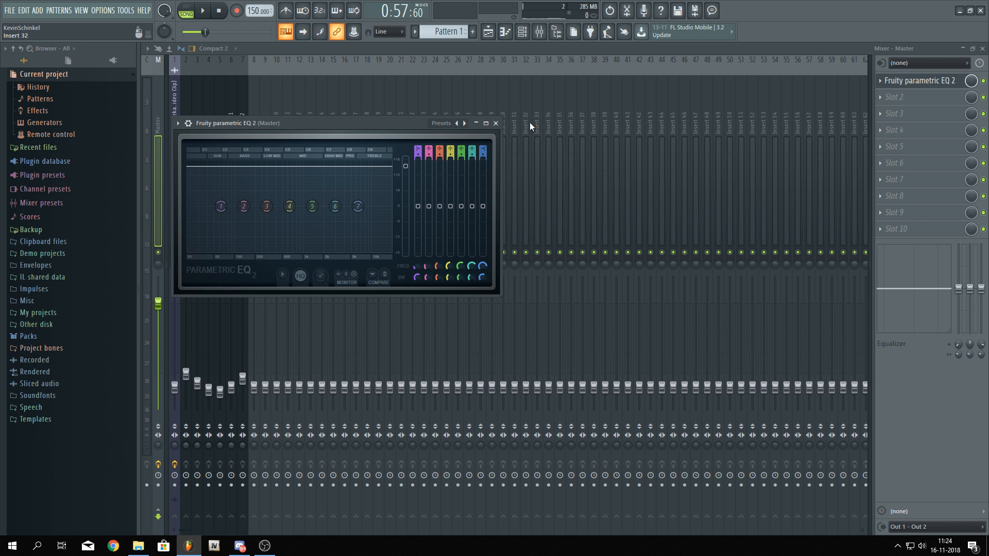
{"action": "left_click", "coordinate": [489, 31]}
{"action": "scroll", "coordinate": [368, 263], "scroll_direction": "up", "scroll_amount": 5}
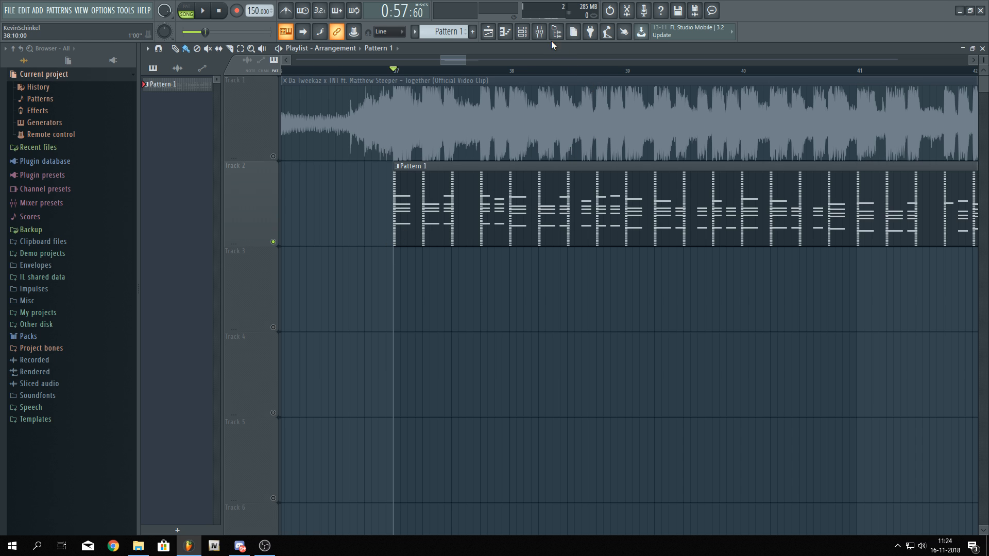
Insert a Layer channel into the channel rack and move it directly below Lead 3
{"action": "left_click", "coordinate": [539, 32]}
{"action": "left_click", "coordinate": [205, 177]}
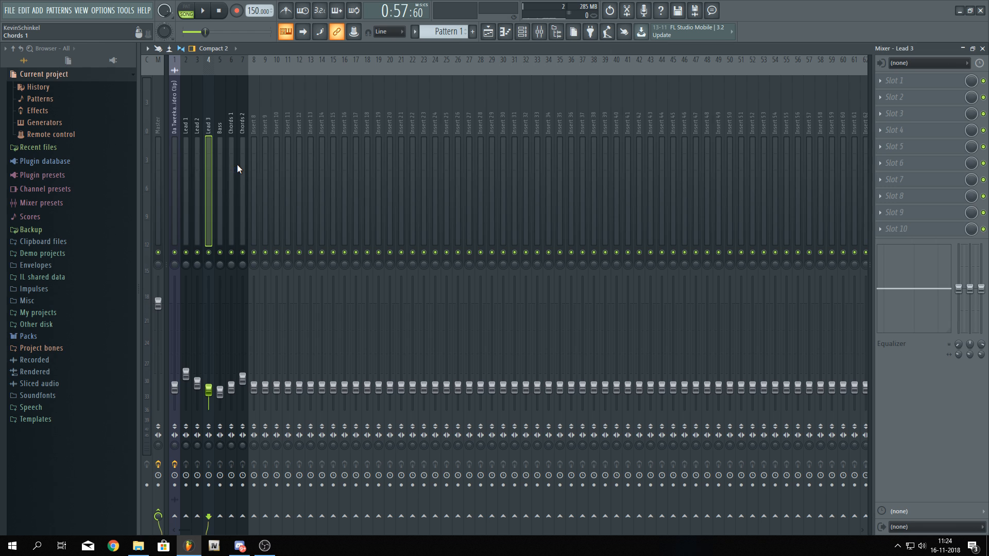
{"action": "left_click", "coordinate": [557, 32]}
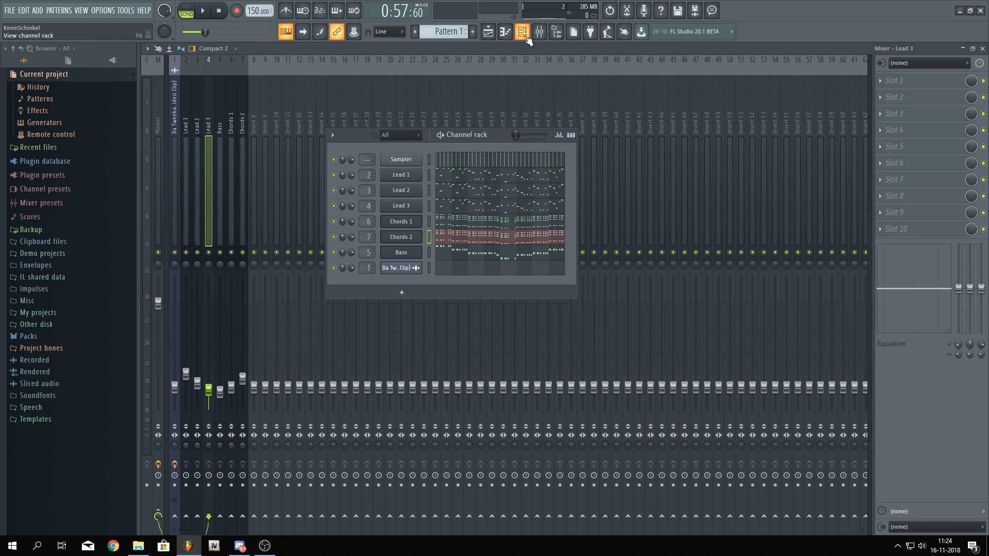
{"action": "right_click", "coordinate": [405, 201]}
{"action": "mouse_move", "coordinate": [466, 273]}
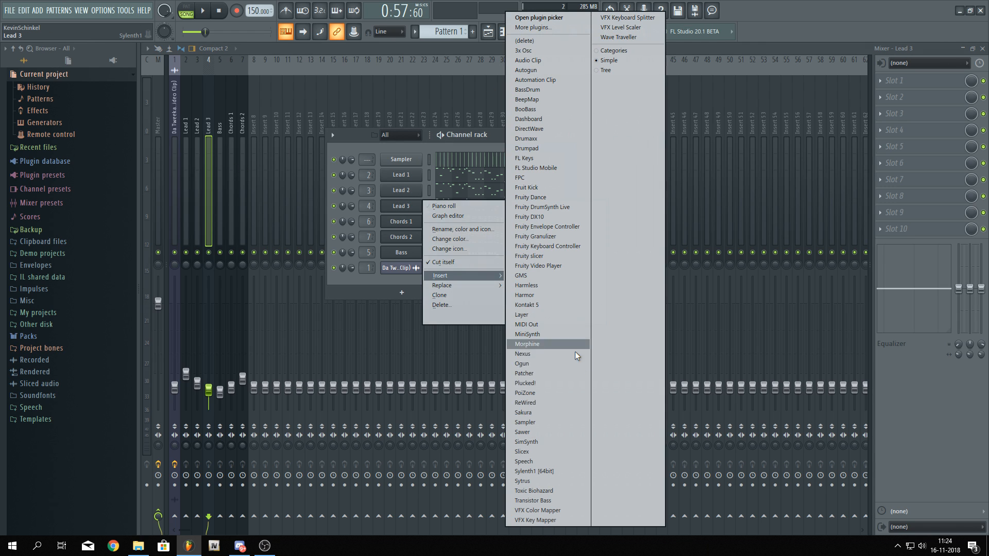
{"action": "left_click", "coordinate": [547, 313]}
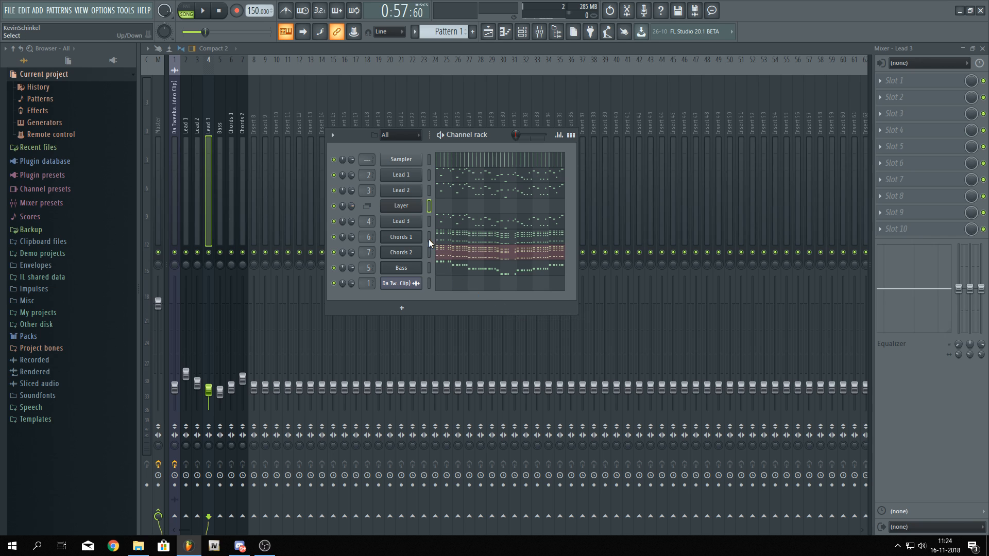
{"action": "left_click_drag", "start_coordinate": [416, 211], "coordinate": [416, 226]}
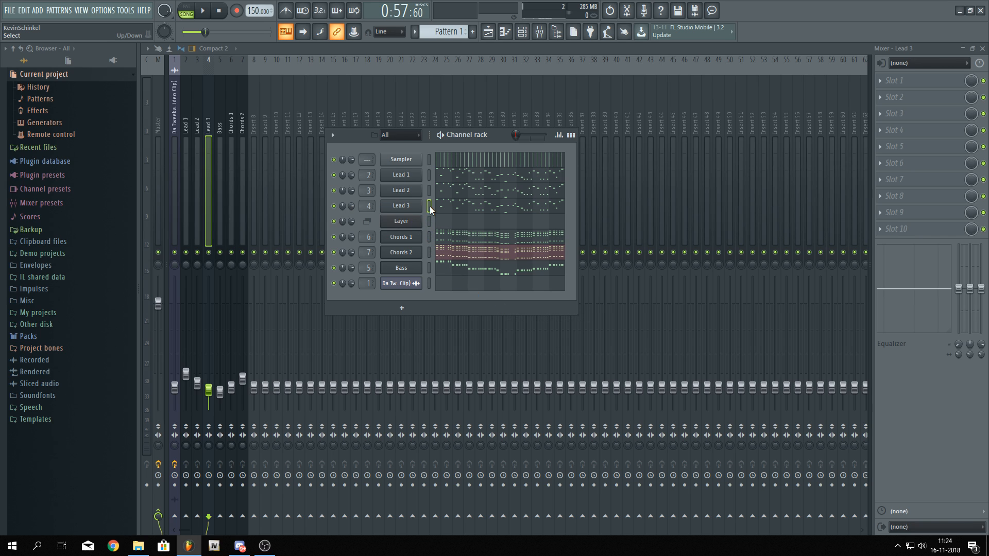
Cut the selected lead channels' notes and paste them into the Layer channel
{"action": "left_click", "coordinate": [430, 217]}
{"action": "key", "text": "ctrl+x"}
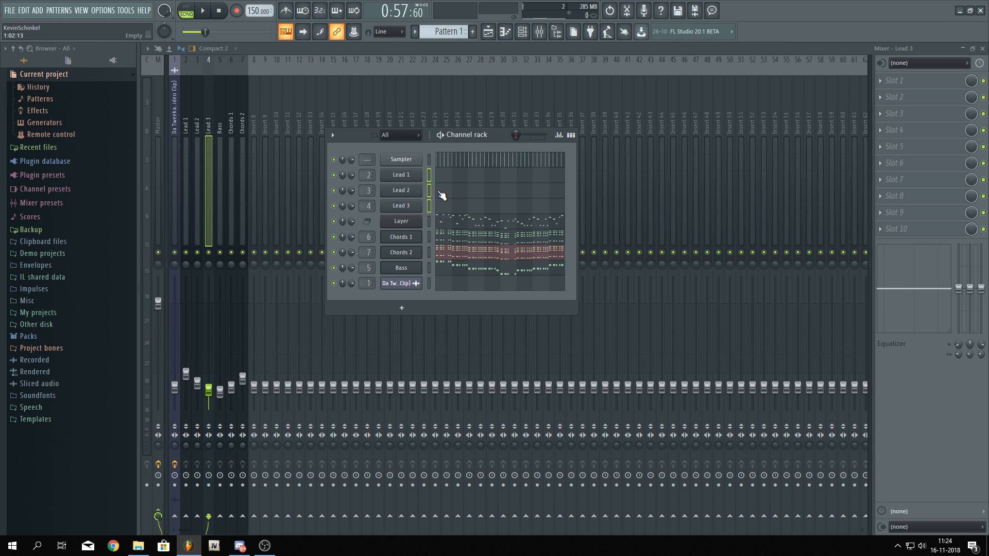
{"action": "key", "text": "ctrl+v"}
Try to delete the selected channels, cancelling the confirmation
{"action": "key", "text": "alt+Delete"}
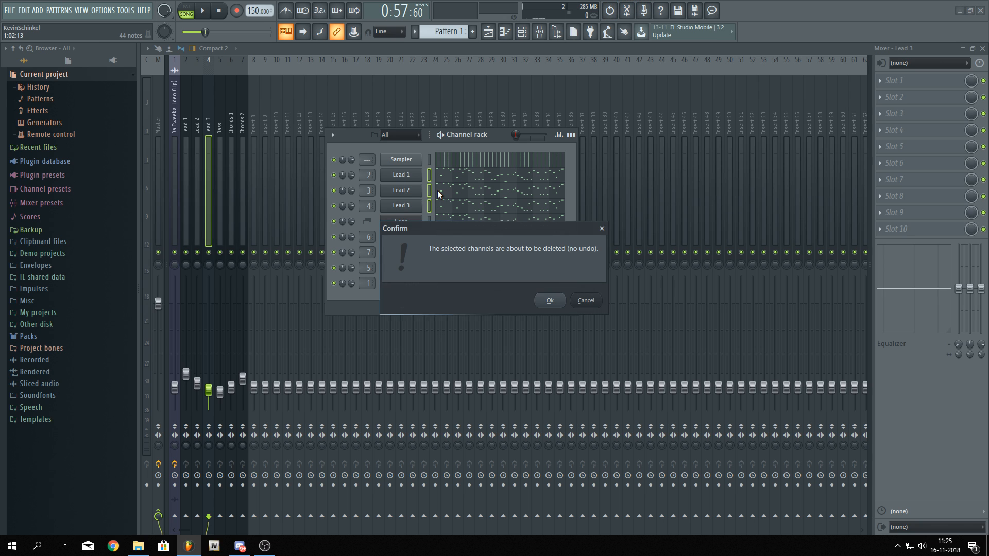
{"action": "left_click", "coordinate": [585, 301]}
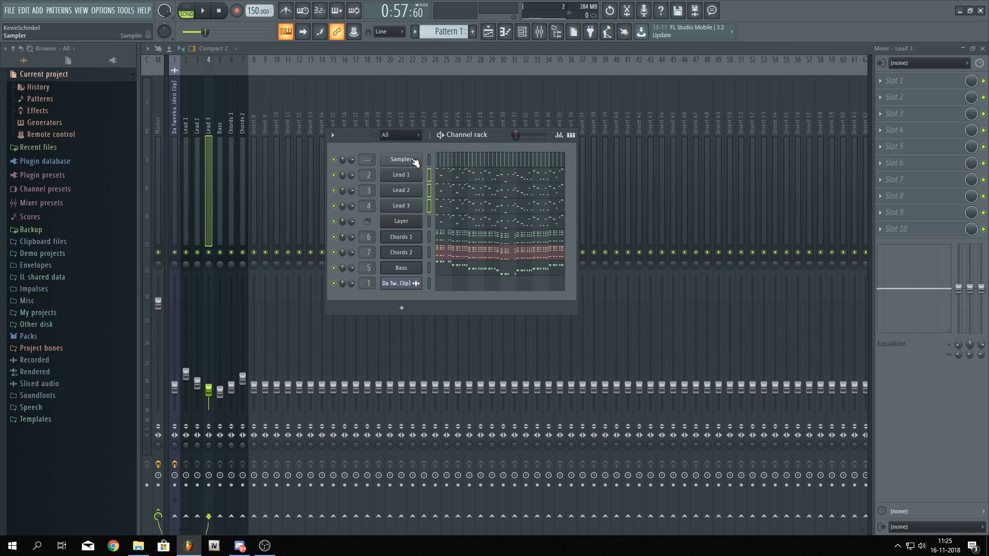
Open the Layer channel and play its pattern back while muting and soloing individual channels
{"action": "left_click", "coordinate": [420, 225]}
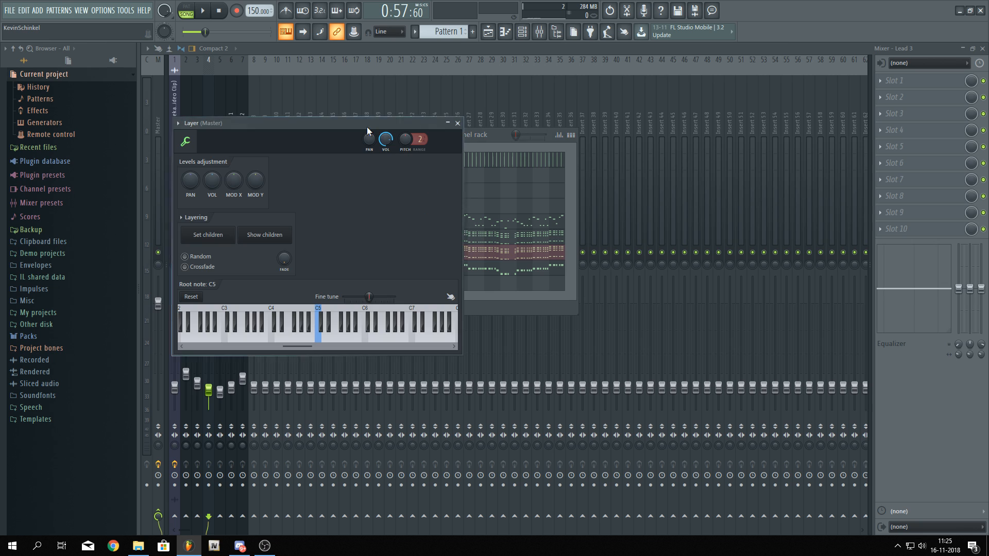
{"action": "left_click_drag", "start_coordinate": [367, 127], "coordinate": [733, 120]}
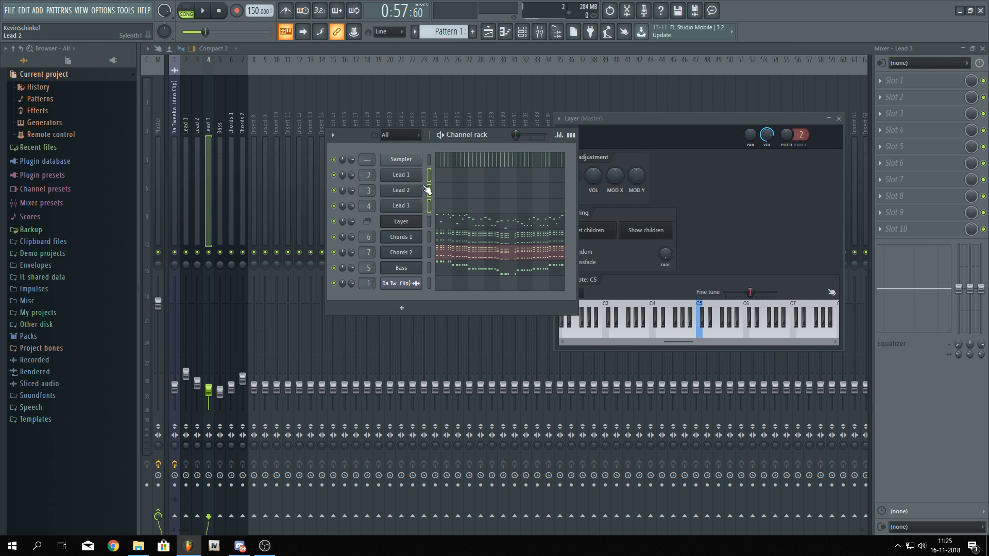
{"action": "left_click", "coordinate": [626, 117]}
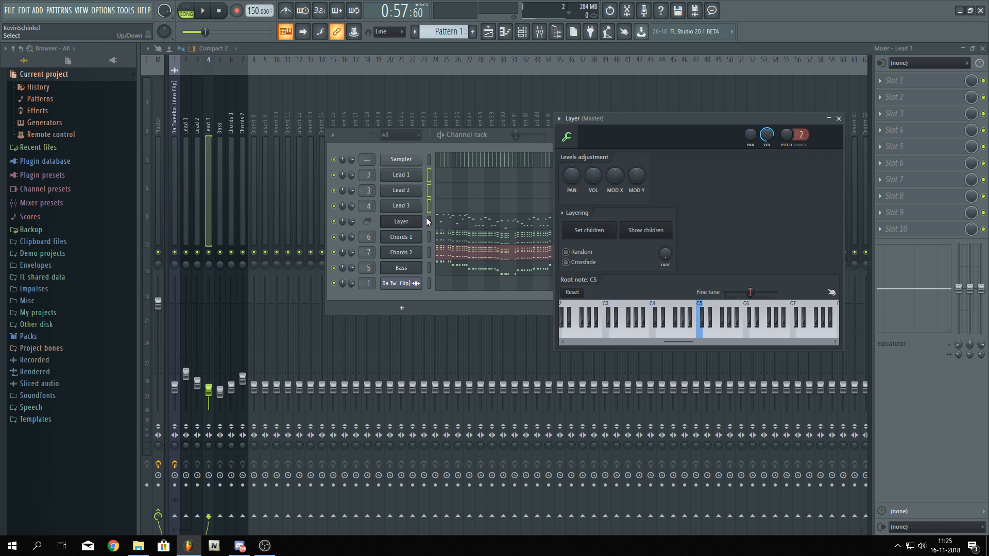
{"action": "double_click", "coordinate": [441, 221]}
{"action": "key", "text": "space"}
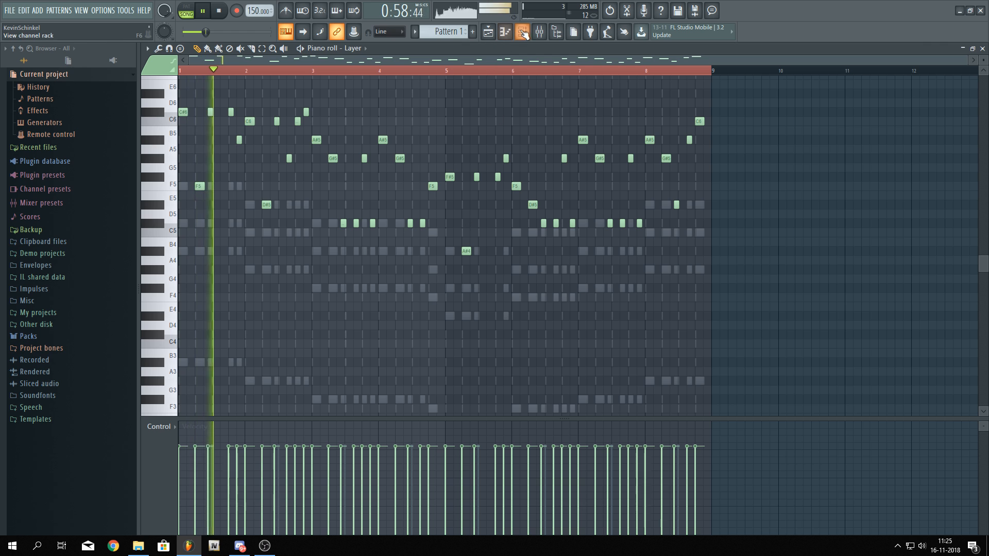
{"action": "key", "text": "F6"}
{"action": "left_click", "coordinate": [334, 252]}
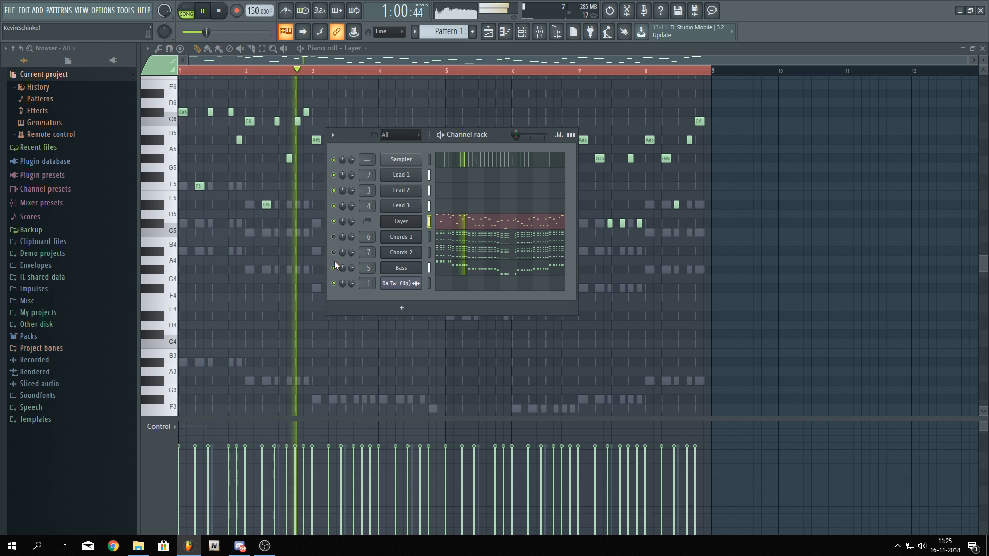
{"action": "left_click", "coordinate": [333, 267]}
{"action": "left_click", "coordinate": [334, 206]}
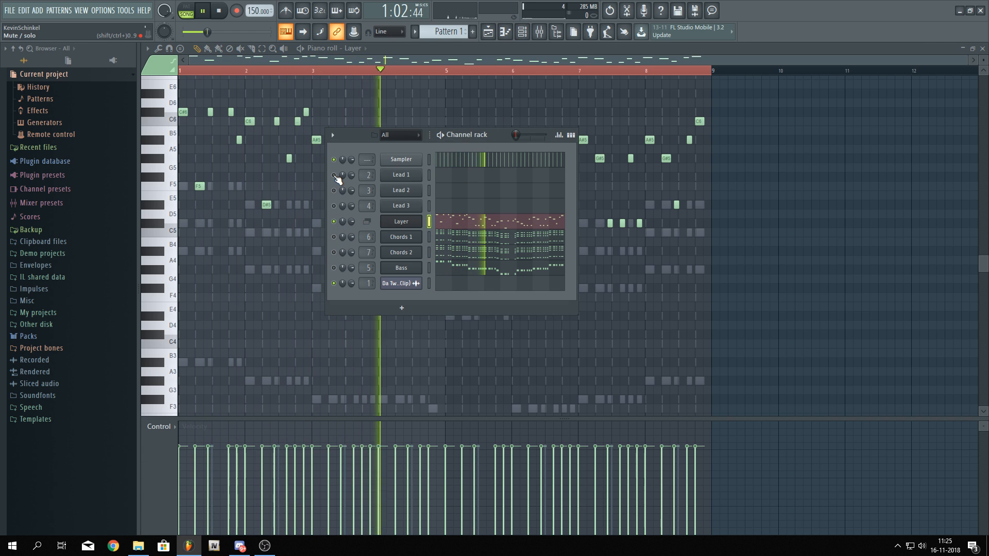
{"action": "right_click", "coordinate": [334, 206]}
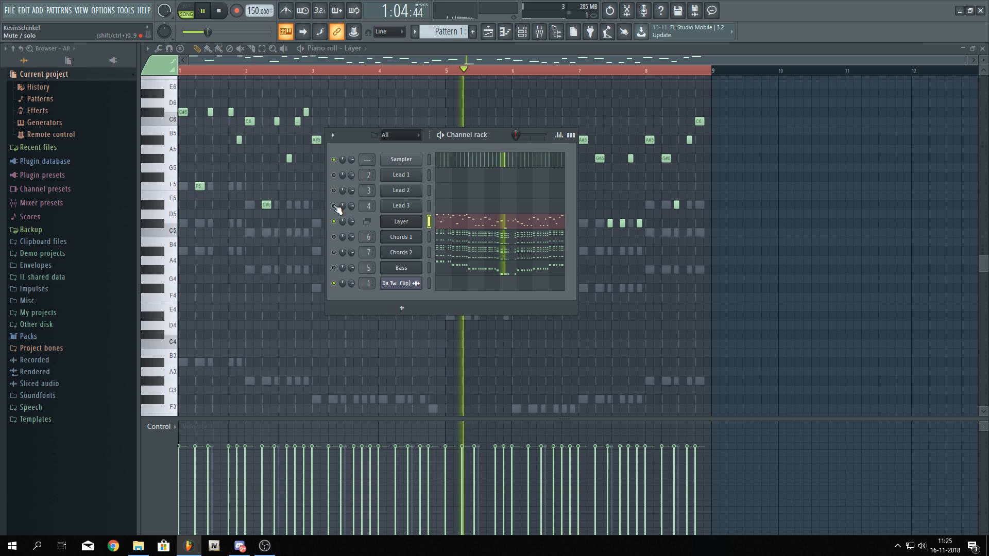
{"action": "right_click", "coordinate": [335, 206]}
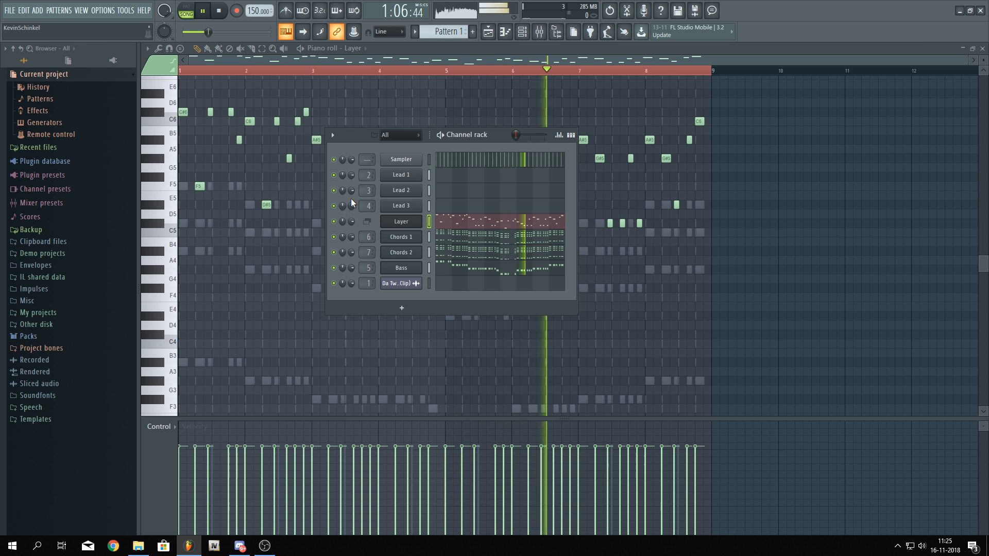
{"action": "key", "text": "space"}
Try adding a note in the Layer piano roll and undo it
{"action": "left_click", "coordinate": [411, 225]}
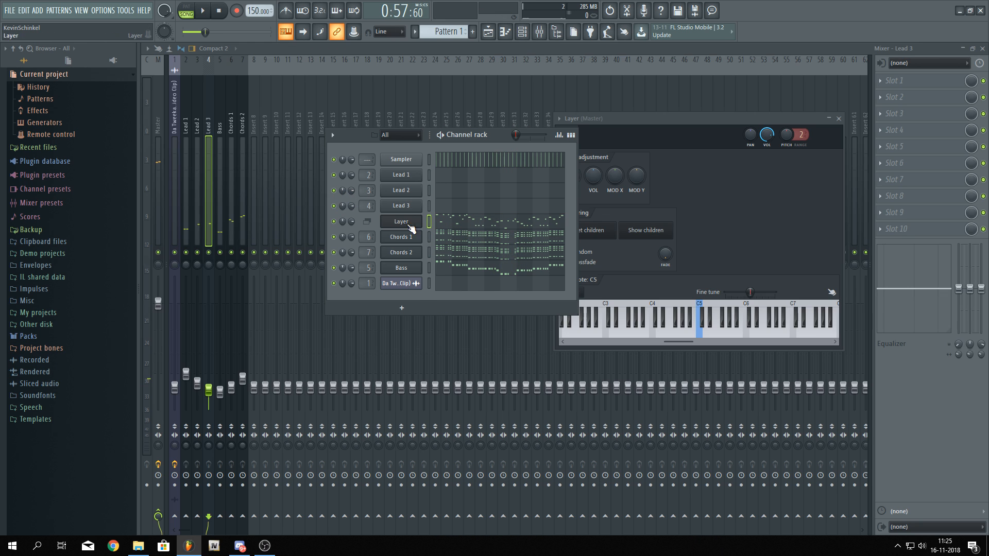
{"action": "left_click", "coordinate": [453, 221]}
{"action": "scroll", "coordinate": [365, 265], "scroll_direction": "up", "scroll_amount": 4}
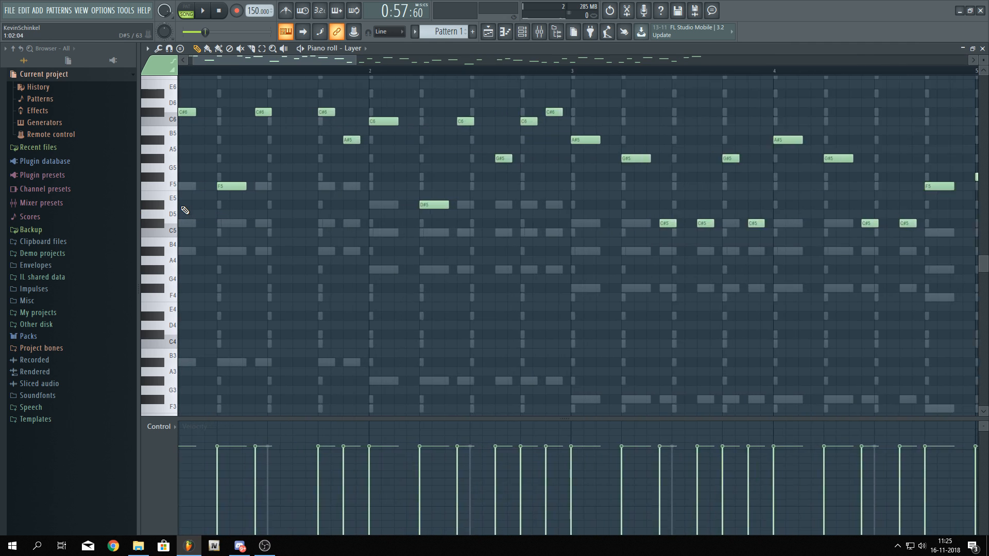
{"action": "scroll", "coordinate": [350, 261], "scroll_direction": "up", "scroll_amount": 1}
{"action": "mouse_move", "coordinate": [197, 181]}
{"action": "left_mouse_down"}
{"action": "mouse_move", "coordinate": [149, 330]}
{"action": "mouse_move", "coordinate": [130, 98]}
{"action": "mouse_move", "coordinate": [123, 245]}
{"action": "mouse_move", "coordinate": [258, 193]}
{"action": "left_mouse_up"}
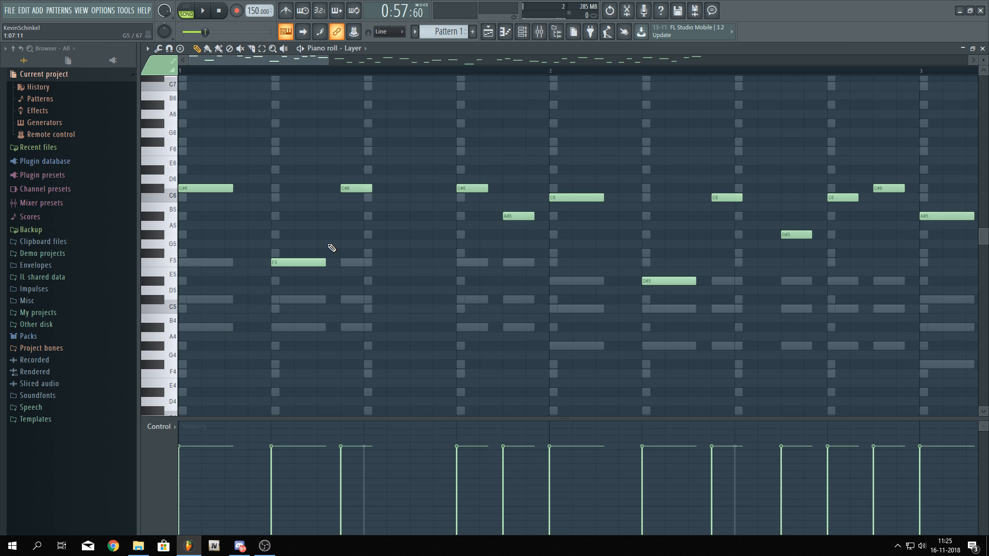
{"action": "scroll", "coordinate": [187, 234], "scroll_direction": "up", "scroll_amount": 3}
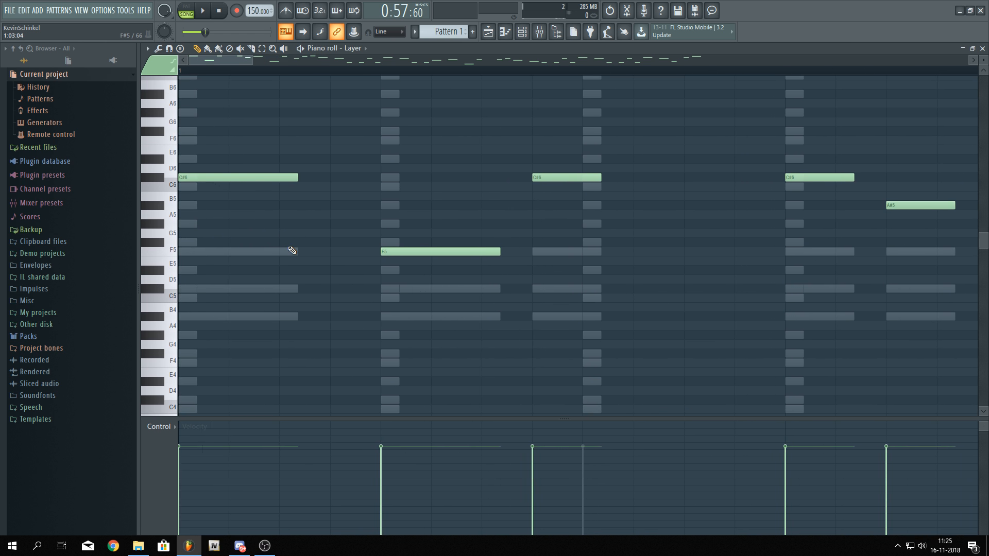
{"action": "scroll", "coordinate": [283, 269], "scroll_direction": "down", "scroll_amount": 5}
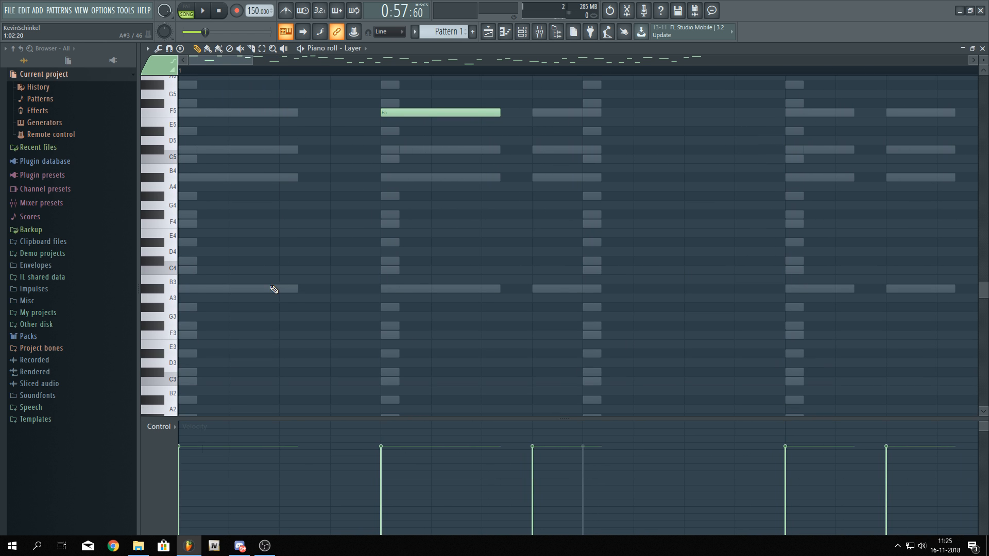
{"action": "left_click", "coordinate": [271, 288]}
{"action": "key", "text": "ctrl+z"}
Add an A#4 note in the first bar of the Layer pattern, moving it earlier and shortening it
{"action": "scroll", "coordinate": [301, 302], "scroll_direction": "down", "scroll_amount": 6}
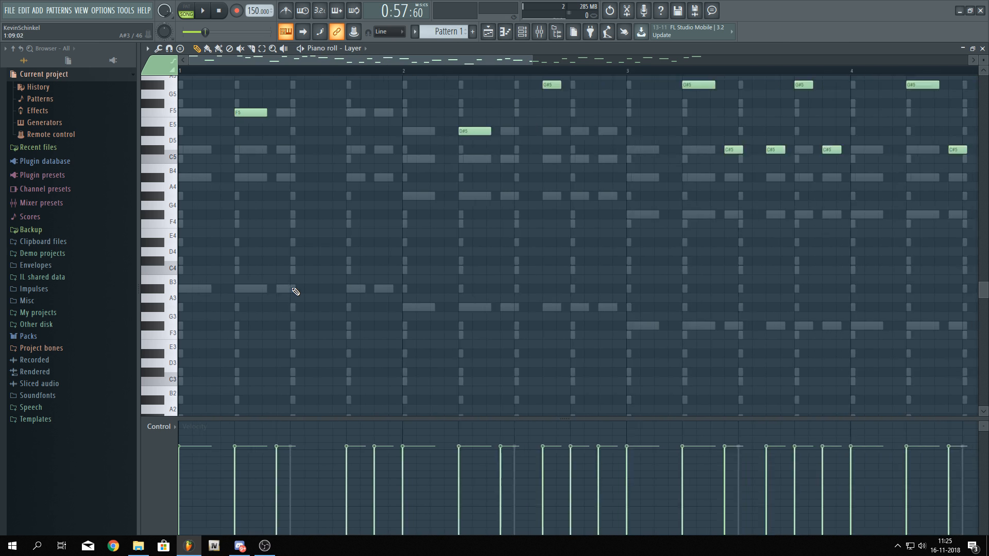
{"action": "scroll", "coordinate": [235, 265], "scroll_direction": "up", "scroll_amount": 1}
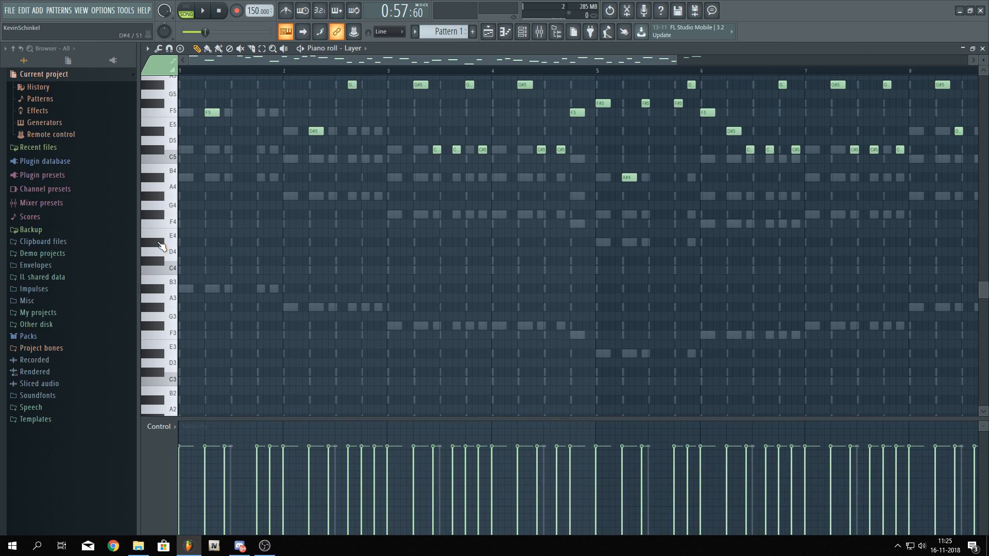
{"action": "scroll", "coordinate": [214, 248], "scroll_direction": "up", "scroll_amount": 2}
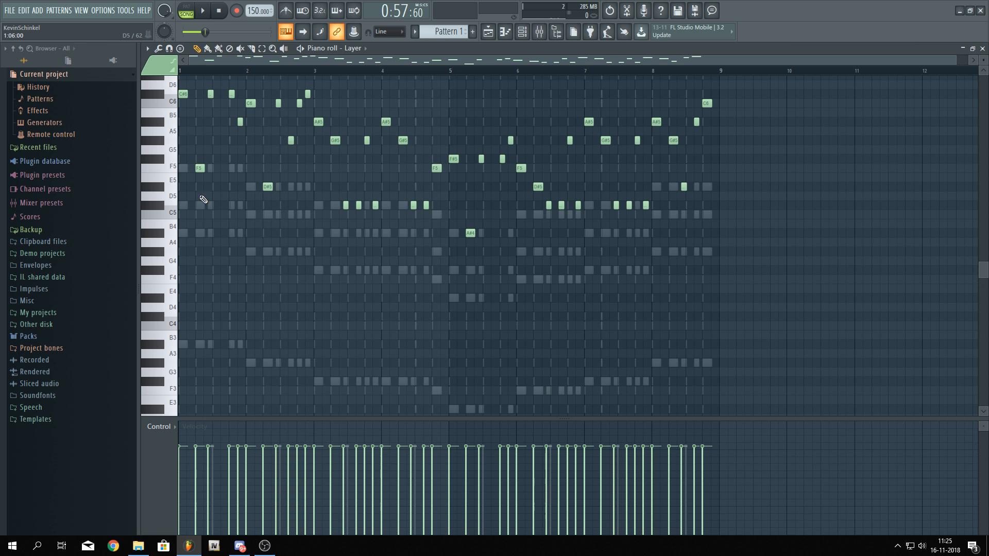
{"action": "scroll", "coordinate": [203, 200], "scroll_direction": "up", "scroll_amount": 5}
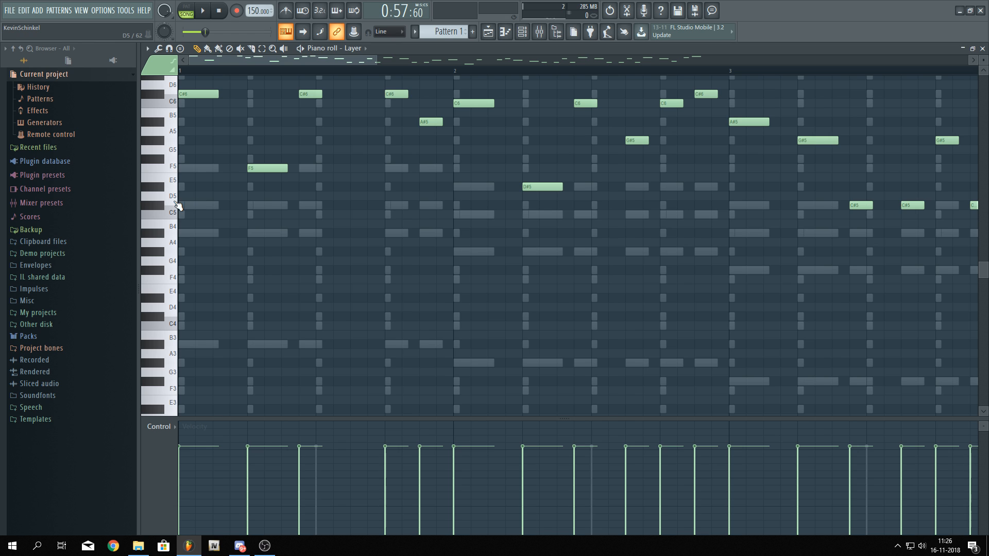
{"action": "scroll", "coordinate": [177, 206], "scroll_direction": "up", "scroll_amount": 5}
{"action": "left_click", "coordinate": [408, 237]}
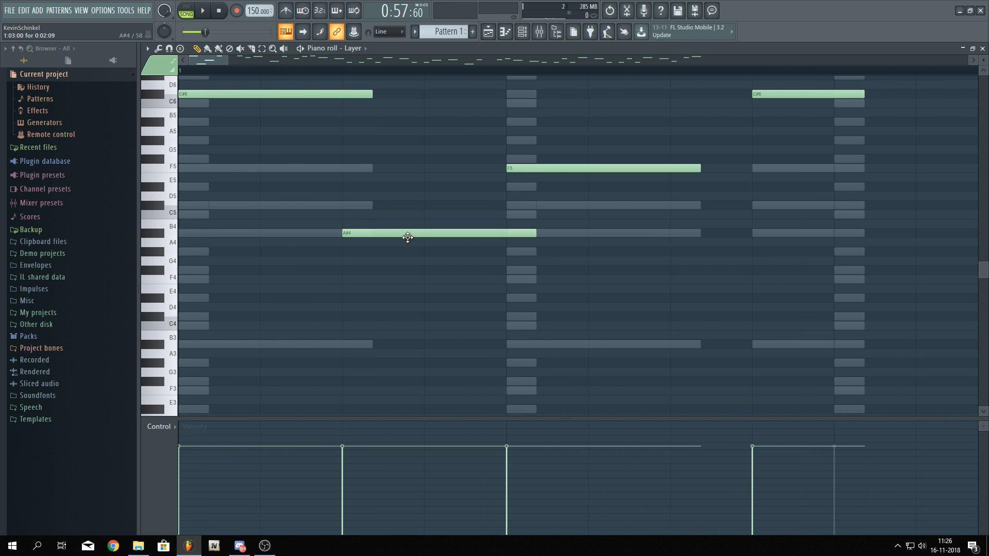
{"action": "left_click_drag", "start_coordinate": [408, 237], "coordinate": [373, 237]}
{"action": "left_click_drag", "start_coordinate": [497, 233], "coordinate": [365, 268]}
Play the Layer pattern back to listen to the edited notes
{"action": "key", "text": "space"}
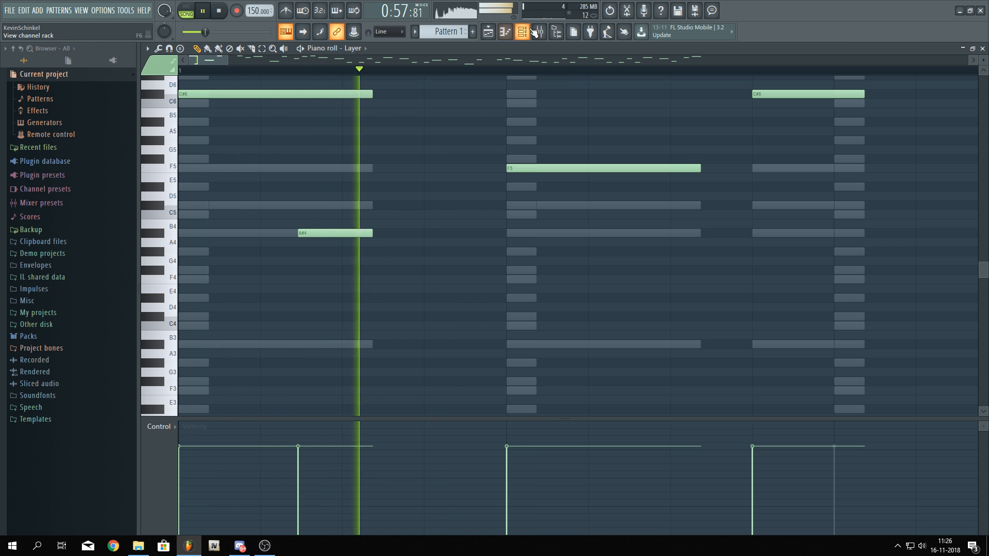
{"action": "scroll", "coordinate": [481, 254], "scroll_direction": "down", "scroll_amount": 2}
{"action": "scroll", "coordinate": [508, 238], "scroll_direction": "down", "scroll_amount": 2}
{"action": "scroll", "coordinate": [509, 318], "scroll_direction": "up", "scroll_amount": 2}
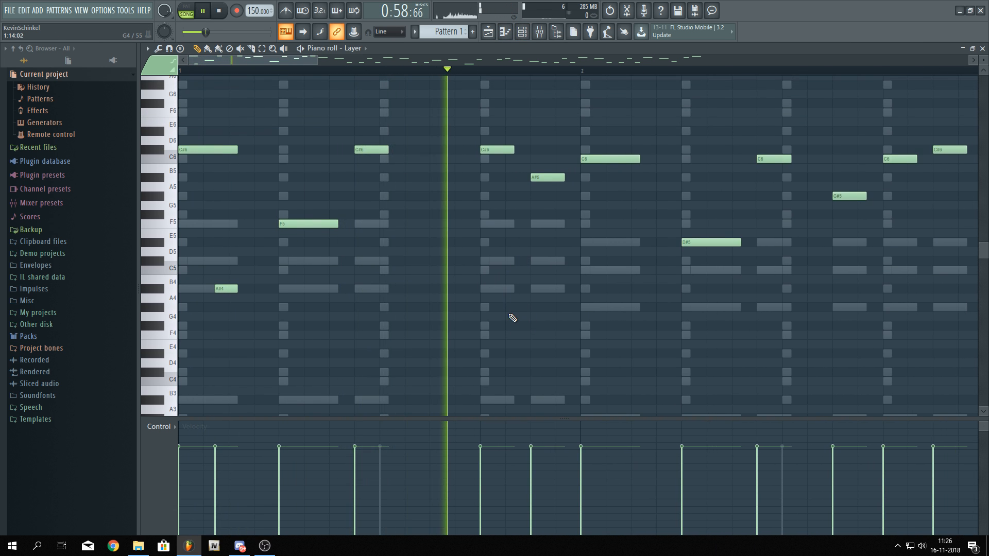
{"action": "scroll", "coordinate": [545, 300], "scroll_direction": "down", "scroll_amount": 1}
{"action": "key", "text": "space"}
Add a short G#4 note early in bar 2 of the Layer pattern
{"action": "scroll", "coordinate": [250, 304], "scroll_direction": "down", "scroll_amount": 1}
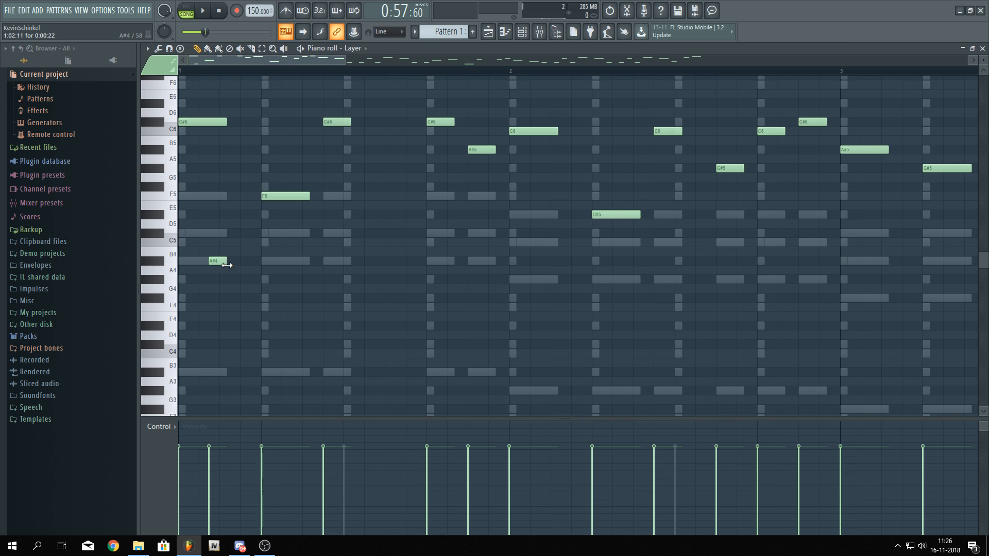
{"action": "scroll", "coordinate": [216, 314], "scroll_direction": "down", "scroll_amount": 2}
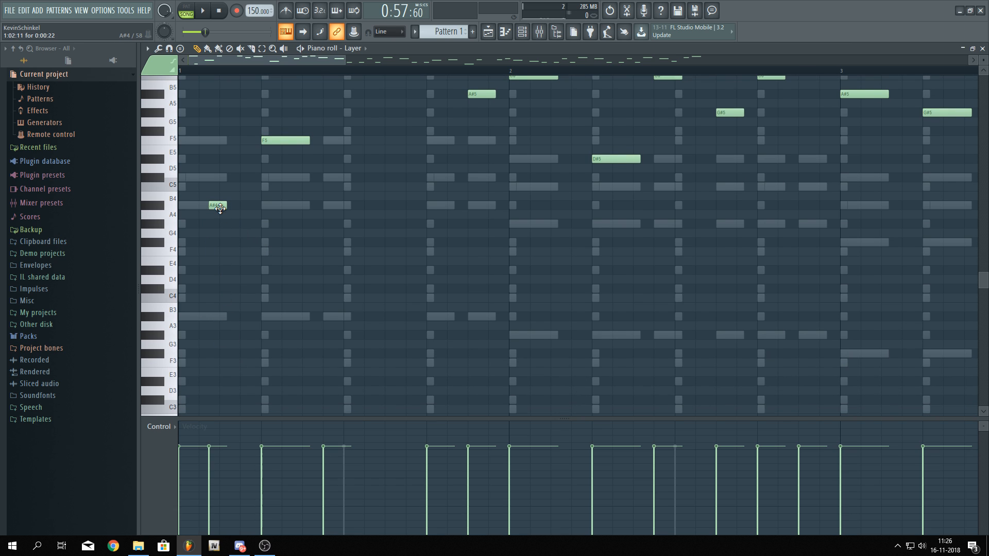
{"action": "left_click", "coordinate": [552, 336]}
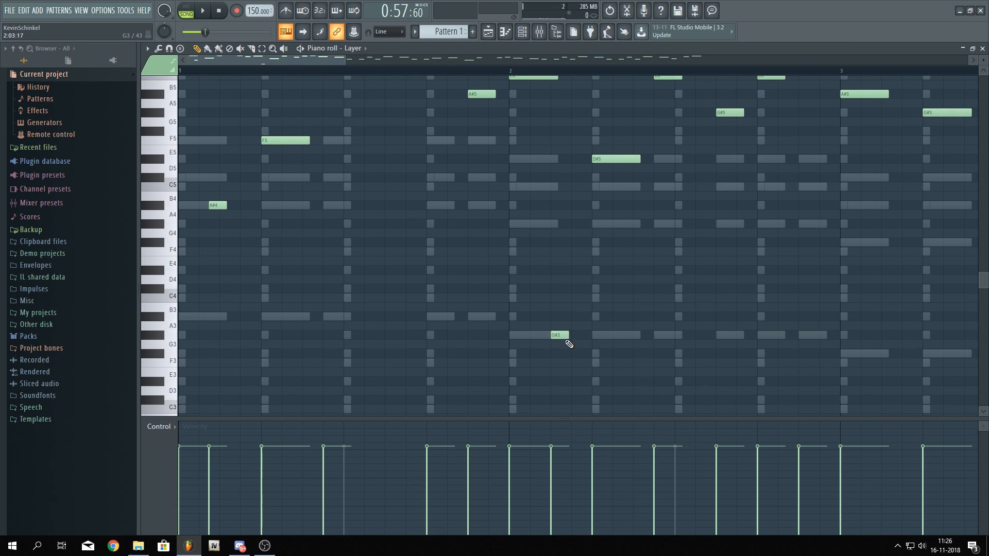
{"action": "right_click", "coordinate": [566, 339]}
{"action": "left_click", "coordinate": [552, 224]}
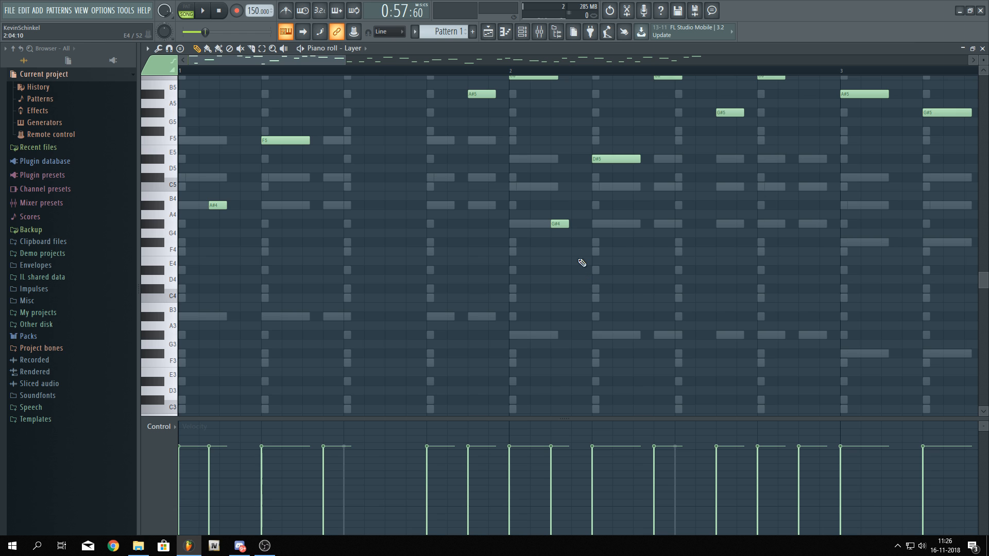
Move the G#4 note in bar 2 of the Layer pattern slightly earlier and play the pattern back
{"action": "left_click", "coordinate": [512, 64]}
{"action": "key", "text": "space"}
{"action": "left_click", "coordinate": [466, 72]}
{"action": "left_click_drag", "start_coordinate": [531, 220], "coordinate": [321, 274]}
{"action": "key", "text": "space"}
{"action": "key", "text": "space"}
{"action": "key", "text": "space"}
{"action": "scroll", "coordinate": [340, 292], "scroll_direction": "up", "scroll_amount": 3}
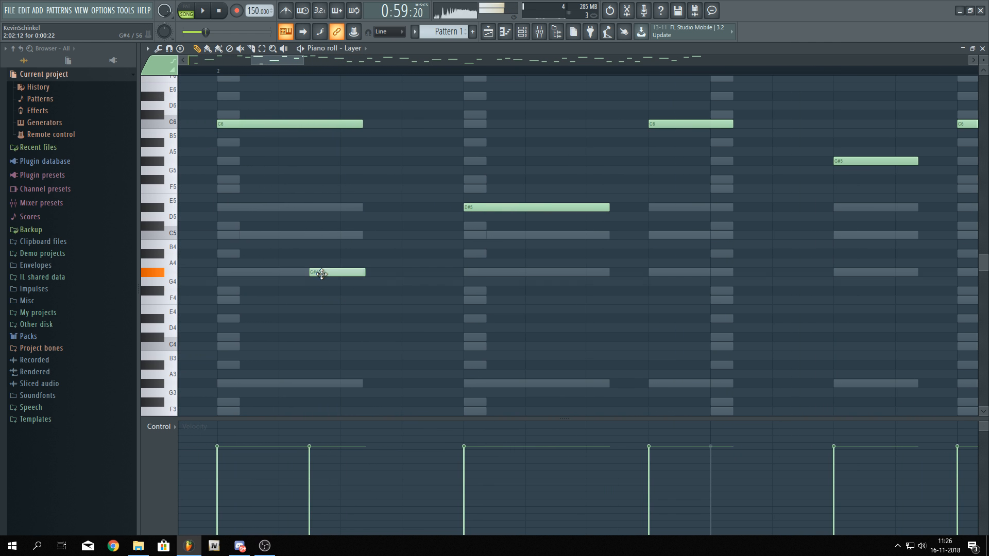
Add a short F#4 note early in bar 3 of the Layer pattern and adjust its position
{"action": "key", "text": "space"}
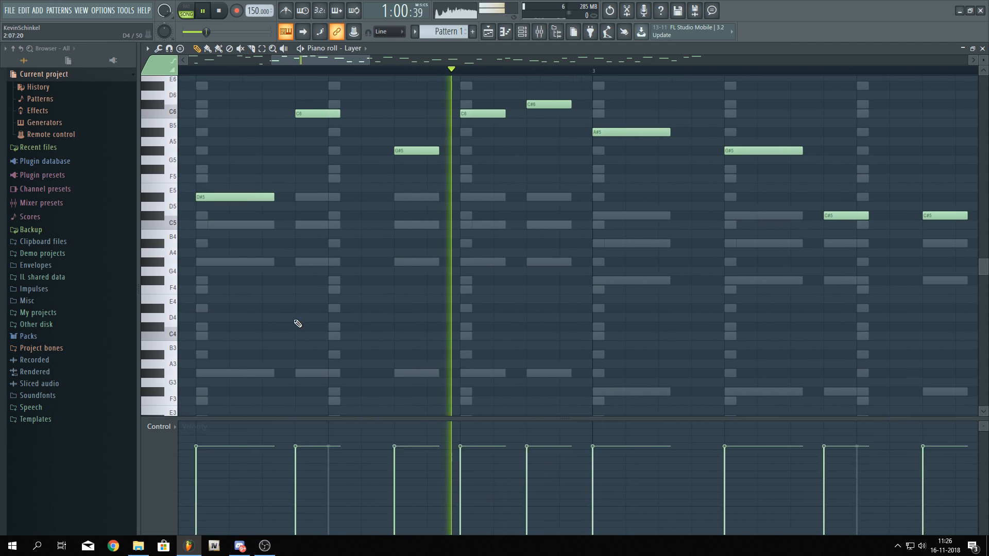
{"action": "key", "text": "space"}
{"action": "left_click", "coordinate": [599, 280]}
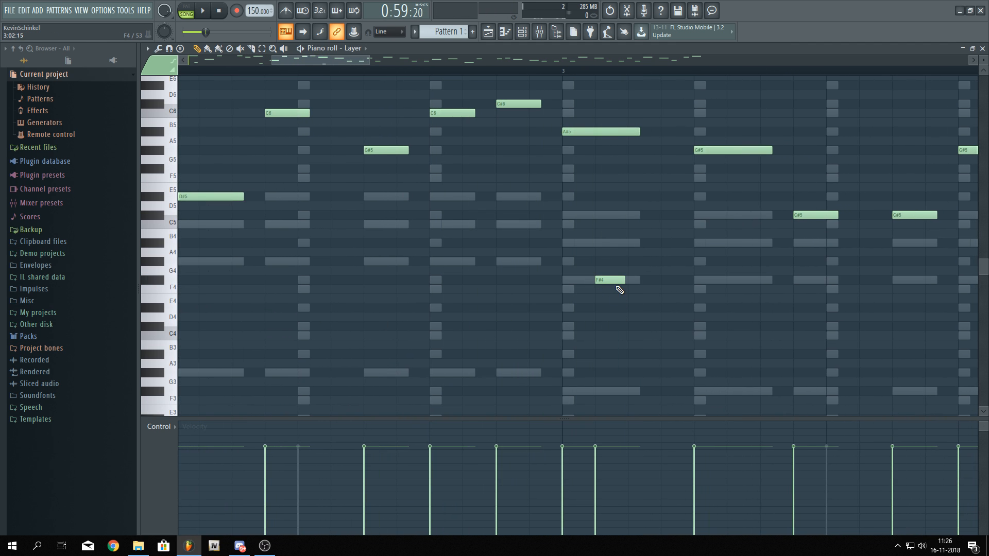
{"action": "left_click_drag", "start_coordinate": [608, 280], "coordinate": [625, 286]}
{"action": "scroll", "coordinate": [626, 287], "scroll_direction": "down", "scroll_amount": 3}
{"action": "left_click_drag", "start_coordinate": [685, 340], "coordinate": [461, 300]}
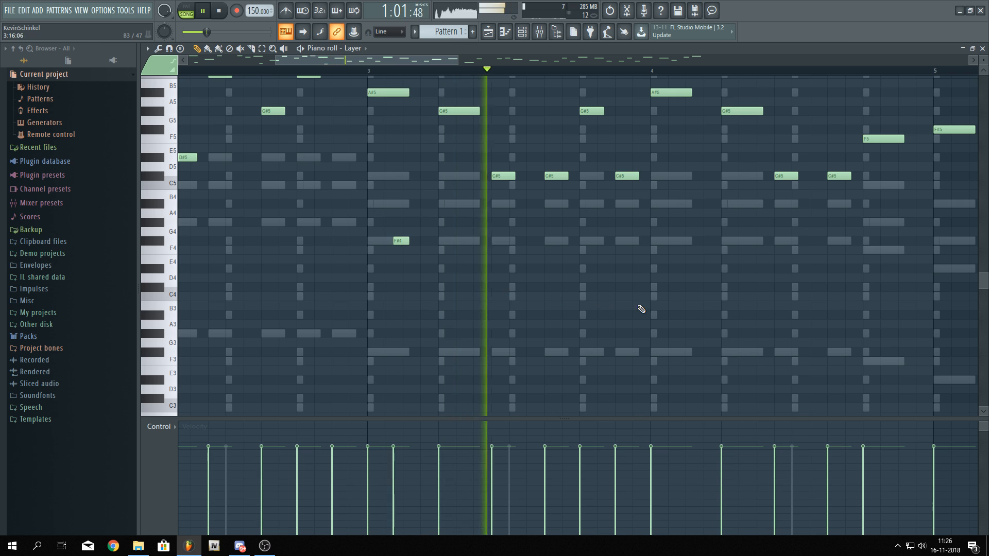
{"action": "scroll", "coordinate": [545, 319], "scroll_direction": "up", "scroll_amount": 2}
{"action": "key", "text": "space"}
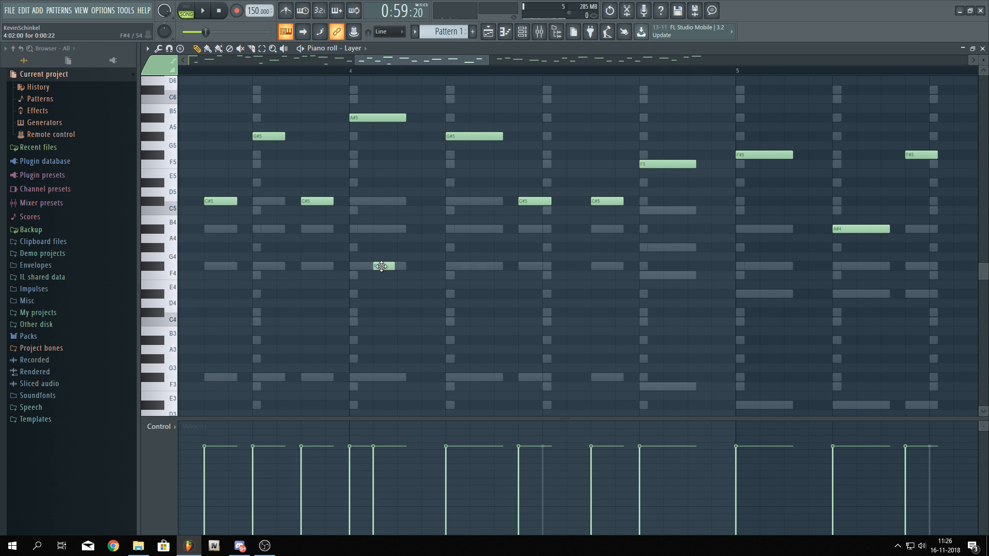
Nudge the F#4 note in bar 4 of the Layer pattern slightly later and play it back
{"action": "left_click_drag", "start_coordinate": [381, 266], "coordinate": [391, 265]}
{"action": "key", "text": "space"}
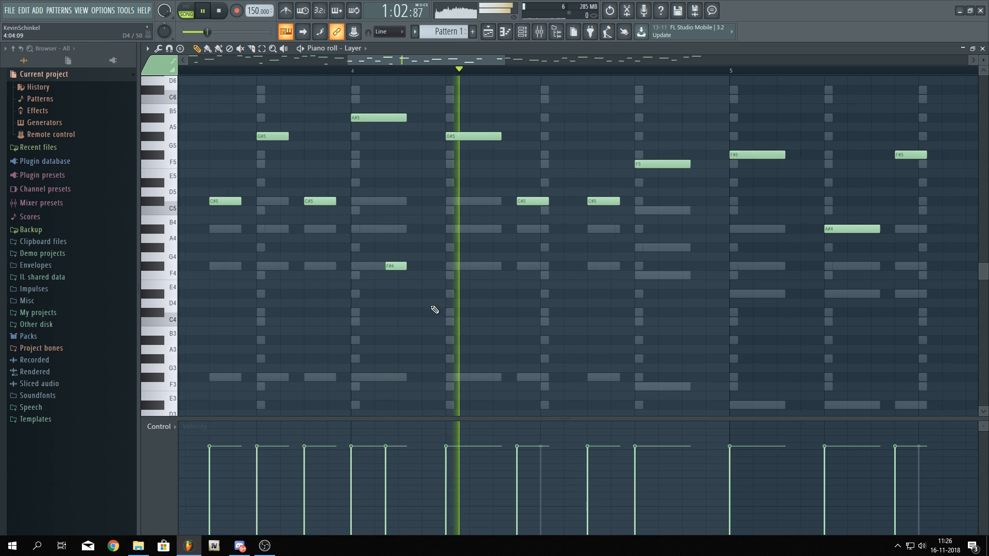
{"action": "scroll", "coordinate": [514, 322], "scroll_direction": "down", "scroll_amount": 3}
{"action": "scroll", "coordinate": [495, 320], "scroll_direction": "up", "scroll_amount": 4}
{"action": "key", "text": "space"}
Add a short D#4 note early in bar 5 of the Layer pattern and play it back
{"action": "left_click", "coordinate": [429, 292]}
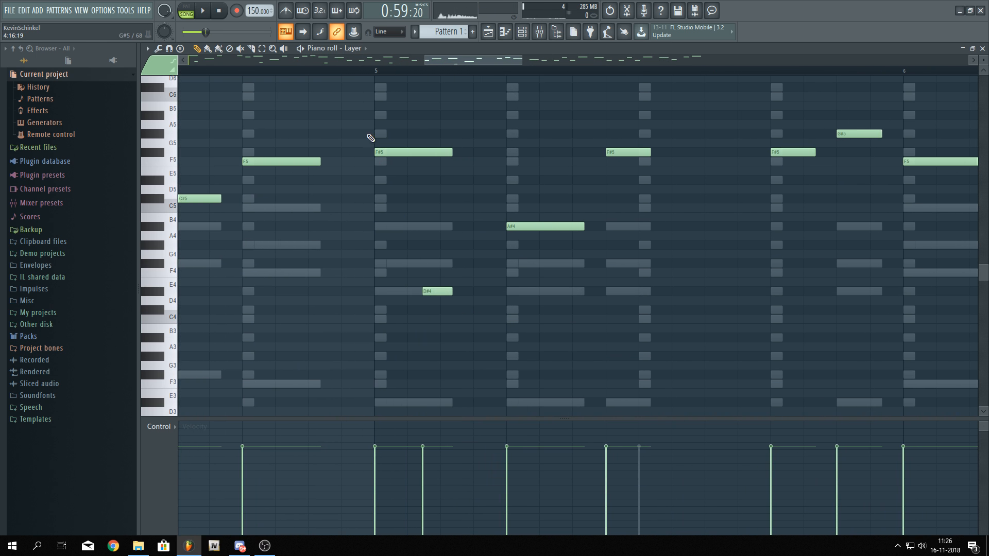
{"action": "key", "text": "space"}
{"action": "left_click_drag", "start_coordinate": [399, 250], "coordinate": [247, 249]}
{"action": "left_click_drag", "start_coordinate": [585, 360], "coordinate": [332, 336]}
{"action": "scroll", "coordinate": [361, 325], "scroll_direction": "down", "scroll_amount": 2}
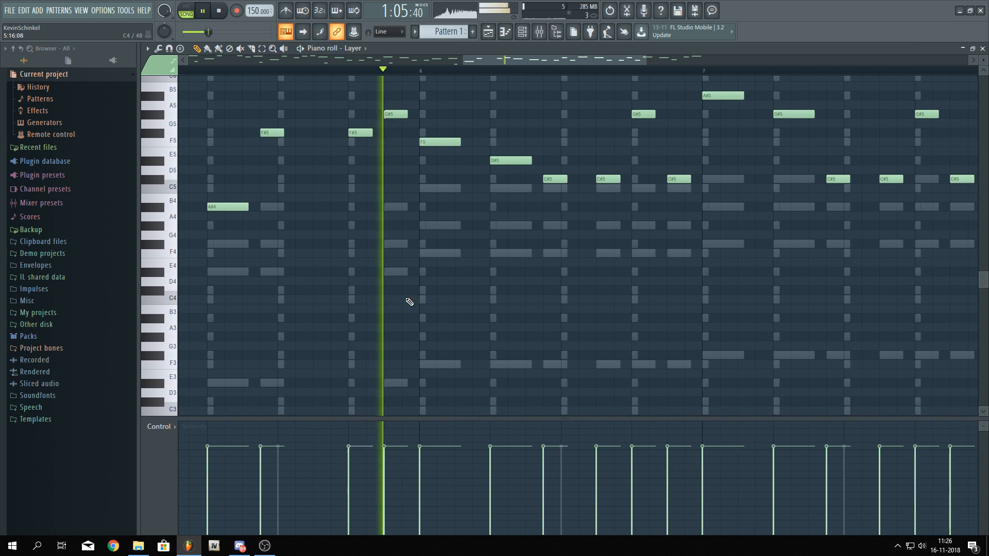
Add a short F4 note early in bar 6 of the Layer pattern
{"action": "scroll", "coordinate": [442, 279], "scroll_direction": "up", "scroll_amount": 2}
{"action": "key", "text": "space"}
{"action": "left_click_drag", "start_coordinate": [444, 253], "coordinate": [457, 254]}
{"action": "key", "text": "space"}
Add a short F#4 note early in bar 7 of the Layer pattern and shift it slightly later
{"action": "left_click_drag", "start_coordinate": [463, 307], "coordinate": [386, 298]}
{"action": "scroll", "coordinate": [386, 299], "scroll_direction": "down", "scroll_amount": 3}
{"action": "scroll", "coordinate": [446, 303], "scroll_direction": "up", "scroll_amount": 2}
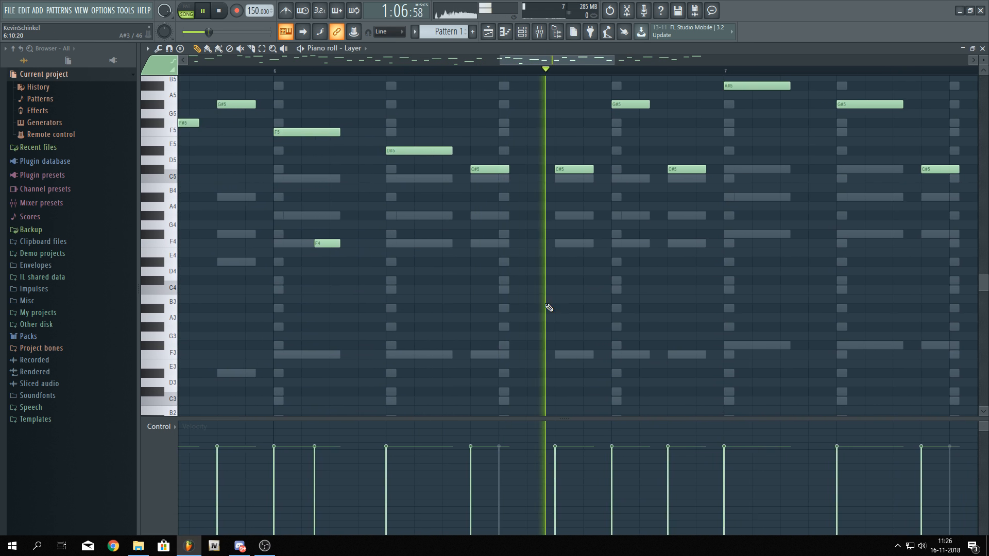
{"action": "left_click_drag", "start_coordinate": [548, 307], "coordinate": [379, 302]}
{"action": "scroll", "coordinate": [442, 305], "scroll_direction": "down", "scroll_amount": 2}
{"action": "key", "text": "space"}
{"action": "scroll", "coordinate": [411, 248], "scroll_direction": "up", "scroll_amount": 3}
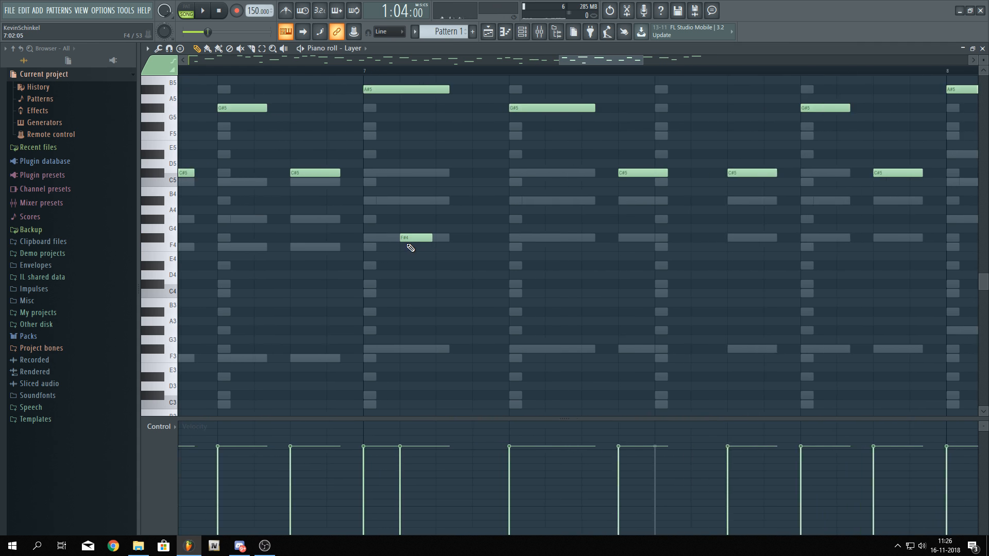
{"action": "left_click_drag", "start_coordinate": [407, 241], "coordinate": [424, 243]}
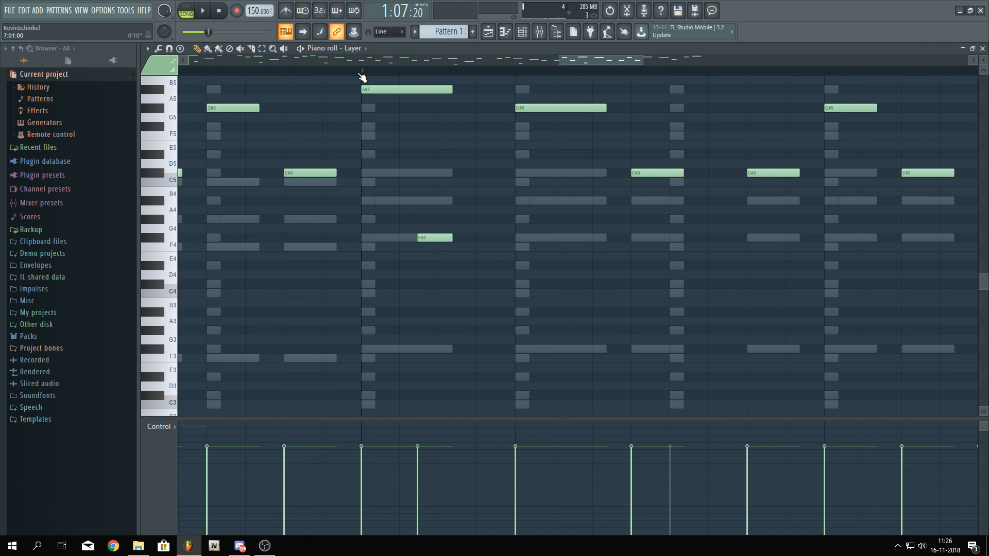
Add a G#4 note early in bar 8 of the Layer pattern, shift it earlier, and play the pattern
{"action": "key", "text": "space"}
{"action": "scroll", "coordinate": [582, 268], "scroll_direction": "down", "scroll_amount": 2}
{"action": "left_click_drag", "start_coordinate": [582, 267], "coordinate": [286, 305]}
{"action": "scroll", "coordinate": [565, 282], "scroll_direction": "up", "scroll_amount": 2}
{"action": "key", "text": "space"}
{"action": "left_click", "coordinate": [508, 260]}
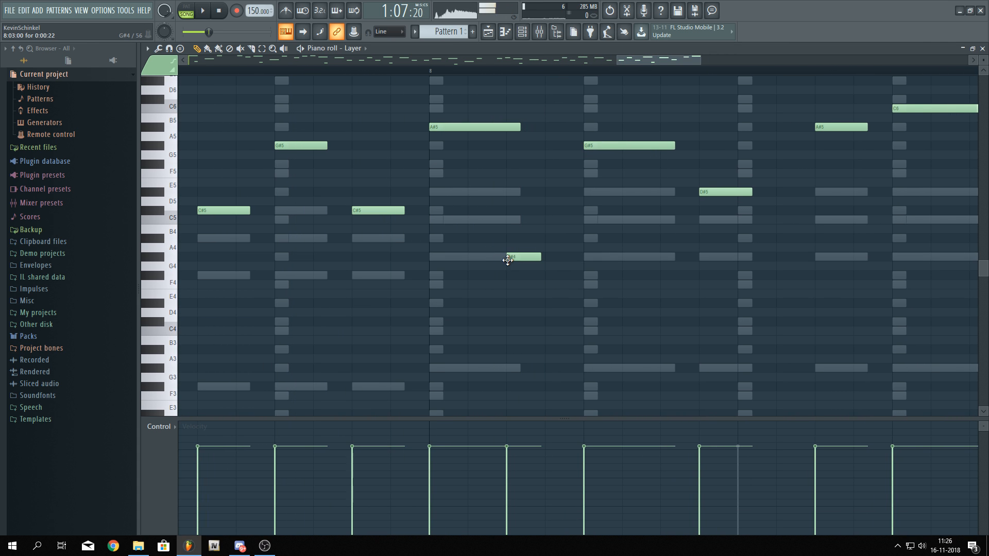
{"action": "left_click_drag", "start_coordinate": [507, 260], "coordinate": [486, 260]}
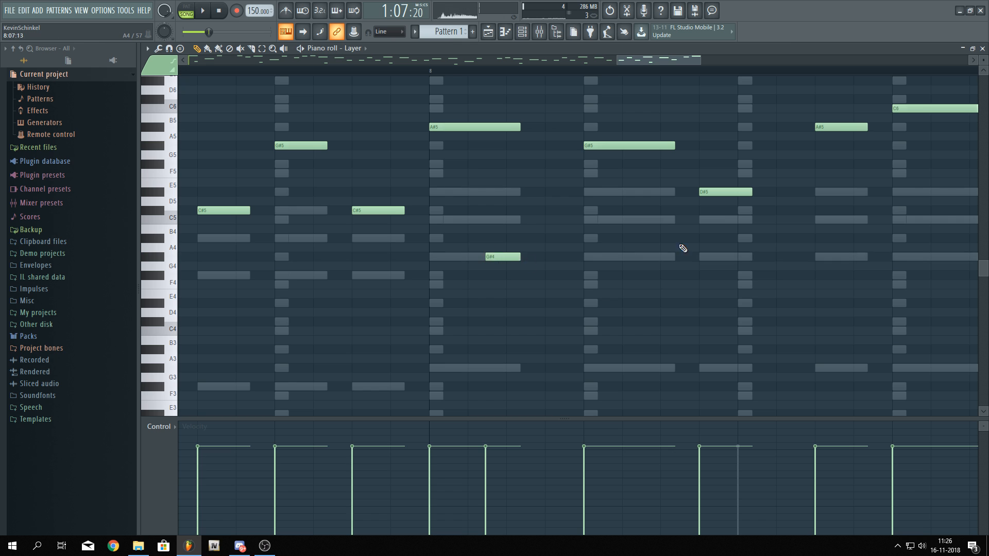
{"action": "left_click_drag", "start_coordinate": [683, 248], "coordinate": [465, 249]}
{"action": "key", "text": "space"}
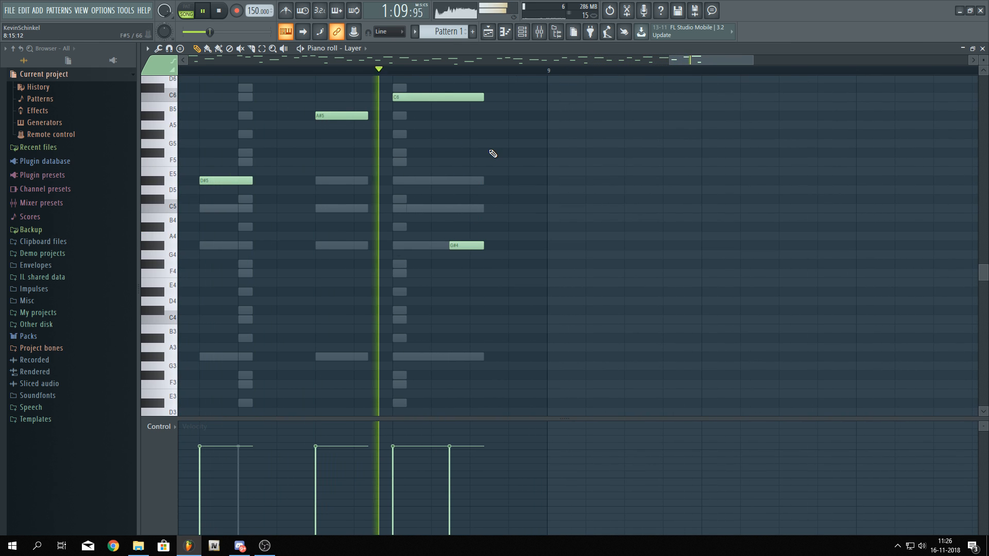
Open the mixer and route the Lead 1, Lead 2 and Lead 3 tracks to insert 8 only
{"action": "scroll", "coordinate": [492, 153], "scroll_direction": "down", "scroll_amount": 8}
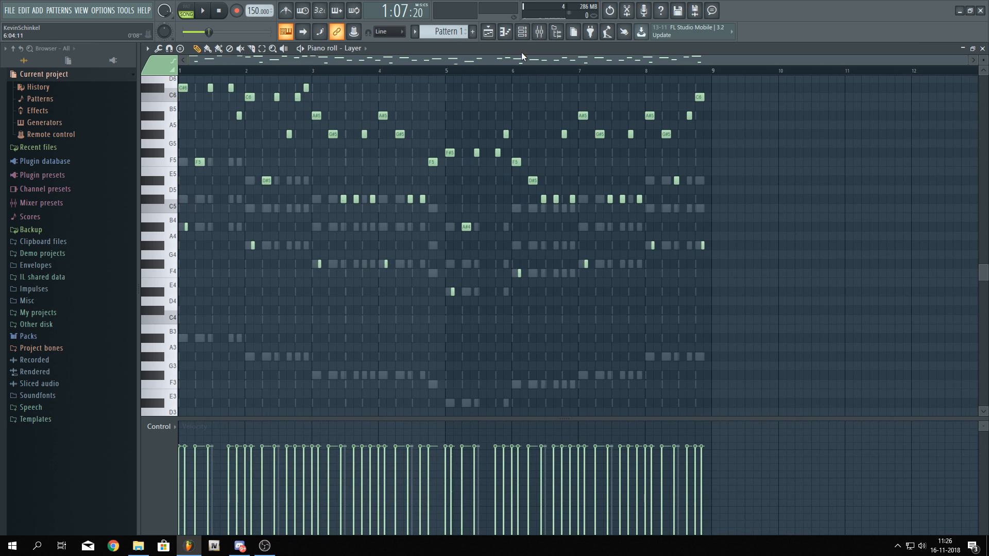
{"action": "left_click", "coordinate": [522, 32]}
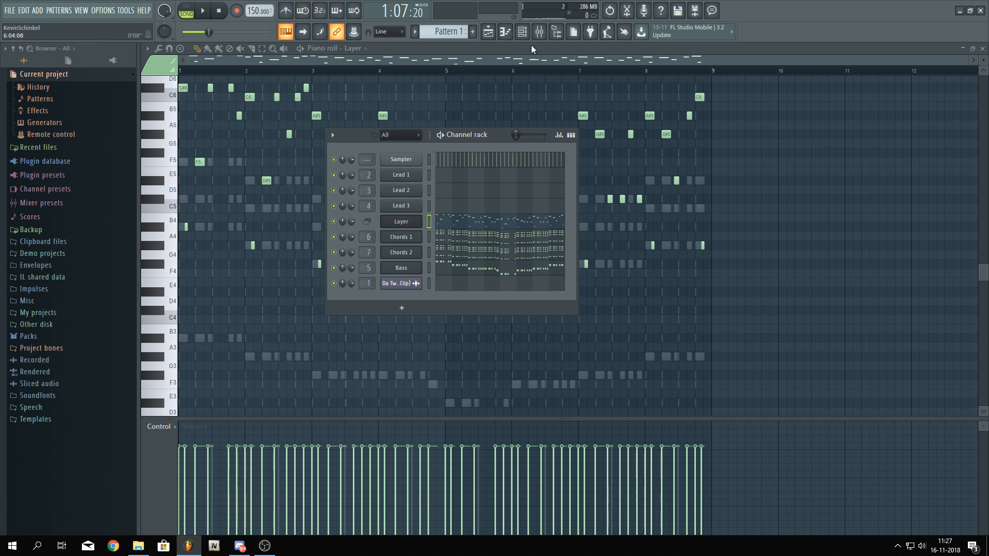
{"action": "left_click", "coordinate": [543, 32]}
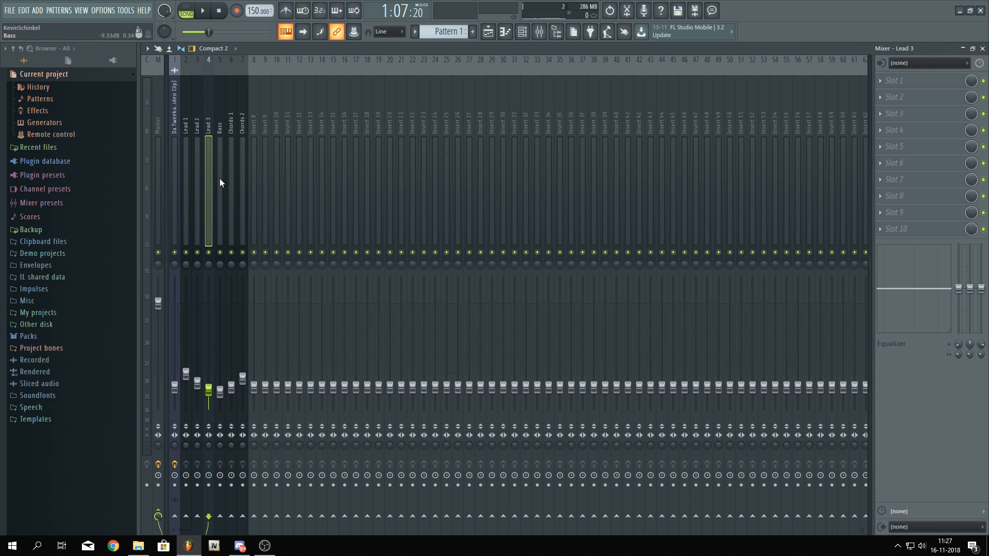
{"action": "left_click_drag", "start_coordinate": [182, 168], "coordinate": [204, 164]}
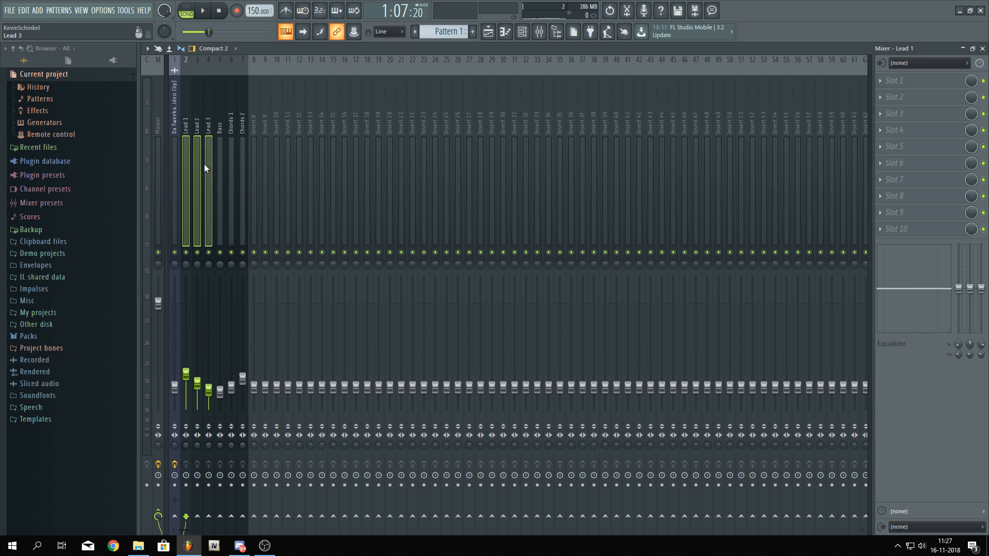
{"action": "right_click", "coordinate": [254, 516]}
{"action": "left_click", "coordinate": [276, 498]}
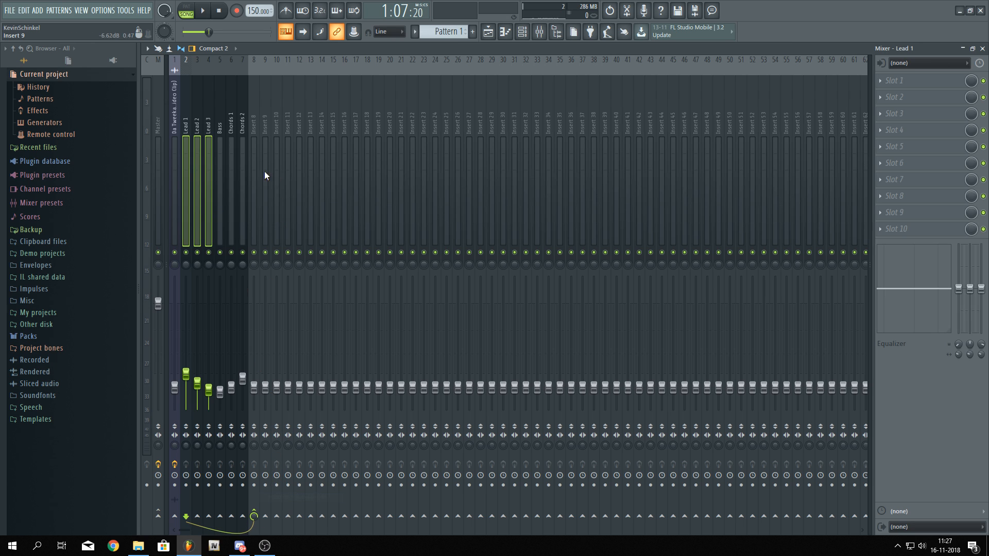
Rename the insert receiving the leads to Lead bus
{"action": "left_click", "coordinate": [252, 156]}
{"action": "right_click", "coordinate": [259, 65]}
{"action": "left_click", "coordinate": [304, 72]}
{"action": "type", "text": "Le"}
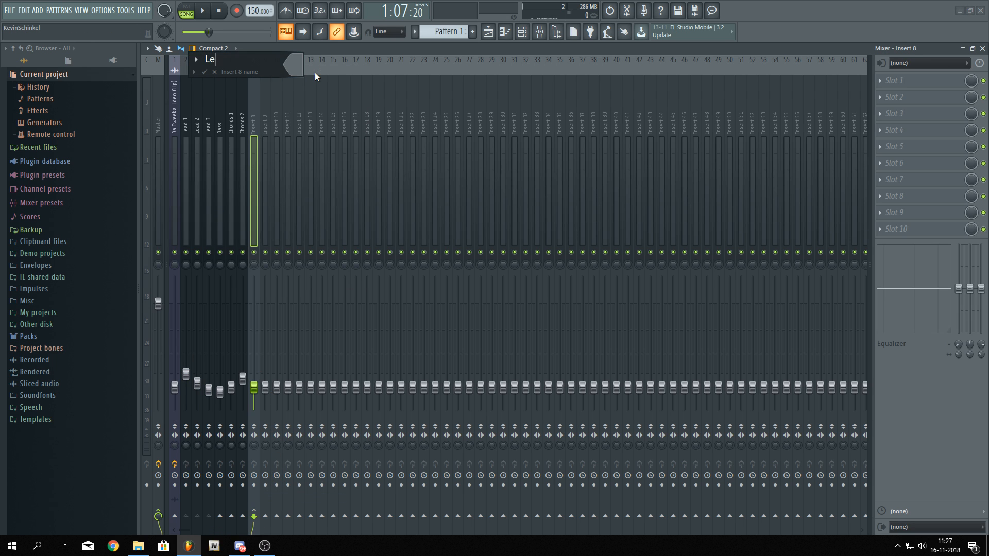
{"action": "type", "text": "ad bus"}
{"action": "left_click", "coordinate": [291, 60]}
{"action": "left_click", "coordinate": [356, 90]}
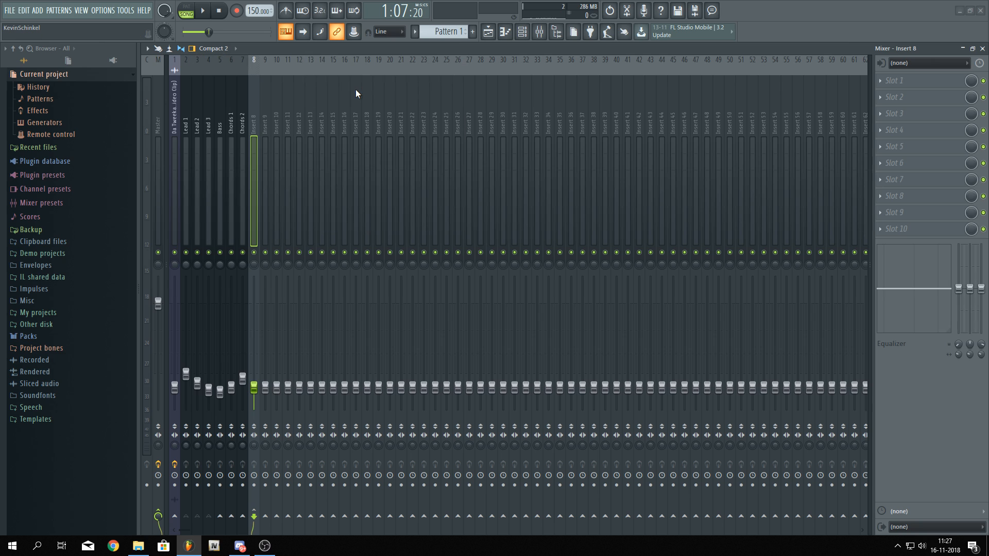
Rename the next empty insert track to Chords bus
{"action": "mouse_move", "coordinate": [254, 129]}
{"action": "left_mouse_down"}
{"action": "mouse_move", "coordinate": [220, 122]}
{"action": "mouse_move", "coordinate": [265, 137]}
{"action": "mouse_move", "coordinate": [257, 125]}
{"action": "left_mouse_up"}
{"action": "right_click", "coordinate": [257, 124]}
{"action": "left_click", "coordinate": [310, 67]}
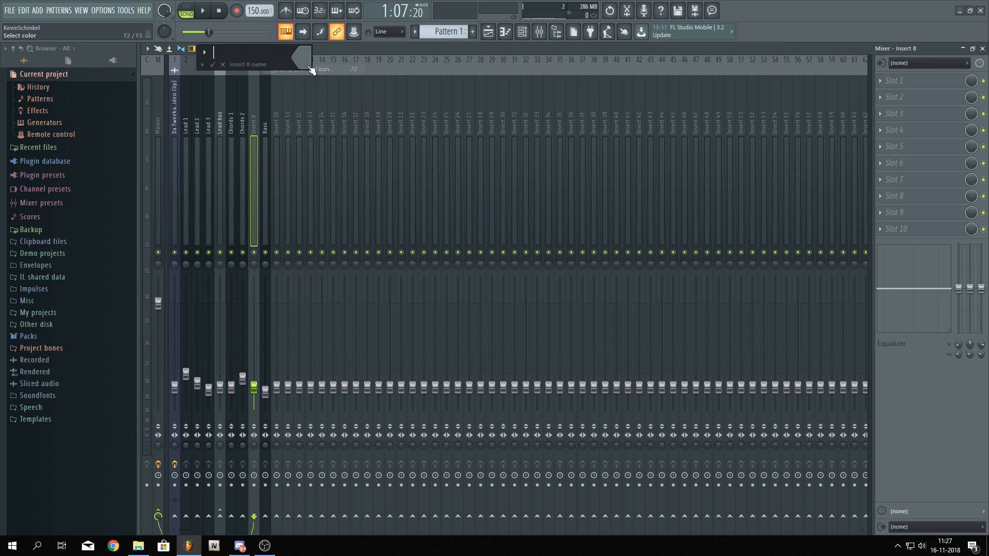
{"action": "type", "text": "Chords bus"}
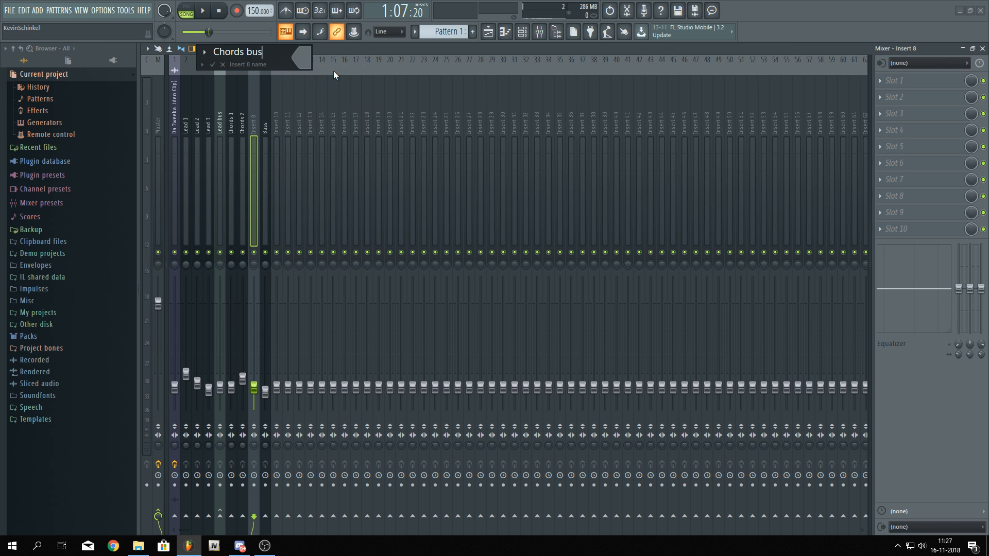
{"action": "left_click", "coordinate": [294, 53]}
{"action": "left_click", "coordinate": [329, 61]}
{"action": "key", "text": "Return"}
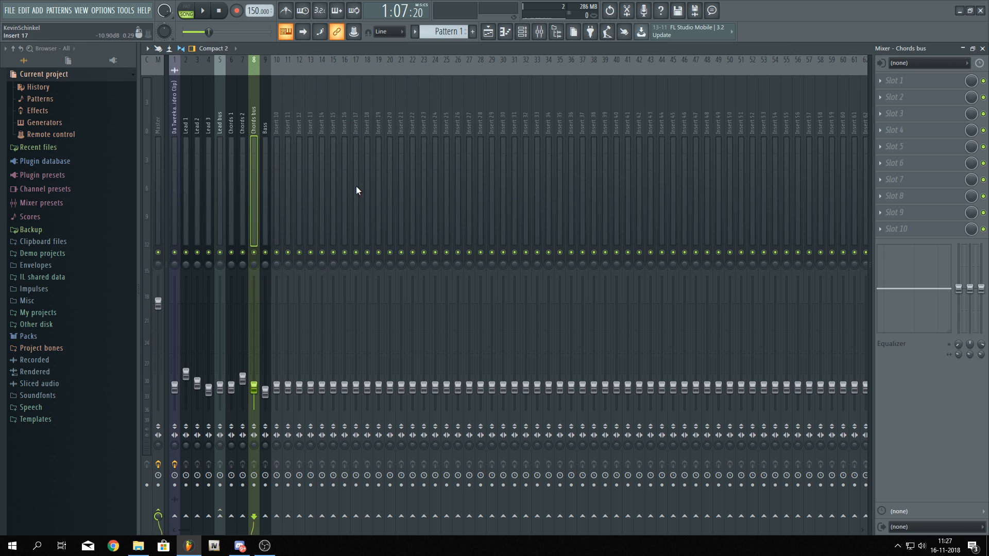
Route the Chords 1 and Chords 2 mixer tracks to the Chords bus only
{"action": "left_click", "coordinate": [232, 185]}
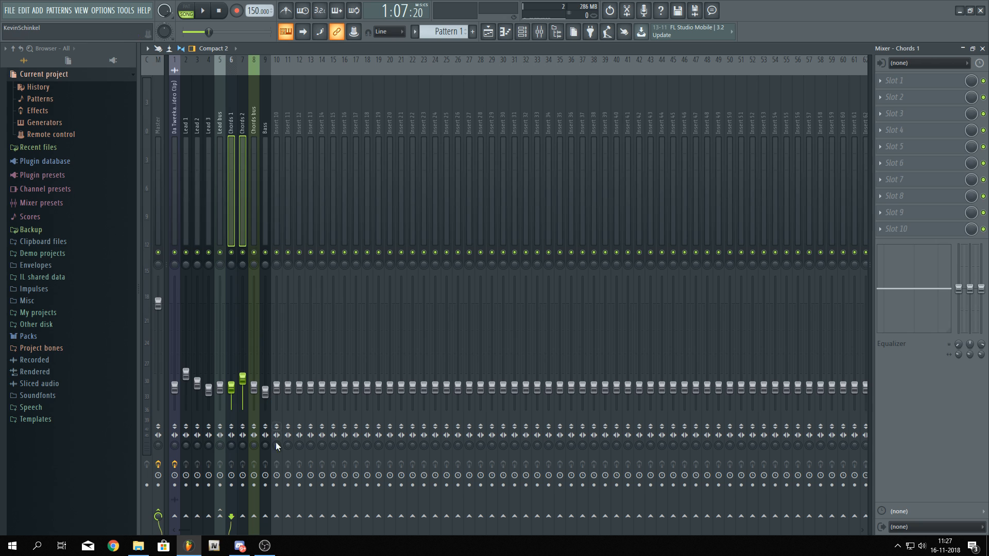
{"action": "right_click", "coordinate": [254, 517]}
{"action": "left_click", "coordinate": [282, 496]}
Play the mix and reset the Chords bus and Lead bus volume faders to their defaults
{"action": "left_click", "coordinate": [266, 208]}
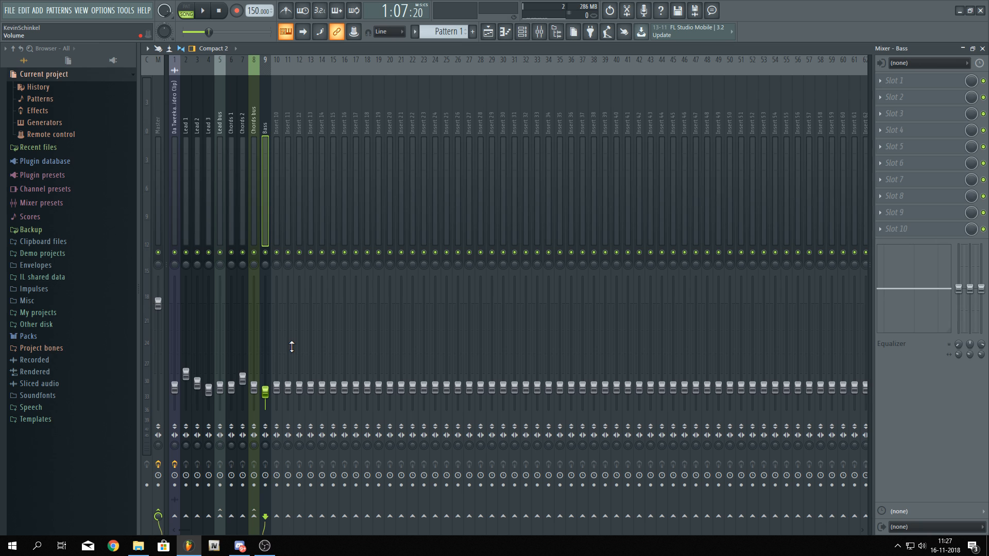
{"action": "key", "text": "space"}
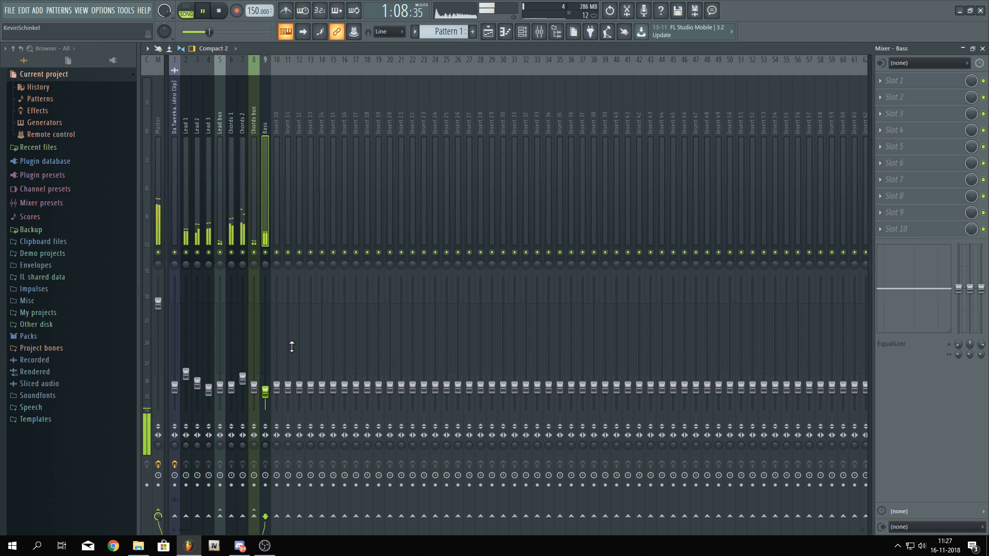
{"action": "key", "text": "space"}
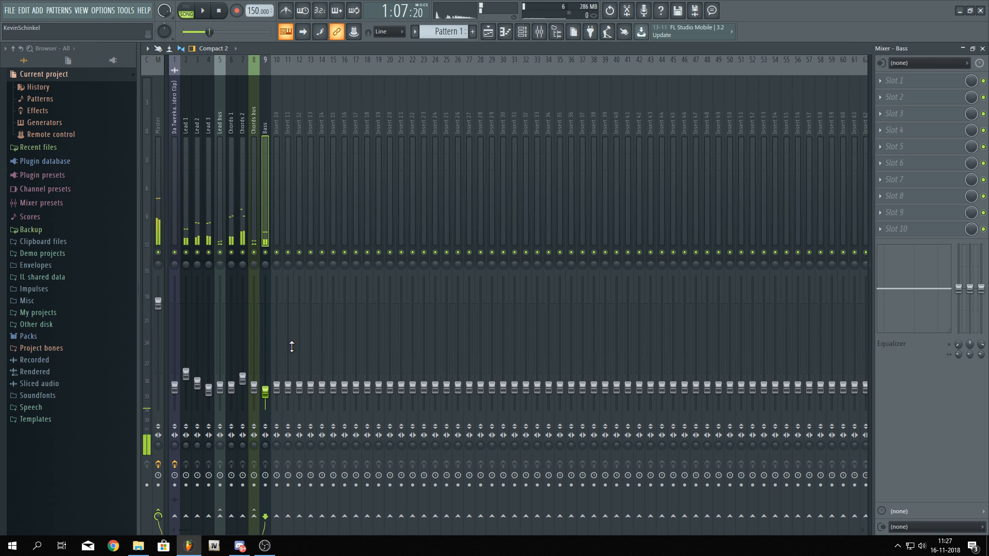
{"action": "right_click", "coordinate": [265, 391]}
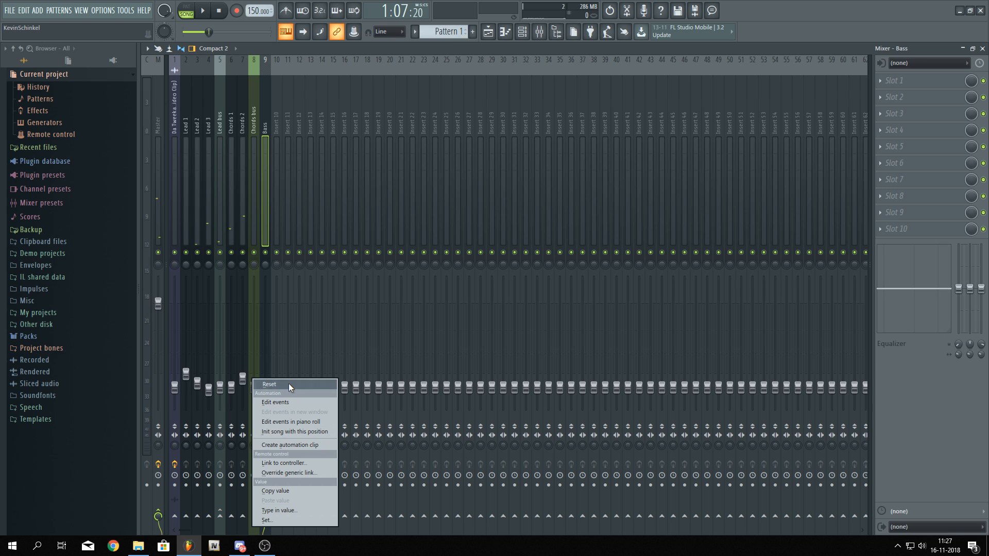
{"action": "left_click", "coordinate": [288, 383]}
{"action": "right_click", "coordinate": [219, 388]}
{"action": "left_click", "coordinate": [229, 382]}
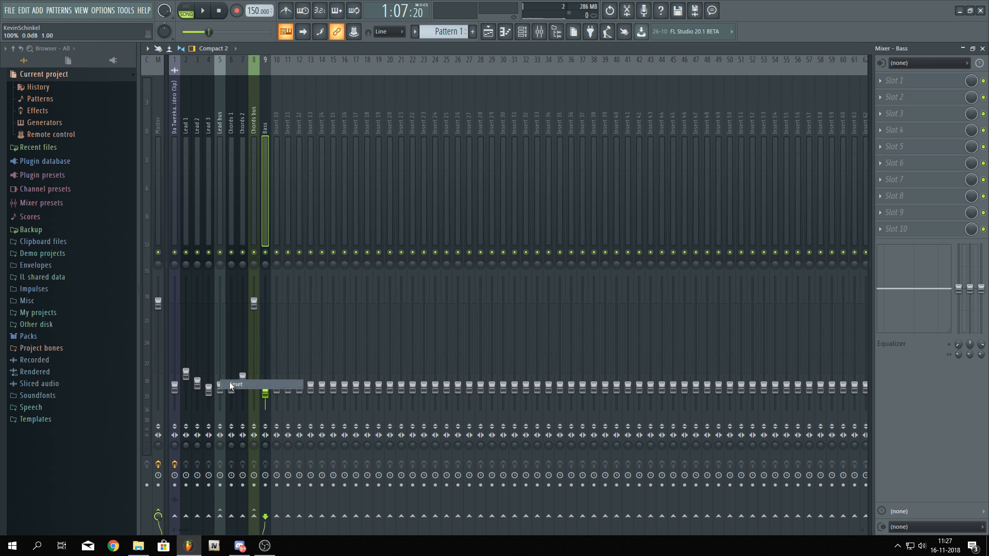
Load FabFilter Pro-Q 2 into the first effect slot of the Lead bus
{"action": "key", "text": "space"}
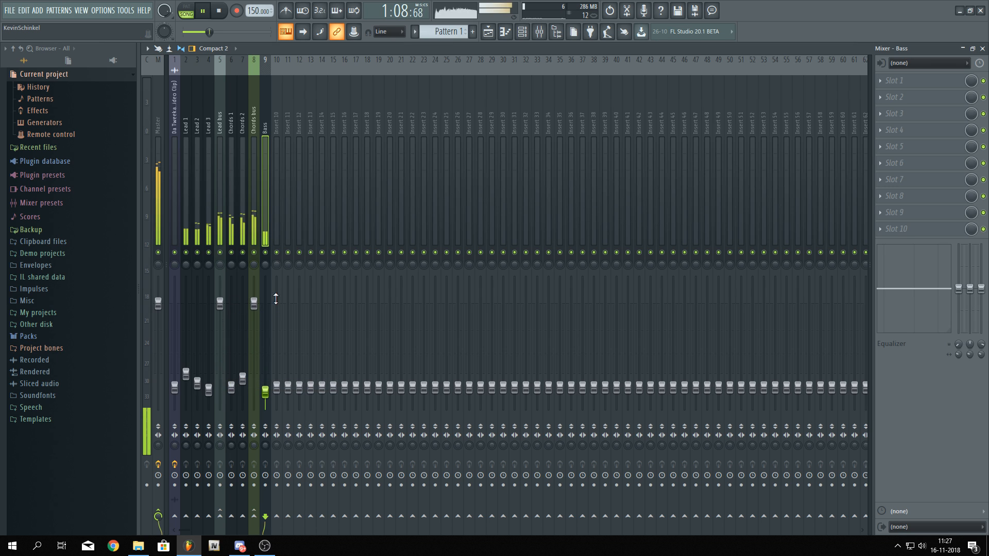
{"action": "key", "text": "space"}
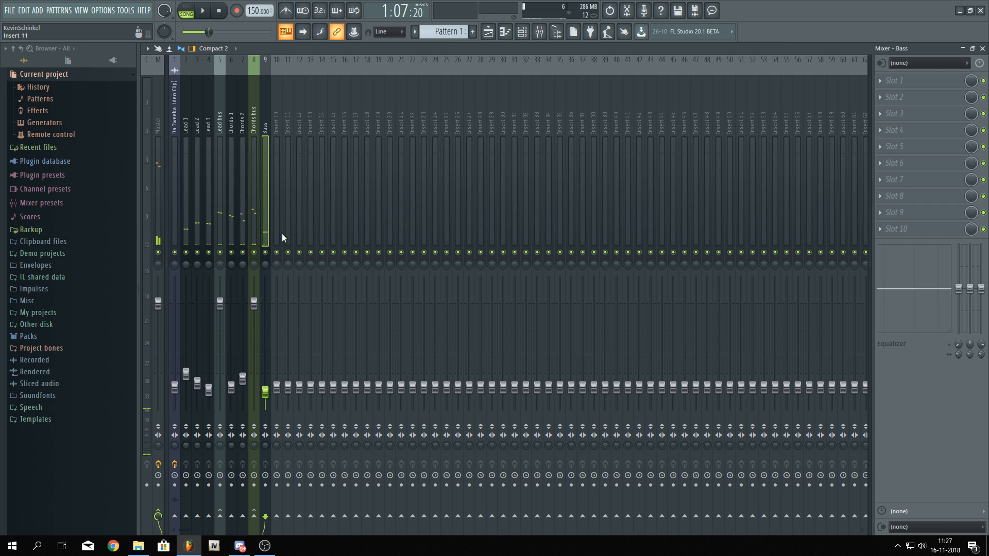
{"action": "left_click", "coordinate": [220, 183]}
{"action": "left_click", "coordinate": [931, 85]}
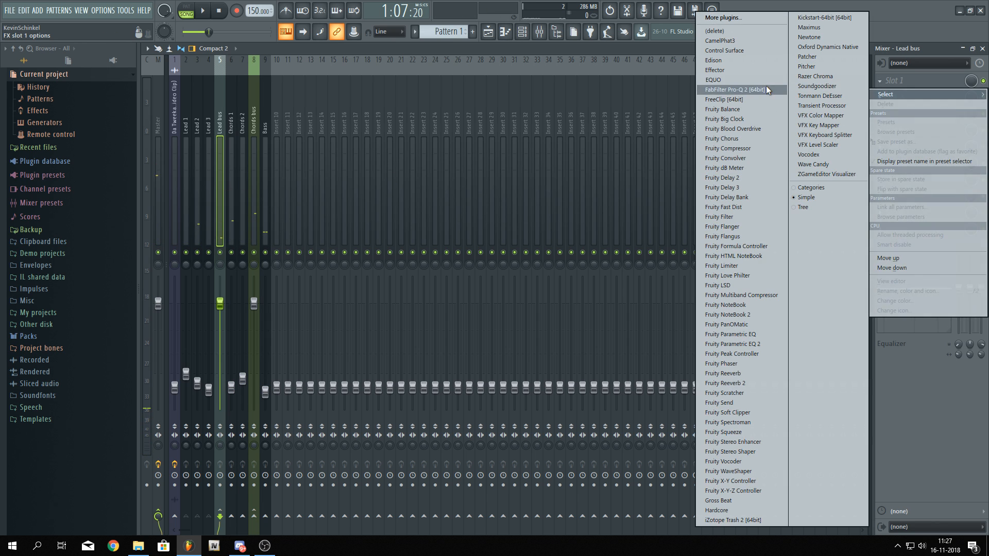
{"action": "left_click", "coordinate": [733, 89]}
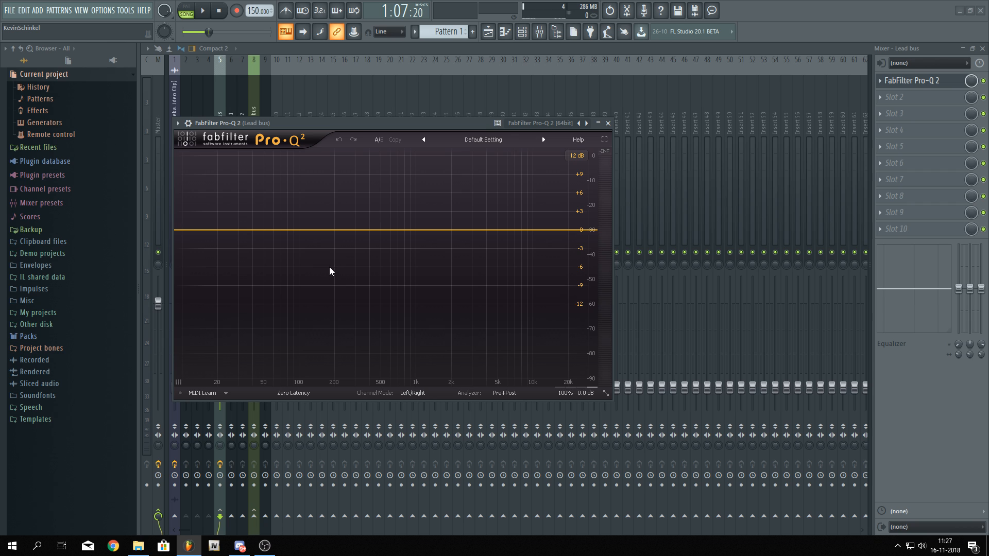
Add a 96 dB/oct low-cut band at about 200 Hz in the Lead bus Pro-Q 2 and preview the mix
{"action": "left_click", "coordinate": [190, 233]}
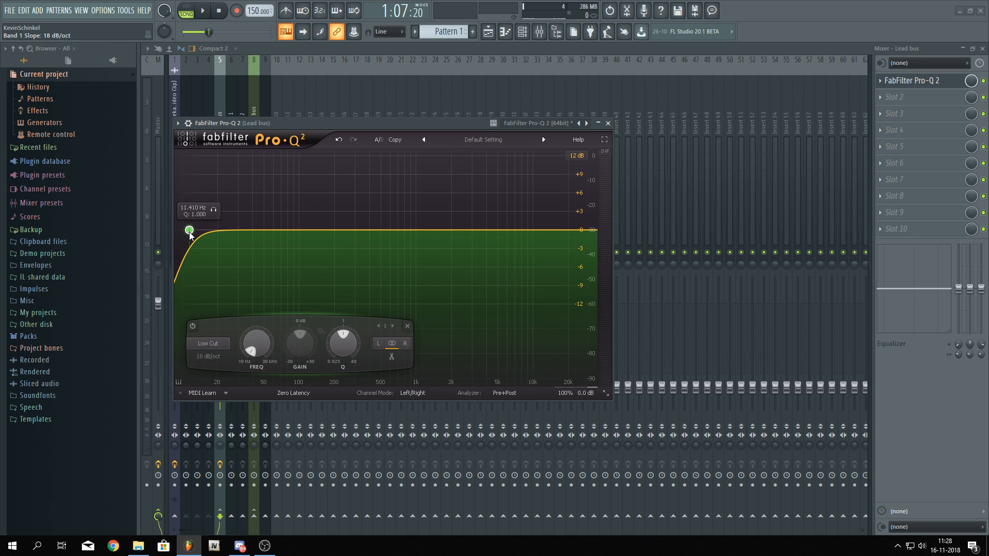
{"action": "scroll", "coordinate": [189, 231], "scroll_direction": "up", "scroll_amount": 4}
{"action": "left_click_drag", "start_coordinate": [190, 235], "coordinate": [335, 236]}
{"action": "key", "text": "space"}
{"action": "key", "text": "space"}
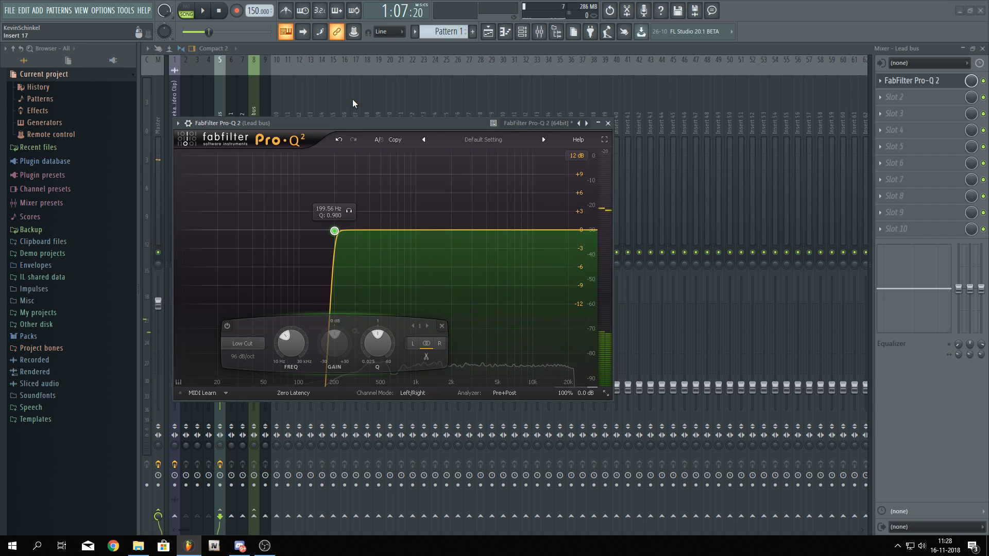
Load FabFilter Pro-Q 2 into the first effect slot of the Chords bus
{"action": "left_click", "coordinate": [361, 48]}
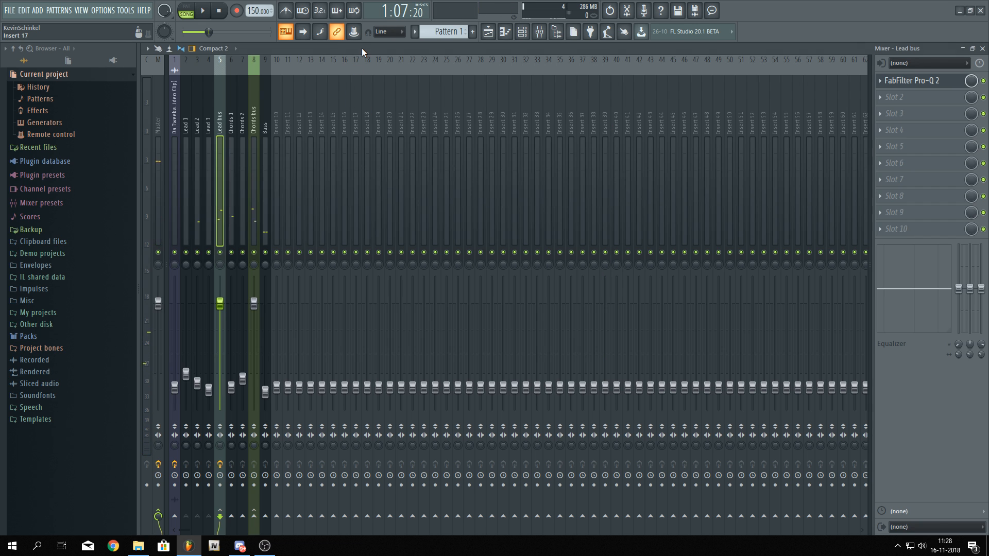
{"action": "left_click", "coordinate": [258, 175]}
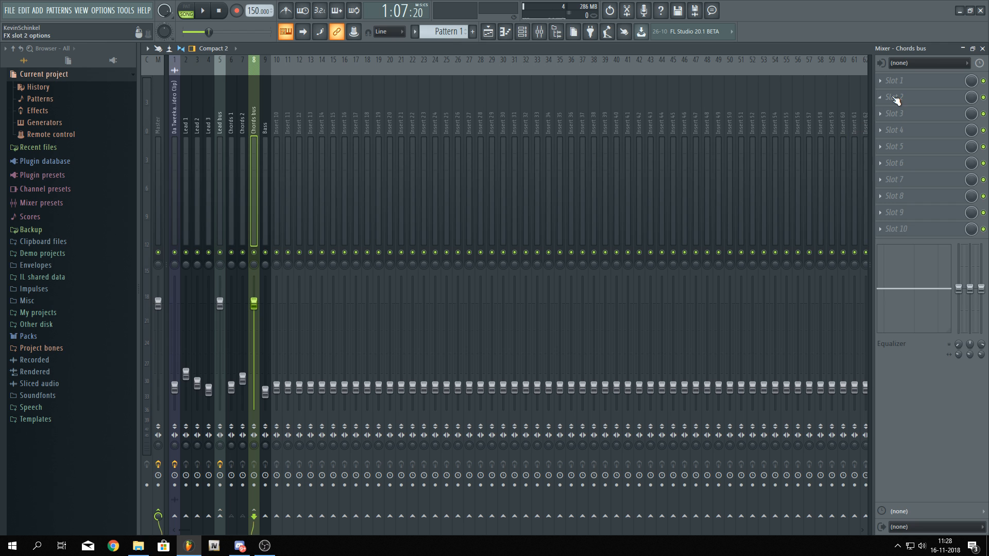
{"action": "left_click", "coordinate": [894, 85]}
{"action": "left_click", "coordinate": [712, 80]}
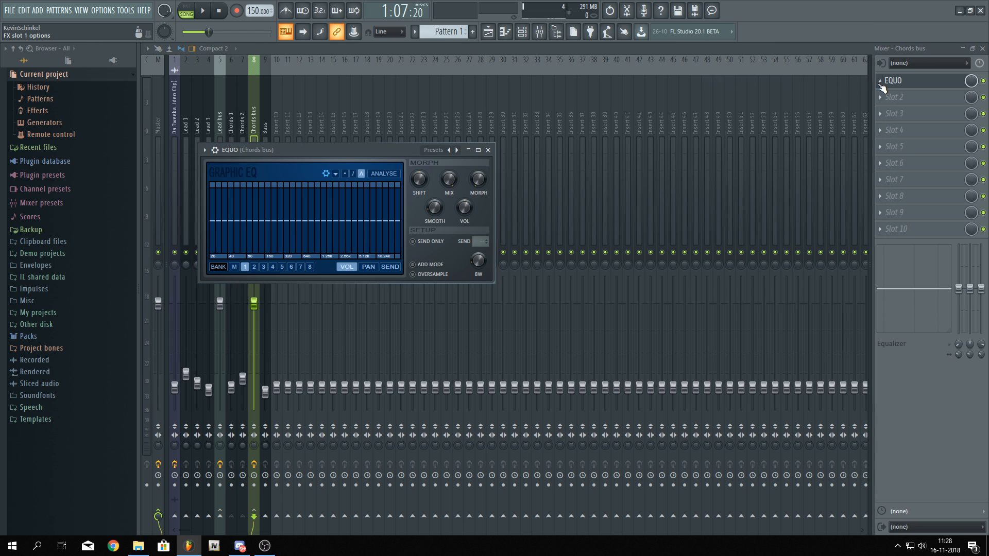
{"action": "left_click", "coordinate": [887, 83]}
{"action": "mouse_move", "coordinate": [885, 97]}
{"action": "left_click", "coordinate": [732, 89]}
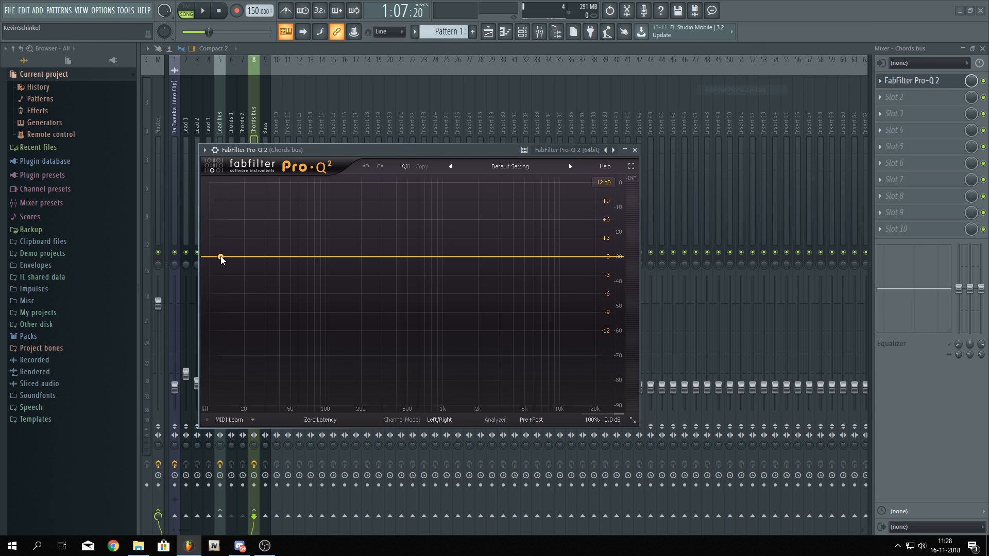
Add a 72 dB/oct low-cut band at about 168 Hz in the Chords bus Pro-Q 2 and start playback
{"action": "left_click", "coordinate": [221, 257]}
{"action": "scroll", "coordinate": [221, 257], "scroll_direction": "up", "scroll_amount": 5}
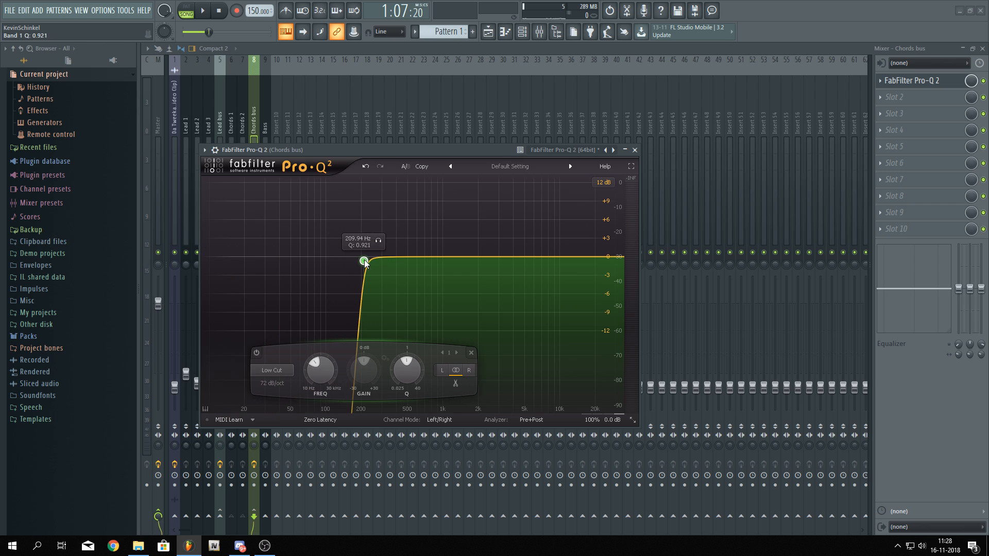
{"action": "left_click_drag", "start_coordinate": [222, 257], "coordinate": [353, 268]}
{"action": "key", "text": "space"}
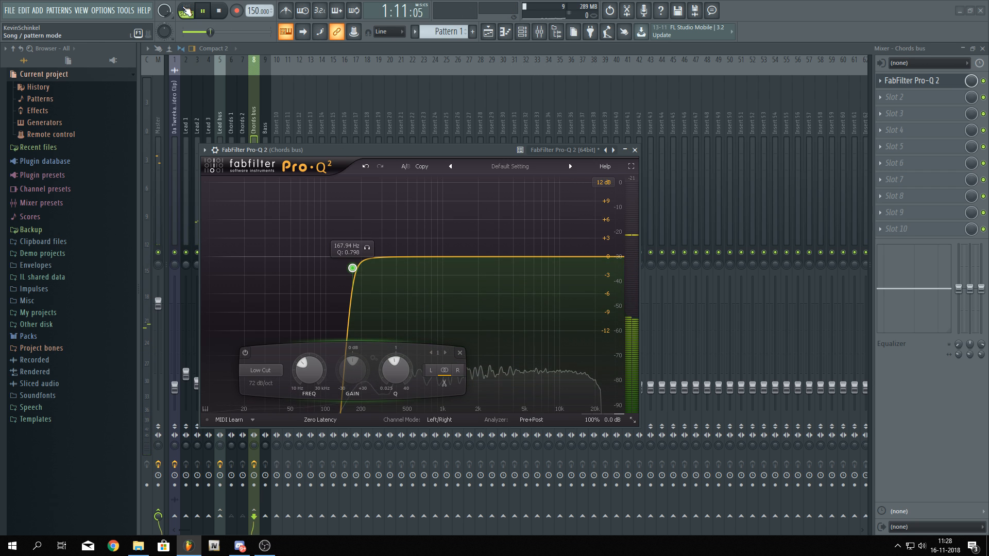
Fine-tune the Chords bus low-cut frequency to about 206 Hz while listening, then close the equalizer
{"action": "key", "text": "l"}
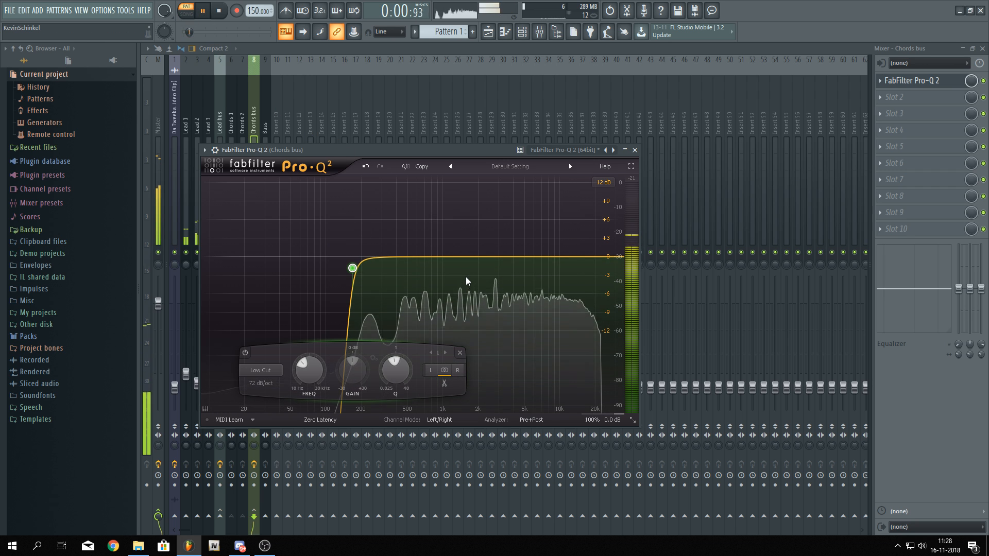
{"action": "mouse_move", "coordinate": [354, 273]}
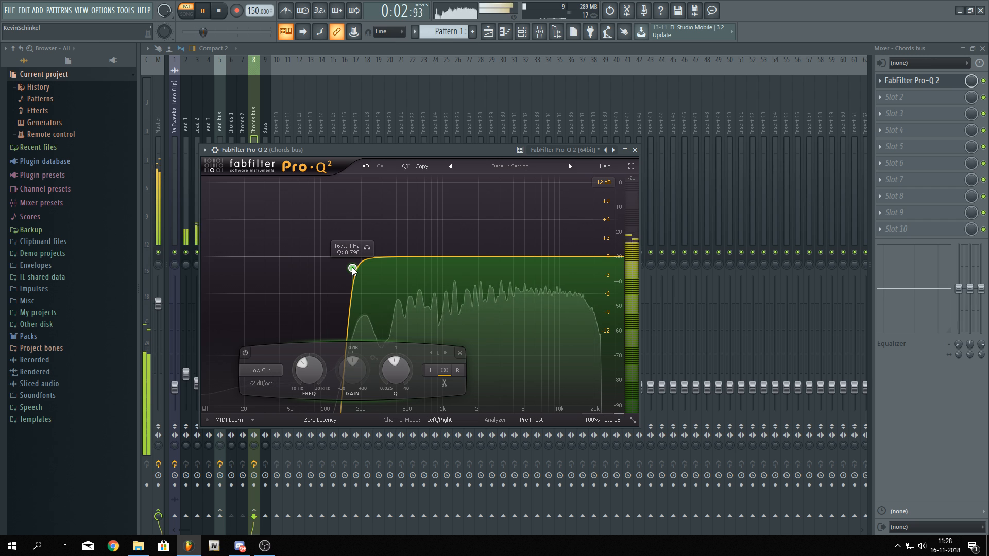
{"action": "left_click_drag", "start_coordinate": [354, 271], "coordinate": [360, 263]}
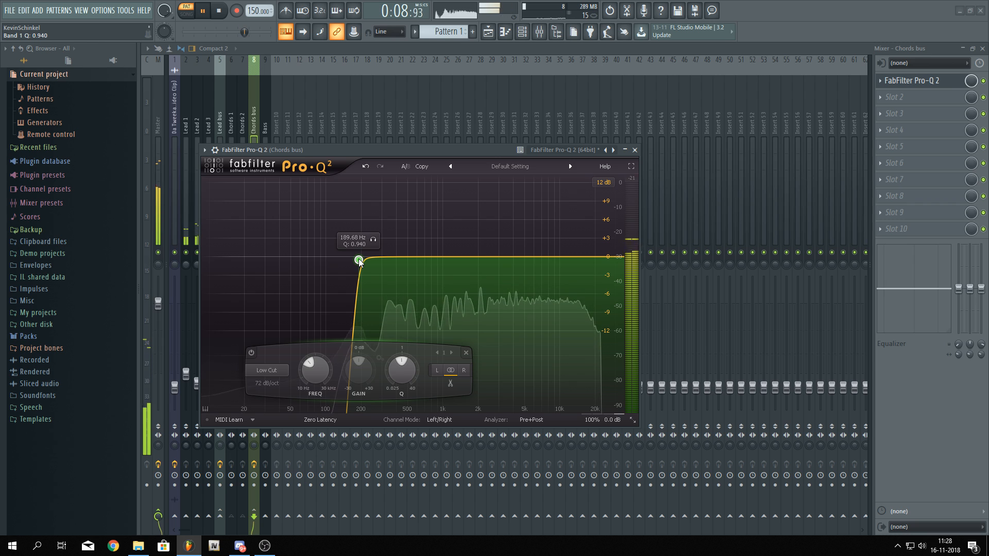
{"action": "mouse_move", "coordinate": [360, 262]}
{"action": "left_mouse_down"}
{"action": "mouse_move", "coordinate": [349, 263]}
{"action": "mouse_move", "coordinate": [364, 260]}
{"action": "left_mouse_up"}
{"action": "key", "text": "space"}
{"action": "key", "text": "space"}
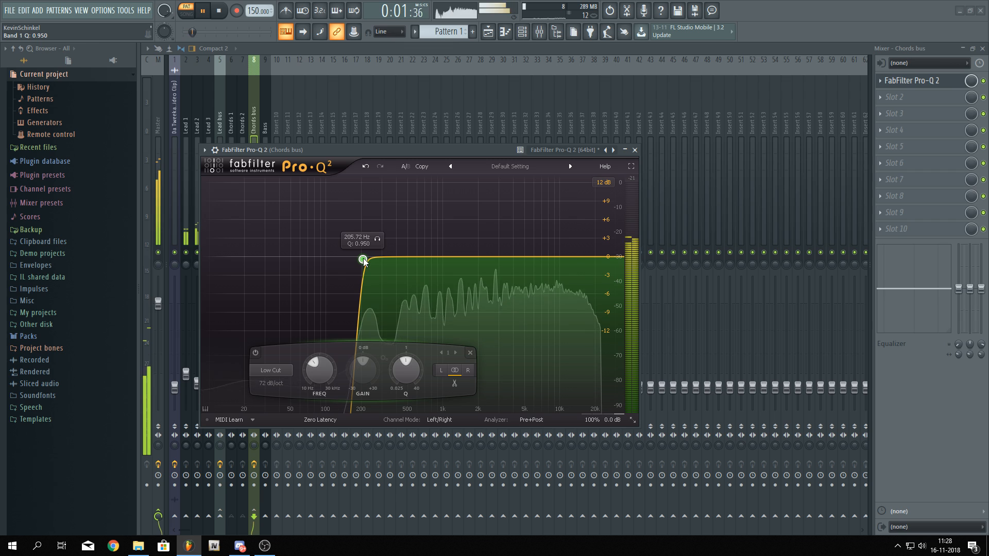
{"action": "key", "text": "space"}
{"action": "key", "text": "Escape"}
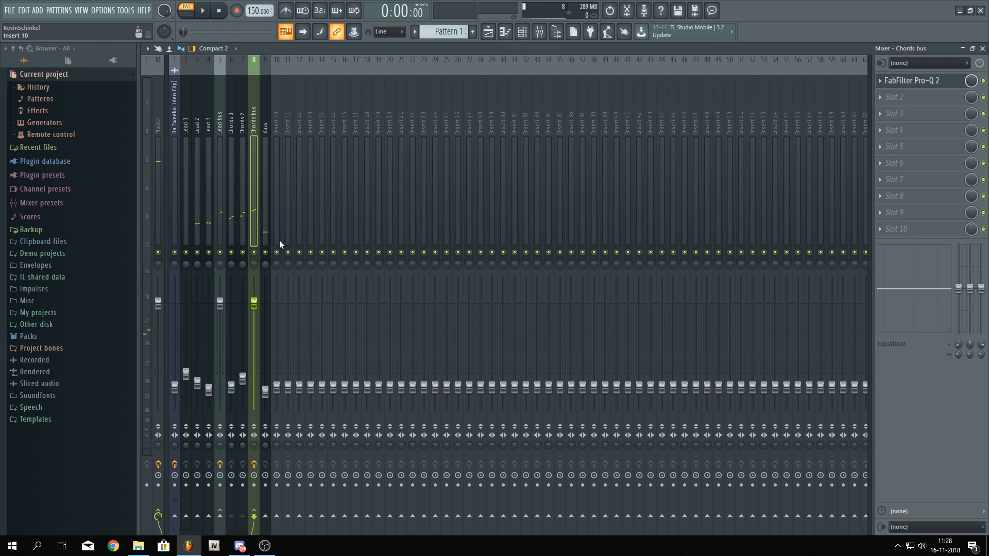
{"action": "key", "text": "space"}
{"action": "left_click", "coordinate": [266, 404]}
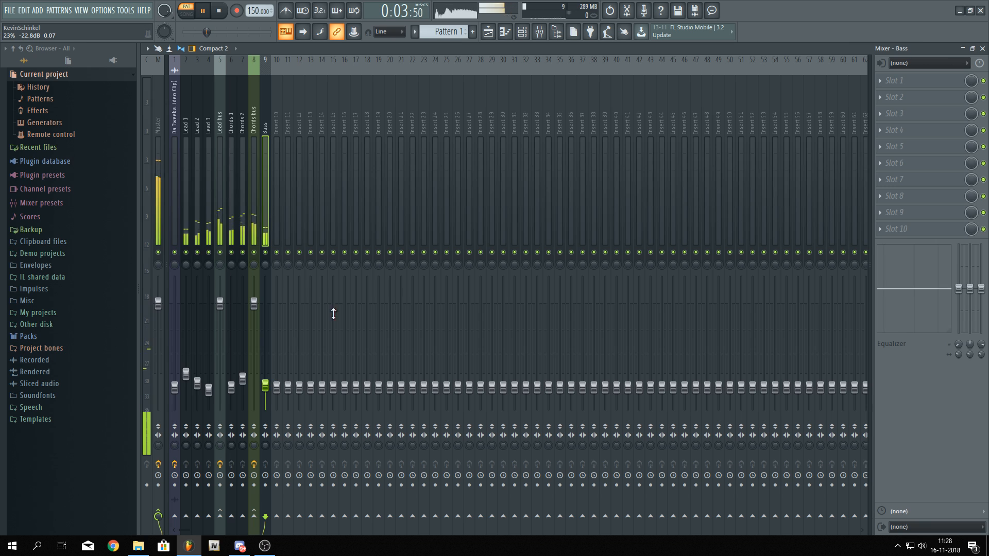
{"action": "key", "text": "space"}
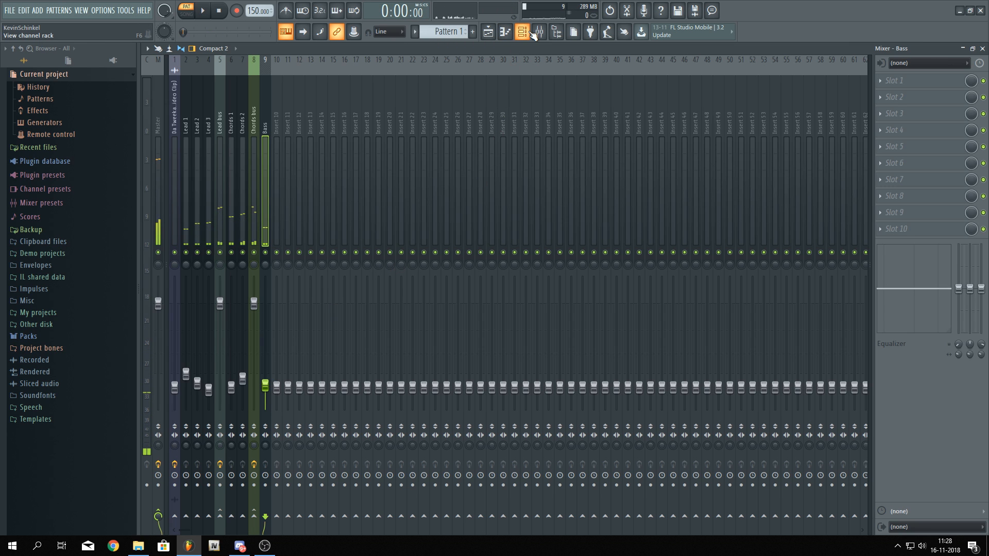
{"action": "left_click", "coordinate": [525, 35]}
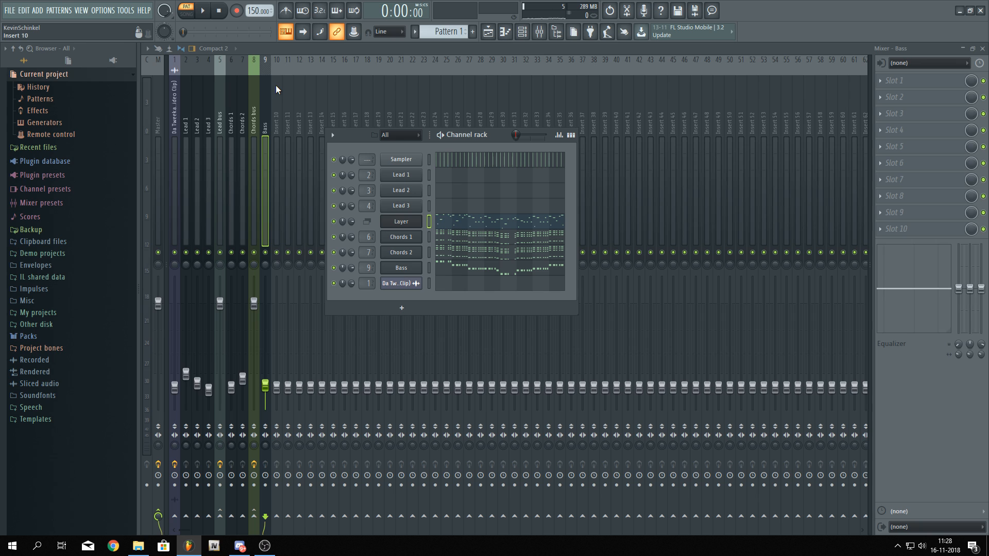
{"action": "left_click", "coordinate": [258, 126]}
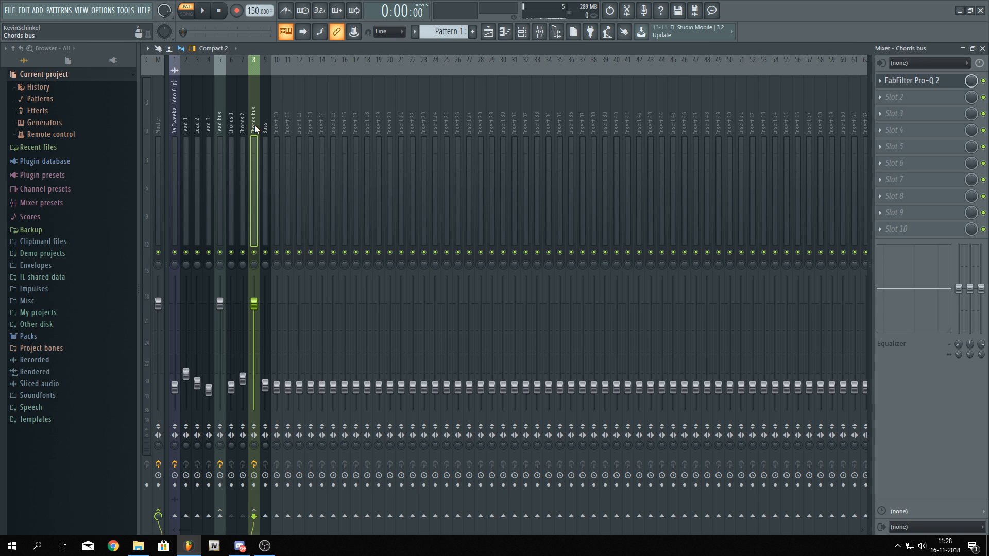
{"action": "key", "text": "space"}
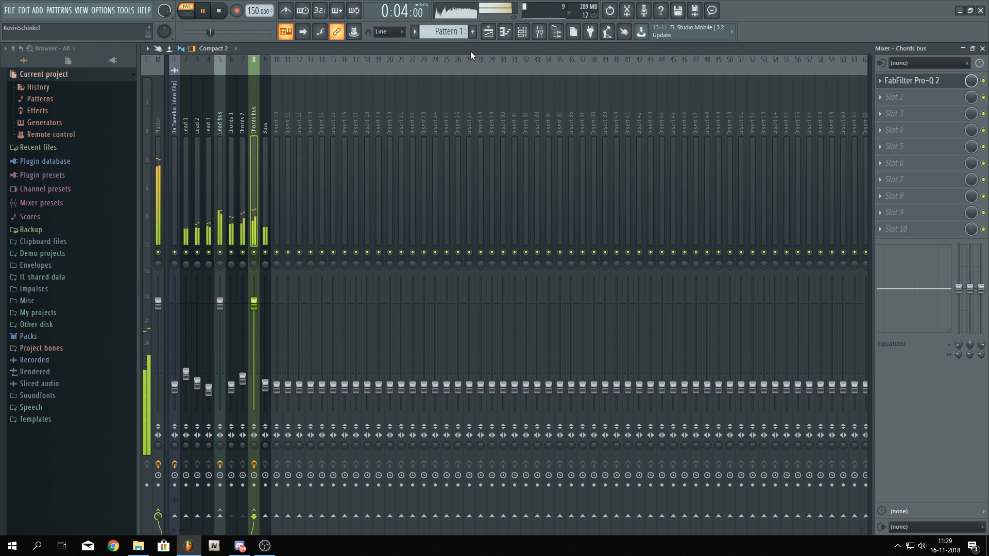
{"action": "left_click", "coordinate": [922, 546]}
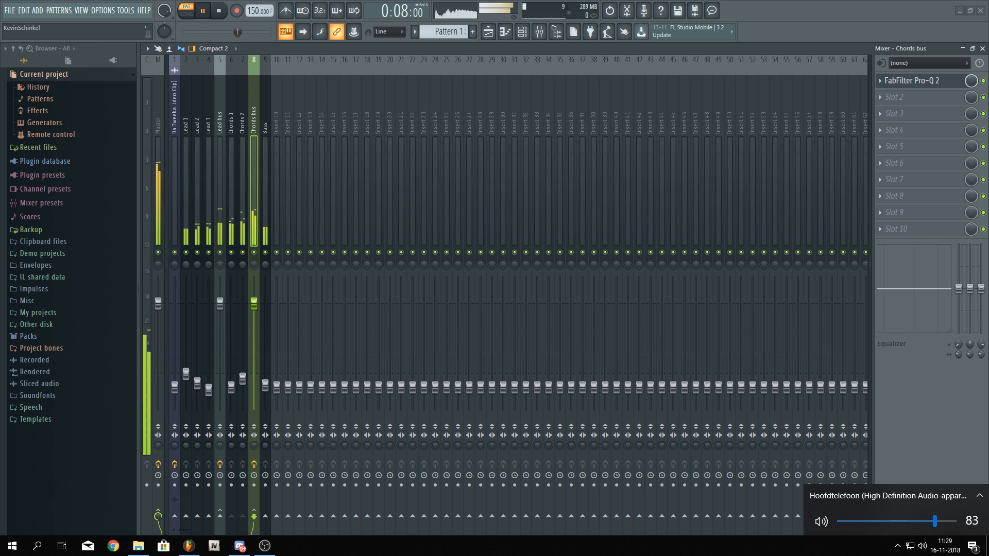
{"action": "left_click", "coordinate": [922, 546]}
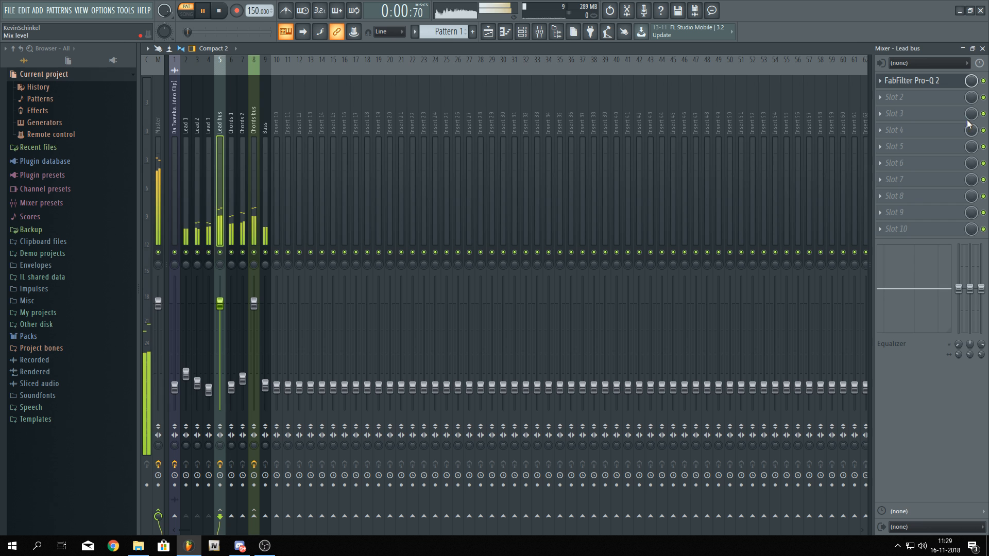
Add a high-shelf band at about 7.8 kHz boosted about 2.7 dB in the Lead bus Pro-Q 2
{"action": "left_click", "coordinate": [922, 80]}
{"action": "left_click_drag", "start_coordinate": [576, 232], "coordinate": [520, 220]}
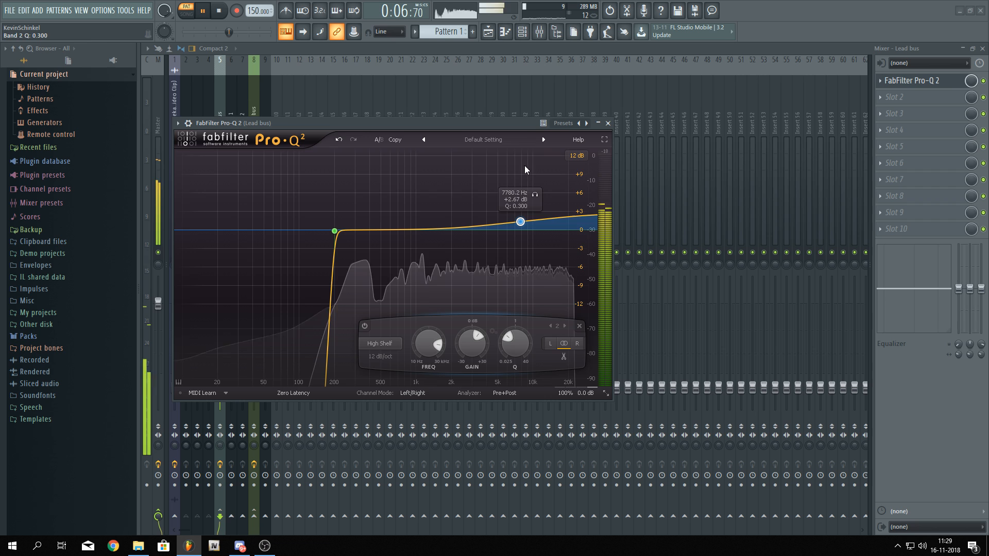
{"action": "left_click", "coordinate": [515, 51]}
Add a high-shelf band at about 18 kHz boosted about 4.2 dB in the Chords bus Pro-Q 2
{"action": "left_click", "coordinate": [255, 138]}
{"action": "left_click", "coordinate": [915, 86]}
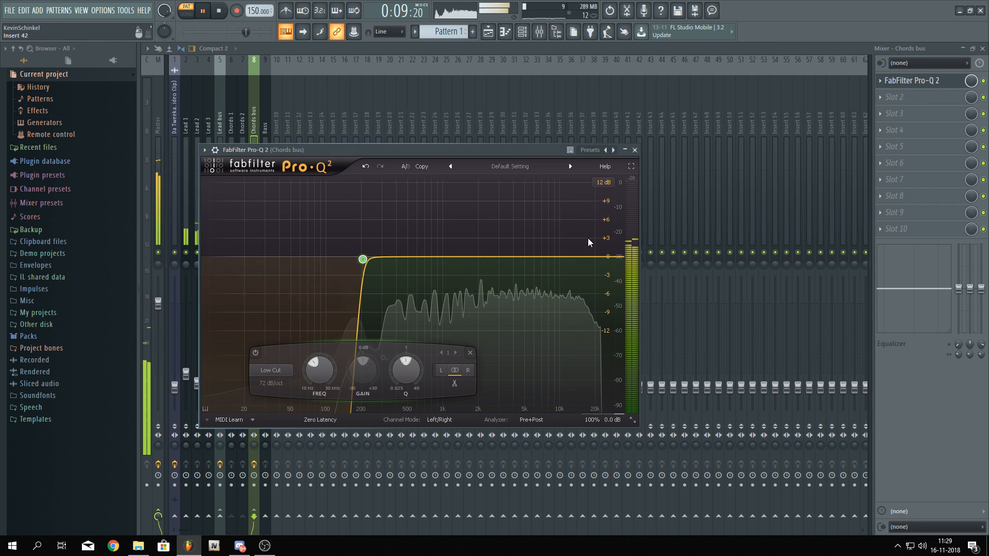
{"action": "left_click_drag", "start_coordinate": [600, 257], "coordinate": [590, 230]}
{"action": "scroll", "coordinate": [590, 229], "scroll_direction": "down", "scroll_amount": 5}
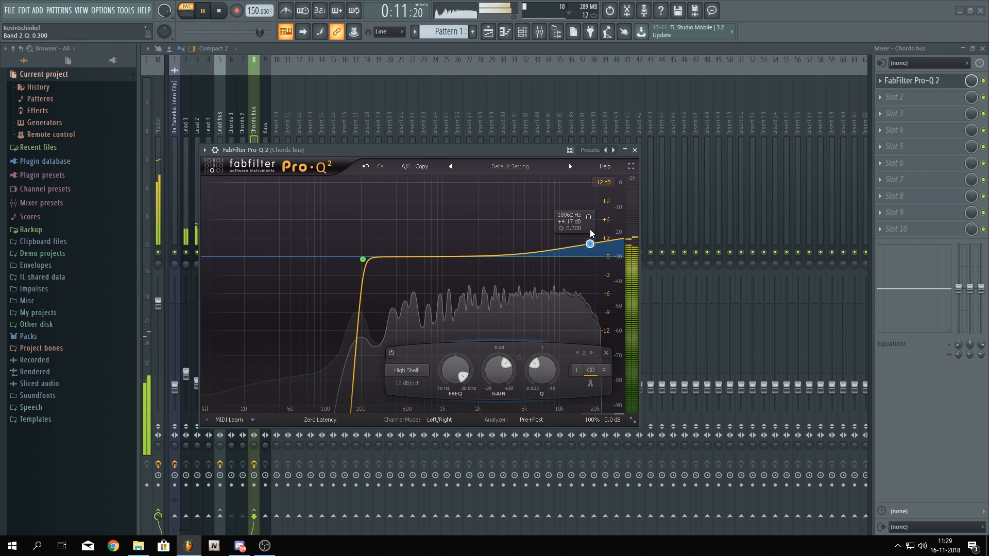
{"action": "left_click", "coordinate": [474, 47]}
{"action": "key", "text": "space"}
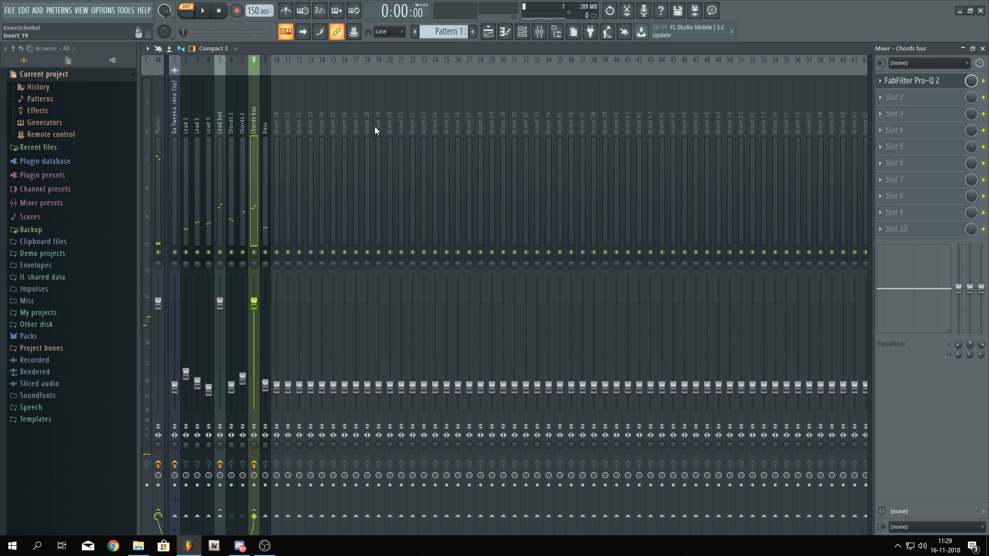
Change the stereo separation of the Chords bus
{"action": "left_click", "coordinate": [890, 97]}
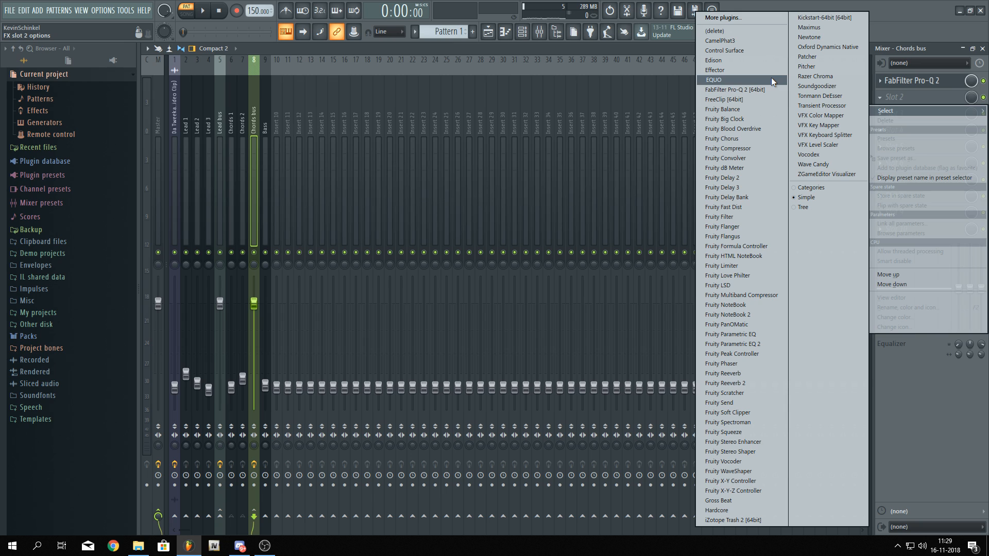
{"action": "left_click", "coordinate": [623, 46]}
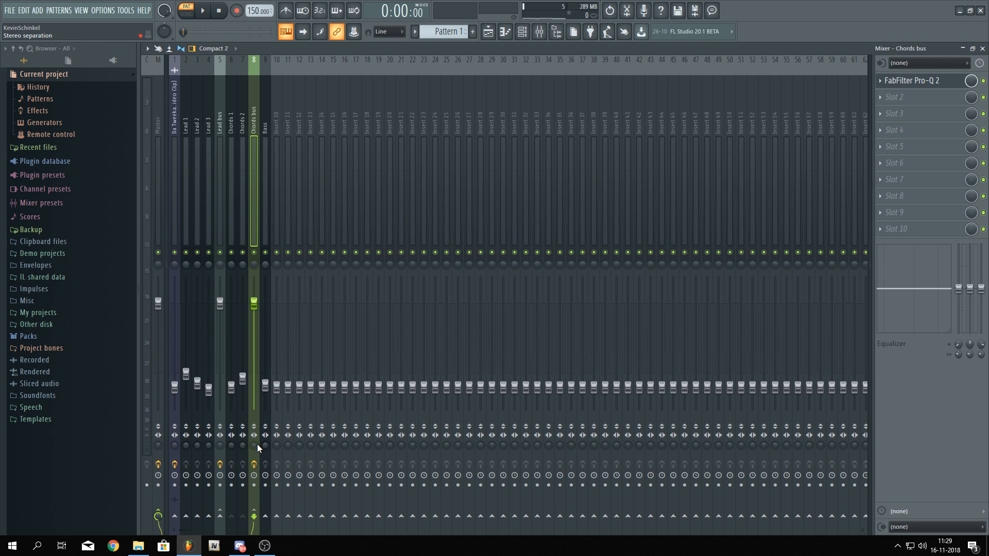
{"action": "left_click_drag", "start_coordinate": [252, 446], "coordinate": [252, 400]}
Solo the Chords bus and play the song to listen to the chords
{"action": "right_click", "coordinate": [255, 252]}
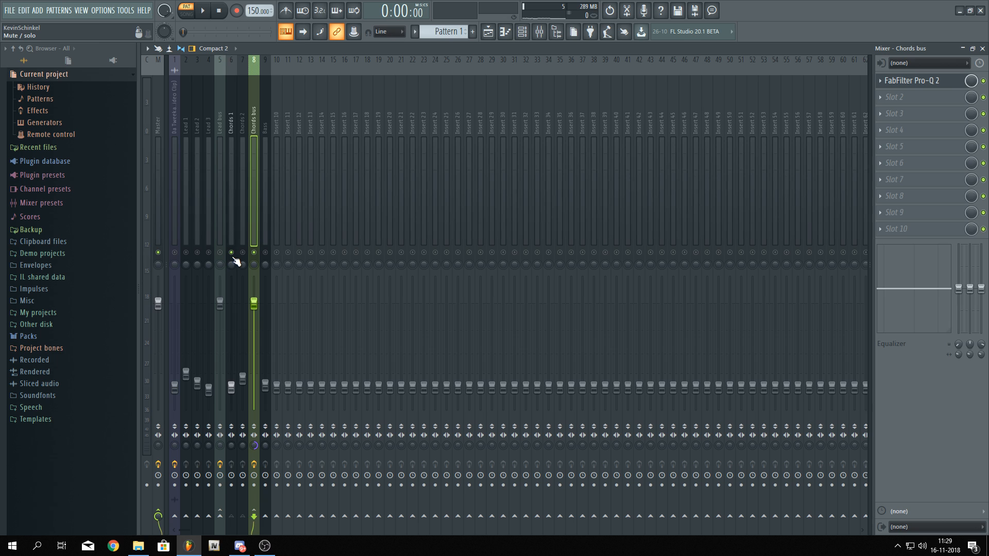
{"action": "key", "text": "space"}
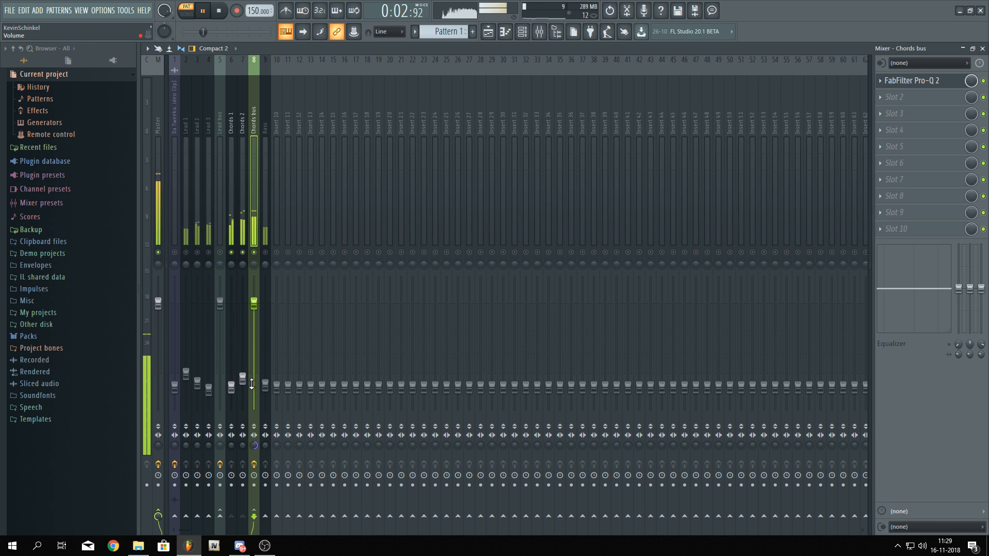
{"action": "key", "text": "space"}
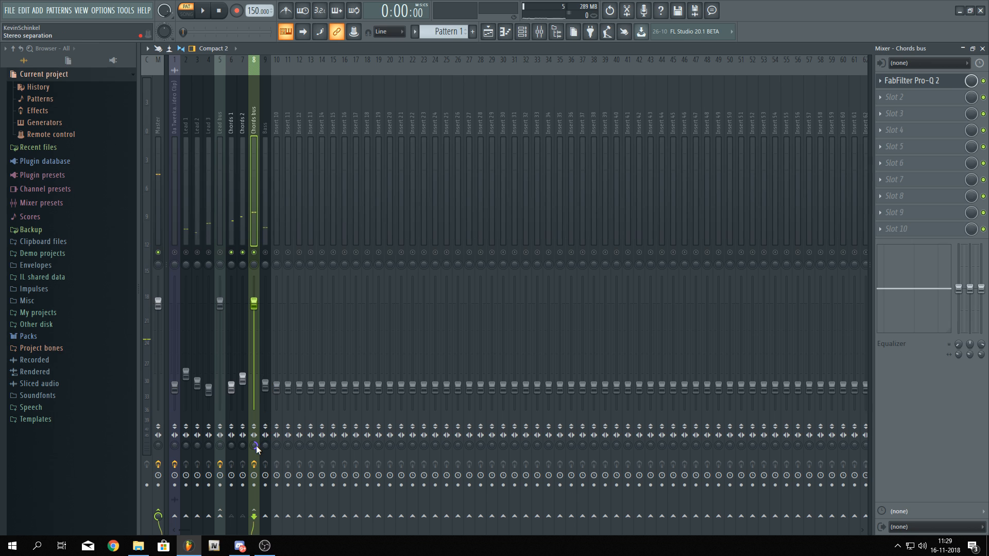
{"action": "key", "text": "space"}
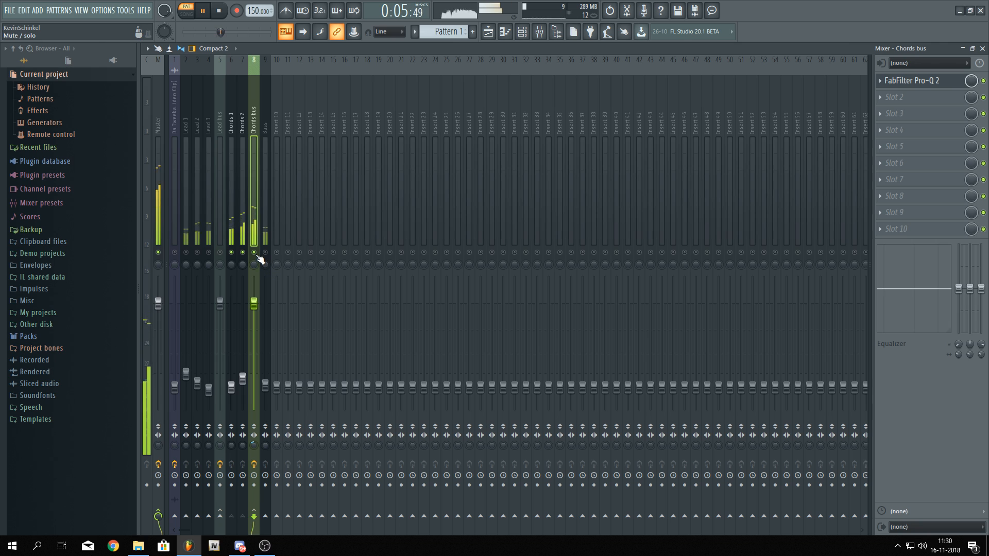
{"action": "key", "text": "space"}
Widen the Lead bus stereo separation to about 72% separated while the song plays
{"action": "left_click", "coordinate": [221, 231]}
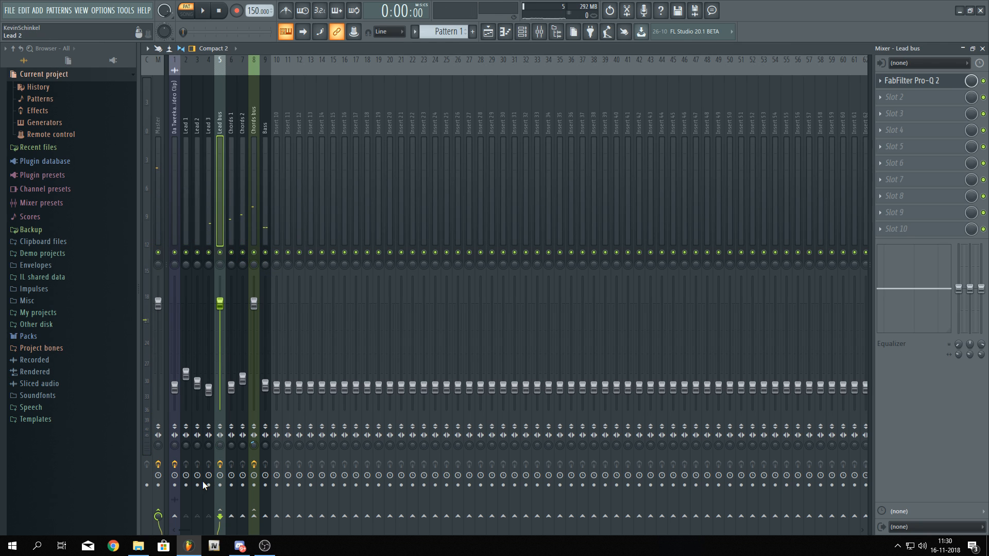
{"action": "left_click_drag", "start_coordinate": [220, 446], "coordinate": [220, 455]}
{"action": "key", "text": "space"}
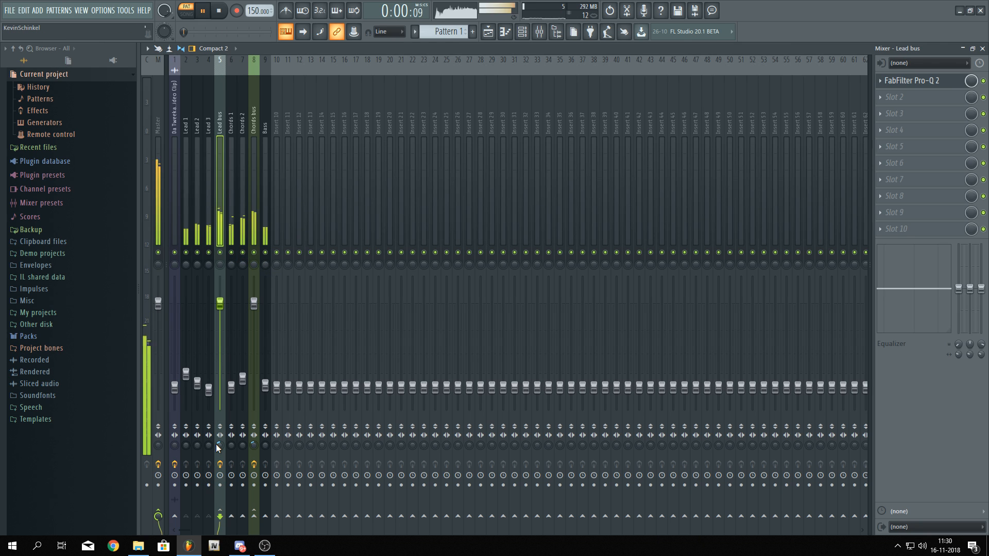
{"action": "scroll", "coordinate": [219, 445], "scroll_direction": "up", "scroll_amount": 6}
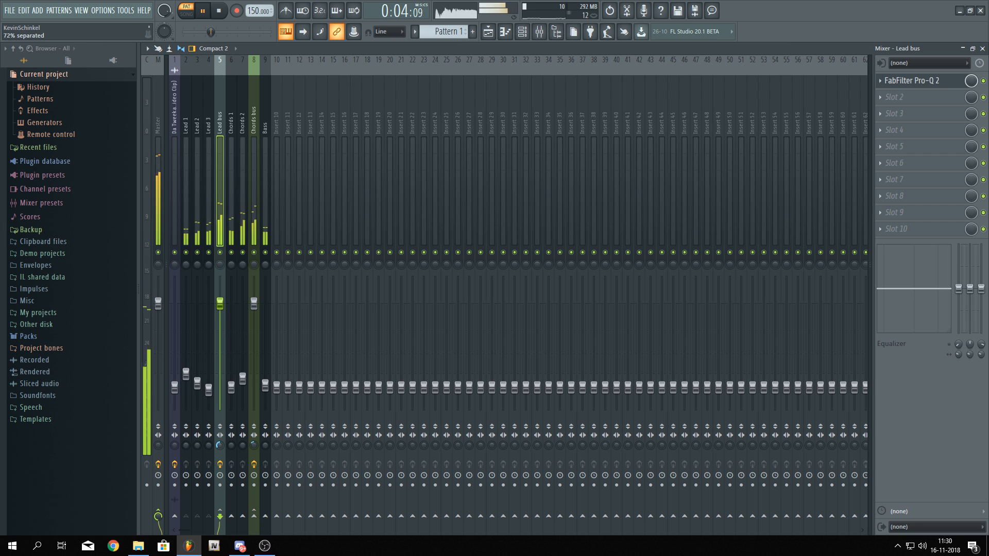
{"action": "scroll", "coordinate": [220, 446], "scroll_direction": "down", "scroll_amount": 4}
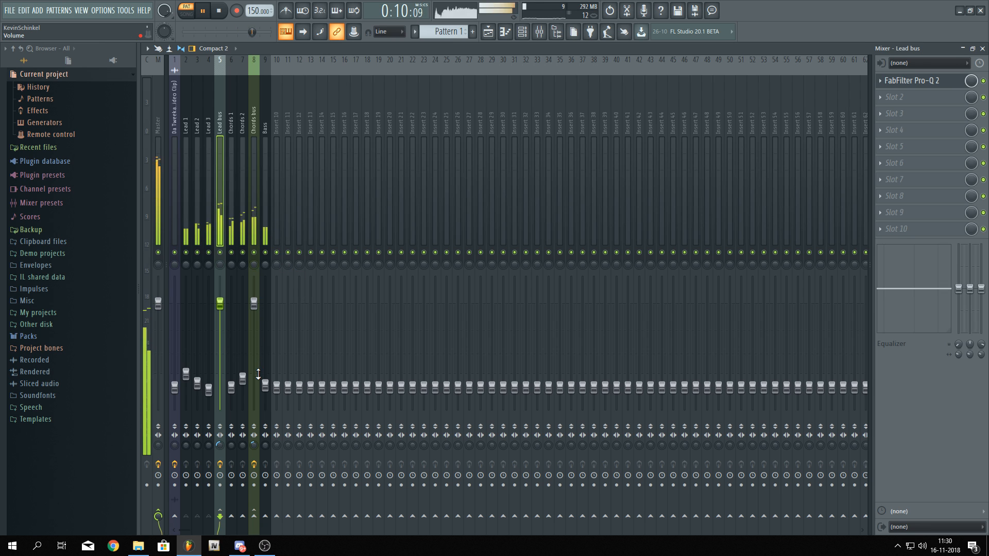
Lower the Bass track volume fader to about -26.2 dB
{"action": "left_click_drag", "start_coordinate": [265, 386], "coordinate": [265, 392]}
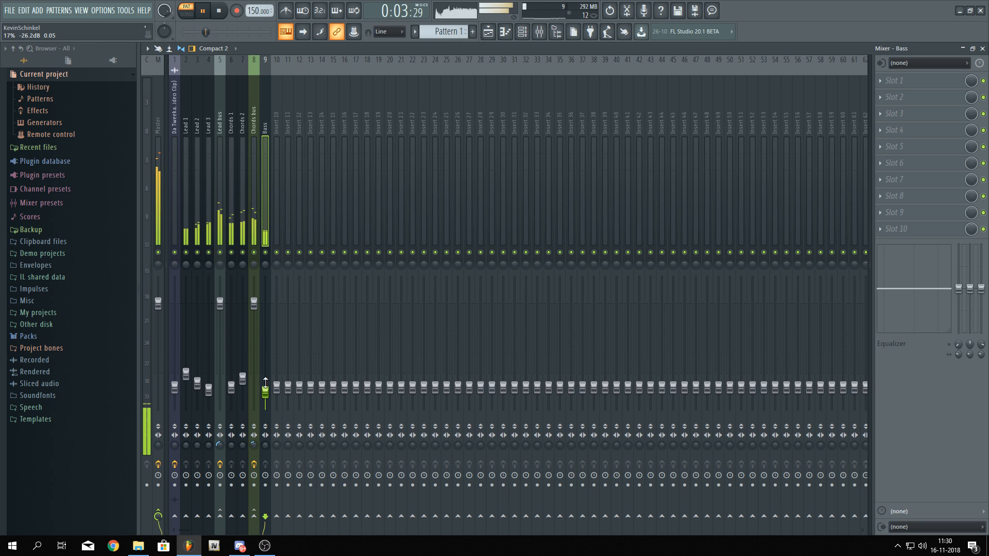
Stop playback and add Fruity Reeverb to the Lead bus's second effect slot
{"action": "key", "text": "space"}
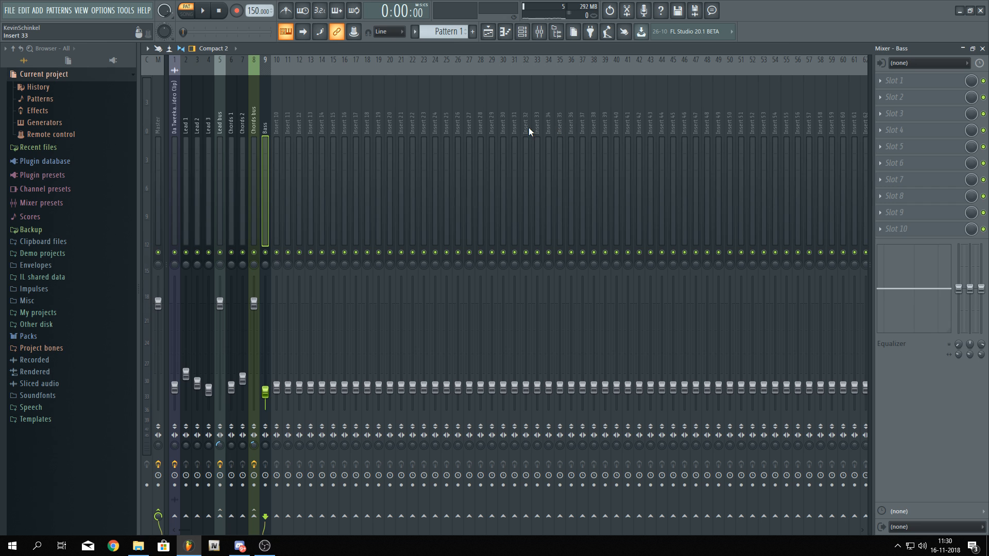
{"action": "left_click", "coordinate": [220, 122]}
{"action": "left_click", "coordinate": [898, 98]}
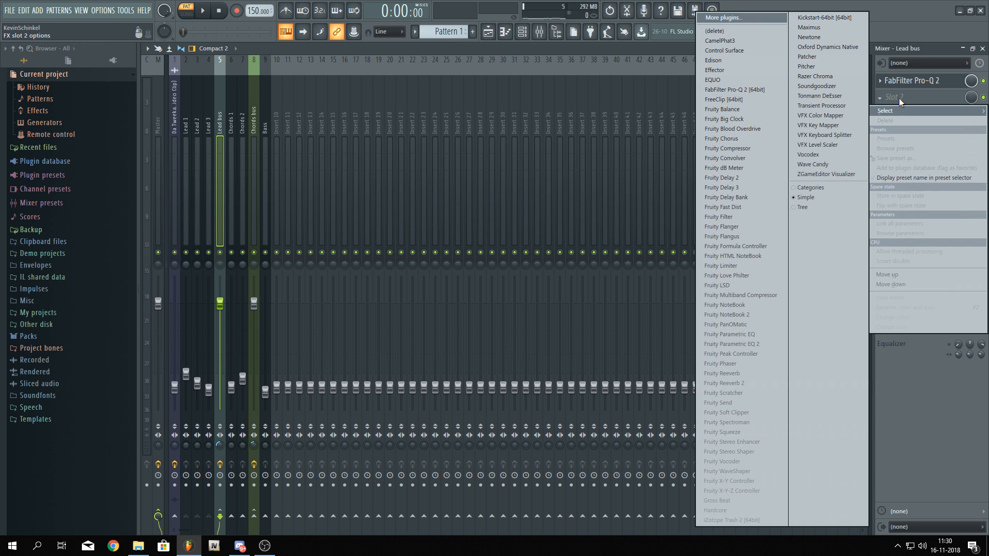
{"action": "left_click", "coordinate": [749, 373]}
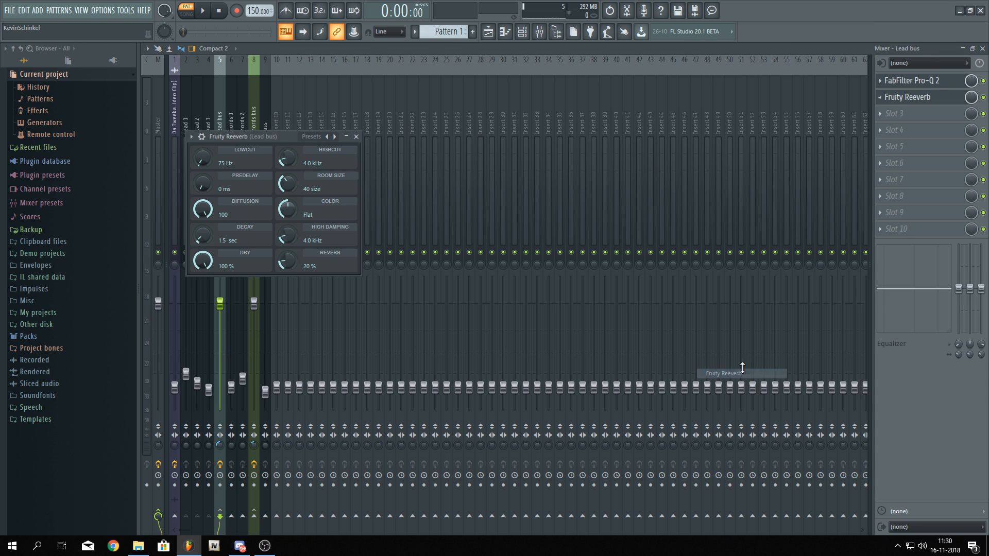
Move FabFilter Pro-Q 2 on the Lead bus below the reverb, into slot 5
{"action": "left_click_drag", "start_coordinate": [276, 137], "coordinate": [446, 142]}
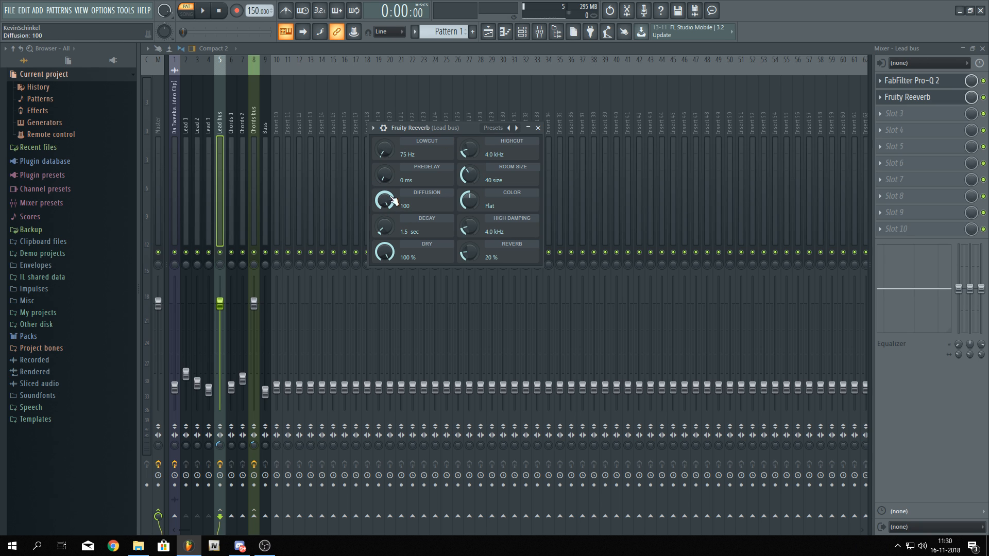
{"action": "left_click_drag", "start_coordinate": [384, 150], "coordinate": [383, 129]}
{"action": "left_click", "coordinate": [911, 80]}
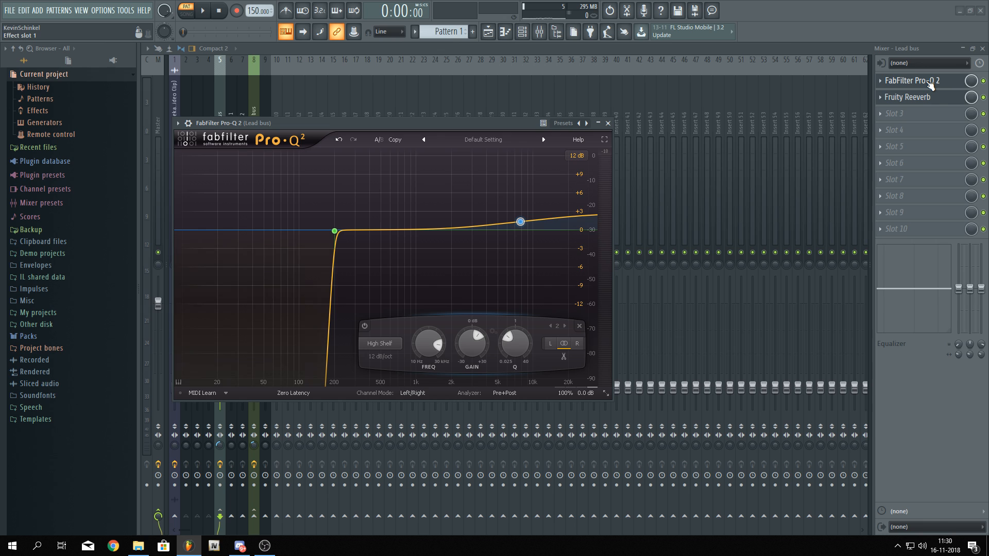
{"action": "left_click_drag", "start_coordinate": [929, 85], "coordinate": [930, 149]}
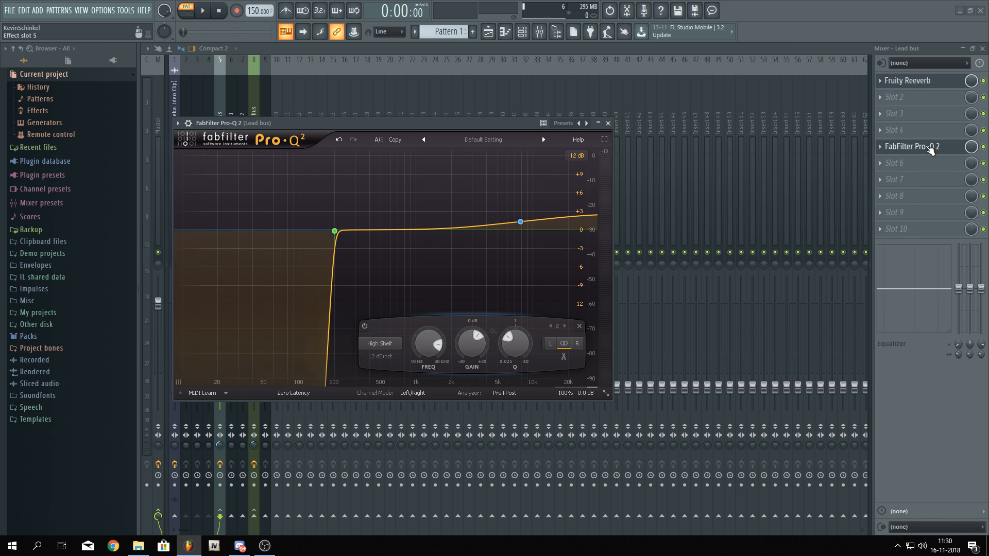
{"action": "left_click_drag", "start_coordinate": [416, 119], "coordinate": [432, 233]}
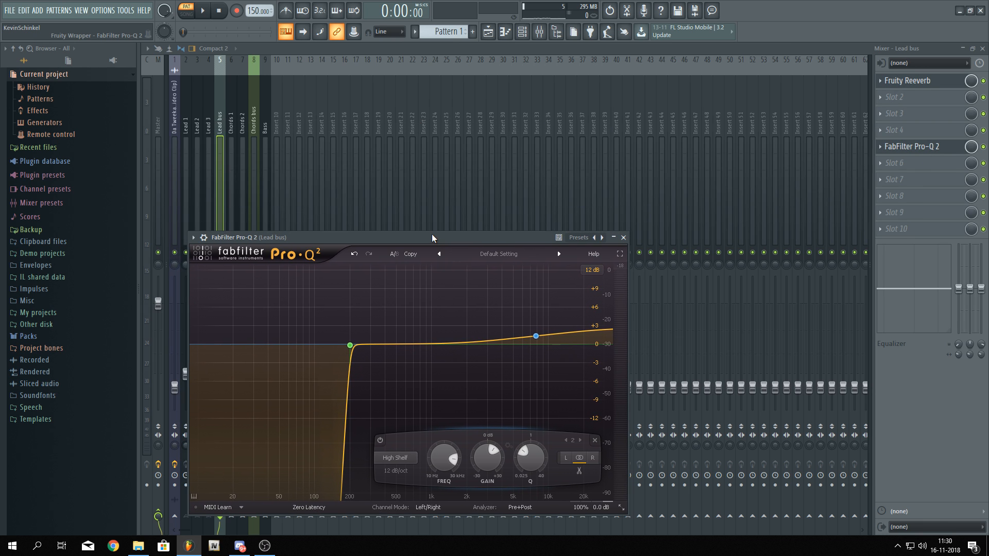
Set the Lead bus reverb: high cut 15.0 kHz, room size 100, Warmer color, decay 4.5 sec, high damping 8.1 kHz, reverb 23%
{"action": "left_click", "coordinate": [906, 81]}
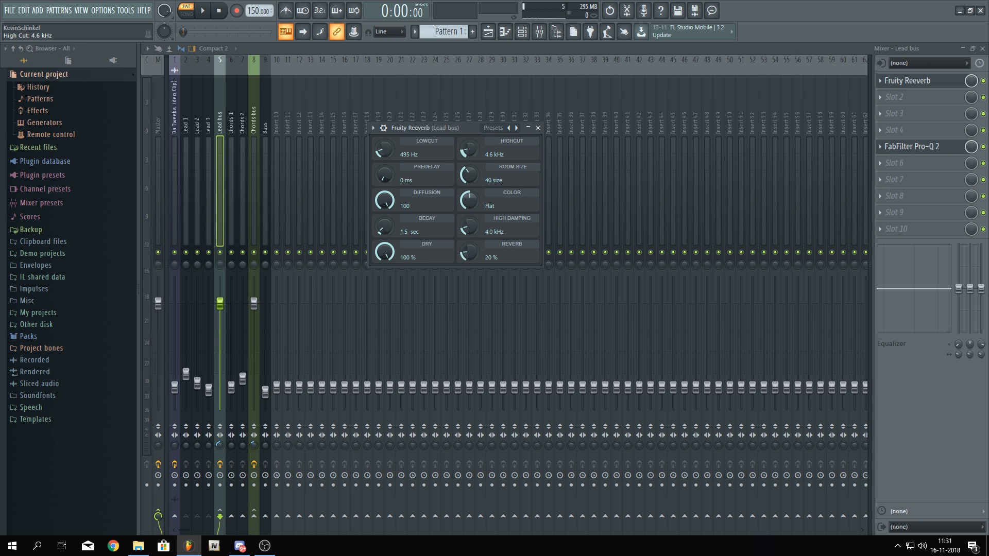
{"action": "left_click_drag", "start_coordinate": [469, 150], "coordinate": [469, 87]}
{"action": "left_click_drag", "start_coordinate": [468, 175], "coordinate": [469, 118]}
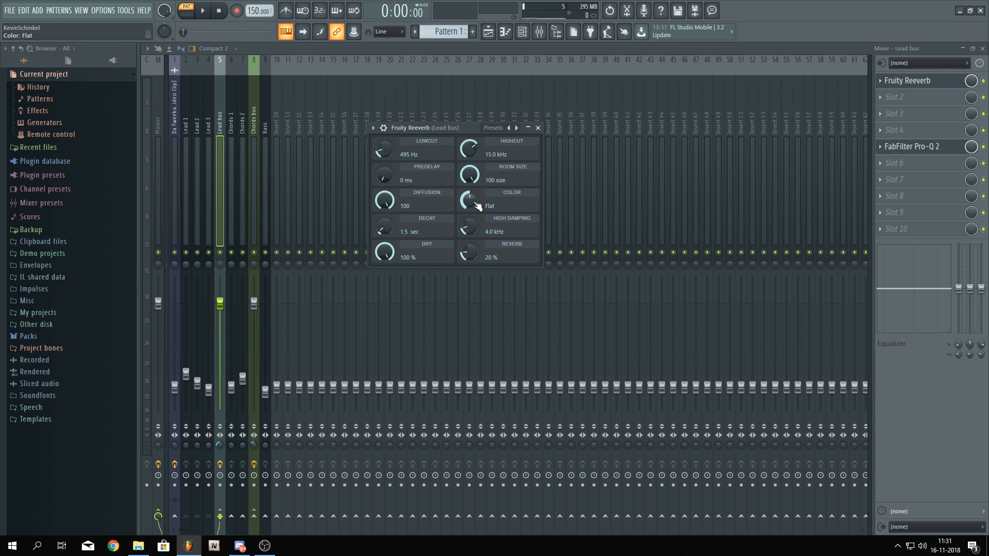
{"action": "left_click_drag", "start_coordinate": [473, 201], "coordinate": [473, 149]}
{"action": "left_click_drag", "start_coordinate": [470, 235], "coordinate": [470, 220]}
{"action": "left_click_drag", "start_coordinate": [384, 227], "coordinate": [385, 225]}
{"action": "left_click_drag", "start_coordinate": [469, 253], "coordinate": [470, 251]}
Play the song and lower the Lead bus reverb level to 17%
{"action": "key", "text": "space"}
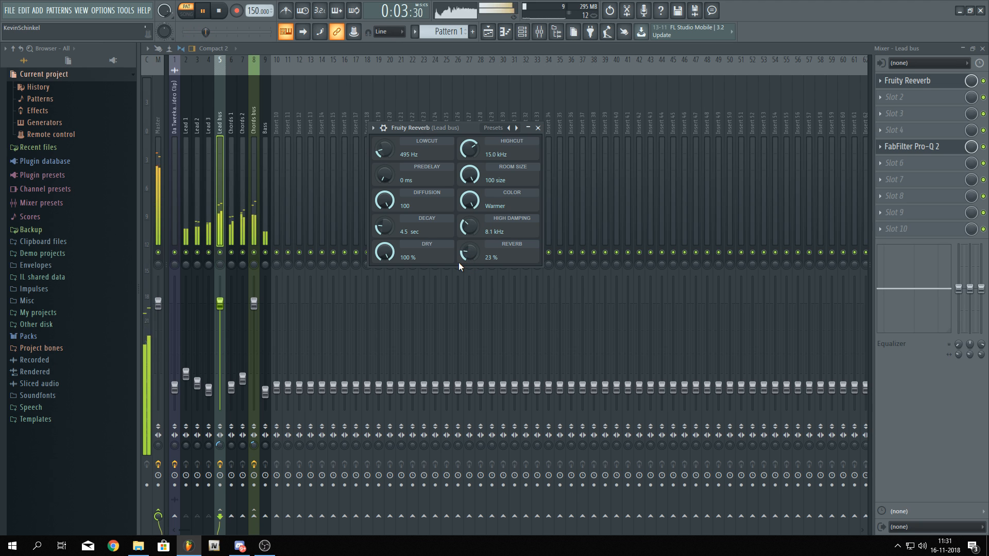
{"action": "left_click_drag", "start_coordinate": [466, 254], "coordinate": [466, 263]}
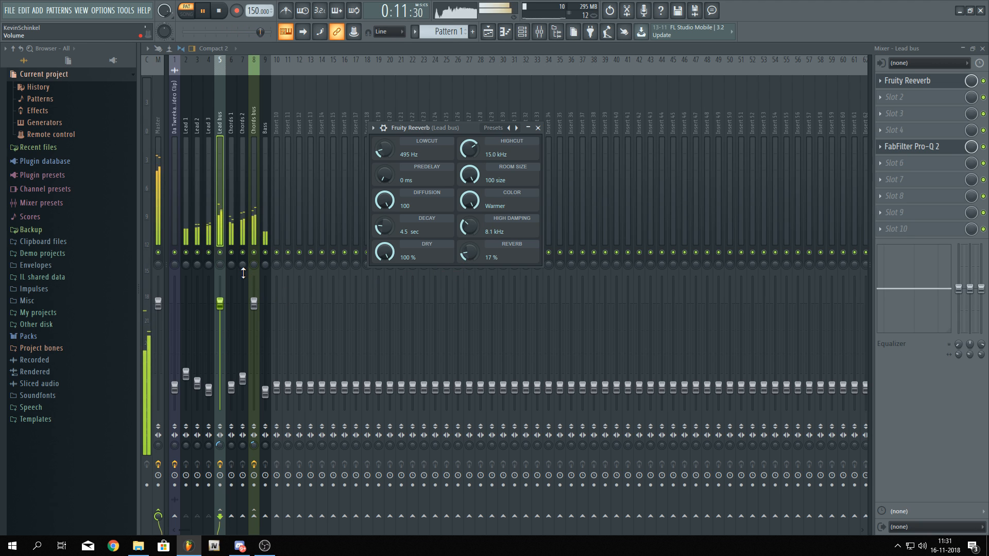
{"action": "key", "text": "space"}
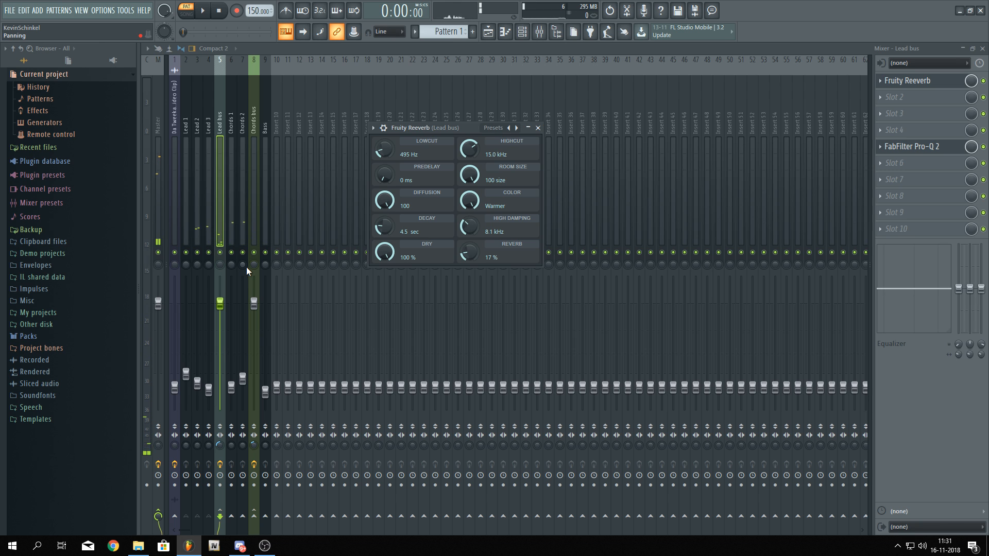
Insert Oxford Dynamics Native into the Lead bus's second effect slot
{"action": "left_click", "coordinate": [892, 95]}
{"action": "left_click", "coordinate": [834, 47]}
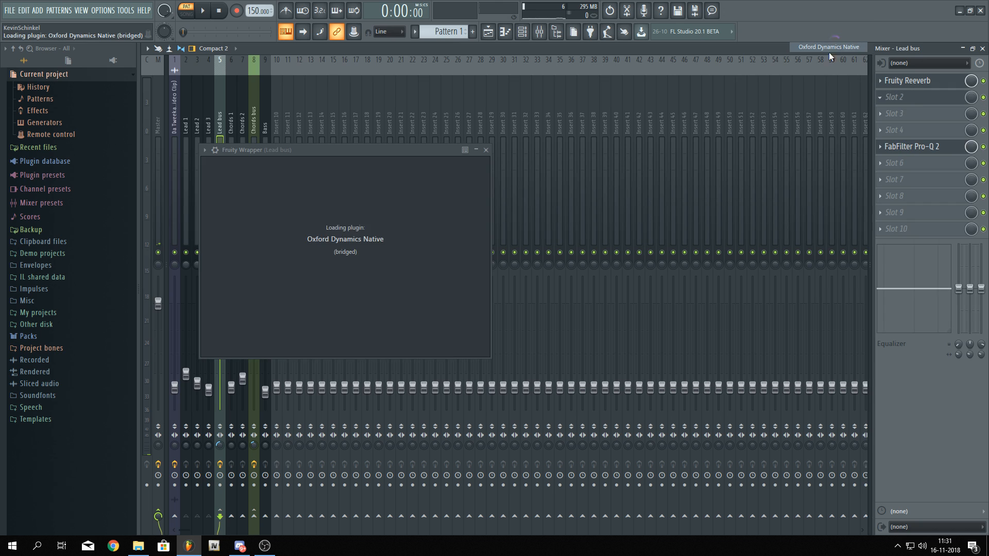
{"action": "left_click_drag", "start_coordinate": [283, 147], "coordinate": [454, 65]}
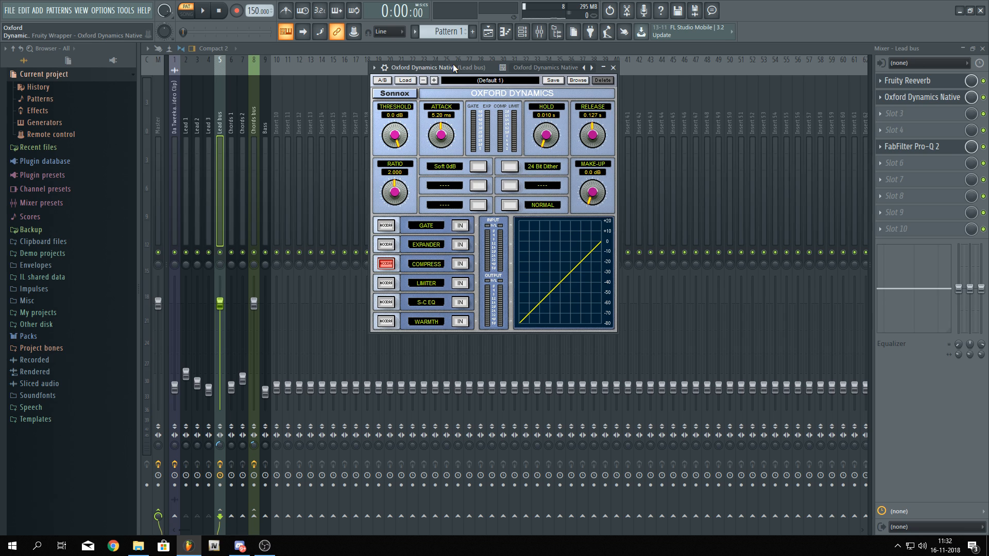
{"action": "left_click_drag", "start_coordinate": [453, 68], "coordinate": [449, 69]}
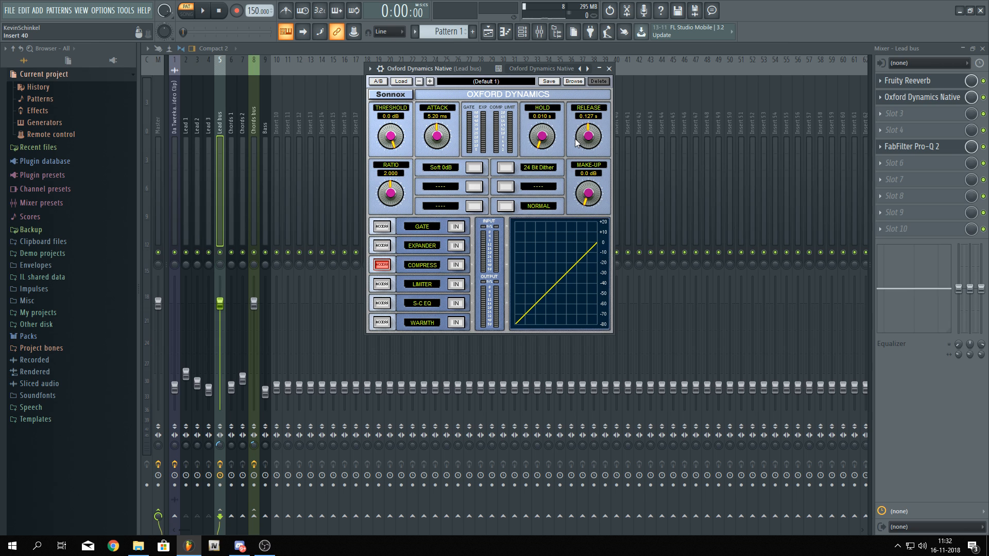
Switch on the Oxford Dynamics compressor section while trying threshold settings during playback
{"action": "mouse_move", "coordinate": [397, 149]}
{"action": "left_mouse_down"}
{"action": "mouse_move", "coordinate": [397, 179]}
{"action": "mouse_move", "coordinate": [393, 149]}
{"action": "left_mouse_up"}
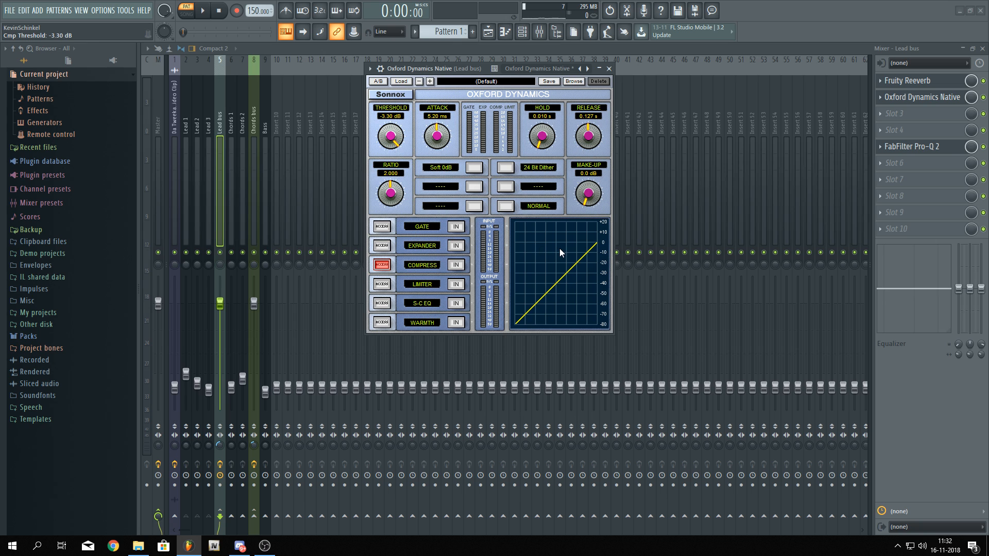
{"action": "left_click_drag", "start_coordinate": [466, 68], "coordinate": [558, 79]}
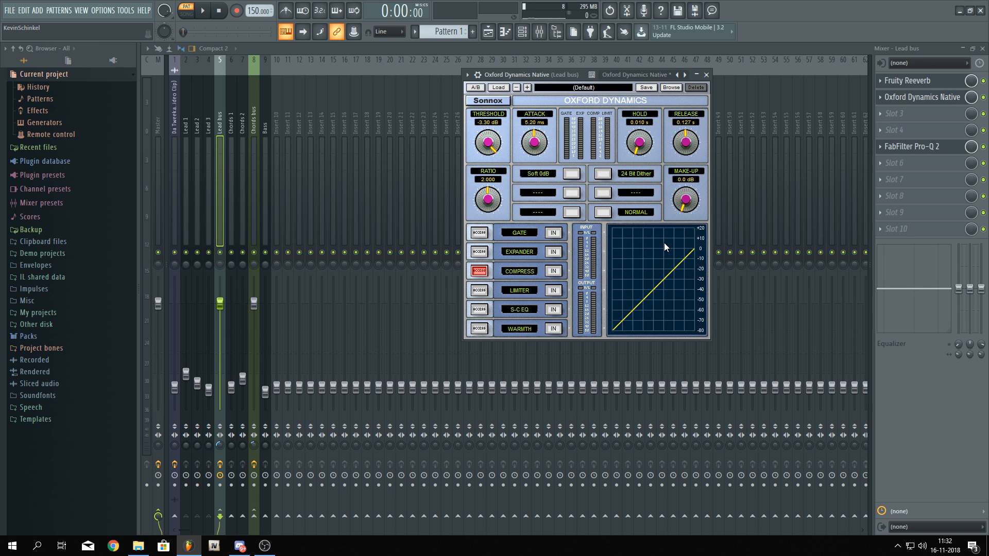
{"action": "left_click_drag", "start_coordinate": [485, 143], "coordinate": [487, 183]}
{"action": "left_click_drag", "start_coordinate": [558, 75], "coordinate": [556, 68]}
{"action": "key", "text": "space"}
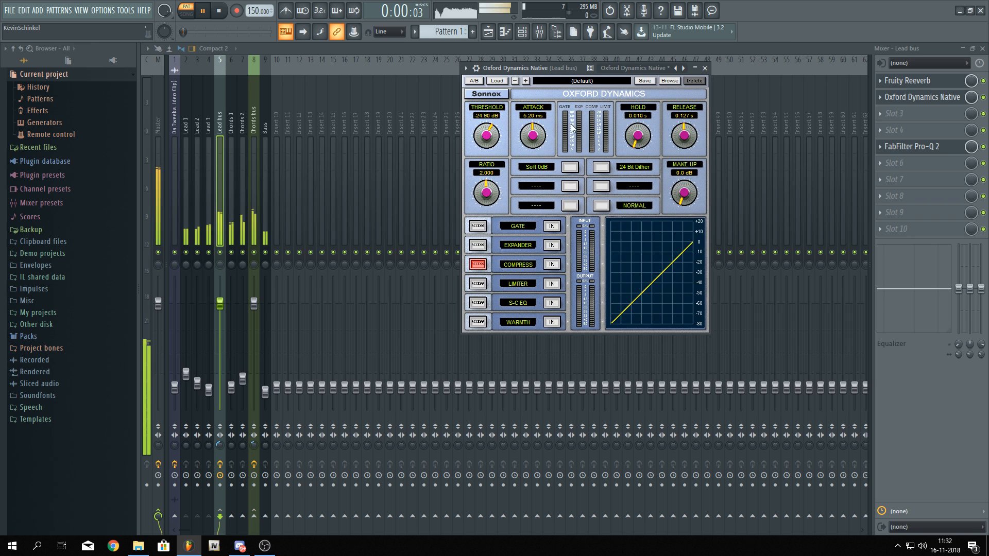
{"action": "left_click_drag", "start_coordinate": [484, 137], "coordinate": [483, 103]}
{"action": "left_click", "coordinate": [552, 265]}
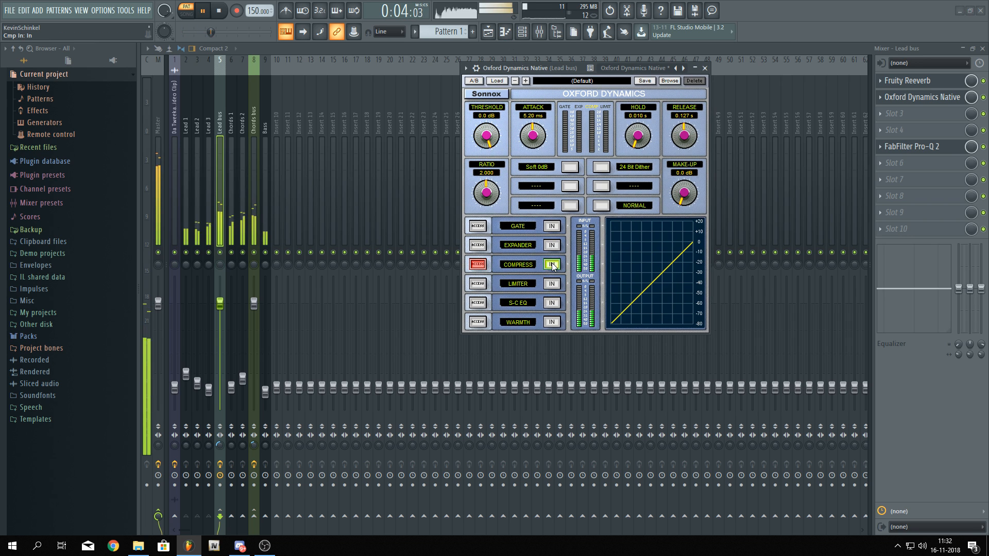
{"action": "key", "text": "space"}
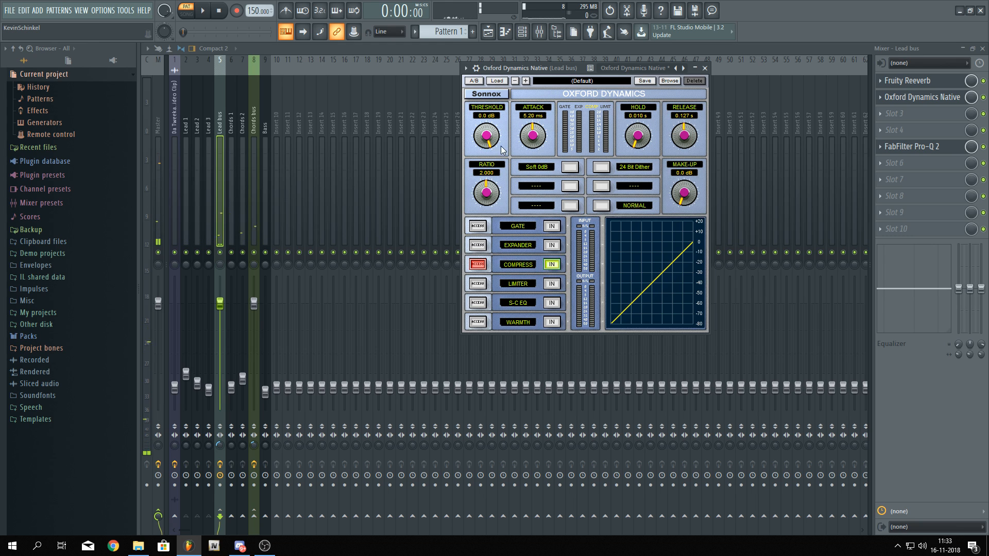
Set the compressor threshold to -48.30 dB and attack to 1.02 ms while listening
{"action": "left_click_drag", "start_coordinate": [502, 149], "coordinate": [487, 188]}
{"action": "key", "text": "space"}
{"action": "left_click_drag", "start_coordinate": [532, 138], "coordinate": [532, 170]}
{"action": "key", "text": "space"}
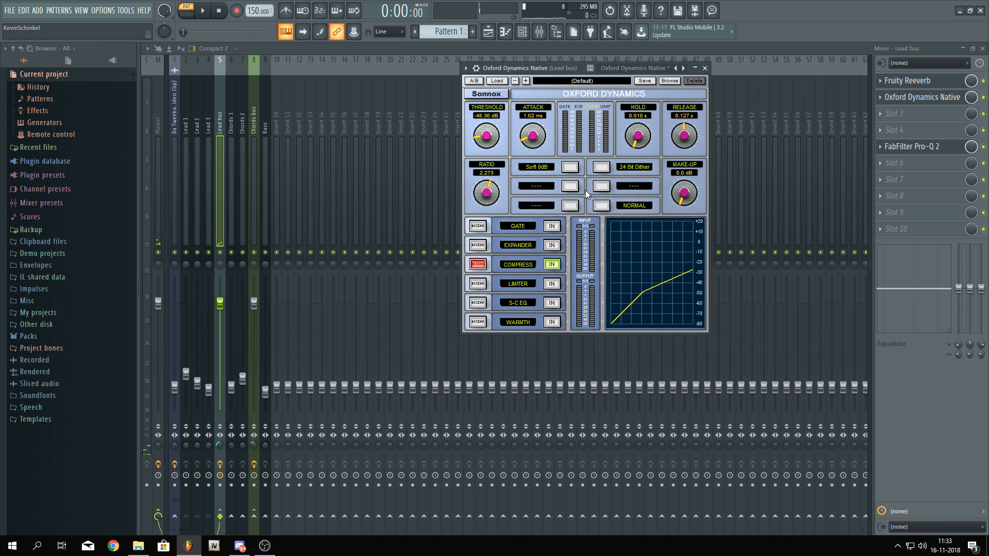
Raise the compressor make-up gain to +13.32 dB and audition the Lead bus before closing the plugin
{"action": "left_click_drag", "start_coordinate": [684, 193], "coordinate": [685, 139]}
{"action": "key", "text": "space"}
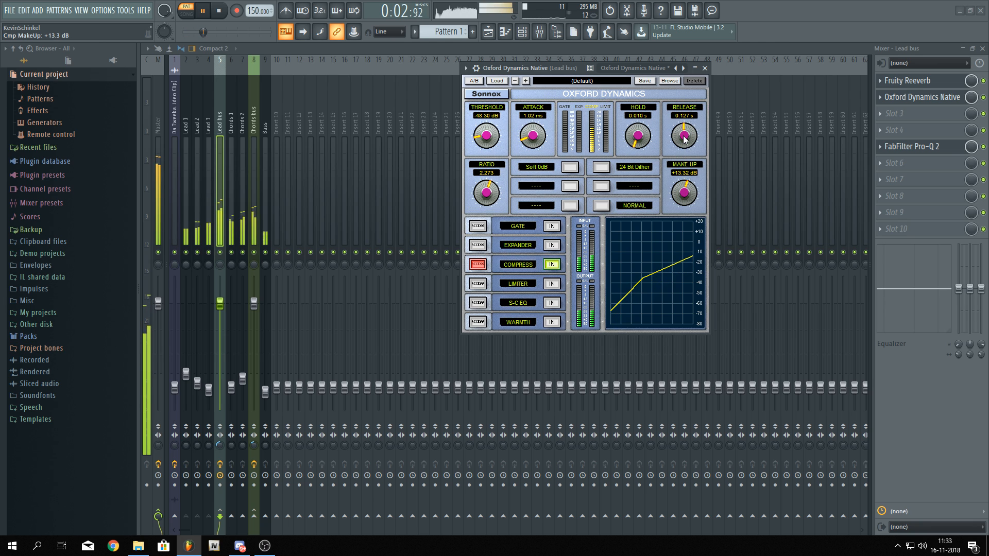
{"action": "key", "text": "space"}
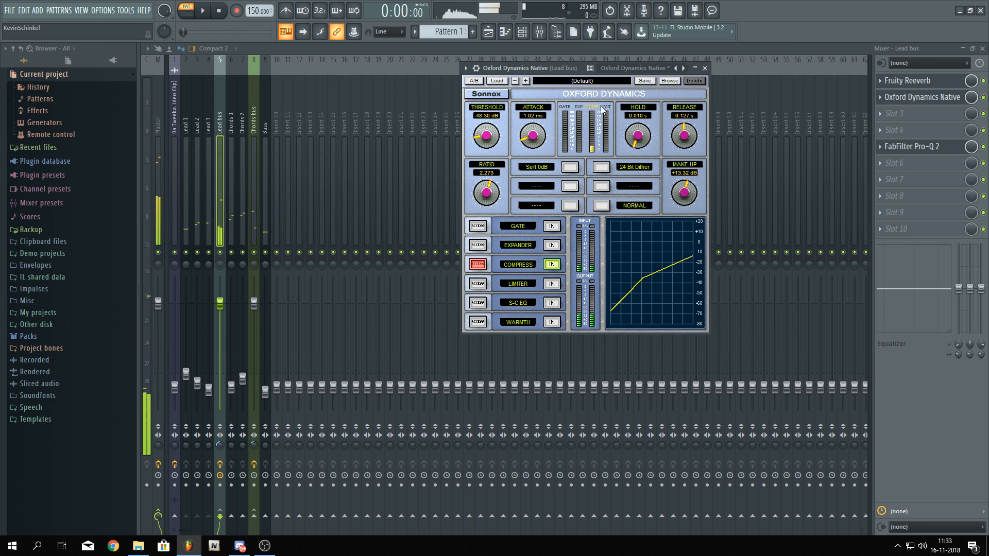
{"action": "key", "text": "space"}
{"action": "key", "text": "space"}
{"action": "key", "text": "Escape"}
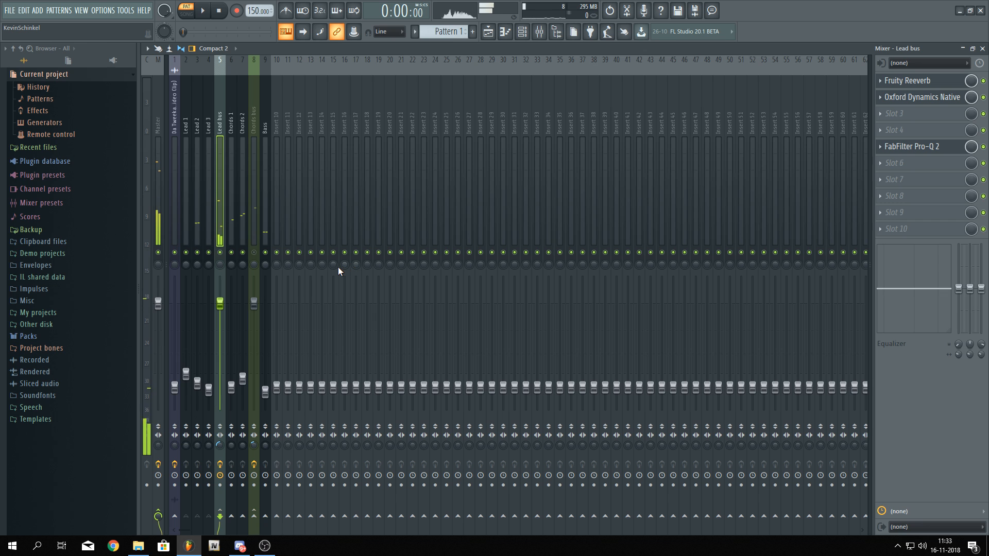
Reopen Oxford Dynamics and set the compressor release to 0.086 s and attack to 5.20 ms while auditioning
{"action": "key", "text": "alt+Tab"}
{"action": "key", "text": "alt+Tab"}
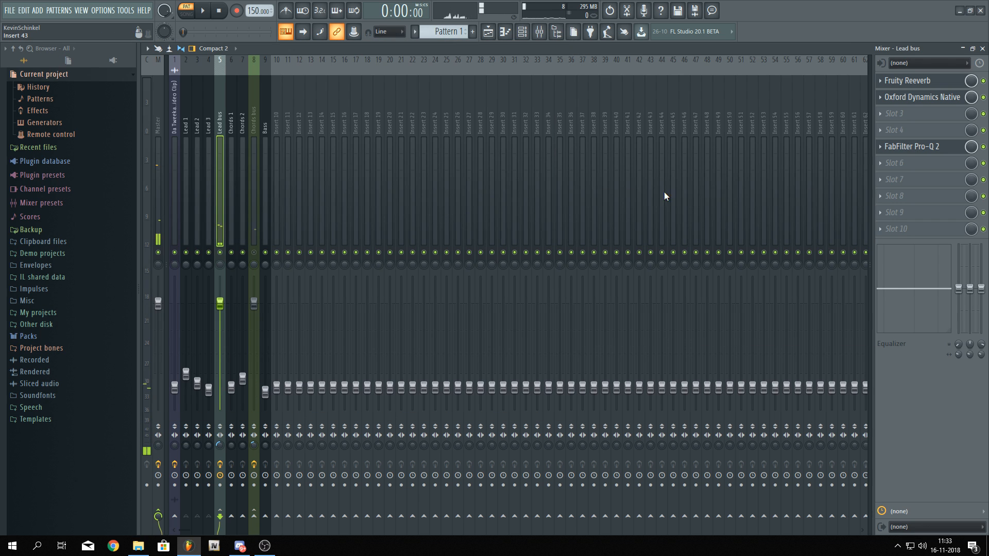
{"action": "left_click", "coordinate": [921, 96]}
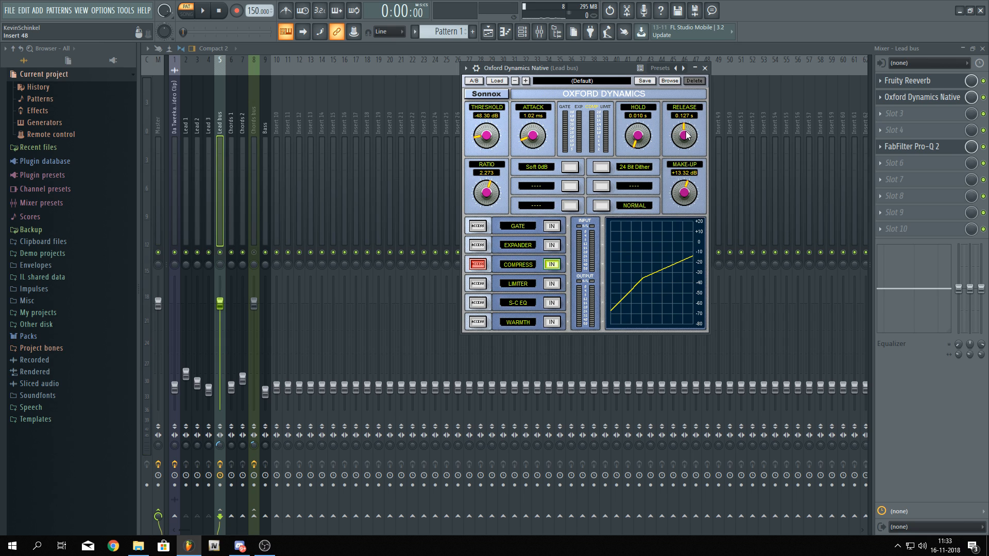
{"action": "left_click_drag", "start_coordinate": [686, 135], "coordinate": [688, 149]}
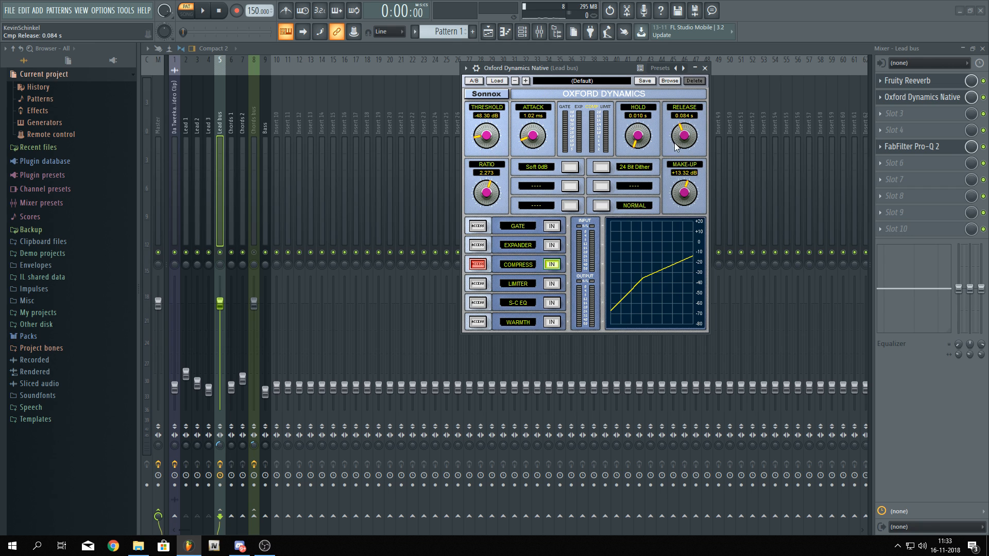
{"action": "left_click_drag", "start_coordinate": [588, 65], "coordinate": [587, 62]}
{"action": "key", "text": "space"}
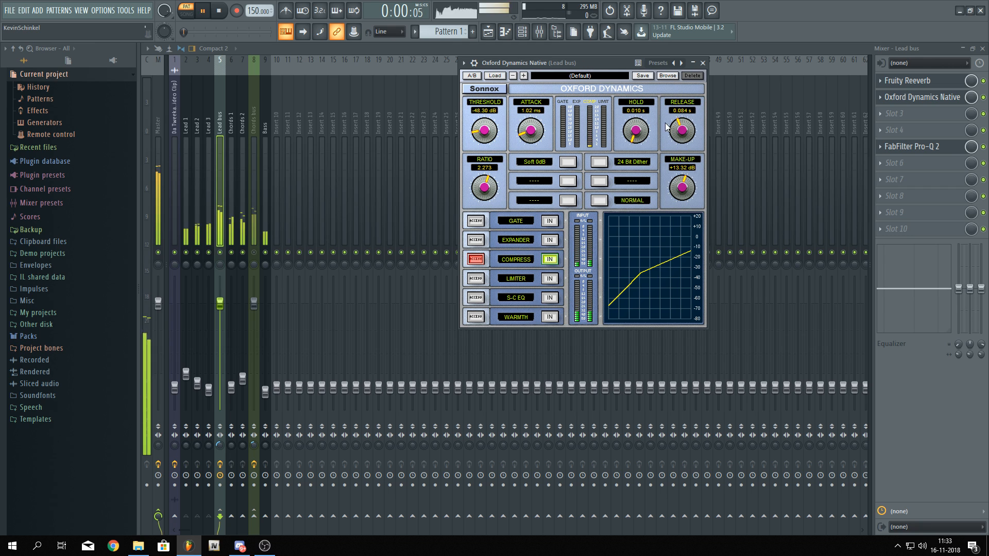
{"action": "left_click_drag", "start_coordinate": [681, 133], "coordinate": [628, 75]}
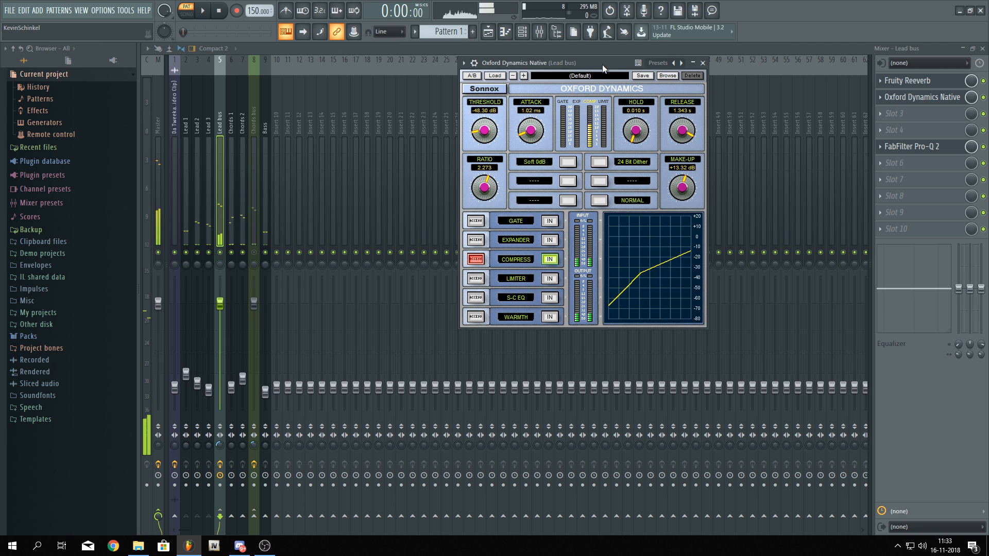
{"action": "left_click_drag", "start_coordinate": [635, 114], "coordinate": [676, 149]}
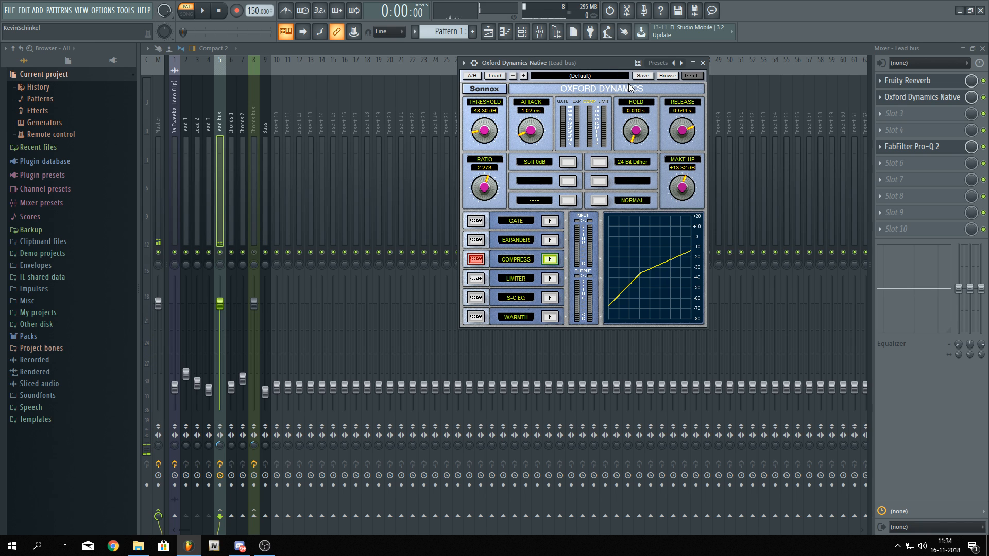
{"action": "left_click_drag", "start_coordinate": [687, 132], "coordinate": [684, 227]}
{"action": "key", "text": "space"}
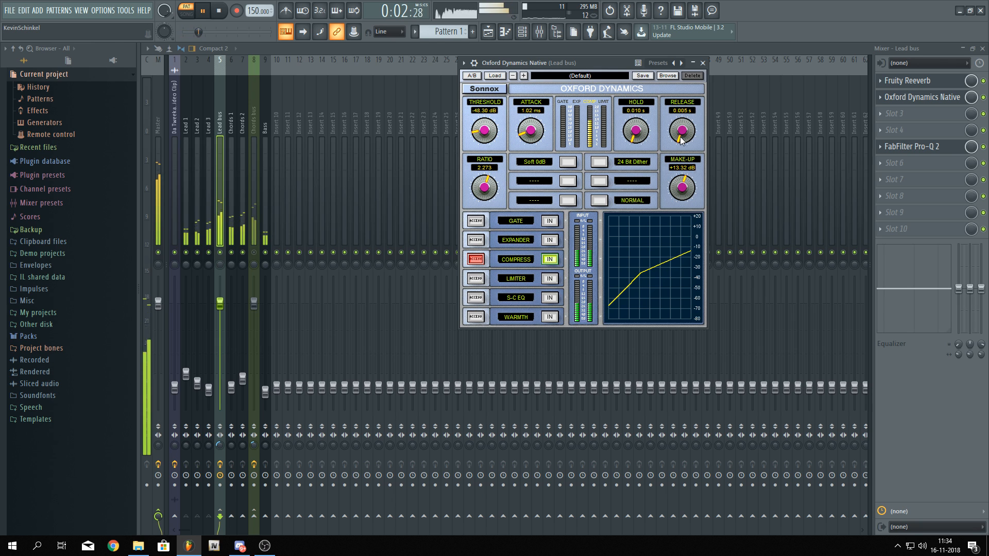
{"action": "left_click_drag", "start_coordinate": [680, 138], "coordinate": [683, 92]}
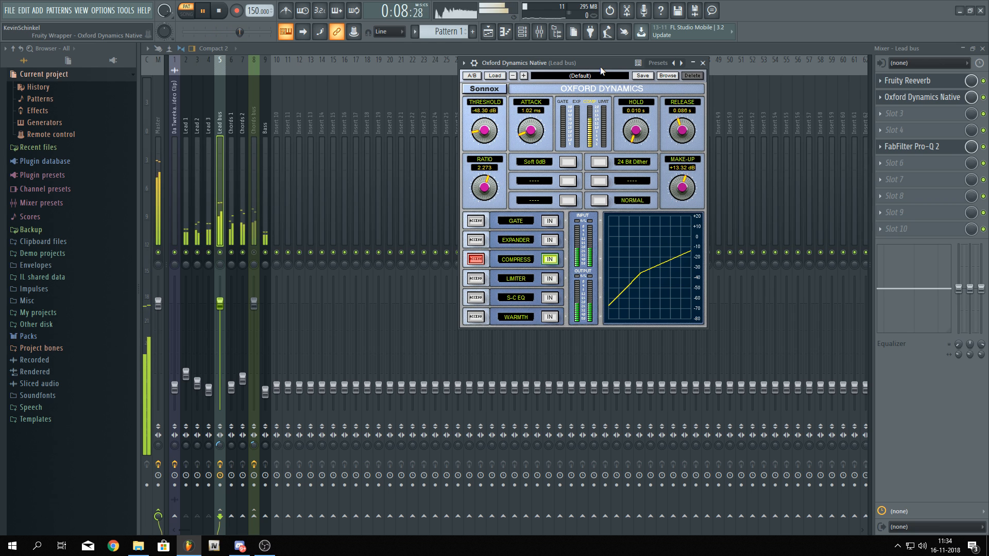
{"action": "key", "text": "space"}
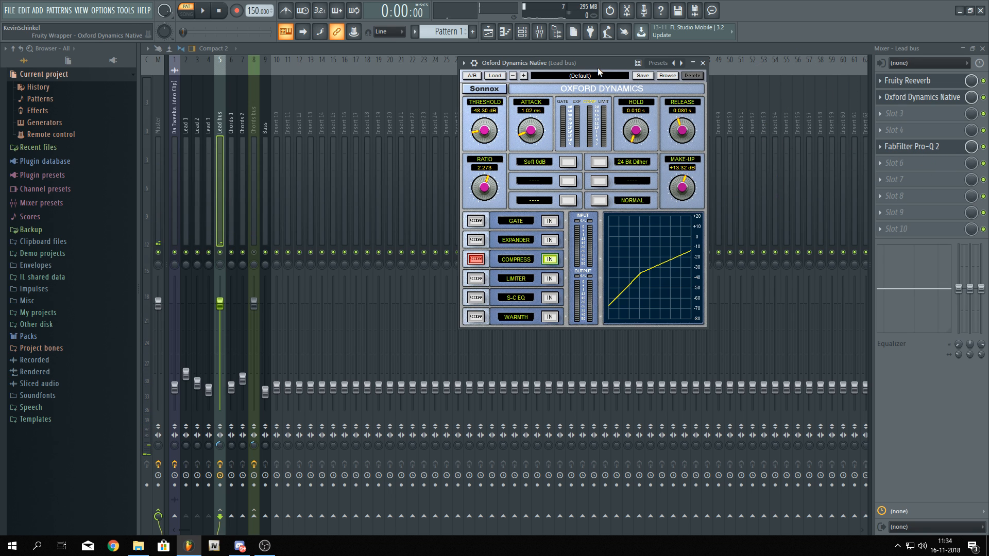
{"action": "left_click_drag", "start_coordinate": [594, 67], "coordinate": [557, 77]}
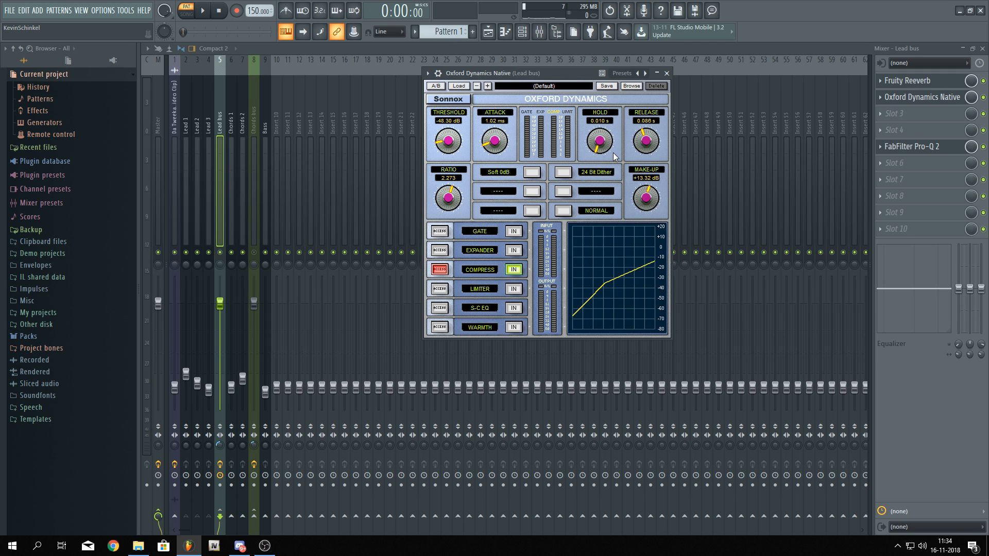
{"action": "left_click_drag", "start_coordinate": [511, 147], "coordinate": [504, 110]}
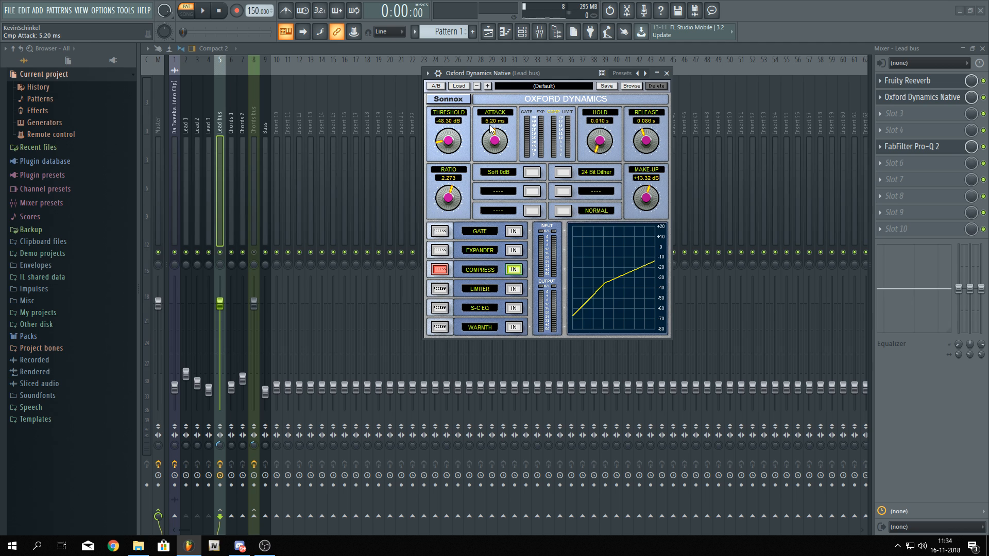
Set the Oxford Dynamics compressor attack to 1.15 ms
{"action": "mouse_move", "coordinate": [497, 141]}
{"action": "left_mouse_down"}
{"action": "mouse_move", "coordinate": [504, 196]}
{"action": "mouse_move", "coordinate": [497, 135]}
{"action": "left_mouse_up"}
{"action": "left_click_drag", "start_coordinate": [498, 135], "coordinate": [501, 132]}
{"action": "left_click_drag", "start_coordinate": [501, 130], "coordinate": [500, 132]}
Open Lead 3's Sylenth1 and set Mod Env 2's destination amount to -3.410 while auditioning notes
{"action": "left_click", "coordinate": [521, 31]}
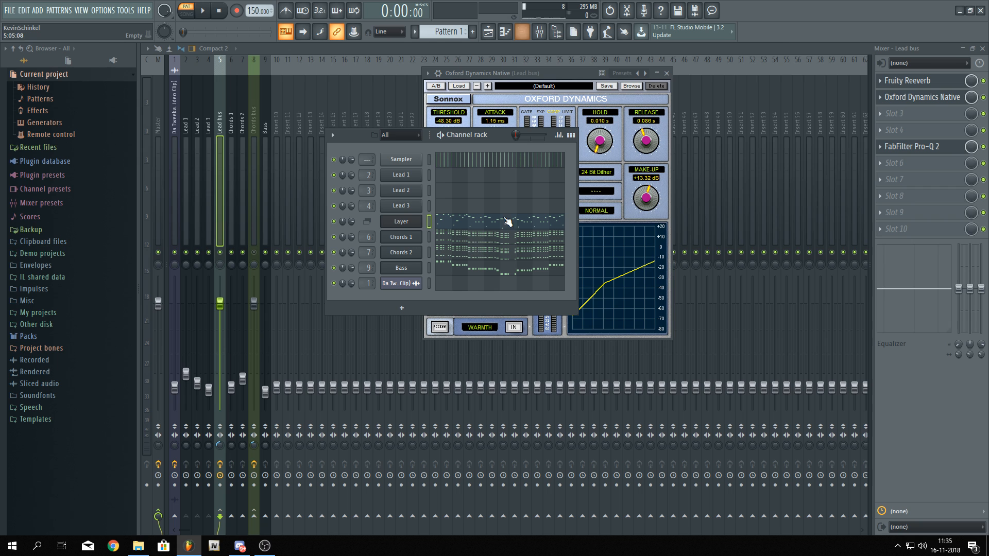
{"action": "left_click", "coordinate": [401, 205]}
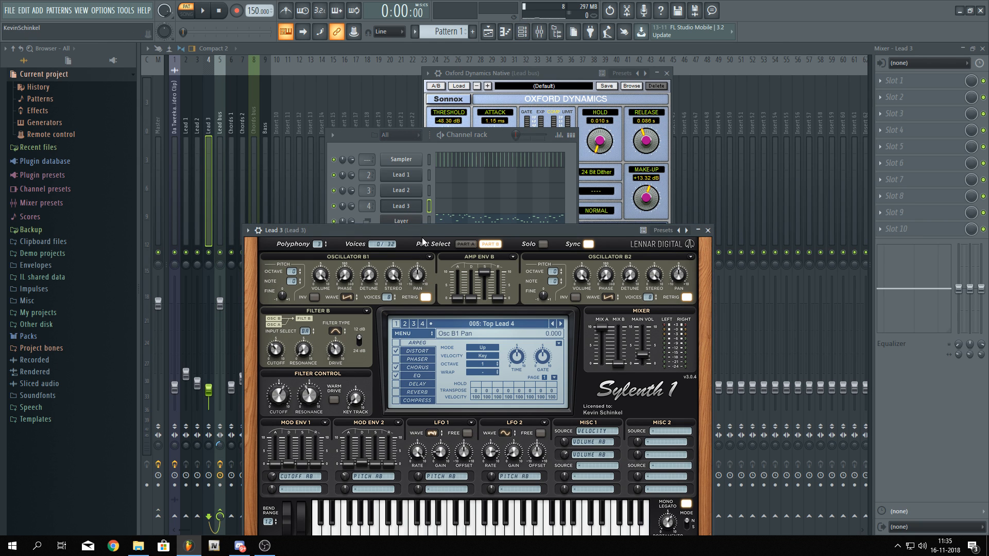
{"action": "left_click_drag", "start_coordinate": [428, 229], "coordinate": [442, 115]}
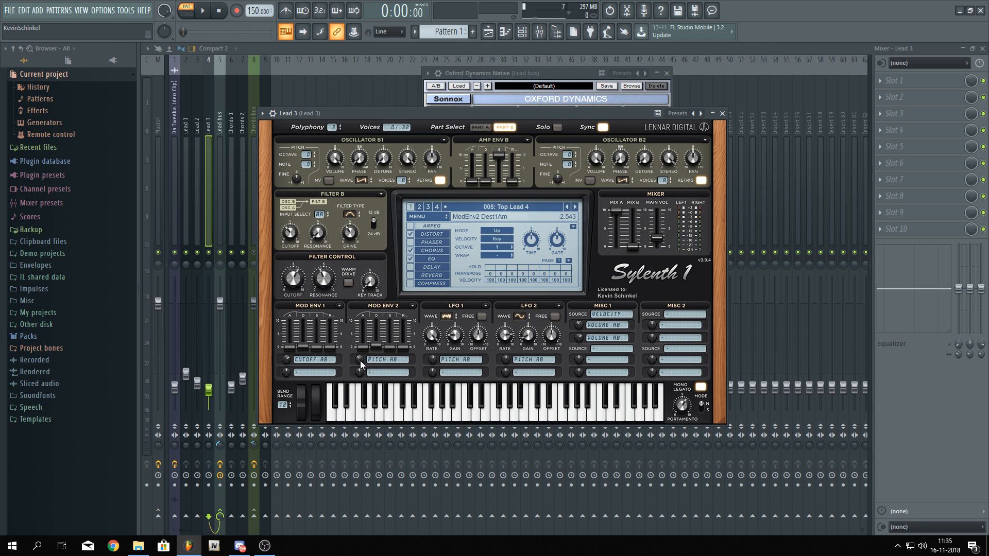
{"action": "left_click_drag", "start_coordinate": [367, 345], "coordinate": [372, 379]}
{"action": "key", "text": "q"}
{"action": "key", "text": "q"}
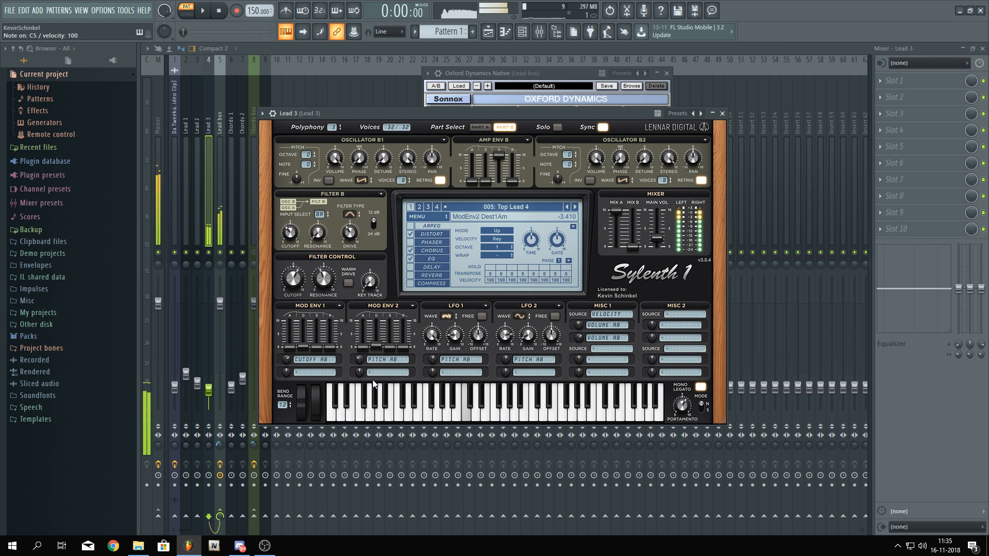
Close the plugin windows and move Oxford Dynamics down to the Lead bus's third effect slot
{"action": "left_click", "coordinate": [519, 72]}
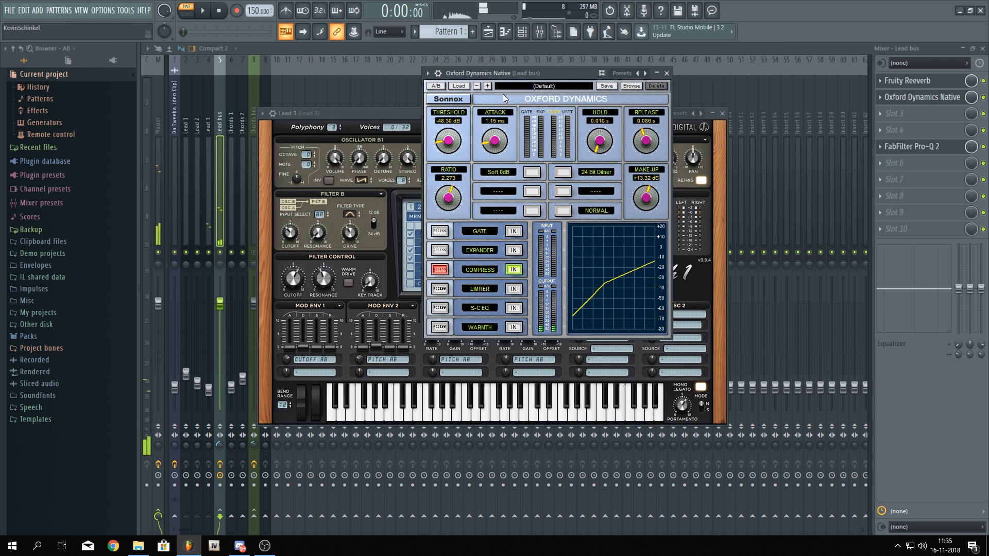
{"action": "left_click", "coordinate": [462, 48]}
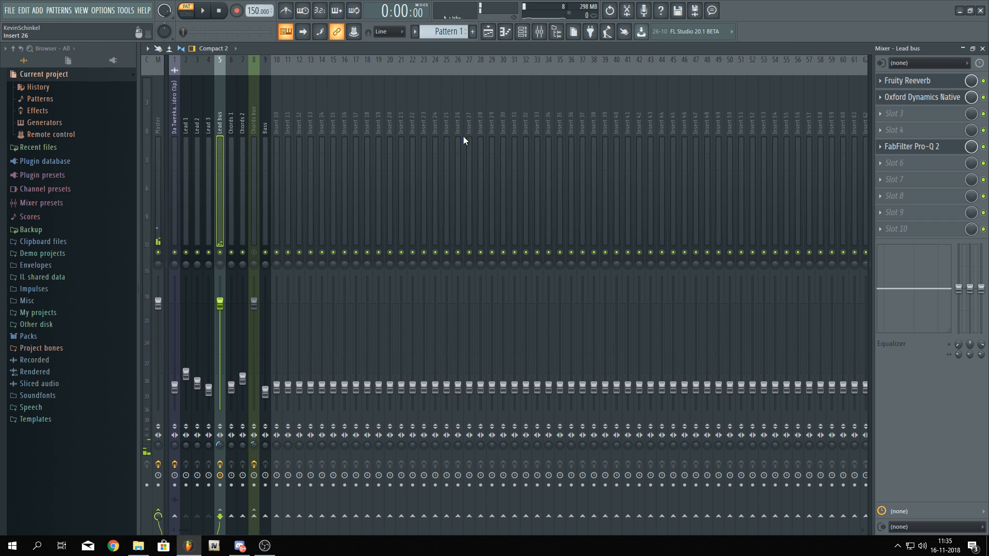
{"action": "scroll", "coordinate": [914, 98], "scroll_direction": "down", "scroll_amount": 1}
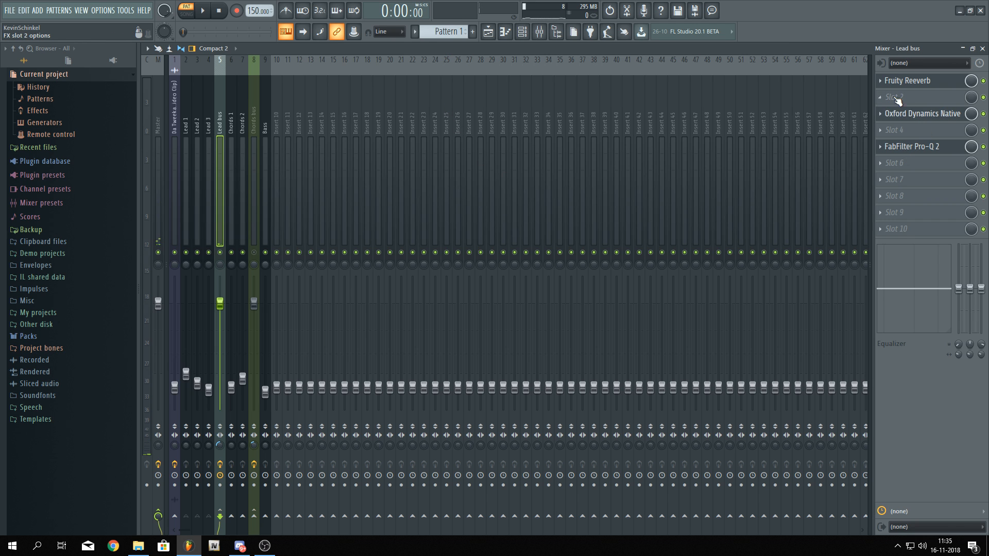
Insert Fruity delay 2 into the Lead bus's second effect slot, replacing Fruity Delay 3
{"action": "left_click", "coordinate": [897, 98]}
{"action": "left_click", "coordinate": [725, 186]}
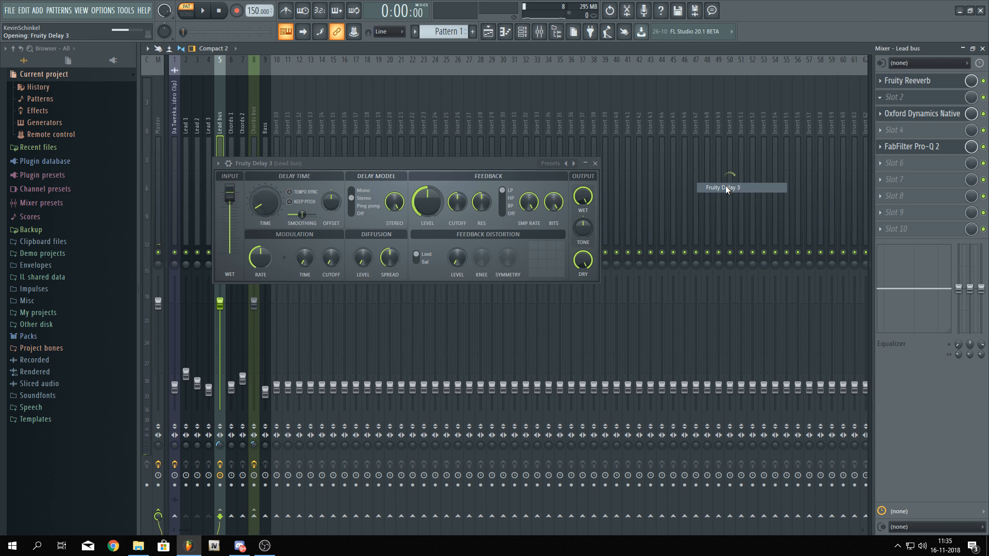
{"action": "left_click", "coordinate": [880, 115]}
{"action": "left_click", "coordinate": [880, 98]}
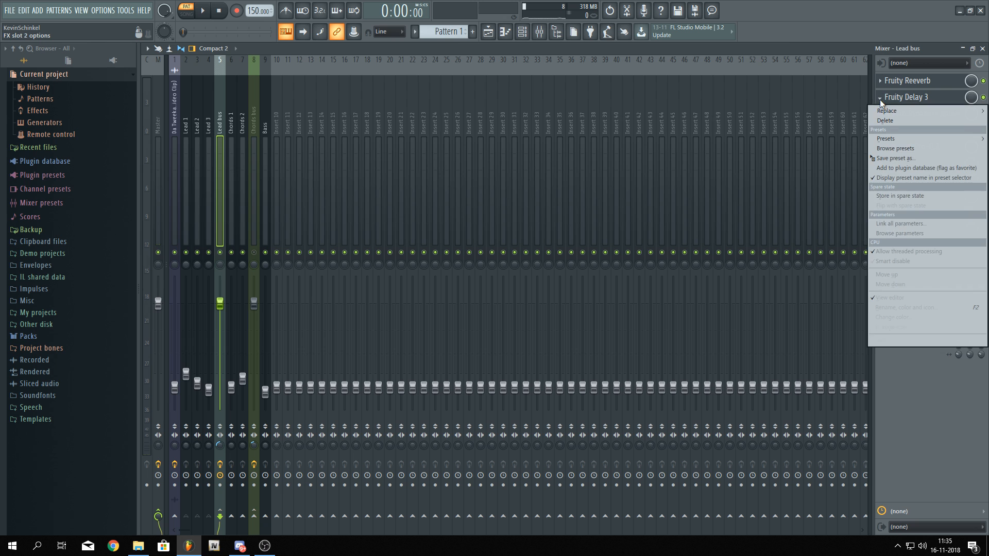
{"action": "mouse_move", "coordinate": [882, 110]}
{"action": "left_click", "coordinate": [721, 177]}
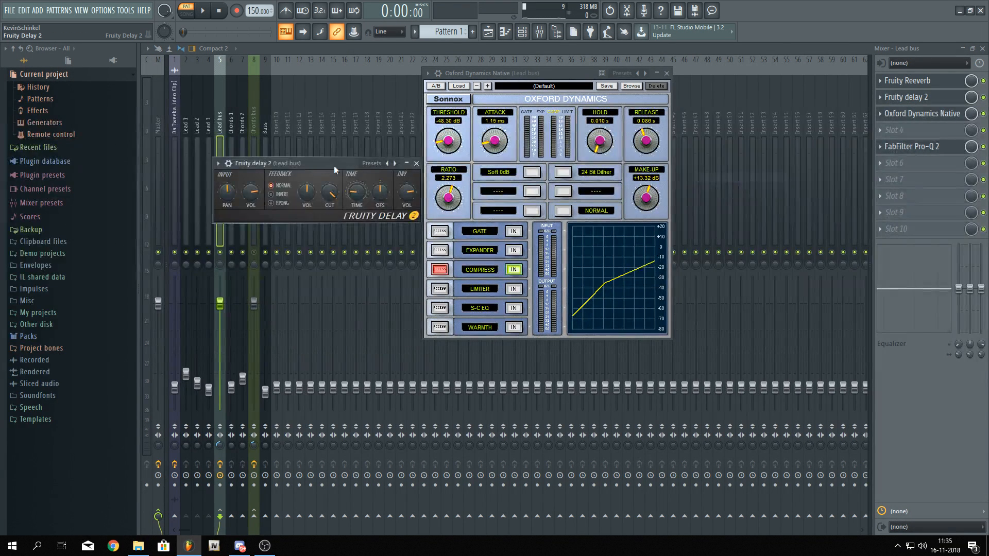
Lower the delay's input pan and set its feedback mode to ping-pong
{"action": "left_click_drag", "start_coordinate": [333, 166], "coordinate": [528, 111]}
{"action": "left_click", "coordinate": [657, 73]}
{"action": "left_click_drag", "start_coordinate": [437, 139], "coordinate": [437, 155]}
{"action": "left_click", "coordinate": [483, 147]}
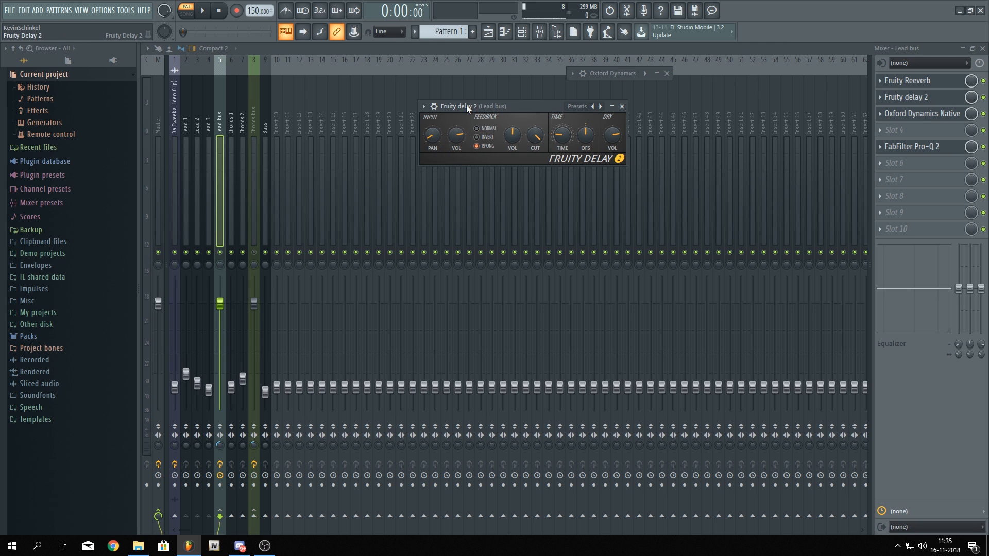
Set the delay time to 3:00 and audition the result
{"action": "left_click_drag", "start_coordinate": [520, 106], "coordinate": [525, 103]}
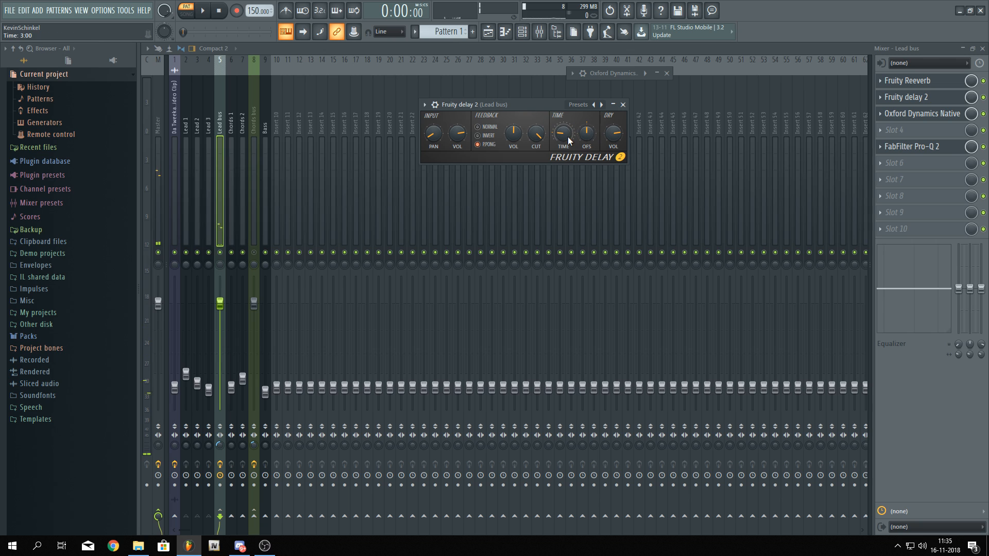
{"action": "left_click_drag", "start_coordinate": [563, 133], "coordinate": [563, 140]}
{"action": "key", "text": "q"}
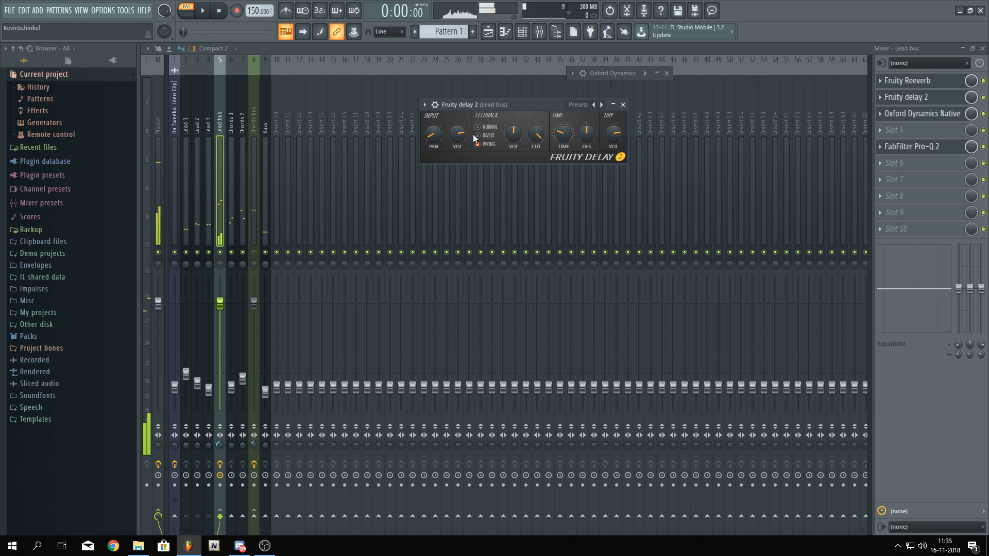
Set the delay's input volume to 38% and adjust its feedback volume while playing the song
{"action": "left_click_drag", "start_coordinate": [457, 133], "coordinate": [457, 158]}
{"action": "key", "text": "q"}
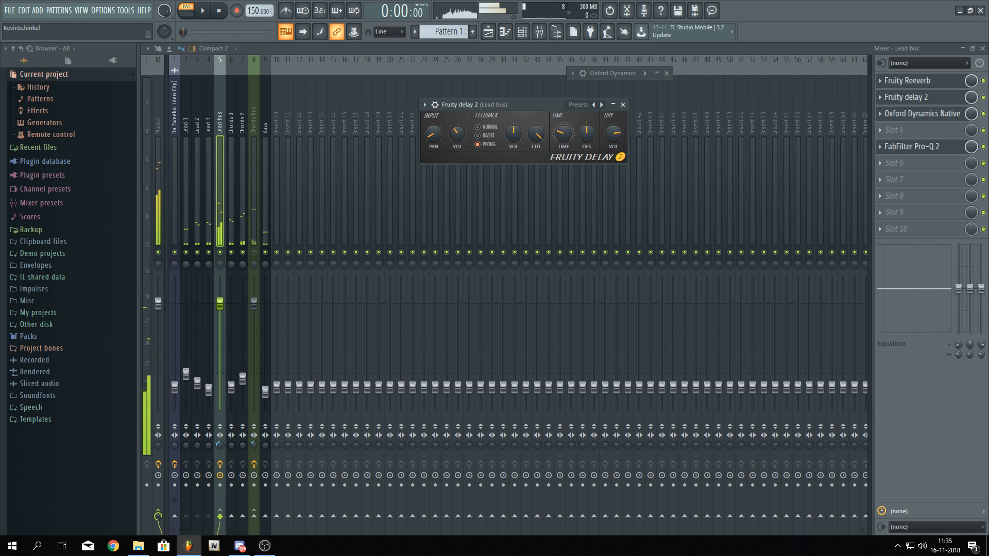
{"action": "left_click_drag", "start_coordinate": [515, 139], "coordinate": [463, 139]}
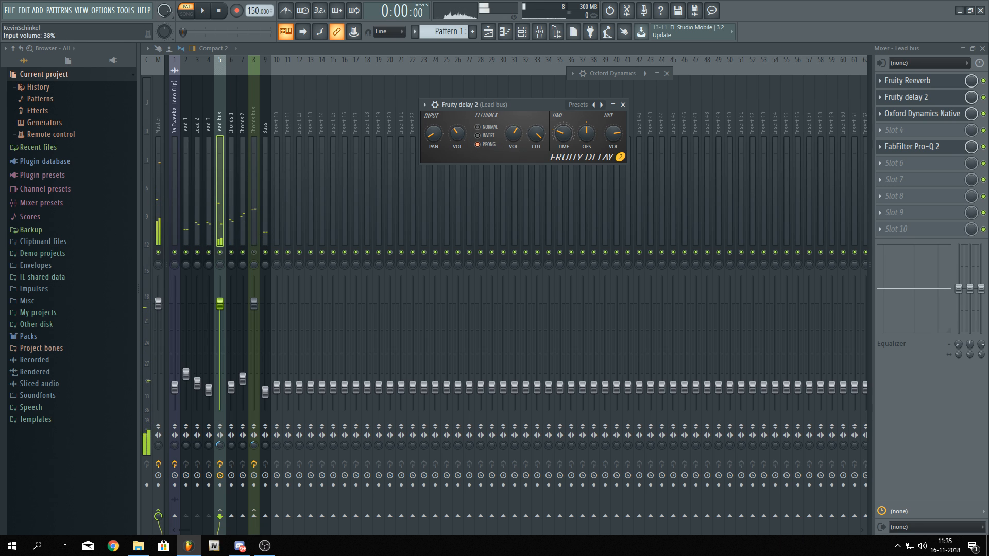
{"action": "key", "text": "q"}
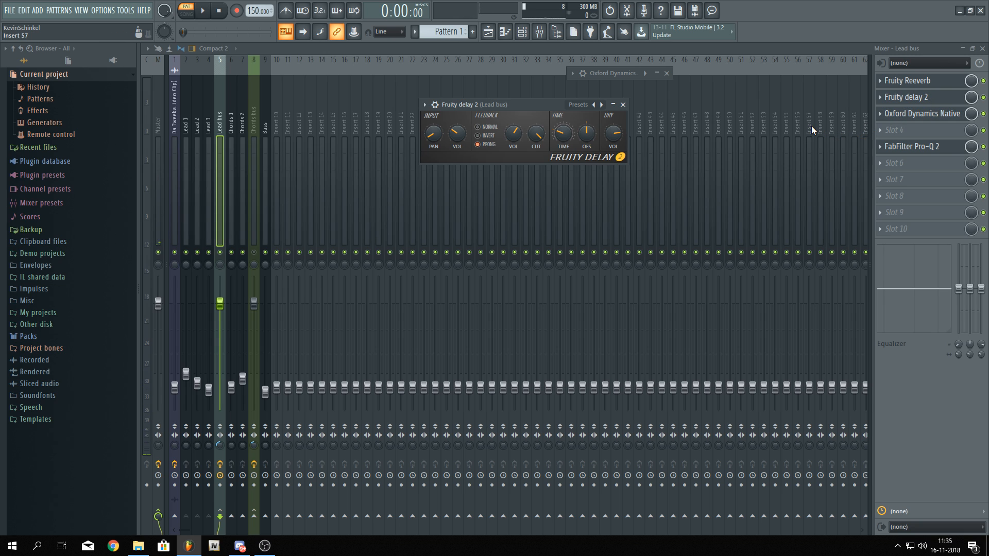
{"action": "key", "text": "space"}
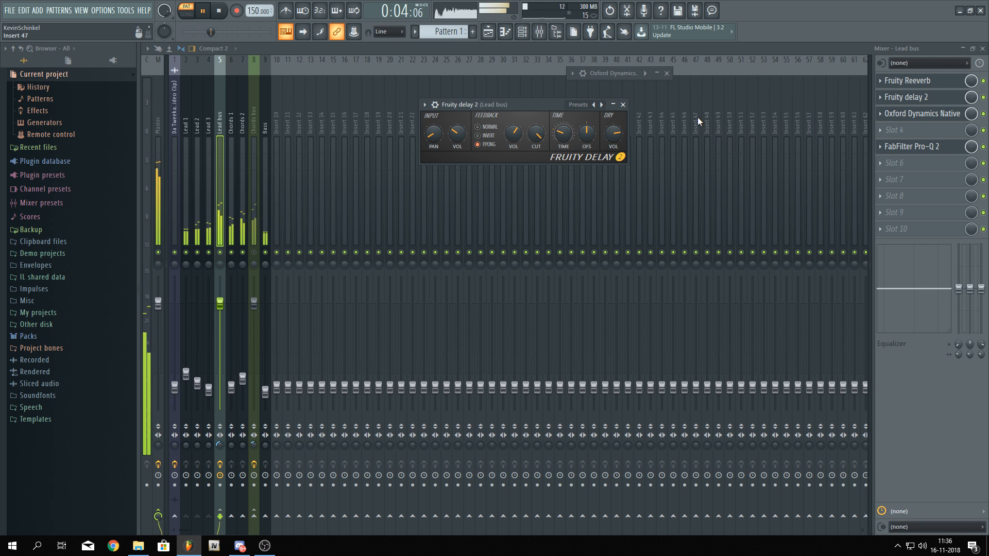
{"action": "key", "text": "space"}
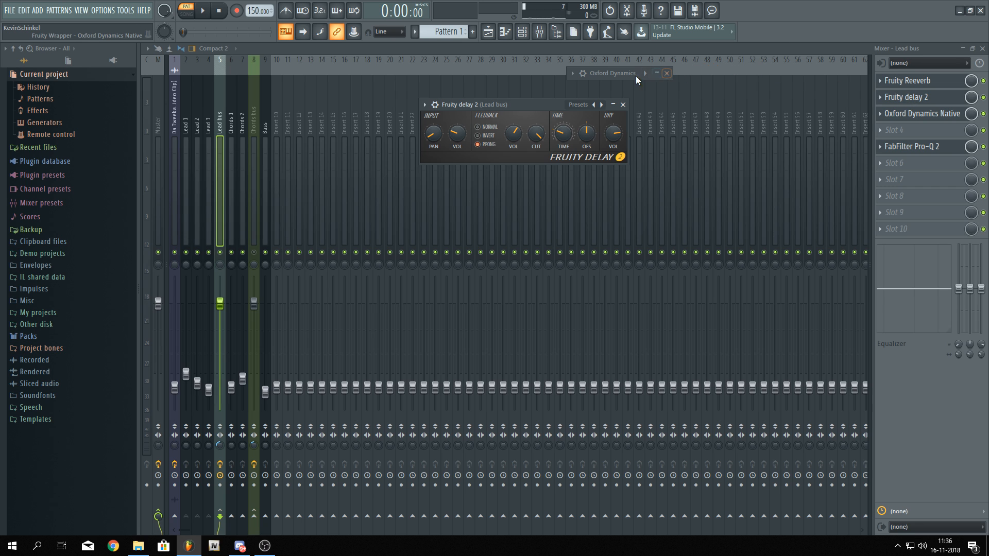
Move FabFilter Pro-Q 2 up to the Lead bus's fourth effect slot
{"action": "double_click", "coordinate": [620, 75]}
{"action": "left_click", "coordinate": [811, 73]}
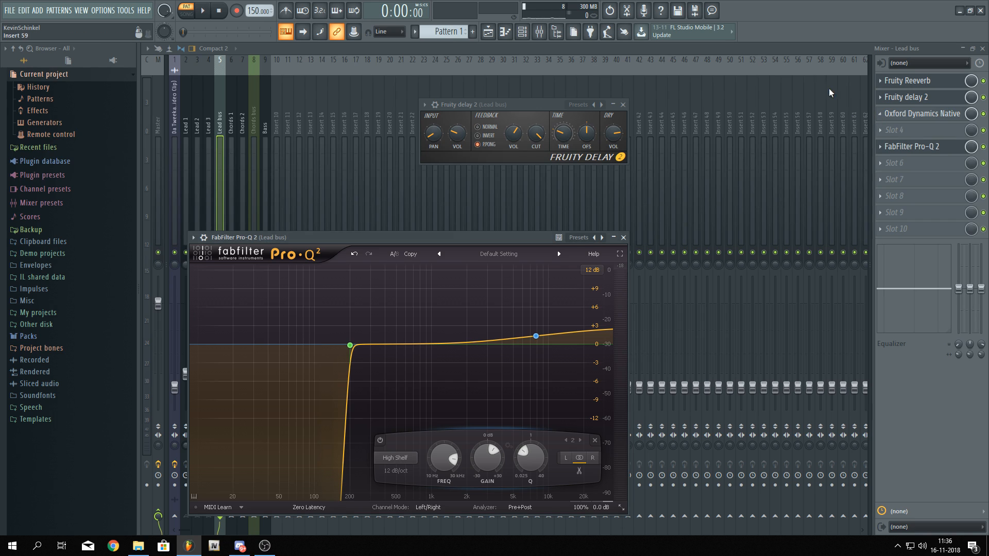
{"action": "left_click", "coordinate": [623, 237]}
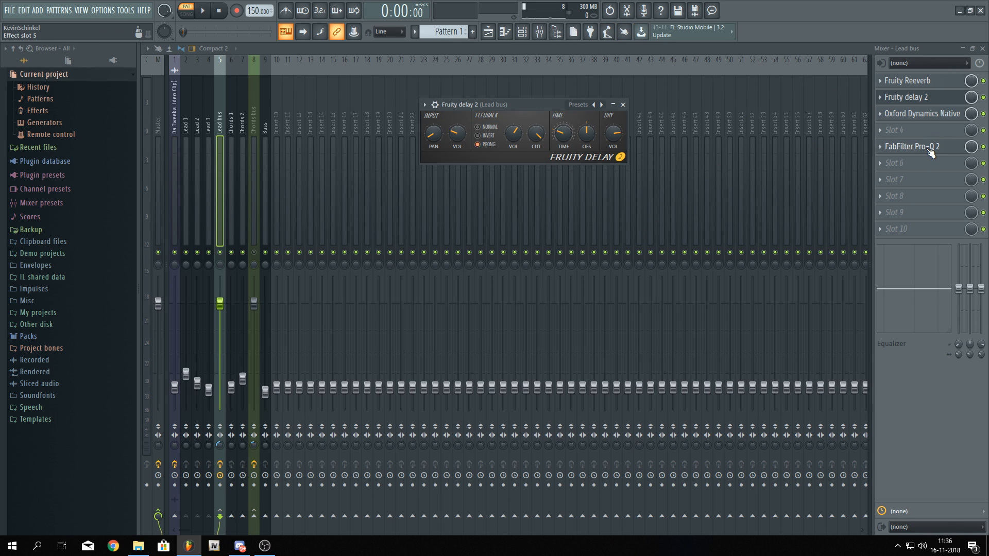
{"action": "left_click_drag", "start_coordinate": [931, 153], "coordinate": [931, 134]}
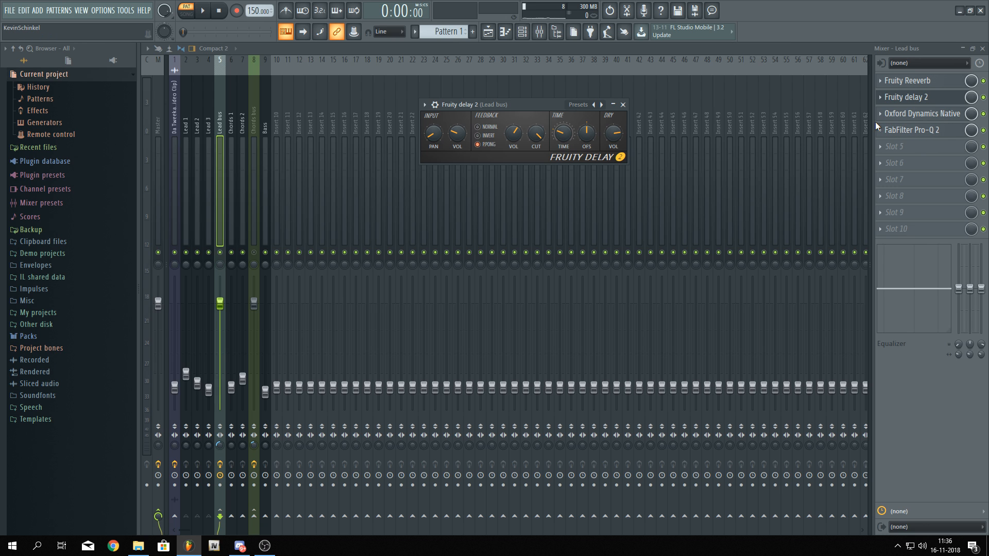
Move FabFilter Pro-Q 2 down to the Lead bus's tenth effect slot and close its window
{"action": "left_click", "coordinate": [910, 132]}
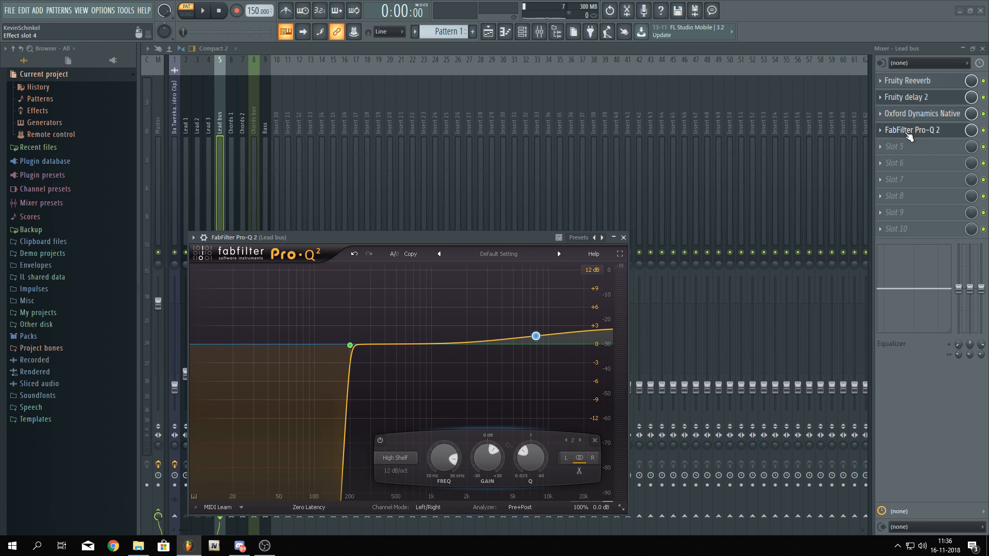
{"action": "left_click_drag", "start_coordinate": [483, 237], "coordinate": [582, 84]}
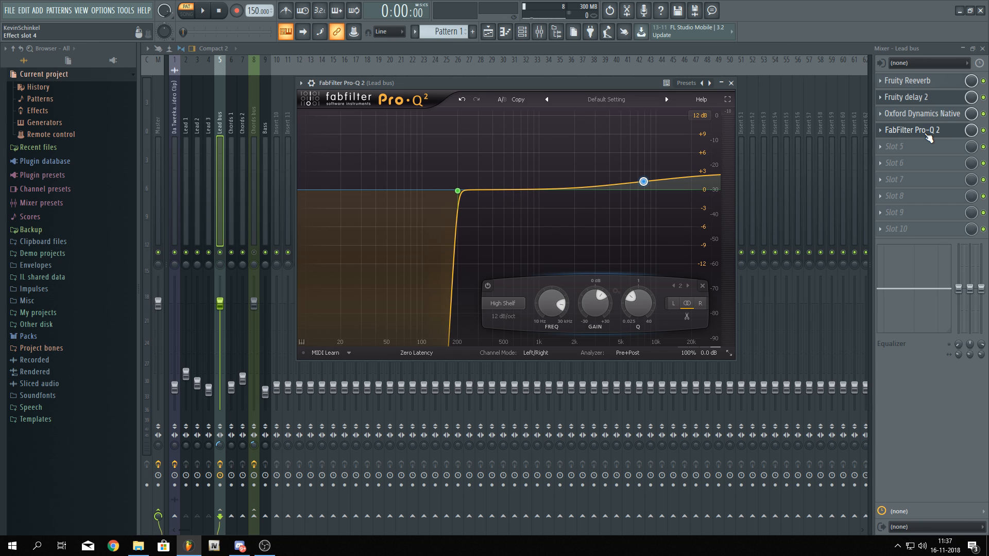
{"action": "left_click_drag", "start_coordinate": [620, 85], "coordinate": [656, 85]}
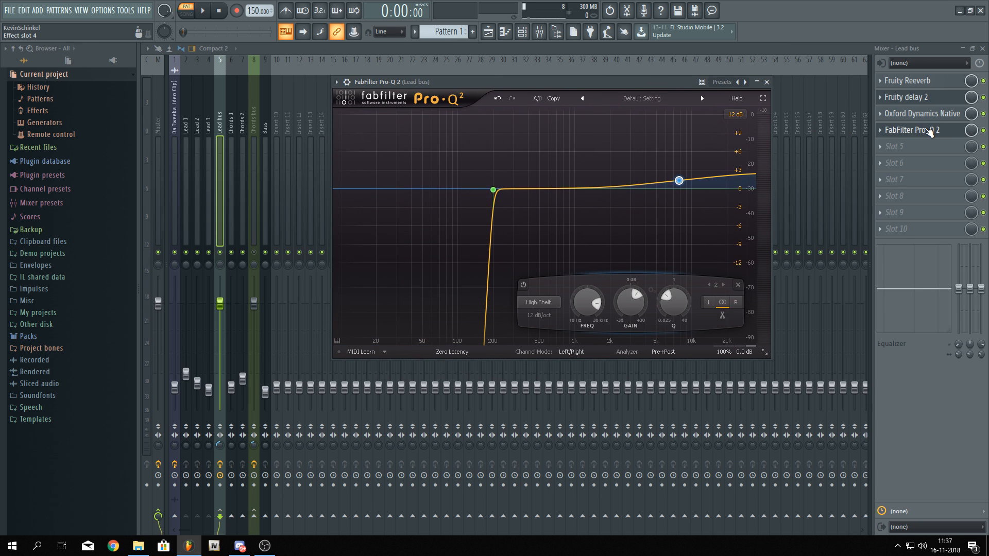
{"action": "left_click_drag", "start_coordinate": [927, 130], "coordinate": [930, 231]}
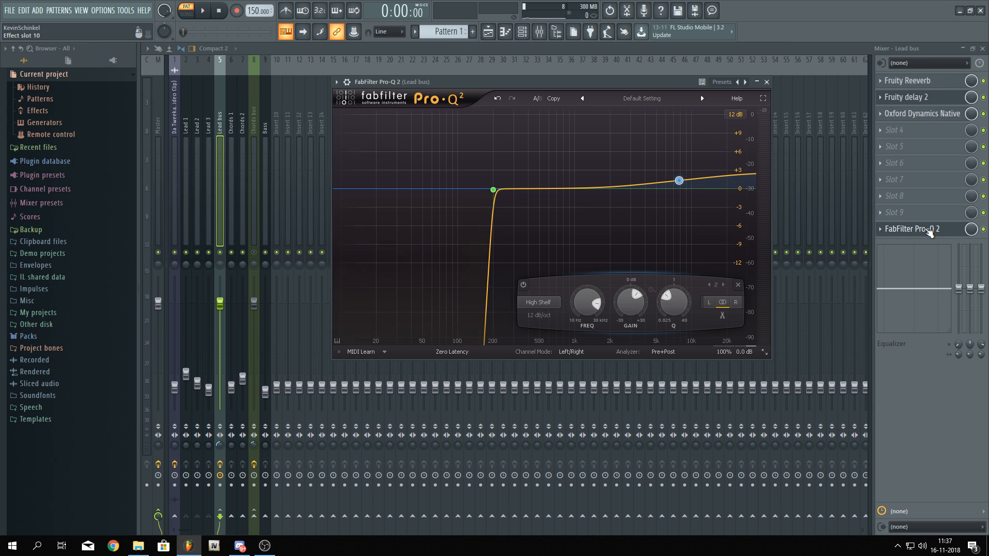
{"action": "left_click", "coordinate": [536, 50]}
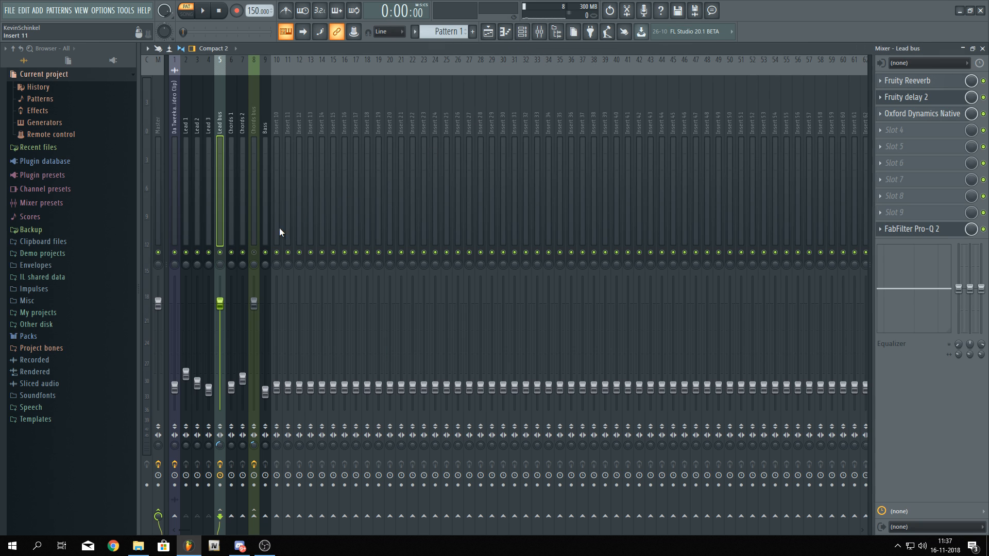
Add Fruity Reeverb to the Chords bus's second effect slot
{"action": "left_click", "coordinate": [258, 236]}
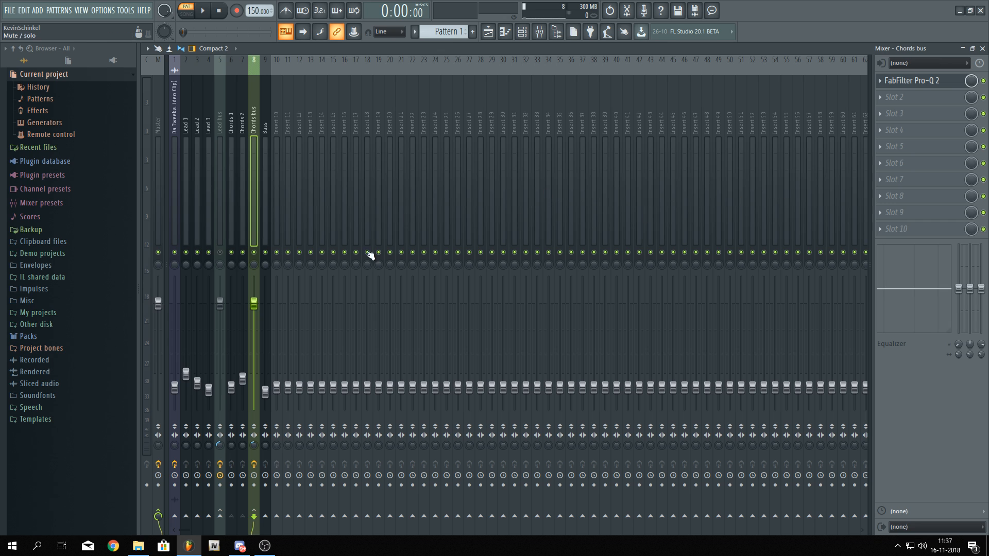
{"action": "left_click", "coordinate": [899, 98]}
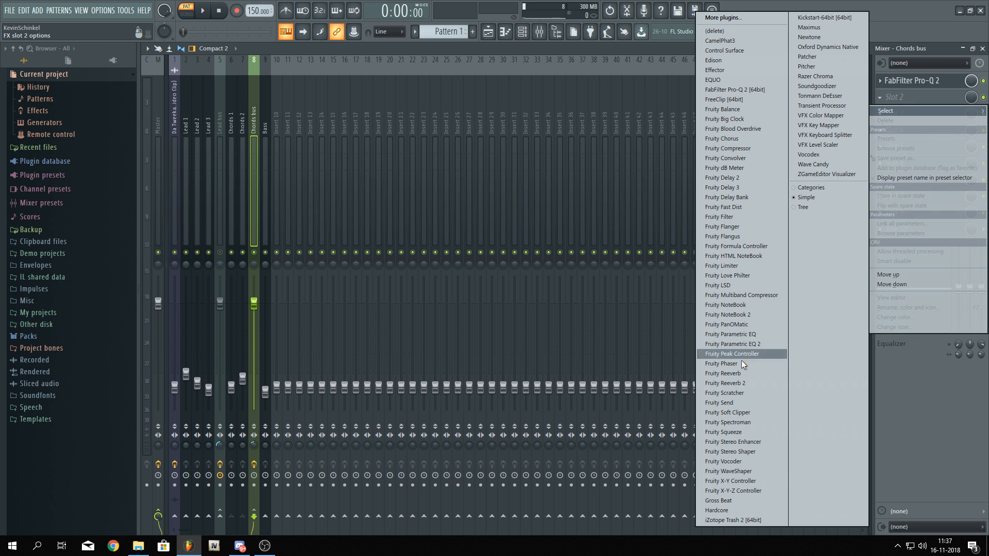
{"action": "left_click", "coordinate": [741, 373]}
{"action": "left_click_drag", "start_coordinate": [302, 160], "coordinate": [308, 90]}
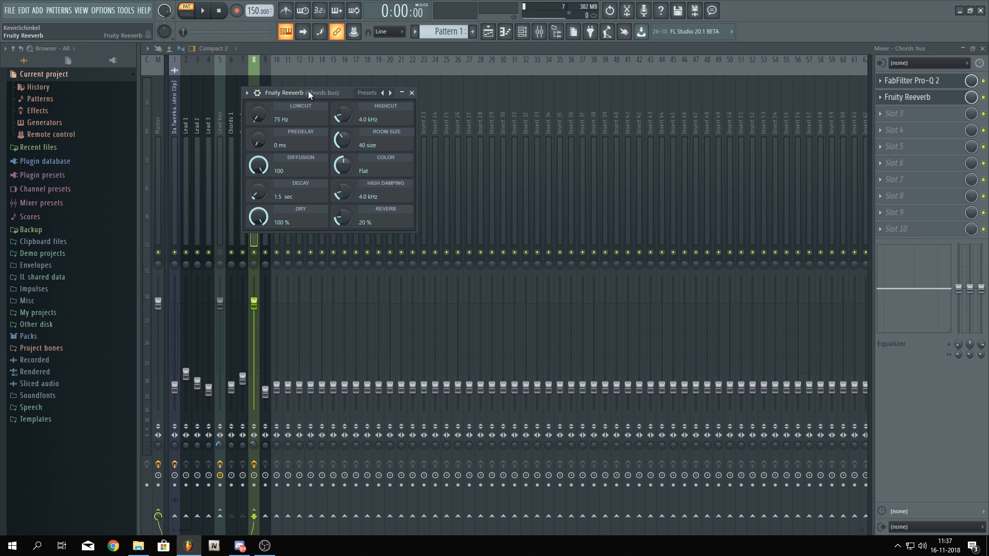
Set the reverb's low cut to 690 Hz, high cut to OFF and room size to 100
{"action": "left_click_drag", "start_coordinate": [258, 113], "coordinate": [259, 114]}
{"action": "left_click_drag", "start_coordinate": [344, 114], "coordinate": [344, 40]}
{"action": "left_click_drag", "start_coordinate": [342, 138], "coordinate": [342, 103]}
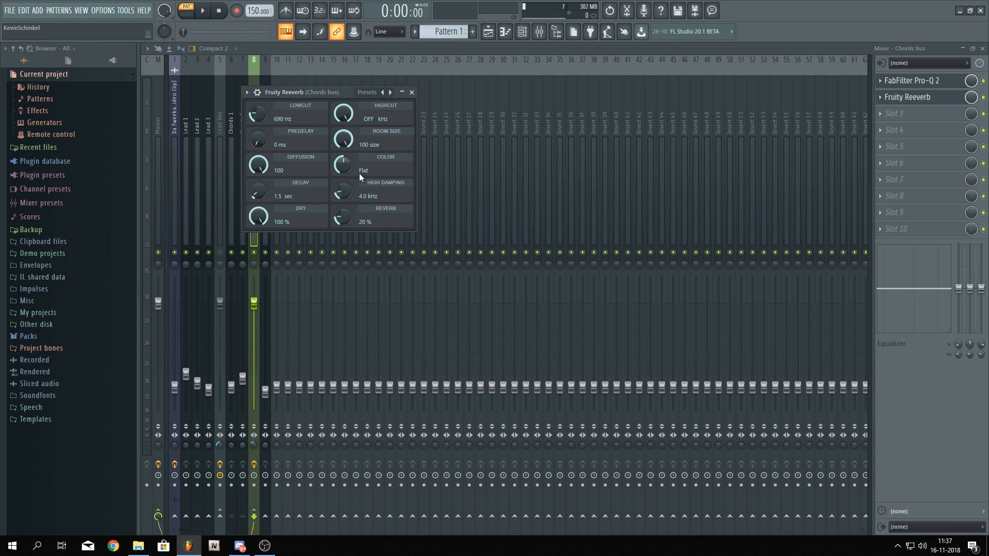
Raise the reverb's color and decay and nudge its high cut
{"action": "left_click_drag", "start_coordinate": [359, 173], "coordinate": [359, 154]}
{"action": "left_click_drag", "start_coordinate": [259, 192], "coordinate": [258, 175]}
{"action": "left_click_drag", "start_coordinate": [343, 113], "coordinate": [343, 120]}
Add FabFilter Pro-Q 2 to the Master channel's second effect slot
{"action": "left_click", "coordinate": [159, 130]}
{"action": "left_click", "coordinate": [895, 99]}
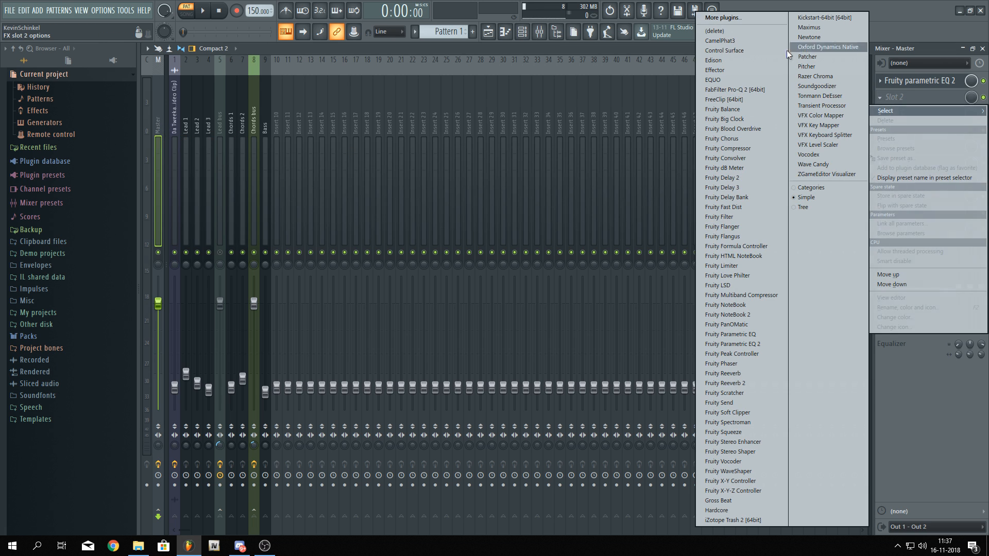
{"action": "left_click", "coordinate": [756, 91]}
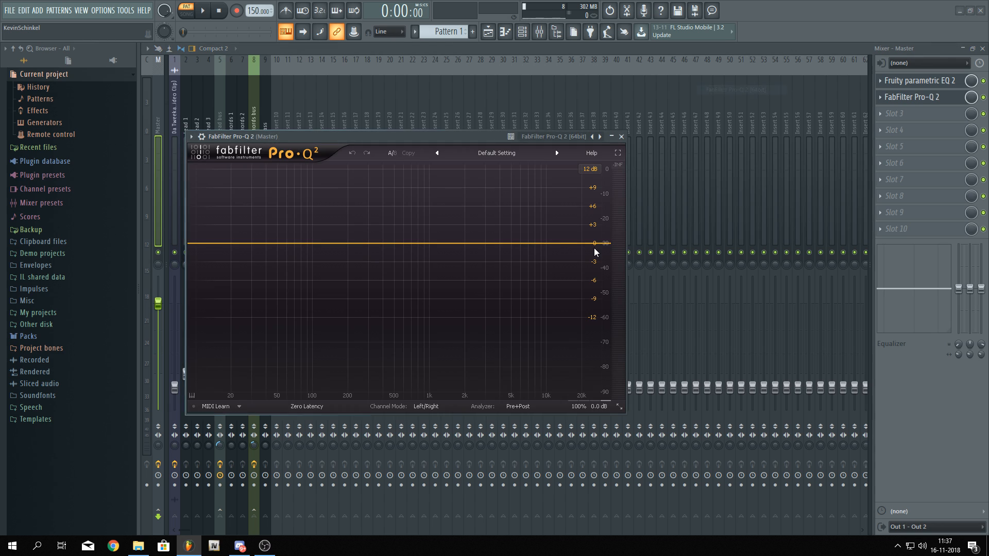
Add a high-cut band on the Master at about 15047 Hz with a 96 dB/oct slope
{"action": "left_click", "coordinate": [595, 244]}
{"action": "scroll", "coordinate": [597, 247], "scroll_direction": "up", "scroll_amount": 6}
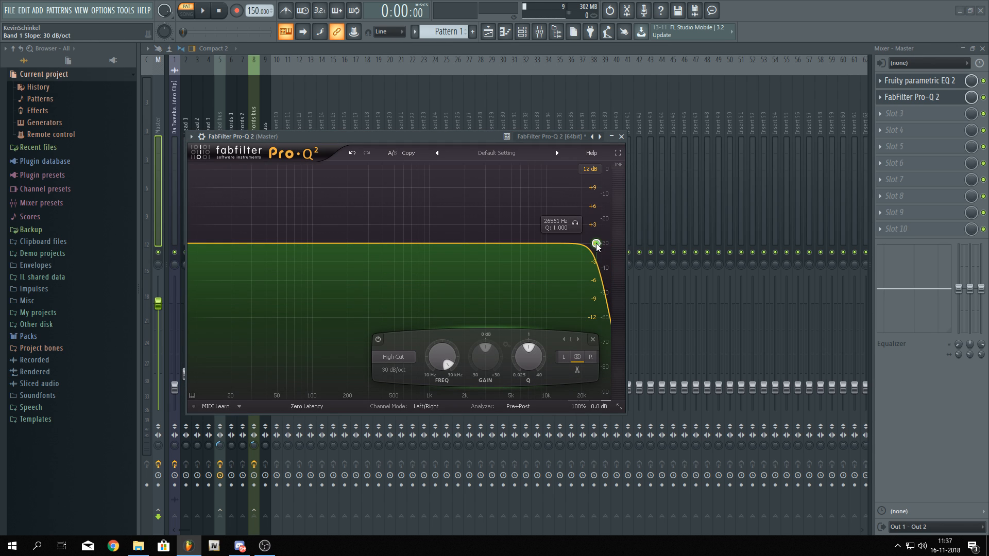
{"action": "left_click_drag", "start_coordinate": [595, 243], "coordinate": [567, 244]}
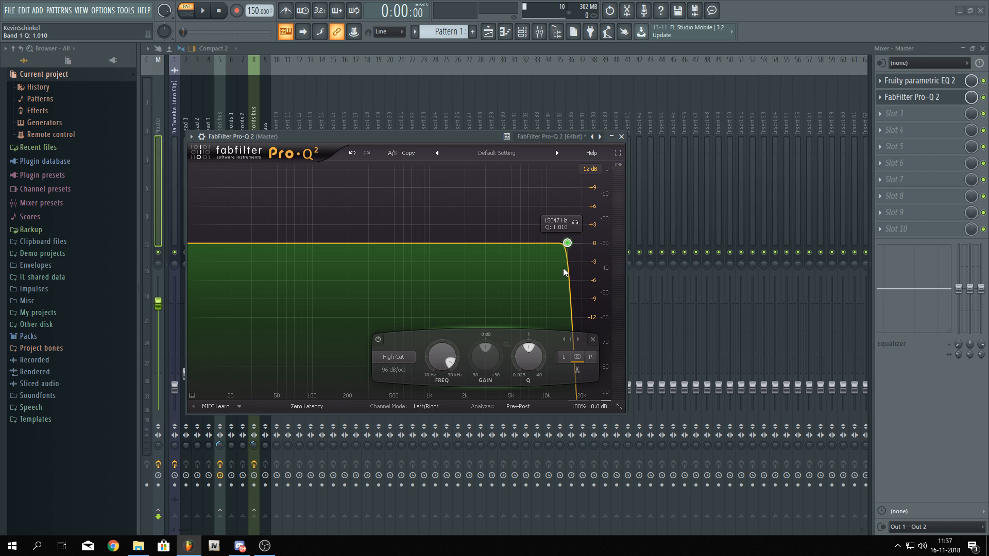
Add another FabFilter Pro-Q 2 to the Master's third effect slot with a 96 dB/oct low cut at about 15200 Hz
{"action": "left_click", "coordinate": [896, 113]}
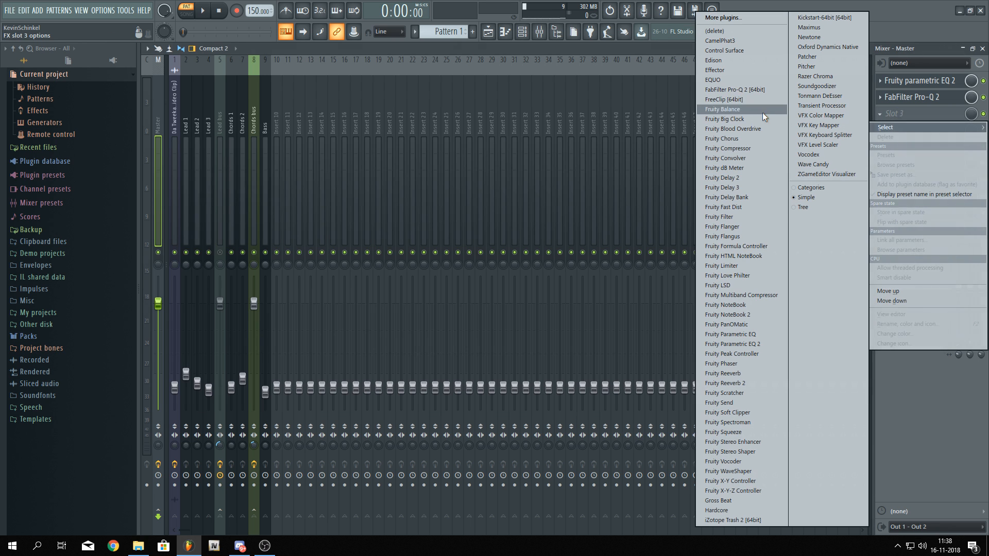
{"action": "left_click", "coordinate": [740, 92]}
{"action": "left_click", "coordinate": [955, 128]}
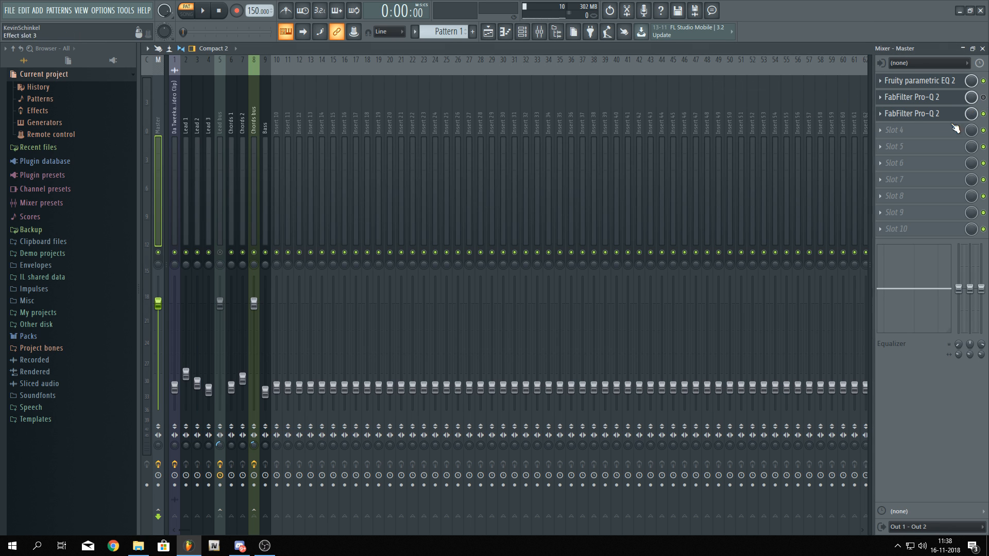
{"action": "left_click", "coordinate": [898, 113]}
{"action": "left_click", "coordinate": [214, 256]}
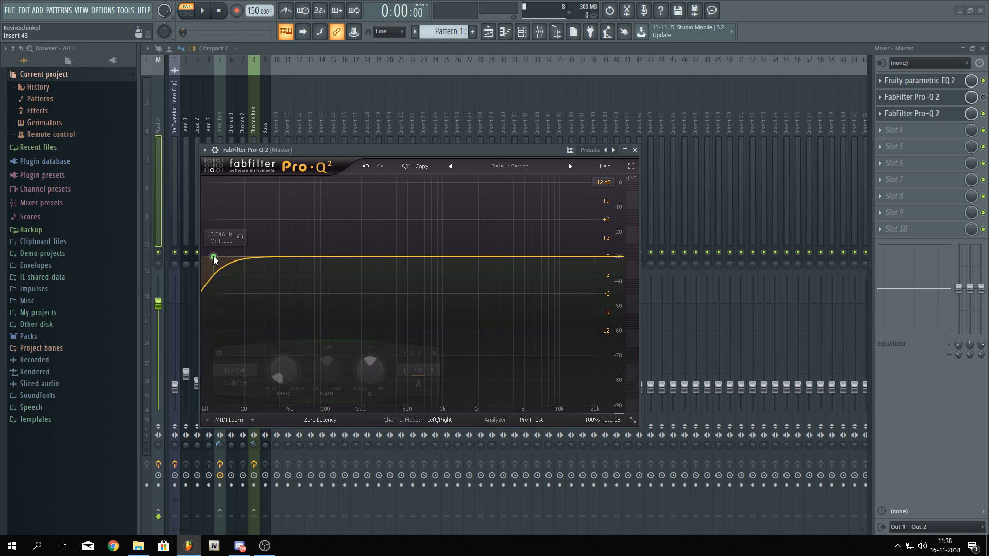
{"action": "scroll", "coordinate": [214, 256], "scroll_direction": "up", "scroll_amount": 6}
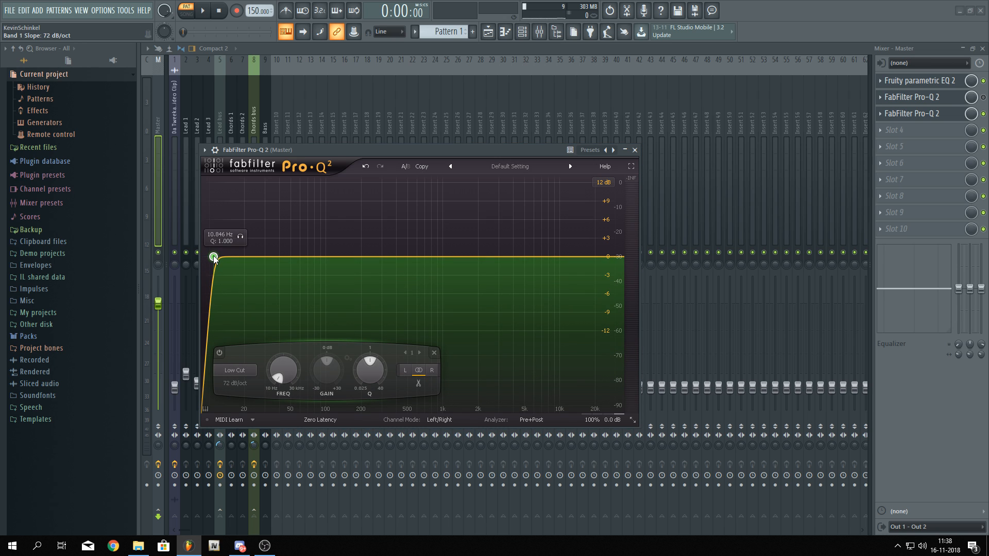
{"action": "scroll", "coordinate": [213, 256], "scroll_direction": "up", "scroll_amount": 1}
{"action": "left_click_drag", "start_coordinate": [213, 256], "coordinate": [581, 259]}
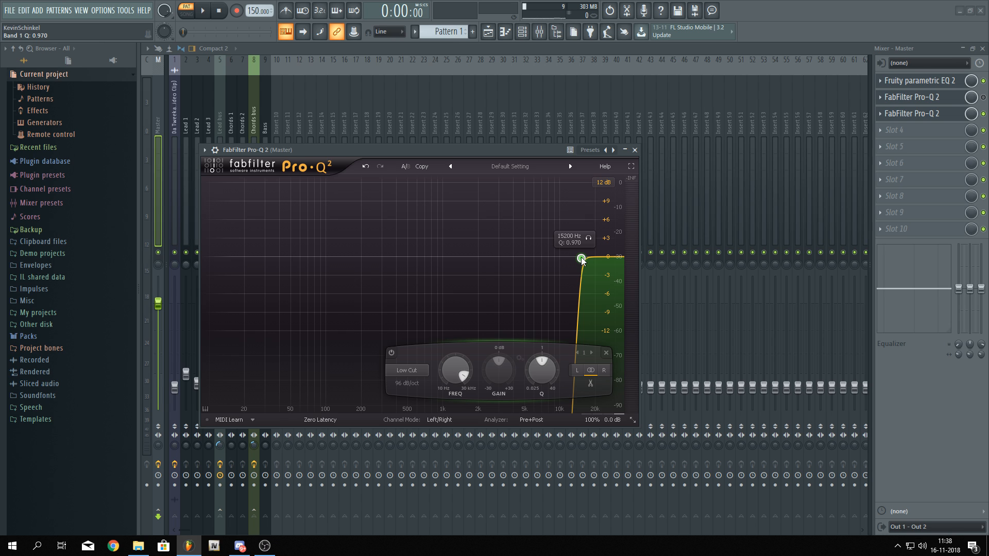
Play the song and toggle the Master's third and second effect slots on and off to compare
{"action": "key", "text": "space"}
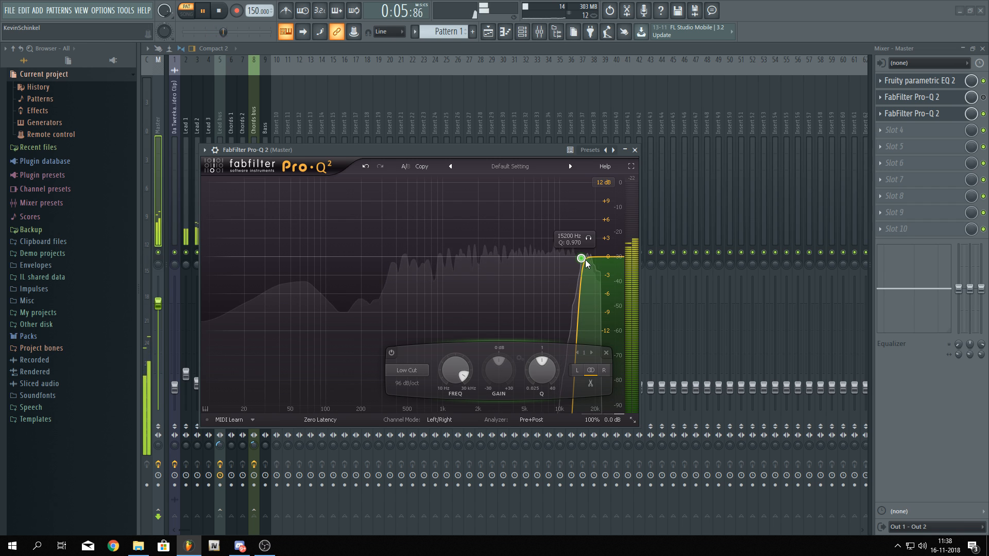
{"action": "key", "text": "space"}
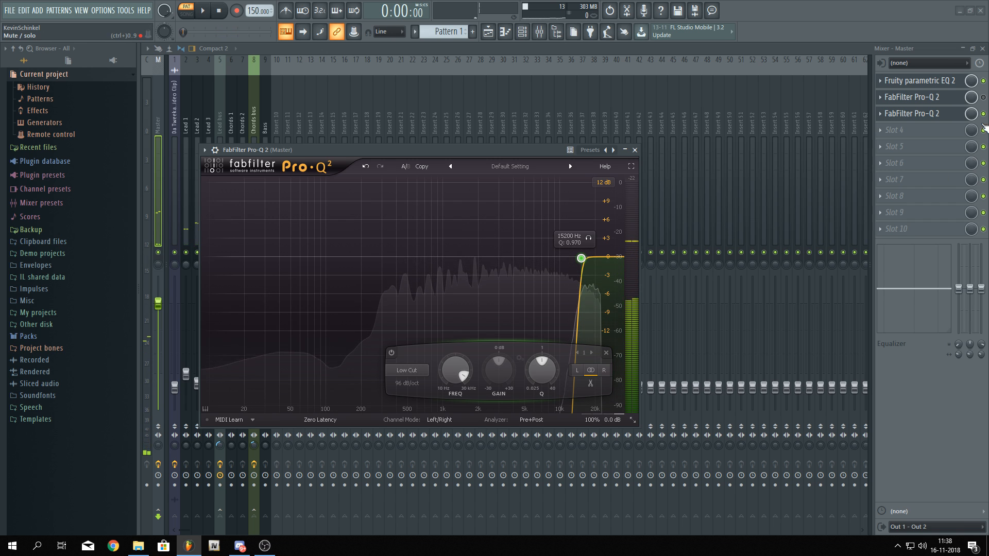
{"action": "left_click", "coordinate": [983, 114]}
{"action": "left_click", "coordinate": [983, 97]}
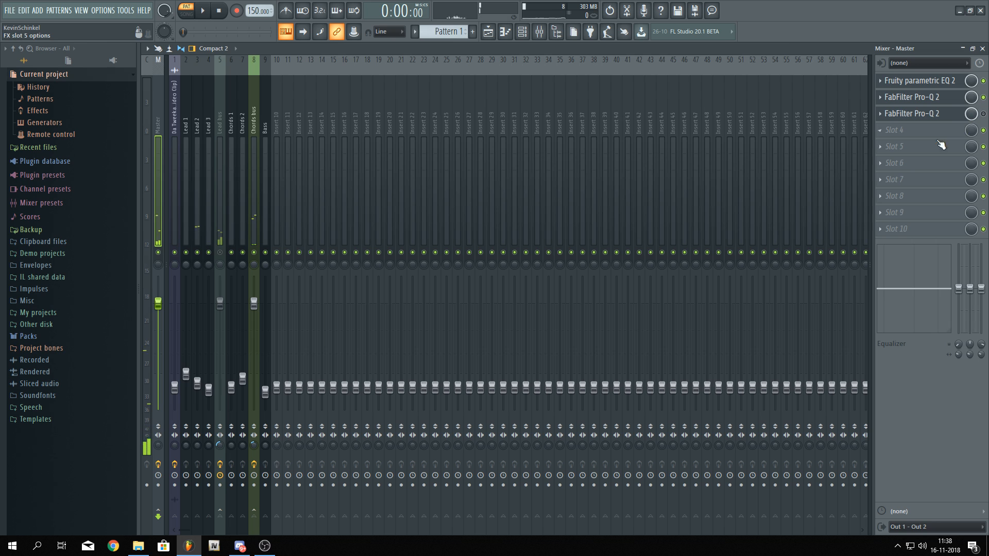
Delete the Pro-Q 2 from the Master's third effect slot
{"action": "left_click", "coordinate": [882, 115]}
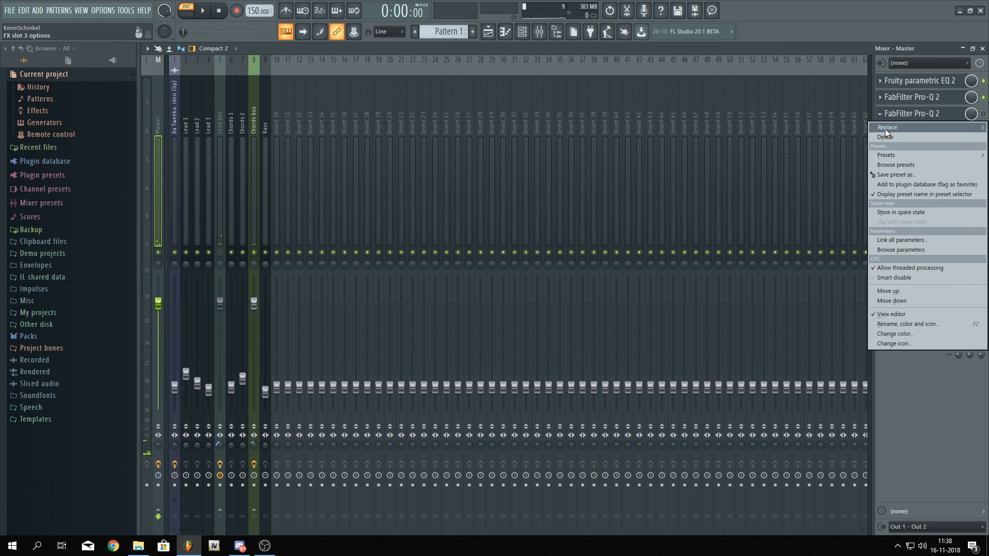
{"action": "mouse_move", "coordinate": [885, 128]}
{"action": "left_click", "coordinate": [722, 27]}
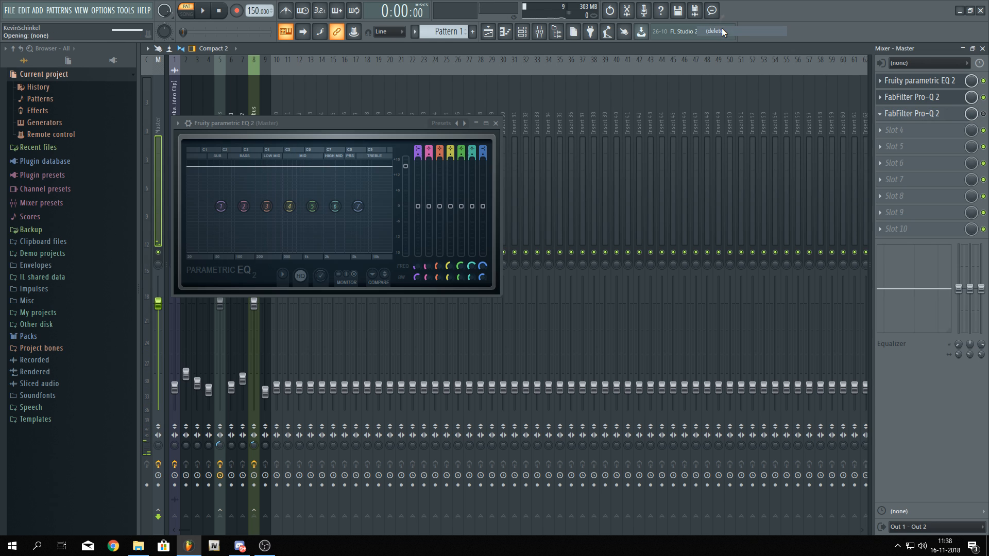
Inspect the Bass, Chords 2 and Lead bus mixer channels, opening the Lead bus reverb
{"action": "left_click", "coordinate": [384, 48]}
{"action": "left_click", "coordinate": [268, 150]}
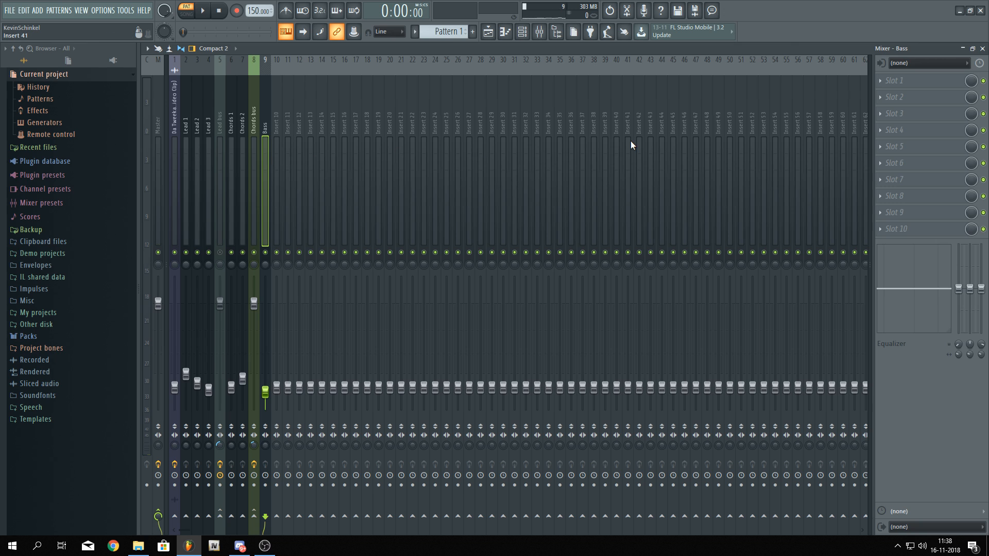
{"action": "left_click", "coordinate": [233, 115]}
{"action": "left_click", "coordinate": [241, 114]}
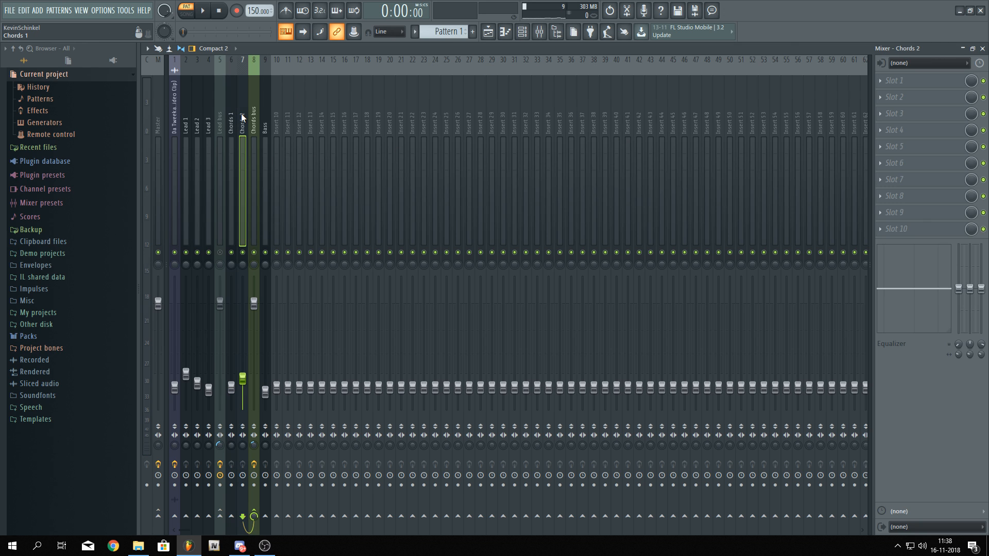
{"action": "left_click", "coordinate": [253, 115]}
{"action": "left_click", "coordinate": [216, 128]}
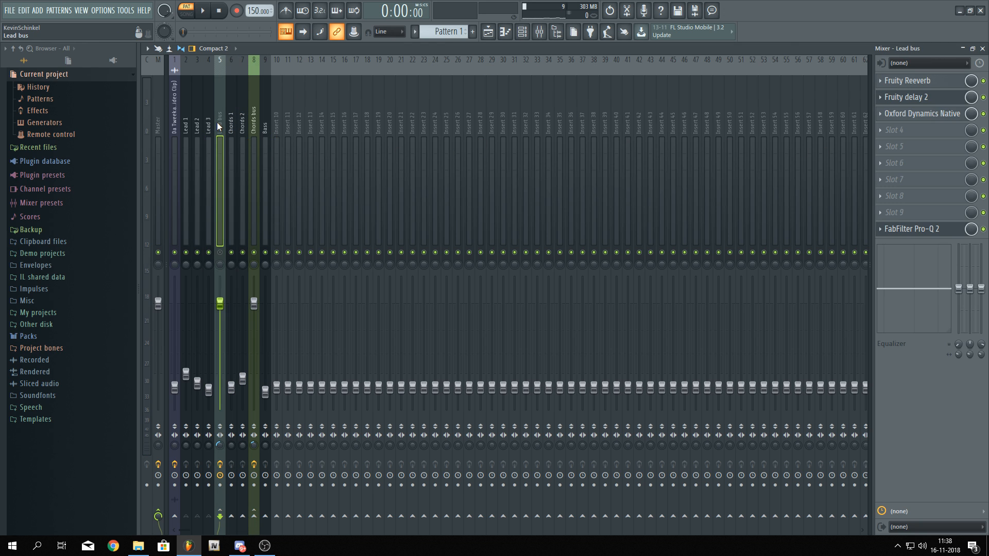
{"action": "left_click", "coordinate": [911, 83]}
{"action": "left_click", "coordinate": [911, 84]}
{"action": "left_click", "coordinate": [911, 84]}
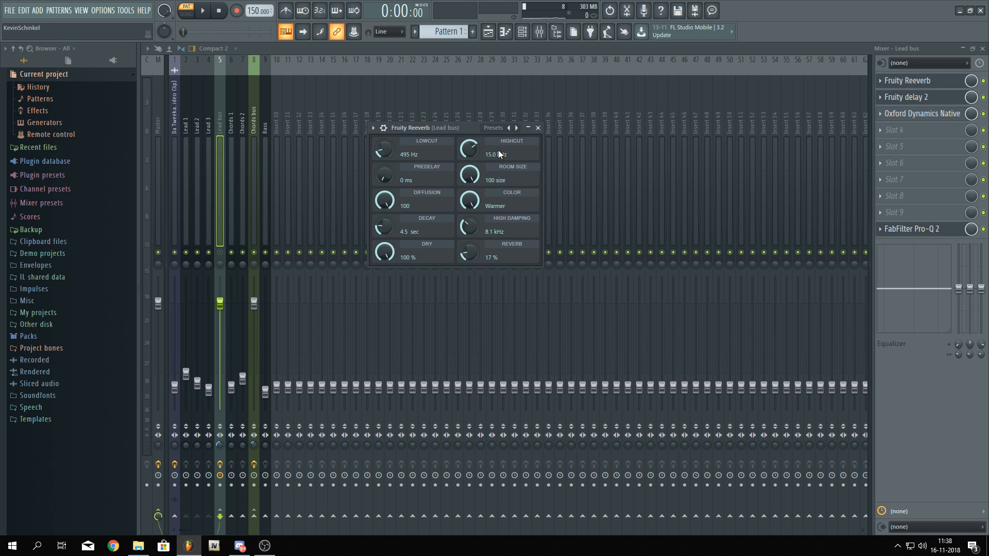
Open the Master's Pro-Q 2 to review its high cut, then close it
{"action": "left_click", "coordinate": [154, 137]}
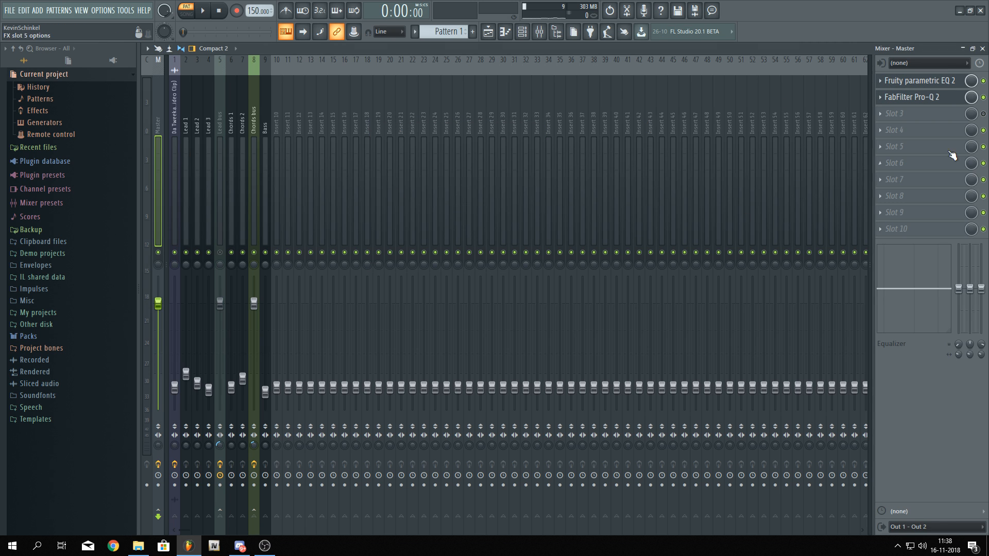
{"action": "left_click", "coordinate": [947, 83]}
{"action": "left_click", "coordinate": [929, 97]}
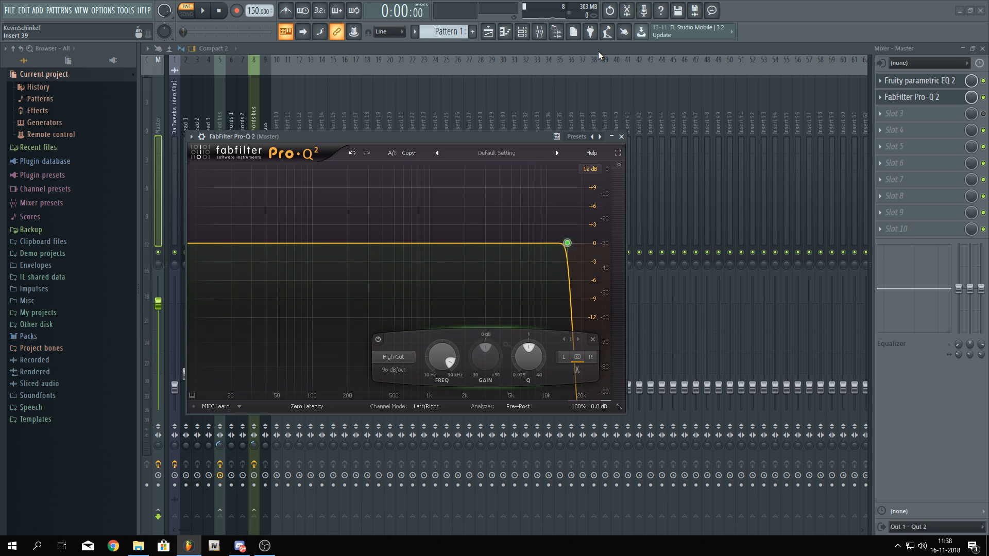
{"action": "left_click", "coordinate": [621, 137]}
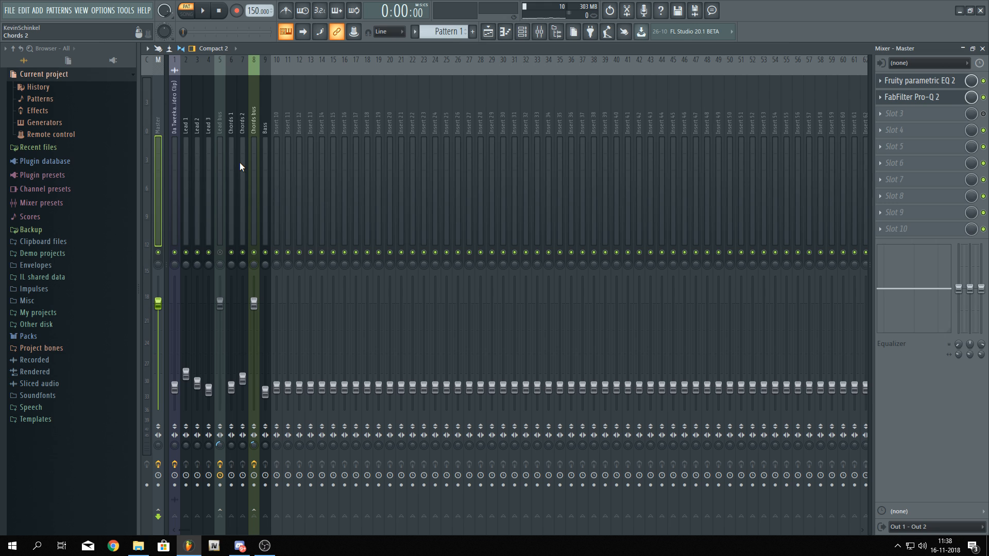
Open the Chords bus reverb and play the song to listen to it
{"action": "left_click", "coordinate": [255, 236]}
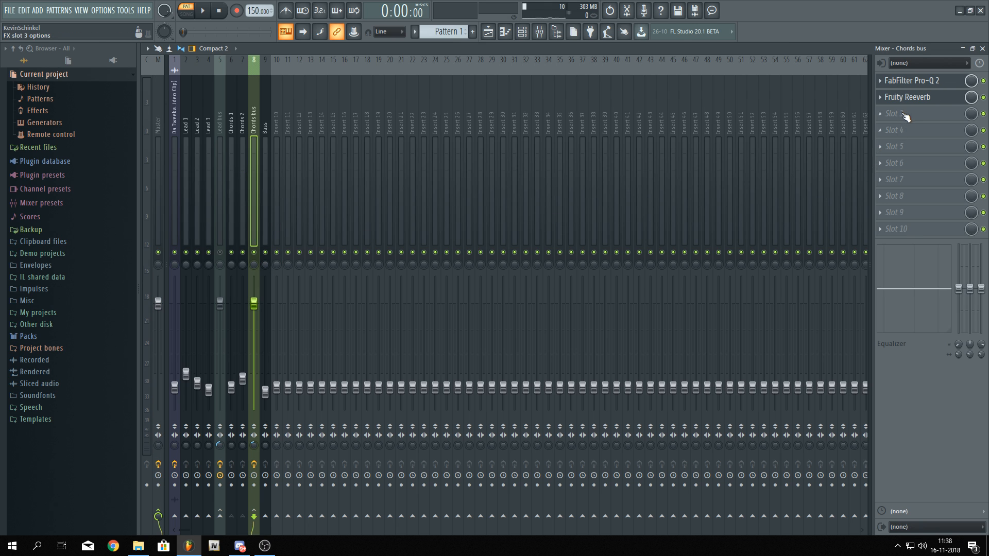
{"action": "left_click", "coordinate": [899, 83]}
{"action": "left_click", "coordinate": [889, 102]}
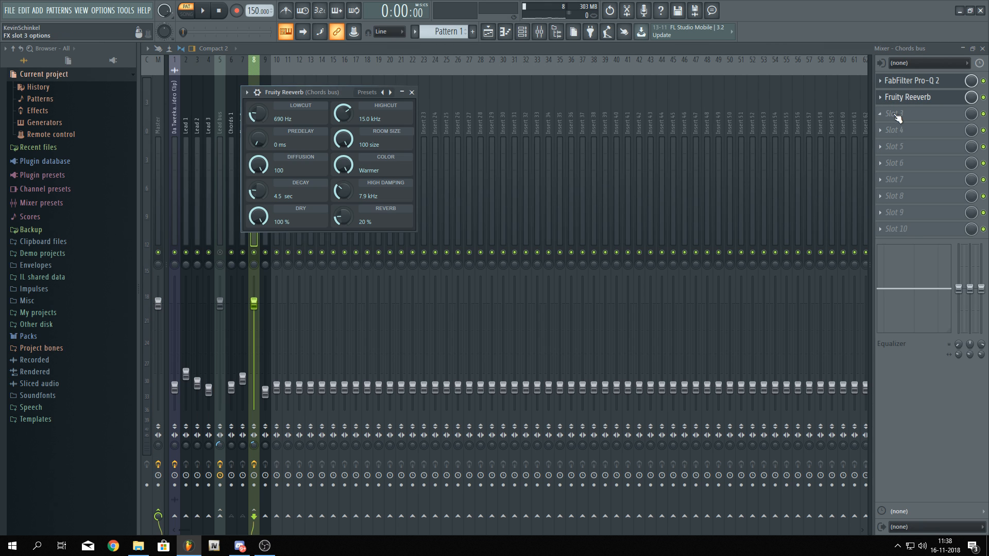
{"action": "left_click", "coordinate": [277, 51]}
{"action": "key", "text": "space"}
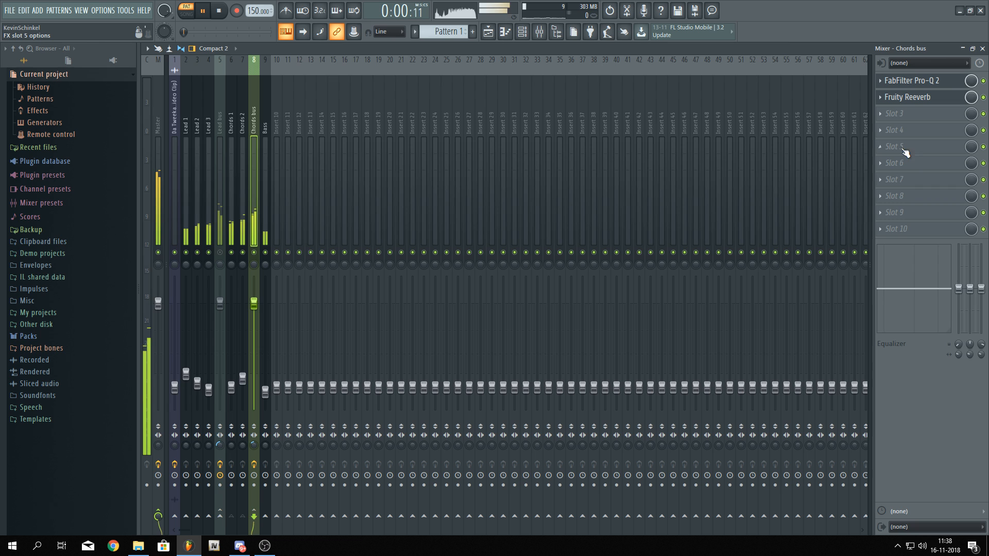
{"action": "key", "text": "space"}
Add Oxford Dynamics Native to the Chords bus's third slot, enable its compressor and set the threshold to -45.60 dB
{"action": "left_click", "coordinate": [899, 116]}
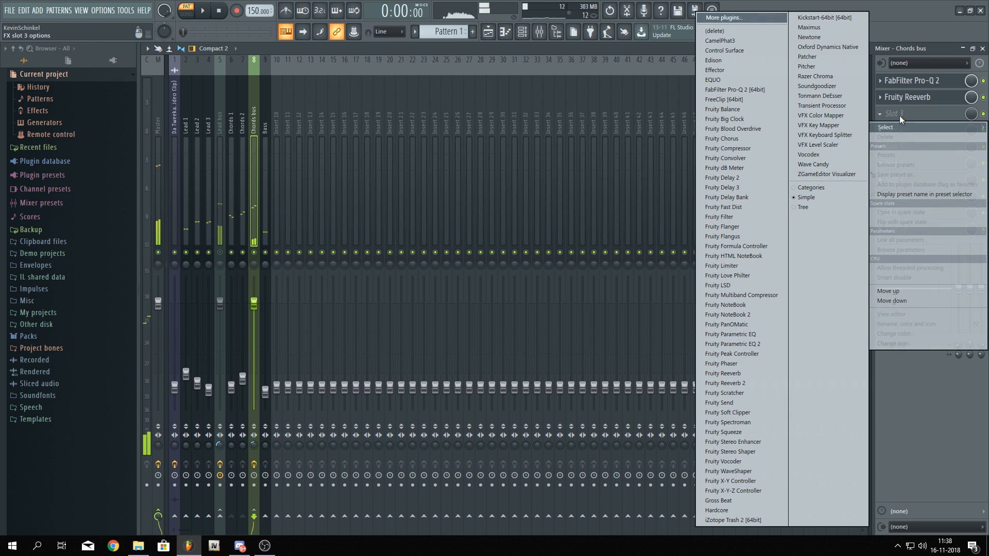
{"action": "left_click", "coordinate": [832, 46]}
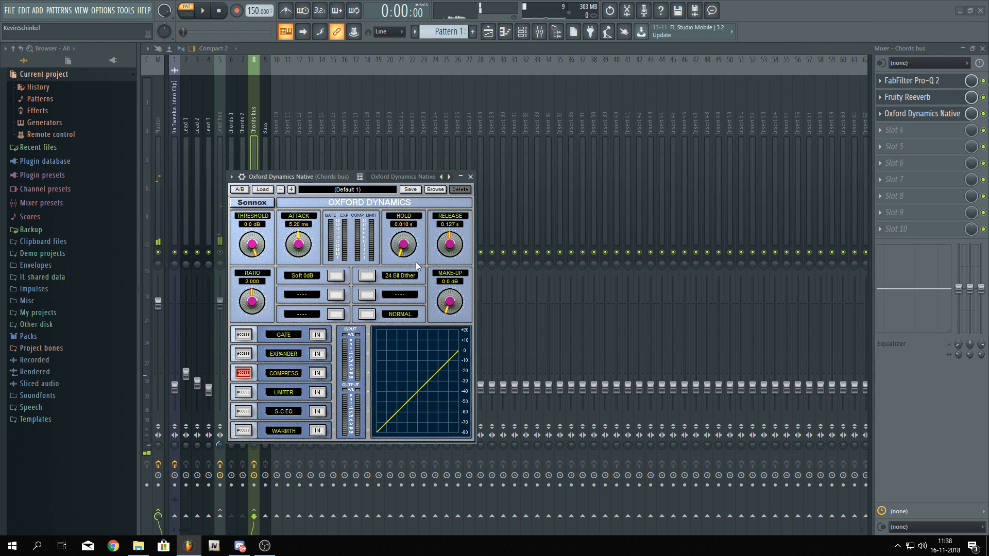
{"action": "left_click", "coordinate": [317, 372]}
{"action": "left_click_drag", "start_coordinate": [252, 245], "coordinate": [254, 297]}
{"action": "key", "text": "space"}
Set the compressor's attack to 1.12 ms, release to 0.092 s and make-up gain to +13.68 dB
{"action": "left_click_drag", "start_coordinate": [298, 246], "coordinate": [296, 265]}
{"action": "left_click_drag", "start_coordinate": [450, 251], "coordinate": [453, 258]}
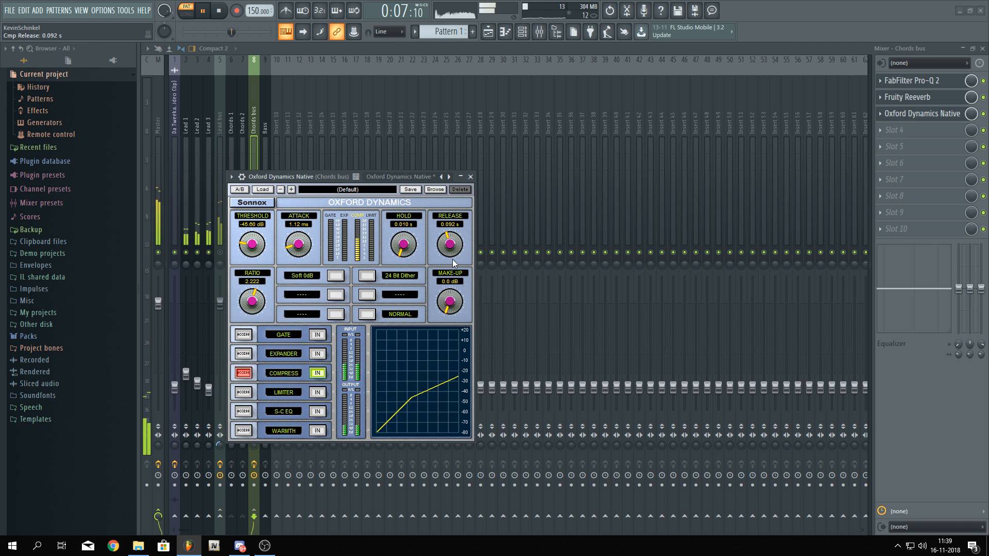
{"action": "left_click_drag", "start_coordinate": [450, 301], "coordinate": [444, 253]}
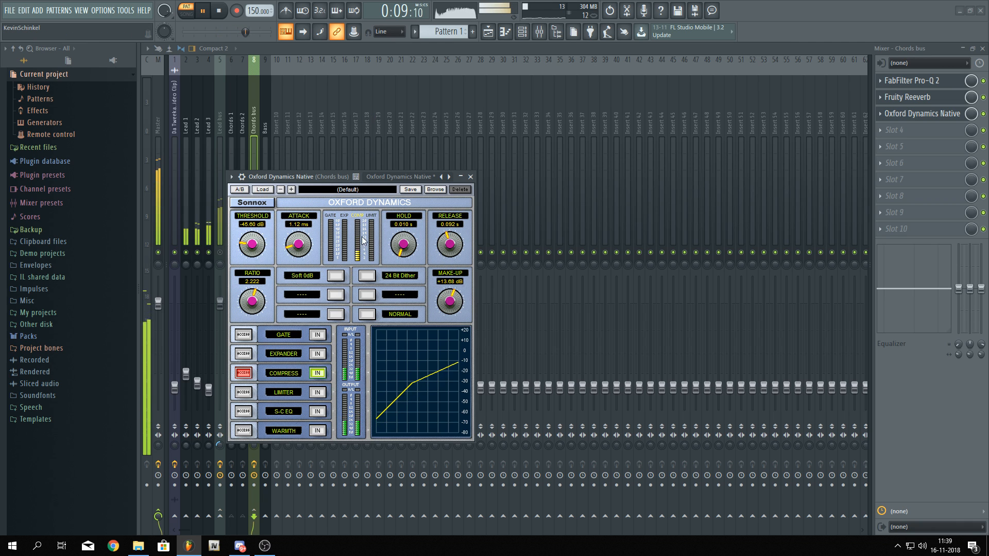
{"action": "left_click", "coordinate": [317, 48]}
{"action": "key", "text": "space"}
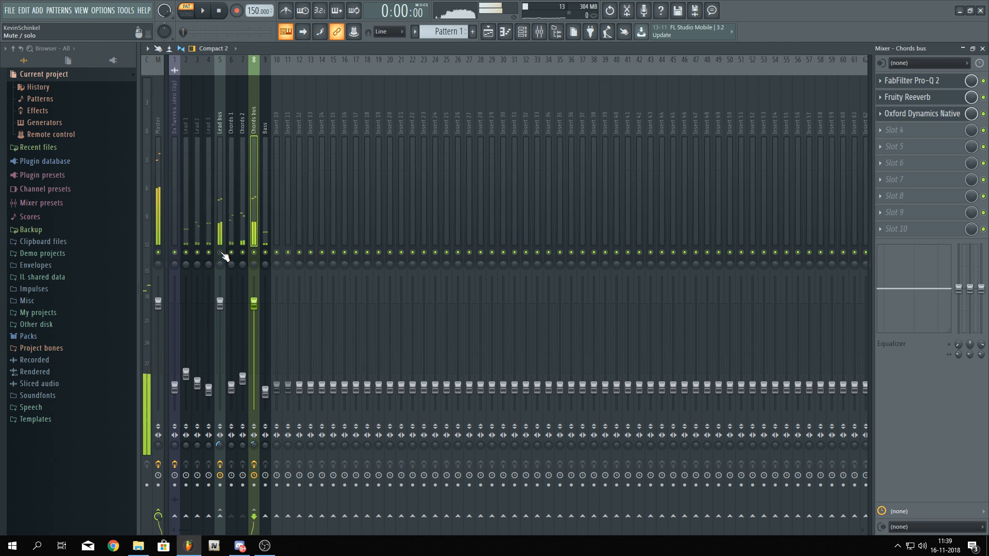
Unsolo the Lead bus and resume playback
{"action": "left_click", "coordinate": [220, 253]}
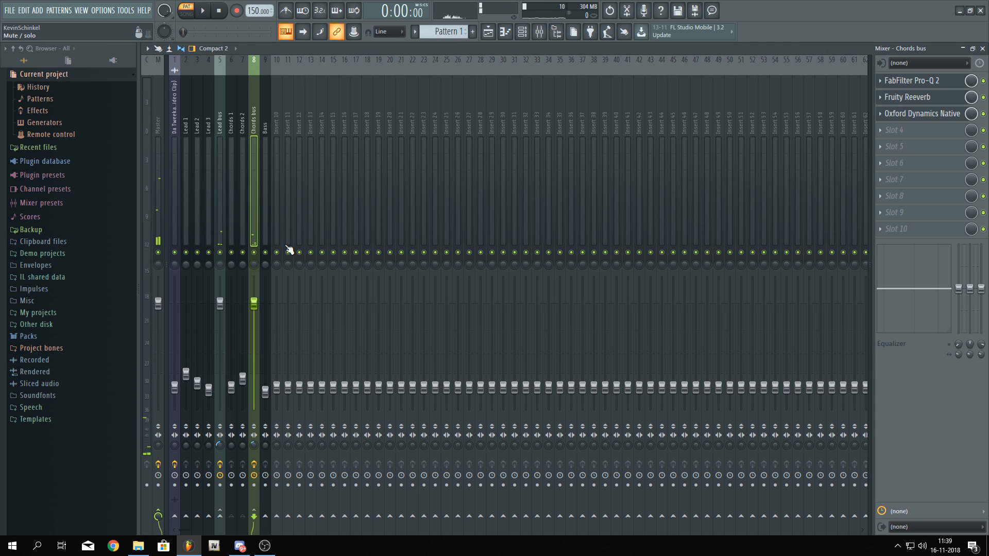
{"action": "key", "text": "space"}
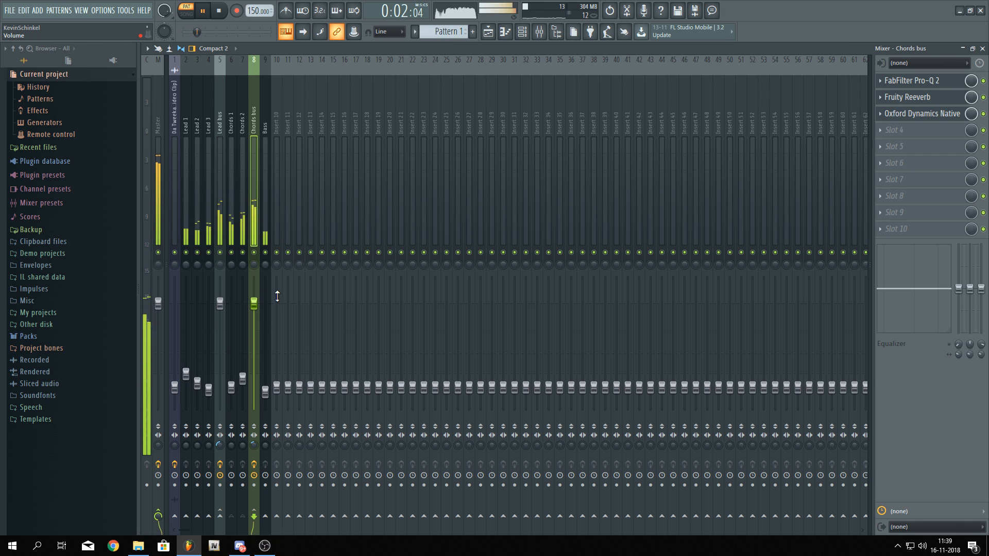
Lower the Chords bus reverb level to 15% and pull the Chords bus fader down slightly
{"action": "left_click", "coordinate": [906, 97]}
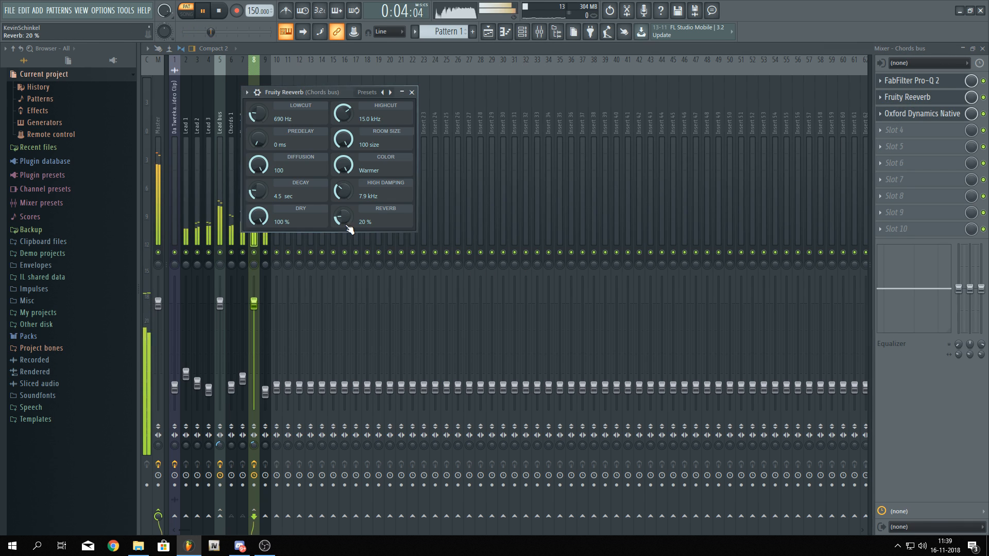
{"action": "left_click_drag", "start_coordinate": [344, 217], "coordinate": [343, 219]}
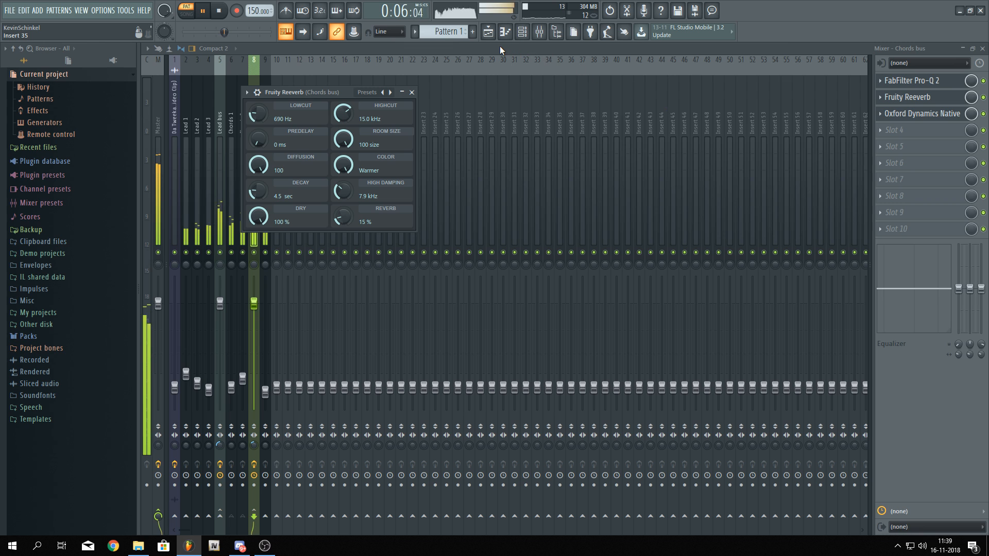
{"action": "left_click", "coordinate": [412, 93]}
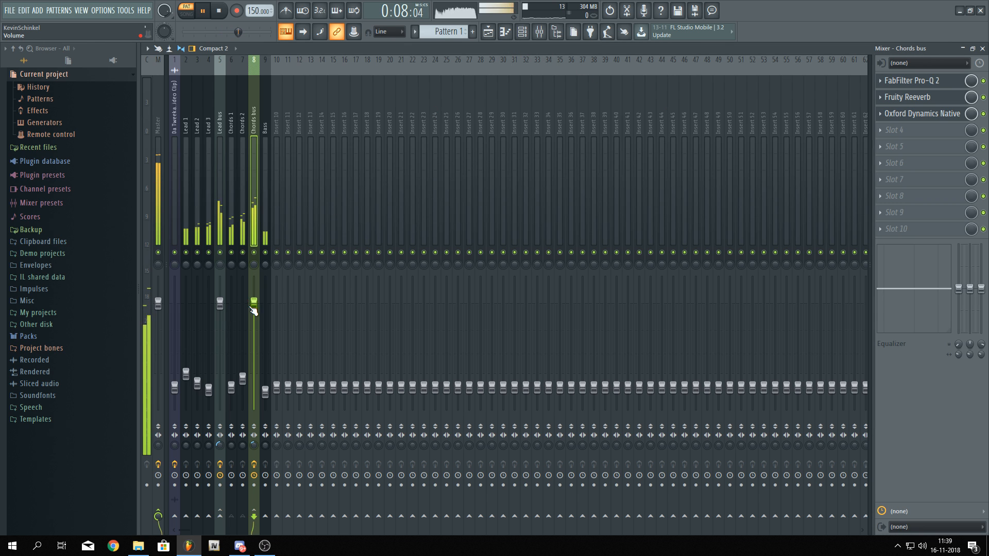
{"action": "left_click_drag", "start_coordinate": [254, 304], "coordinate": [254, 308]}
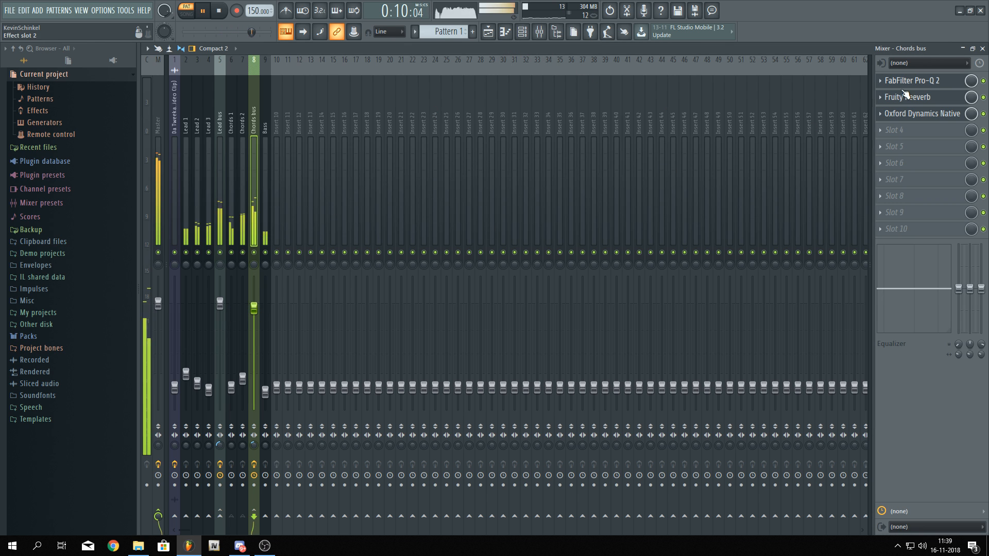
Move the Chords bus Pro-Q 2 to the third slot and raise its high shelf to about 17169 Hz, +6.58 dB
{"action": "left_click", "coordinate": [924, 83]}
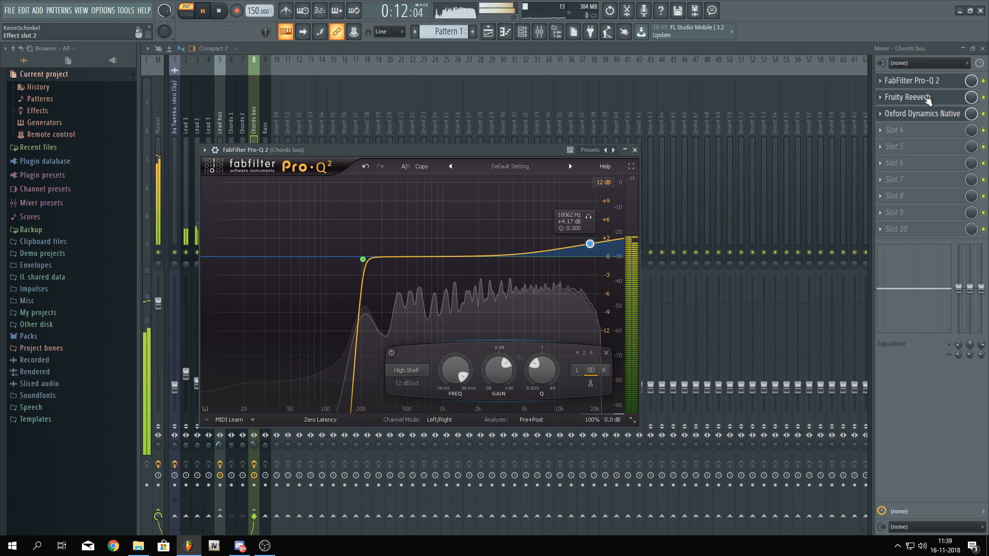
{"action": "left_click_drag", "start_coordinate": [922, 81], "coordinate": [906, 114]}
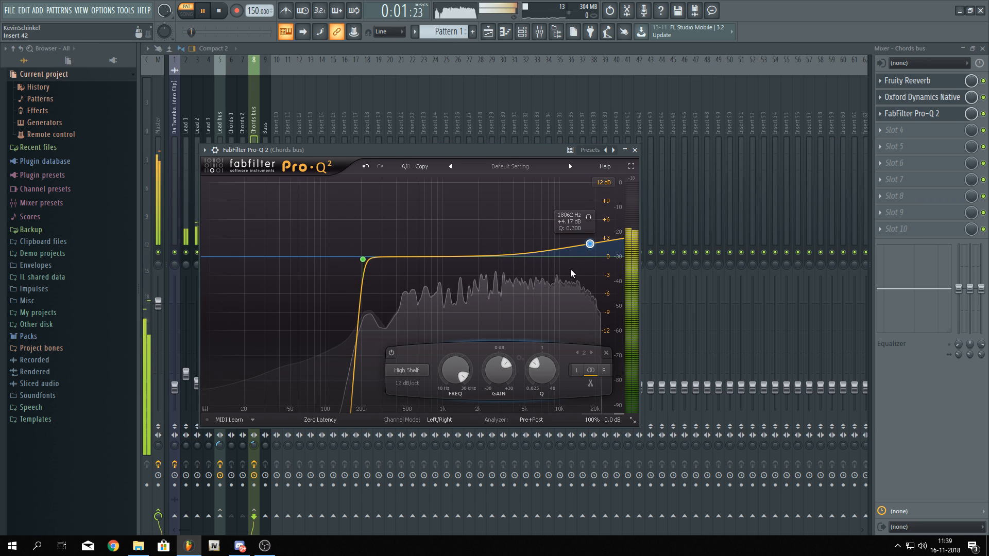
{"action": "mouse_move", "coordinate": [589, 244]}
{"action": "left_mouse_down"}
{"action": "mouse_move", "coordinate": [592, 251]}
{"action": "mouse_move", "coordinate": [591, 193]}
{"action": "mouse_move", "coordinate": [589, 225]}
{"action": "left_mouse_up"}
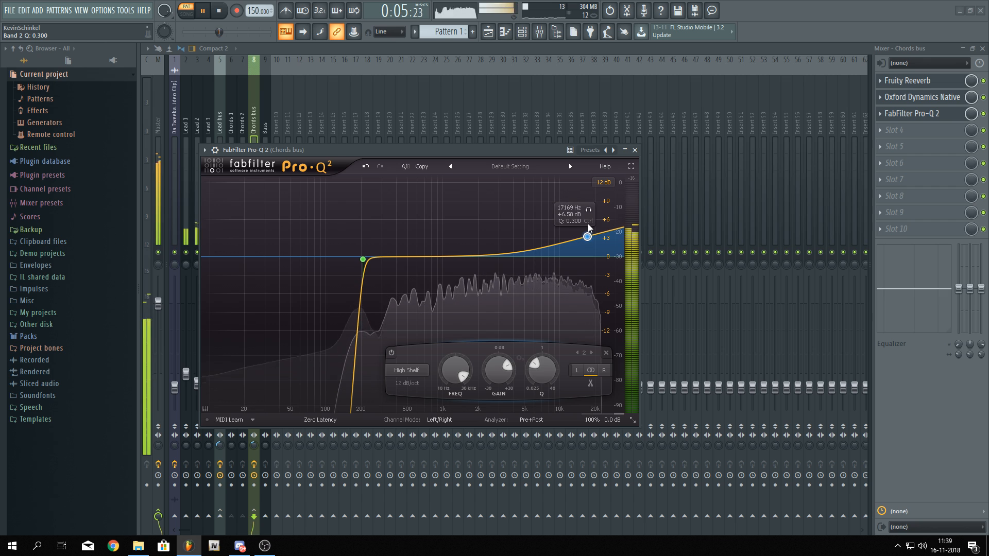
{"action": "left_click", "coordinate": [486, 47]}
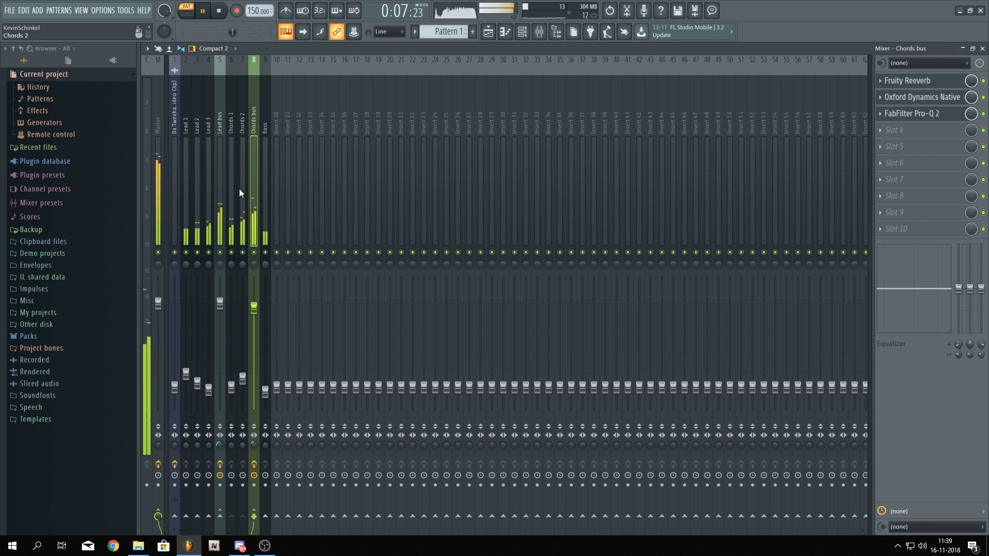
Inspect the Lead bus Fruity Reeverb settings and select the Bass track
{"action": "left_click", "coordinate": [216, 196]}
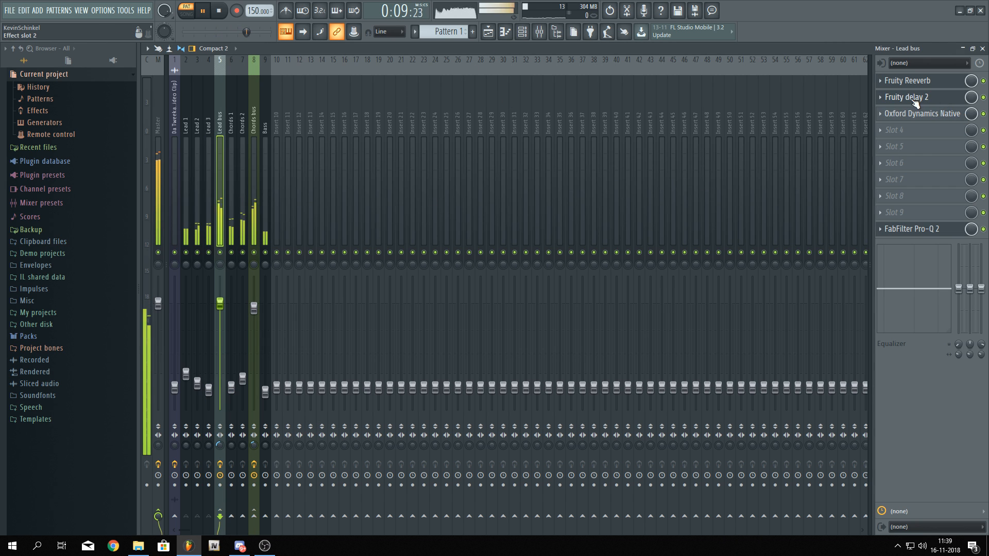
{"action": "left_click", "coordinate": [907, 80]}
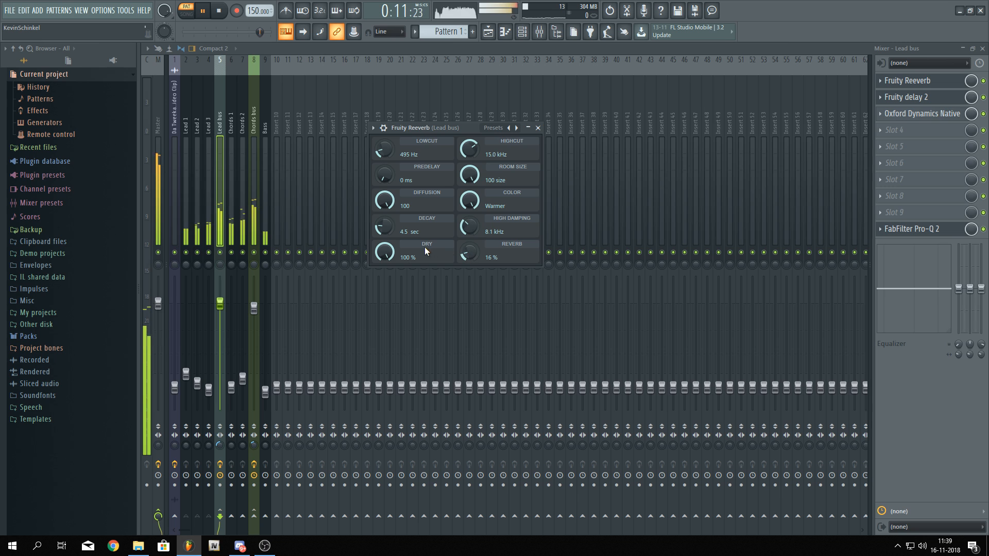
{"action": "left_click", "coordinate": [253, 227]}
{"action": "left_click_drag", "start_coordinate": [265, 392], "coordinate": [266, 391]}
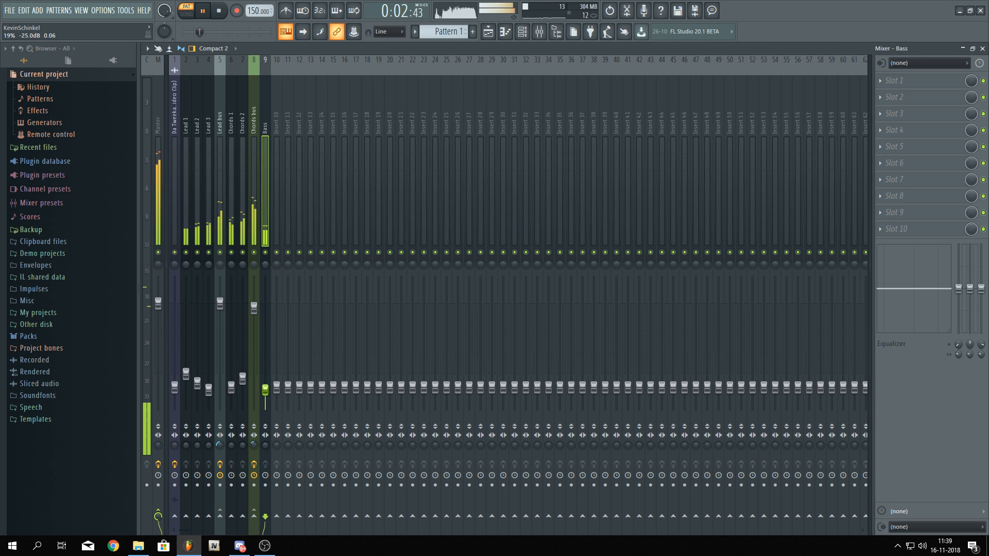
Raise the Chords bus Pro-Q 2 low cut frequency slightly and check the Chords bus Fruity Reeverb settings
{"action": "left_click", "coordinate": [257, 239]}
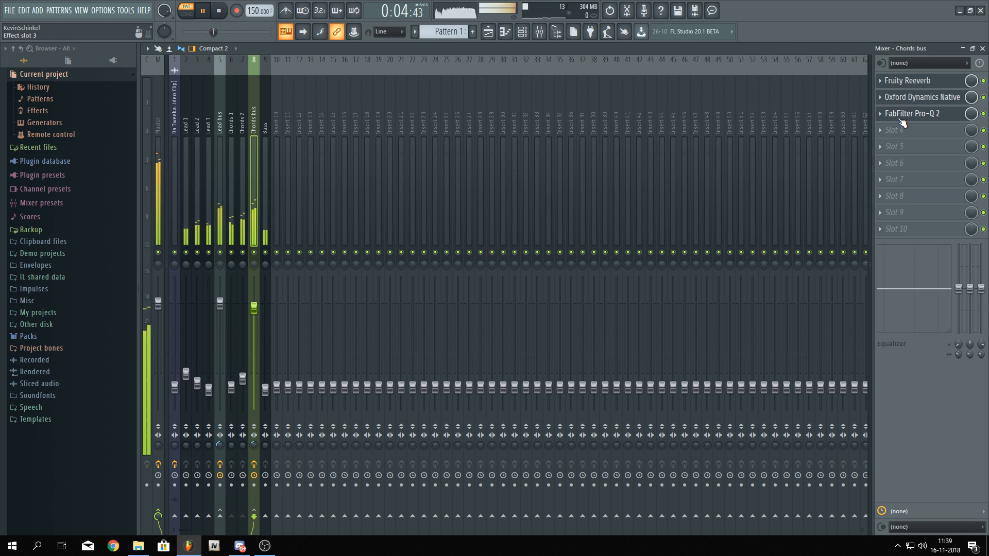
{"action": "left_click", "coordinate": [907, 80]}
{"action": "left_click", "coordinate": [902, 120]}
{"action": "left_click_drag", "start_coordinate": [363, 260], "coordinate": [385, 258]}
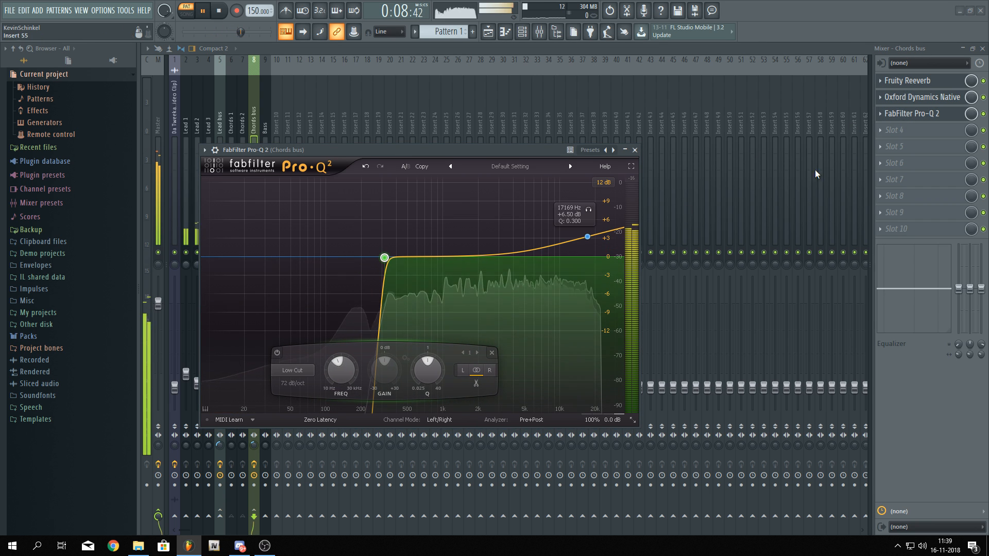
{"action": "left_click", "coordinate": [924, 99]}
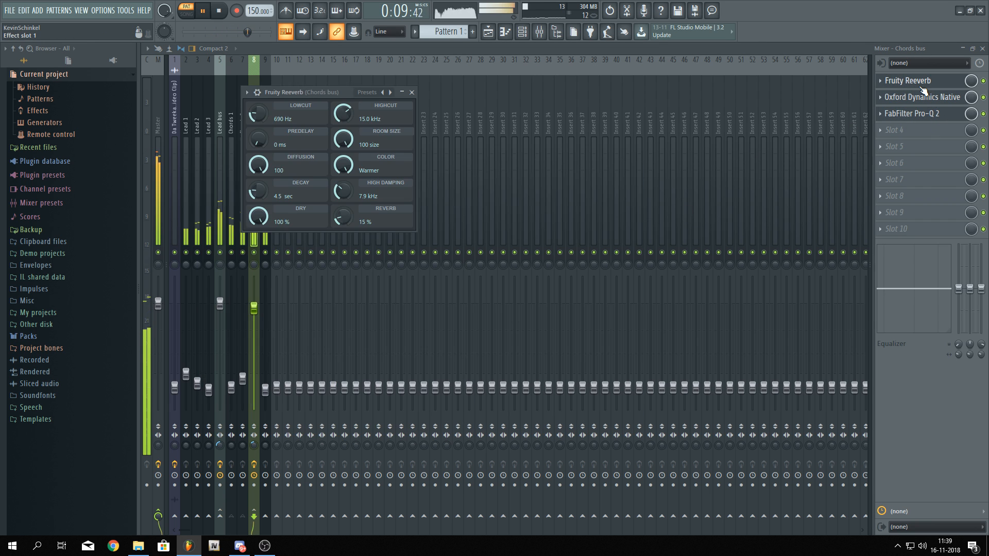
{"action": "left_click", "coordinate": [439, 46]}
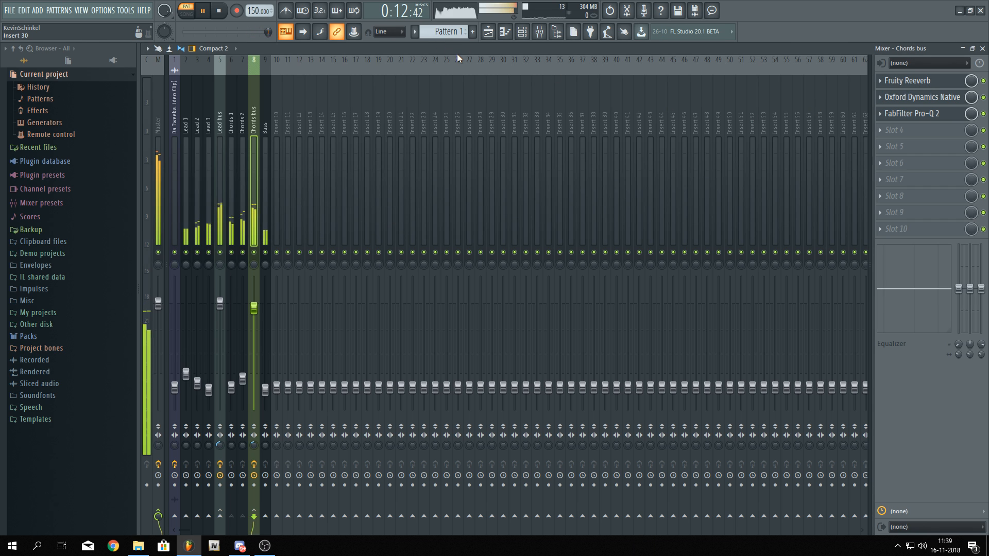
Stop playback and inspect the Lead bus Fruity delay 2 settings before returning to the playlist
{"action": "key", "text": "space"}
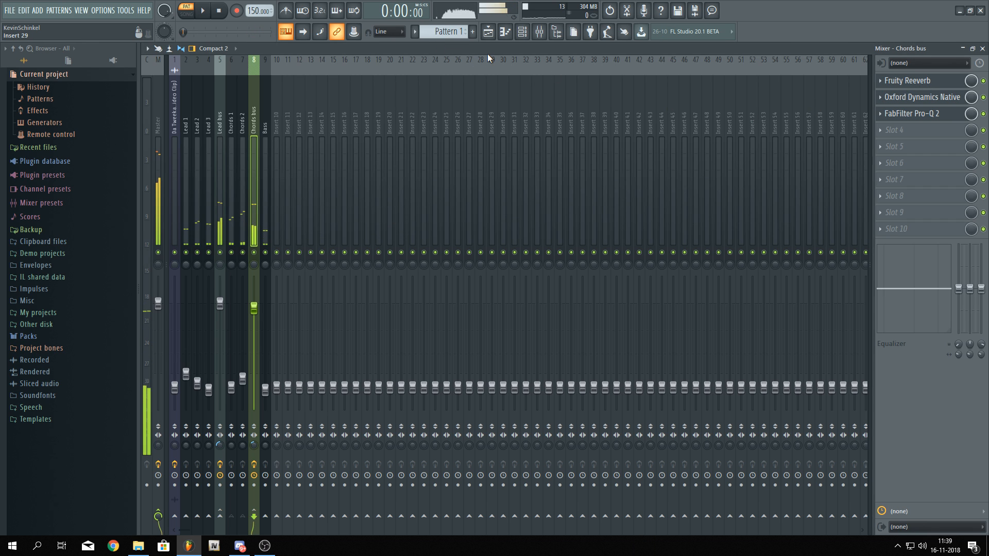
{"action": "left_click", "coordinate": [222, 142]}
{"action": "left_click", "coordinate": [907, 96]}
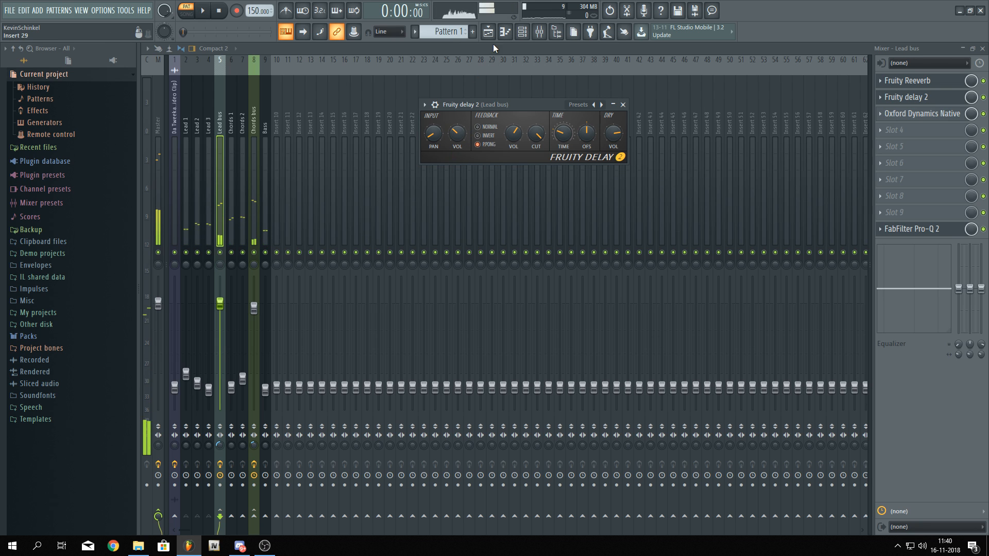
{"action": "left_click", "coordinate": [488, 31]}
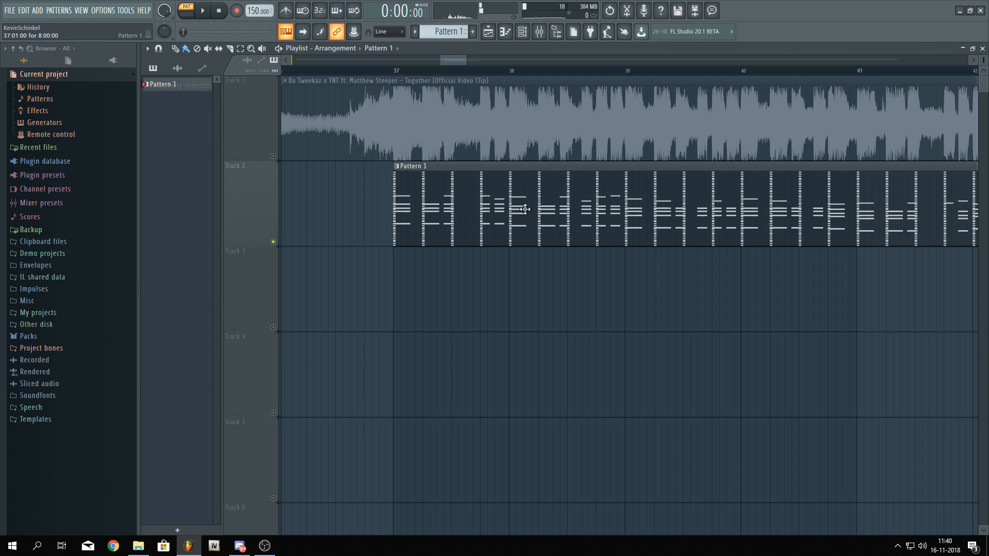
{"action": "scroll", "coordinate": [477, 314], "scroll_direction": "right", "scroll_amount": 3}
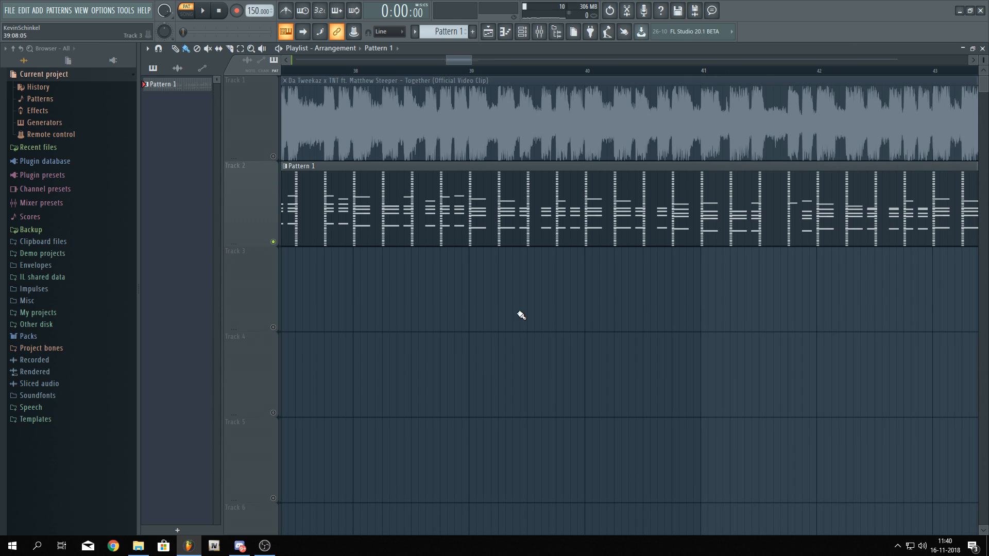
{"action": "left_click", "coordinate": [266, 554]}
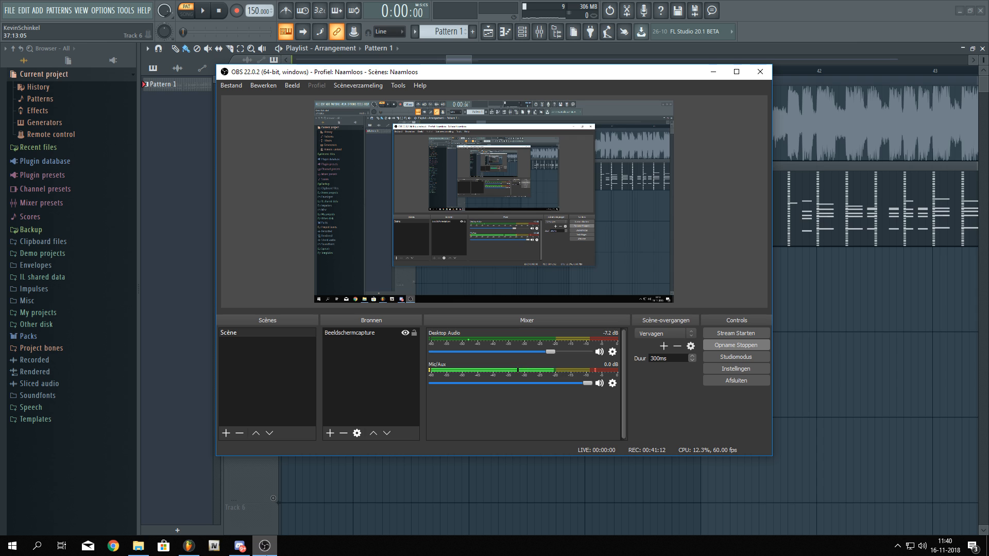
{"action": "left_click", "coordinate": [713, 72]}
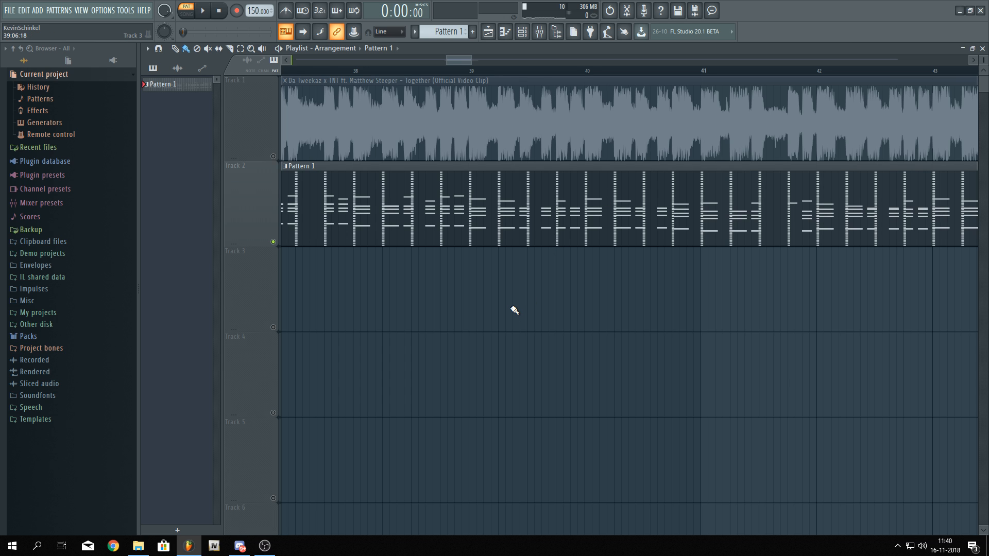
Zoom the playlist onto Pattern 1 and play the song back from the pattern's start
{"action": "scroll", "coordinate": [514, 310], "scroll_direction": "down", "scroll_amount": 3}
{"action": "key", "text": "l"}
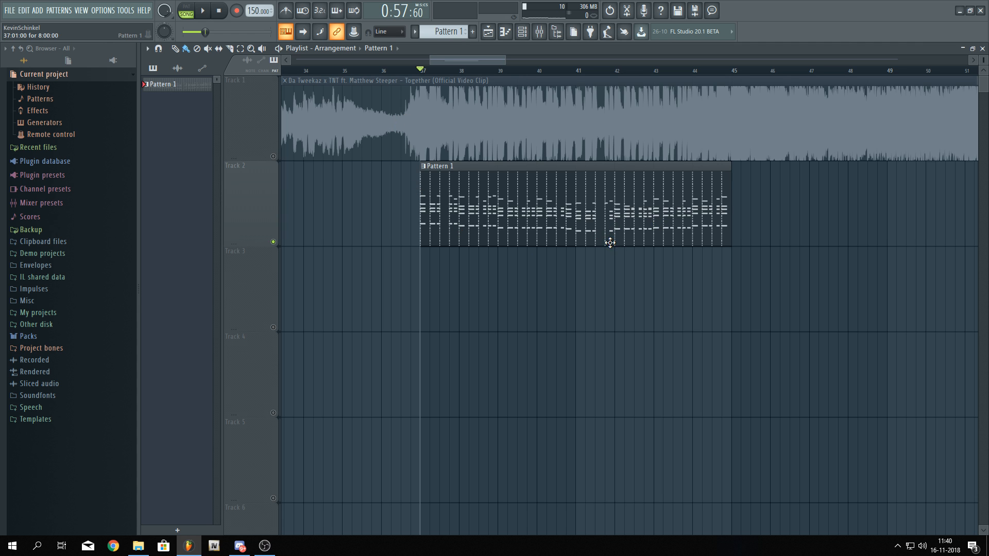
{"action": "scroll", "coordinate": [425, 342], "scroll_direction": "down", "scroll_amount": 5}
{"action": "scroll", "coordinate": [428, 342], "scroll_direction": "up", "scroll_amount": 3}
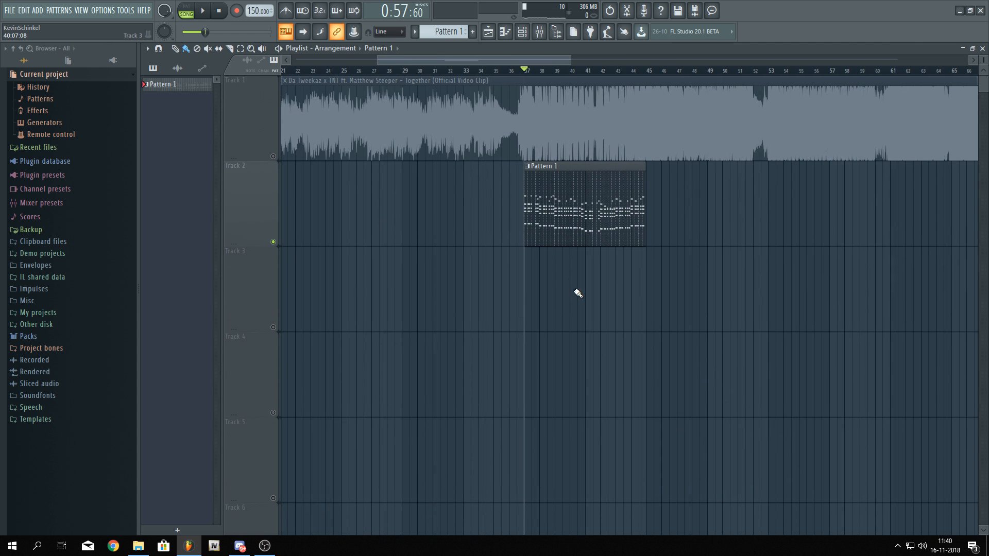
{"action": "scroll", "coordinate": [568, 270], "scroll_direction": "up", "scroll_amount": 3}
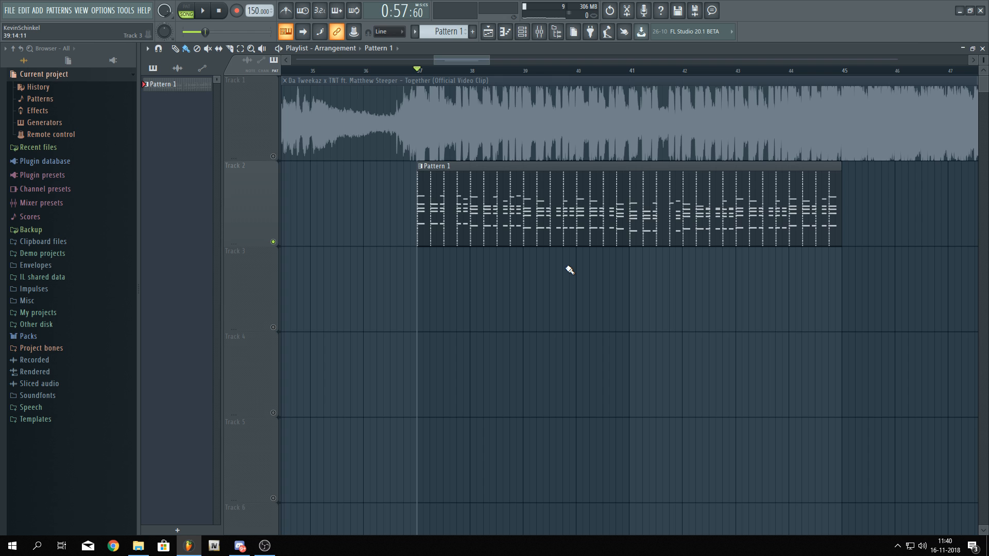
{"action": "left_click_drag", "start_coordinate": [421, 69], "coordinate": [910, 135]}
{"action": "key", "text": "ctrl+d"}
{"action": "key", "text": "space"}
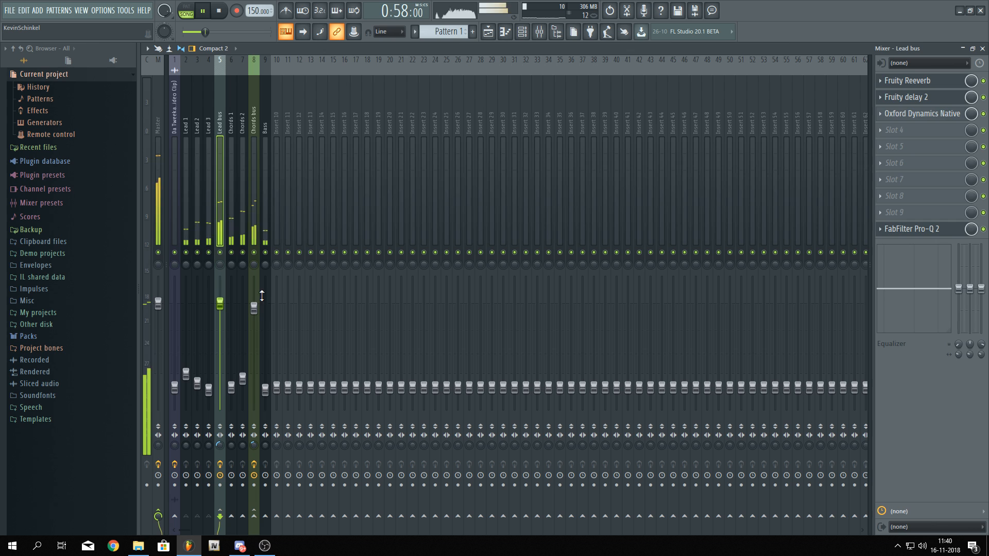
Pull the Chords bus fader down slightly and open the Lead 1 Sylenth1 instrument
{"action": "left_click_drag", "start_coordinate": [254, 308], "coordinate": [256, 317]}
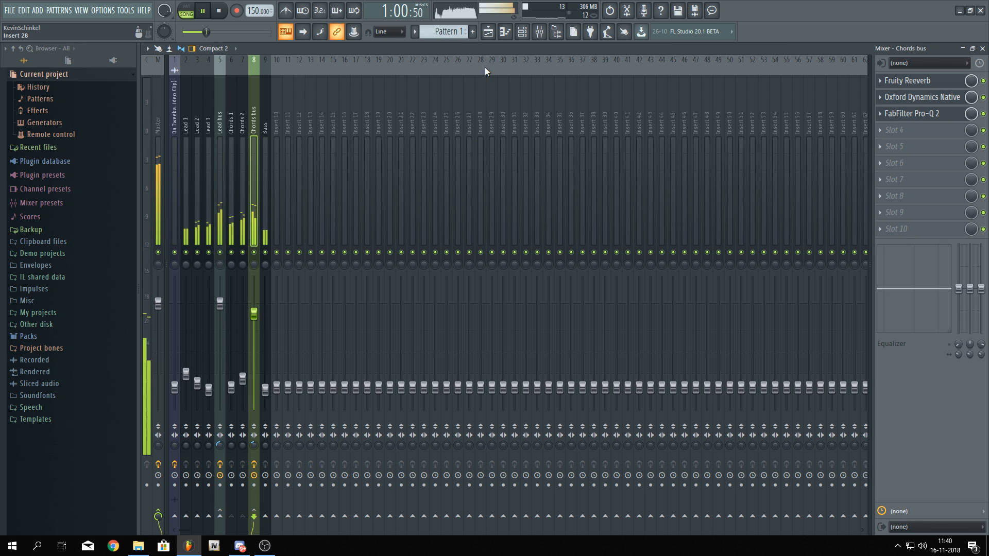
{"action": "left_click", "coordinate": [522, 32]}
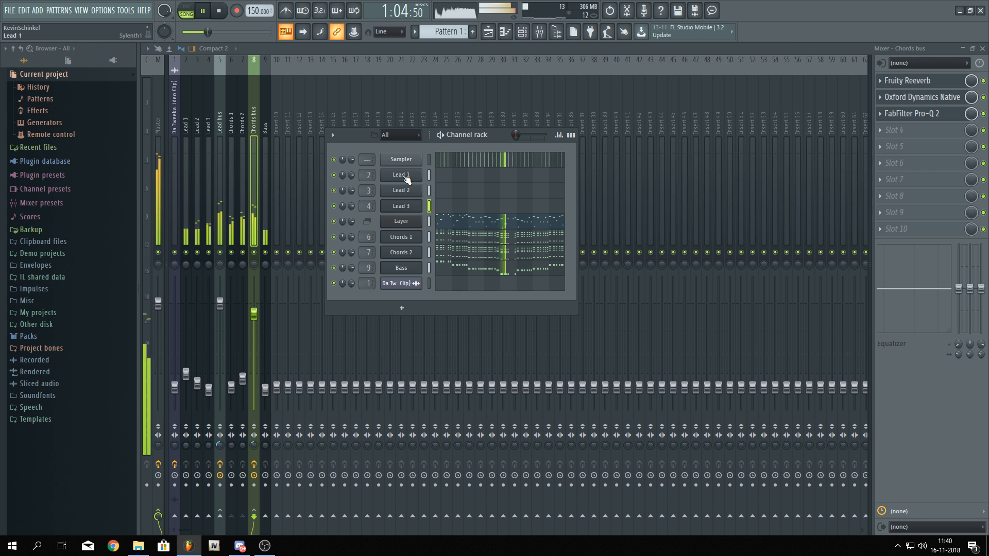
{"action": "left_click", "coordinate": [401, 175]}
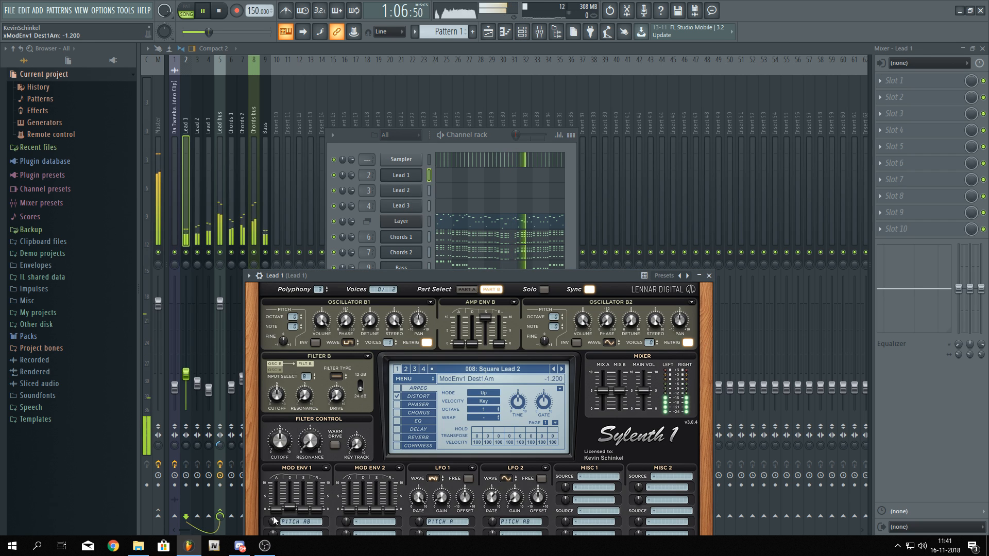
Insert FabFilter Pro-Q 2 in Lead 2's first slot and raise a high shelf at about 8270 Hz by +1.4 dB
{"action": "left_click", "coordinate": [209, 254]}
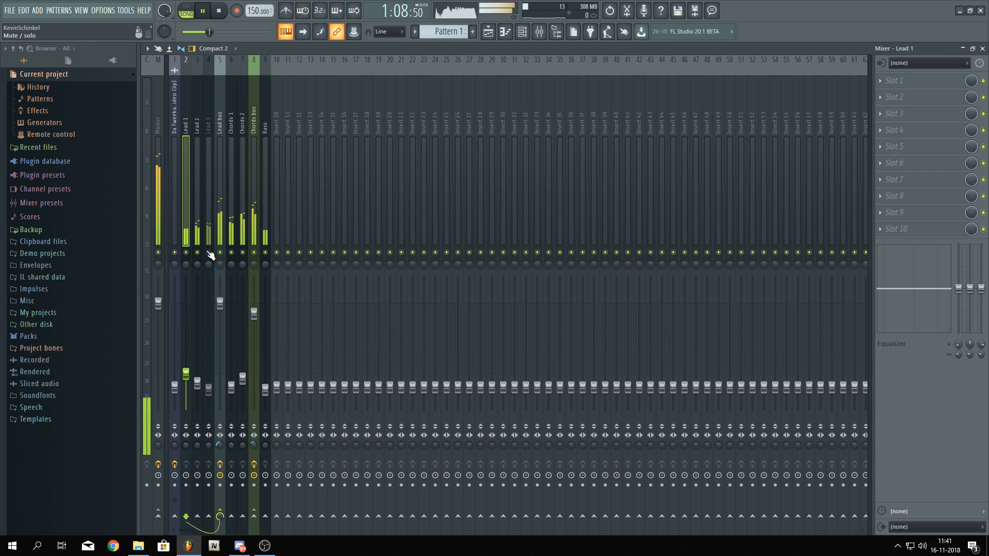
{"action": "left_click", "coordinate": [210, 254]}
{"action": "left_click_drag", "start_coordinate": [208, 382], "coordinate": [201, 382]}
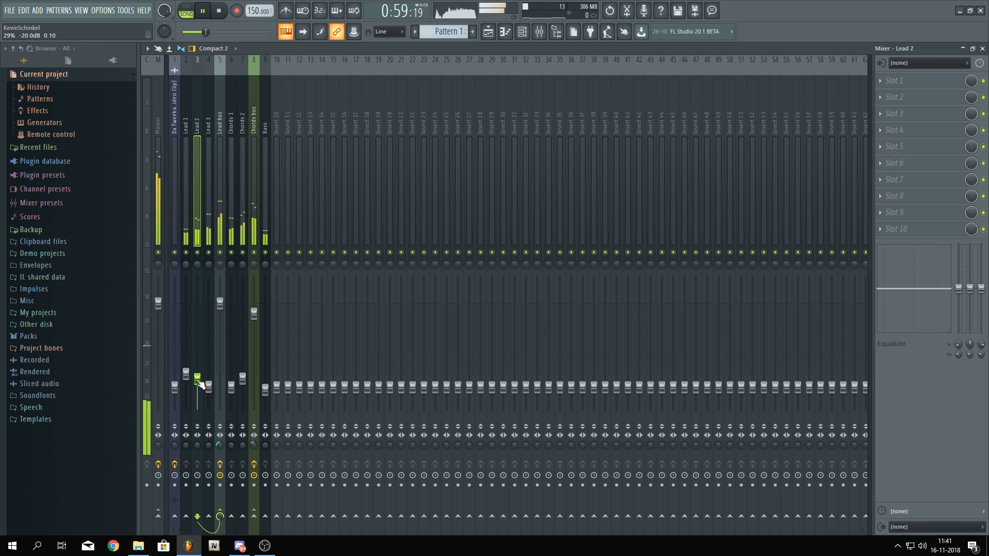
{"action": "left_click", "coordinate": [895, 80]}
{"action": "left_click", "coordinate": [740, 90]}
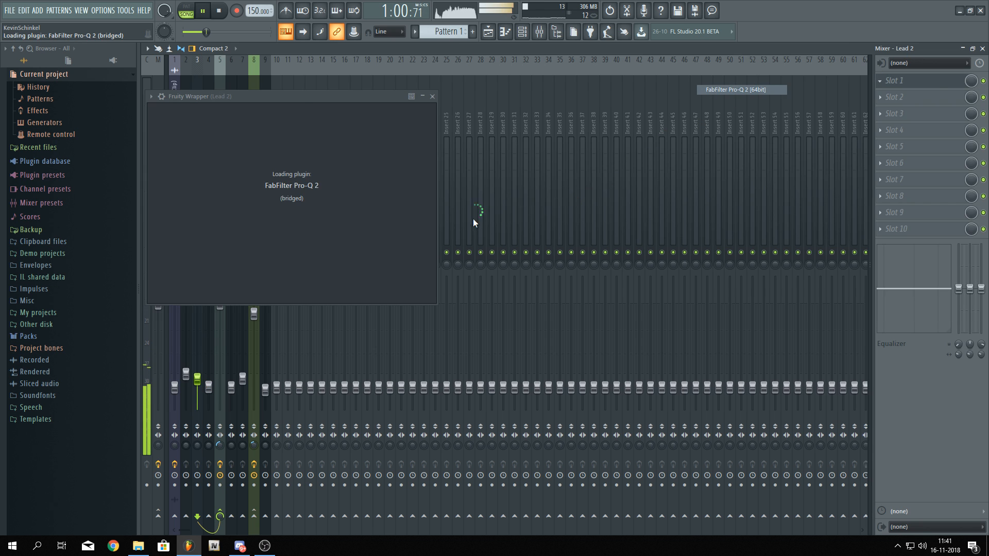
{"action": "left_click_drag", "start_coordinate": [526, 205], "coordinate": [497, 193]}
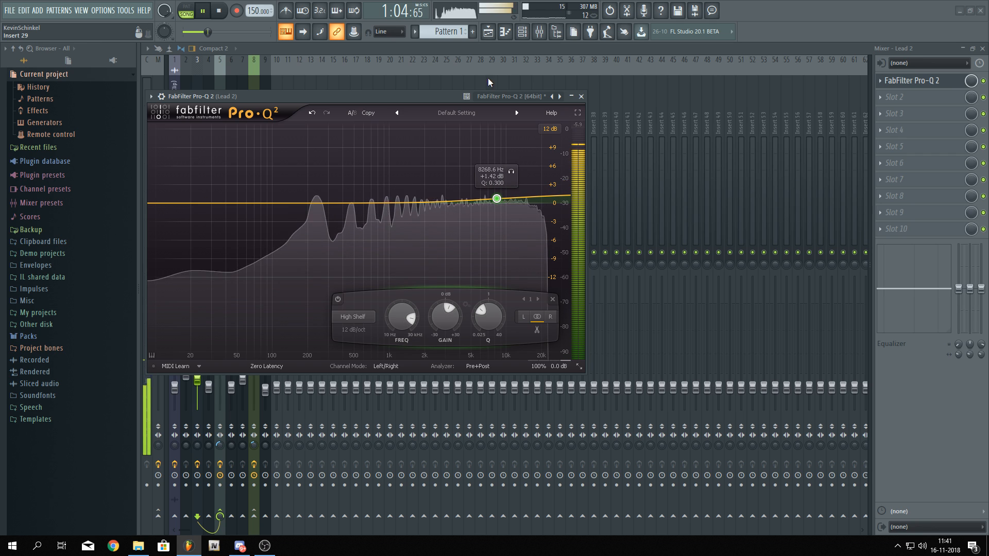
{"action": "left_click", "coordinate": [458, 48]}
Compare the mix by toggling mutes on the Chords bus, Bass and Lead bus, then stop playback
{"action": "left_click", "coordinate": [217, 149]}
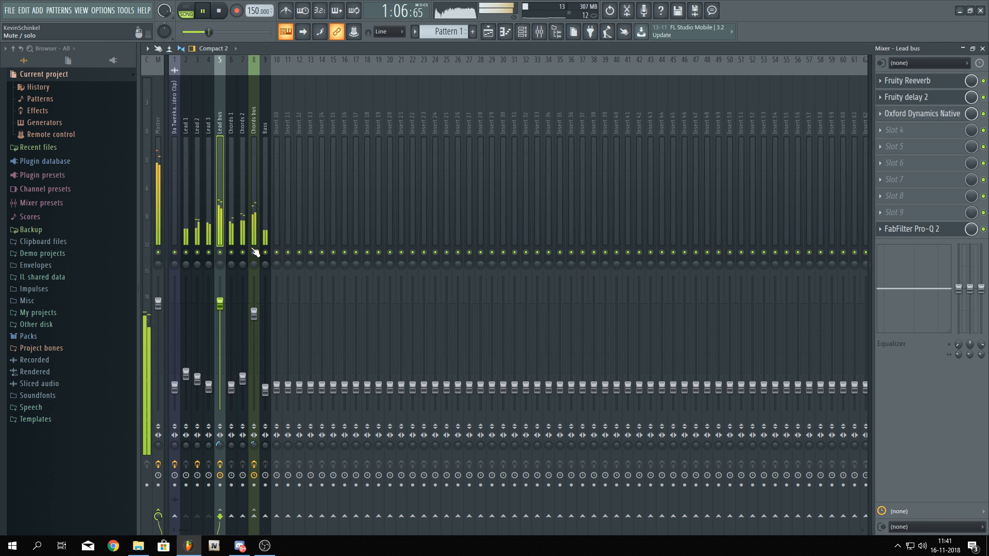
{"action": "left_click", "coordinate": [254, 252]}
{"action": "left_click", "coordinate": [265, 252]}
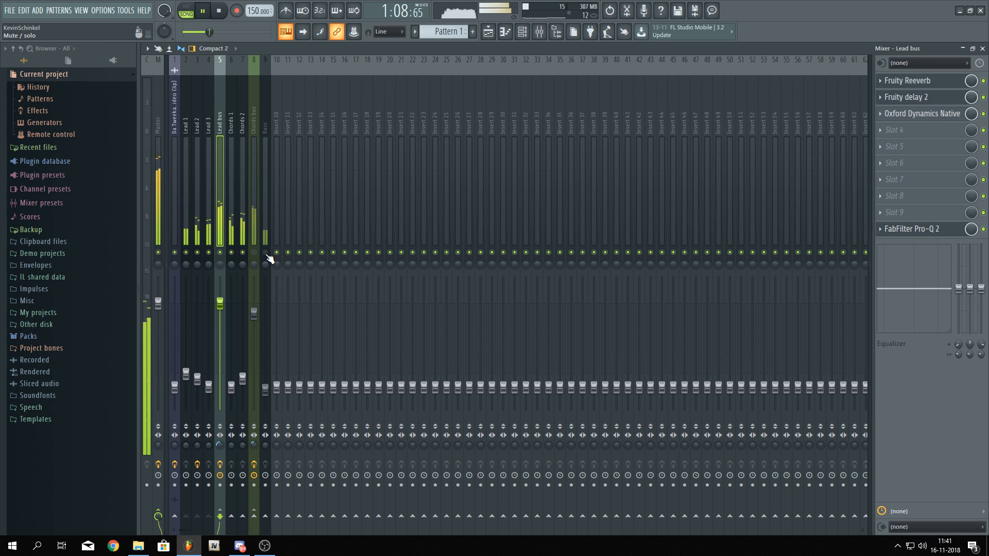
{"action": "left_click", "coordinate": [265, 253]}
{"action": "left_click", "coordinate": [254, 252]}
{"action": "left_click", "coordinate": [220, 252]}
{"action": "left_click", "coordinate": [265, 252]}
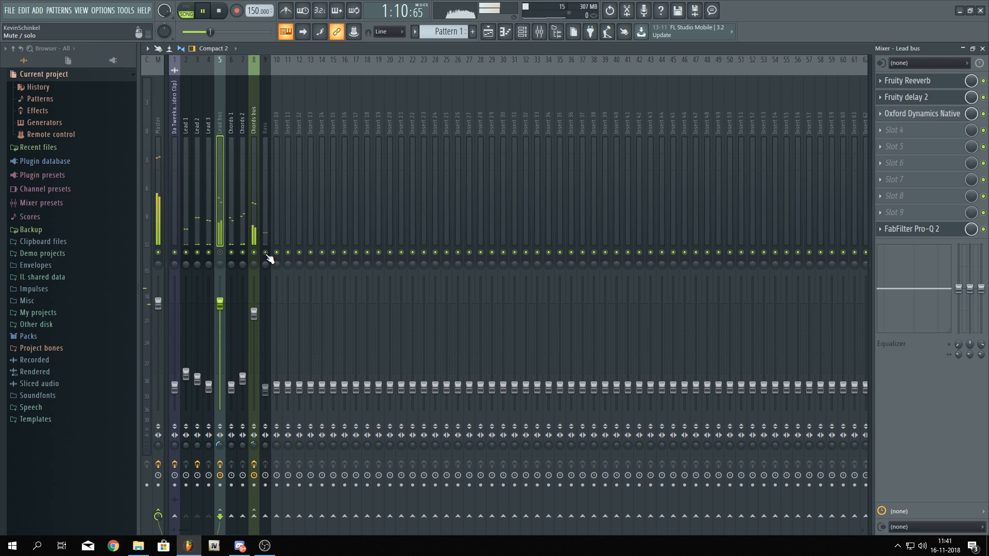
{"action": "left_click", "coordinate": [266, 252]}
{"action": "key", "text": "space"}
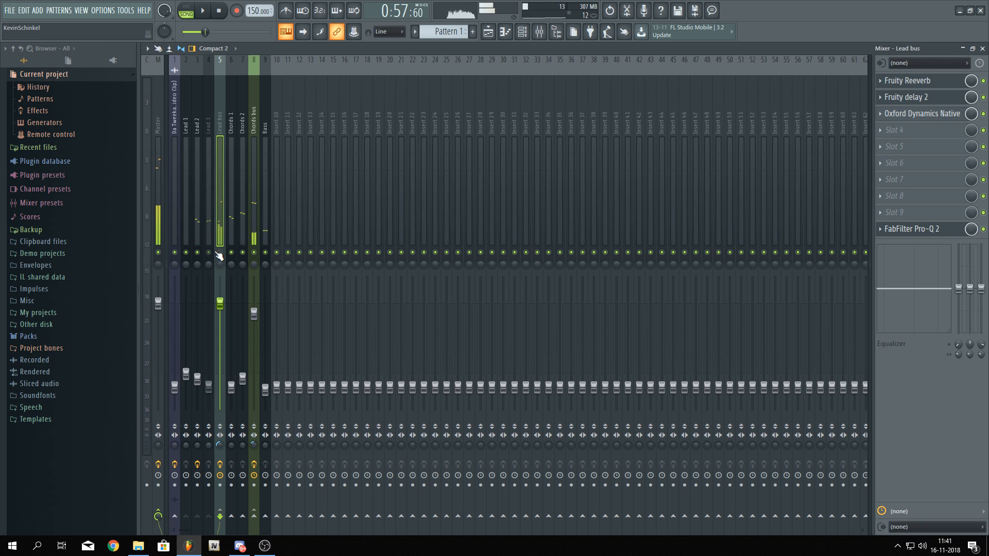
{"action": "key", "text": "super"}
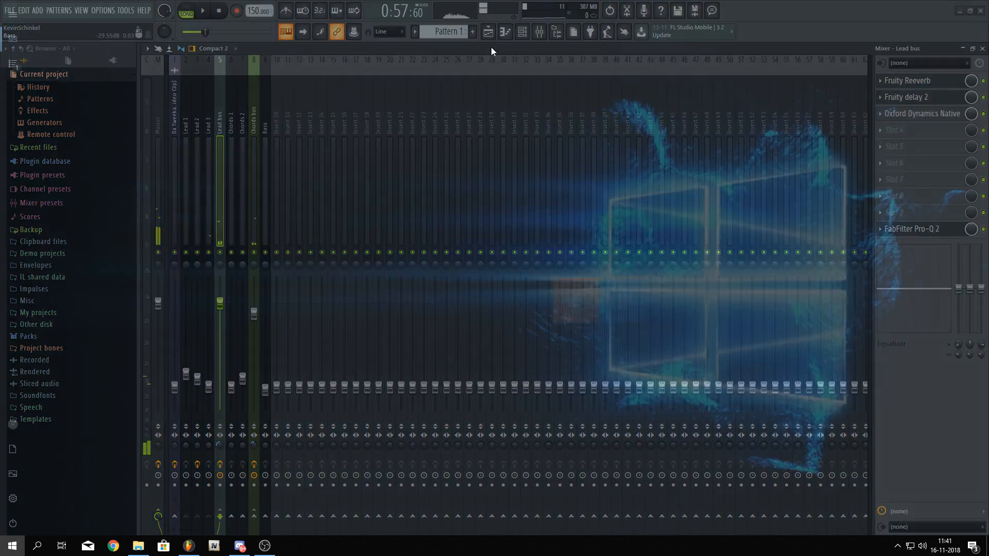
{"action": "key", "text": "super"}
Restart playback from the playlist and lower the Chords bus fader to about -3.0 dB
{"action": "left_click", "coordinate": [488, 35]}
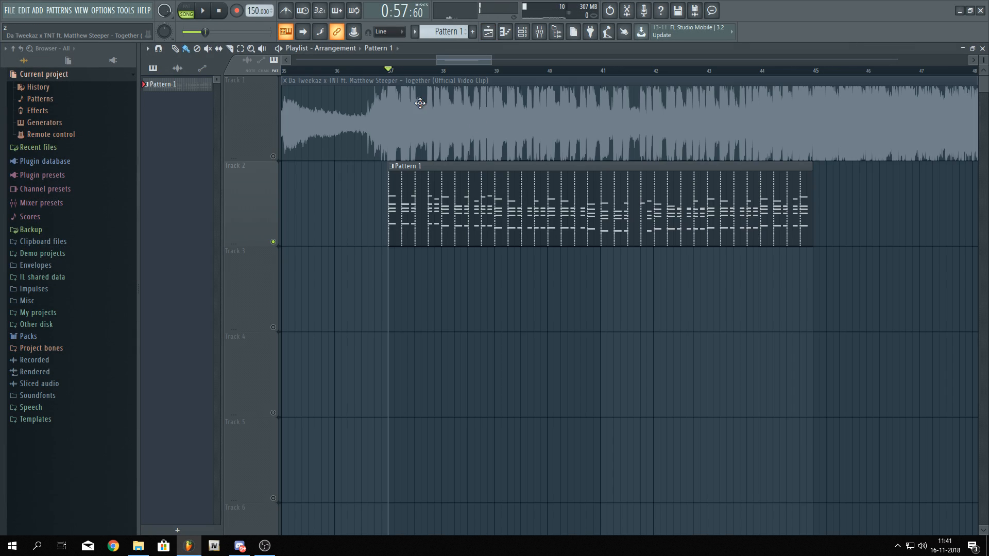
{"action": "key", "text": "space"}
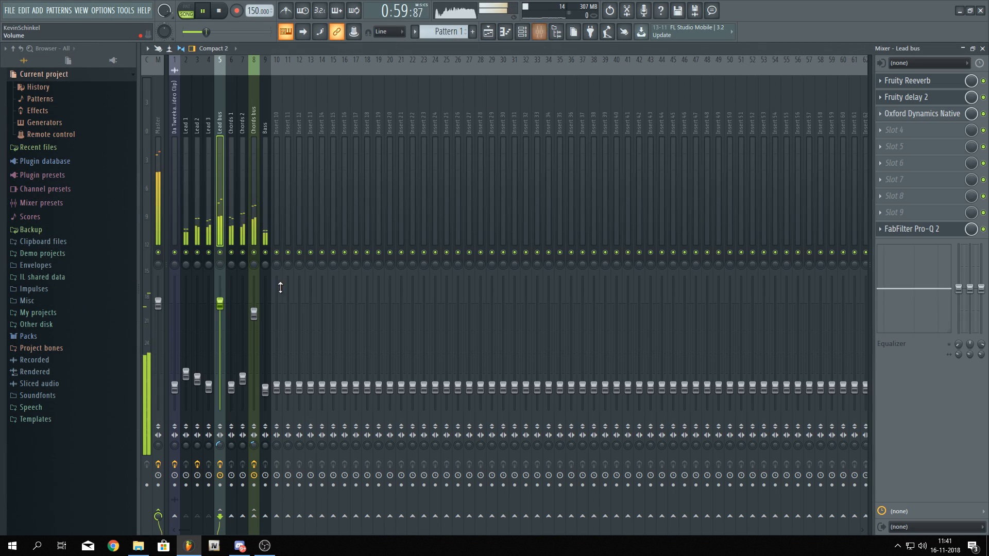
{"action": "left_click", "coordinate": [539, 32]}
{"action": "left_click_drag", "start_coordinate": [264, 314], "coordinate": [264, 319]}
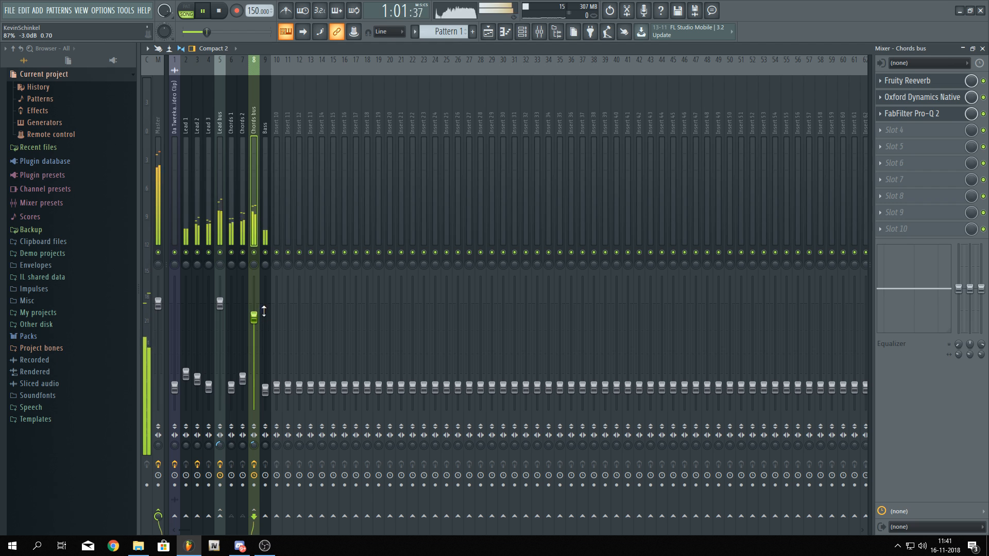
Stop playback in the playlist and switch to Discord
{"action": "left_click", "coordinate": [488, 32]}
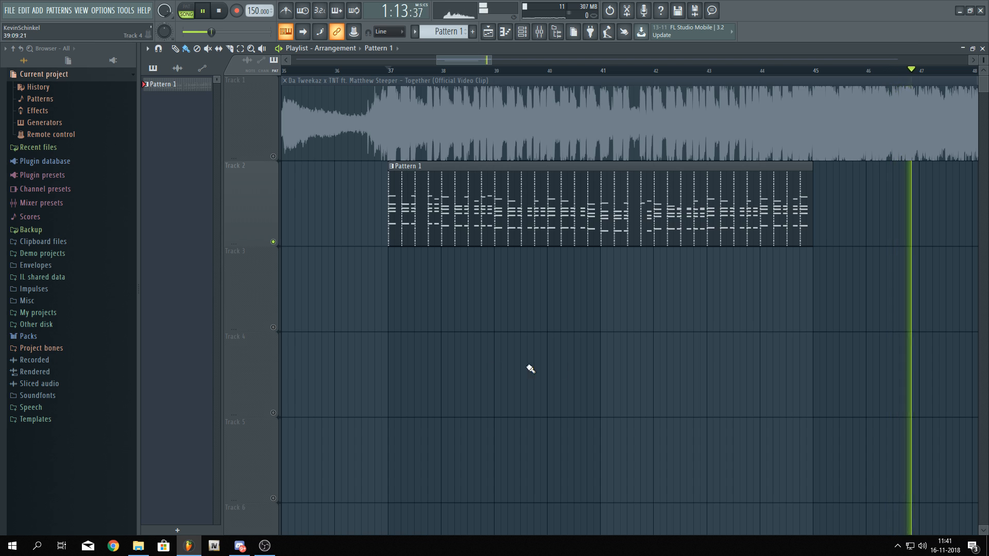
{"action": "key", "text": "space"}
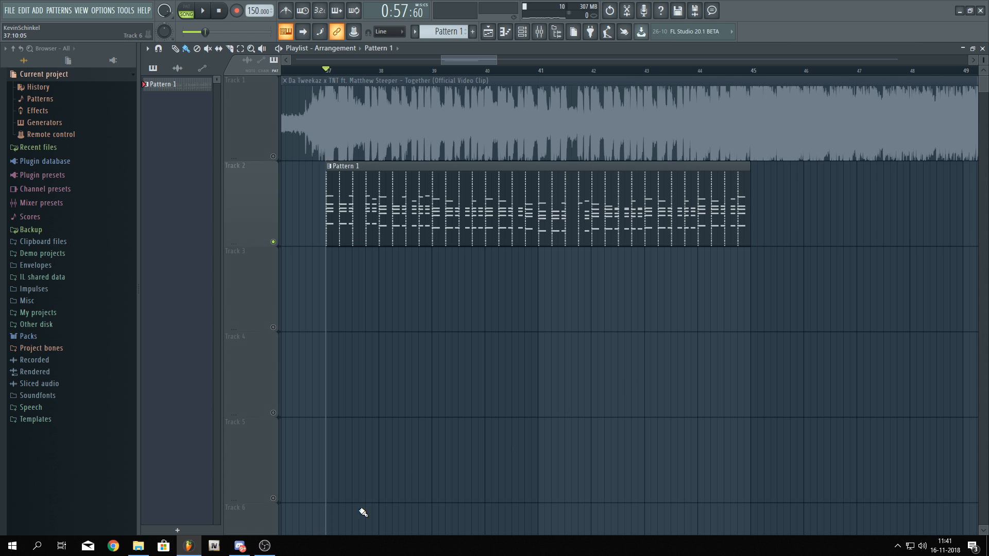
{"action": "left_click", "coordinate": [239, 545]}
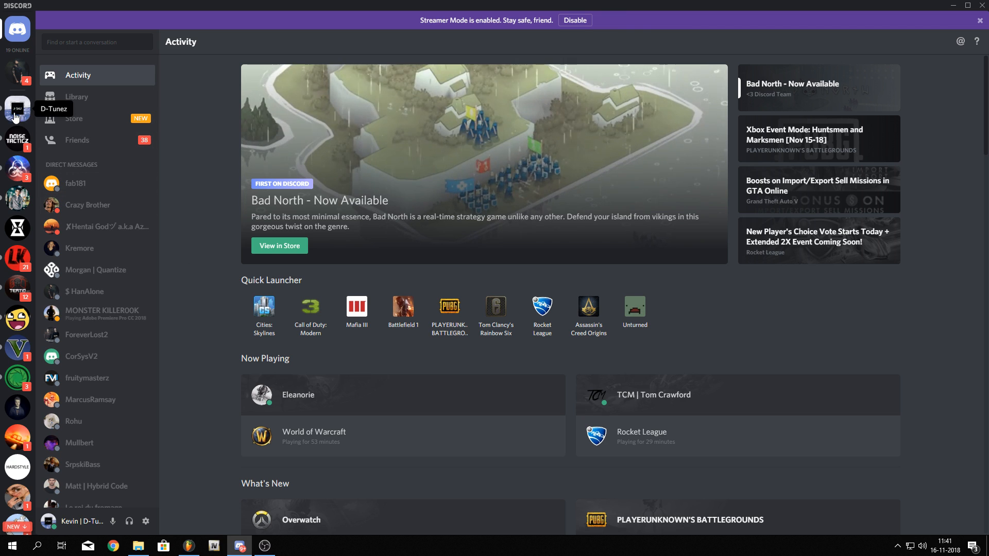
Browse the D-Tunez server's channels and its server settings member list, then open the giveaway-channel
{"action": "left_click", "coordinate": [17, 108]}
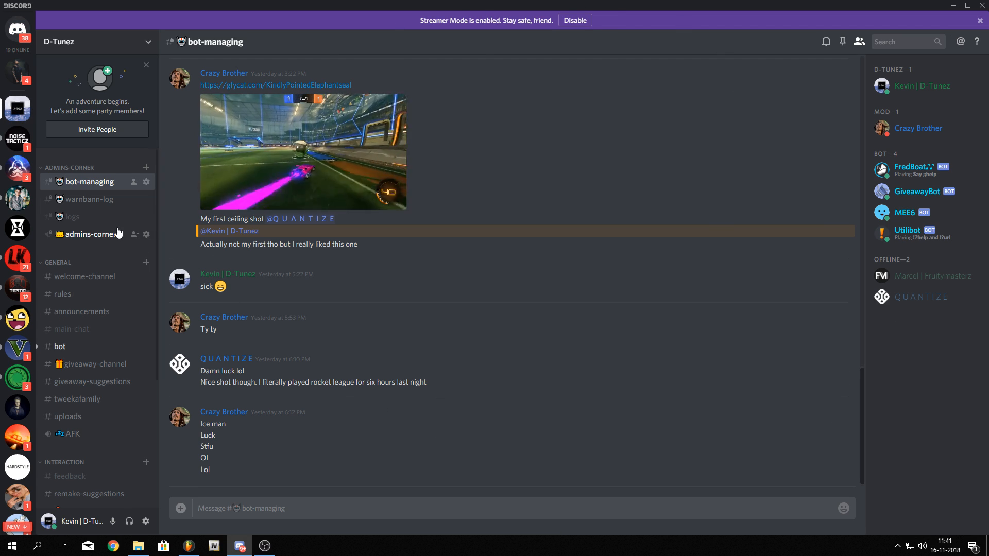
{"action": "left_click", "coordinate": [82, 328]}
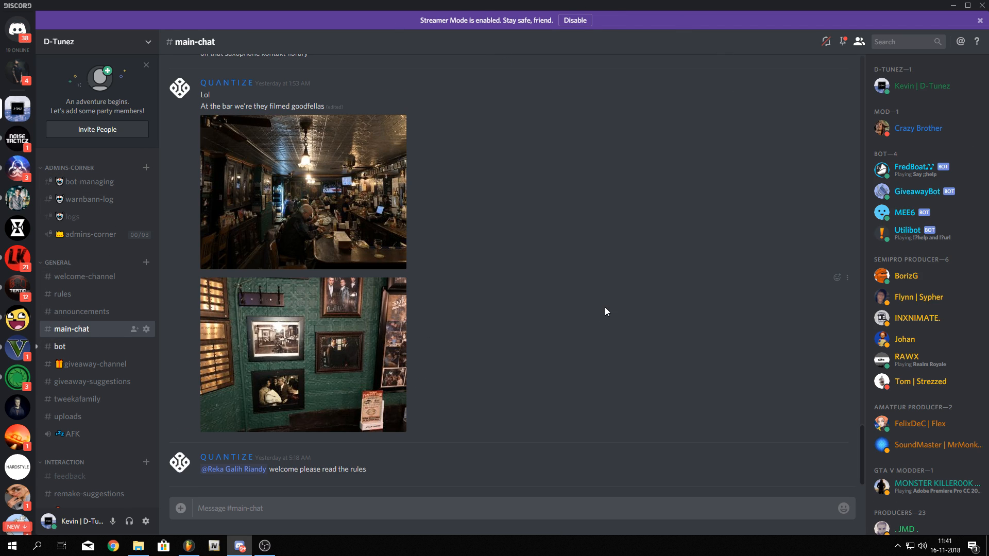
{"action": "left_click", "coordinate": [125, 46]}
{"action": "left_click", "coordinate": [105, 90]}
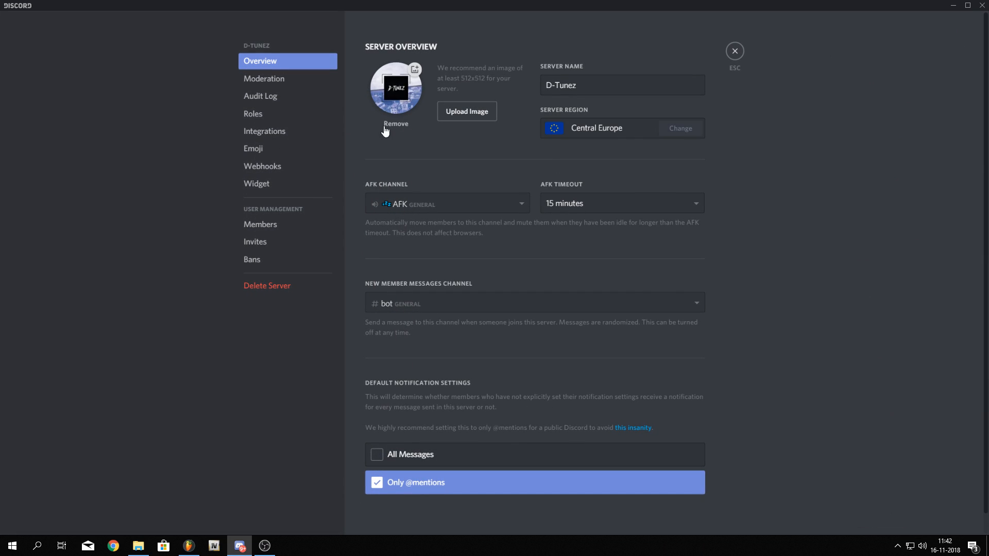
{"action": "left_click", "coordinate": [281, 231]}
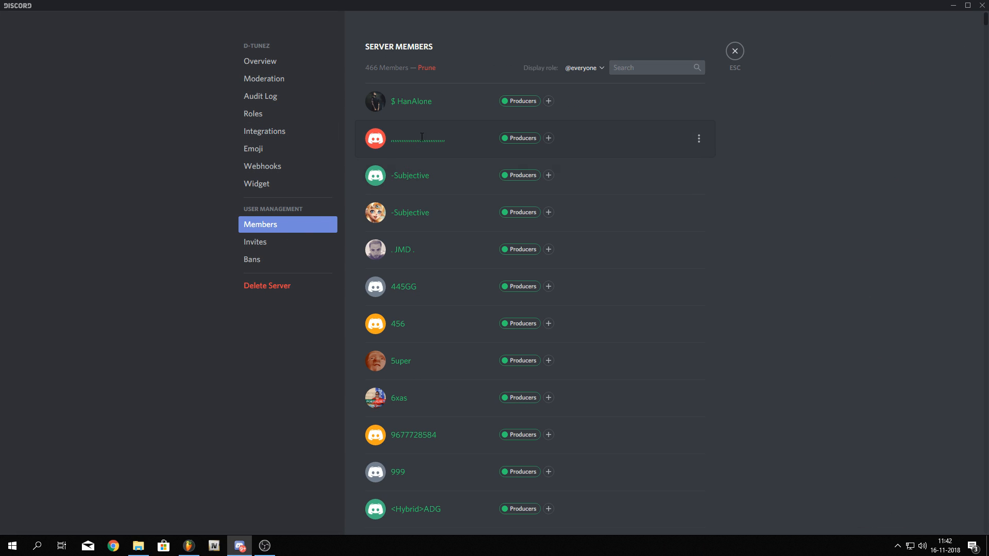
{"action": "left_click", "coordinate": [733, 50]}
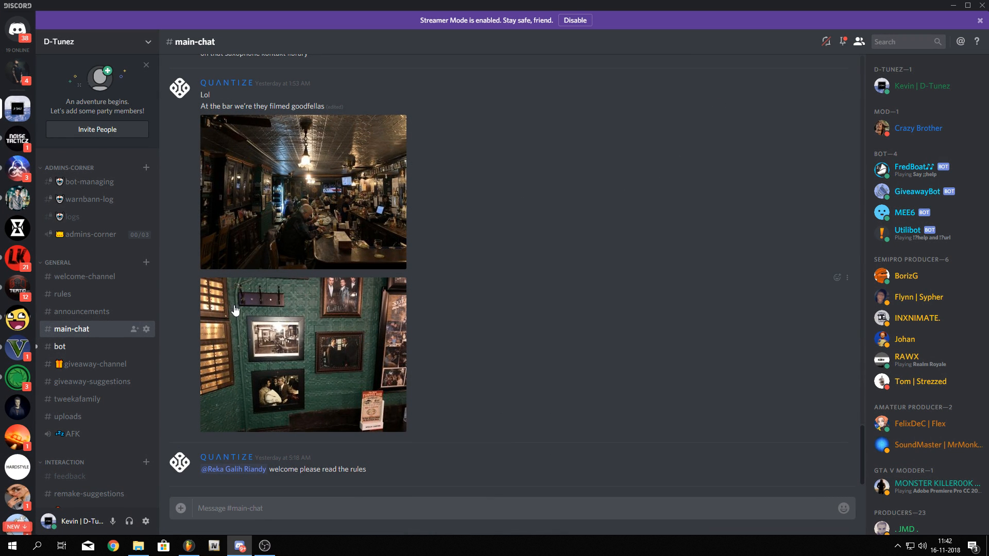
{"action": "left_click", "coordinate": [86, 365]}
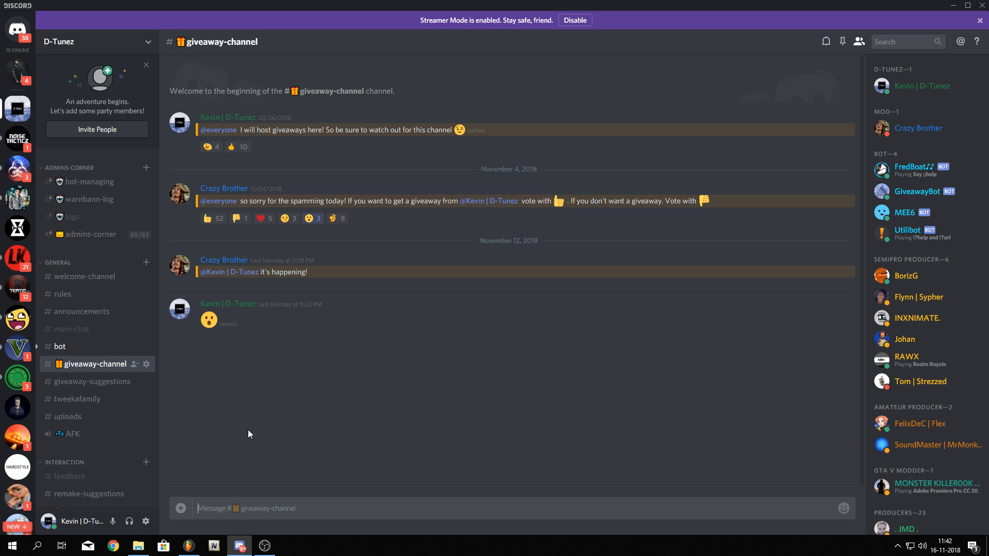